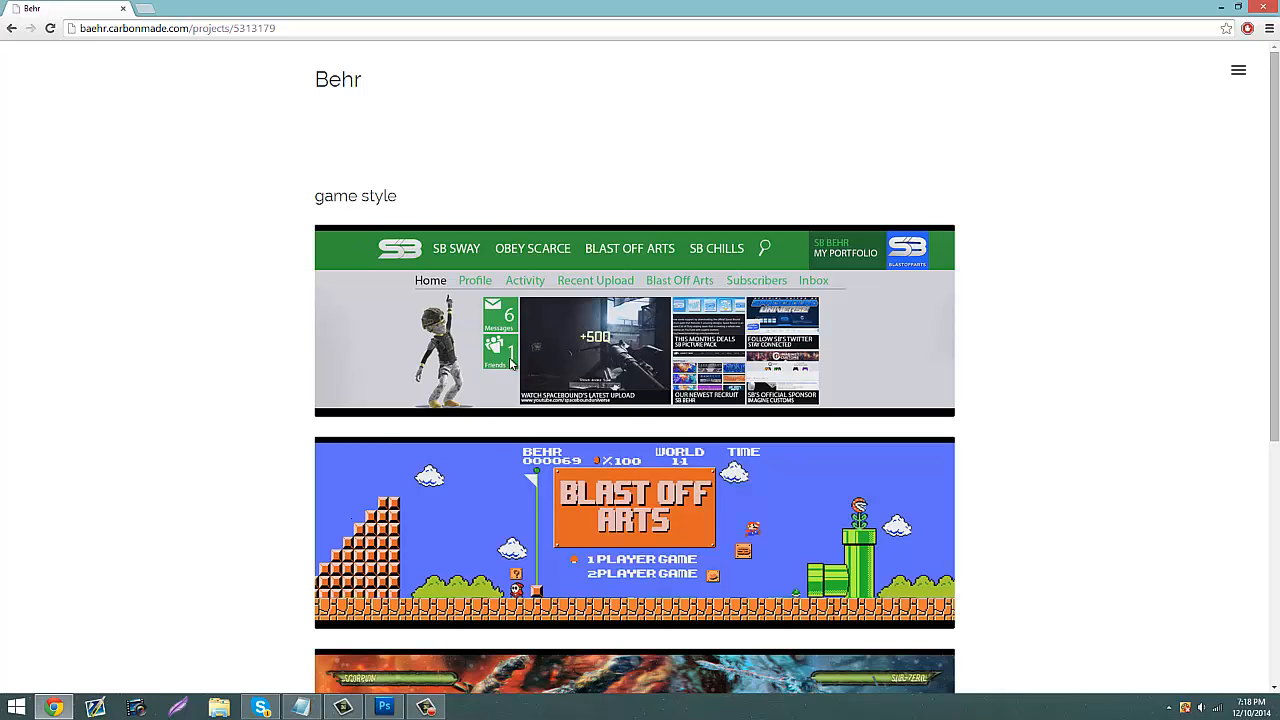
Step: Switch to Photoshop and look over the XboxOne.psd banner template and its colour swatches, then recheck the reference banner in the browser
click(384, 708)
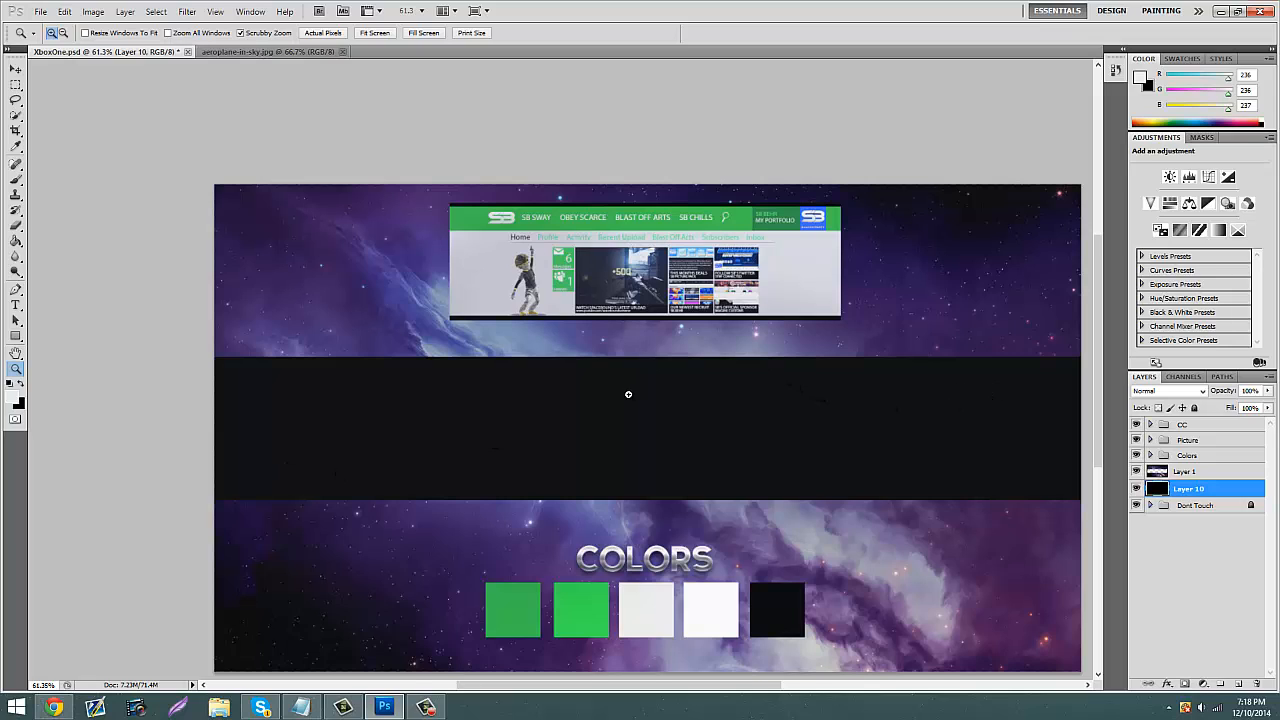
scroll(626, 391, down, 1)
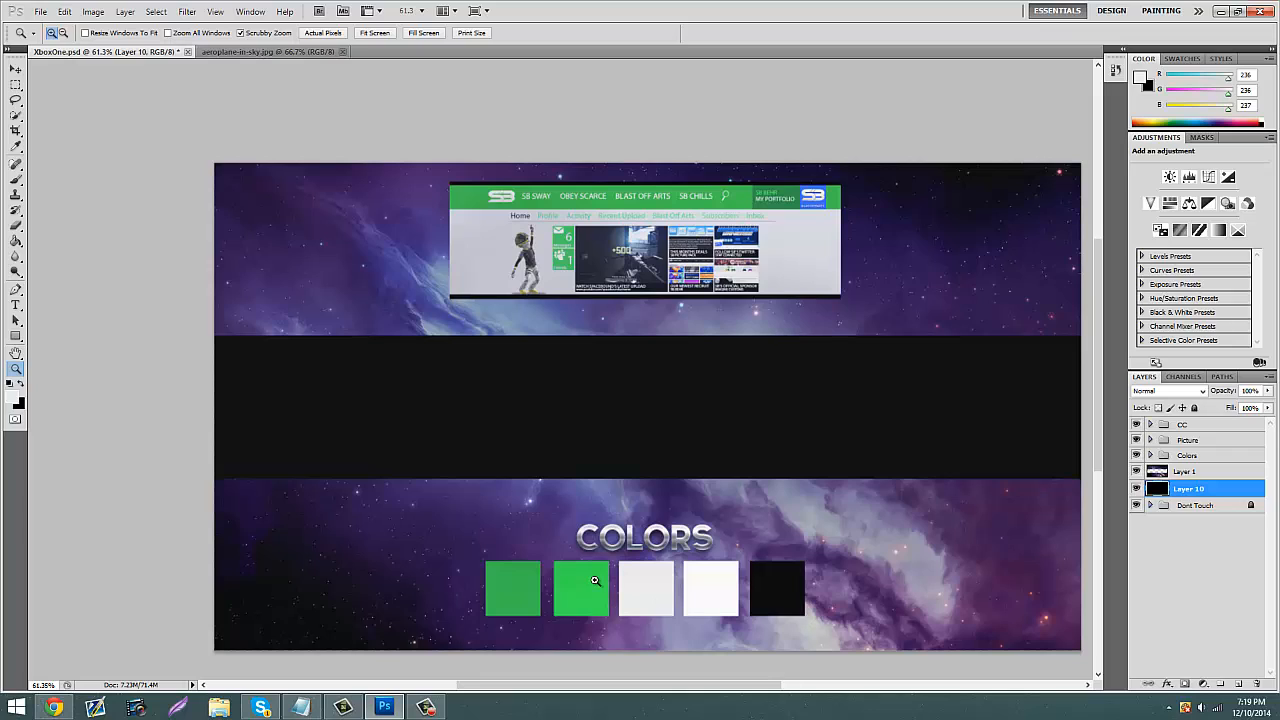
click(14, 148)
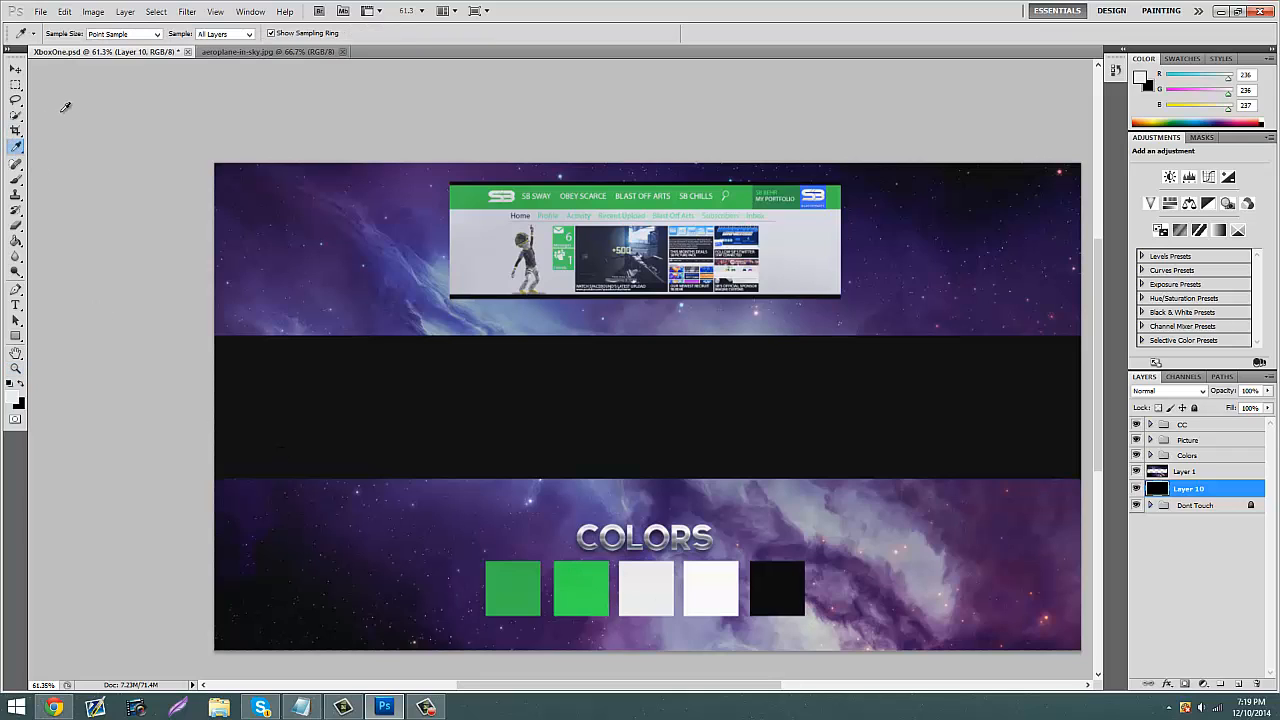
click(13, 148)
click(15, 148)
mouse_move(298, 710)
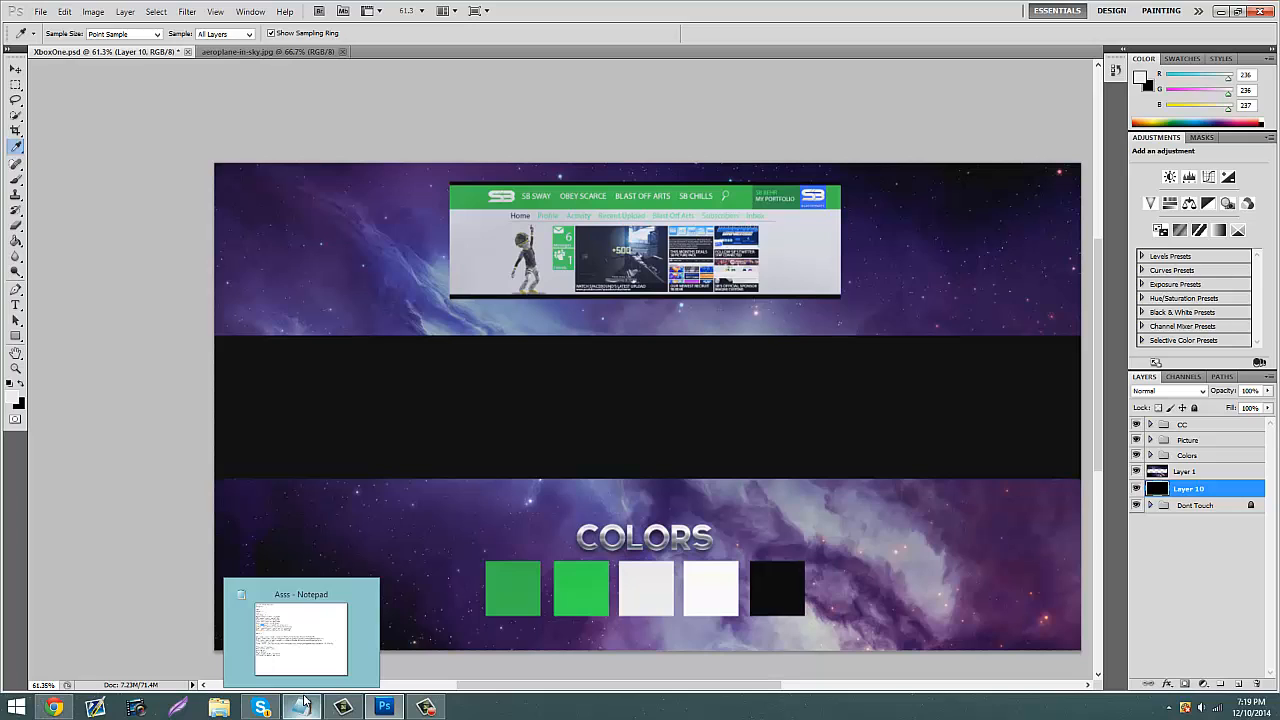
drag(520, 686, 539, 688)
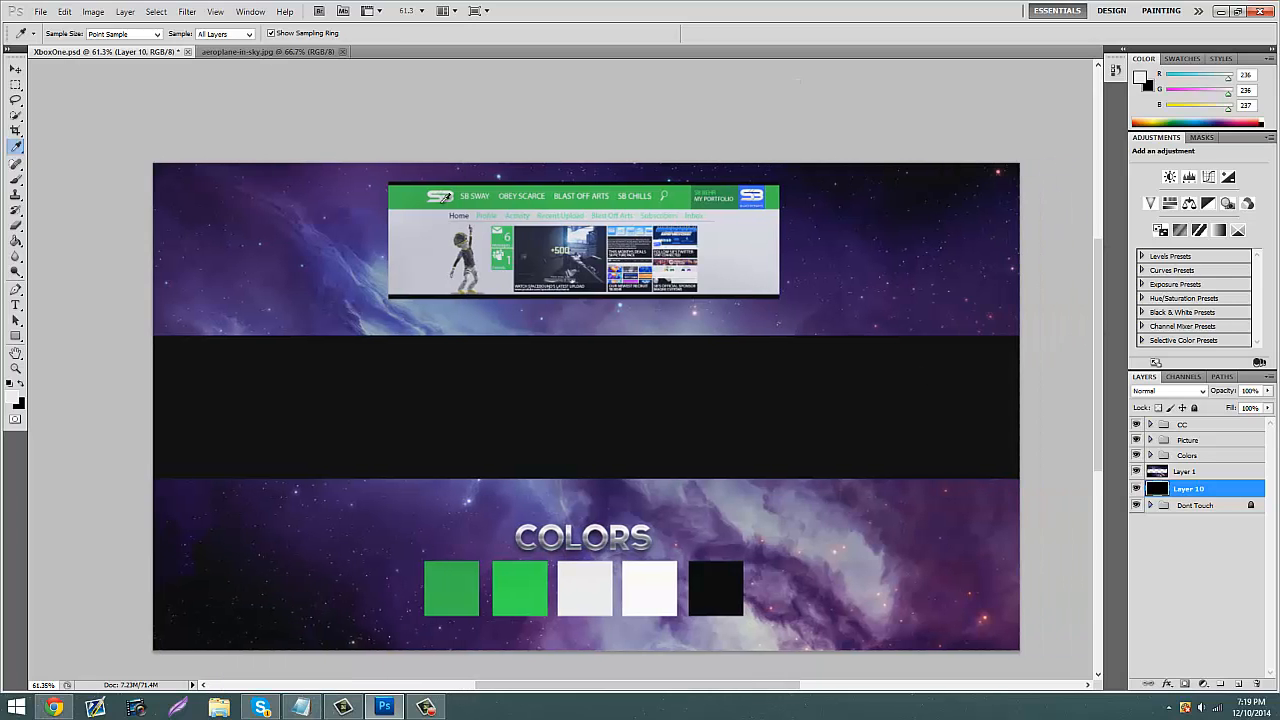
scroll(441, 196, down, 1)
key(alt+Tab)
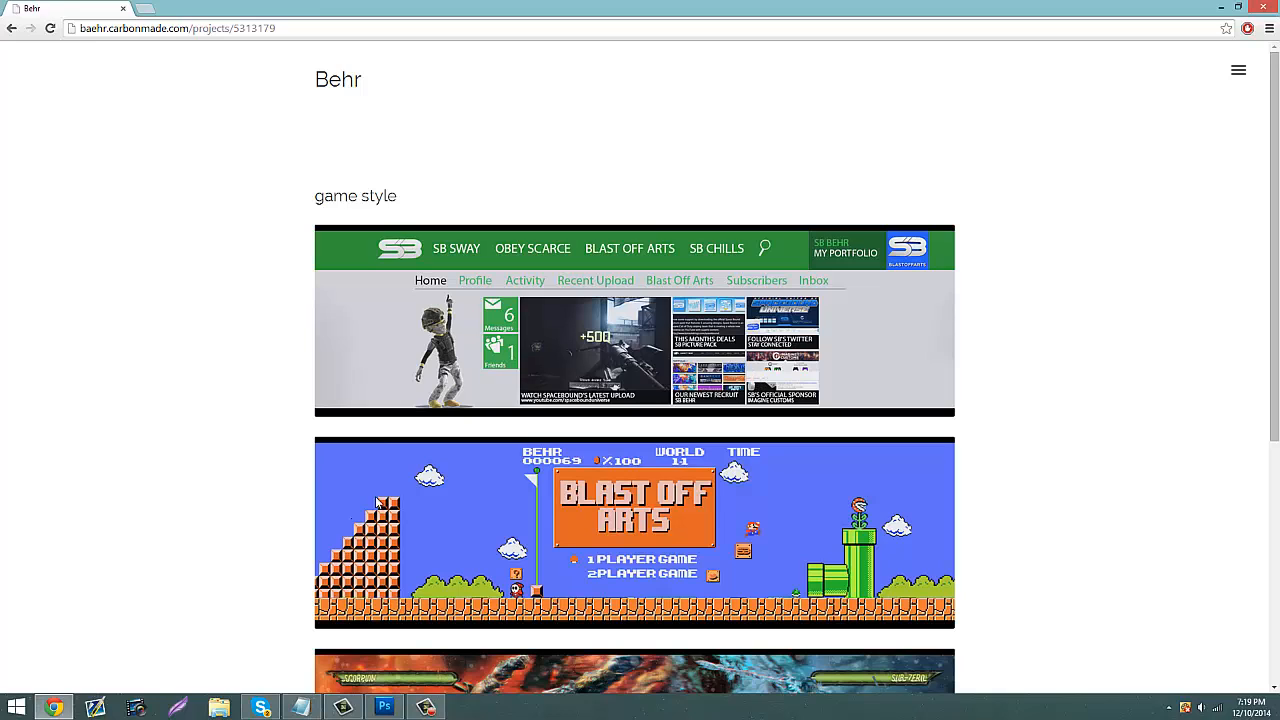
Step: Return to Photoshop and display the layout guides over the banner template
click(384, 707)
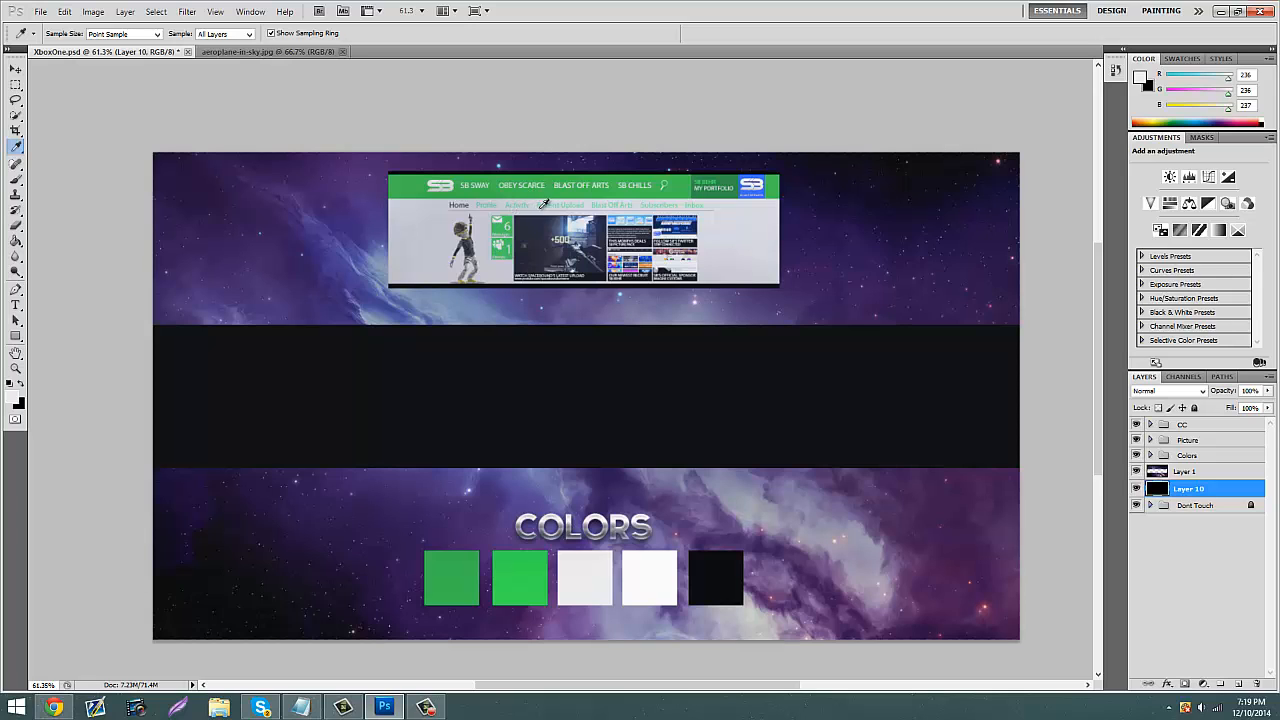
click(15, 369)
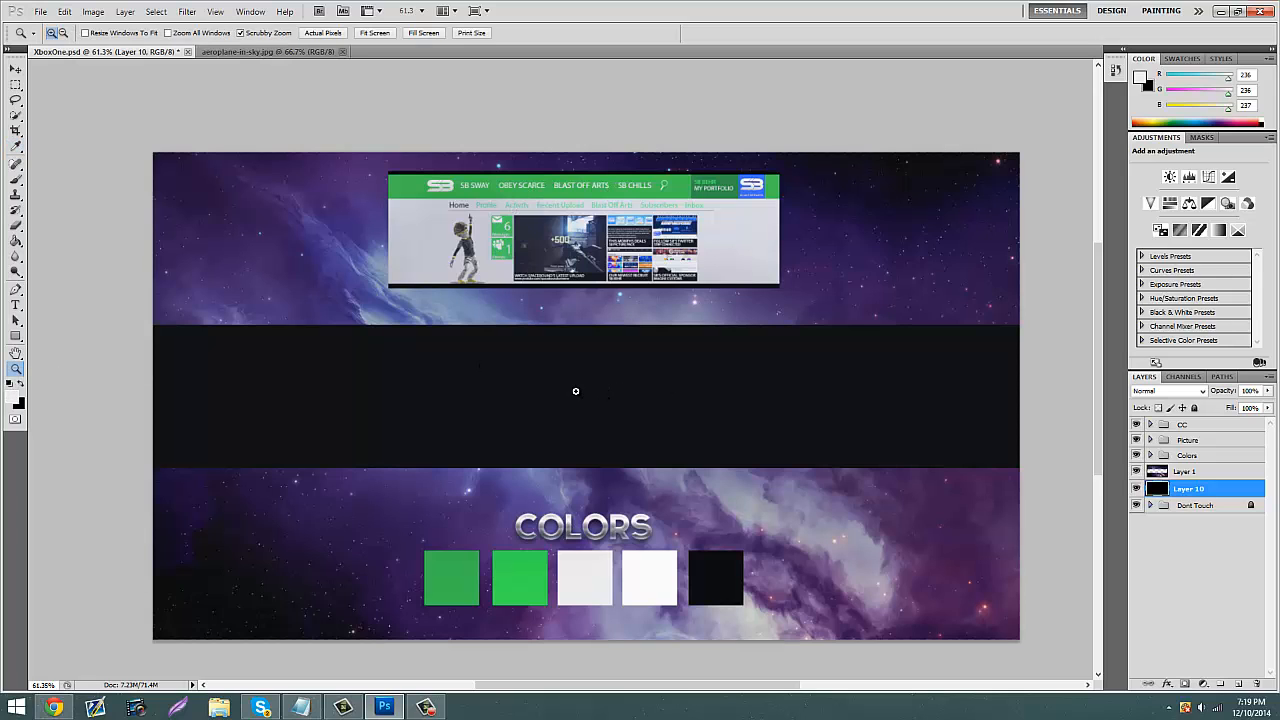
drag(576, 391, 580, 390)
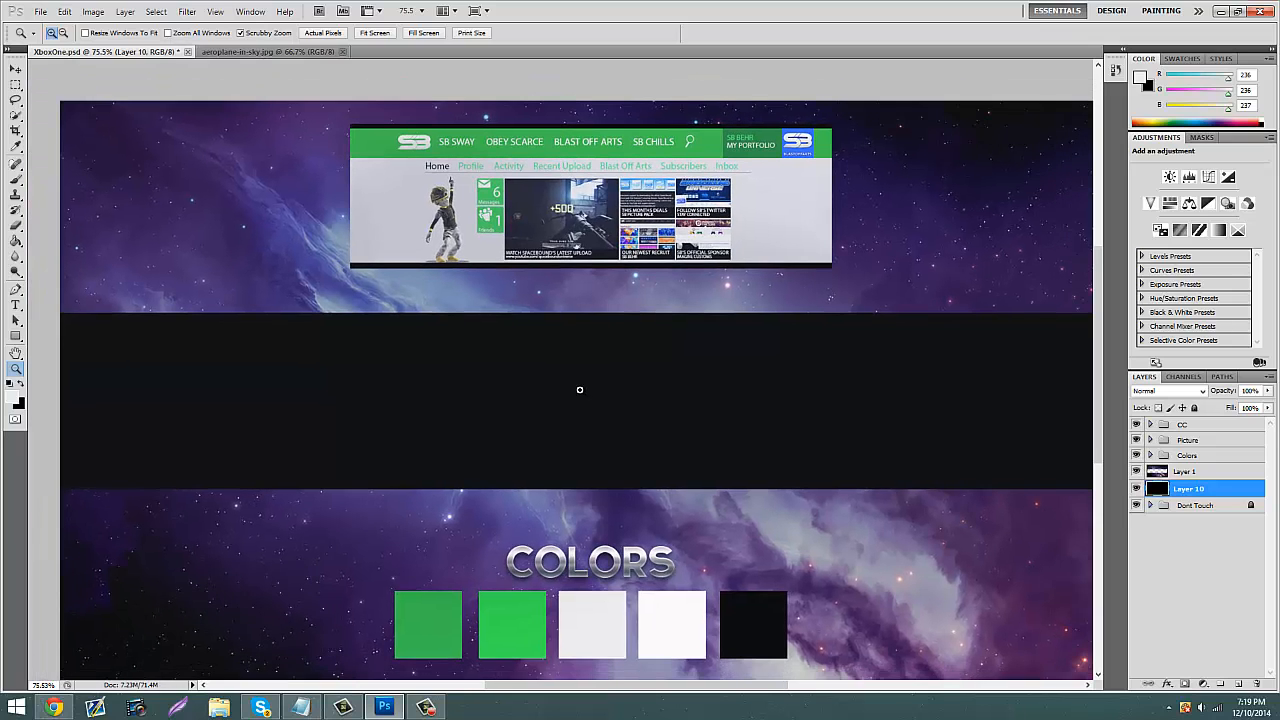
scroll(580, 390, up, 1)
key(ctrl+semicolon)
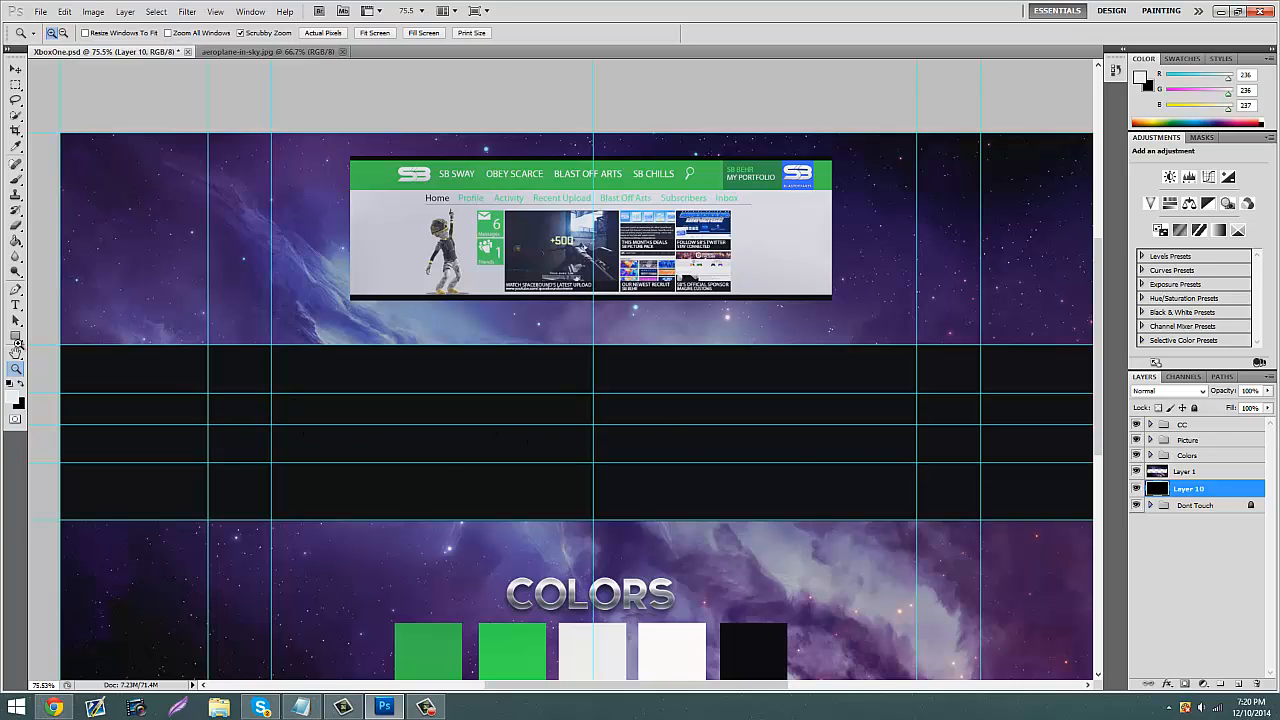
drag(628, 394, 635, 390)
drag(670, 687, 655, 681)
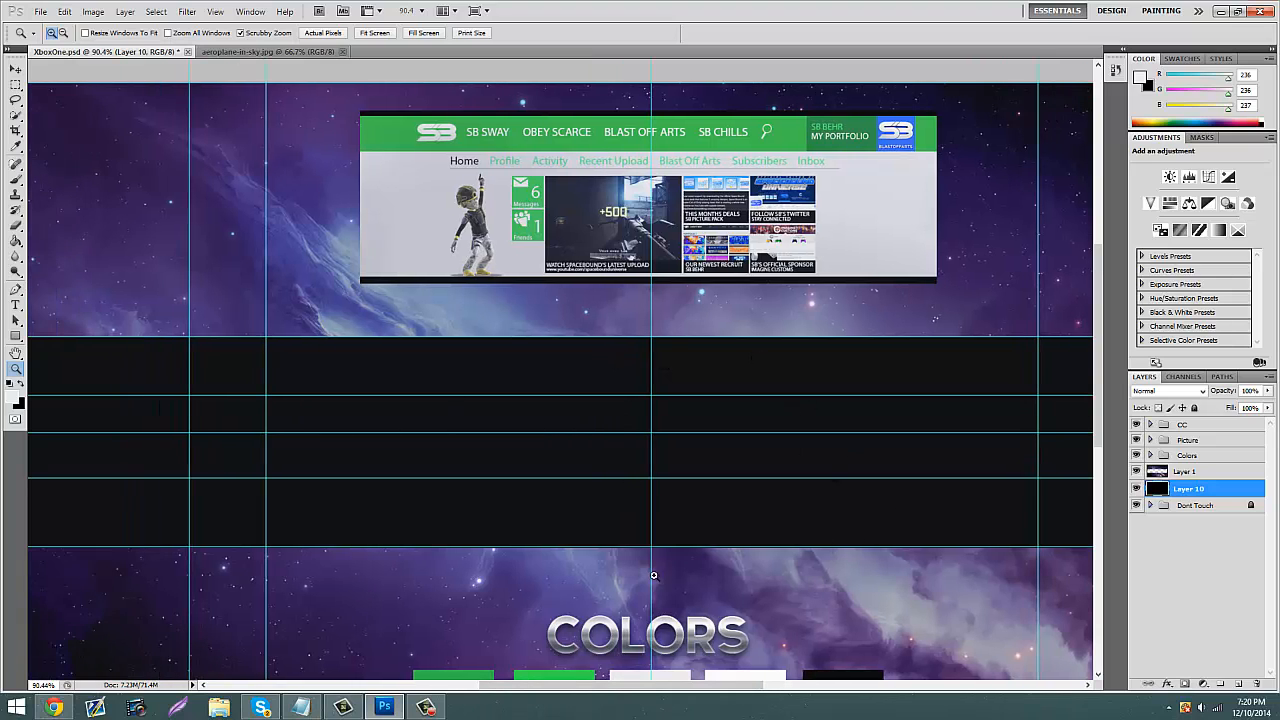
Step: Add a new layer above the black one and fill the banner strip with the light grey sampled from the third colour swatch
click(1239, 684)
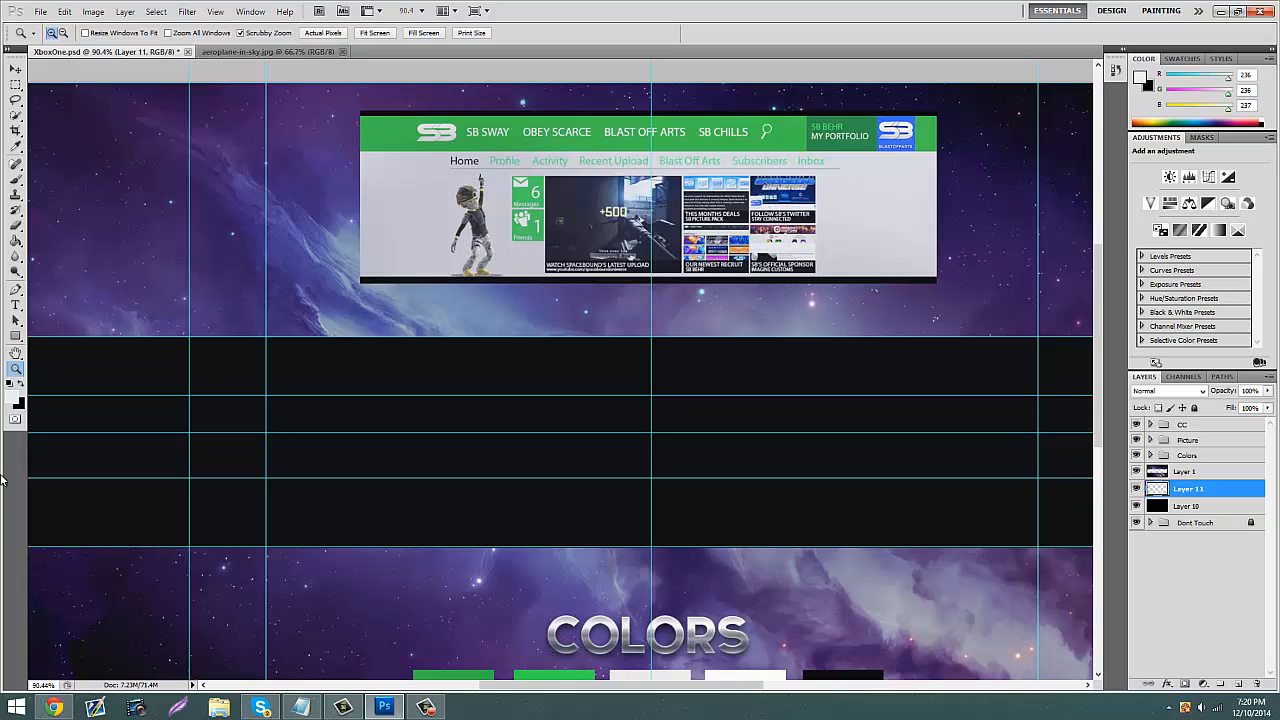
scroll(377, 437, down, 2)
scroll(377, 437, up, 1)
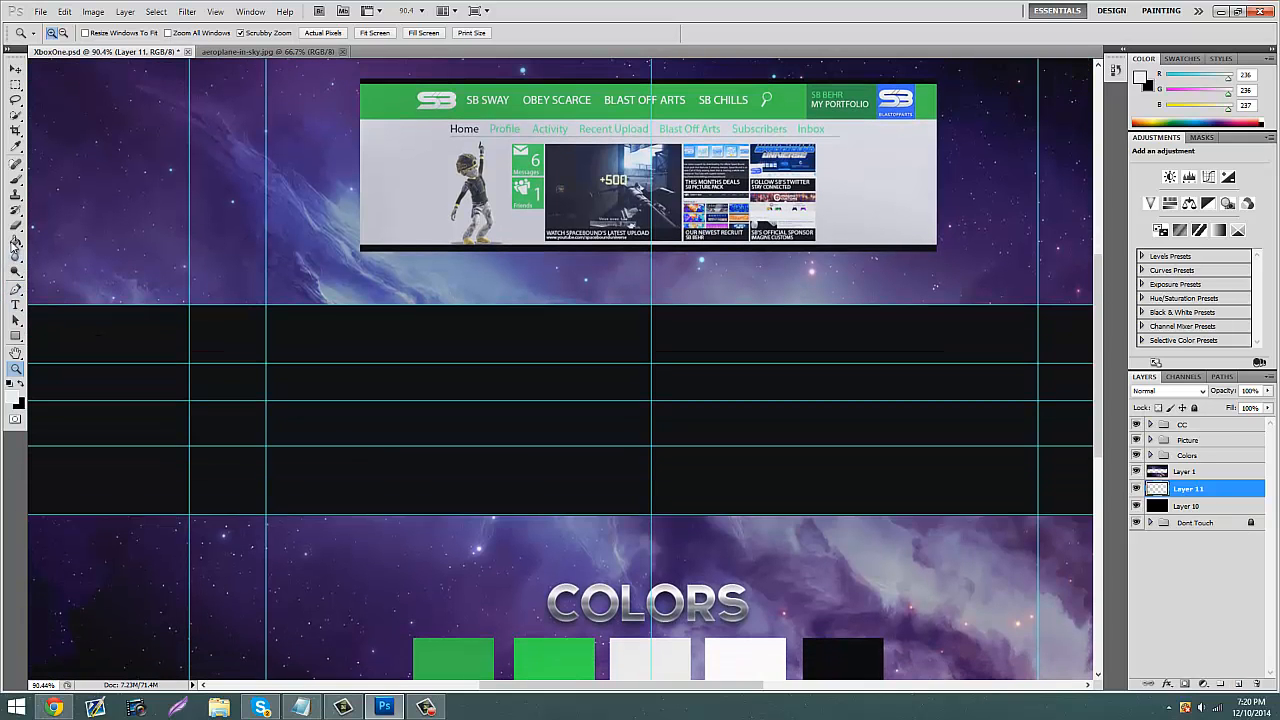
click(15, 147)
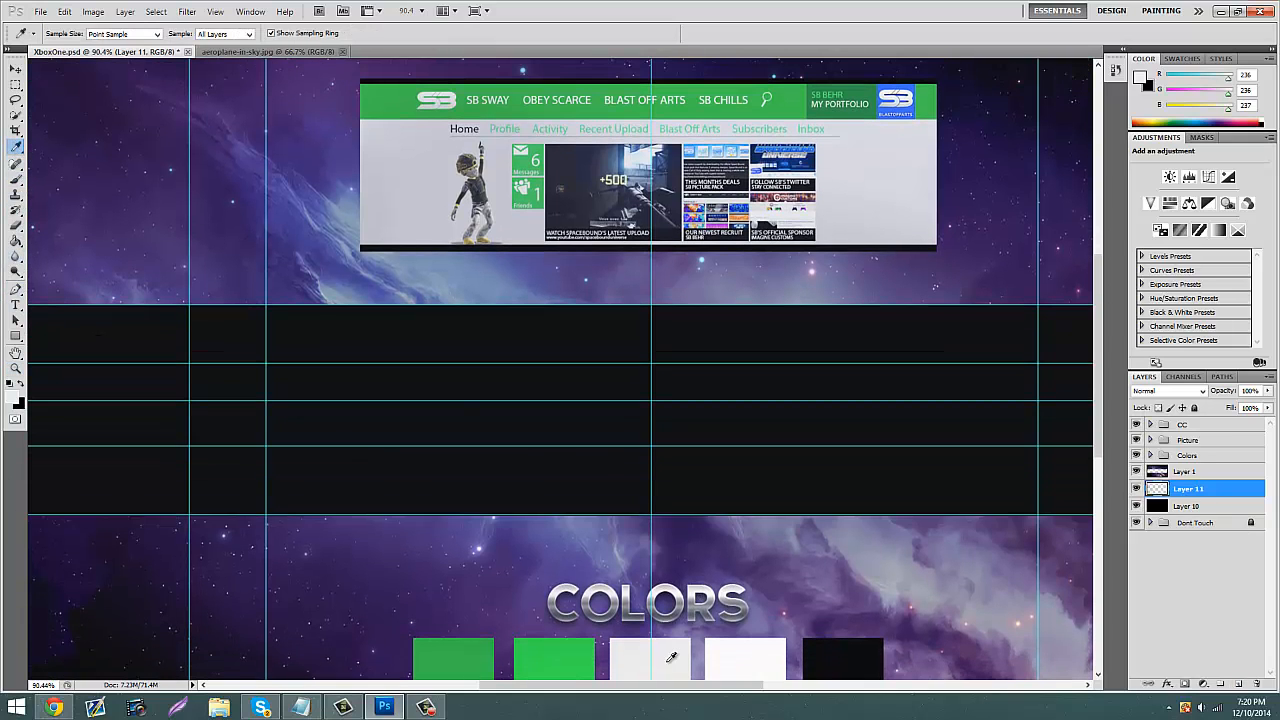
click(674, 655)
click(15, 241)
click(494, 384)
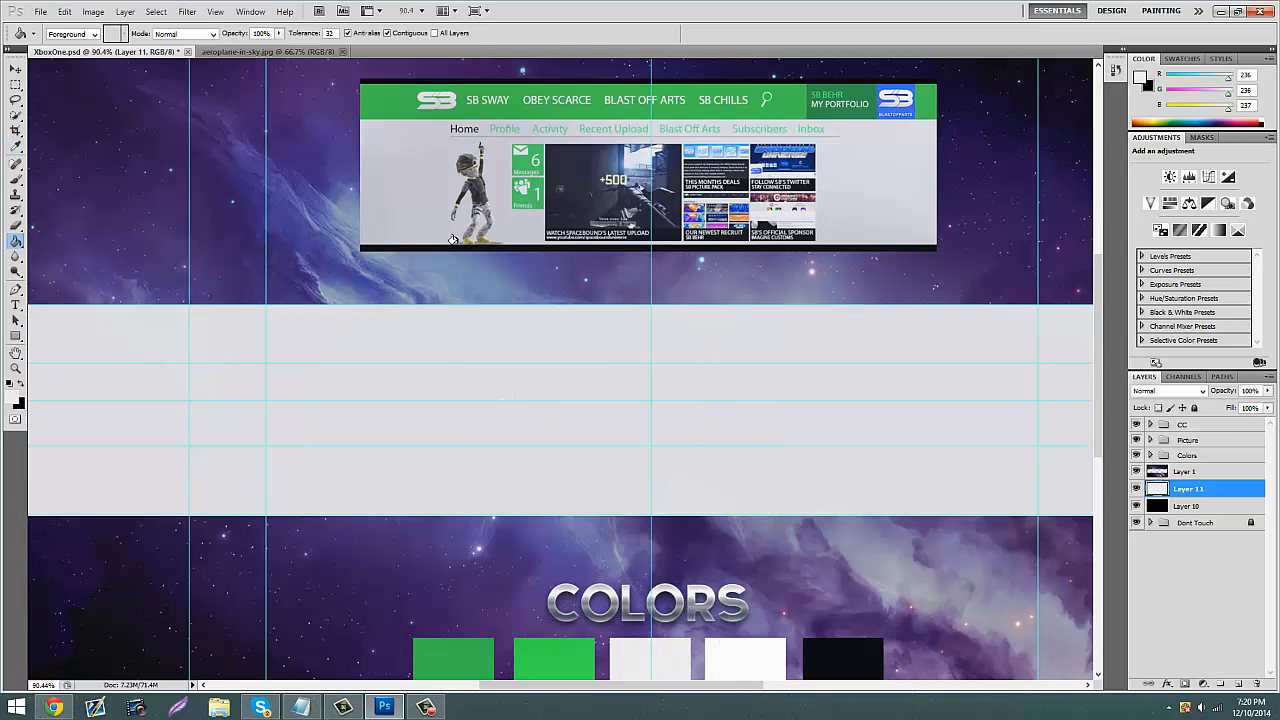
click(16, 399)
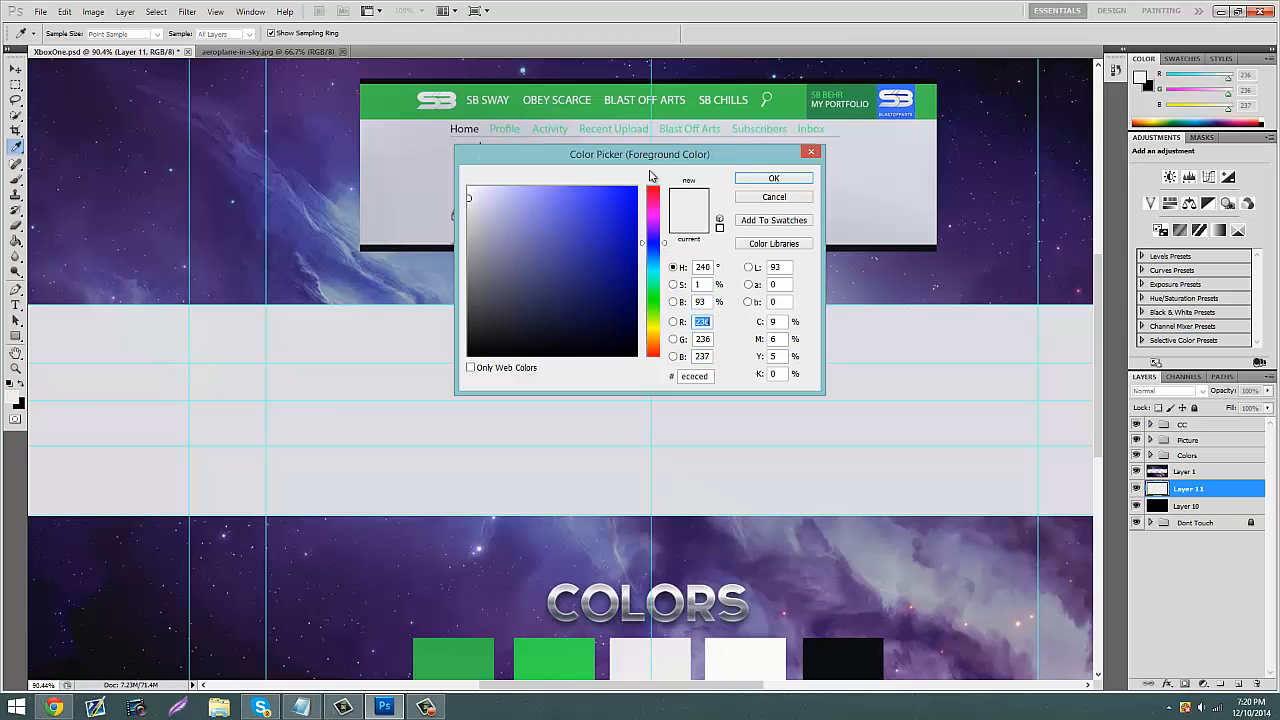
click(750, 185)
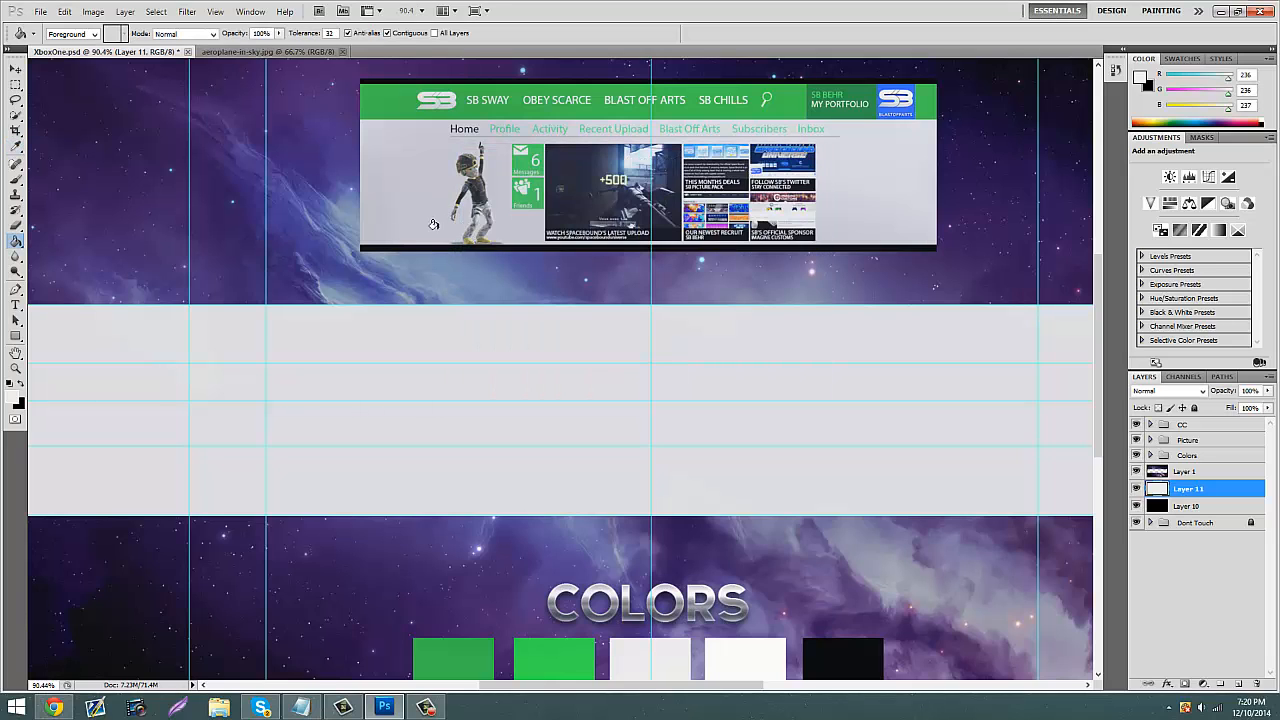
Step: Add another layer and dab soft black shading on the banner's left edge with a 1080 px brush at 0% hardness
click(15, 368)
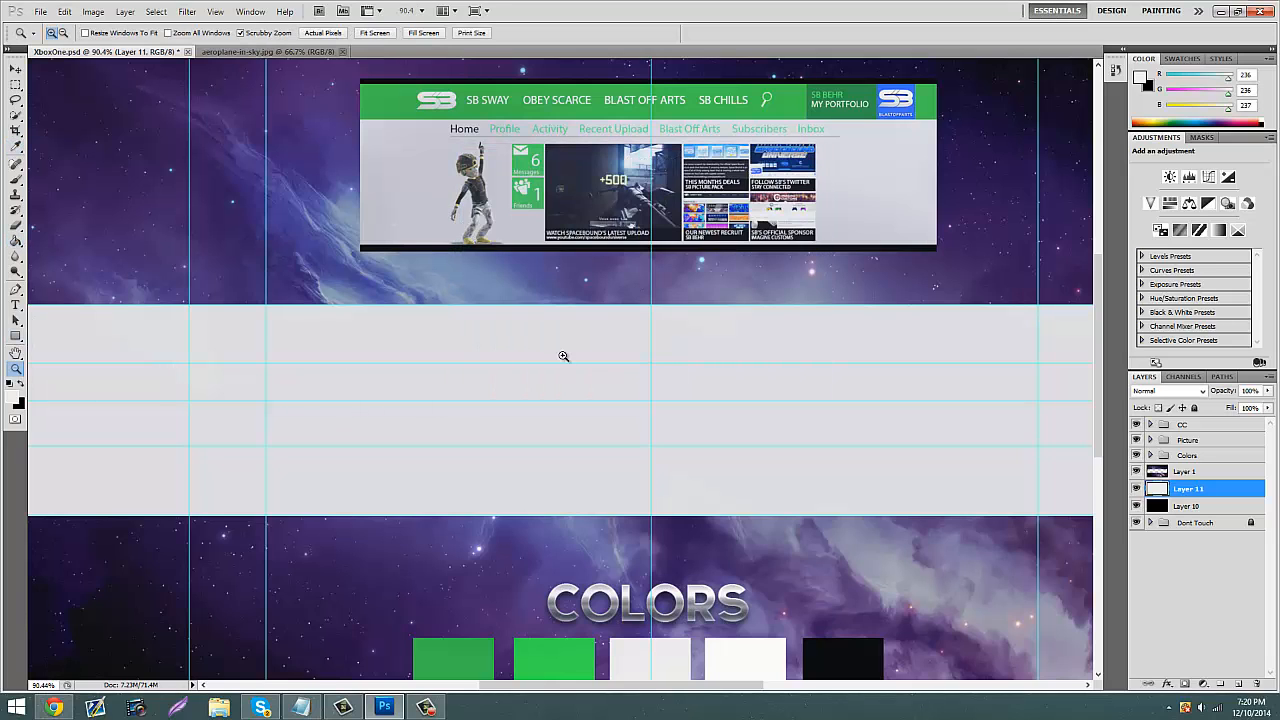
drag(564, 357, 551, 364)
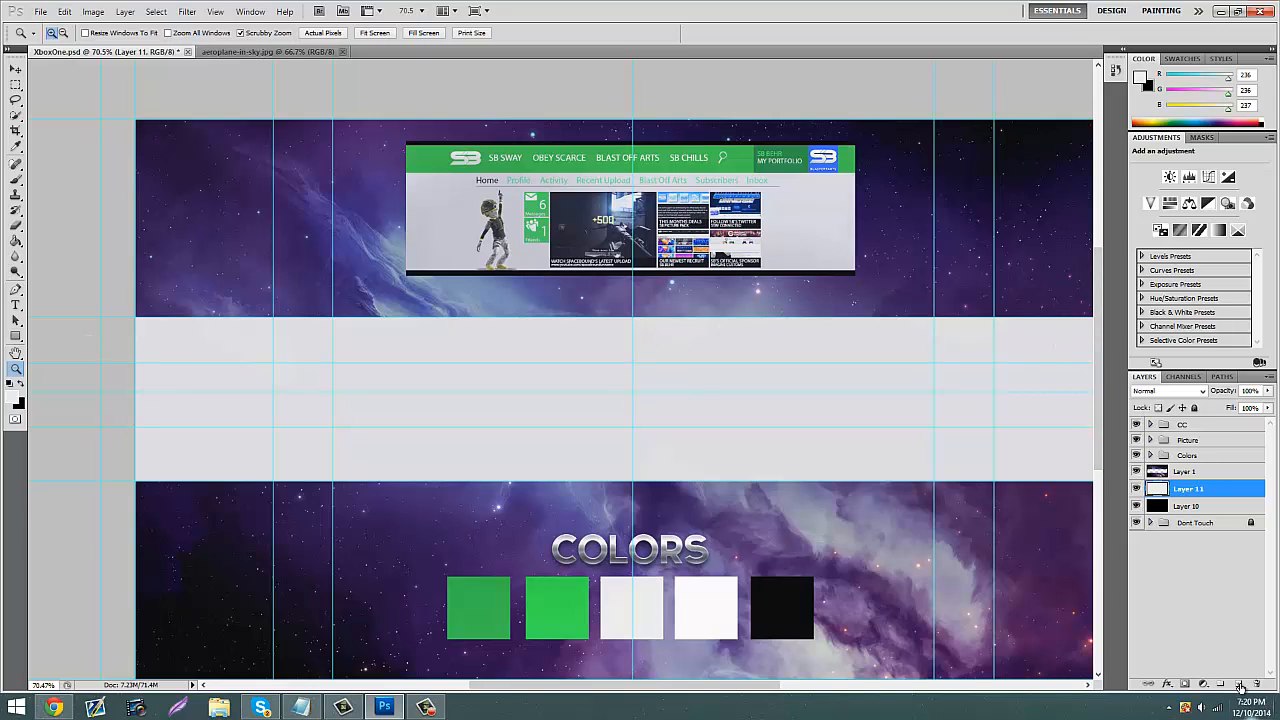
click(1238, 684)
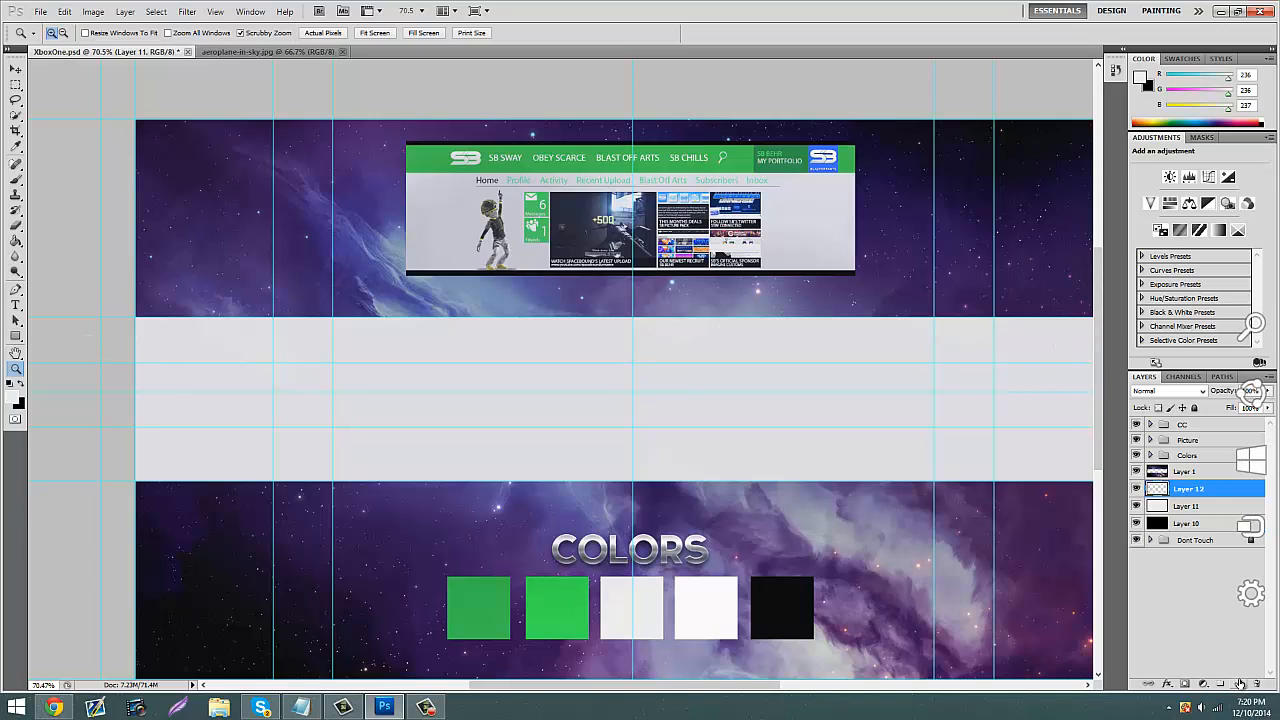
click(16, 197)
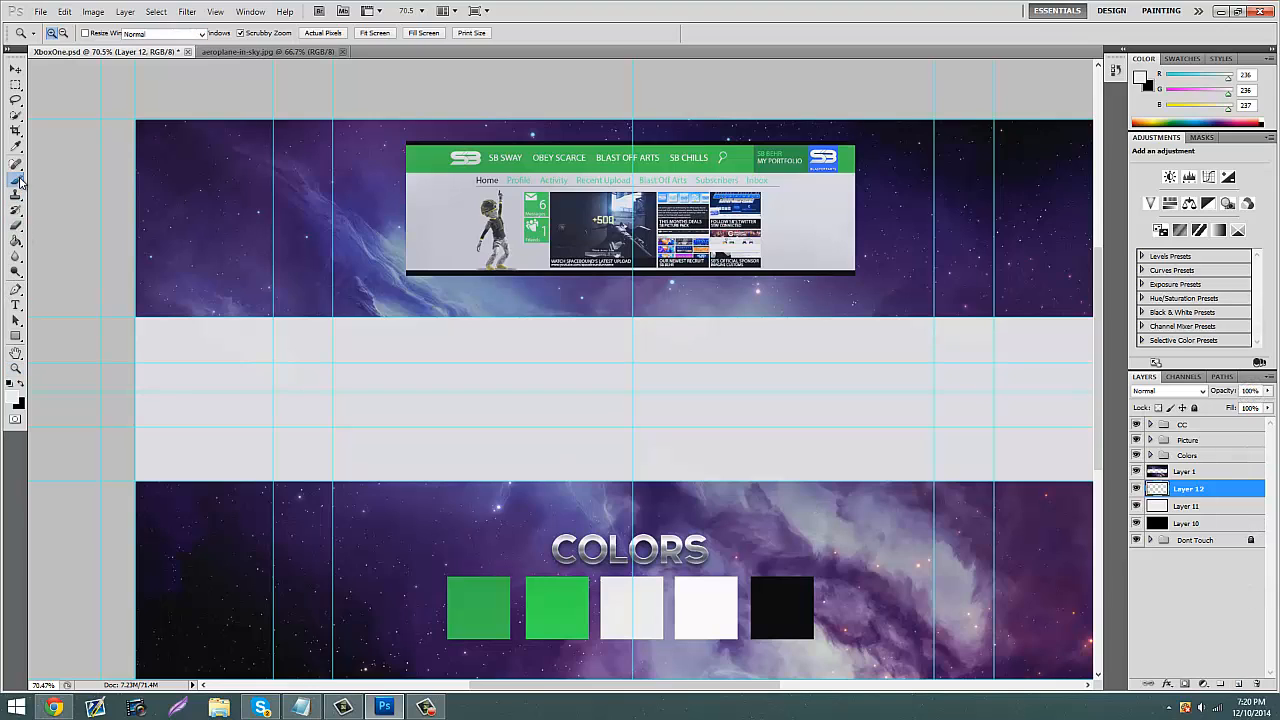
click(68, 33)
click(30, 53)
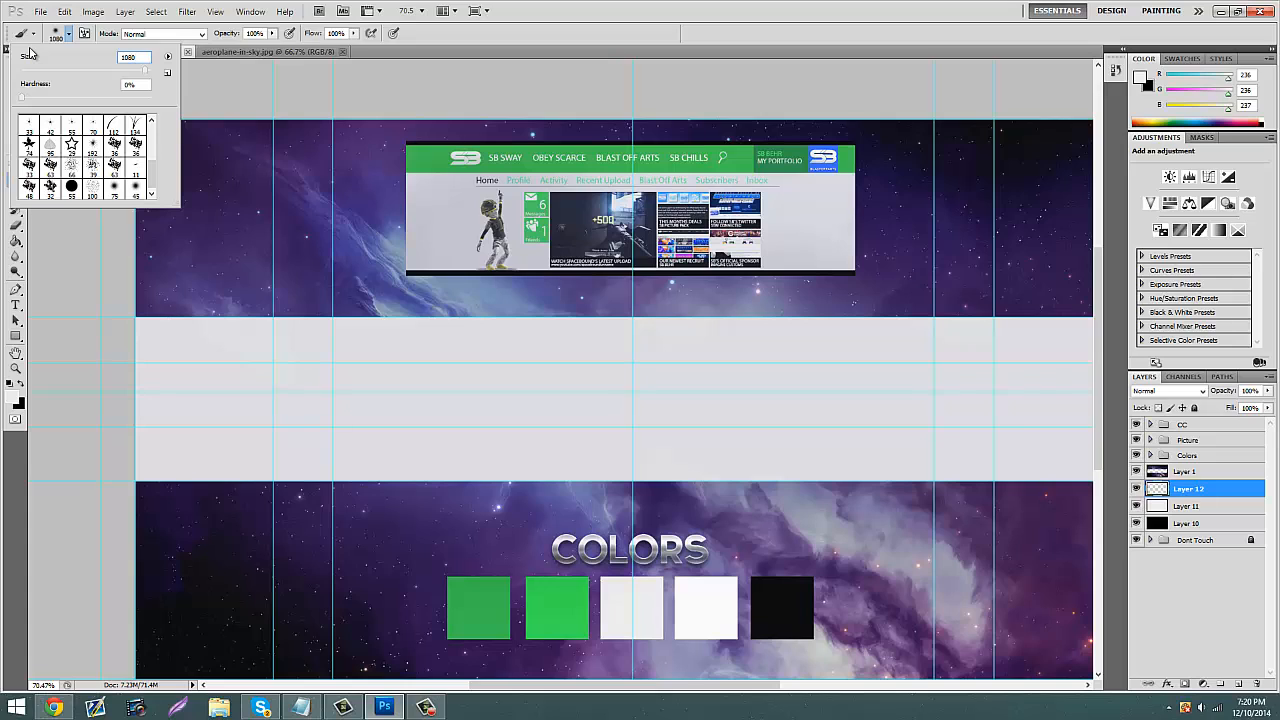
click(69, 35)
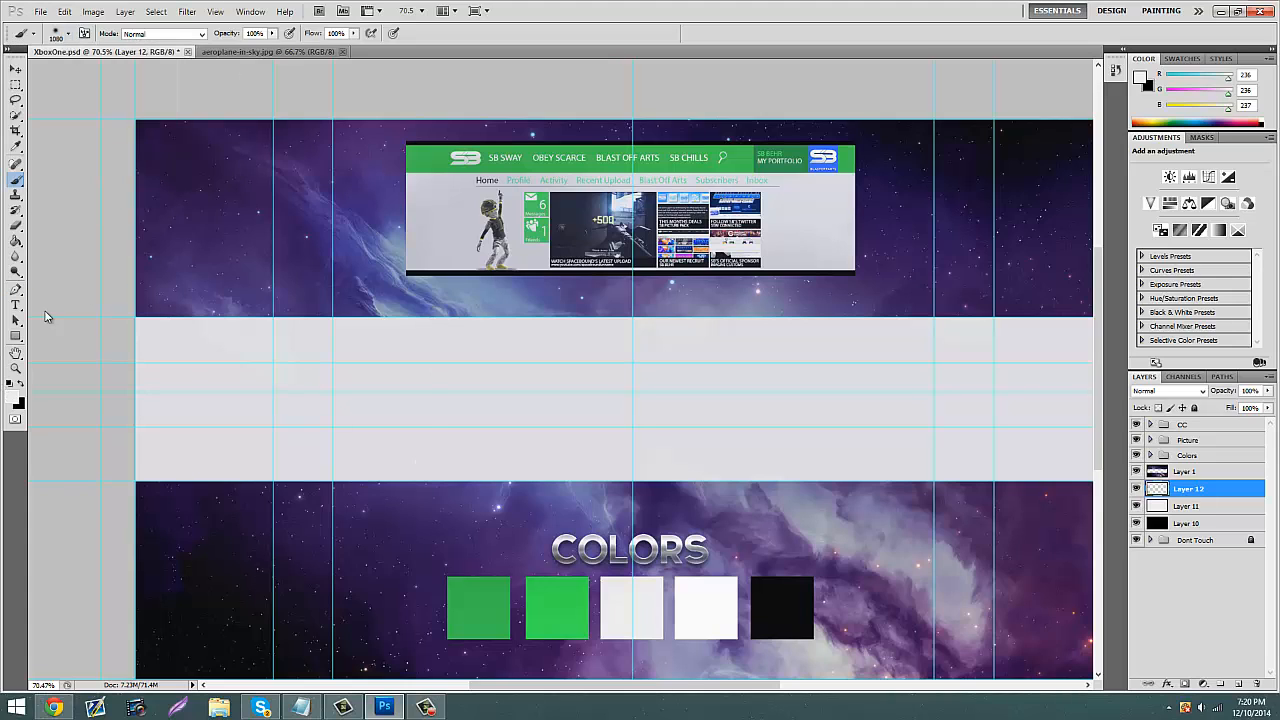
click(20, 384)
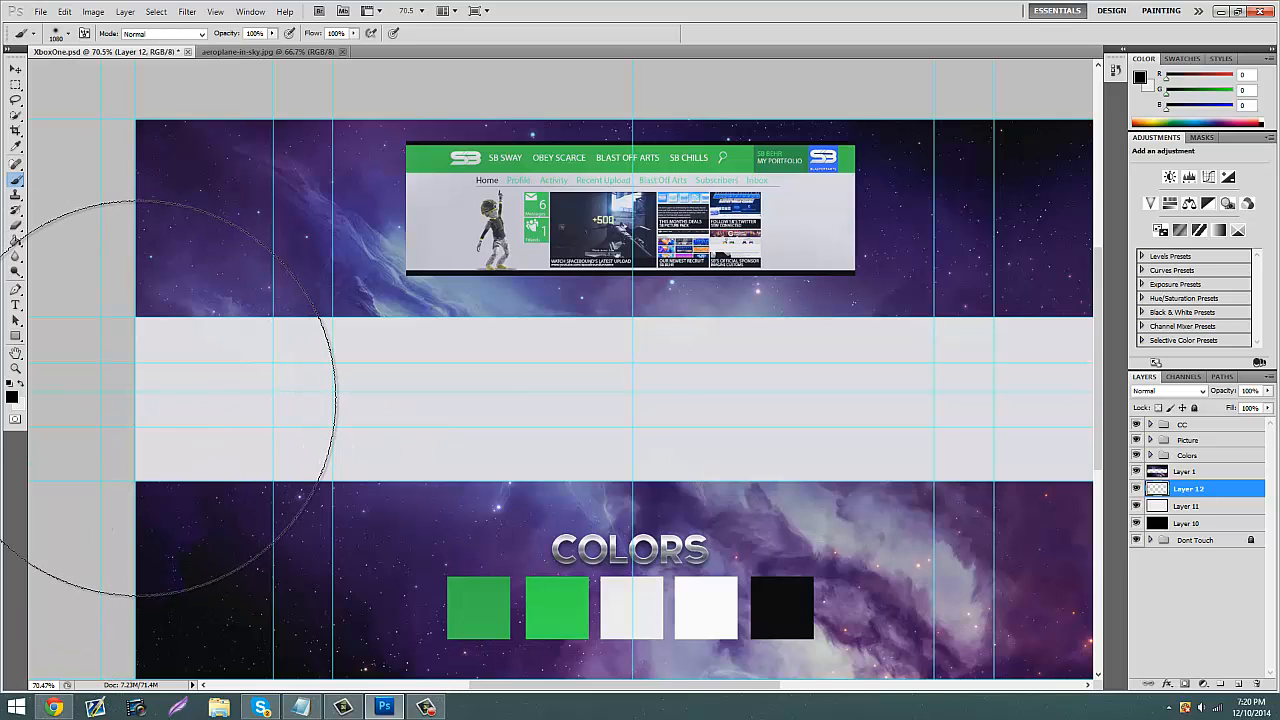
click(140, 398)
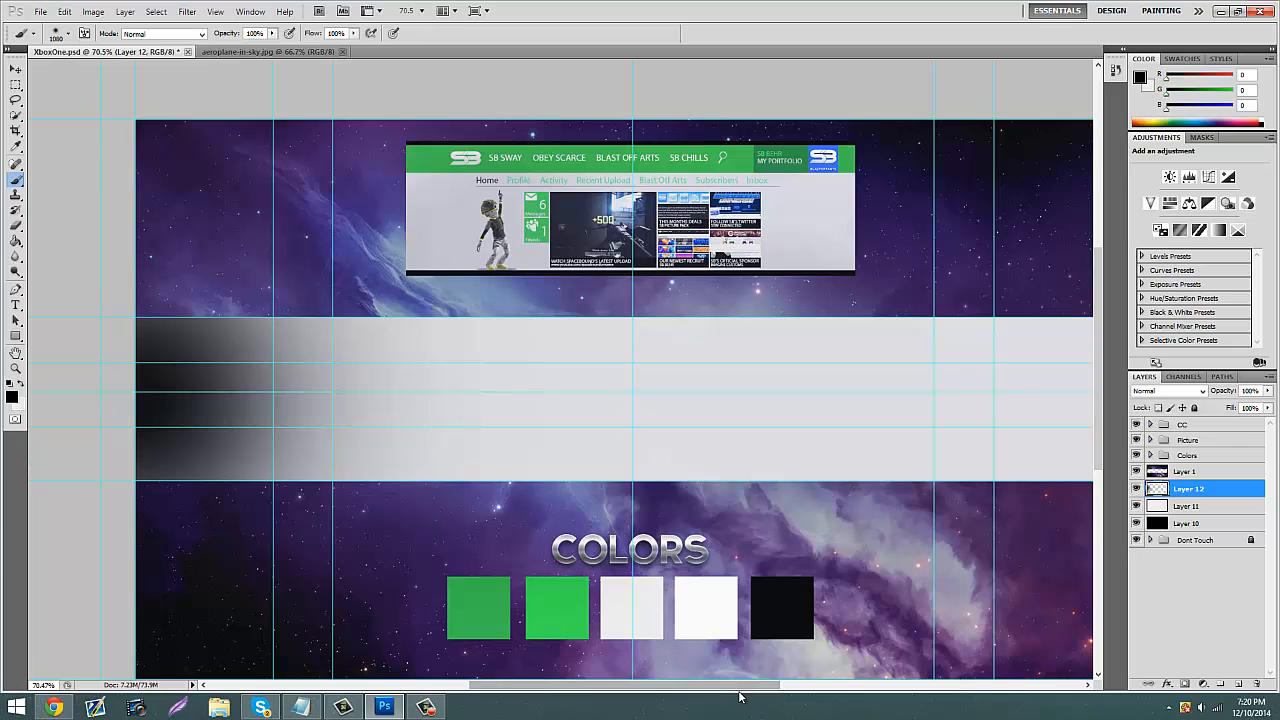
Step: Dab matching soft black shading on the banner's right edge with the same brush
drag(780, 690, 898, 693)
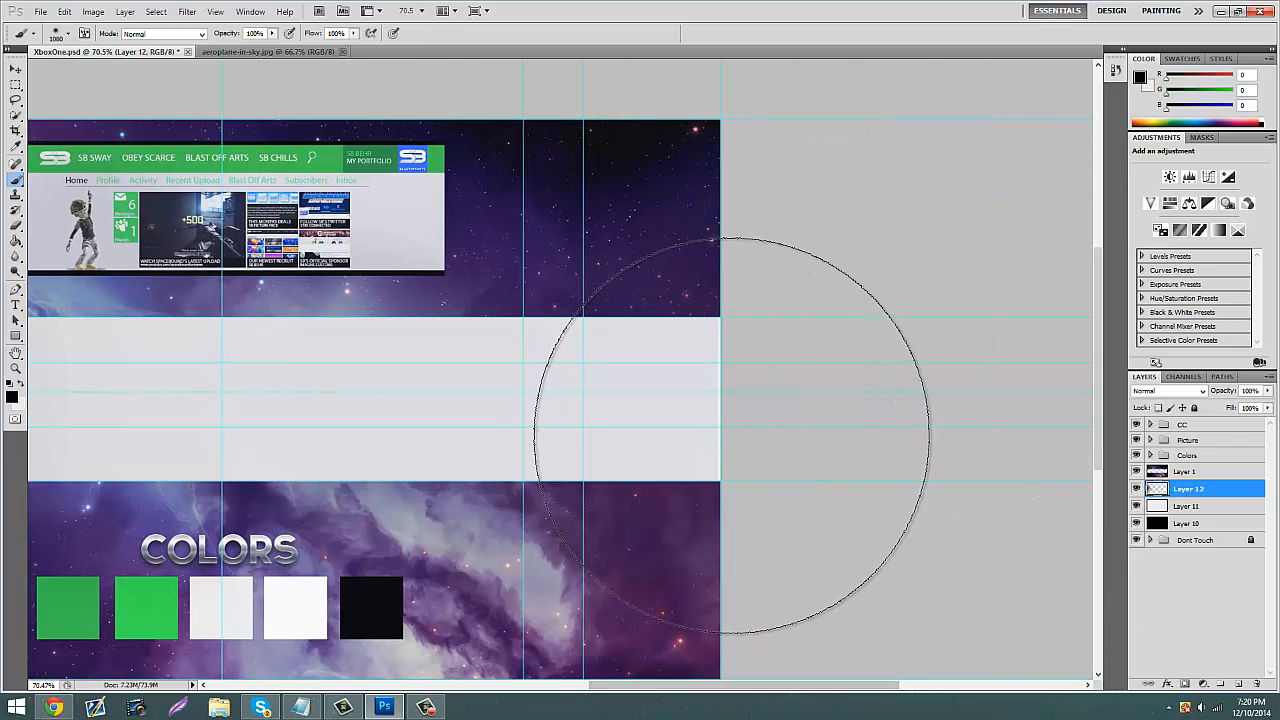
click(730, 400)
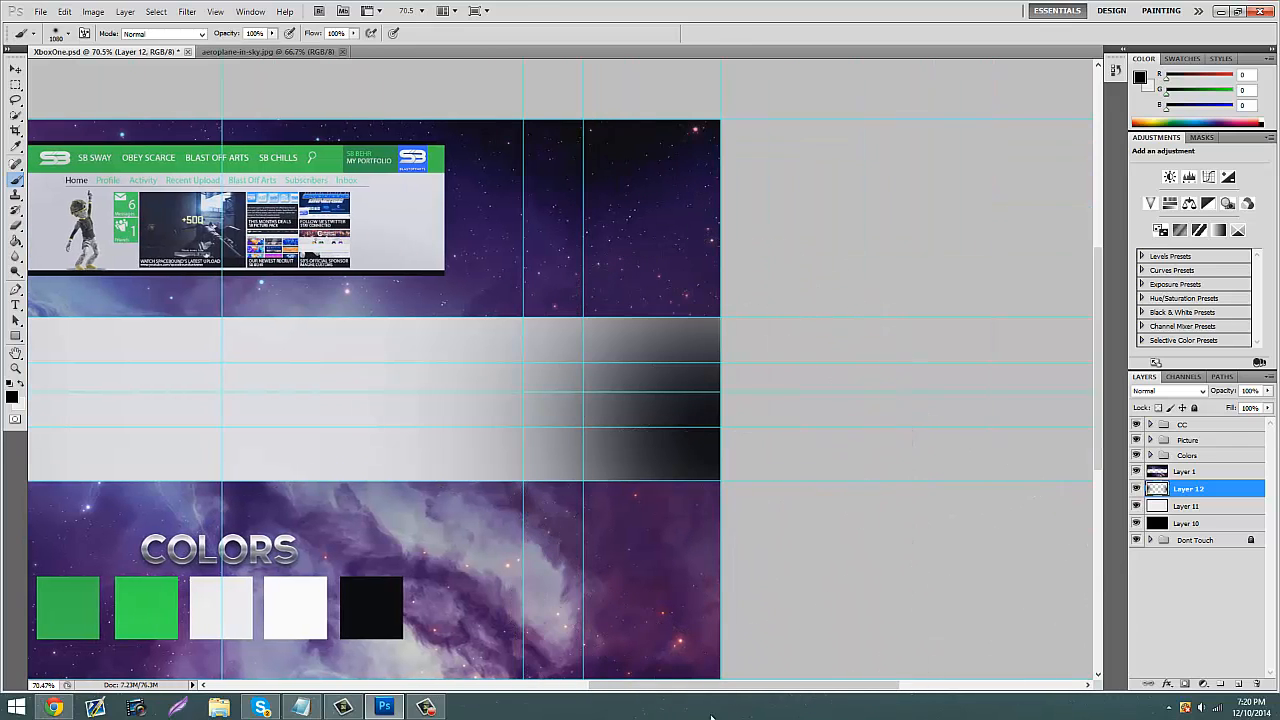
drag(710, 690, 585, 700)
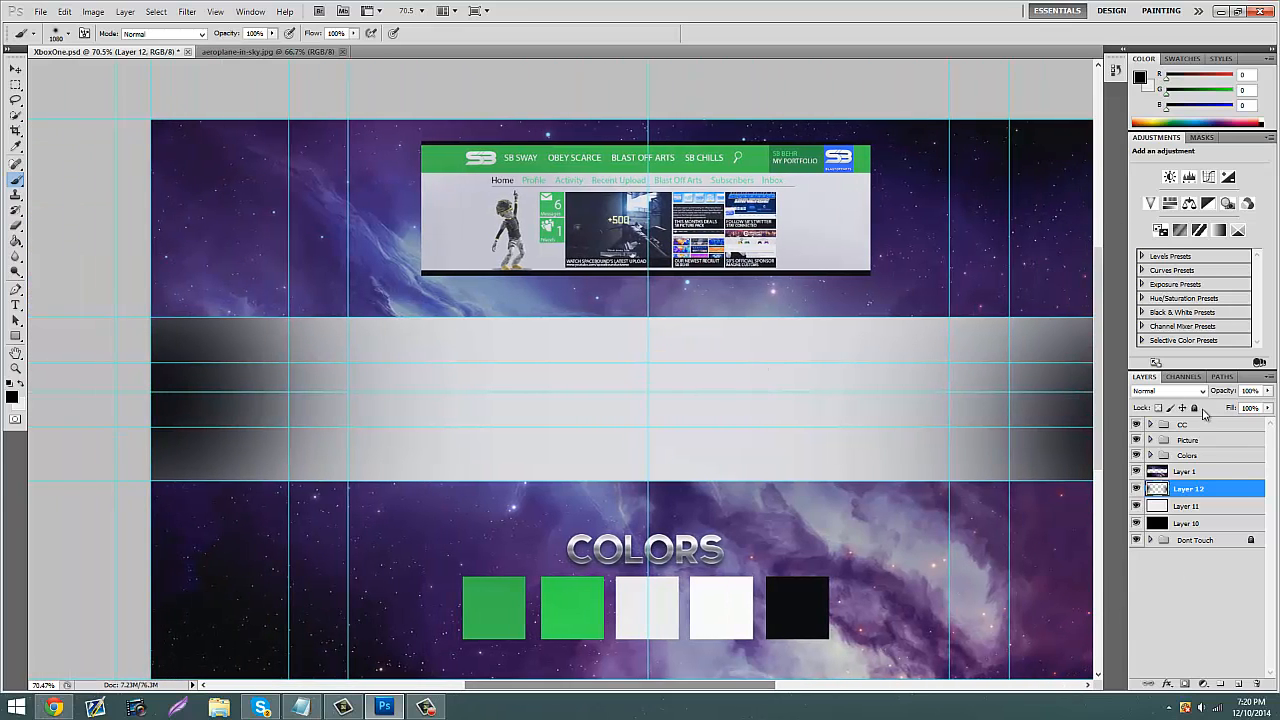
Step: Lower the shading layer's opacity to 9% and check the banner with the guides hidden, restoring them when done
drag(1267, 391, 1206, 411)
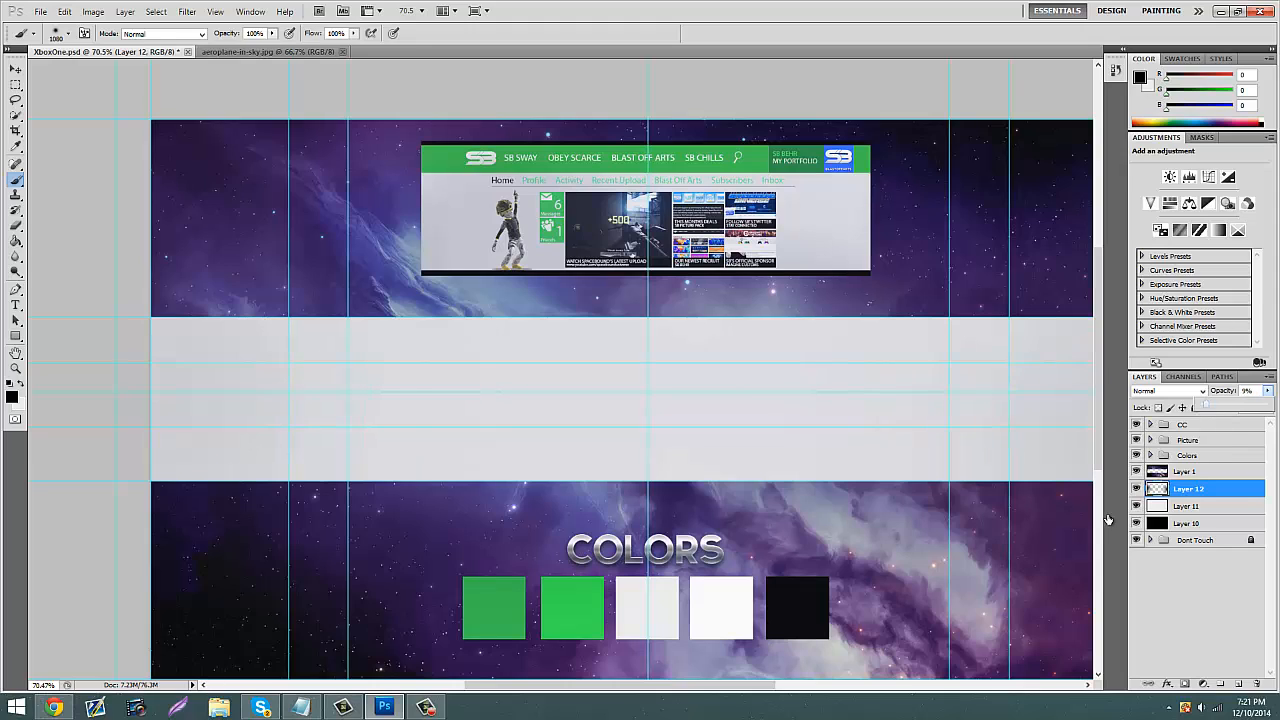
click(1154, 589)
key(ctrl+semicolon)
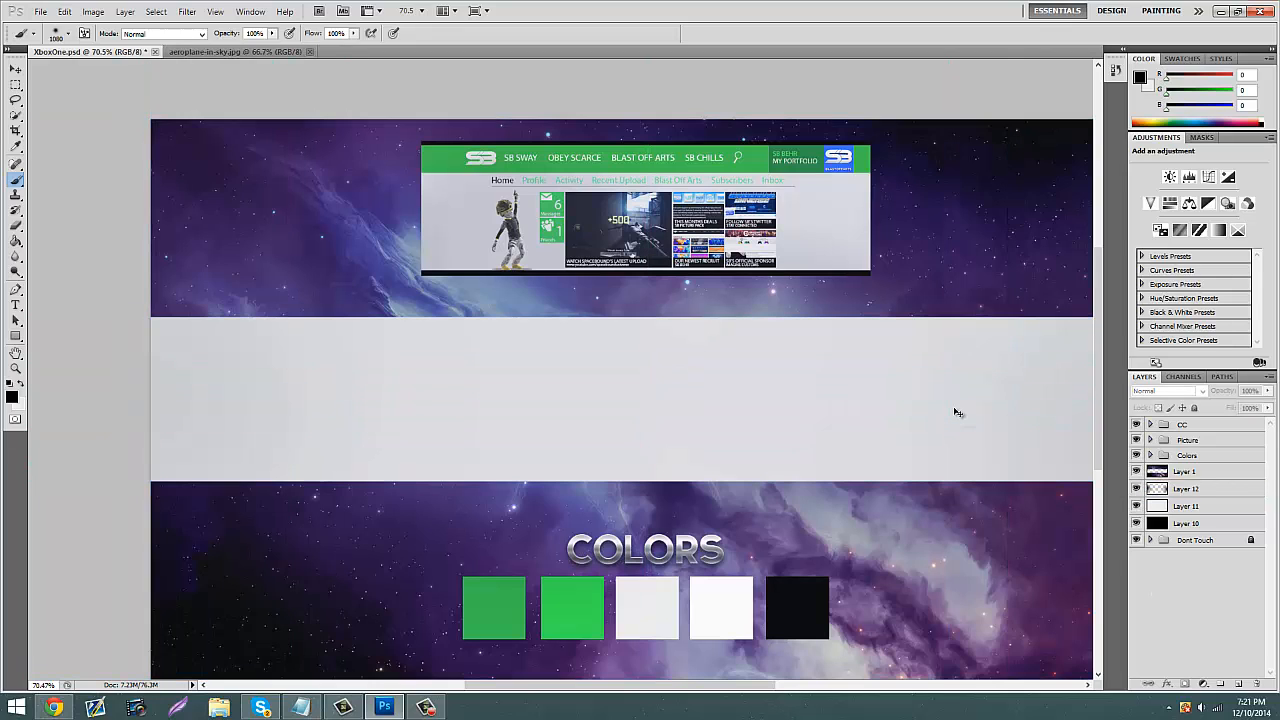
key(ctrl+semicolon)
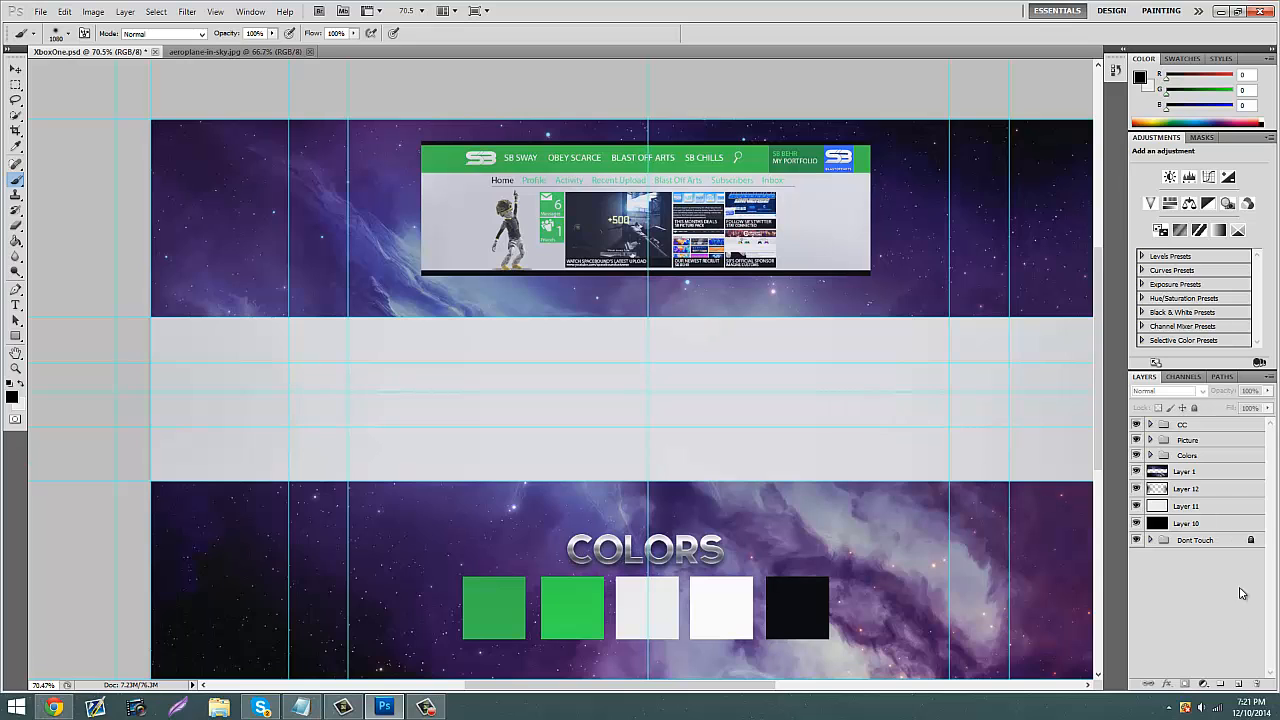
Step: Add a new layer directly above the edge-shading layer and switch to Chrome to consult the reference banner
click(1221, 495)
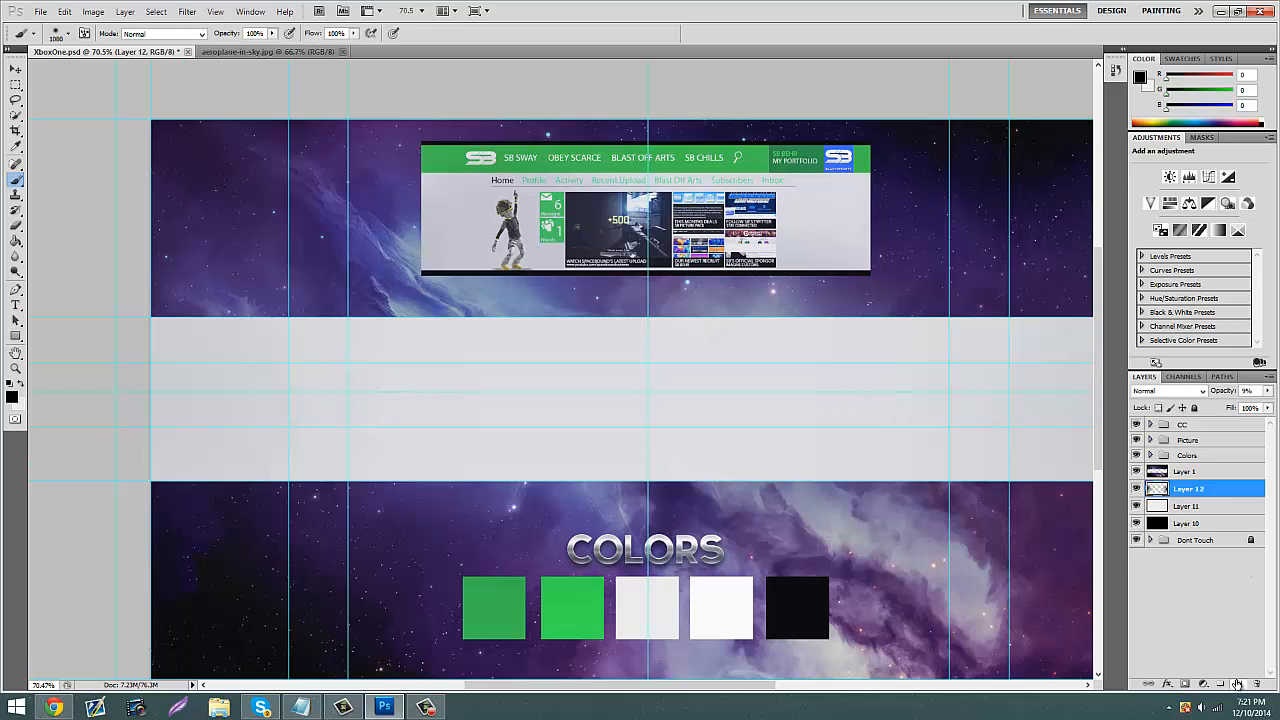
click(1238, 684)
scroll(686, 400, up, 1)
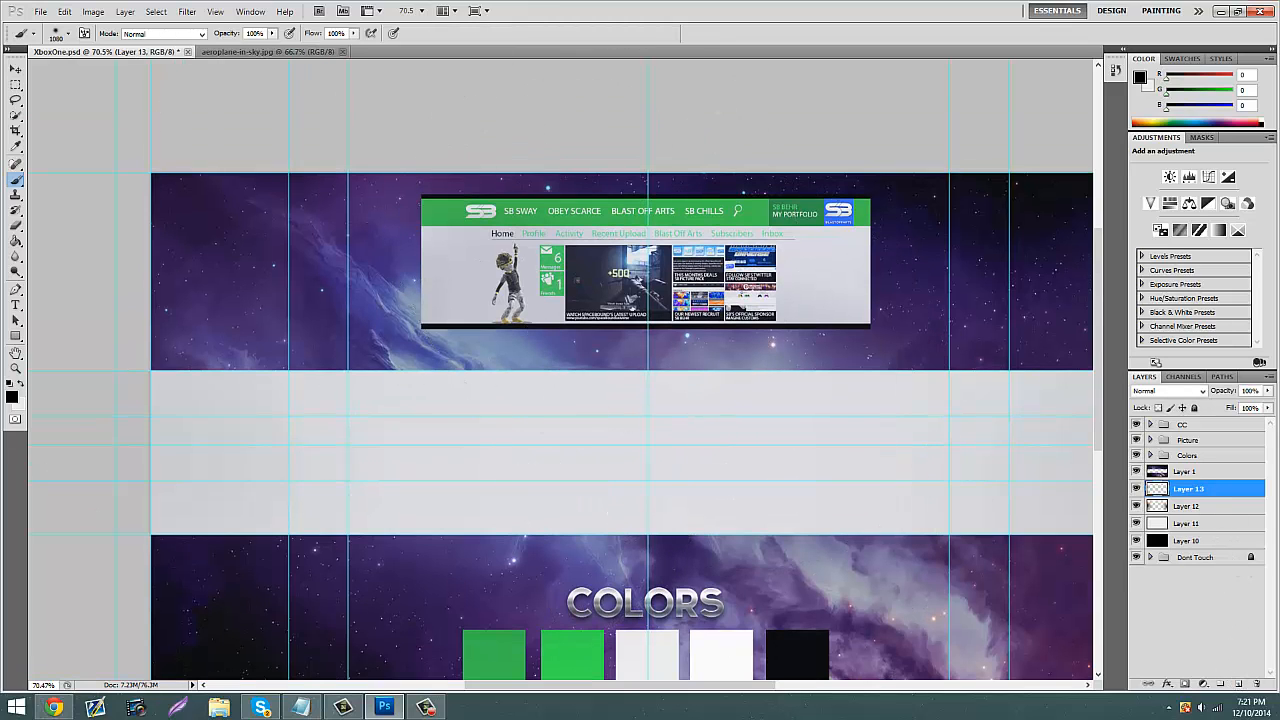
click(16, 70)
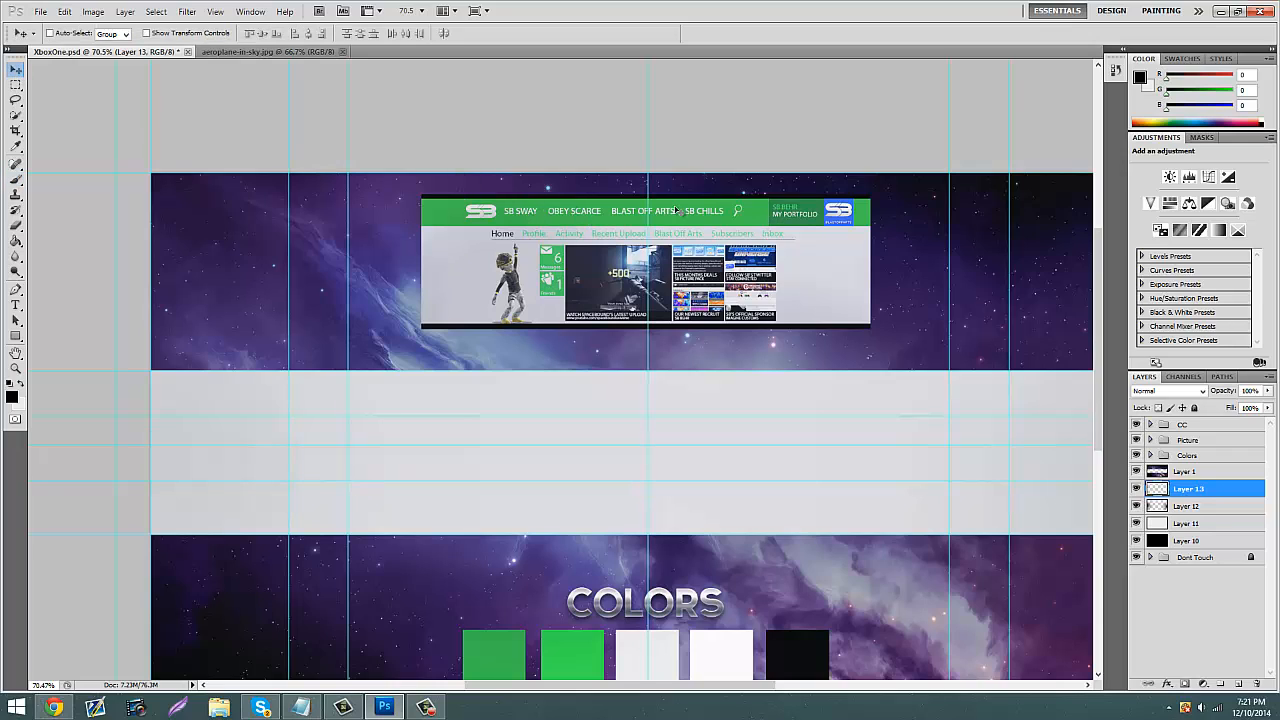
click(54, 707)
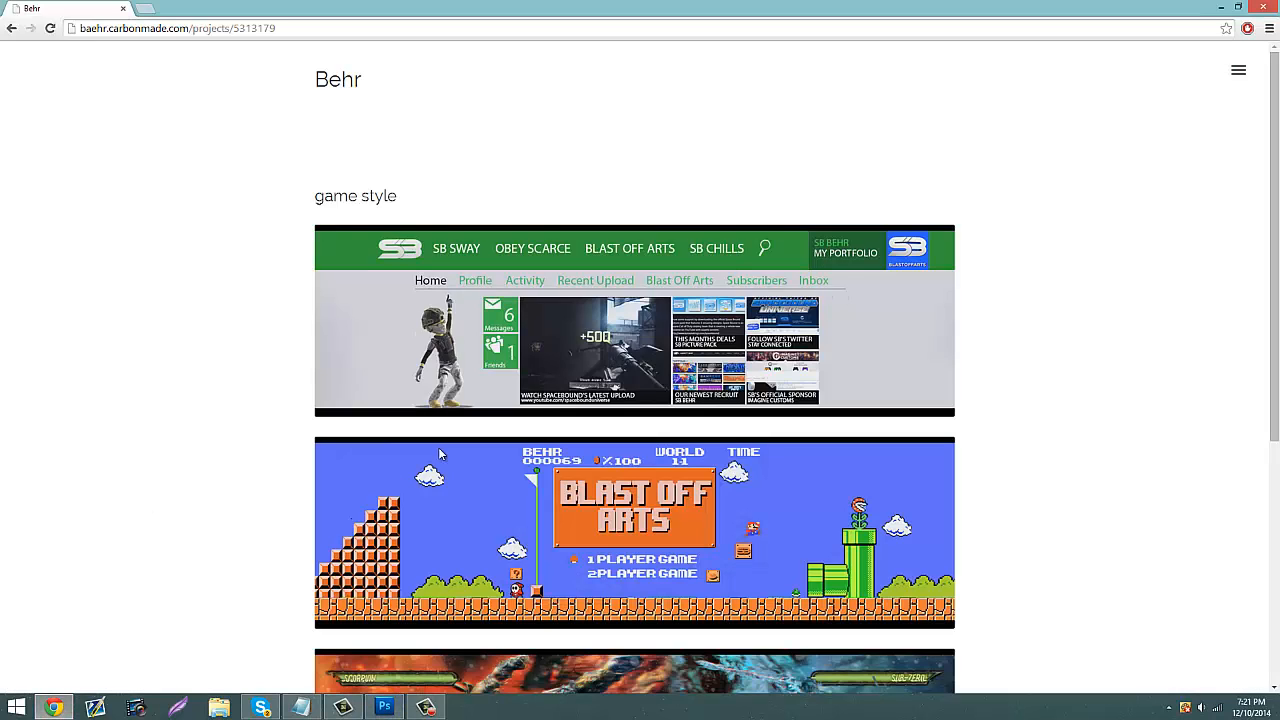
Step: Switch to Photoshop and move the banner's upper horizontal guide slightly higher to mark the lower edge of the header bar
click(384, 707)
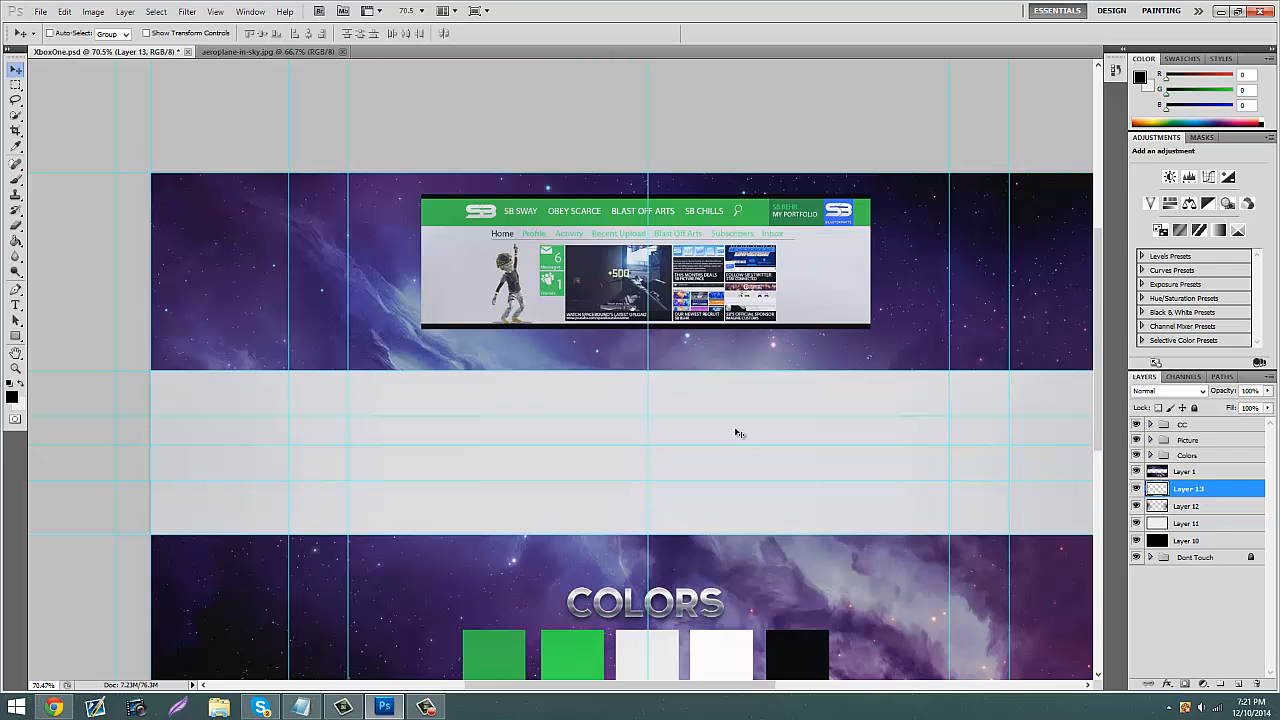
mouse_move(715, 414)
mouse_down()
mouse_move(715, 400)
mouse_move(694, 420)
mouse_up()
key(z)
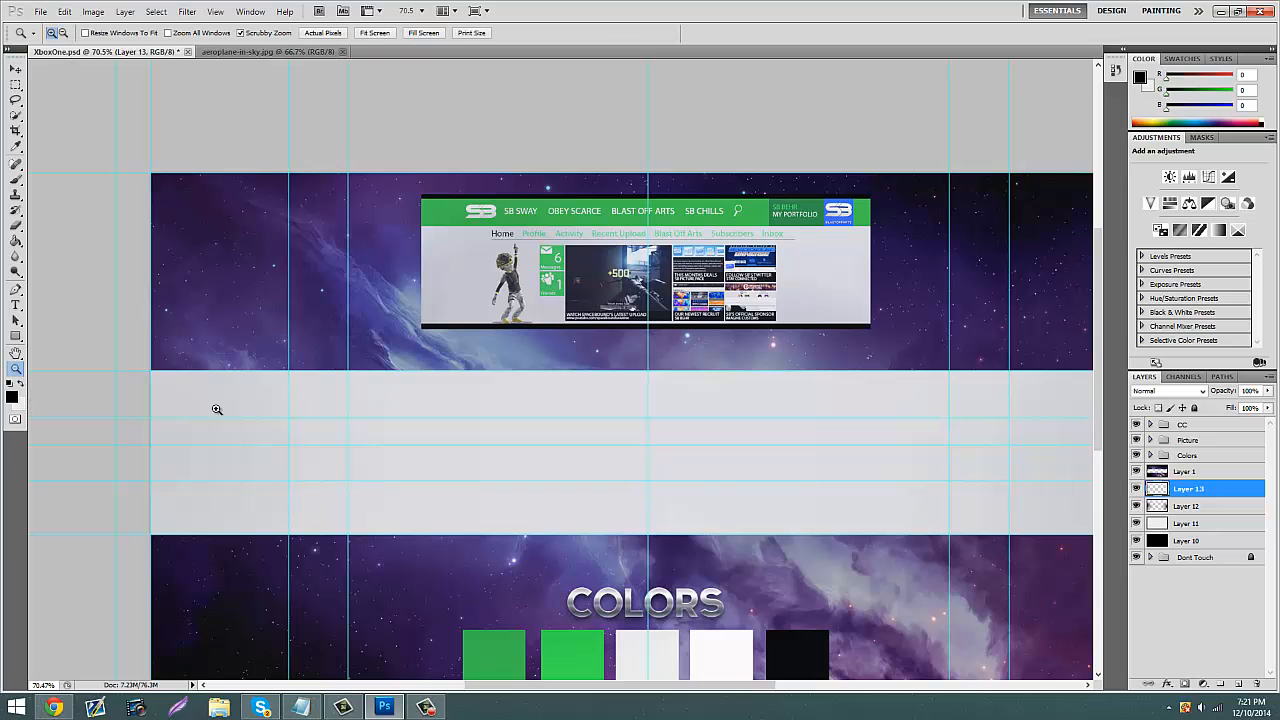
click(680, 483)
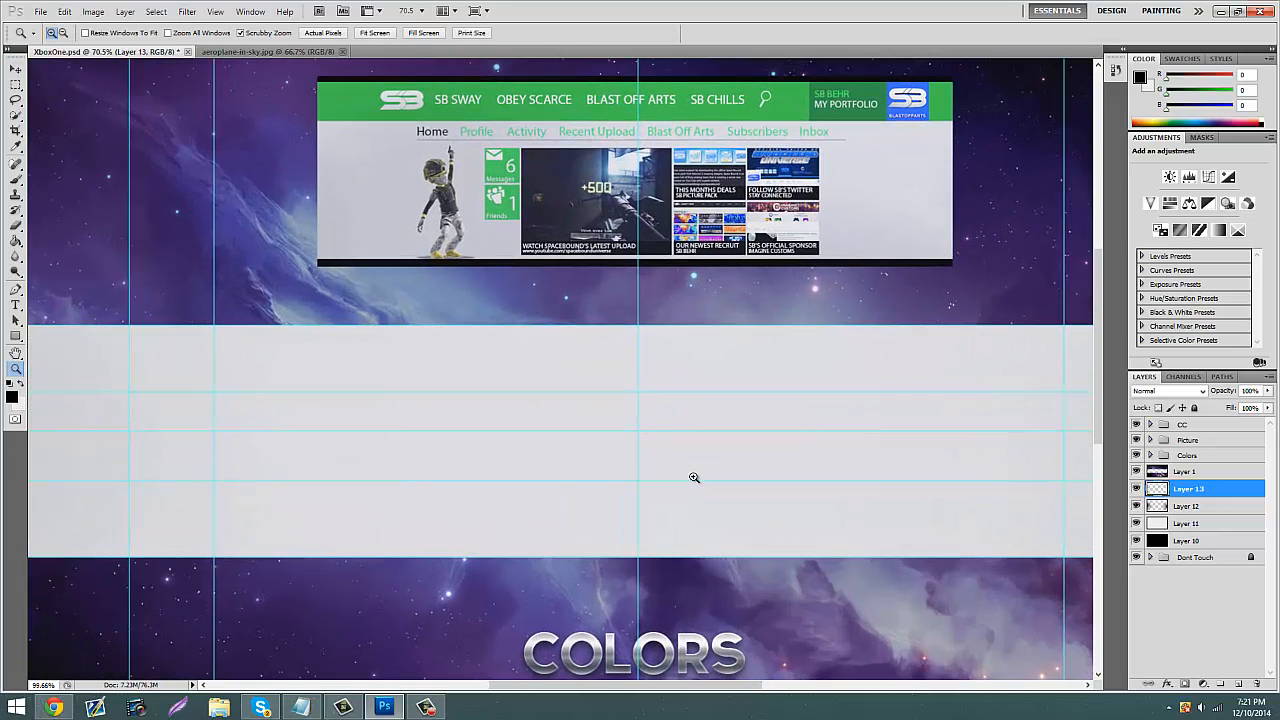
click(15, 70)
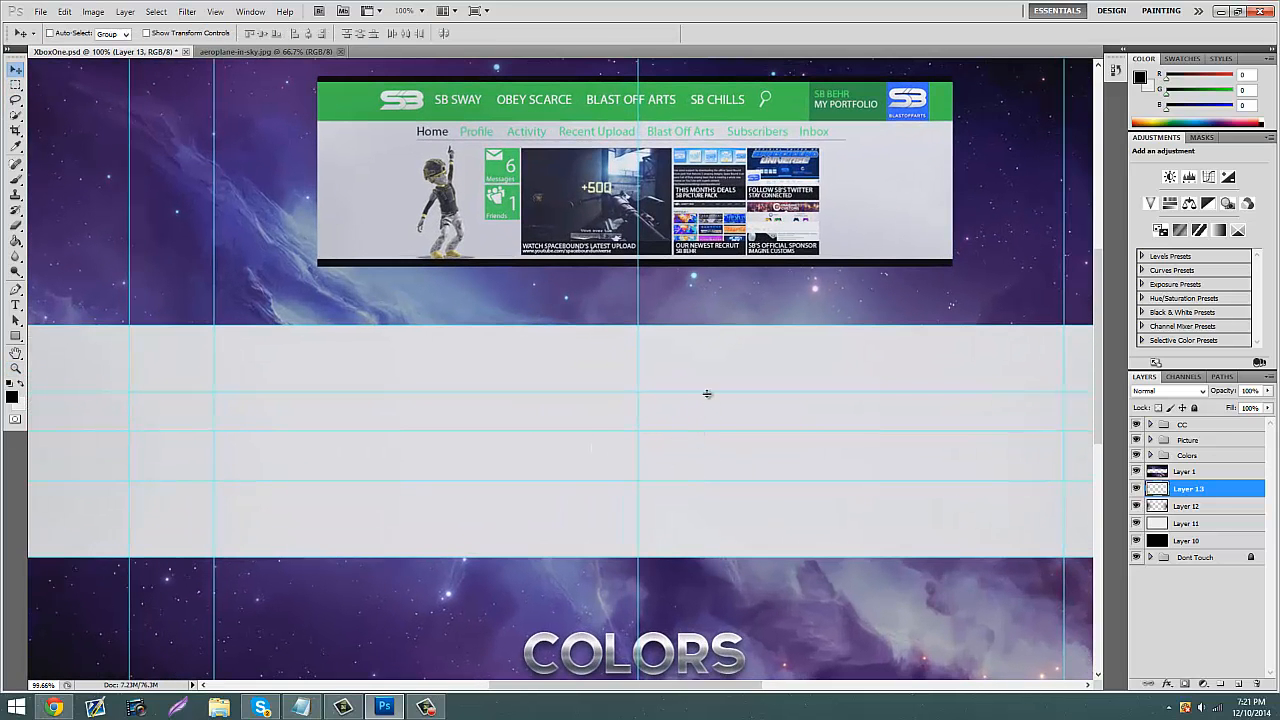
mouse_move(707, 393)
mouse_down()
mouse_move(711, 371)
mouse_move(717, 387)
mouse_up()
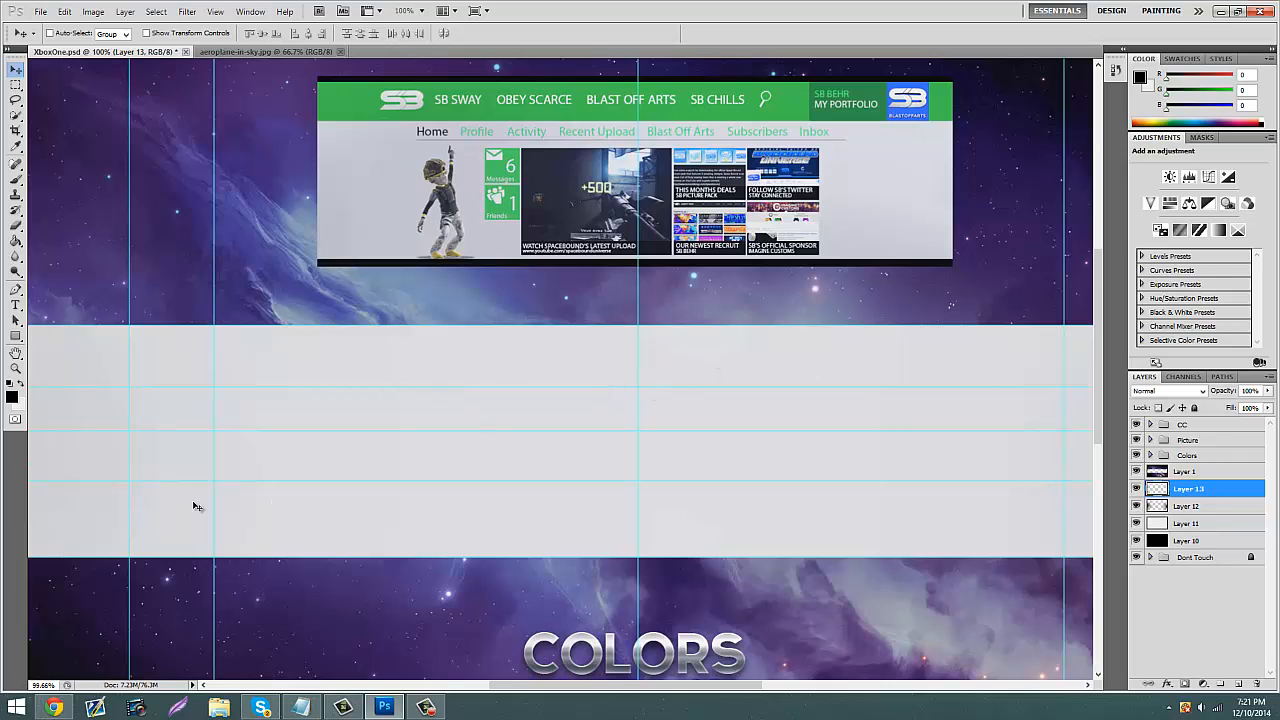
key(ctrl+r)
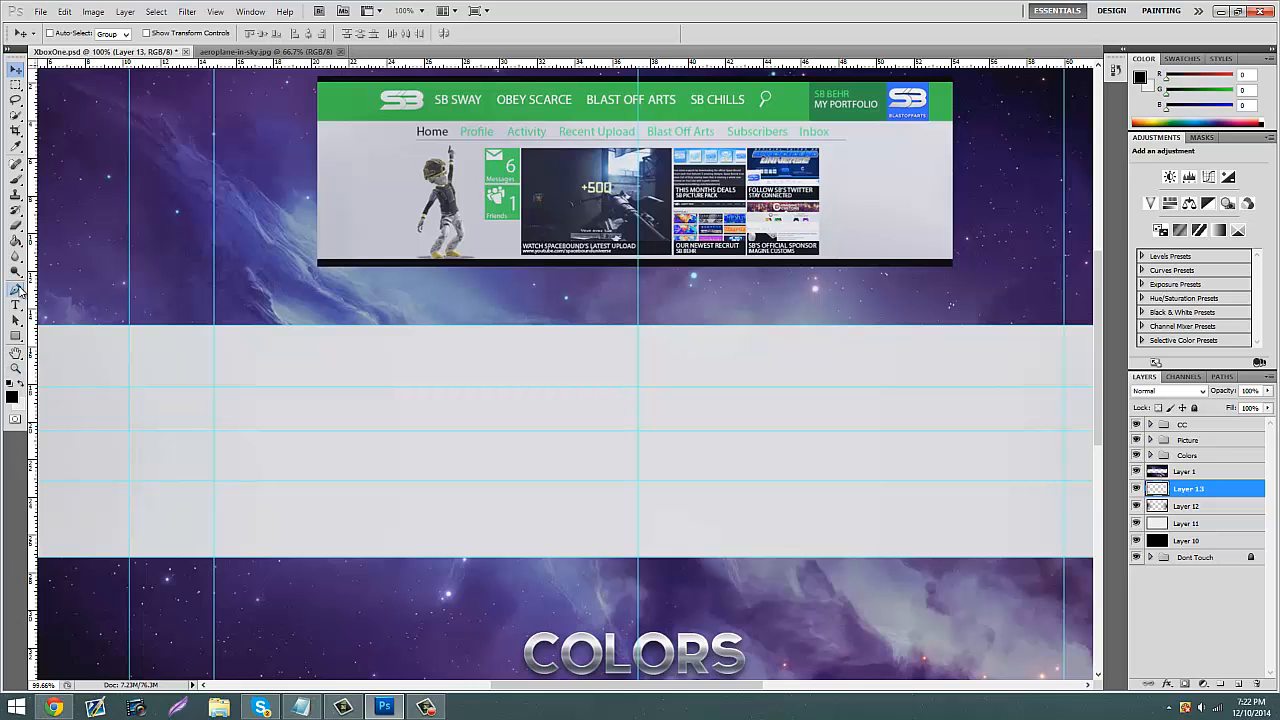
key(ctrl+r)
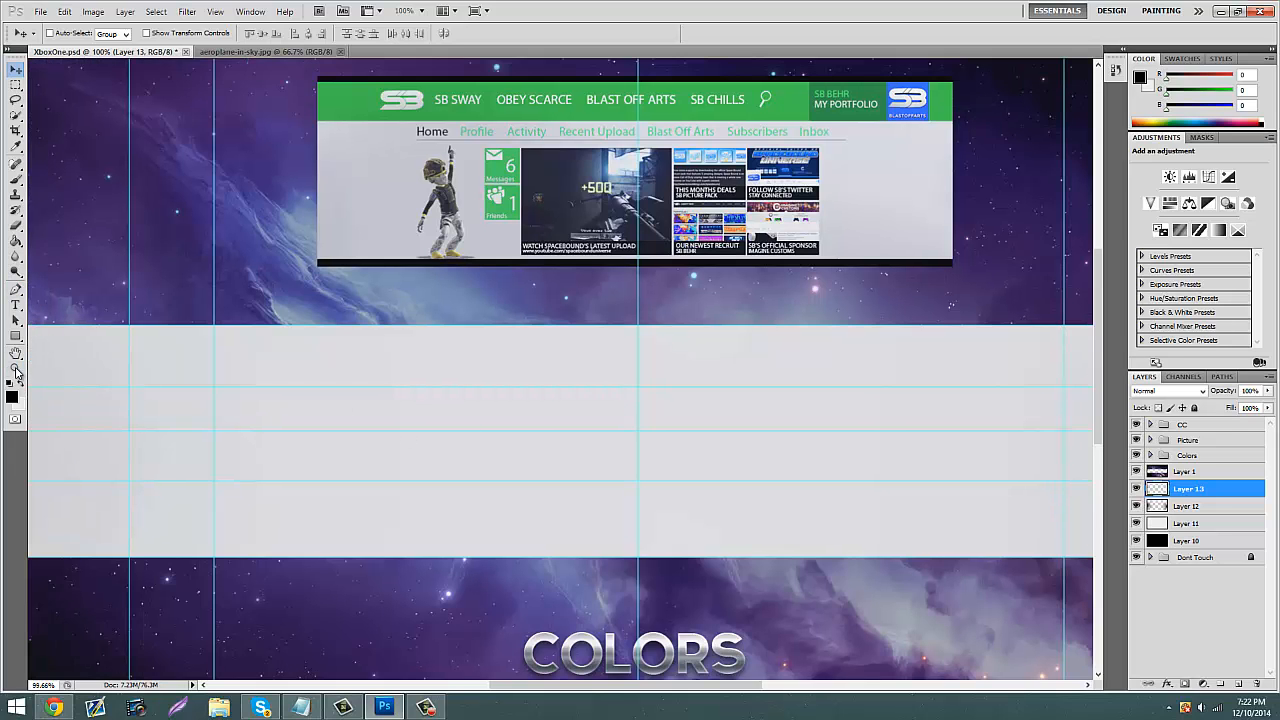
Step: Sample the darker green swatch under COLORS as the foreground color (#39ba50) for a rectangle shape
click(15, 370)
drag(250, 383, 216, 384)
click(16, 146)
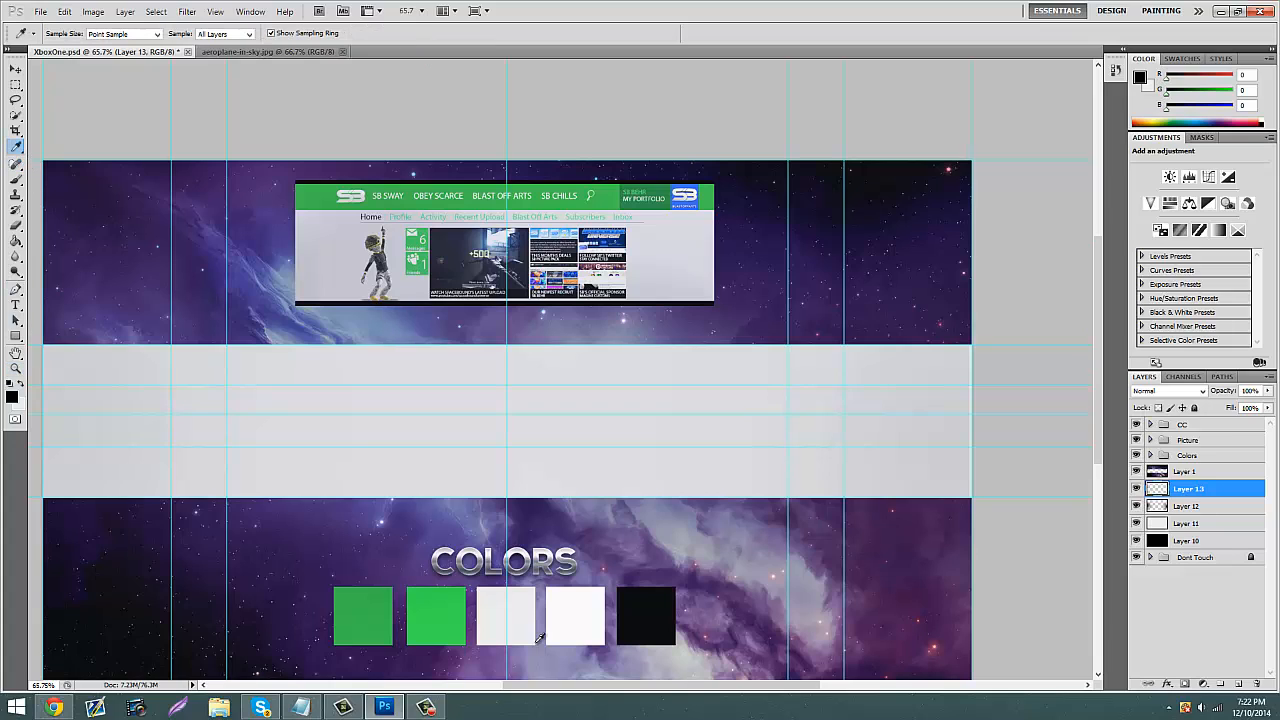
click(382, 609)
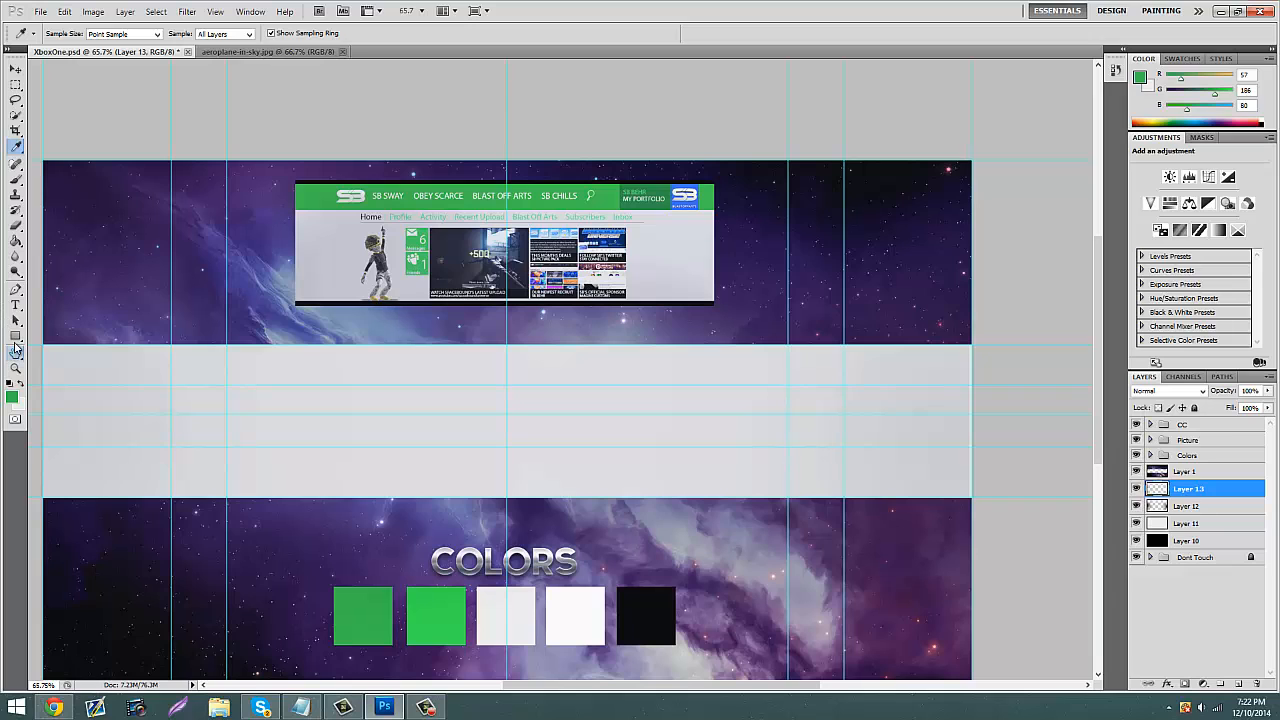
click(15, 336)
click(12, 399)
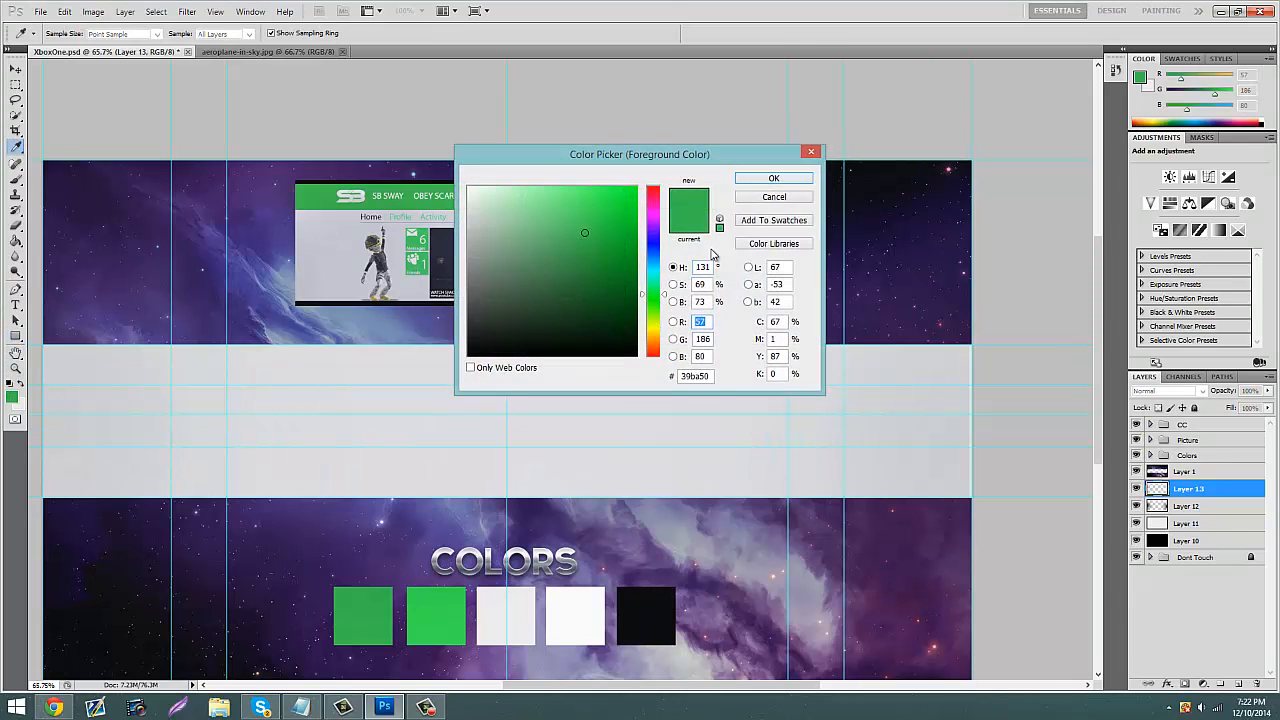
click(709, 376)
click(773, 178)
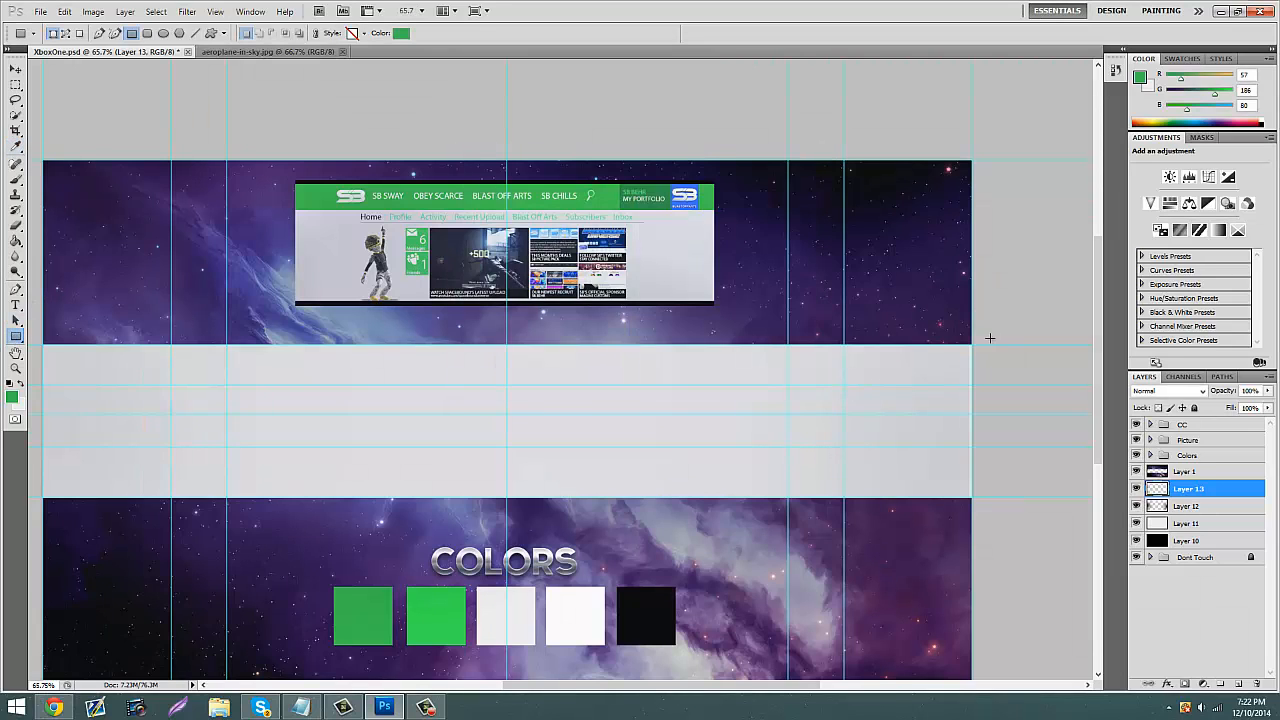
Step: Draw a green rectangle across the banner's full width, from its top edge to the first guide, and check it with the guides hidden
drag(992, 344, 67, 385)
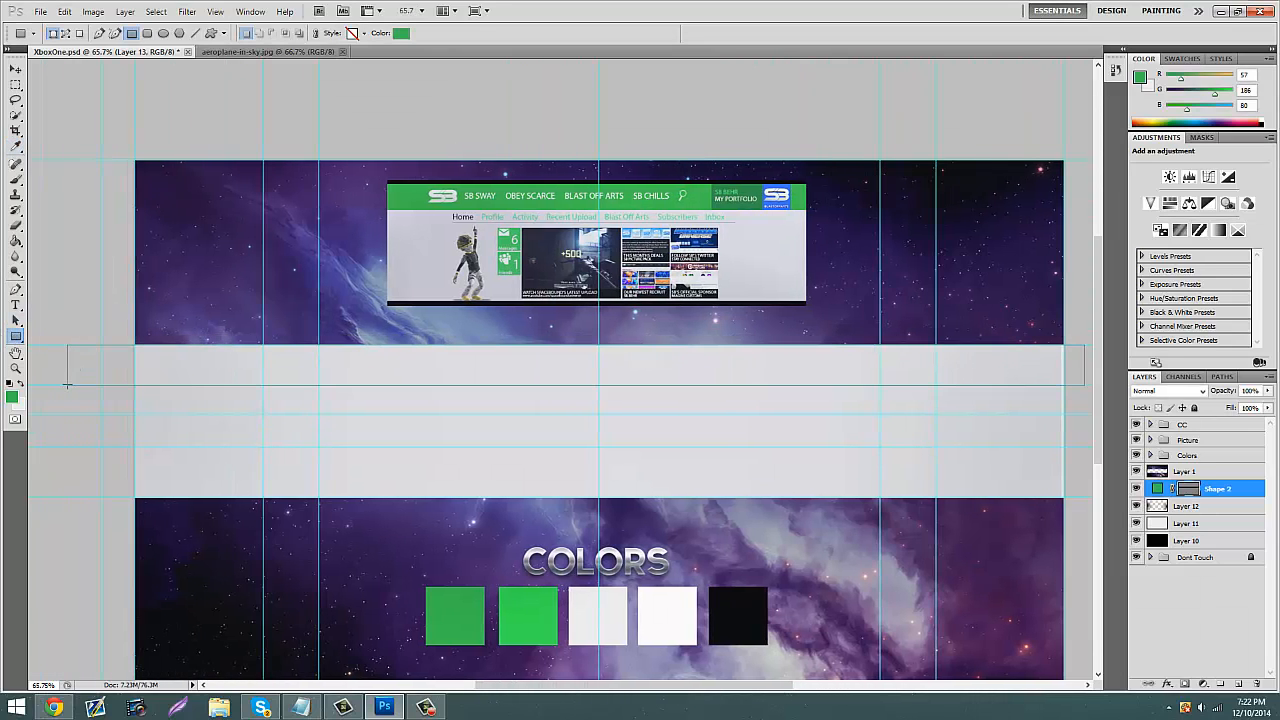
click(15, 368)
drag(607, 361, 614, 351)
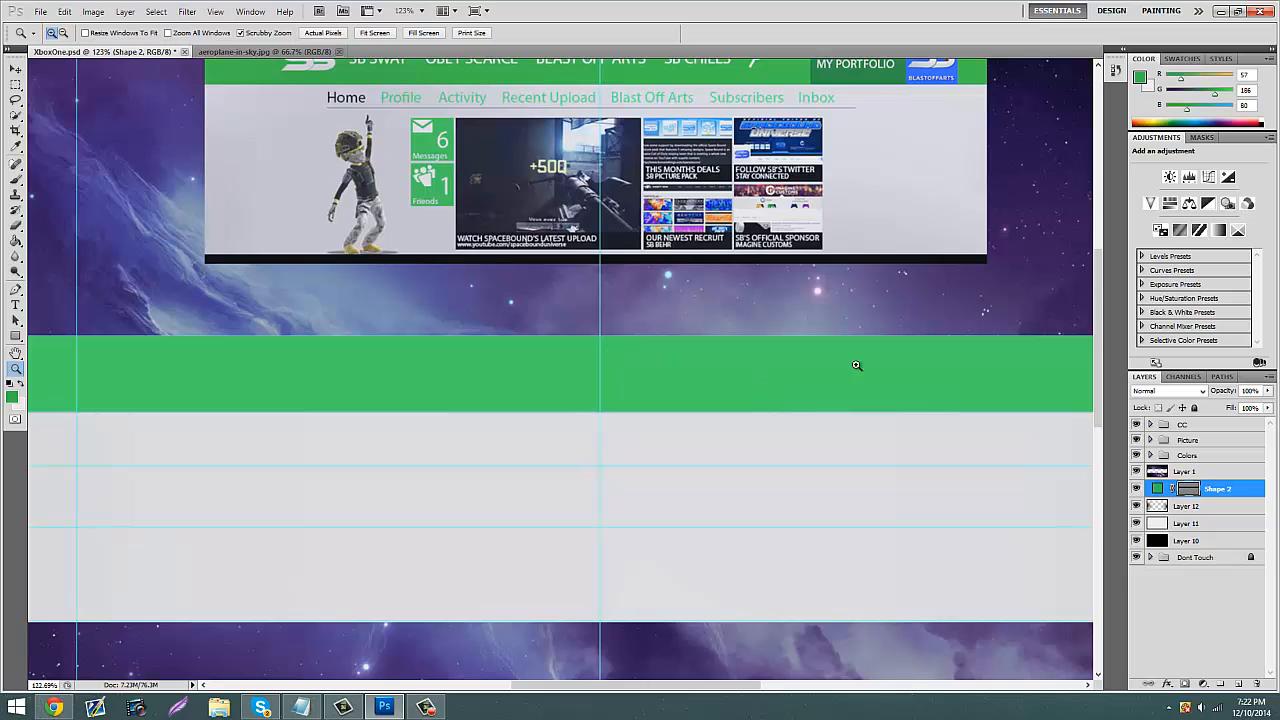
click(1212, 508)
click(1227, 490)
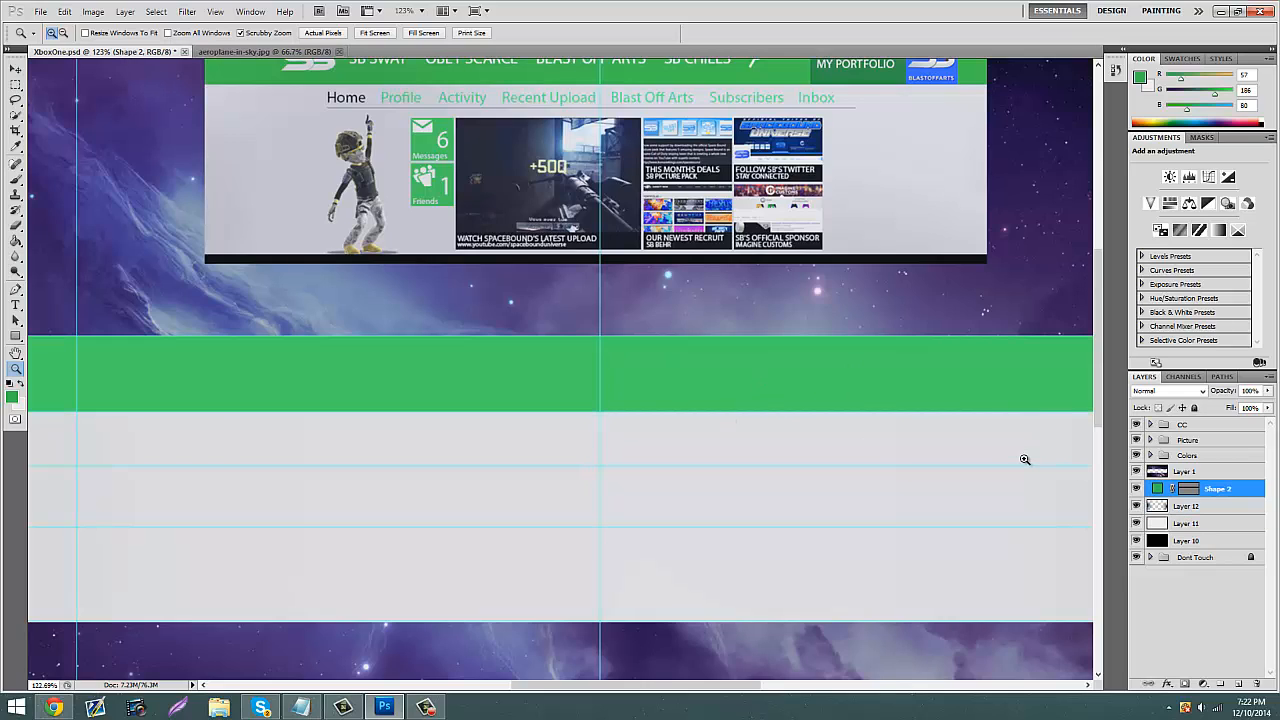
key(ctrl+semicolon)
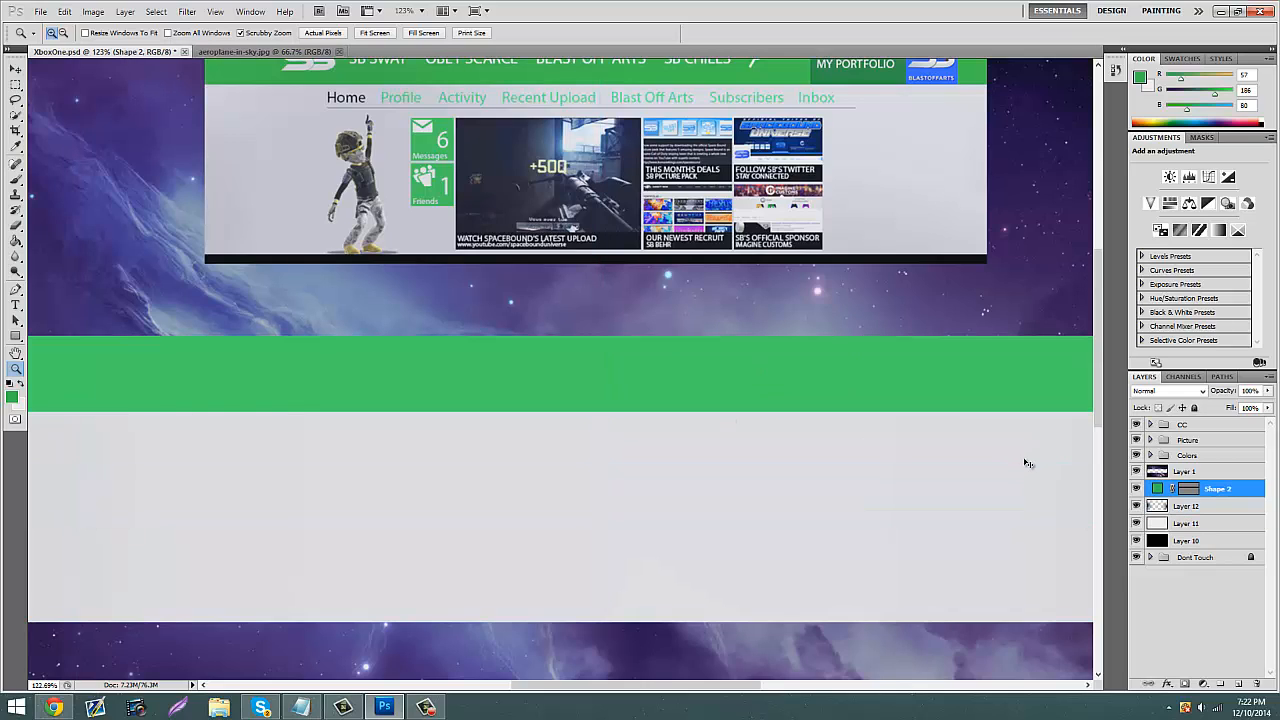
key(ctrl+semicolon)
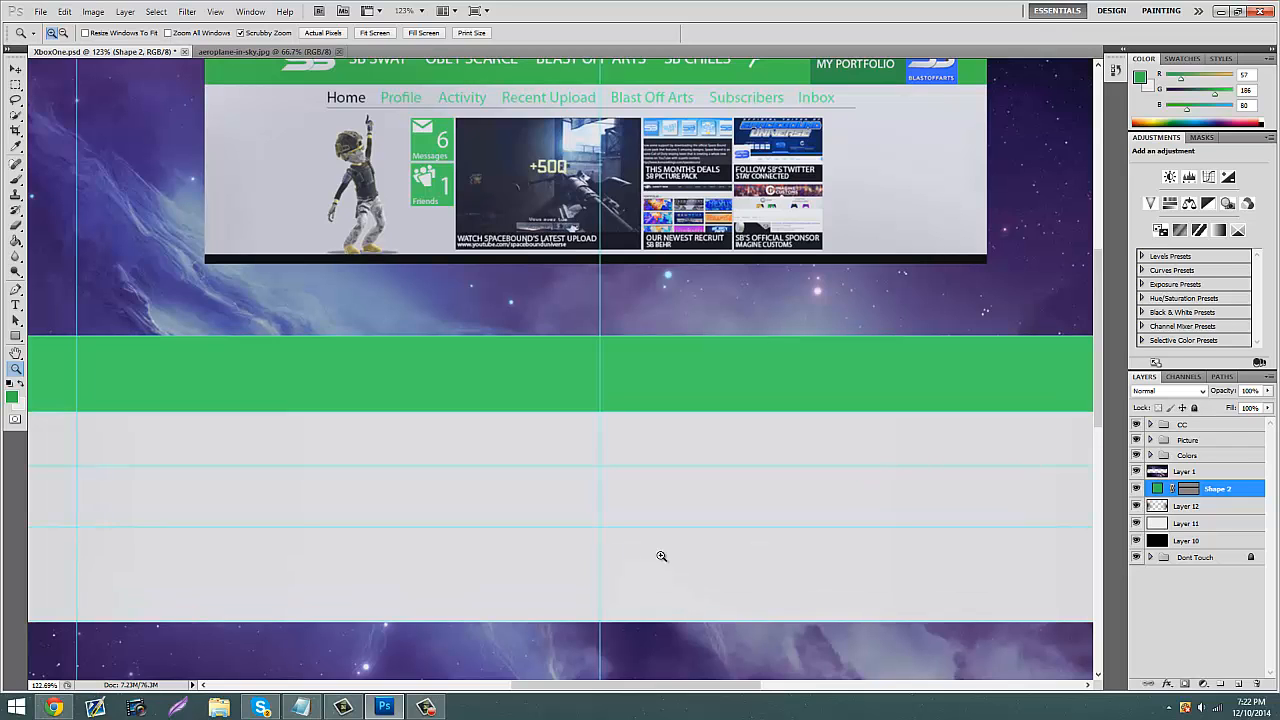
Step: Examine the reference banner's header, then switch to Chrome and load xbox.com in a new tab to study the official site's header
scroll(485, 403, down, 4)
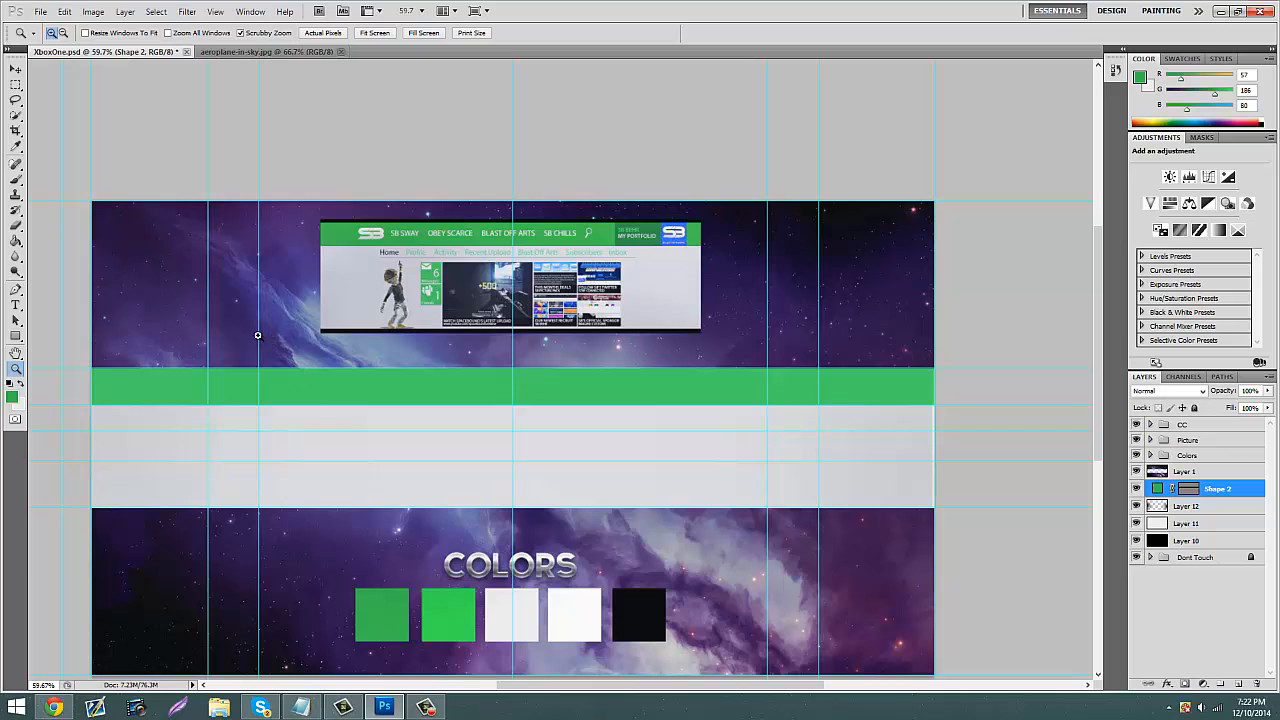
scroll(257, 335, up, 1)
scroll(583, 390, up, 2)
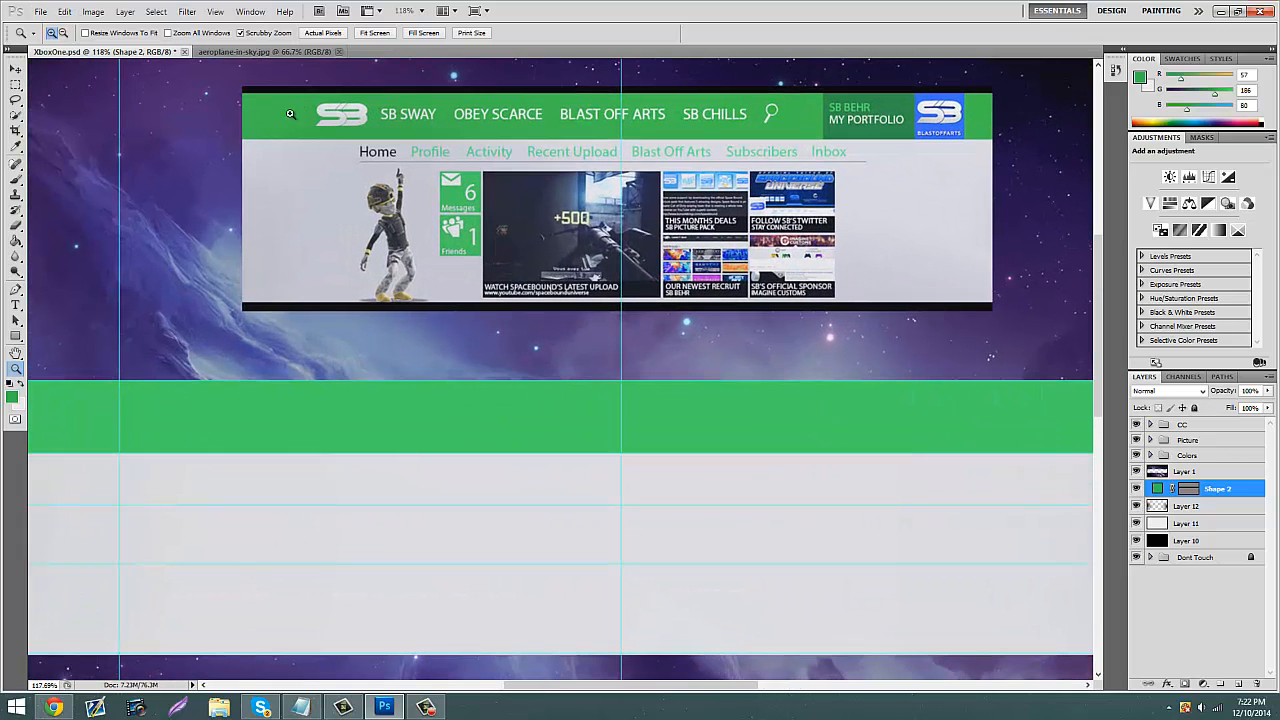
click(54, 707)
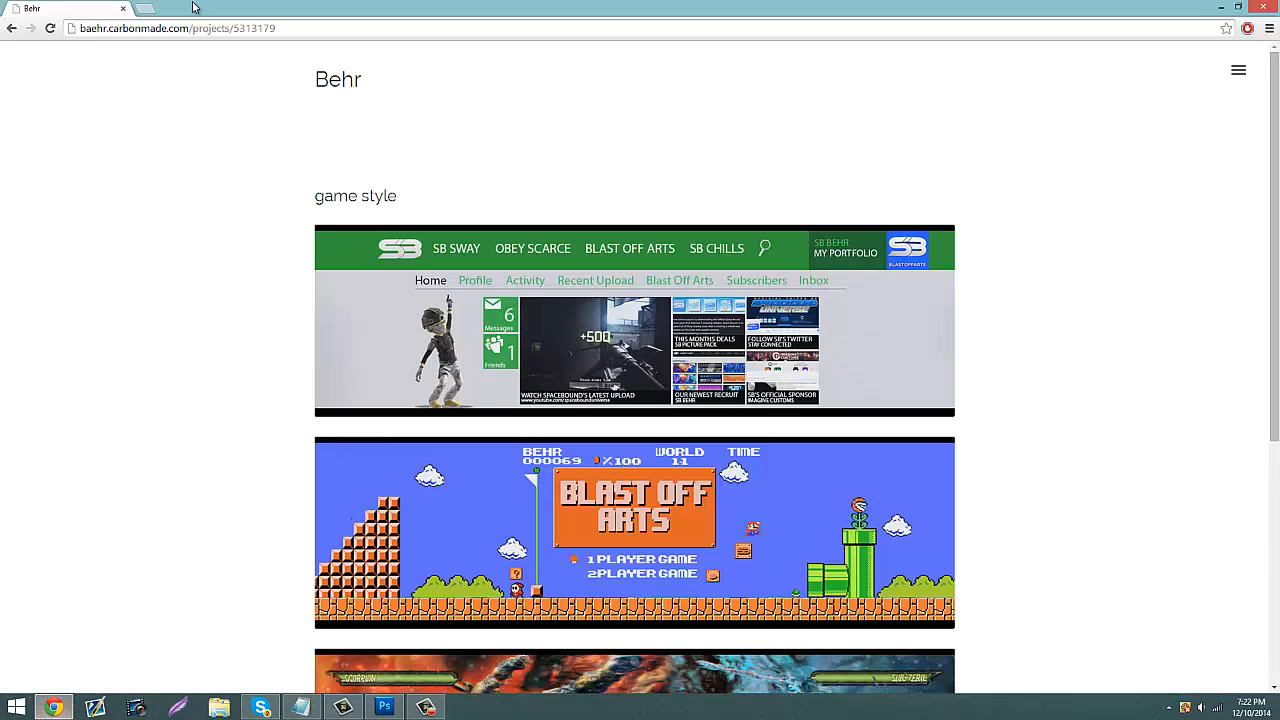
click(150, 8)
text(xbox.com)
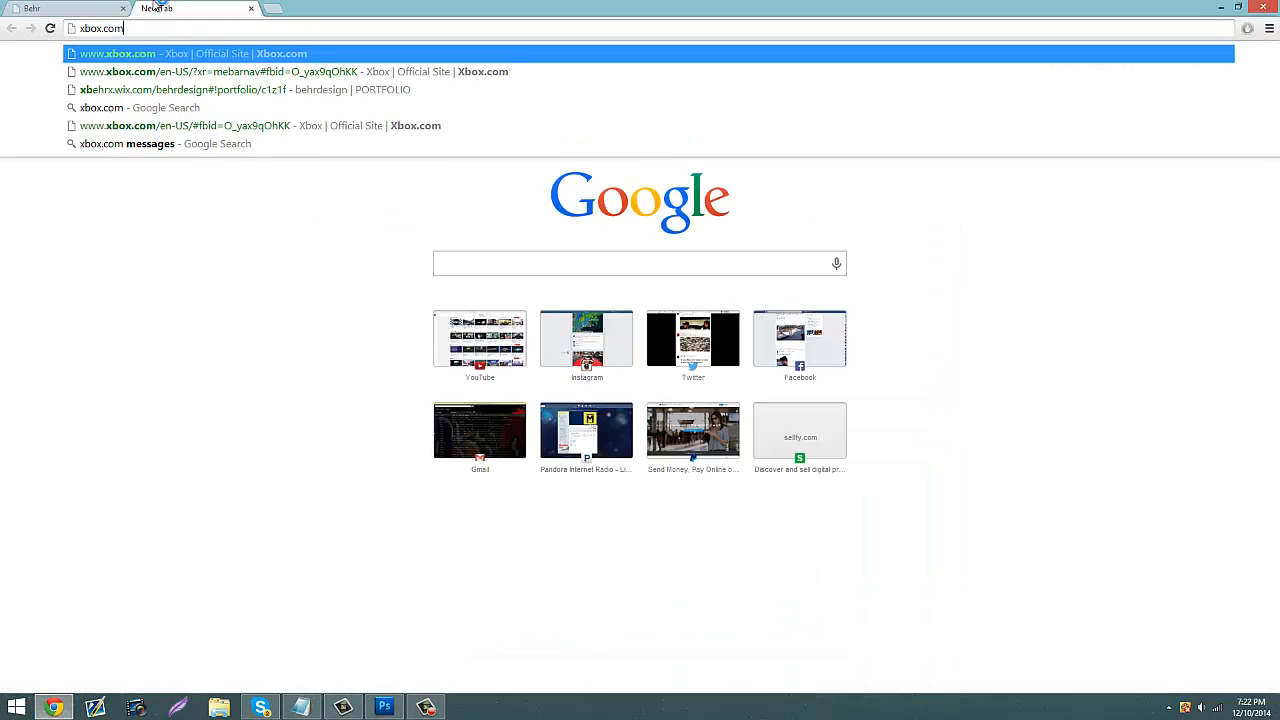
key(Return)
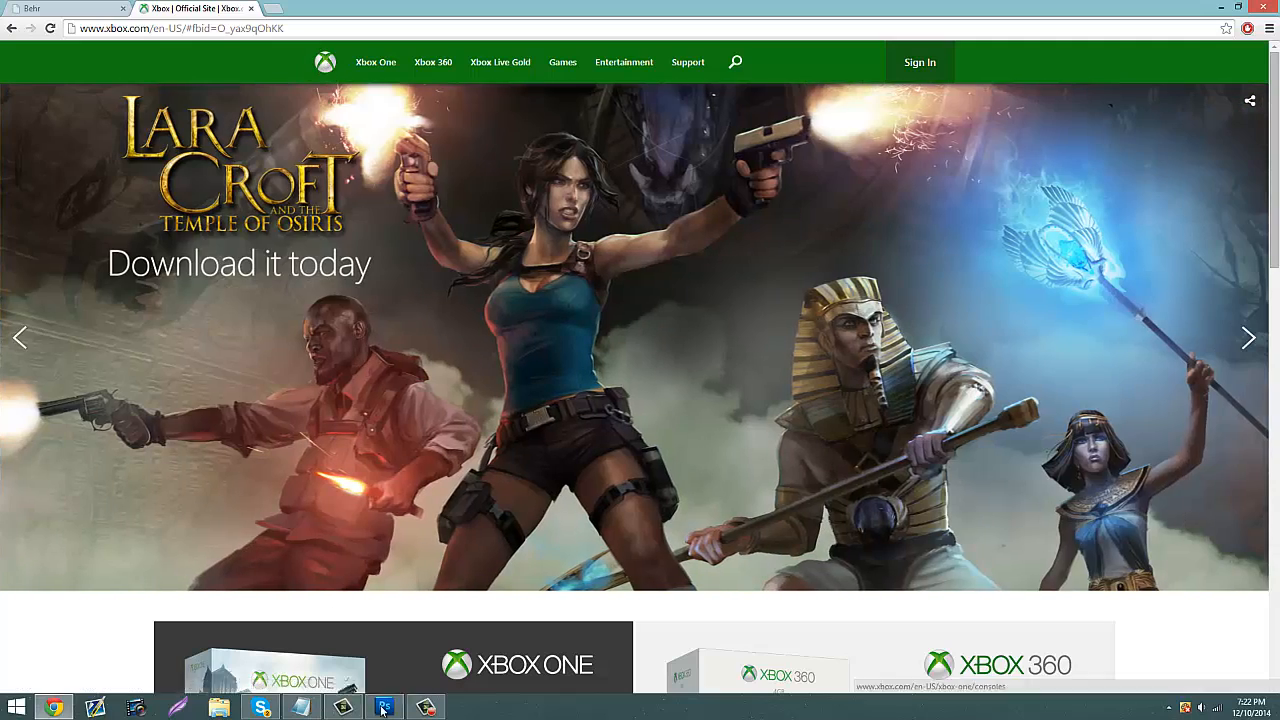
Step: Switch back to Photoshop and open personal logo.psd from the Mine folder inside Designing on the desktop
key(alt+Tab)
click(41, 11)
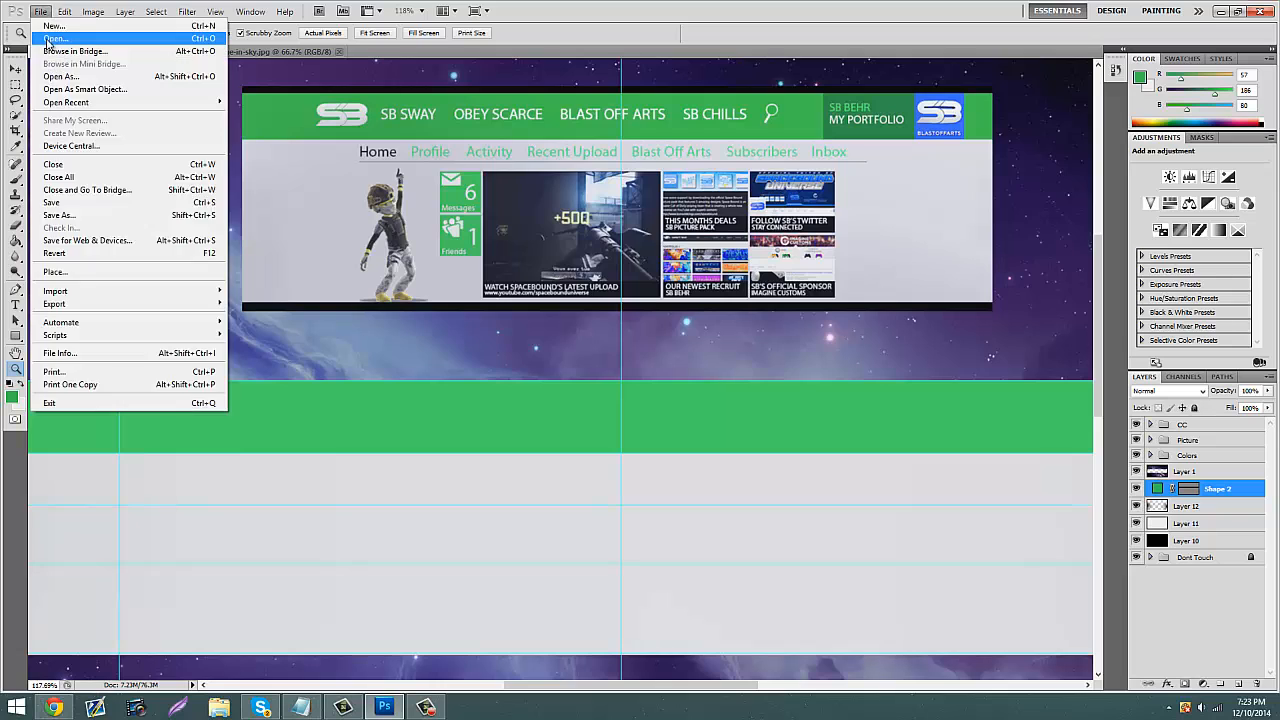
click(45, 30)
text(design)
key(Return)
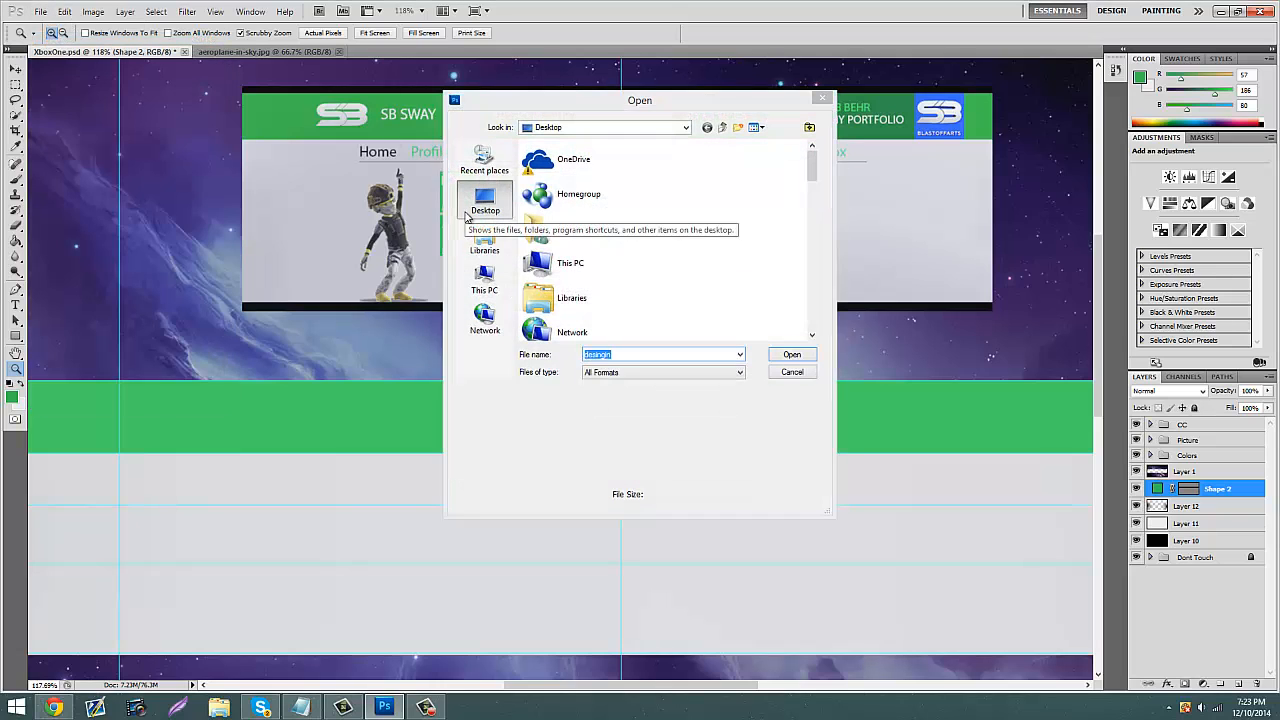
key(Return)
text(designing)
key(Return)
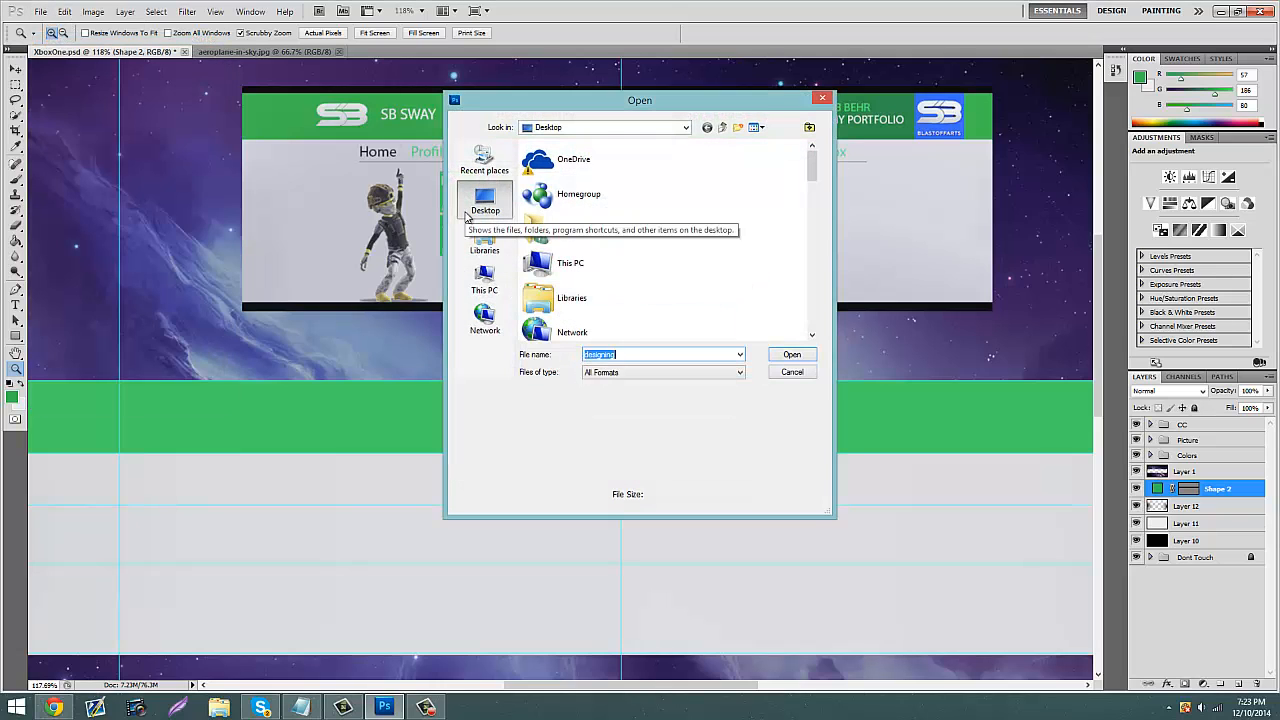
text(p)
key(BackSpace)
text(mine)
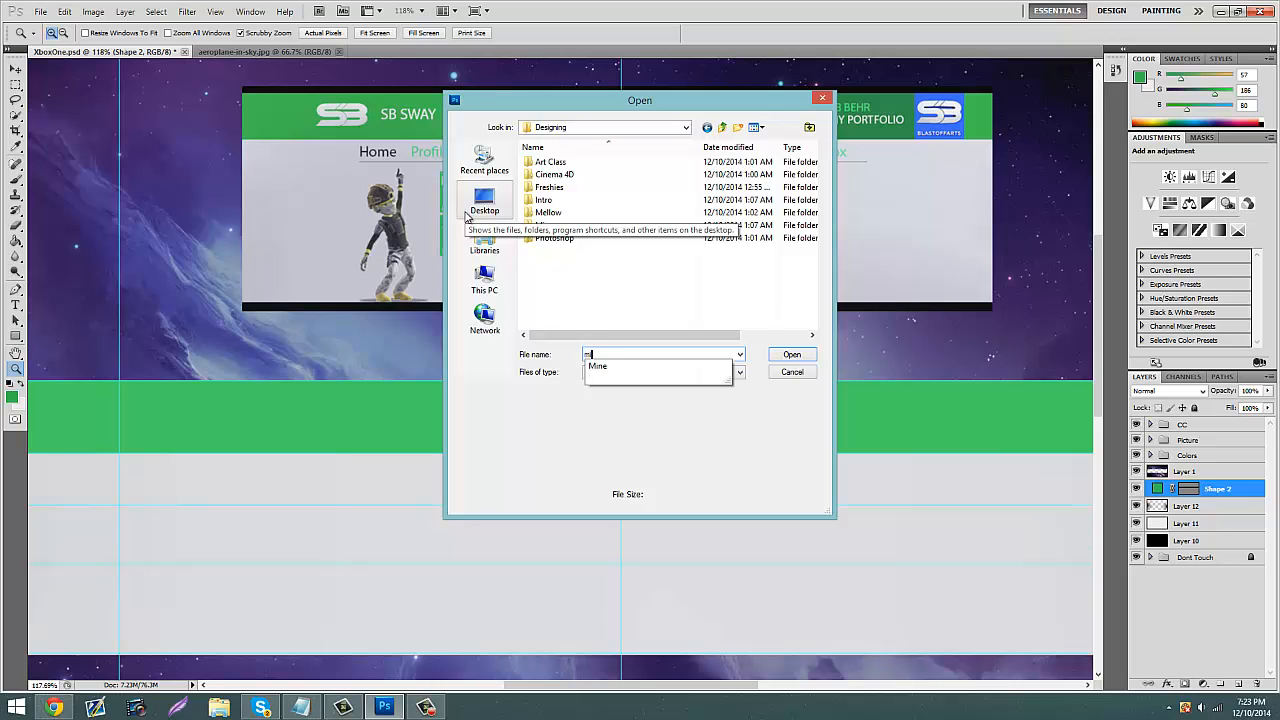
key(Return)
text(pe)
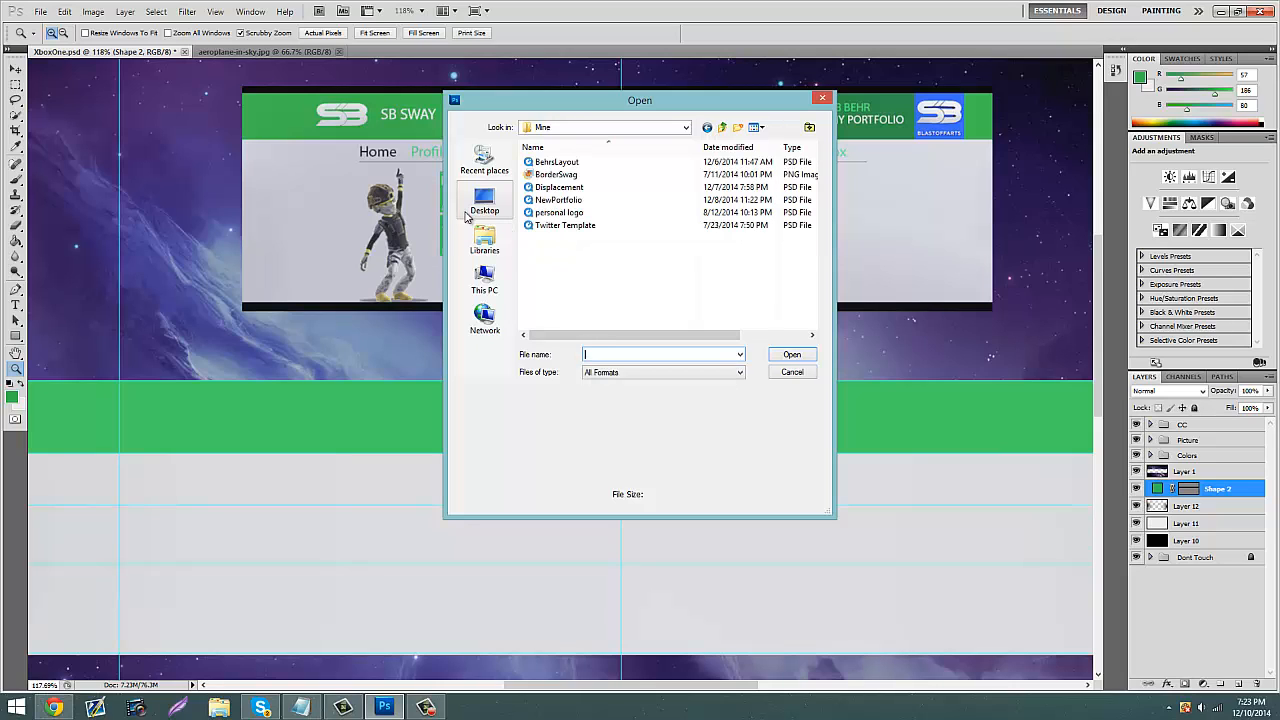
key(Down)
key(Return)
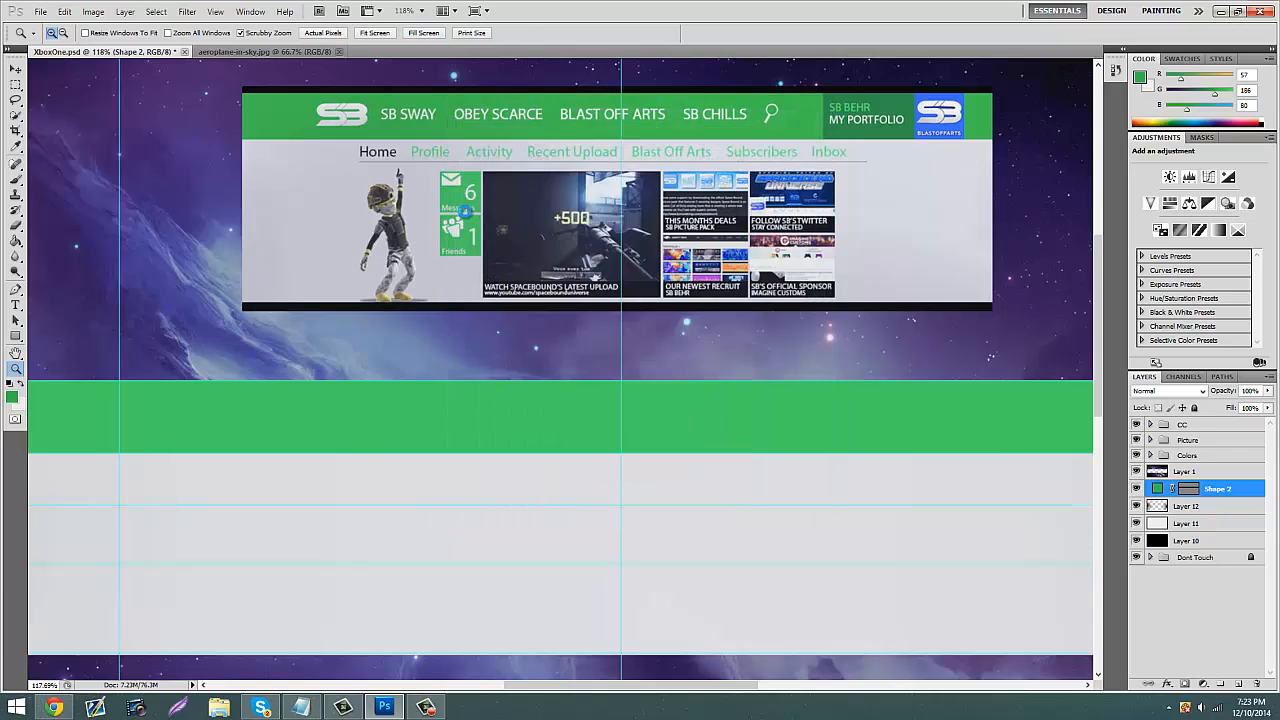
Step: Copy the logo into the XboxOne document and scale it to about 11.64%, placed inside the green header bar left of the center guide
click(15, 70)
drag(157, 90, 224, 272)
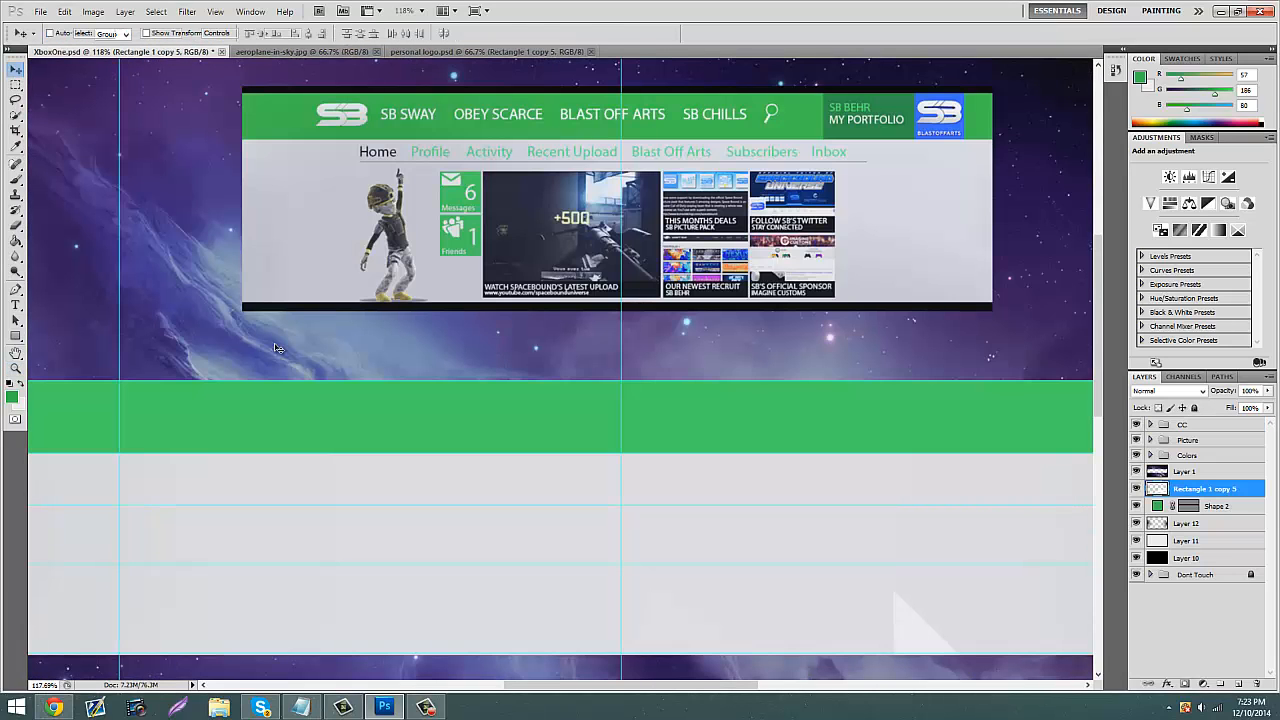
key(ctrl+t)
drag(546, 602, 904, 518)
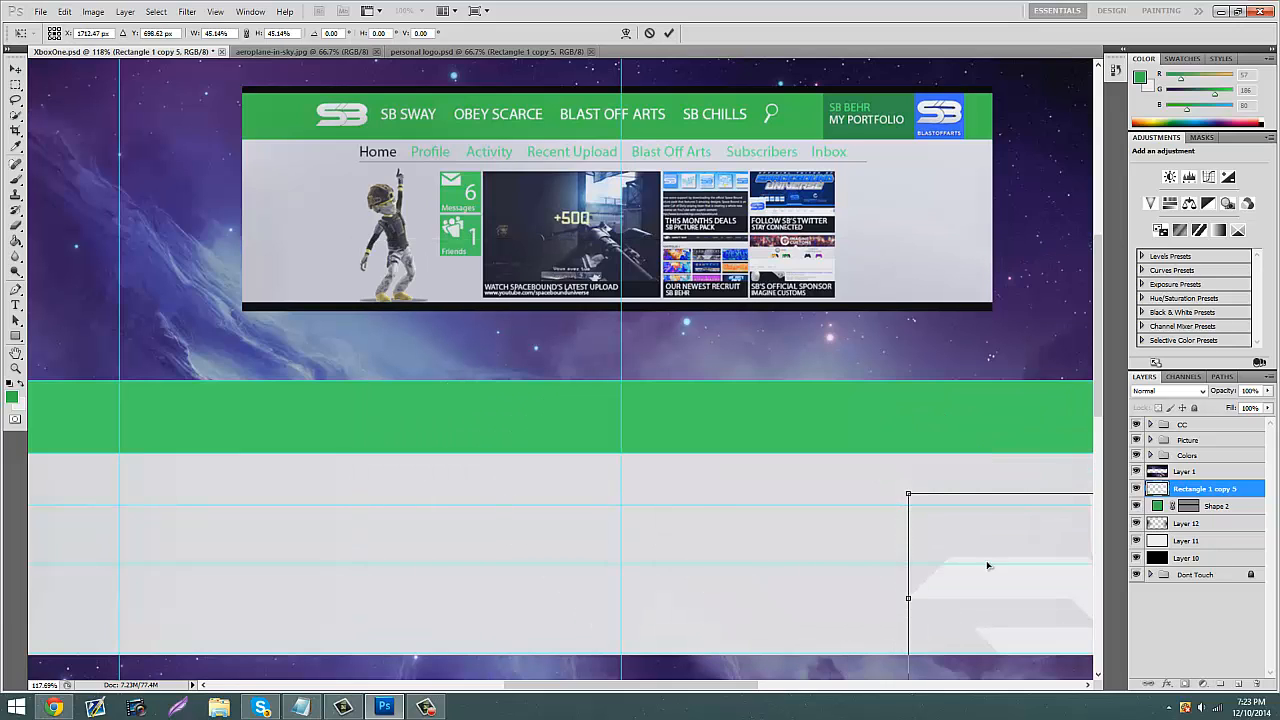
drag(986, 566, 459, 434)
drag(506, 386, 490, 393)
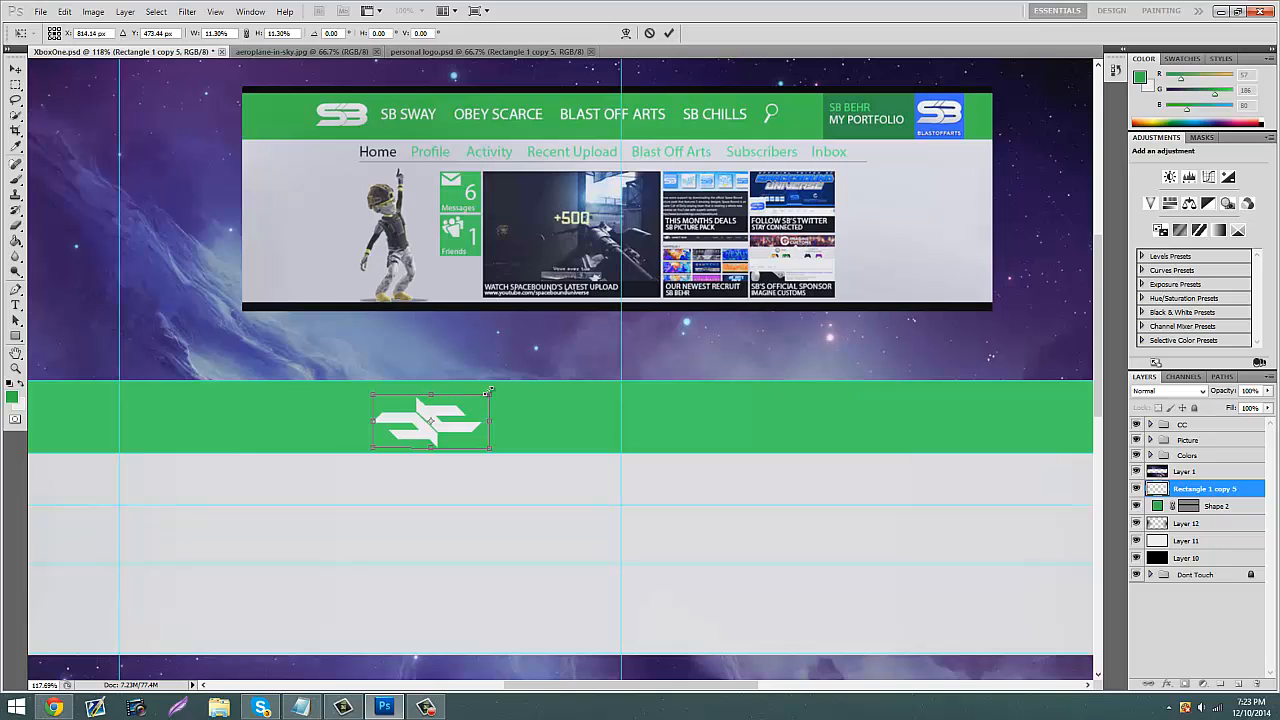
click(16, 72)
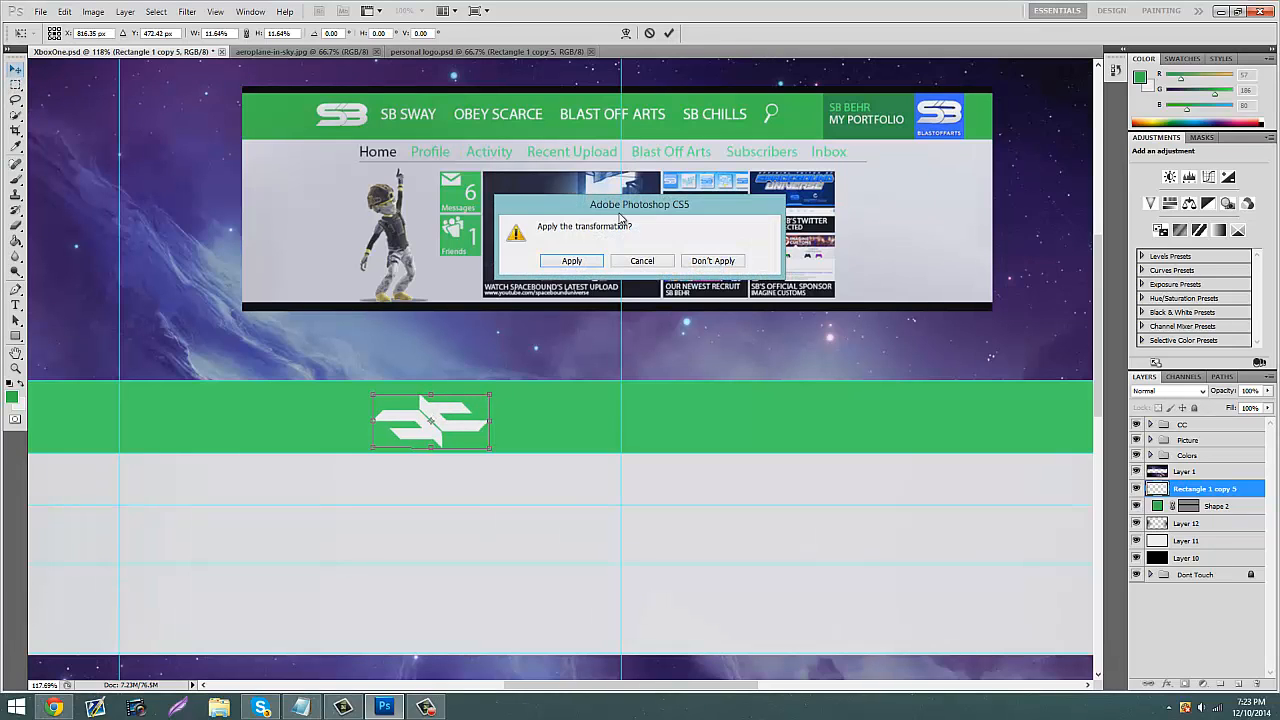
click(574, 262)
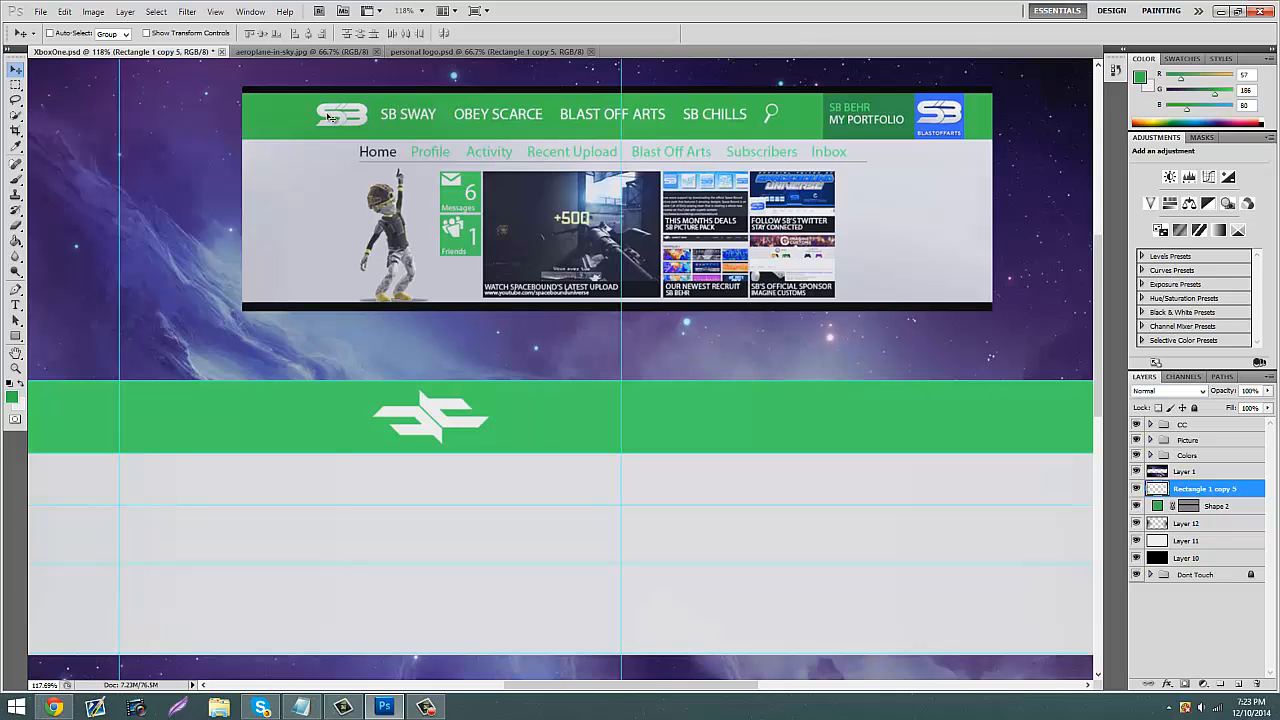
Step: Give the logo layer a linear gradient overlay running from light grey e4e4e4 to white
right_click(1229, 499)
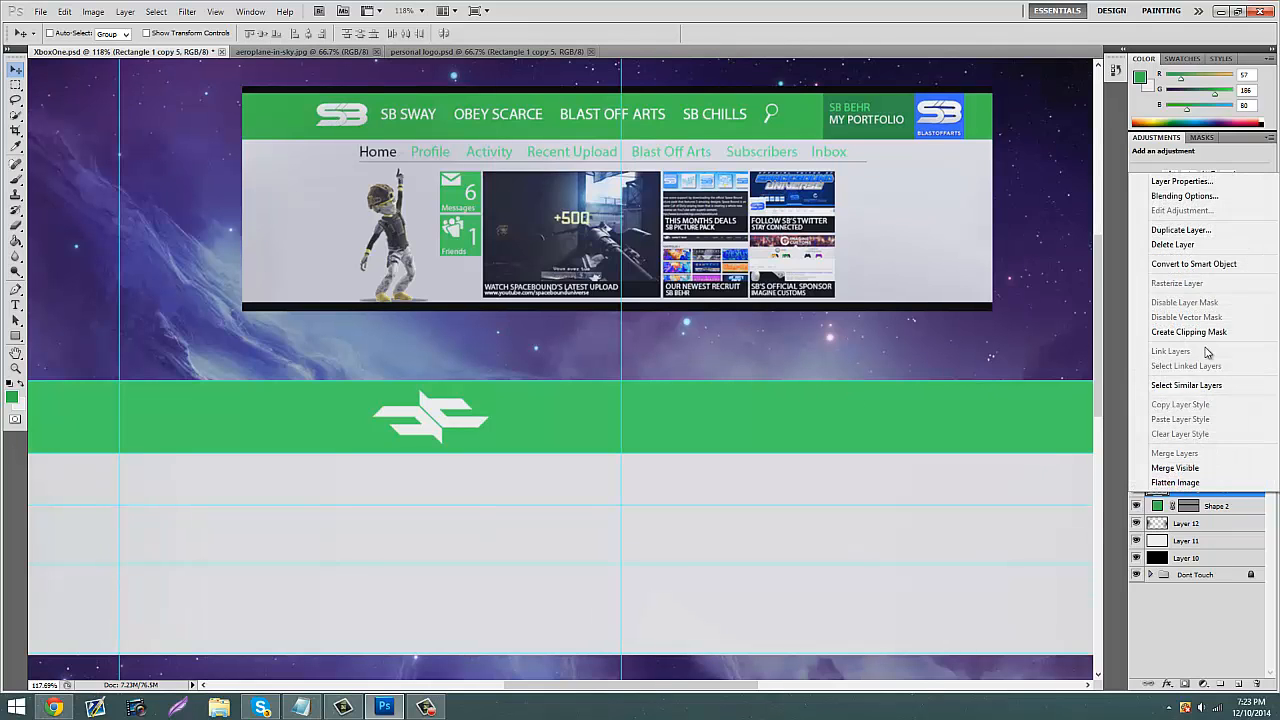
click(1180, 196)
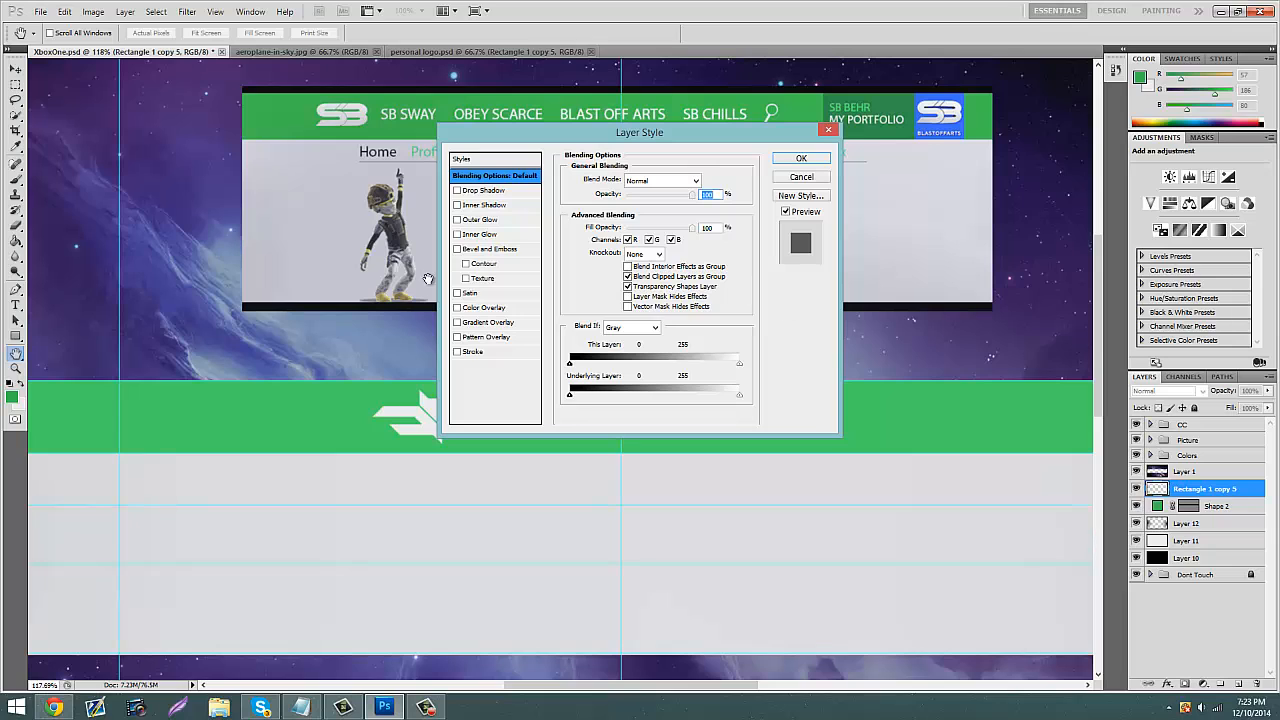
click(458, 323)
click(482, 324)
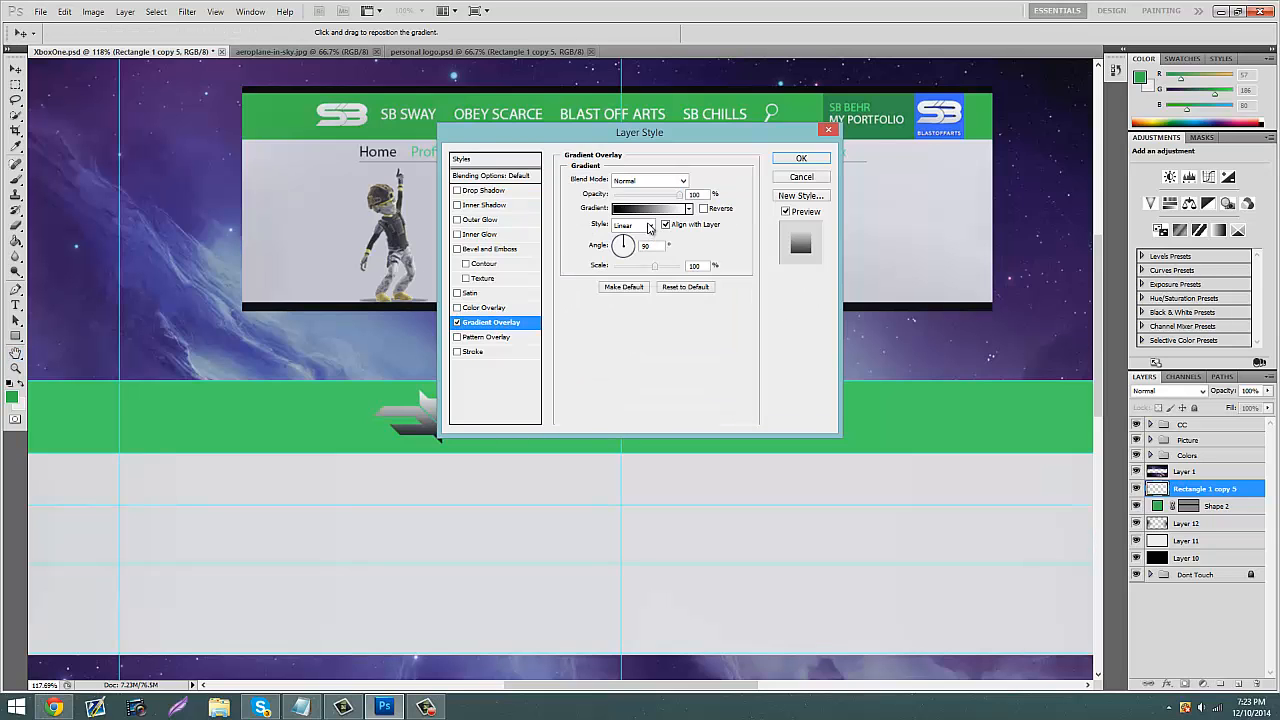
click(656, 211)
click(517, 354)
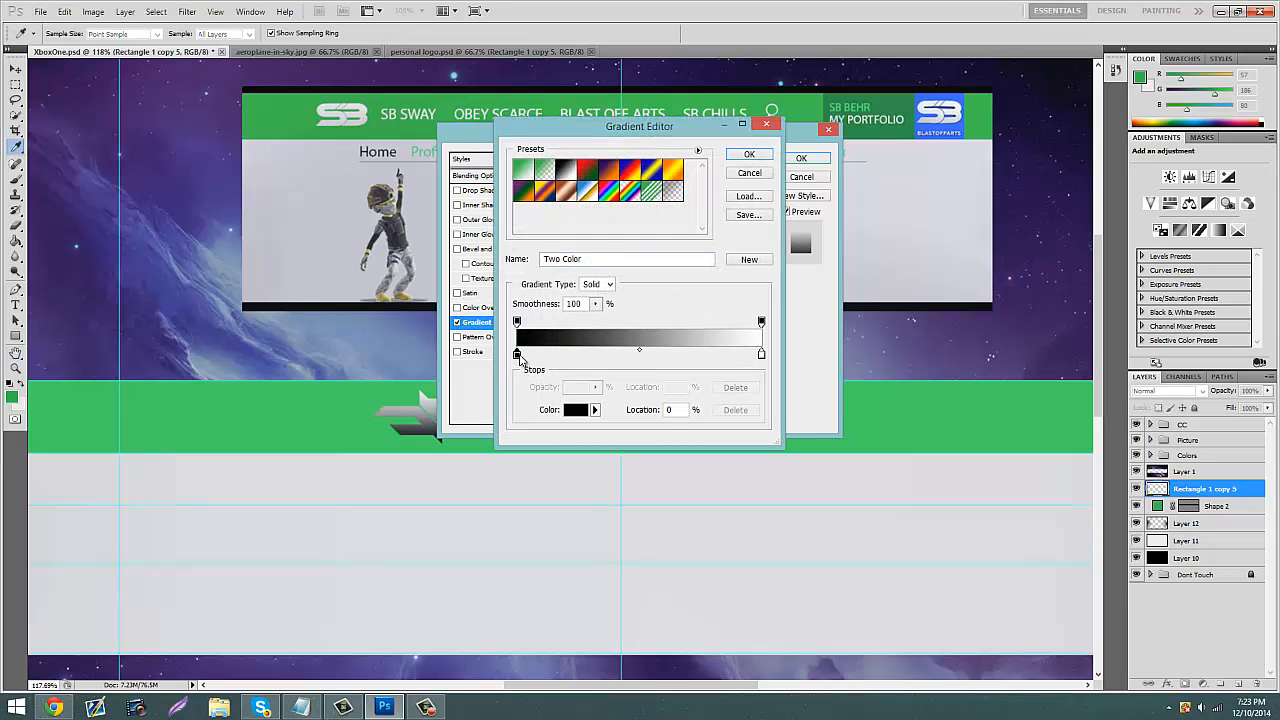
click(577, 410)
click(440, 218)
mouse_move(440, 219)
mouse_down()
mouse_move(466, 221)
mouse_move(456, 210)
mouse_move(475, 196)
mouse_move(466, 204)
mouse_up()
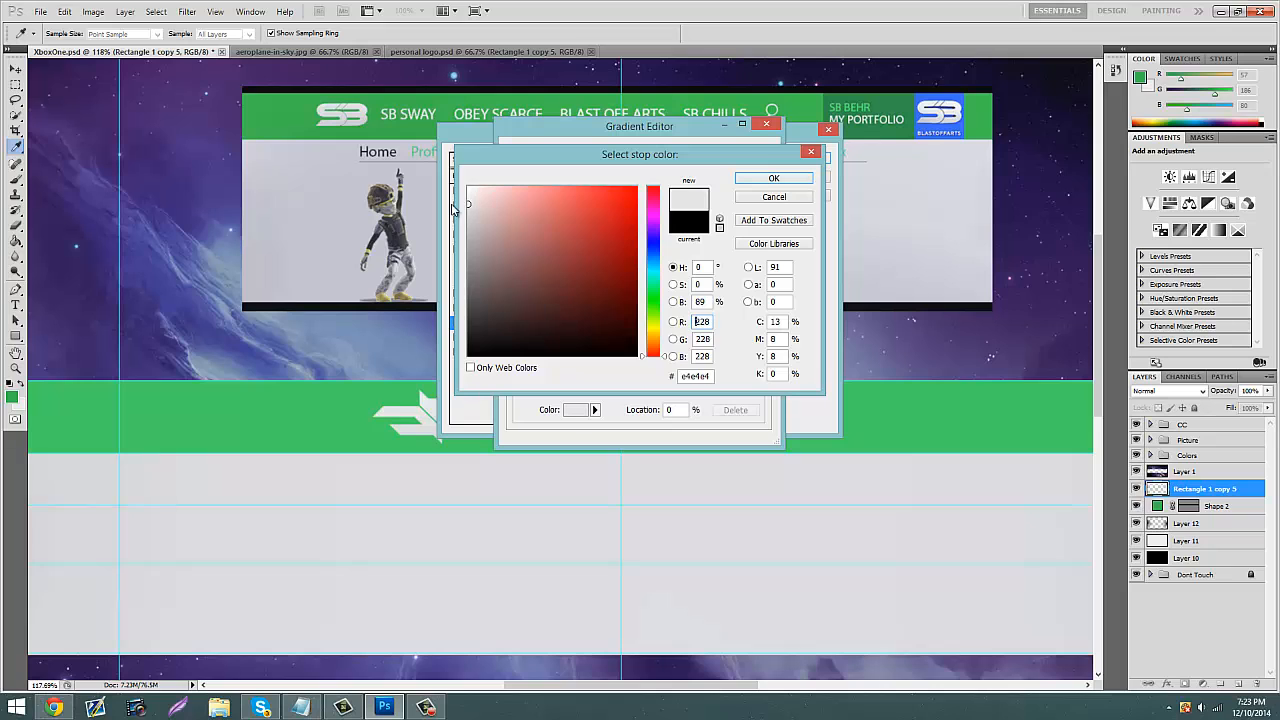
click(773, 178)
click(743, 154)
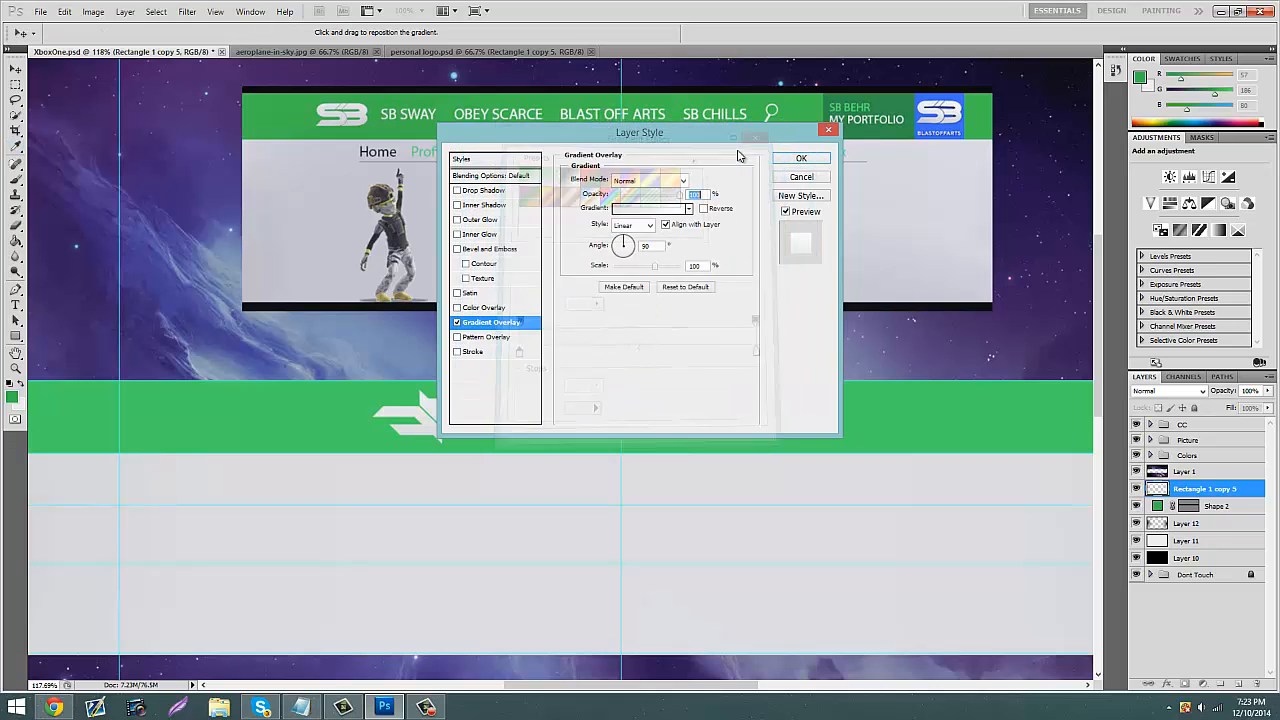
Step: Add a drop shadow to the logo, reduce the shadow to a very low opacity, and apply the layer style
drag(511, 133, 694, 154)
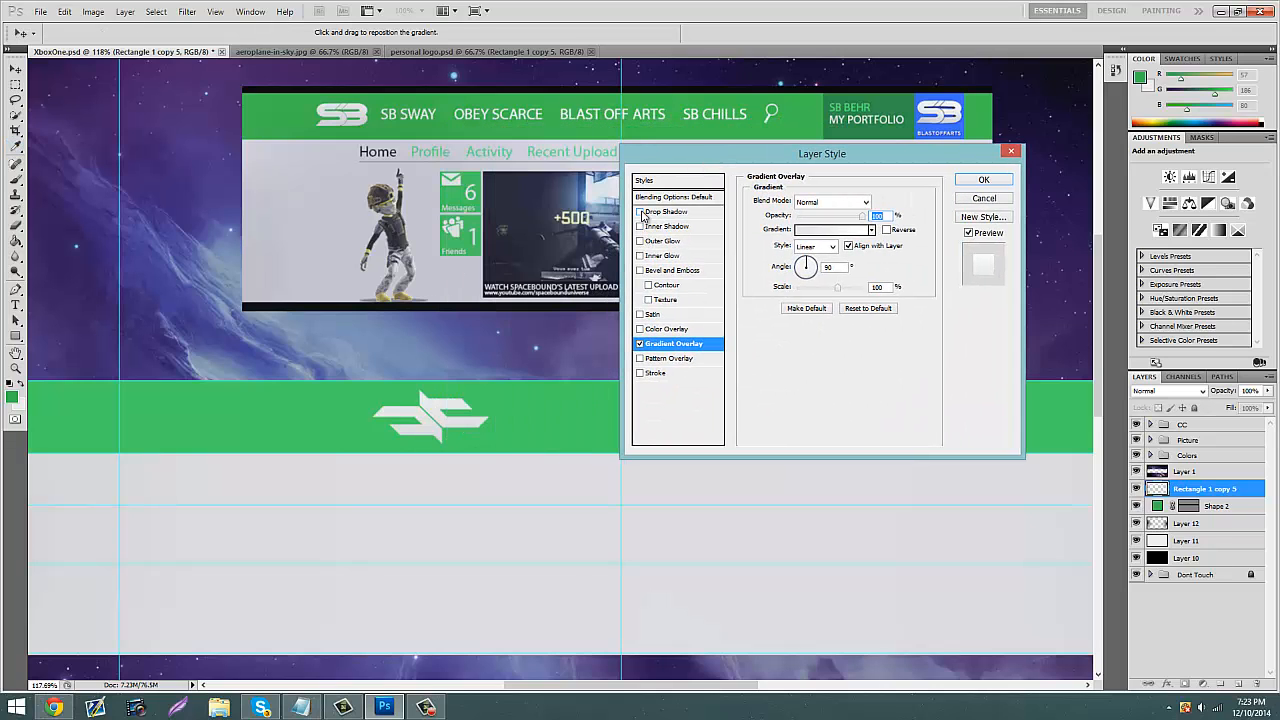
click(641, 212)
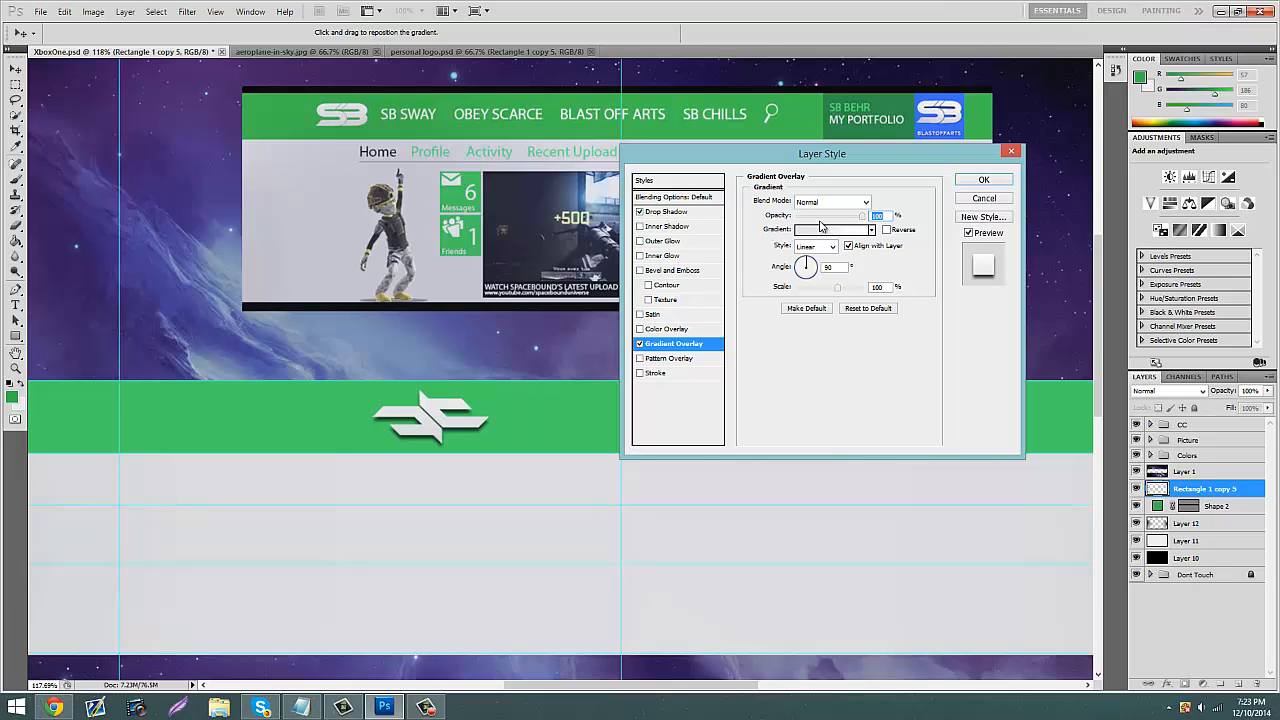
drag(820, 226, 800, 222)
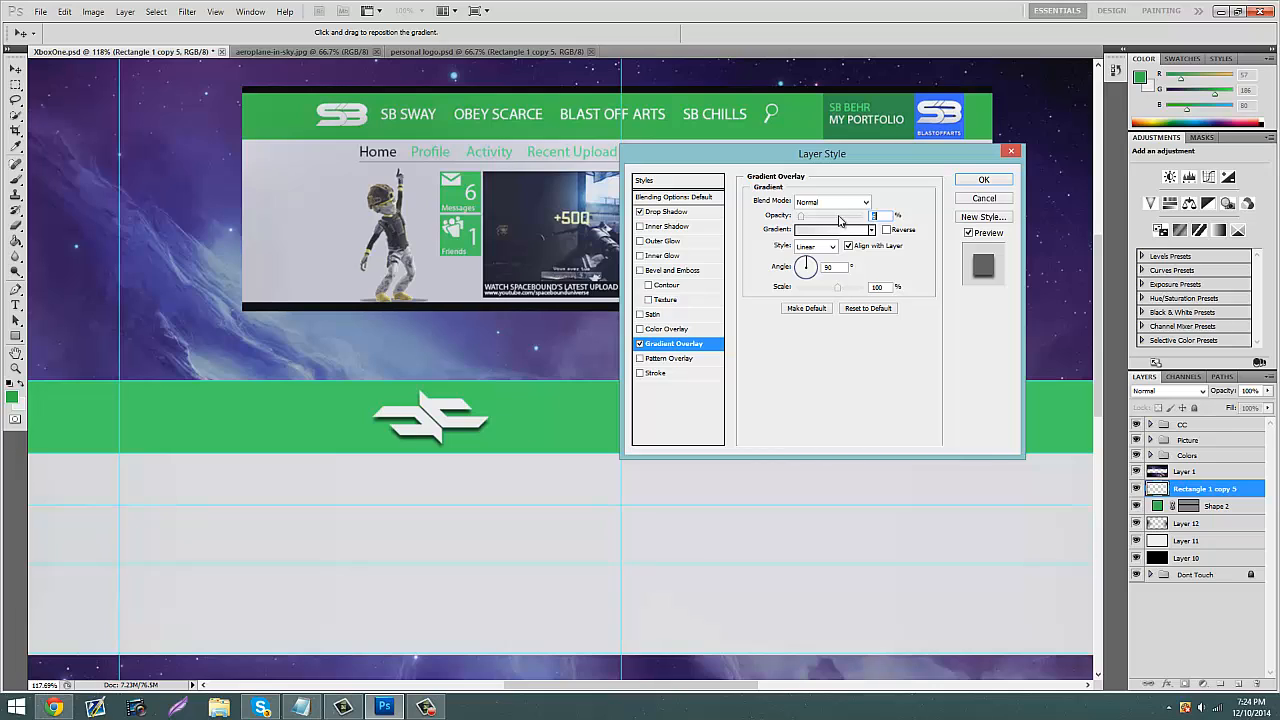
click(713, 212)
drag(816, 214, 806, 230)
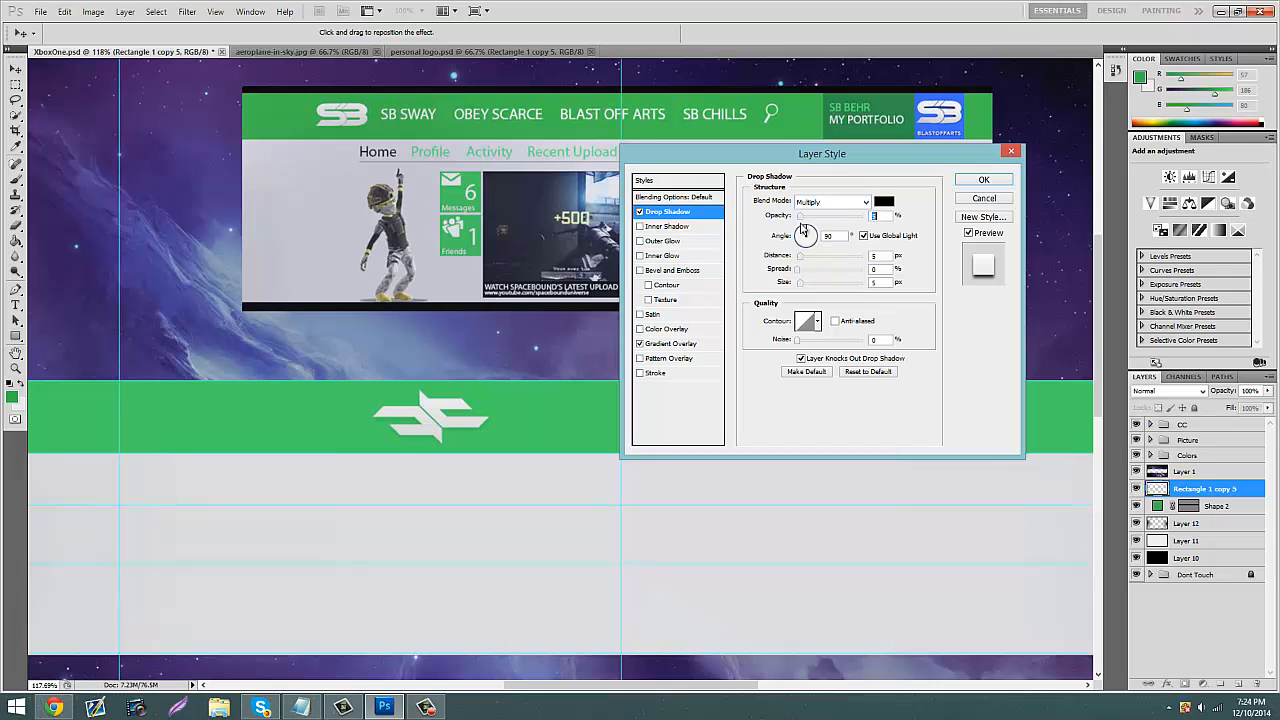
drag(801, 229, 805, 230)
click(983, 179)
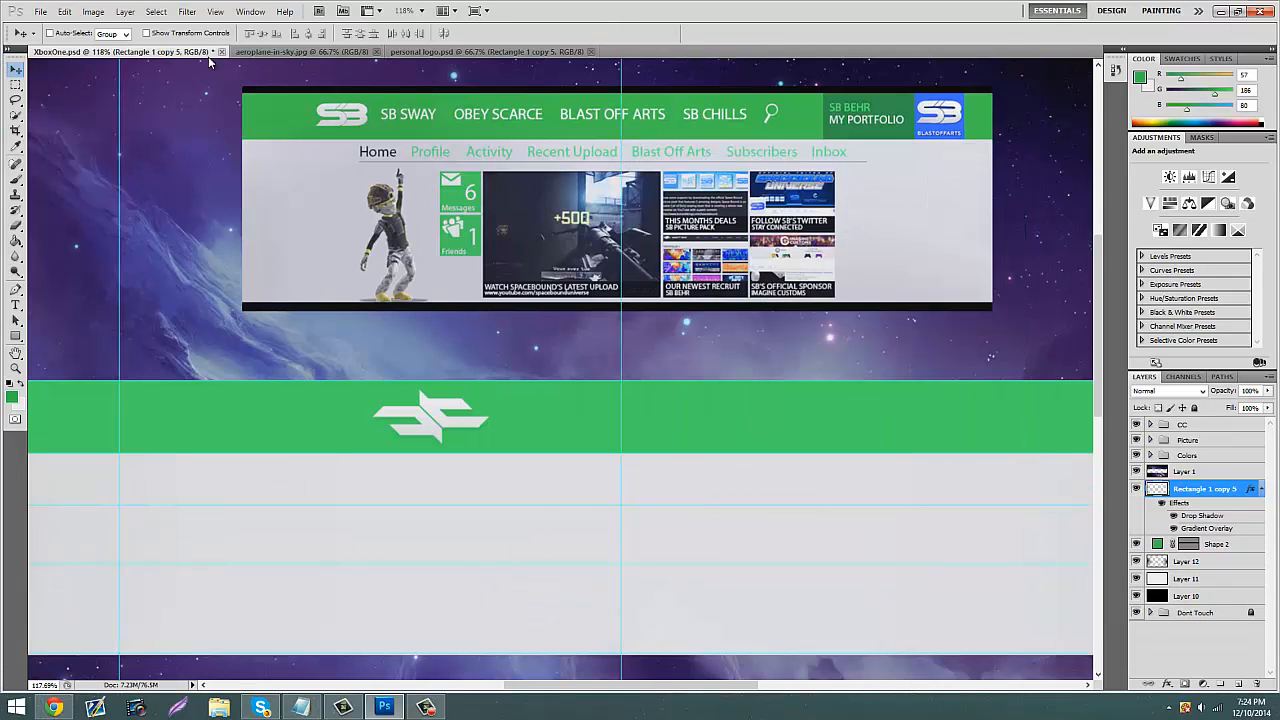
Step: Show the rulers, add horizontal guides along the logo's upper and lower edges, and shift the logo further left in the green bar
key(ctrl+r)
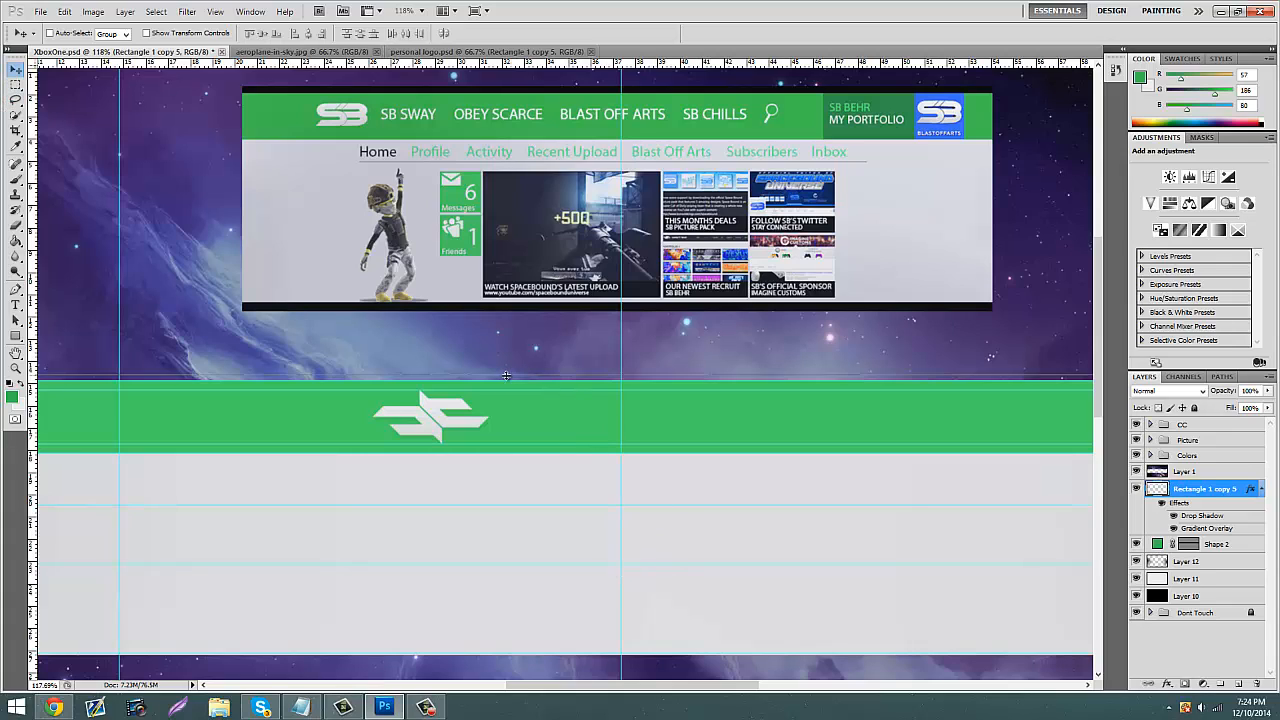
drag(546, 428, 456, 433)
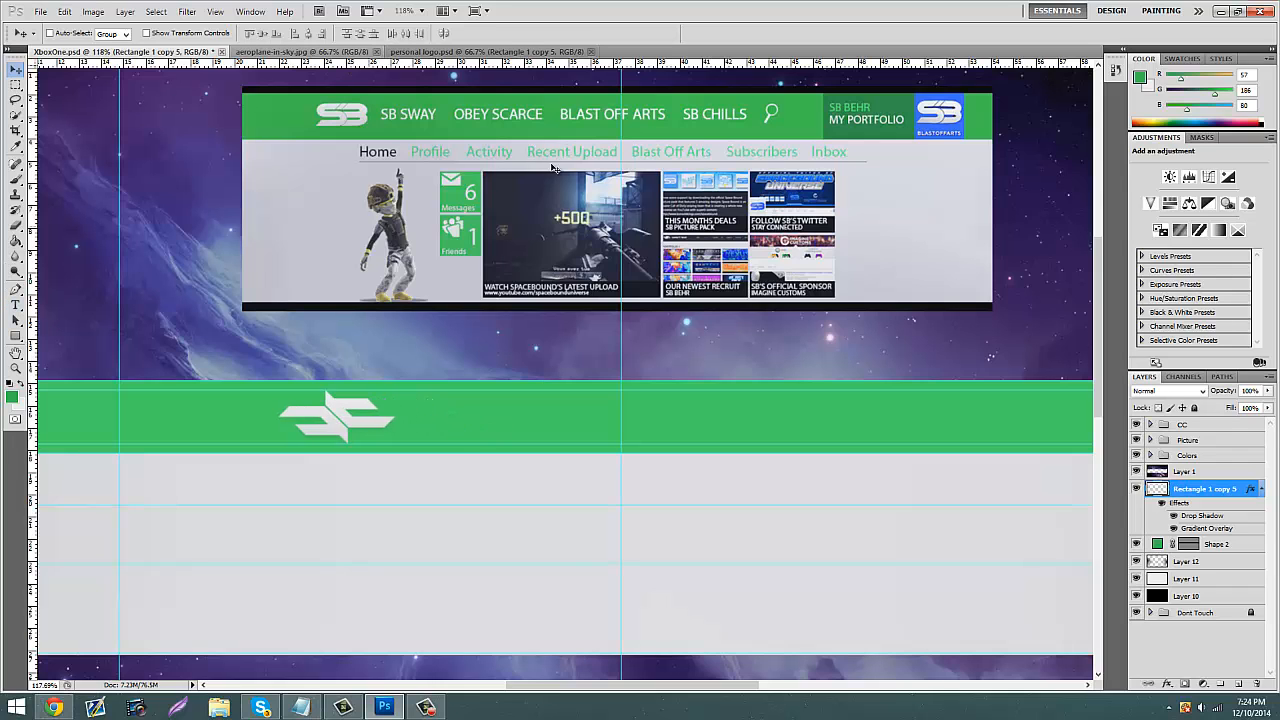
Step: Check the header menu names on xbox.com in Chrome, and add the text "Xbox One" below the green bar in Photoshop
click(54, 707)
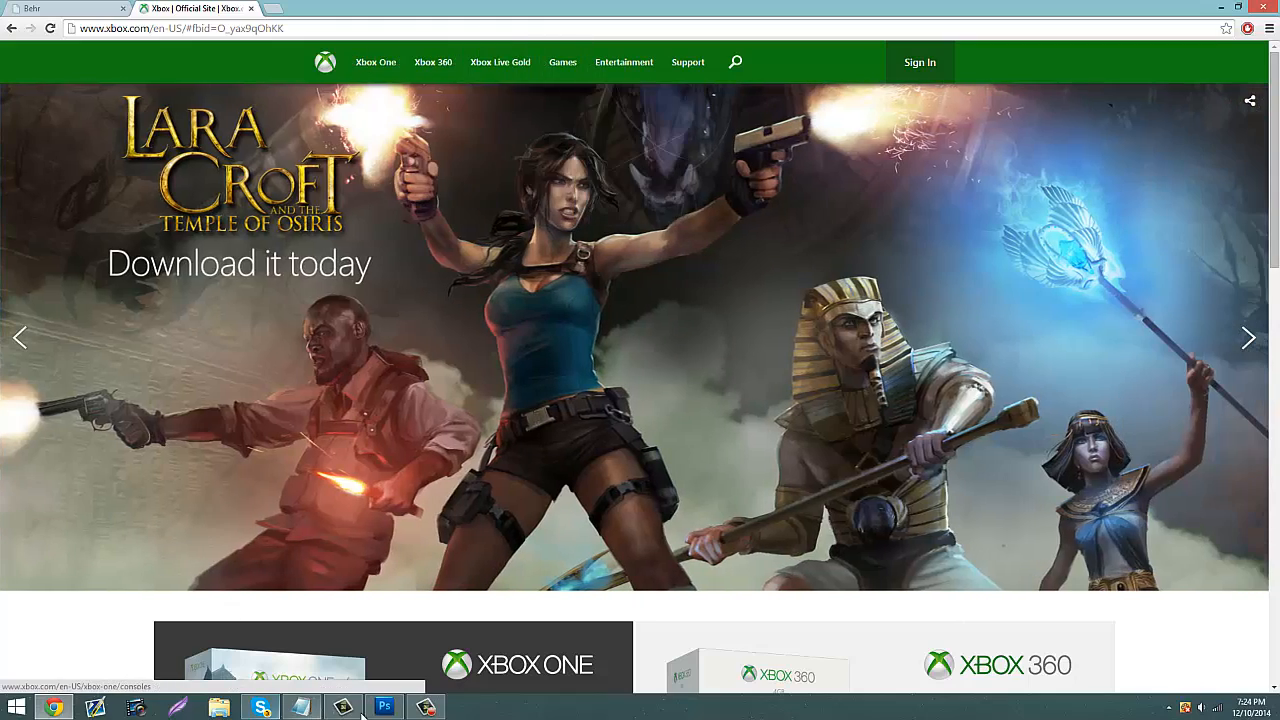
click(384, 707)
click(16, 305)
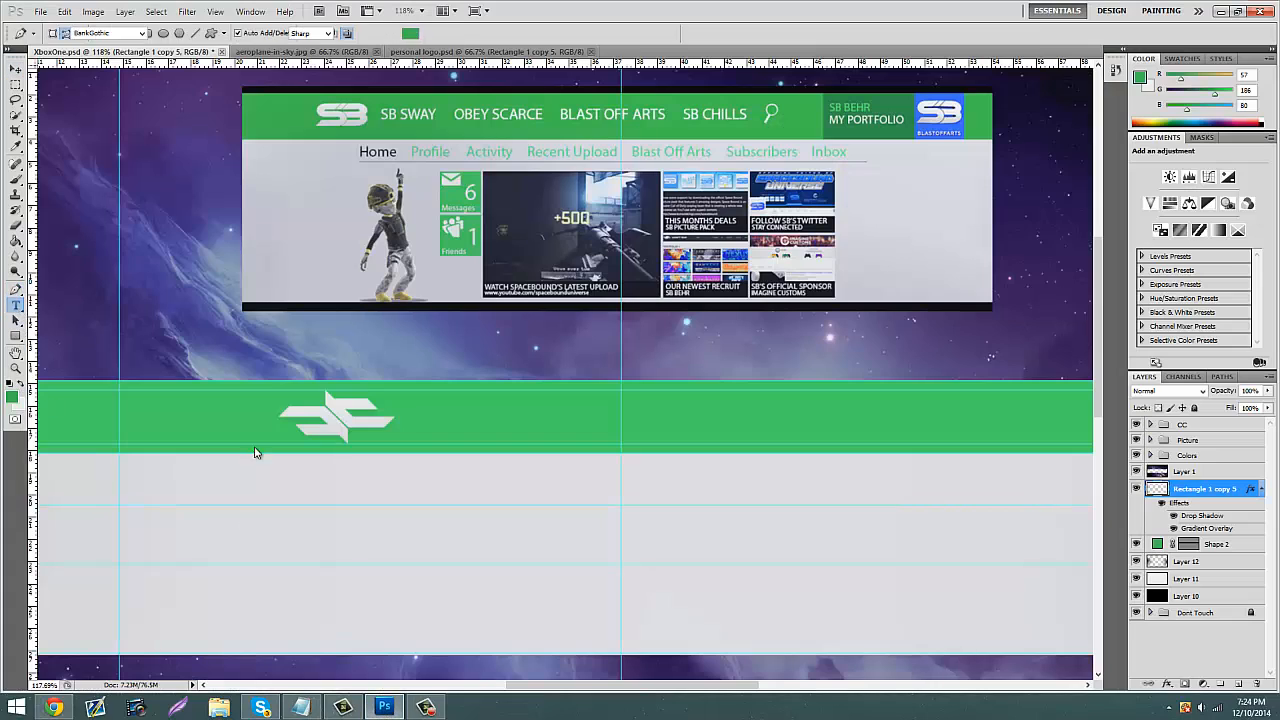
click(356, 530)
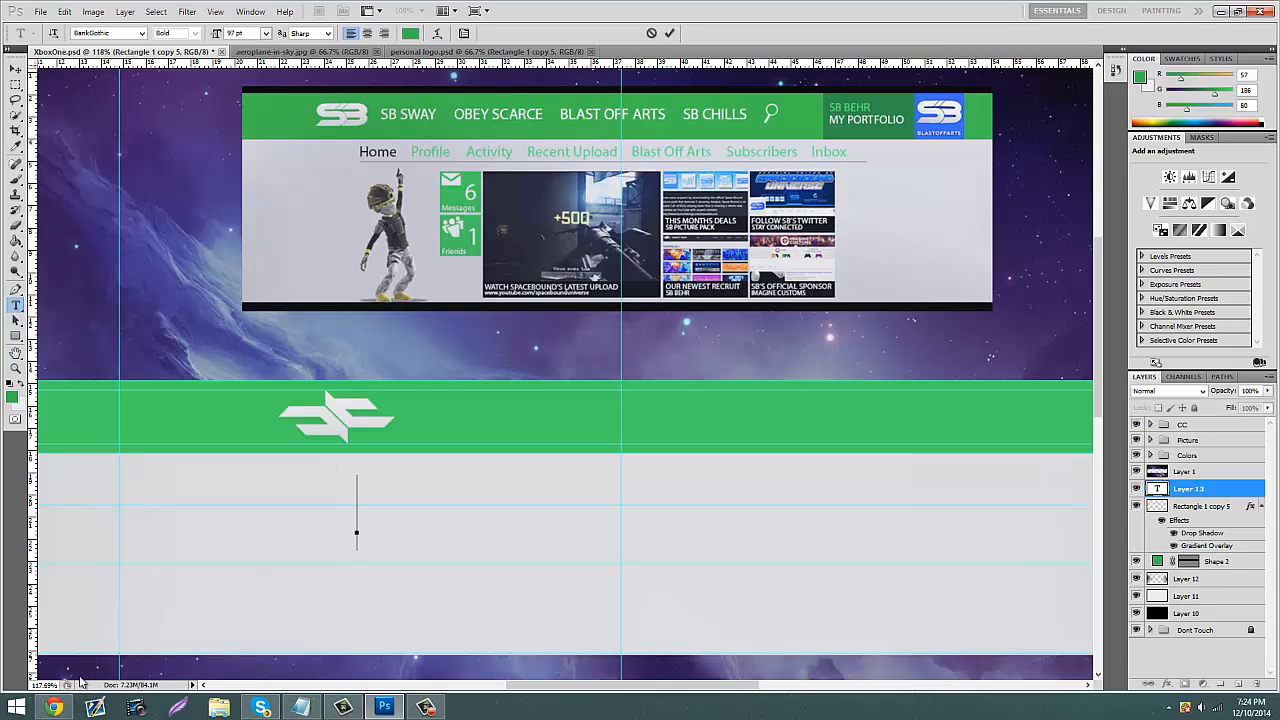
click(54, 707)
click(54, 707)
text(XB)
key(BackSpace)
text(oX O)
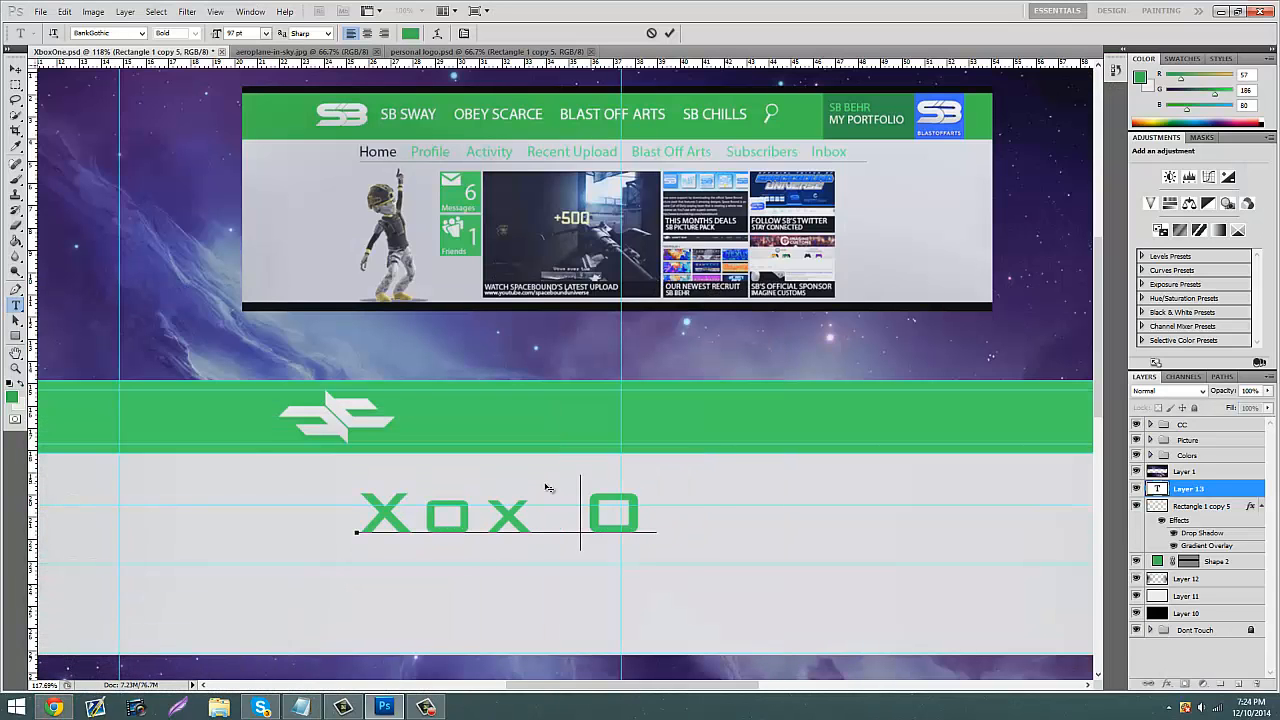
key(BackSpace)
key(BackSpace)
key(BackSpace)
key(BackSpace)
text(box One)
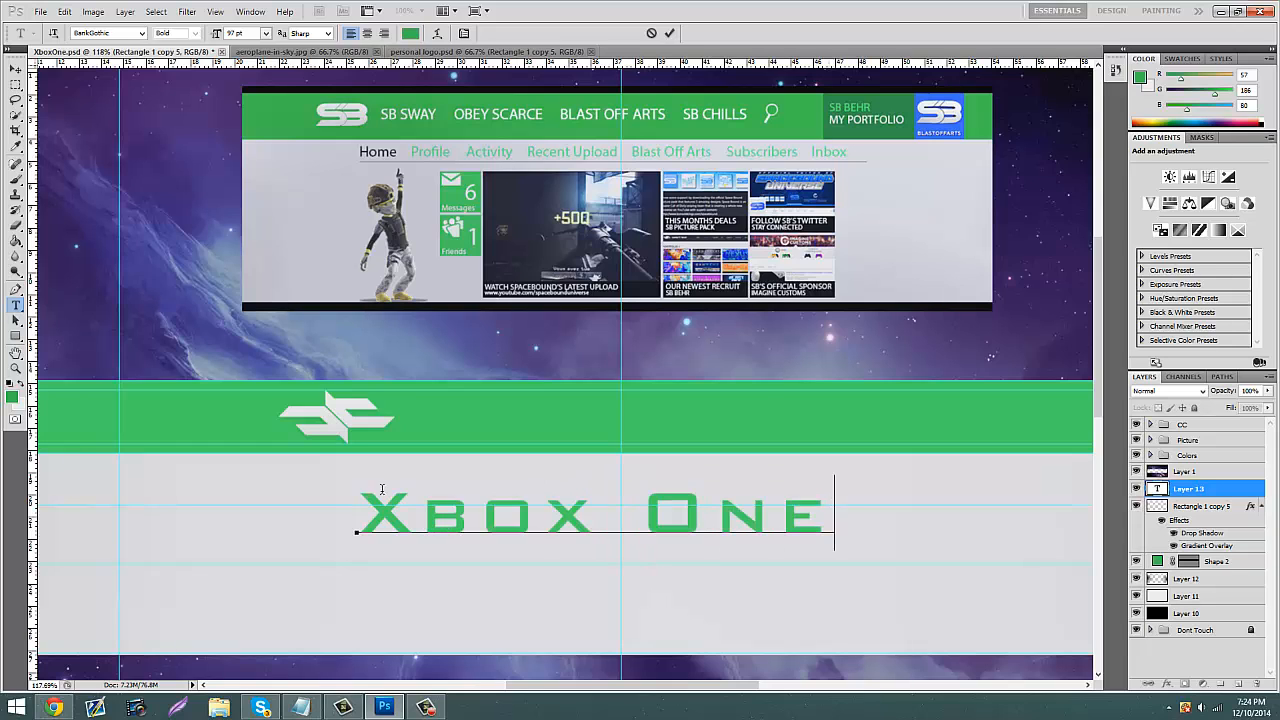
Step: Change the colour of the whole "Xbox One" text to white
key(ctrl+a)
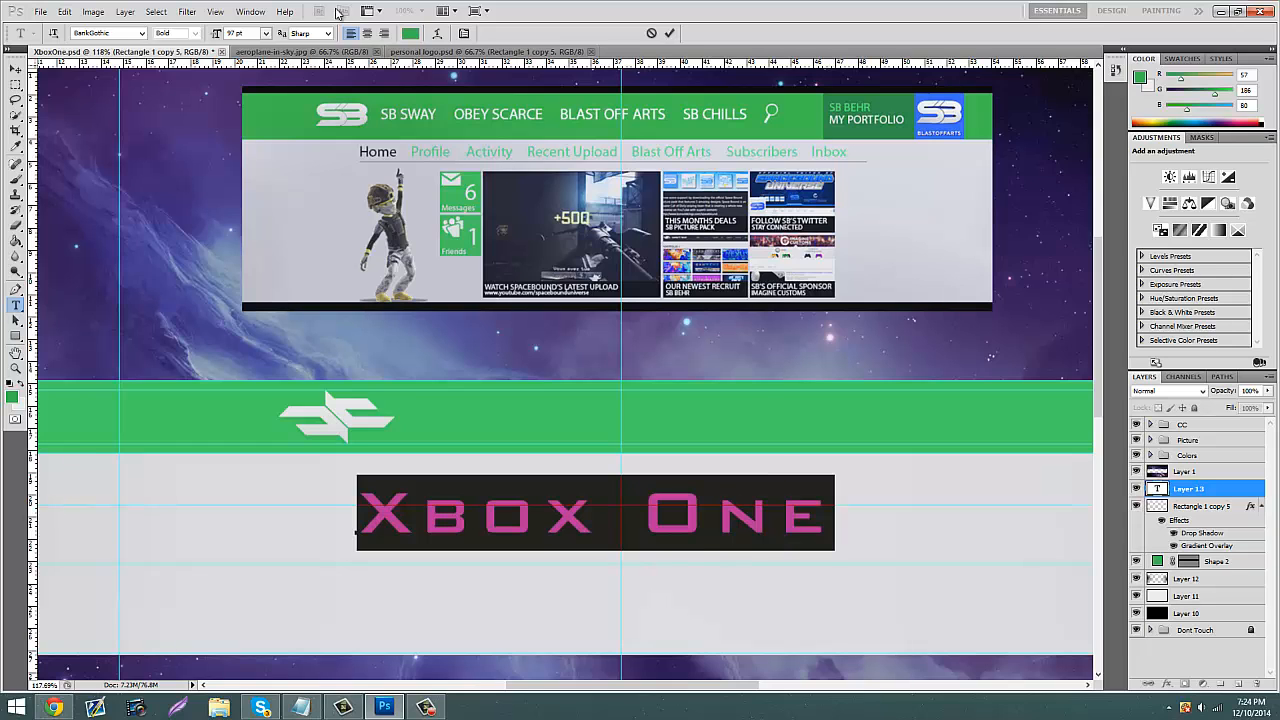
click(412, 32)
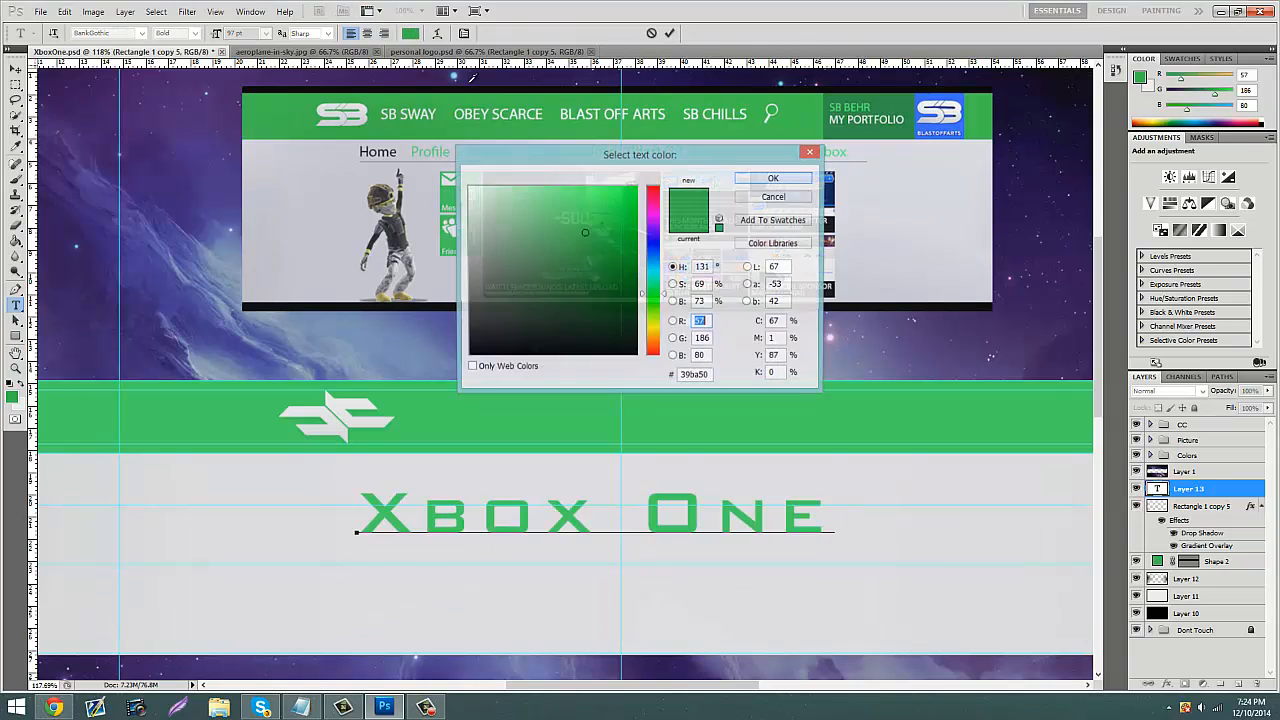
click(468, 188)
click(770, 179)
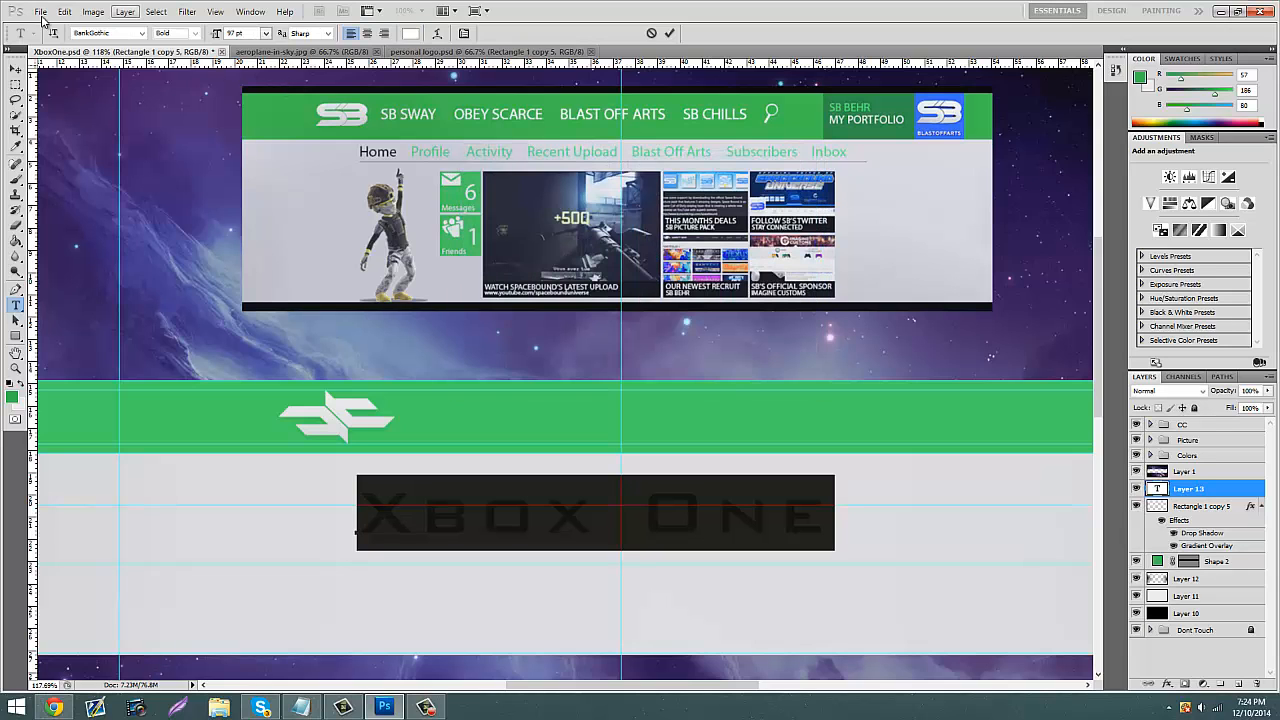
Step: Set the "Xbox One" text in Agency FB and reduce its size to 65 pt
click(105, 33)
click(142, 33)
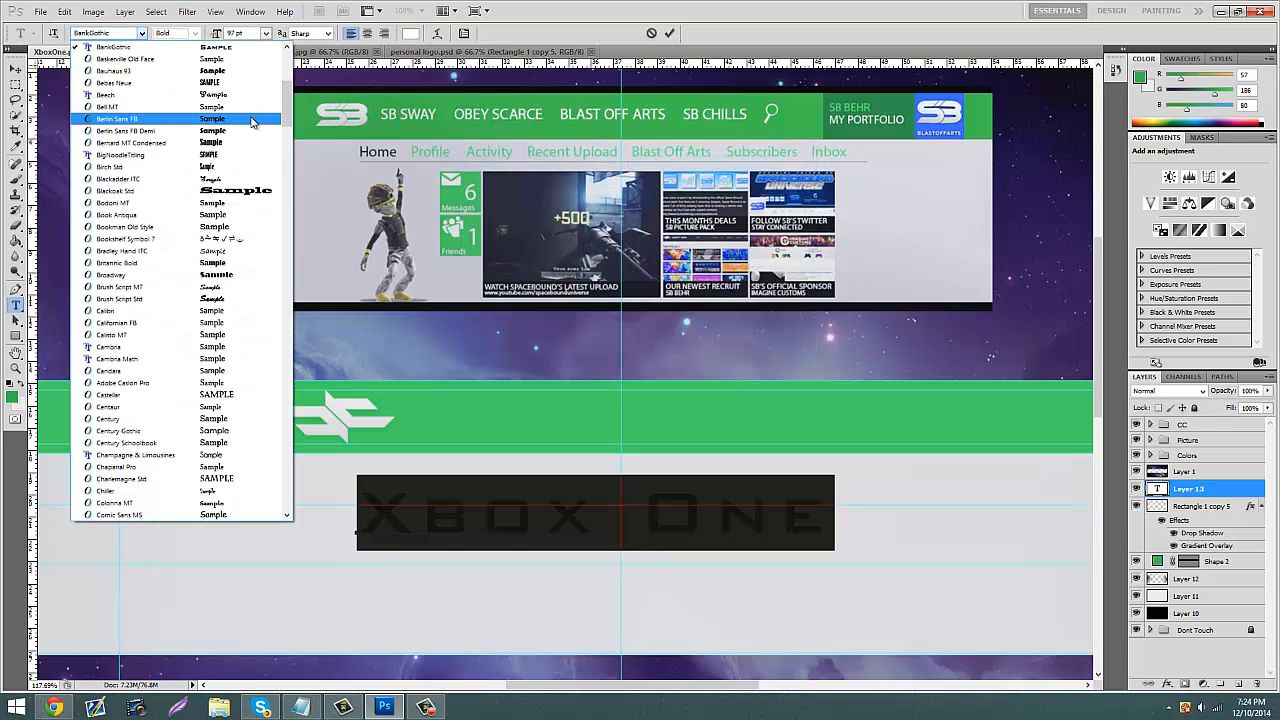
scroll(252, 118, up, 8)
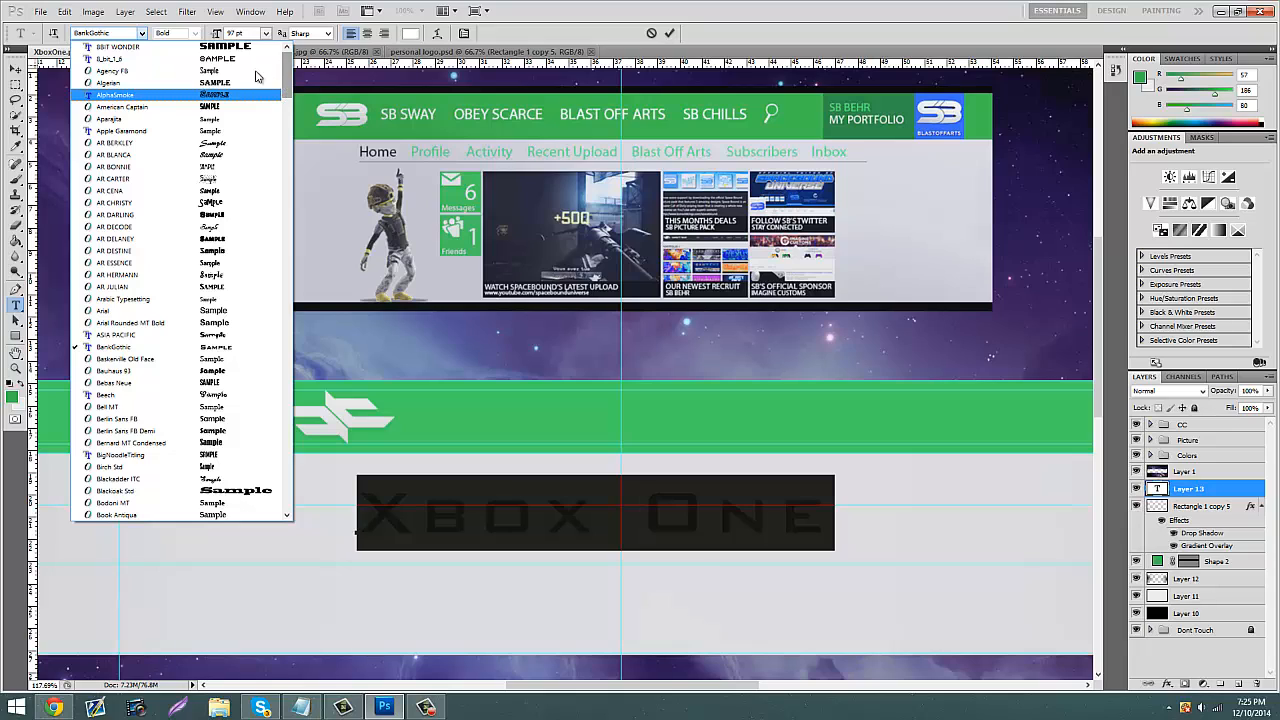
click(220, 71)
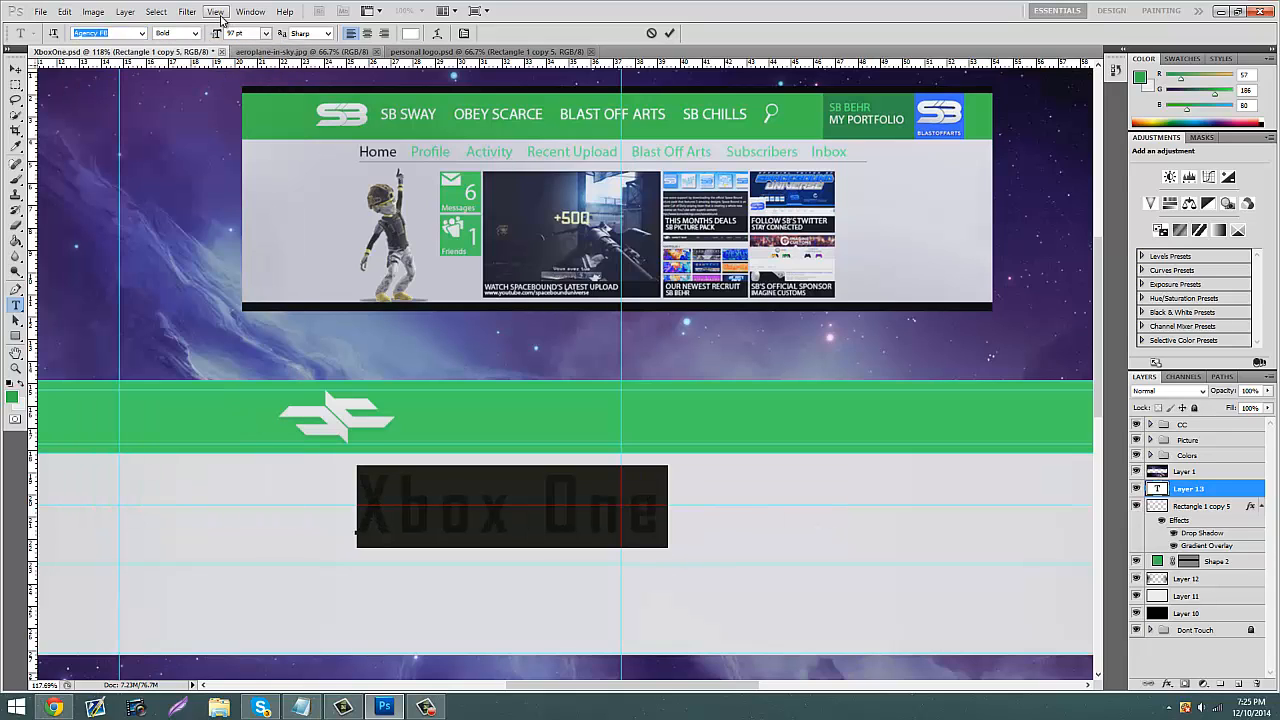
drag(217, 33, 193, 42)
Step: Move the "Xbox One" text up into the green bar, directly to the right of the logo
click(16, 69)
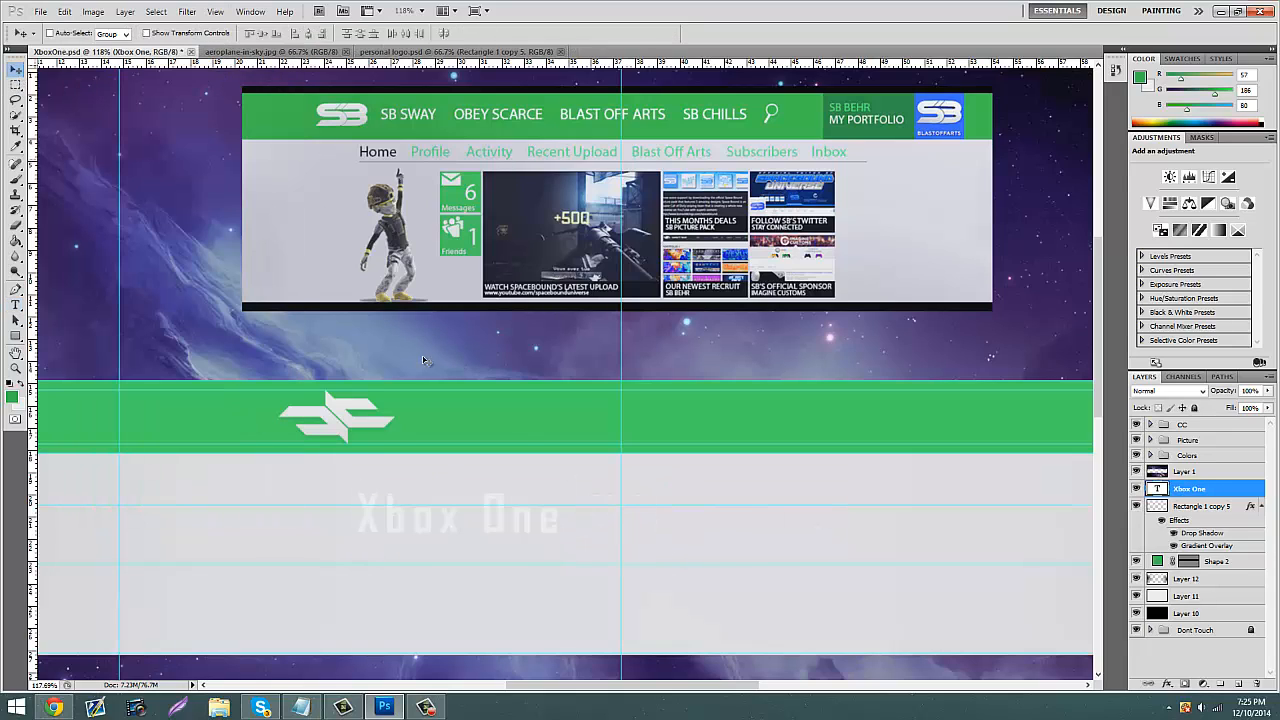
drag(425, 359, 422, 262)
drag(446, 327, 455, 327)
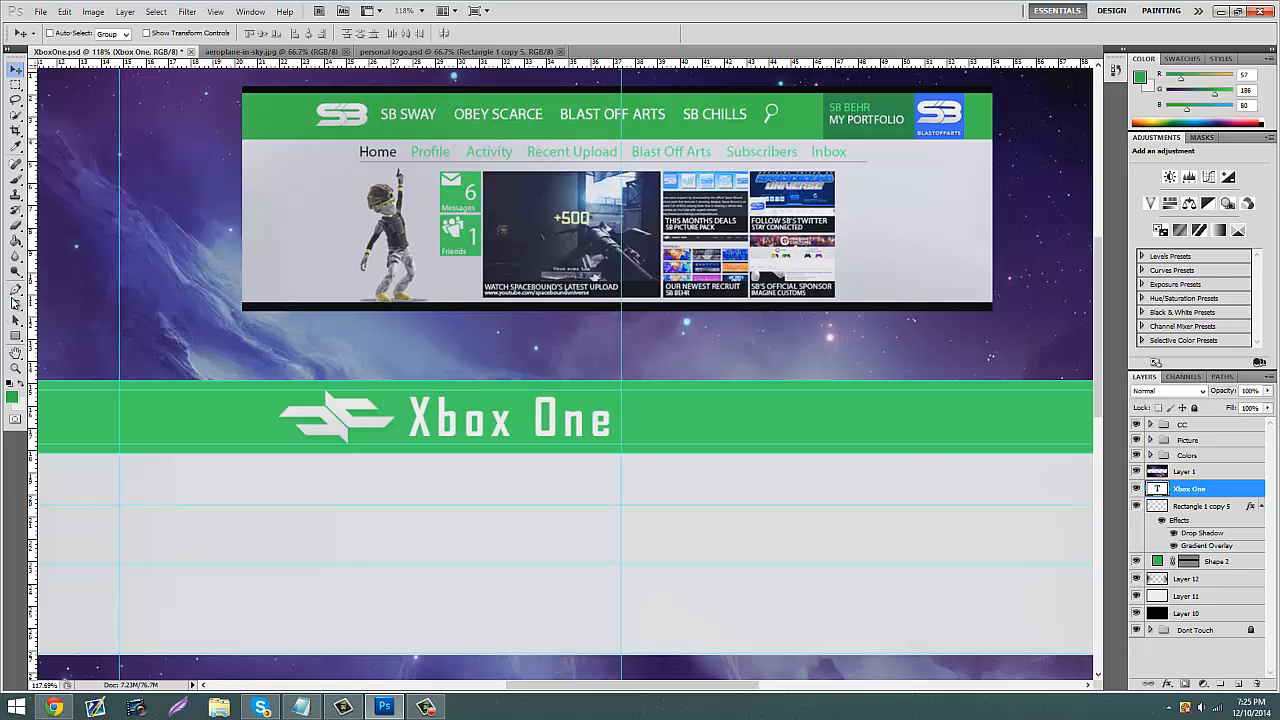
Step: Change the font of the "Xbox One" header text to Arial
click(16, 304)
triple_click(420, 416)
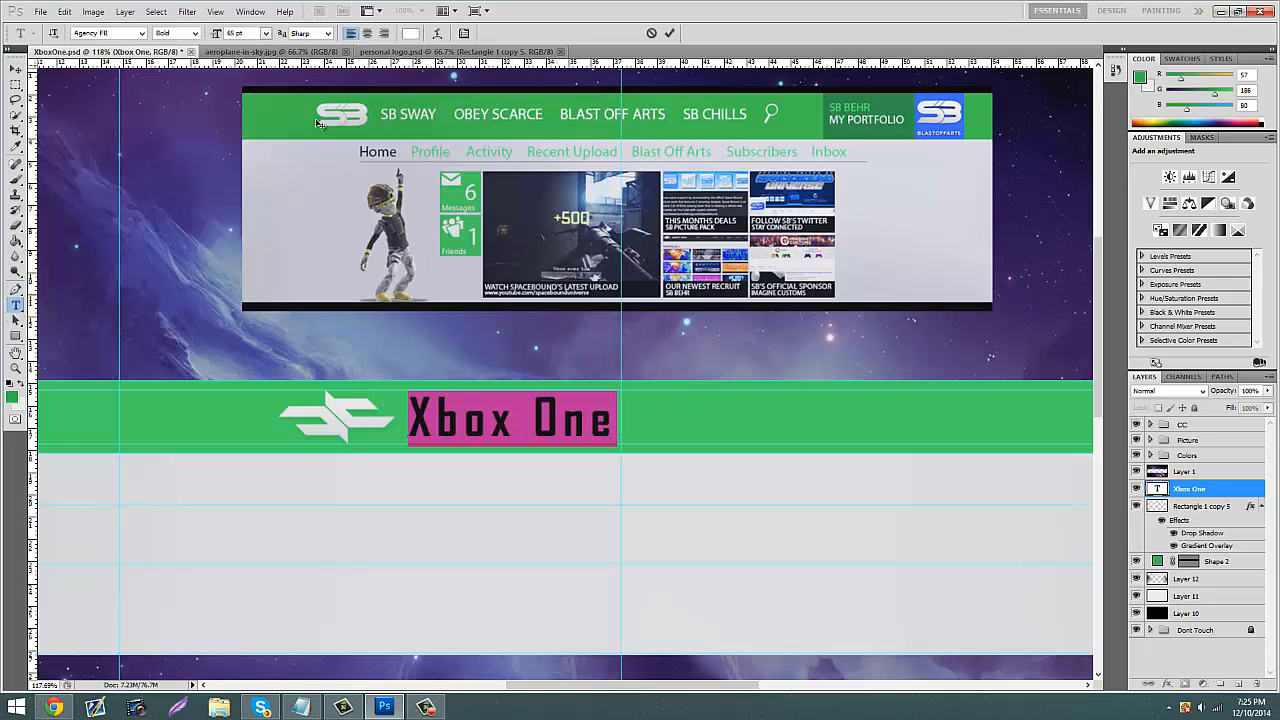
click(143, 34)
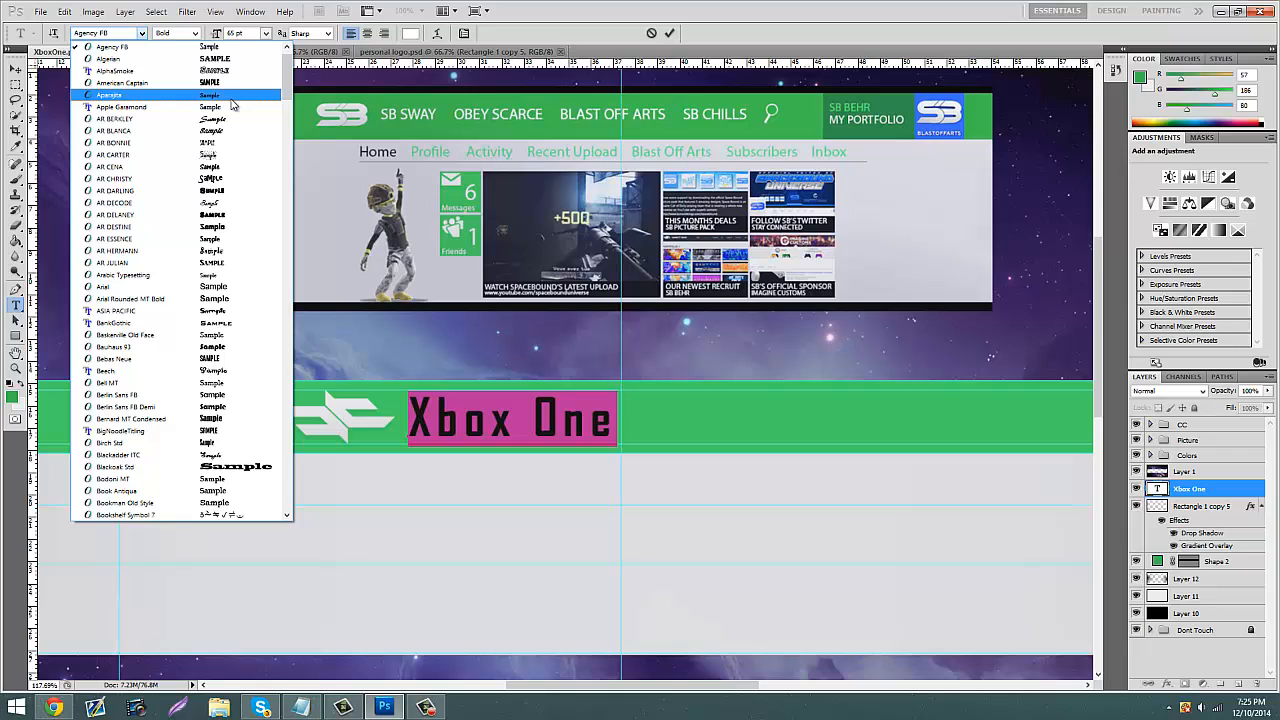
click(189, 287)
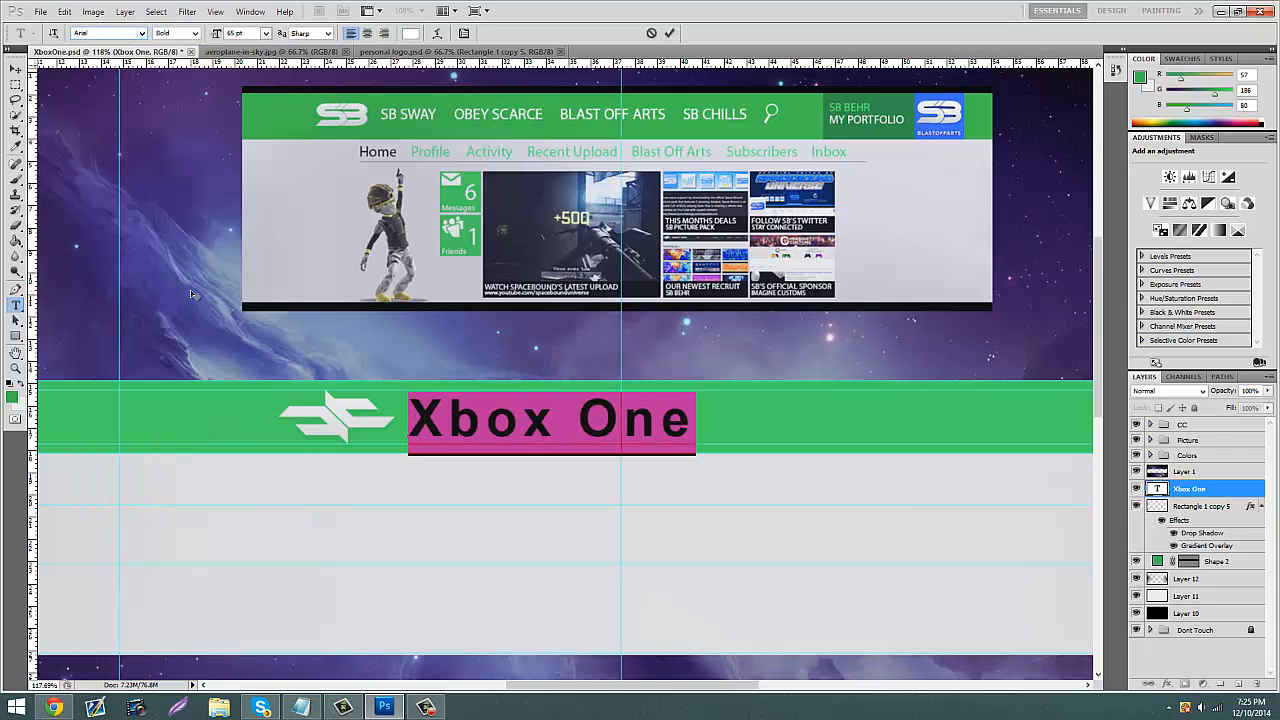
Step: Tighten the letter tracking of the "Xbox One" text to -40
click(515, 420)
drag(693, 430, 410, 405)
click(463, 33)
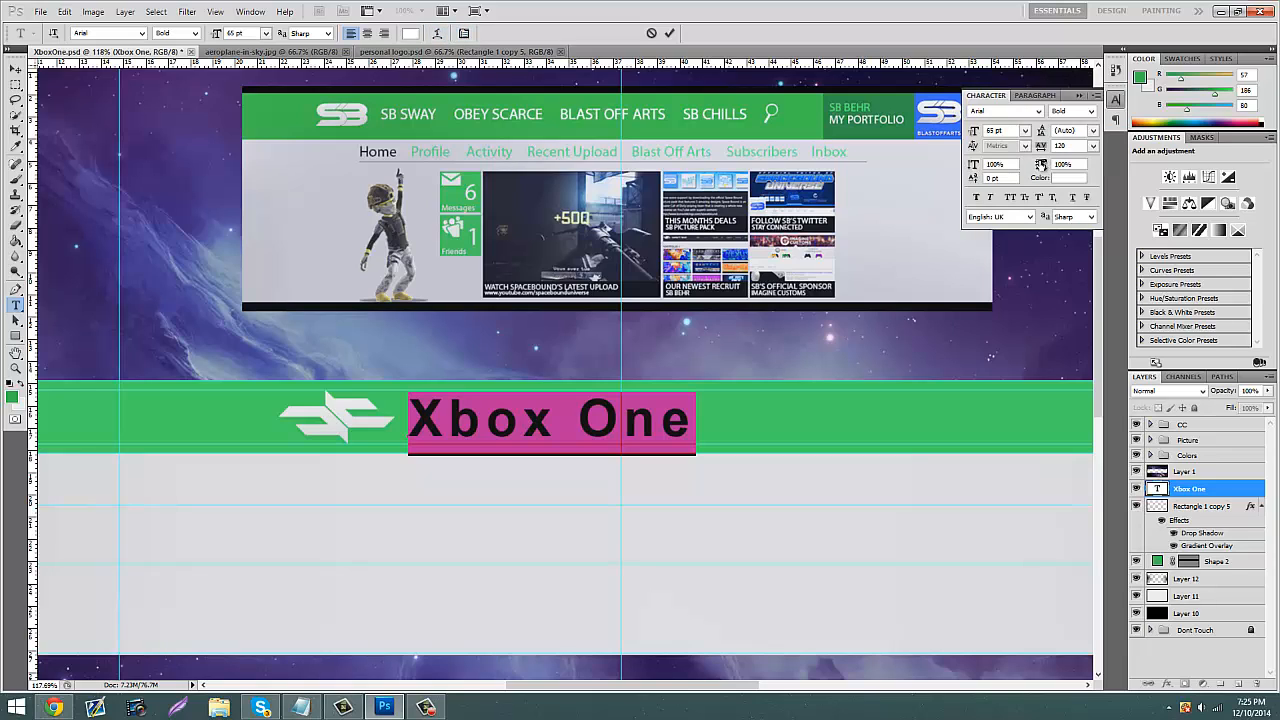
drag(1040, 148, 1029, 148)
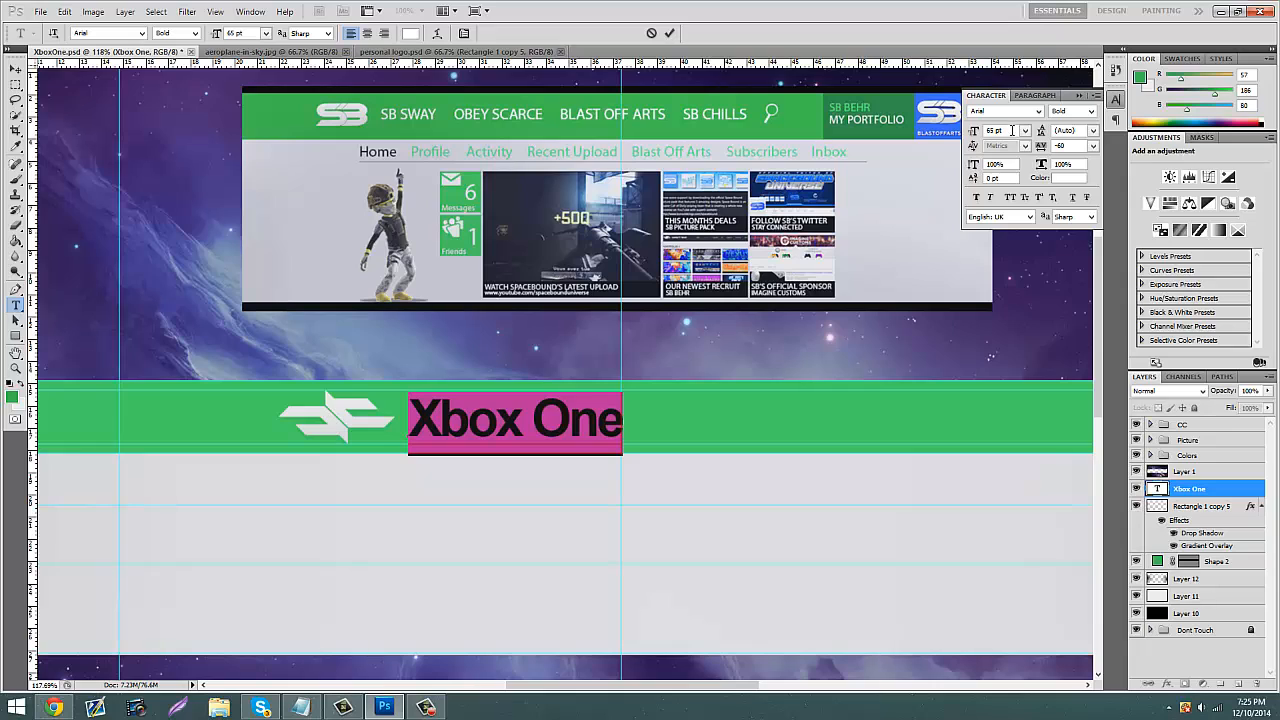
drag(1077, 146, 1053, 144)
text(0)
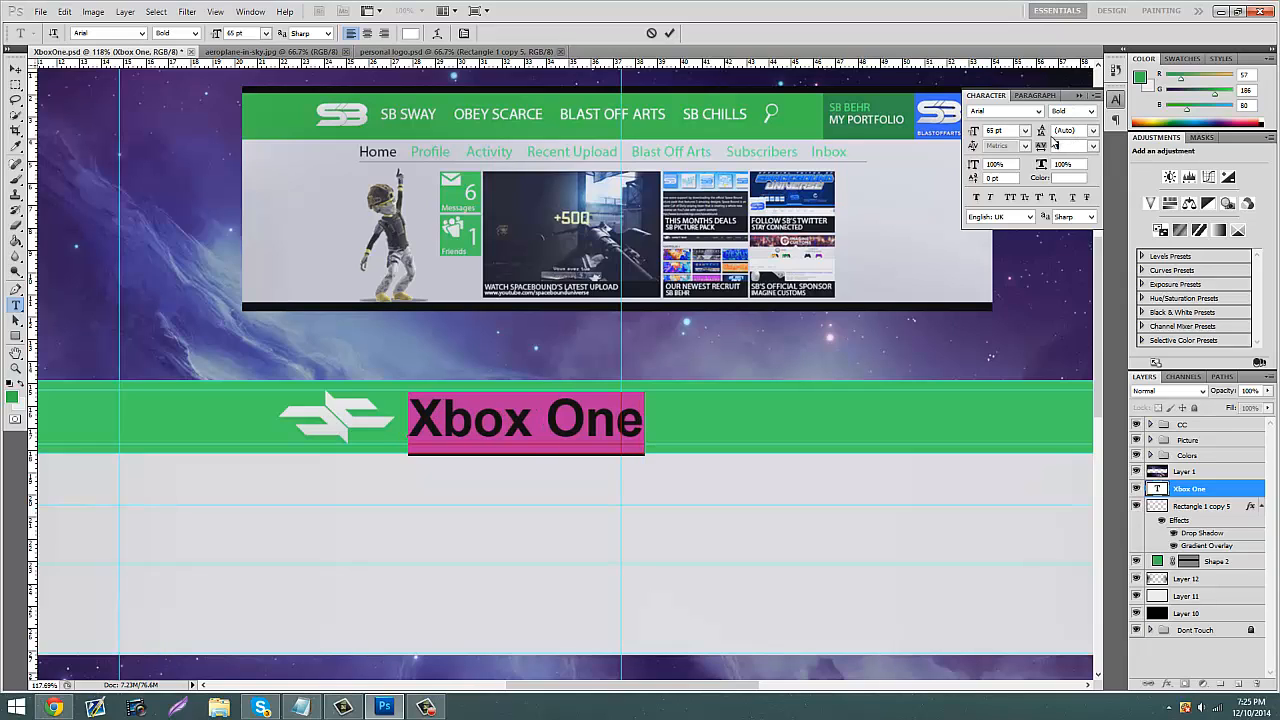
key(BackSpace)
text(0)
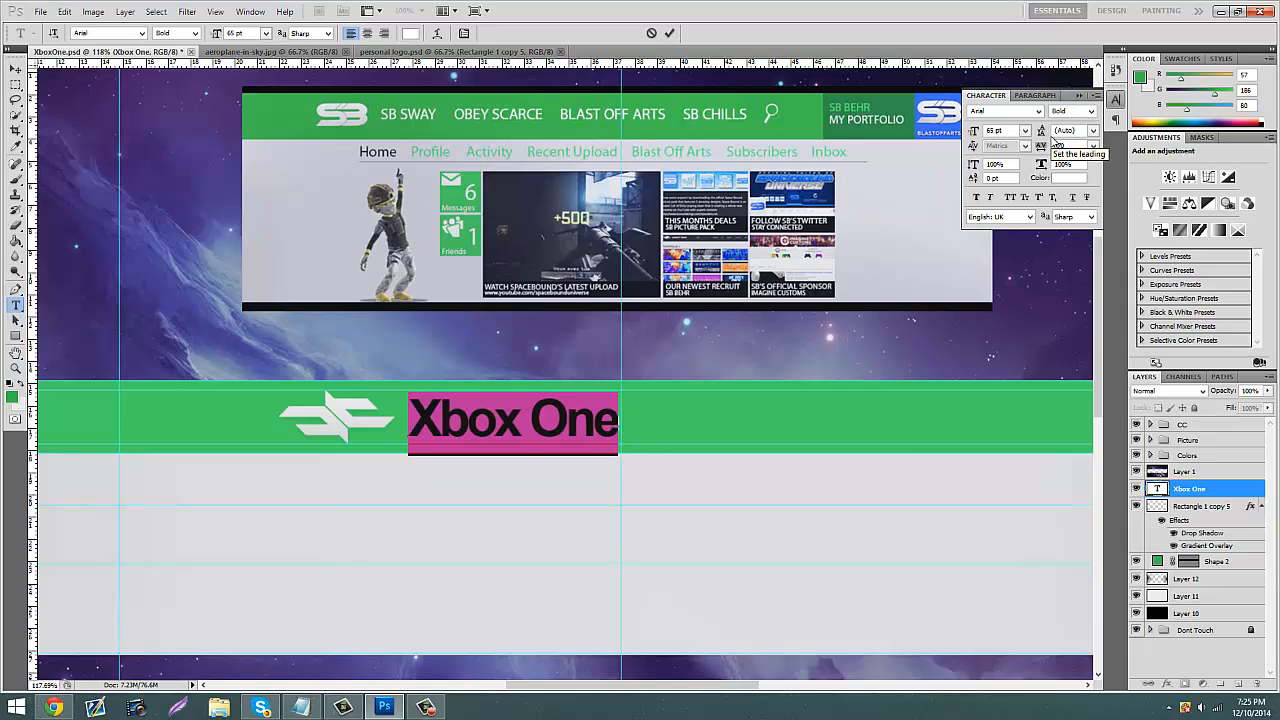
key(BackSpace)
text(0)
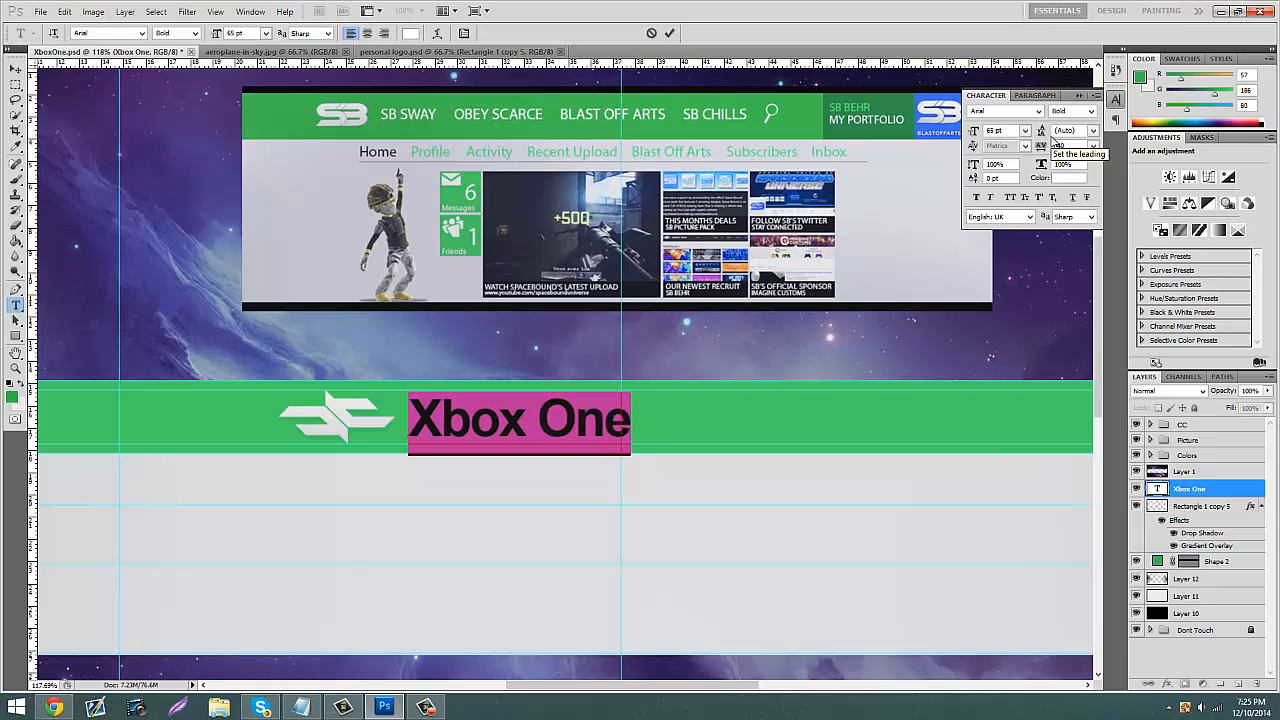
click(546, 421)
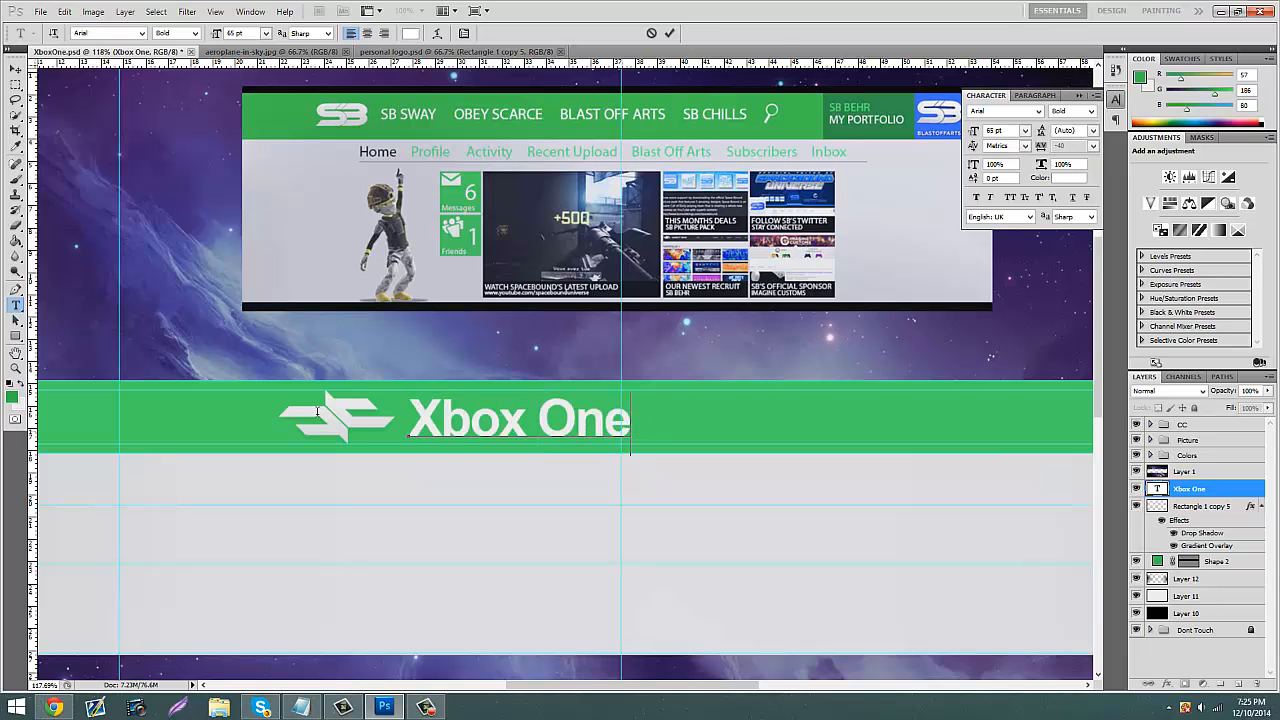
Step: Change the font style of the "Xbox One" header text to Regular
key(ctrl+a)
click(1090, 112)
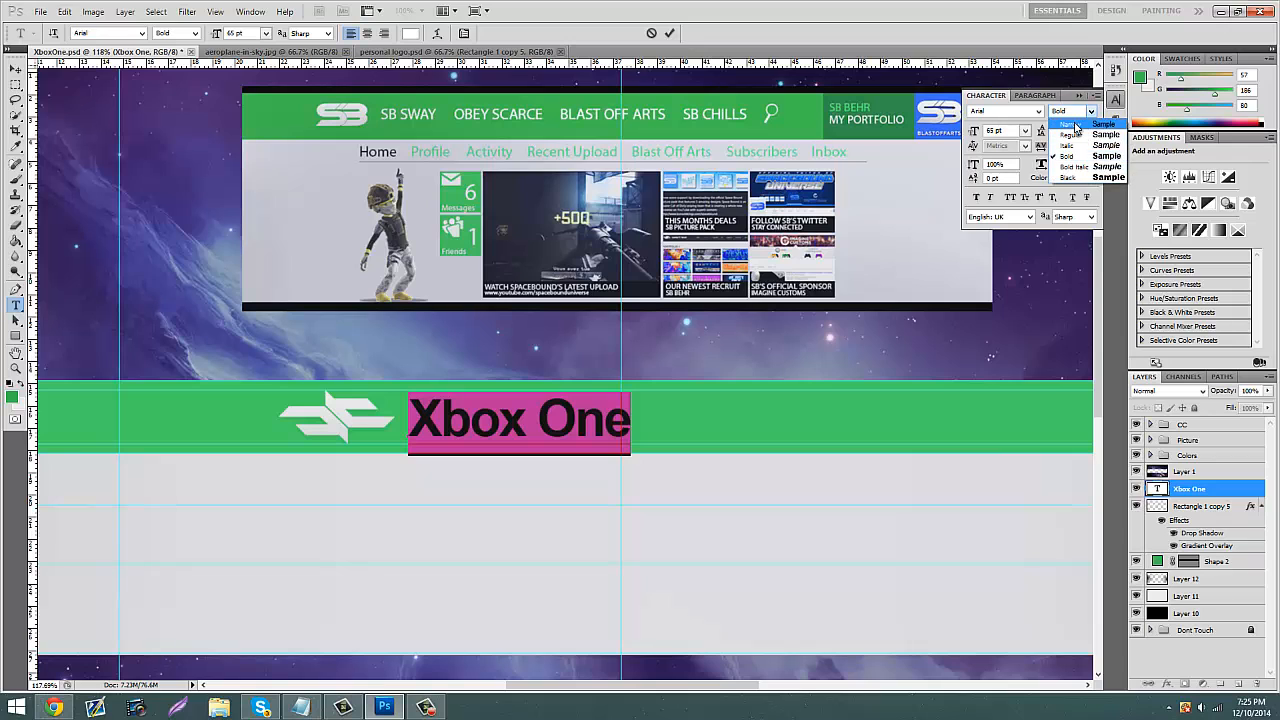
click(1076, 125)
click(1091, 112)
click(1082, 135)
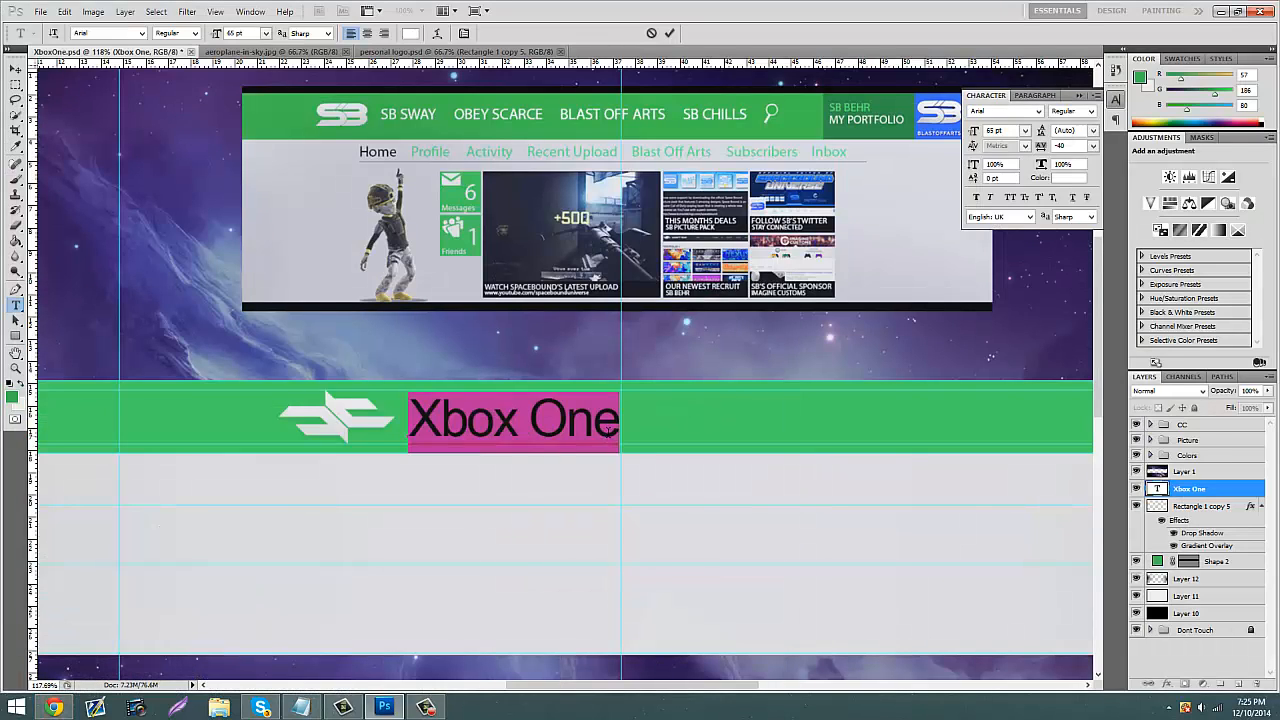
drag(609, 432, 535, 3)
click(1092, 112)
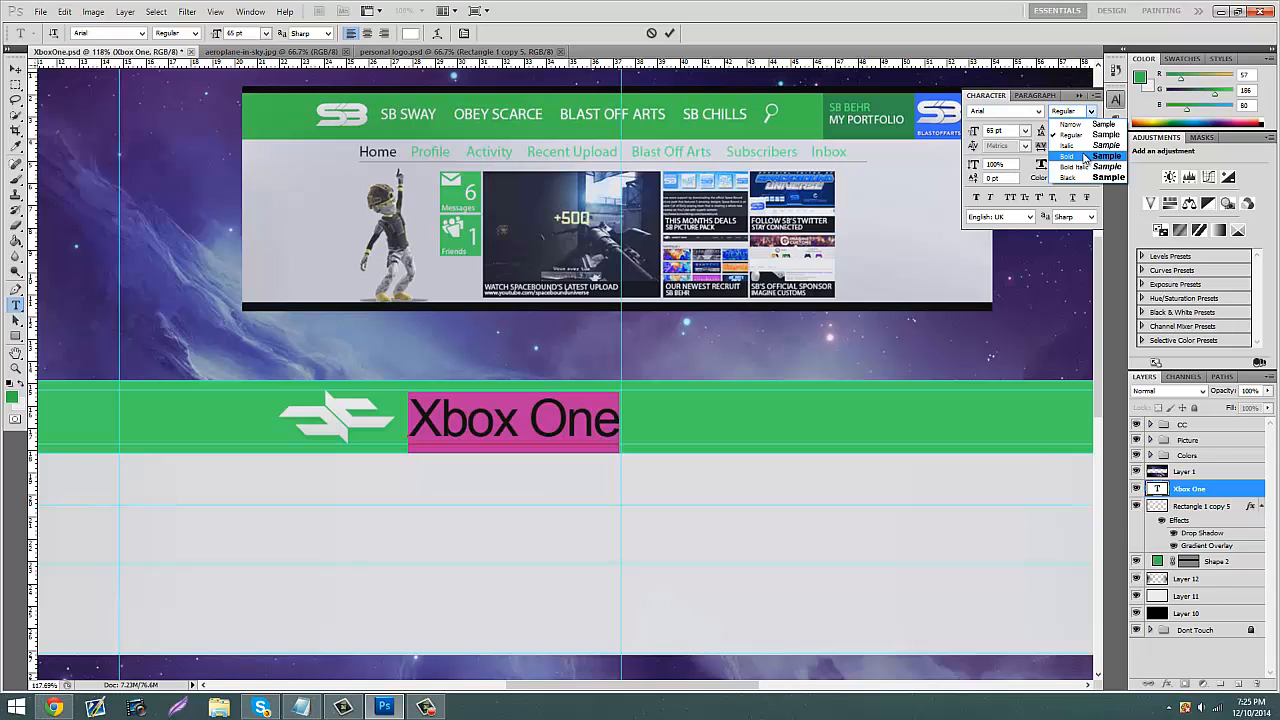
click(1092, 111)
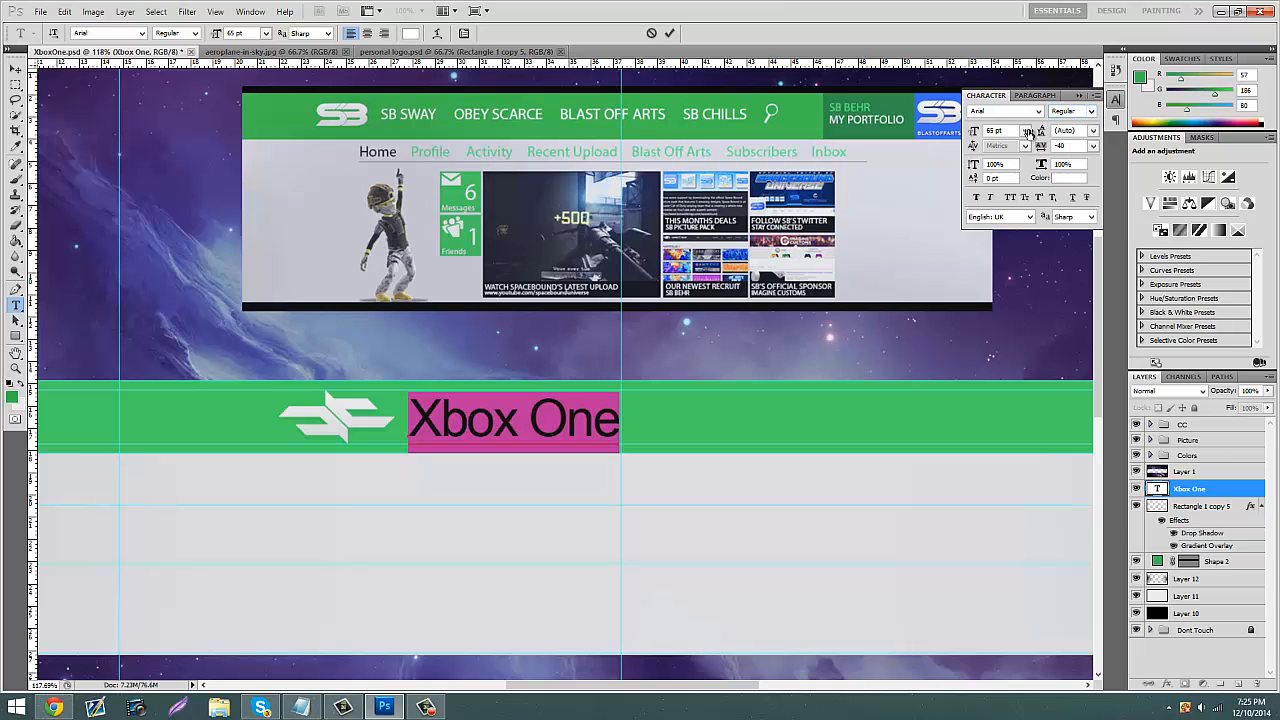
Step: Reduce the size of the "Xbox One" header text to 34 pt
click(613, 419)
drag(613, 419, 140, 5)
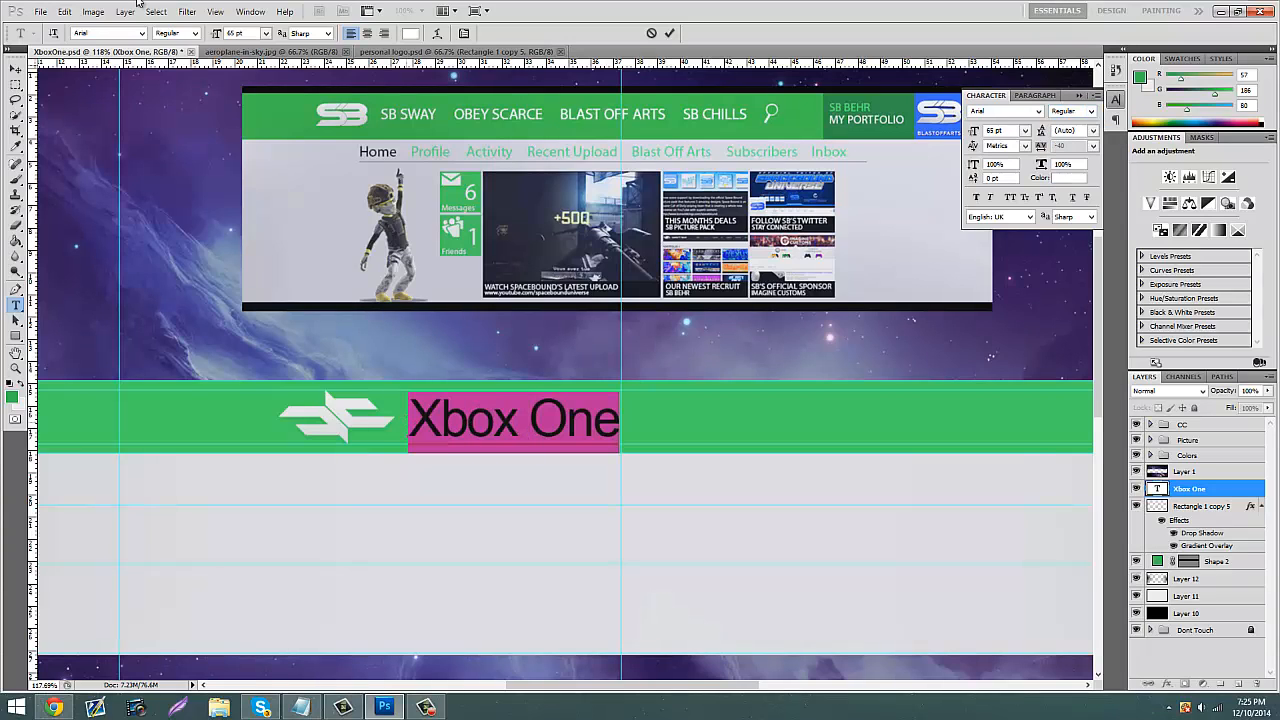
drag(211, 37, 196, 44)
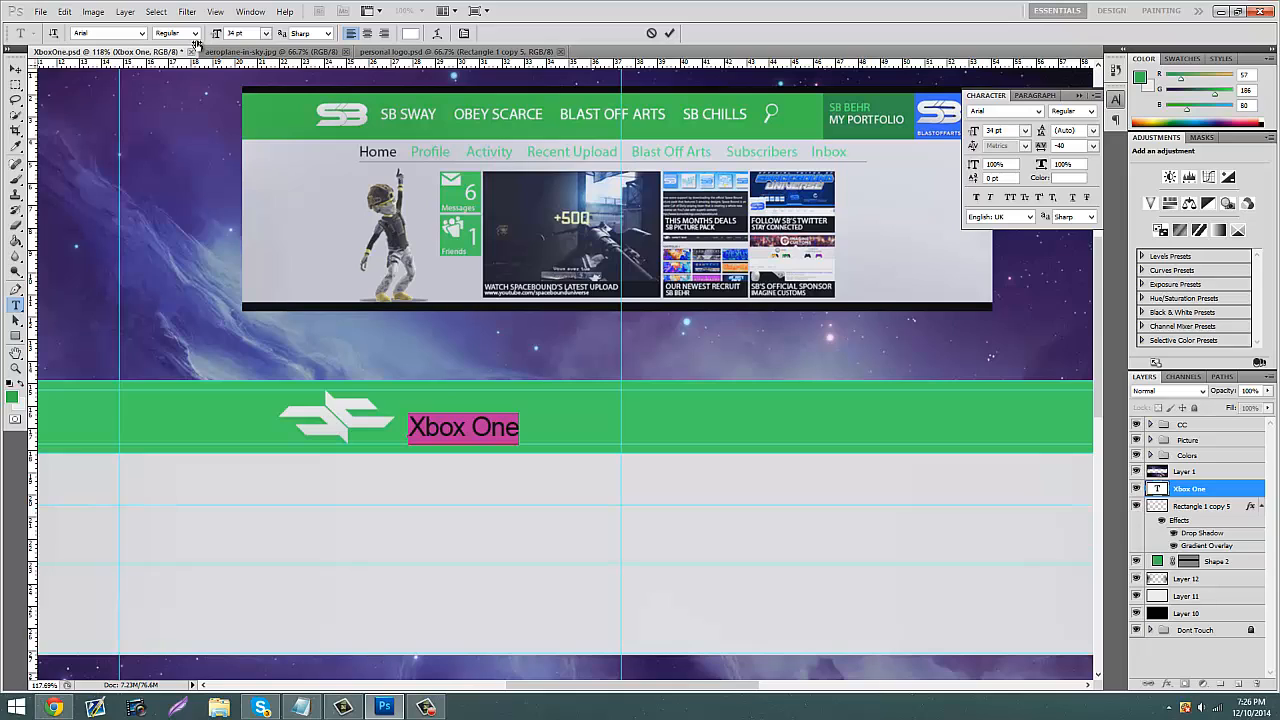
Step: Move the "Xbox One" text so it is vertically centred in the green bar, slightly farther right of the logo
click(15, 70)
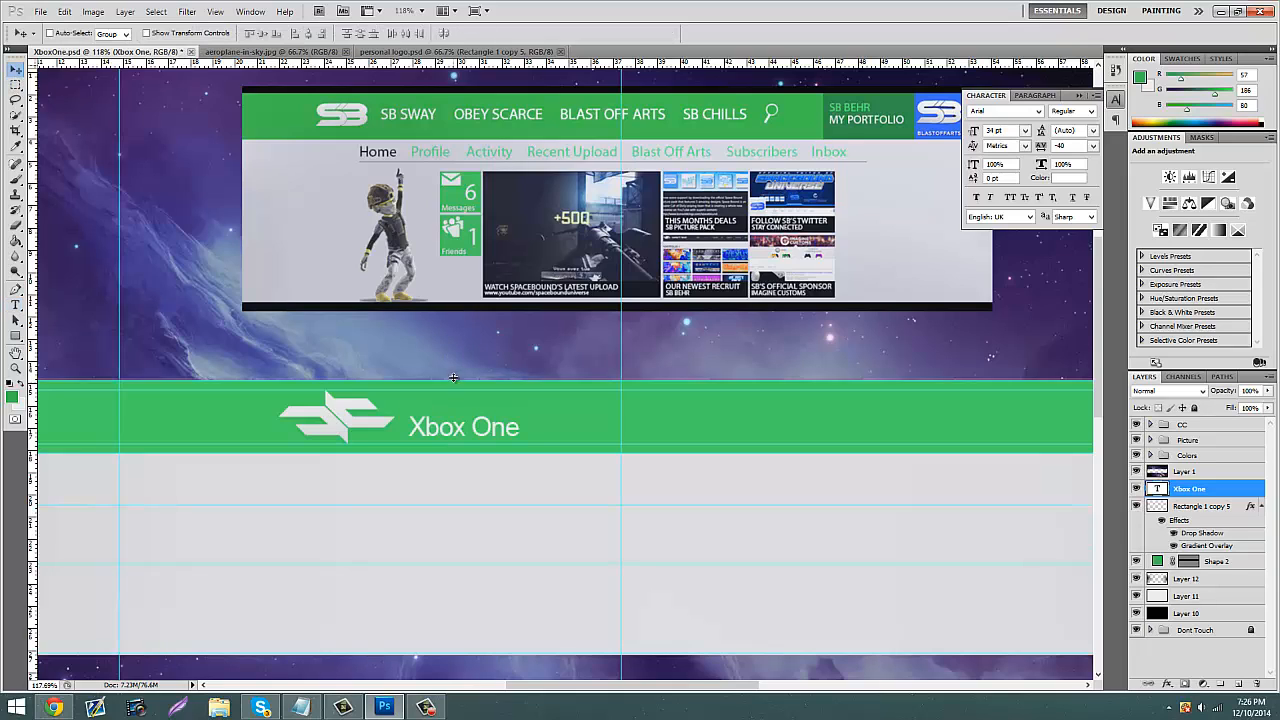
drag(465, 426, 490, 411)
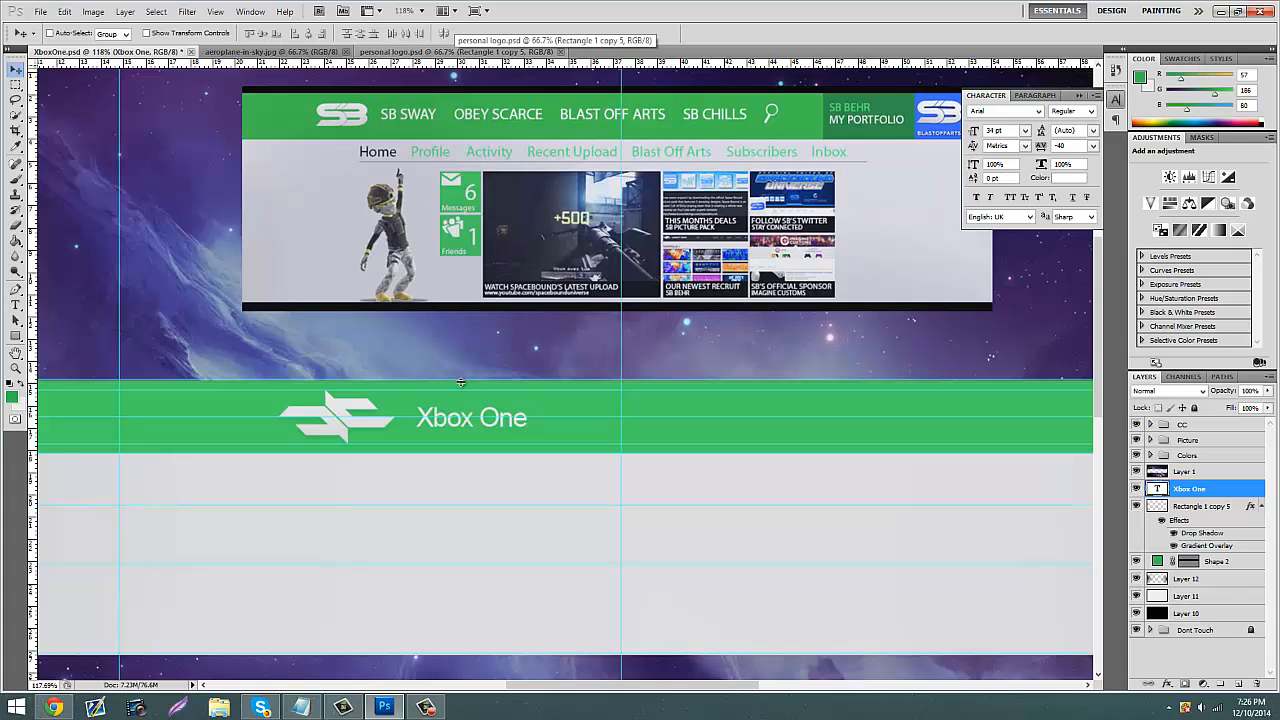
drag(461, 382, 461, 383)
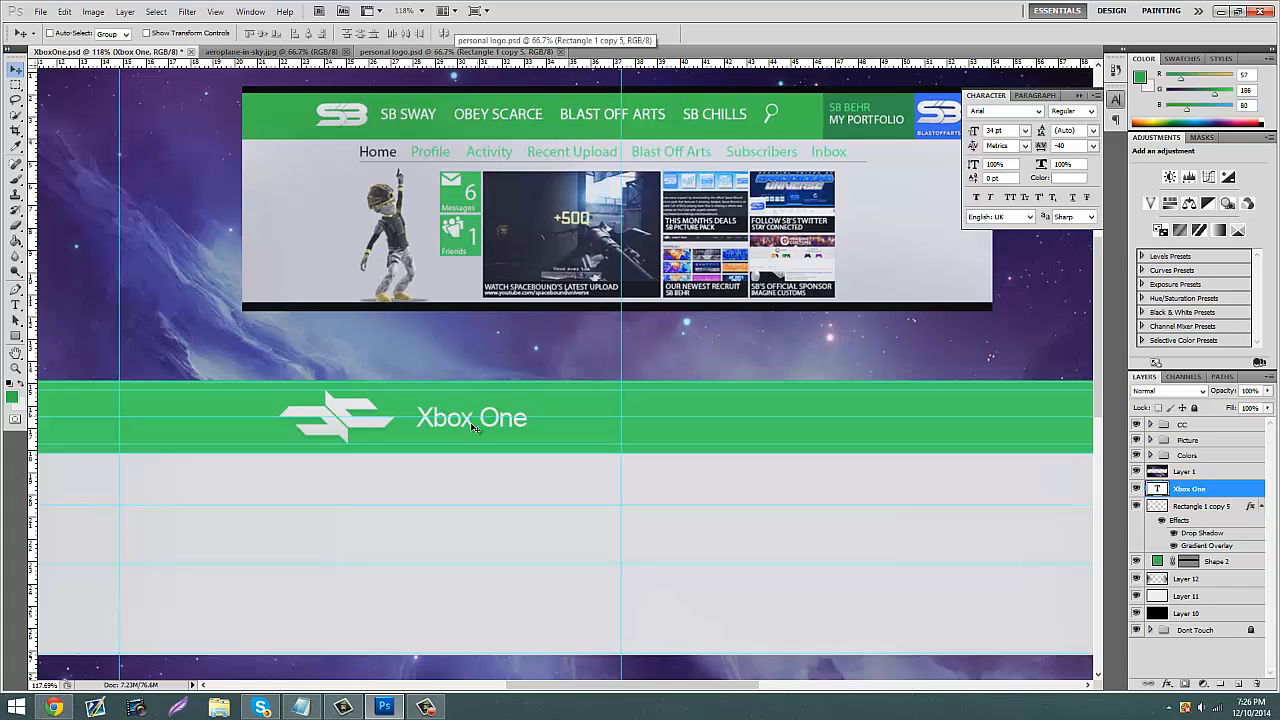
drag(453, 430, 466, 431)
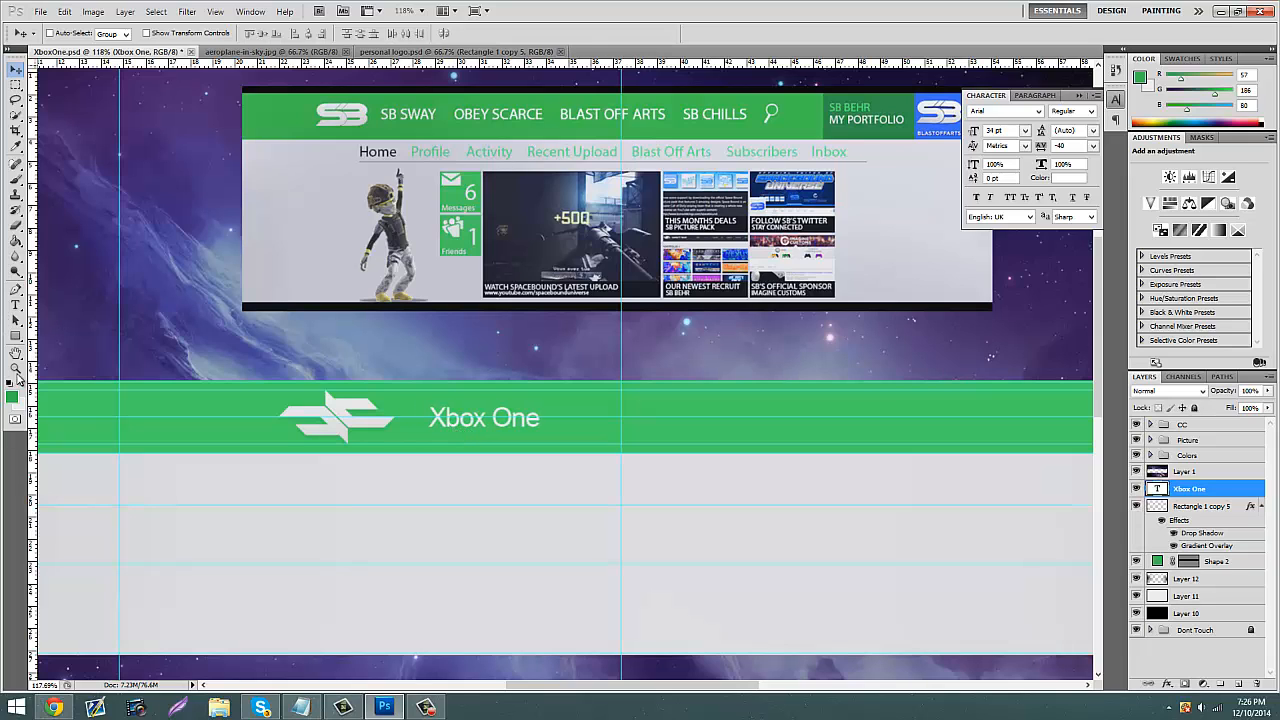
Step: Draw a black square spacer shape in the green bar, starting at the logo's right edge
click(13, 397)
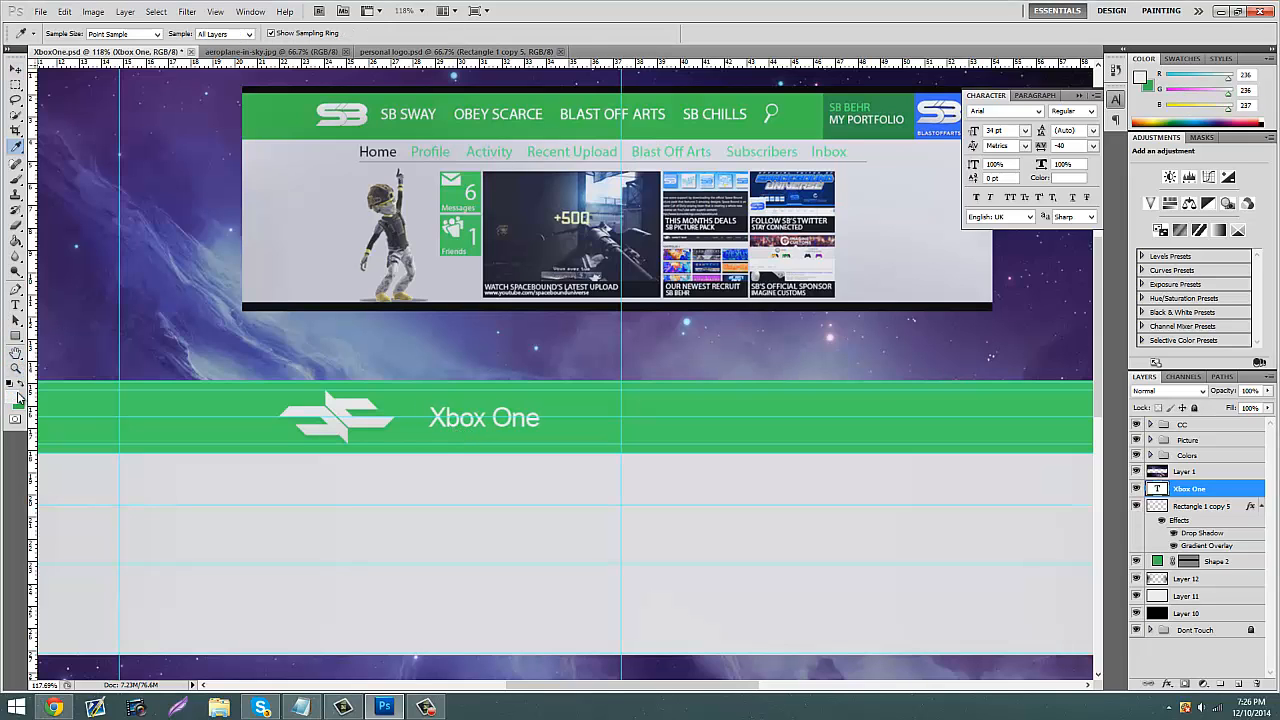
click(770, 180)
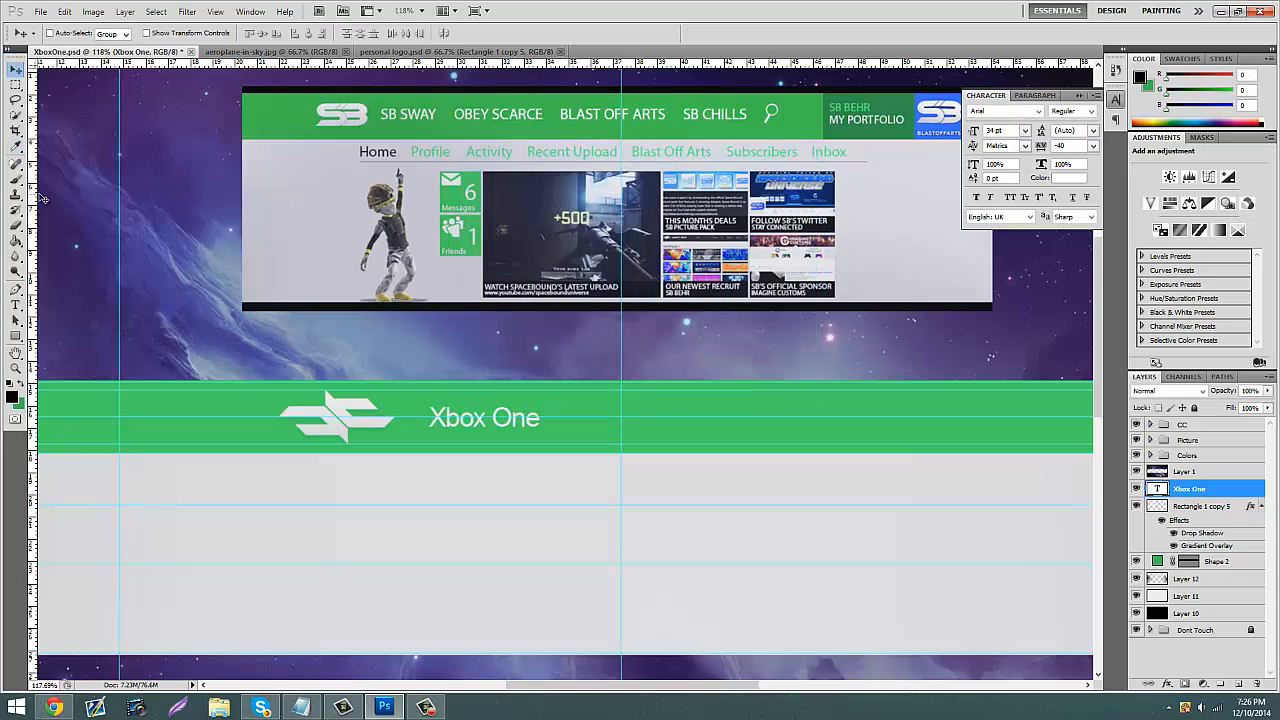
click(16, 337)
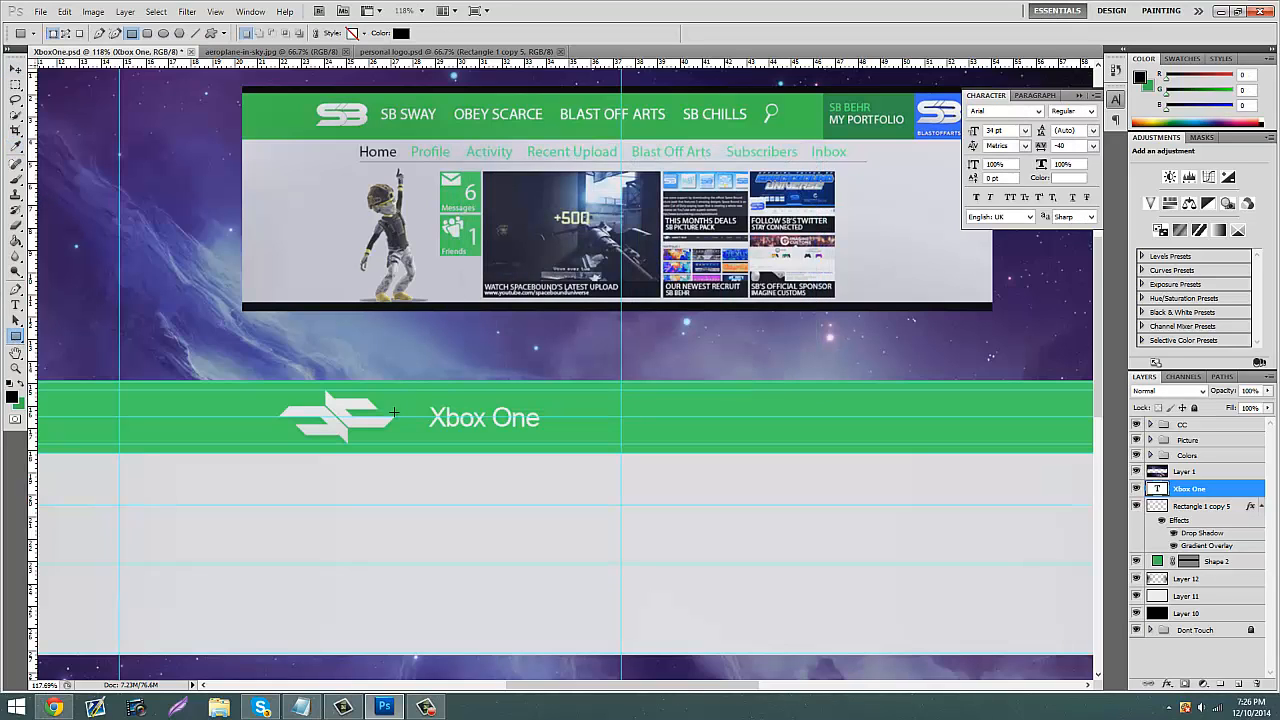
drag(394, 395, 457, 454)
drag(466, 455, 458, 453)
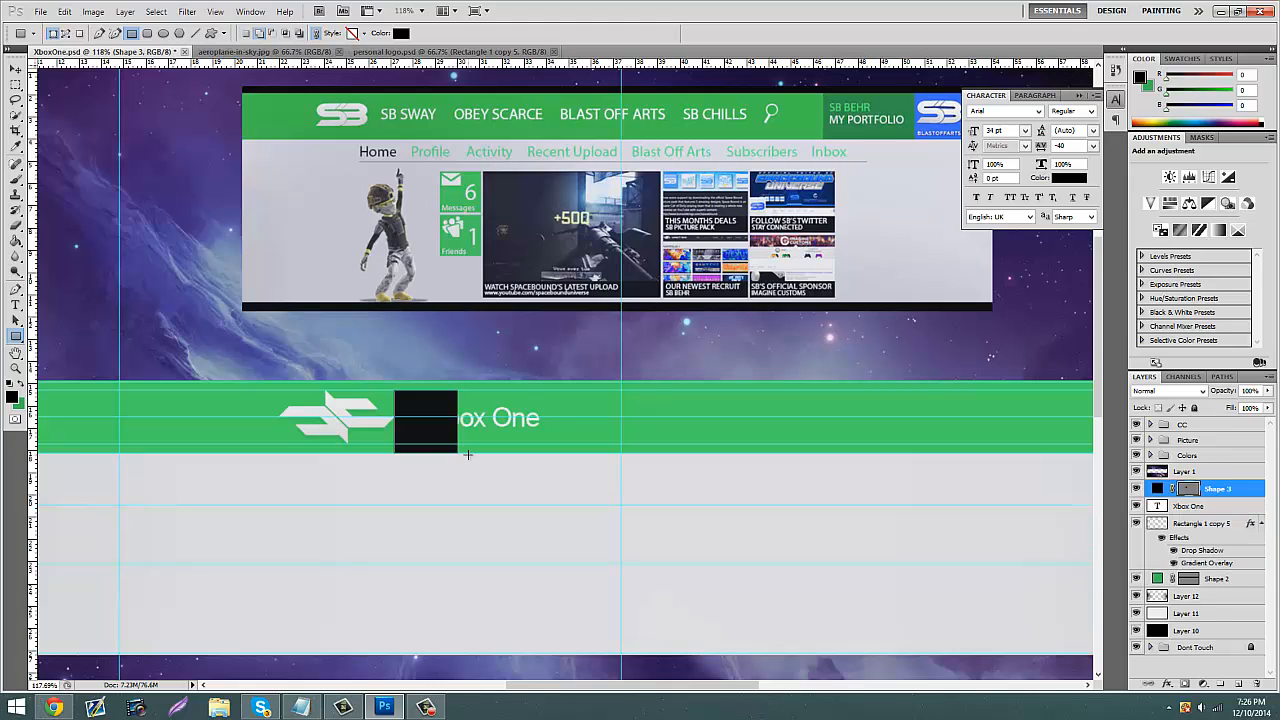
Step: Move the "Xbox One" text against the black spacer's right edge, and shift the spacer to the text's right end
click(1193, 507)
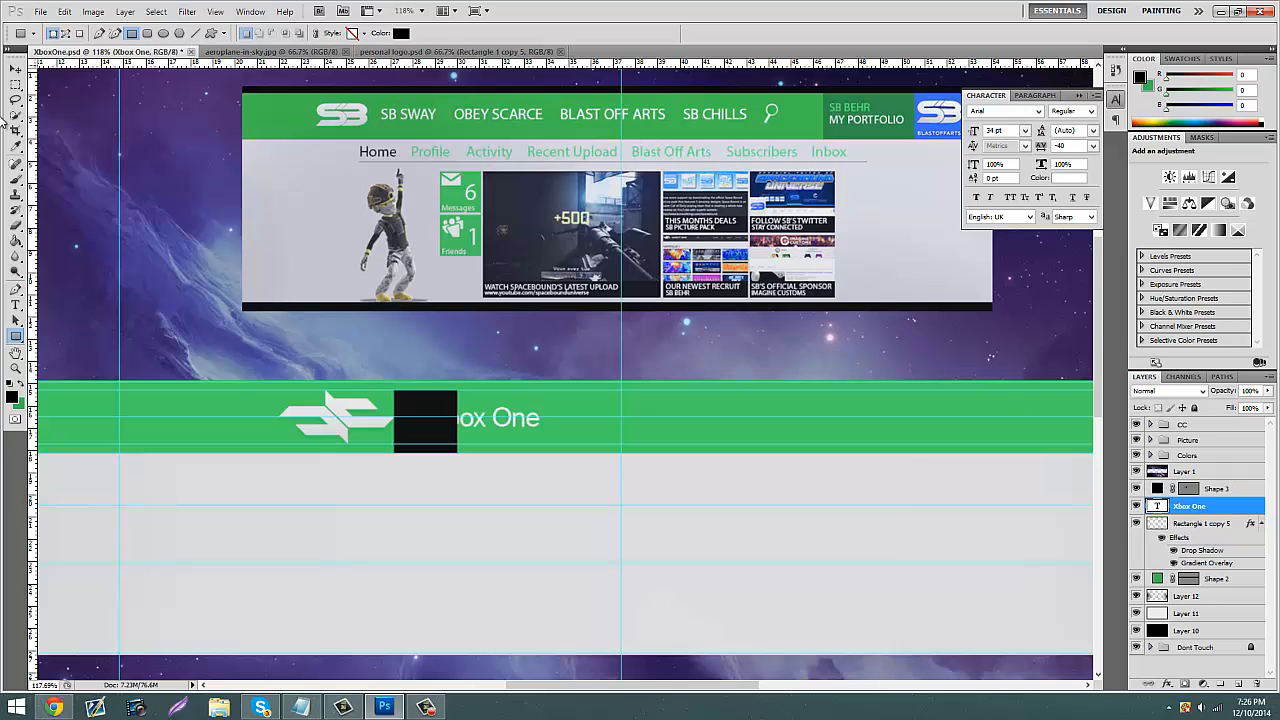
click(15, 69)
drag(490, 368, 527, 365)
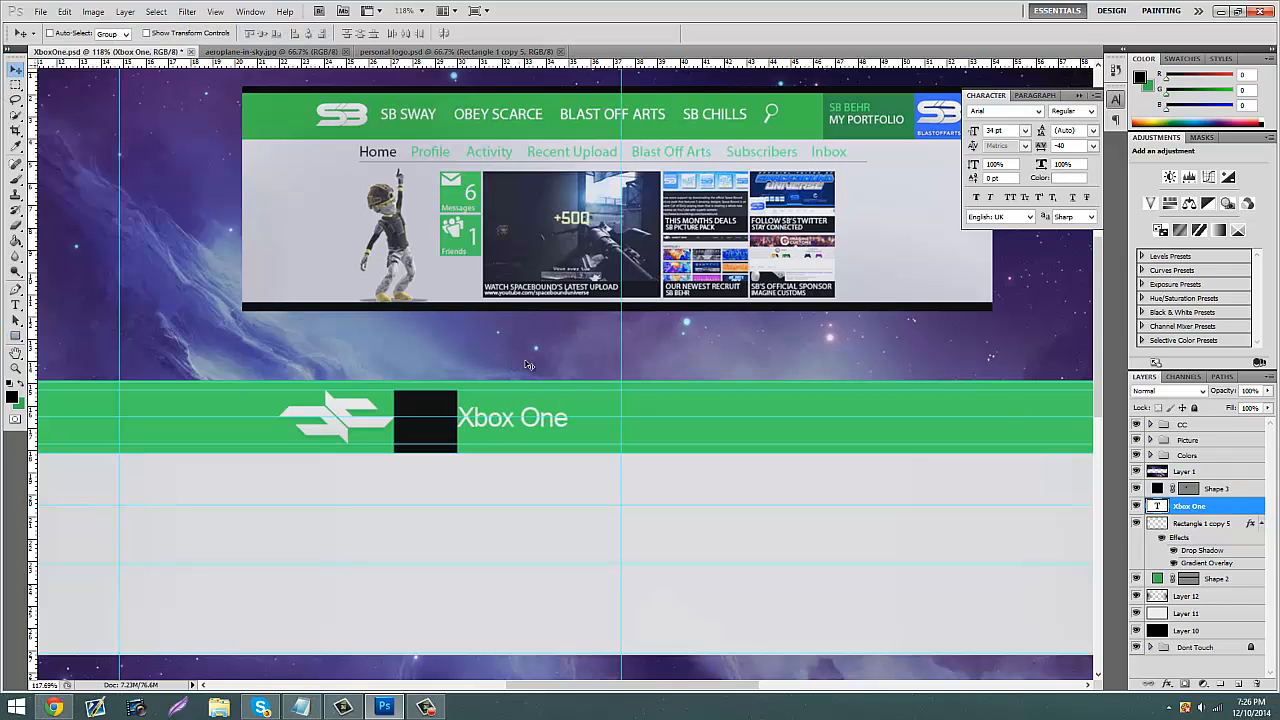
click(1220, 490)
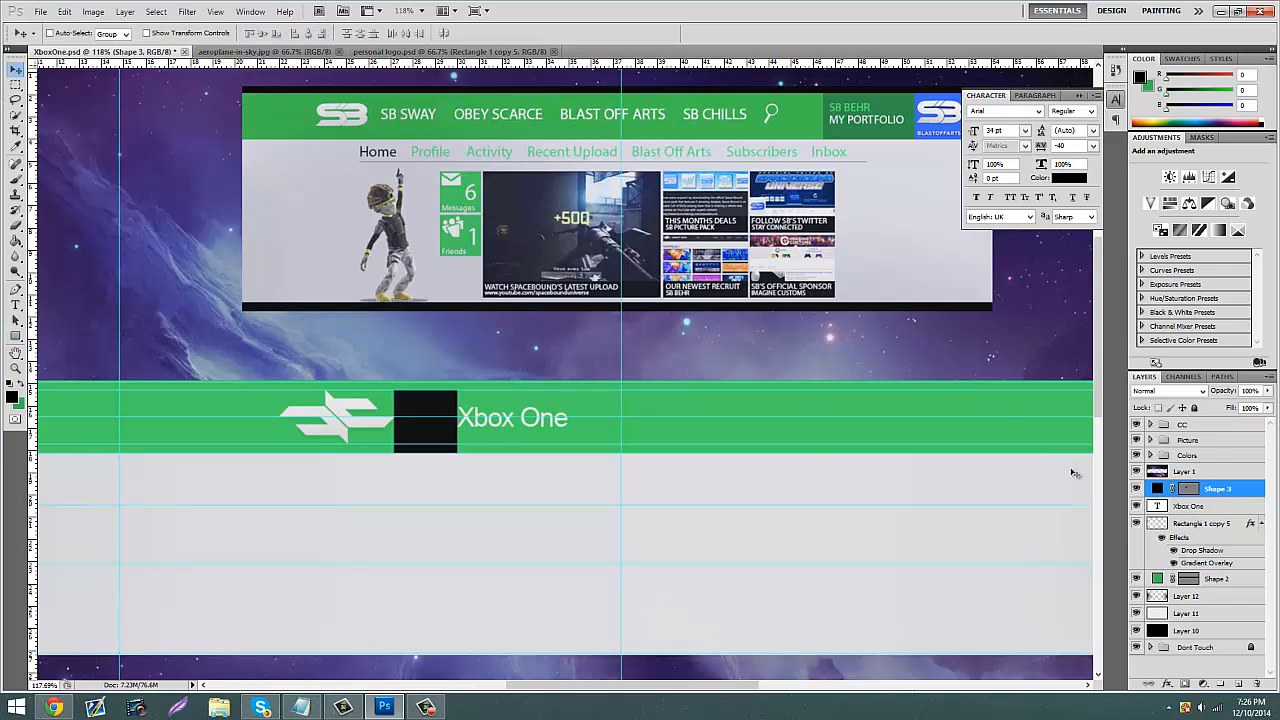
drag(425, 420, 598, 420)
Step: Add a new text layer reading "YouTube" in the grey area below the green bar
click(15, 304)
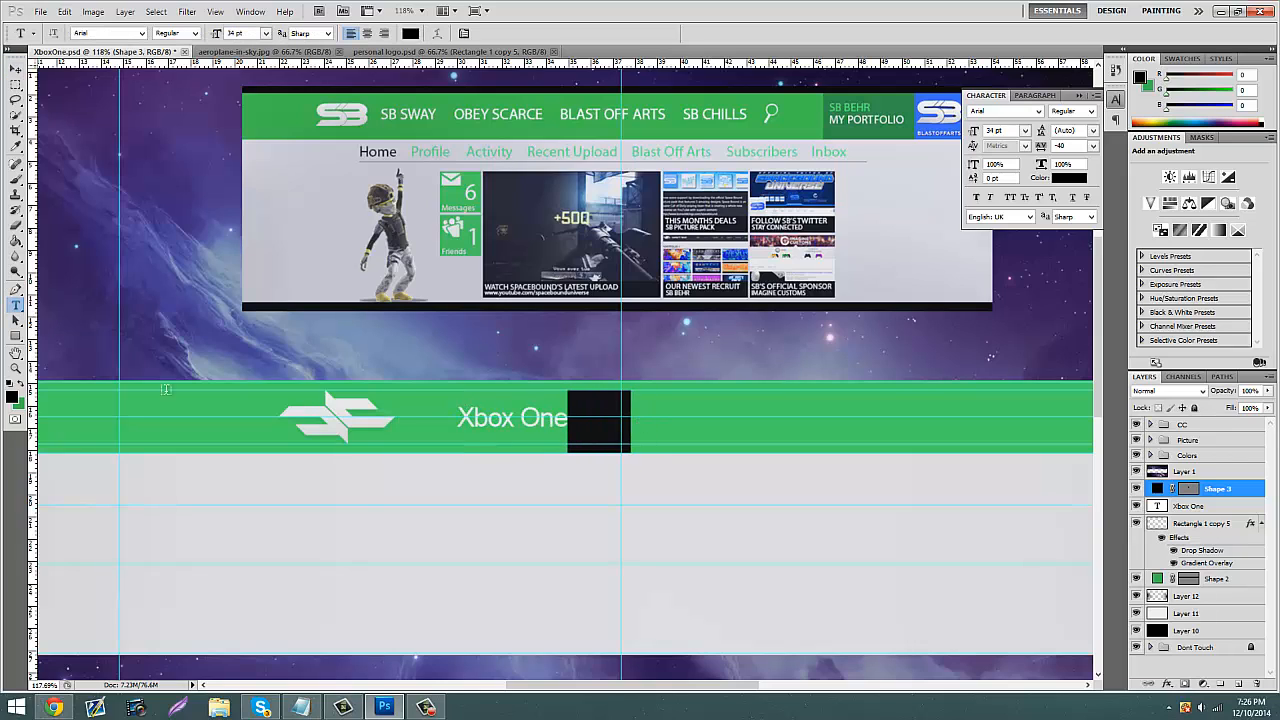
click(432, 494)
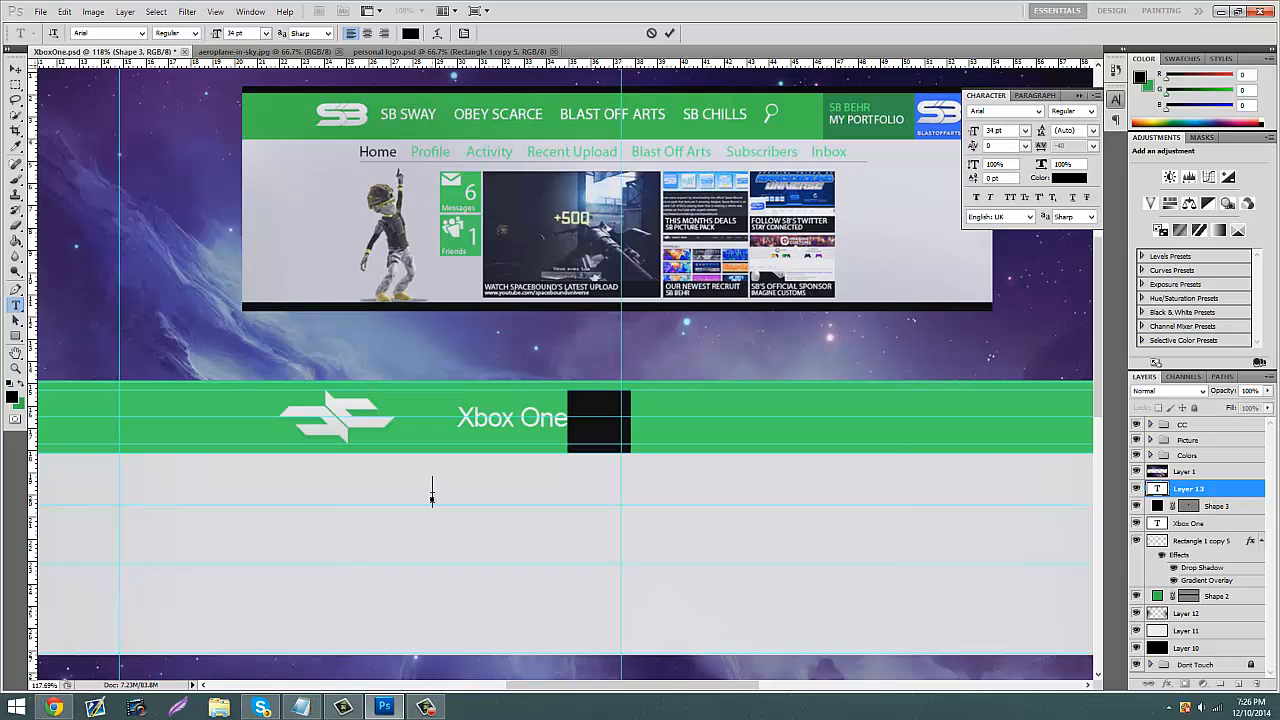
text(YOUTUBE)
key(BackSpace)
key(BackSpace)
key(BackSpace)
key(BackSpace)
key(BackSpace)
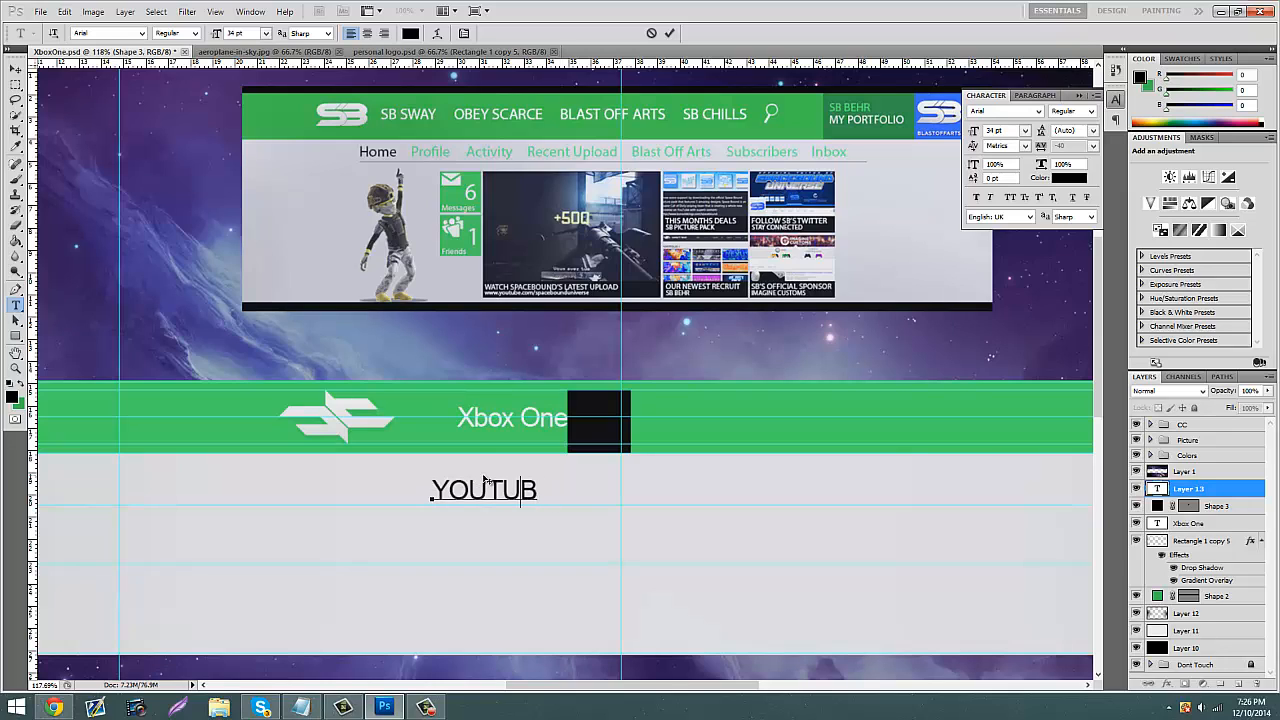
text(ou Tube)
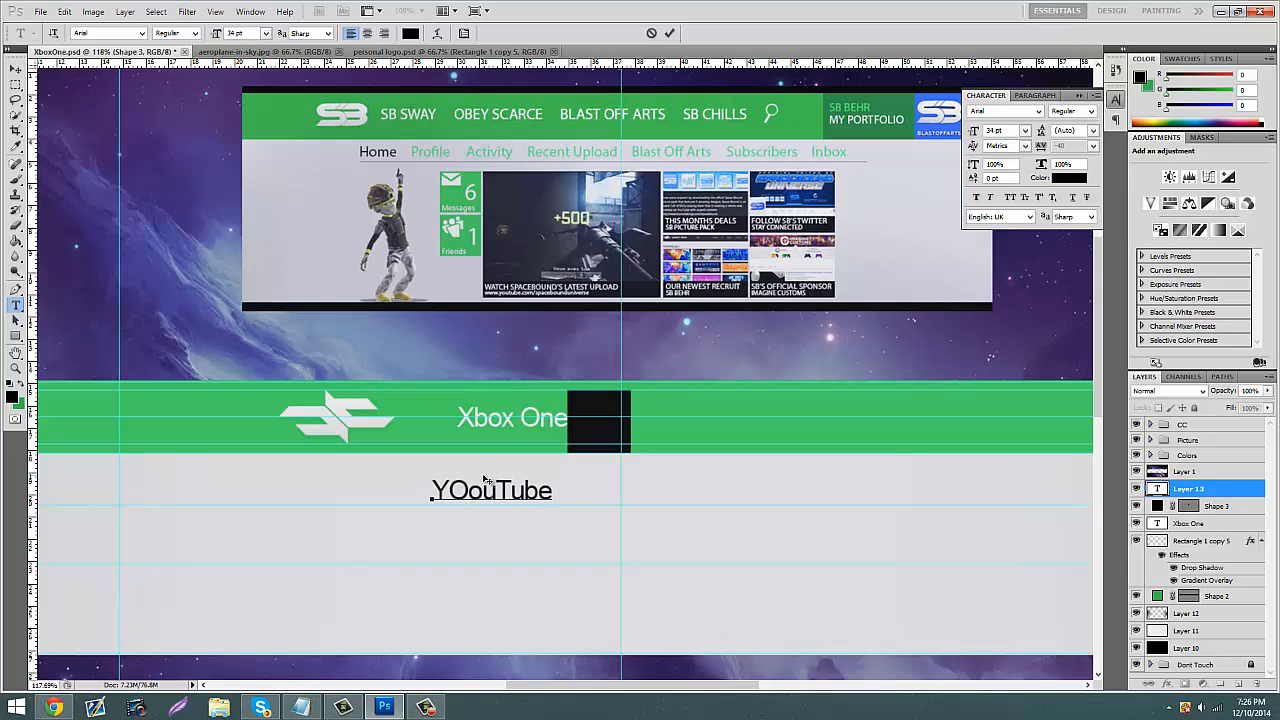
key(BackSpace)
key(BackSpace)
key(BackSpace)
key(BackSpace)
key(BackSpace)
key(BackSpace)
key(BackSpace)
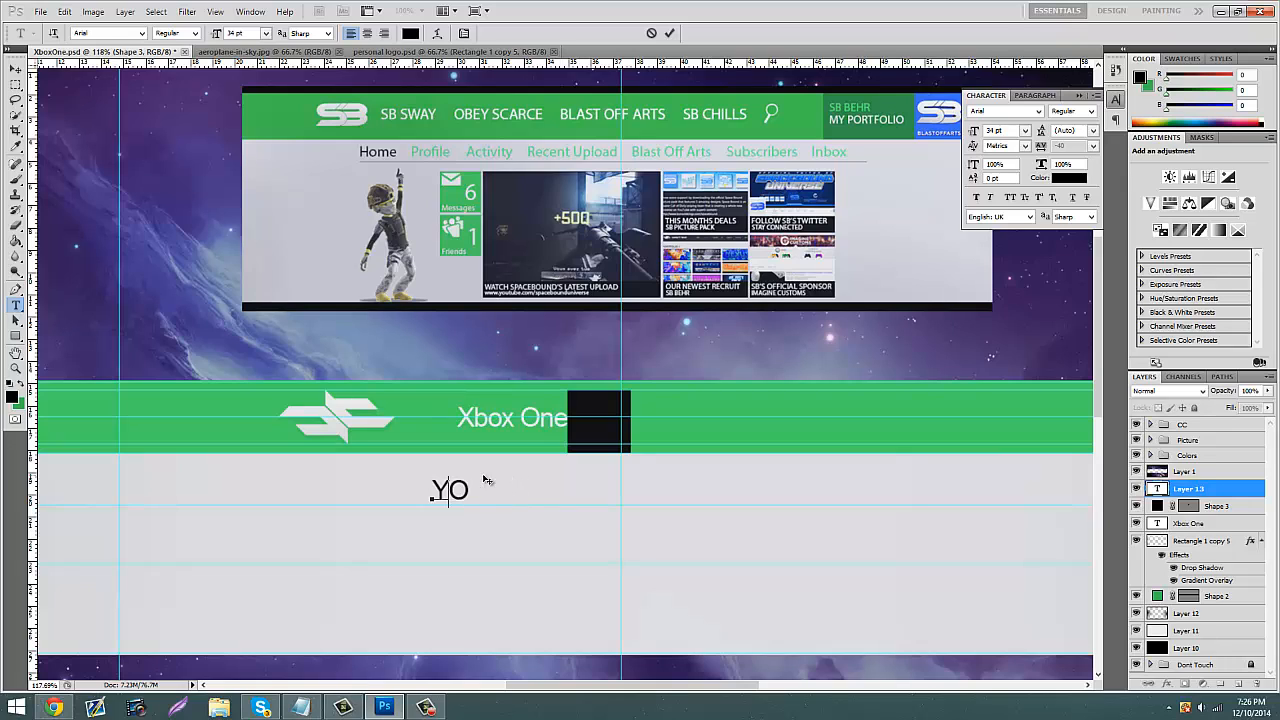
key(BackSpace)
text(ouTube)
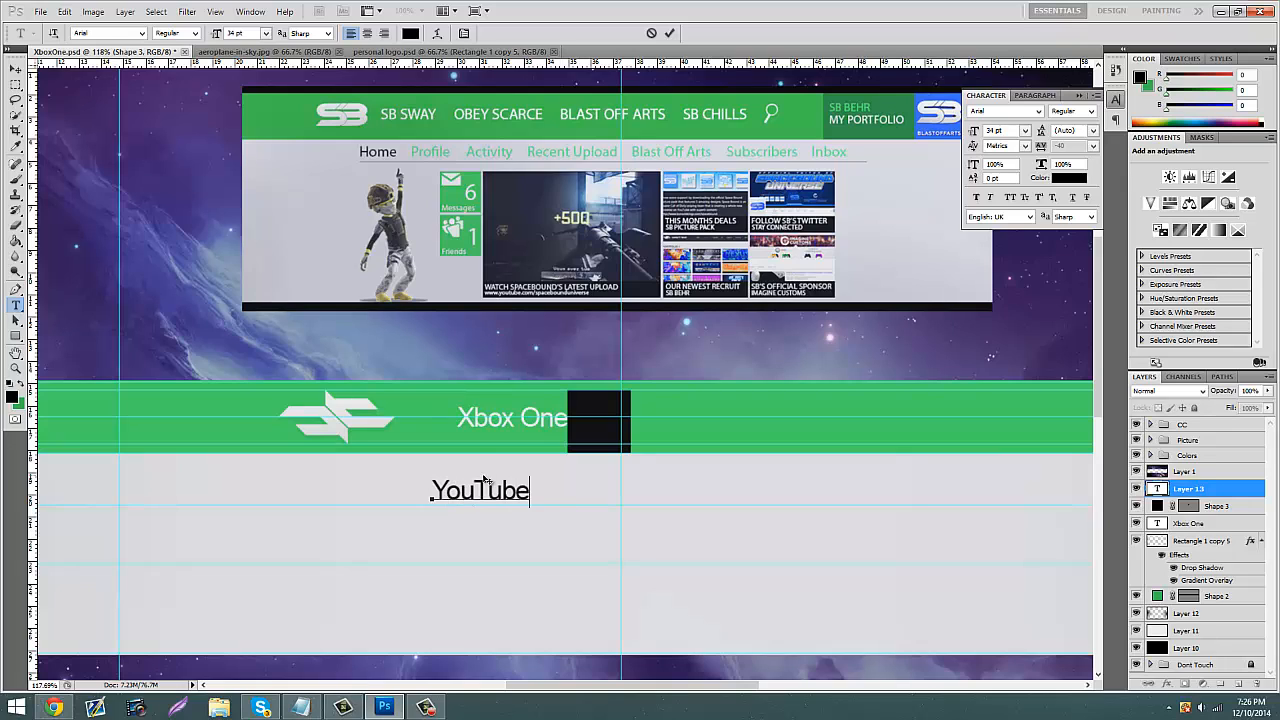
Step: Recolour the "YouTube" text white and move it into the green bar, against the black spacer's right edge
drag(531, 471, 277, 500)
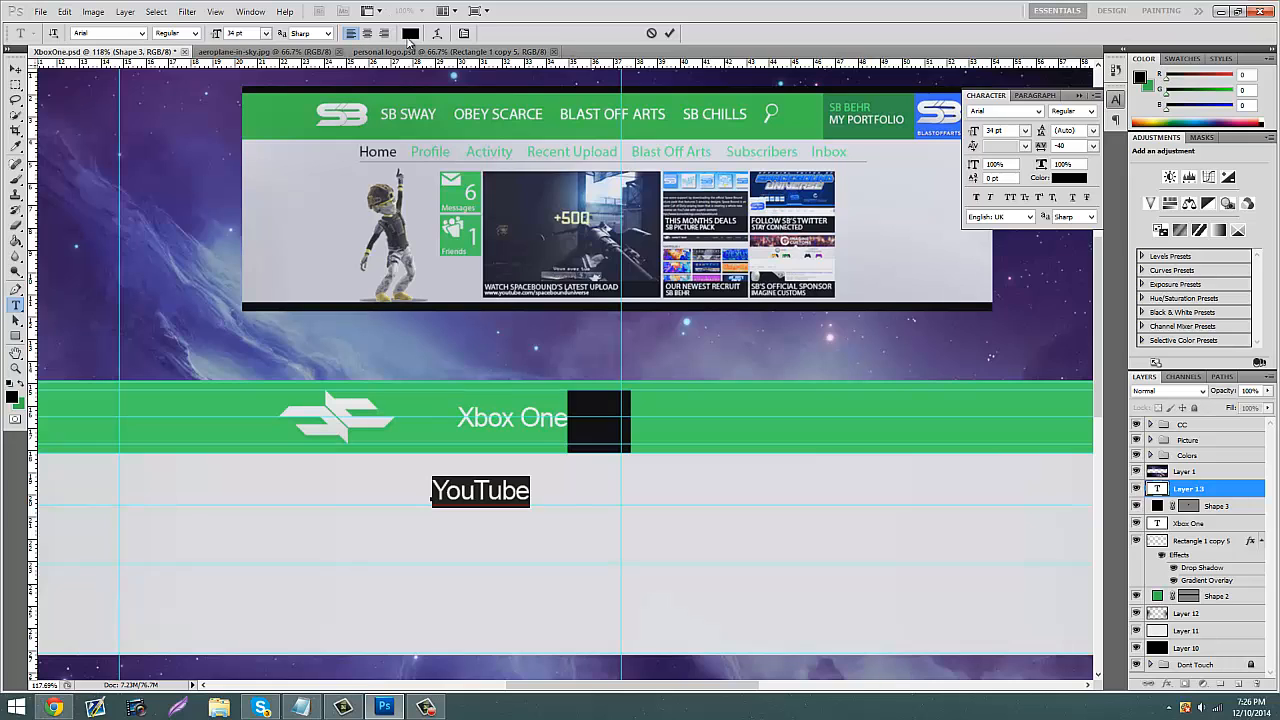
click(410, 35)
click(470, 188)
click(753, 184)
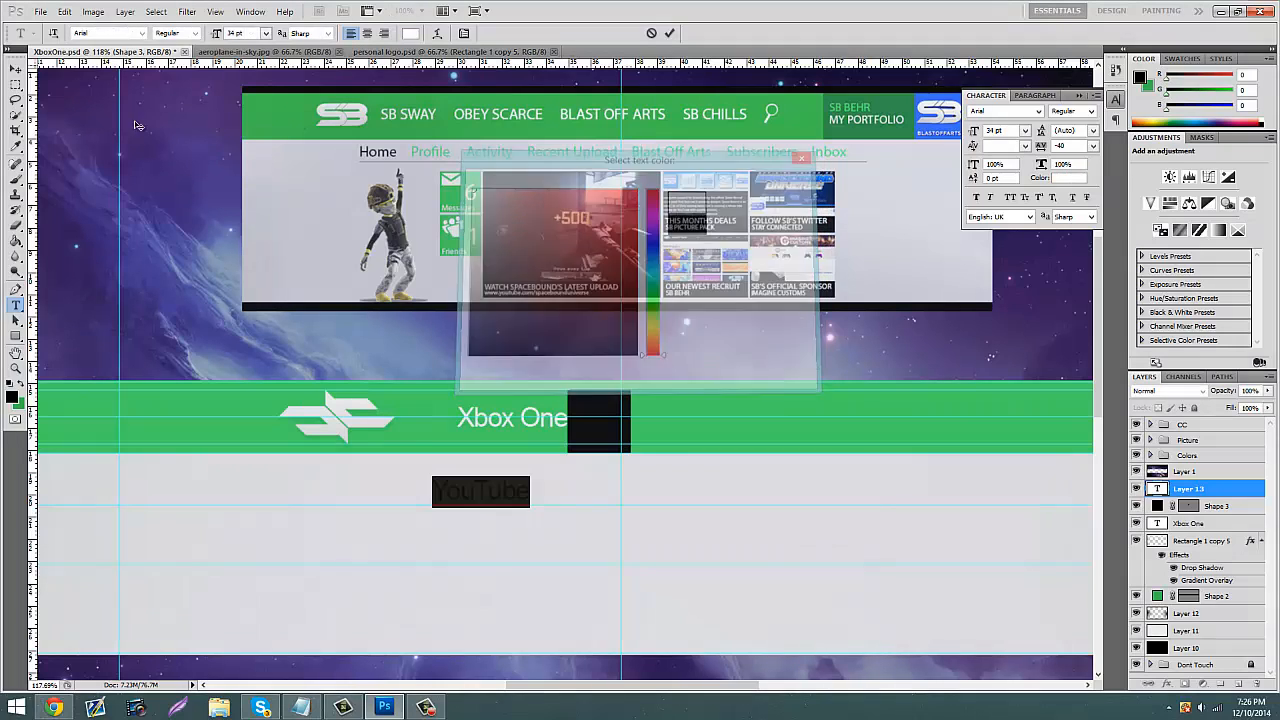
click(16, 70)
drag(504, 494, 772, 433)
Step: Move the black spacer to the right end of "YouTube" and narrow it to about 62% of its width
click(1207, 505)
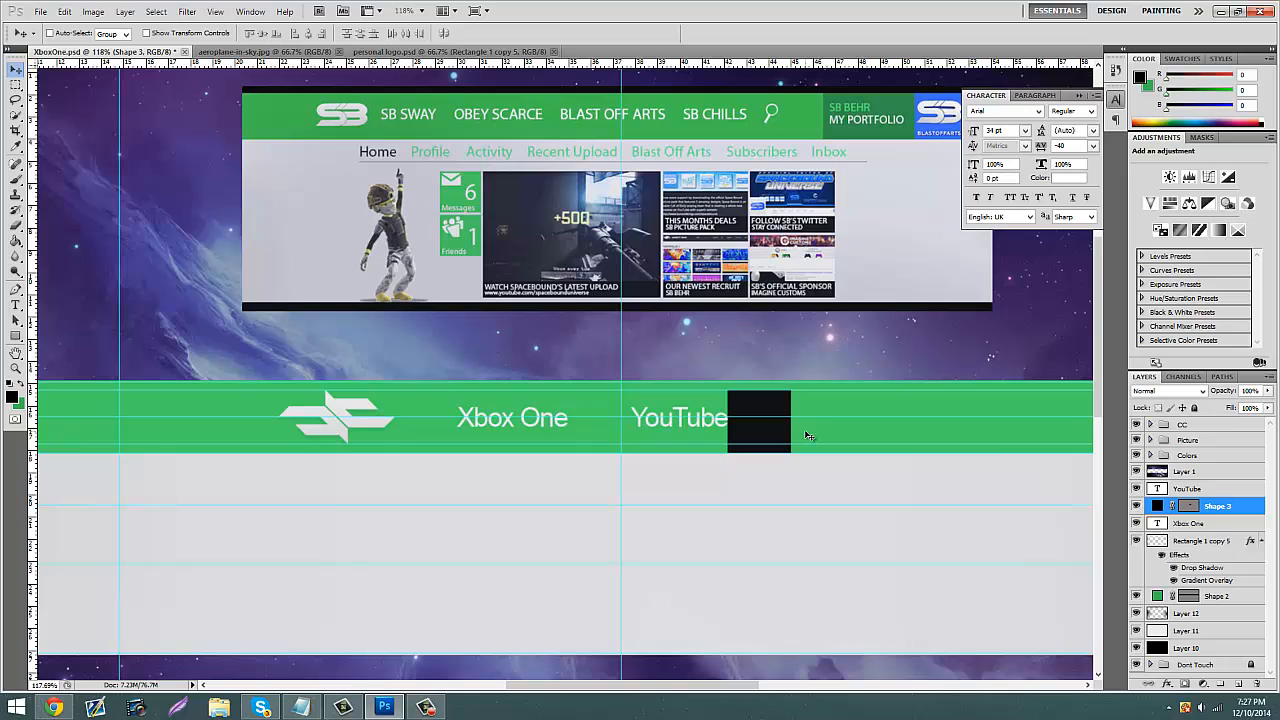
key(ctrl+t)
drag(792, 424, 768, 423)
click(15, 68)
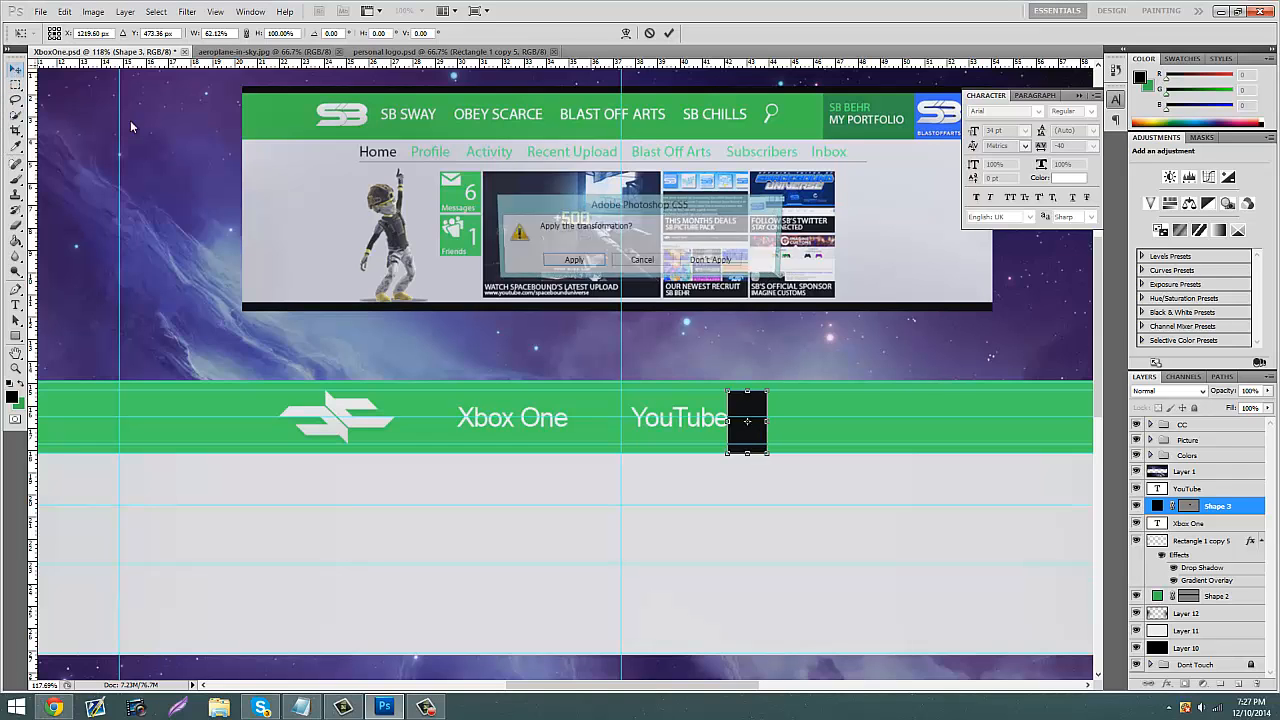
click(571, 261)
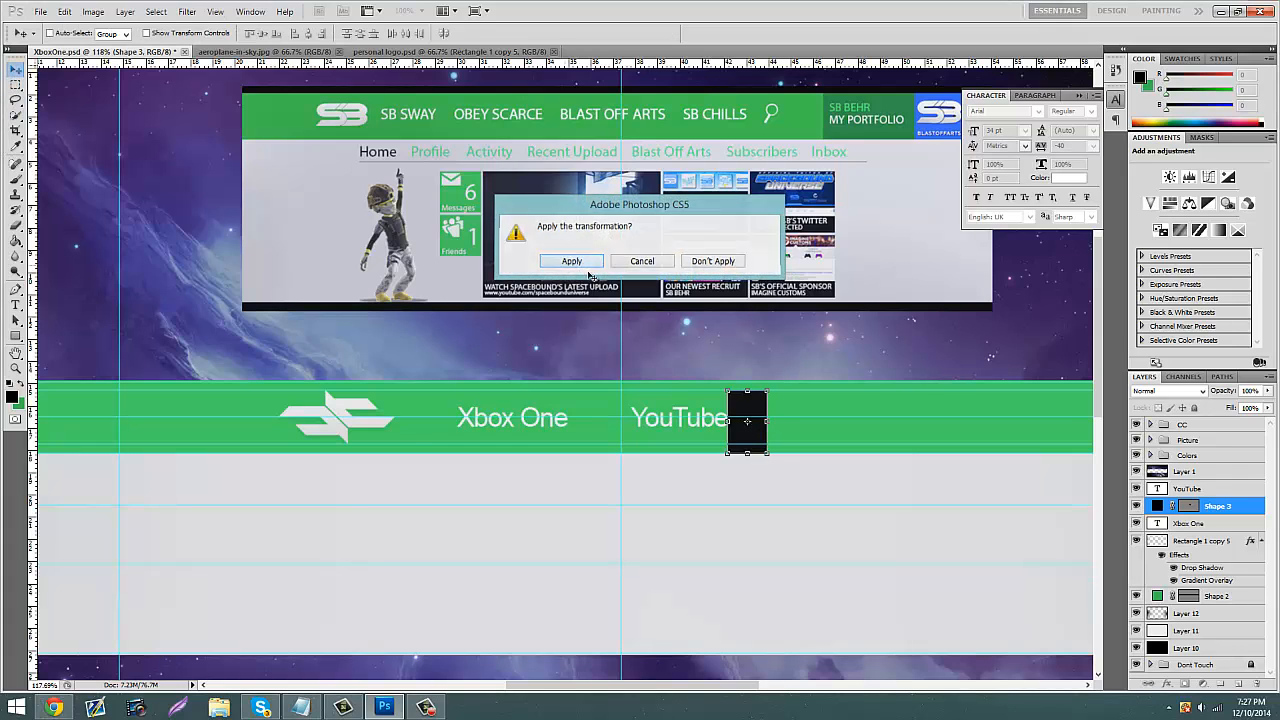
Step: Place the narrowed spacer against the logo's right edge and move the "Xbox One" text left to meet it
drag(780, 350, 445, 348)
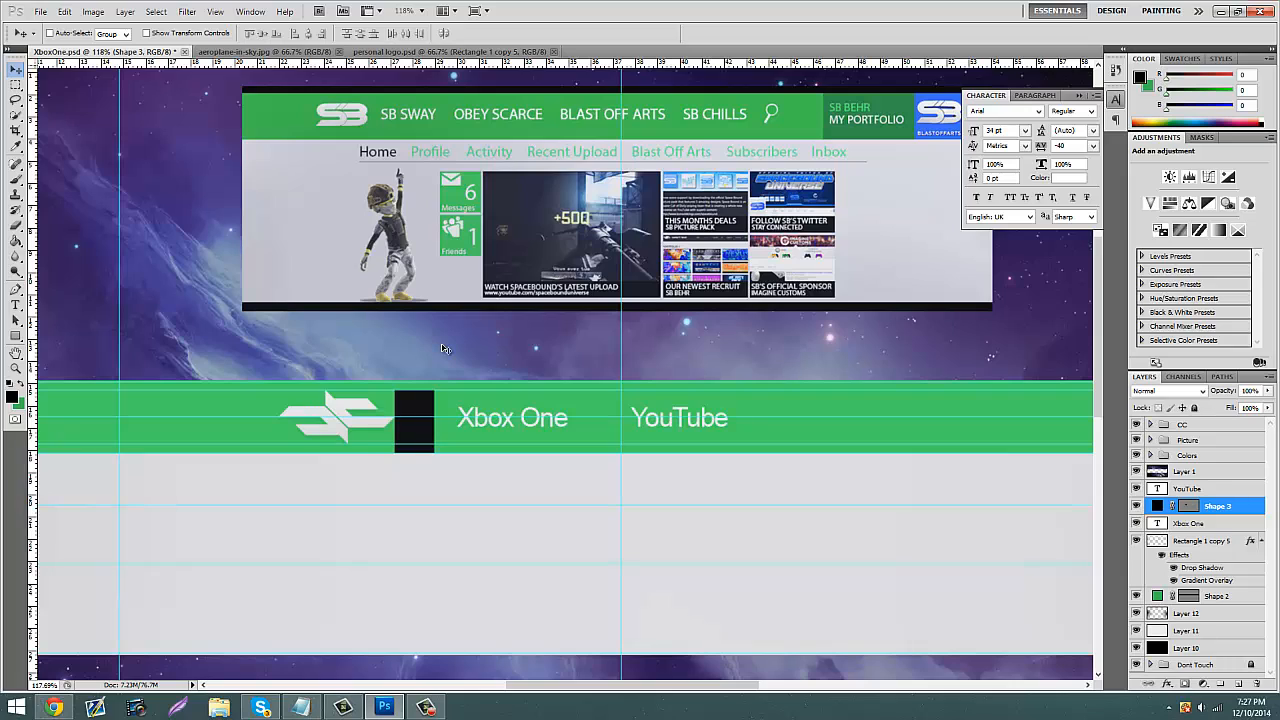
click(1195, 523)
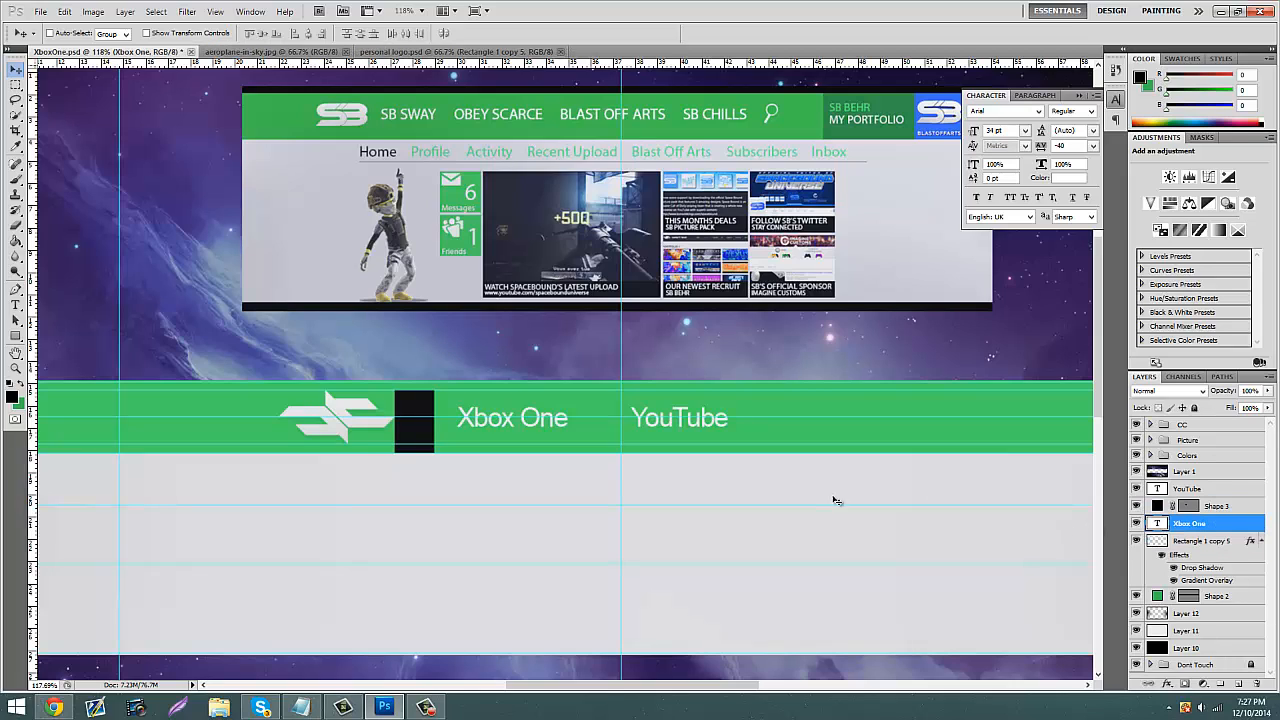
drag(599, 431, 585, 432)
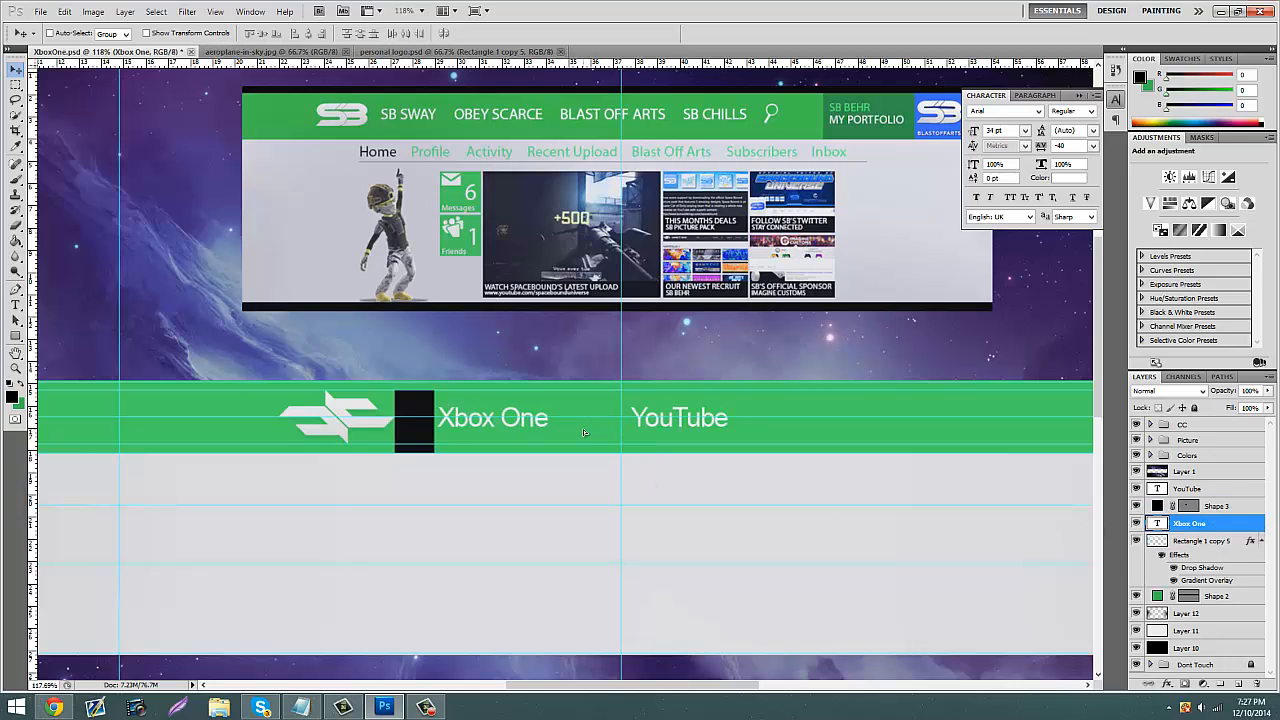
Step: Position "YouTube" one spacer width after "Xbox One", and shift the spacer to the right end of "YouTube"
click(1200, 507)
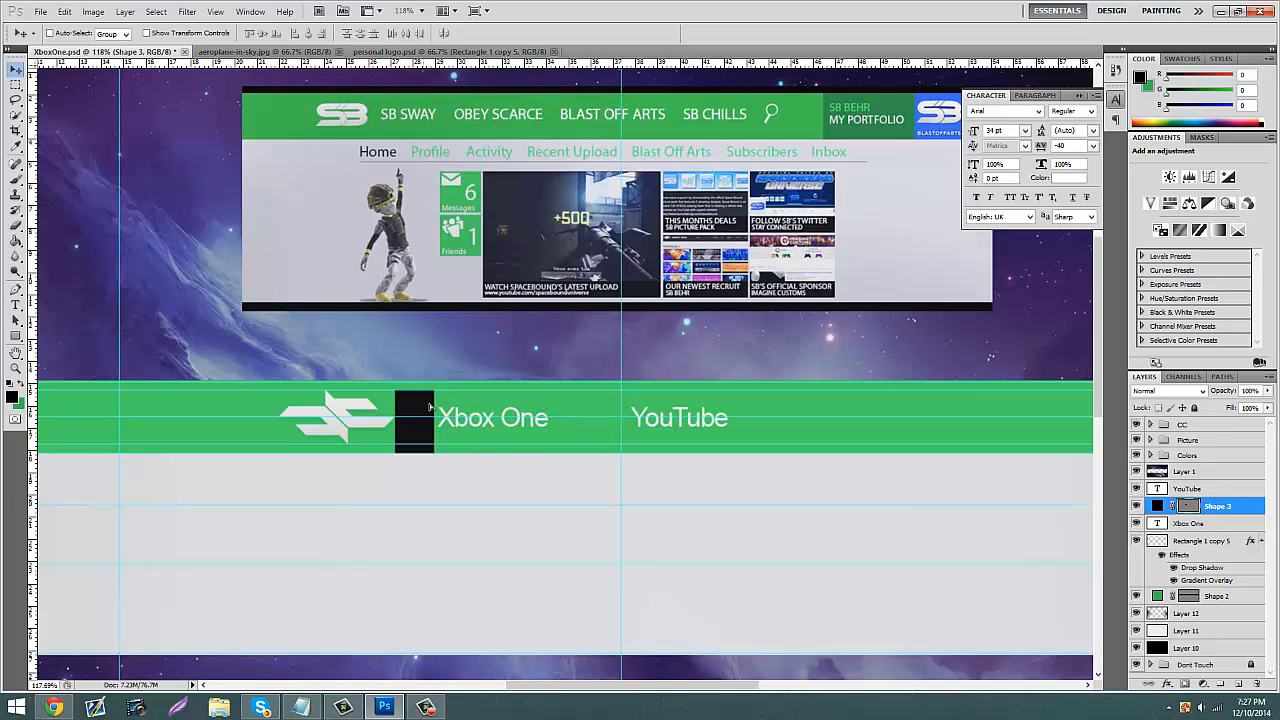
drag(430, 407, 578, 429)
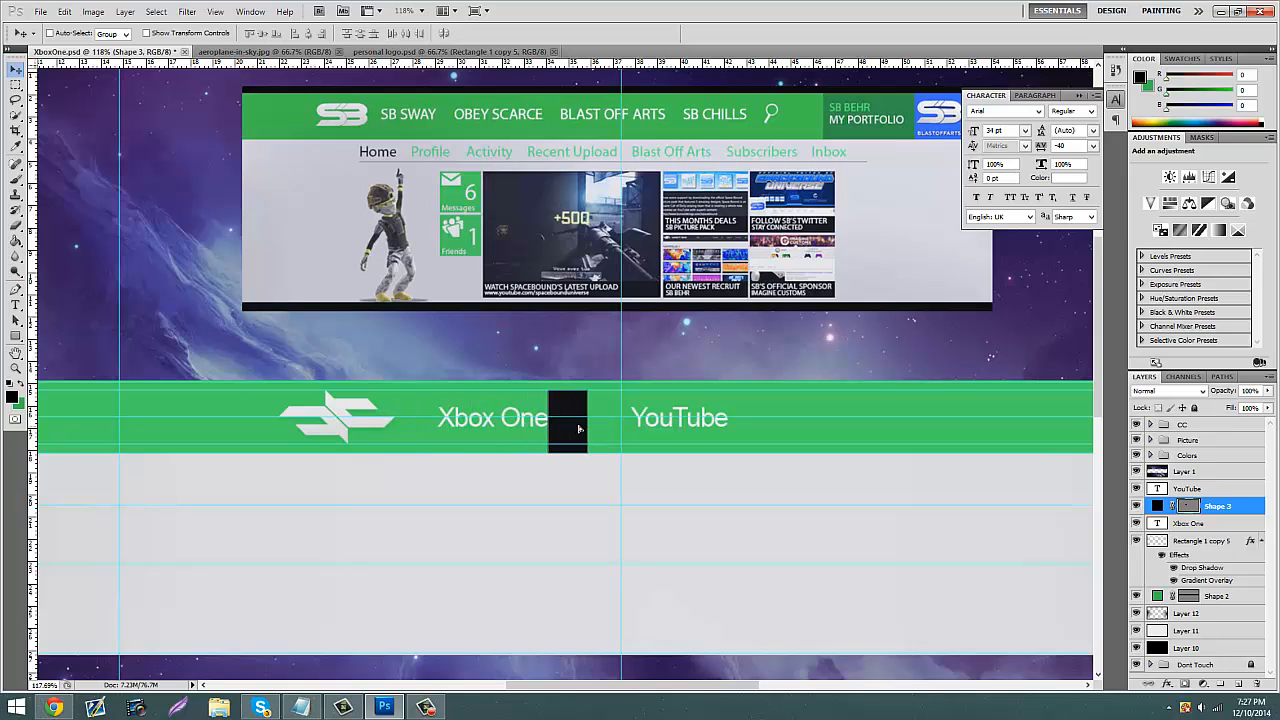
click(1182, 490)
drag(690, 427, 665, 427)
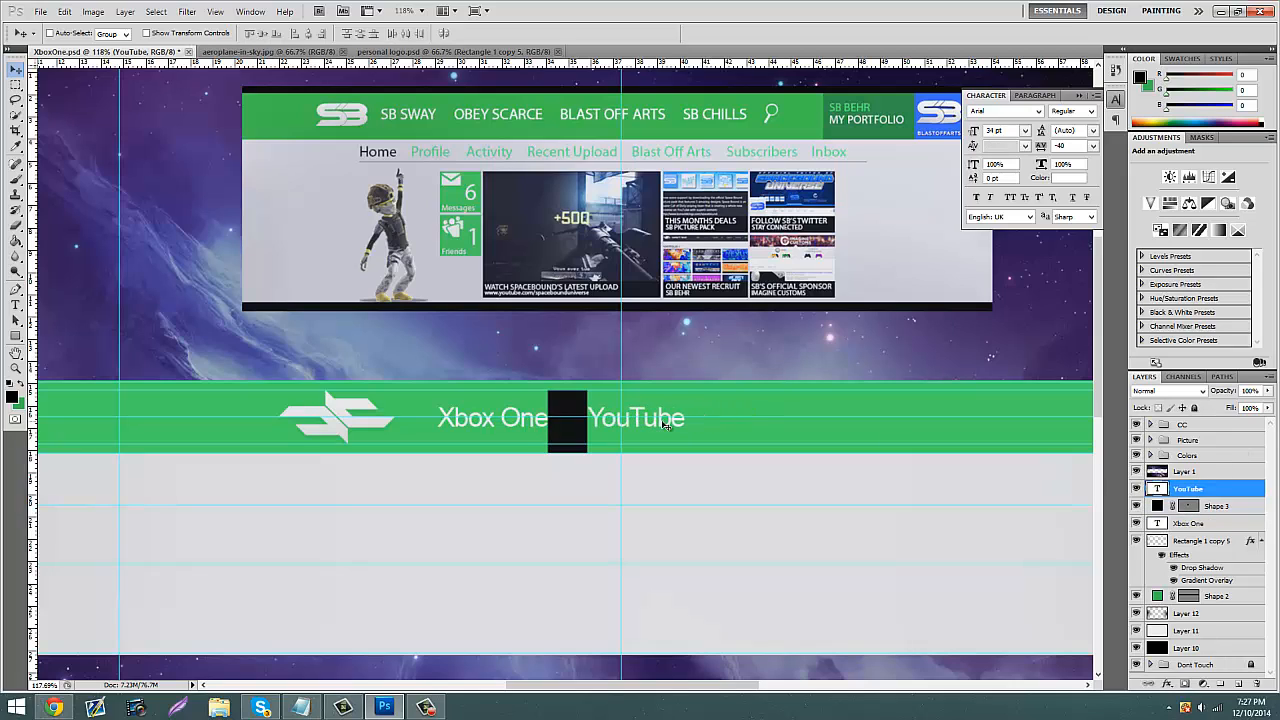
click(1215, 506)
drag(572, 440, 707, 443)
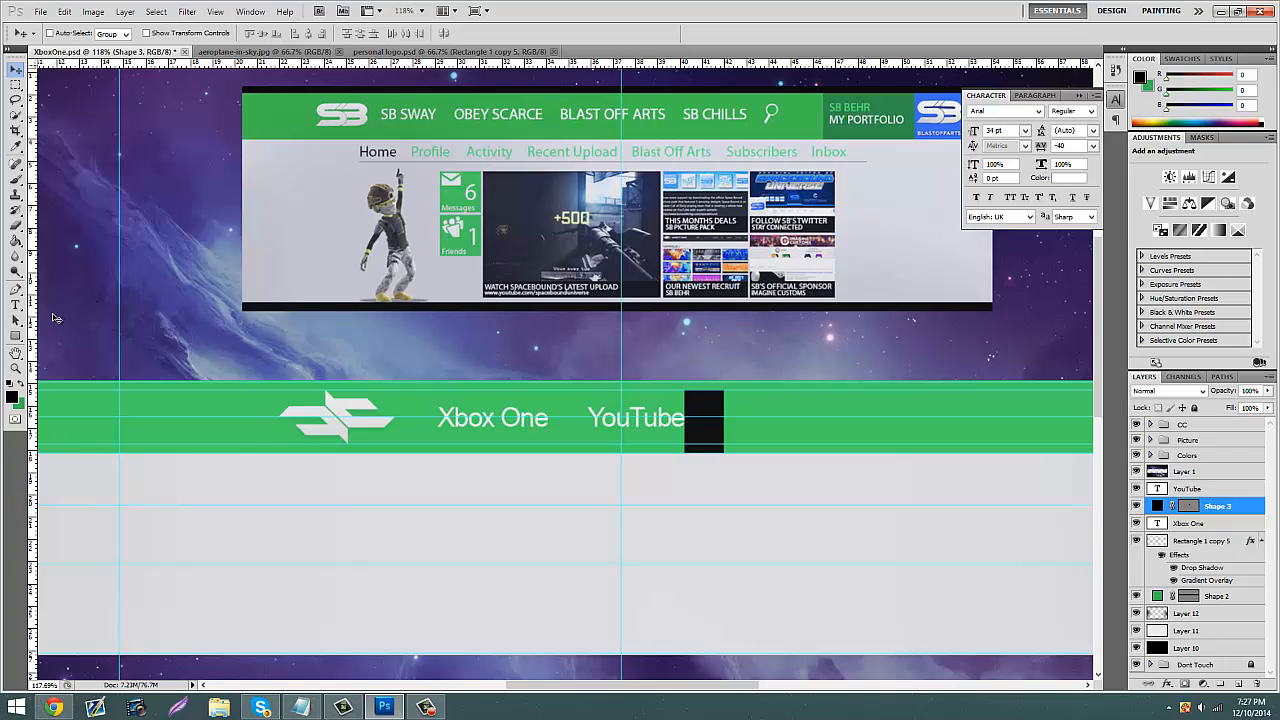
Step: Add the text "Portfolio" below the green bar and move it into the bar beside the black spacer
key(t)
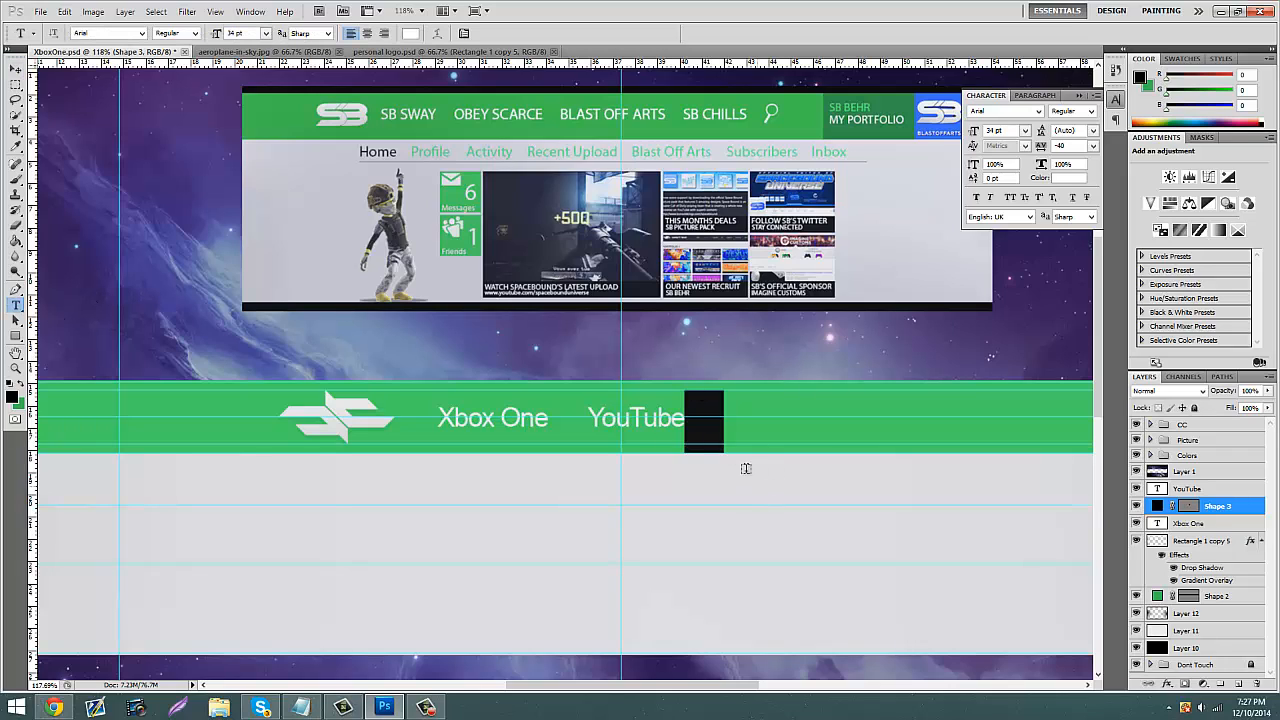
click(698, 491)
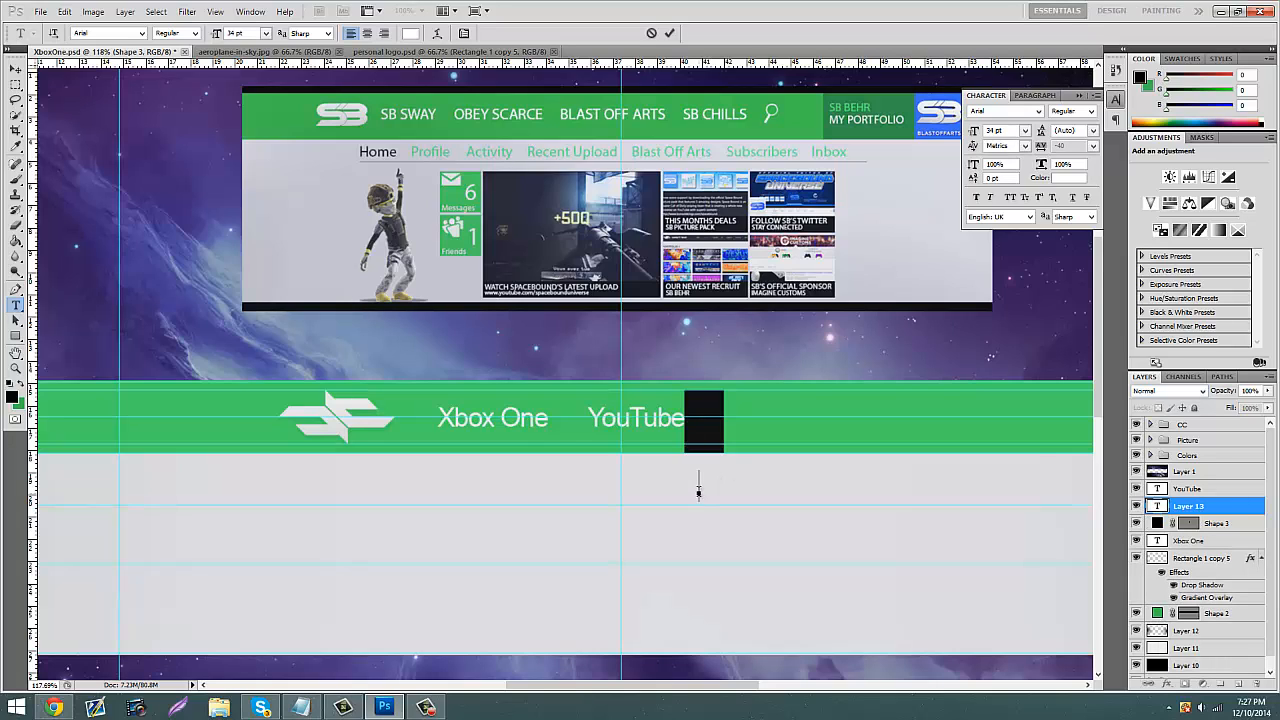
text(Portfolio)
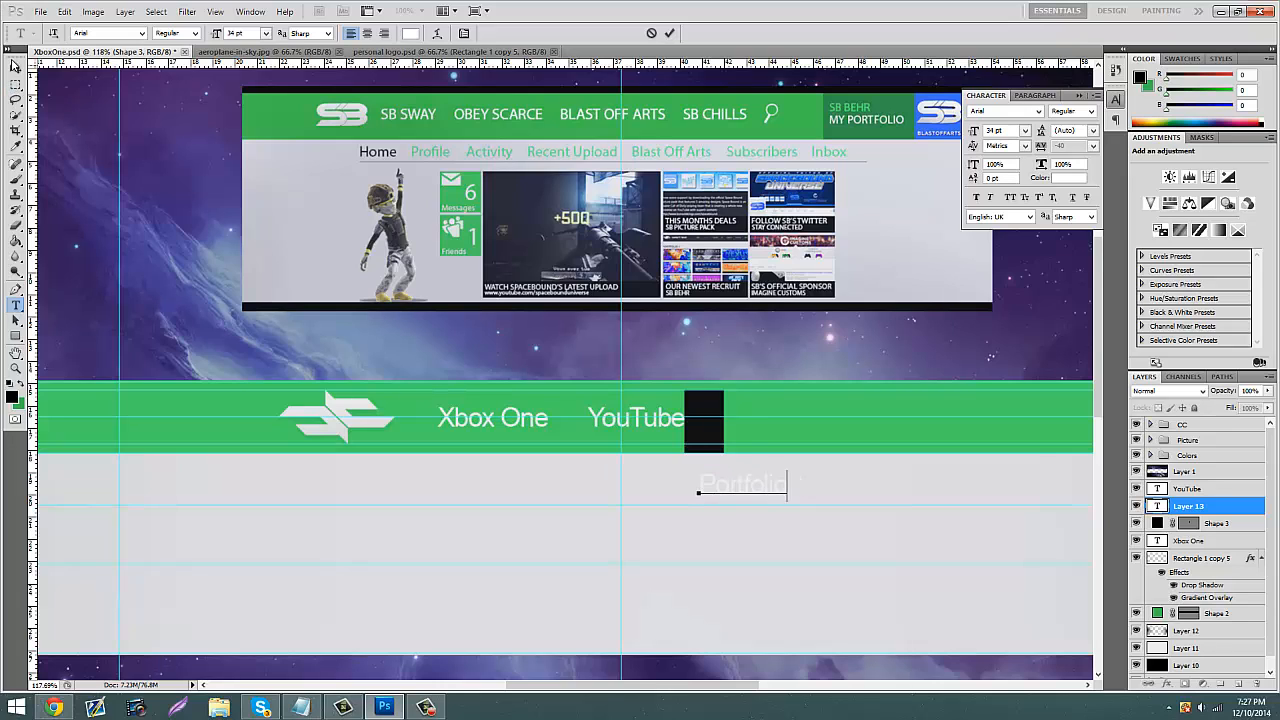
click(15, 68)
drag(773, 491, 769, 418)
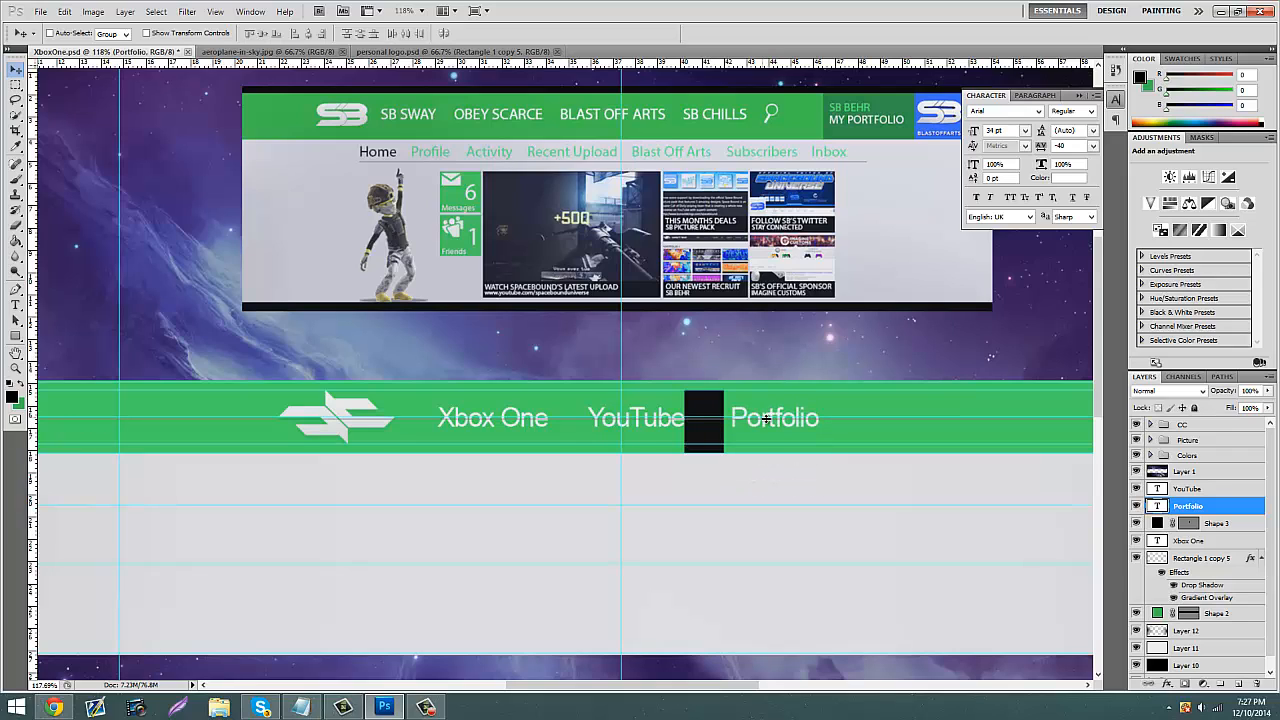
Step: Nudge "Portfolio" left against the black spacer's right edge, and shift the spacer to the right end of "Portfolio"
key(Left)
key(Left)
key(Left)
key(Left)
key(Left)
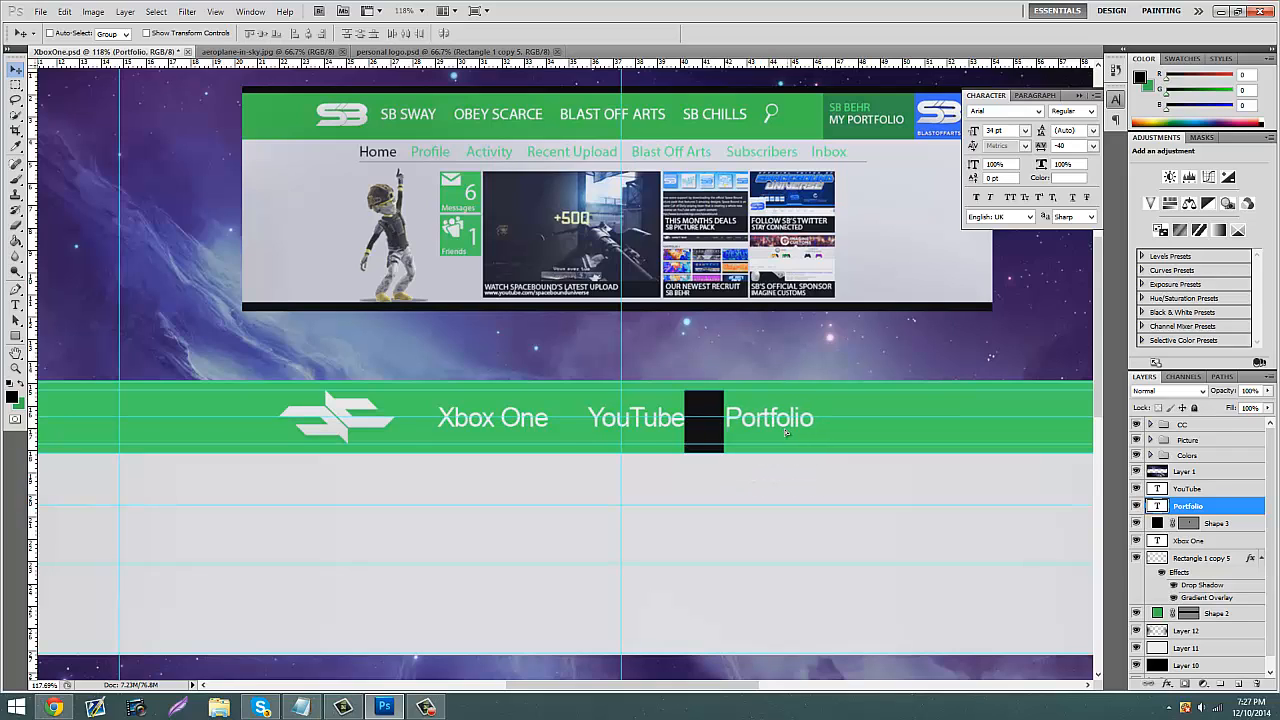
key(Left)
key(Left)
key(Left)
click(1214, 523)
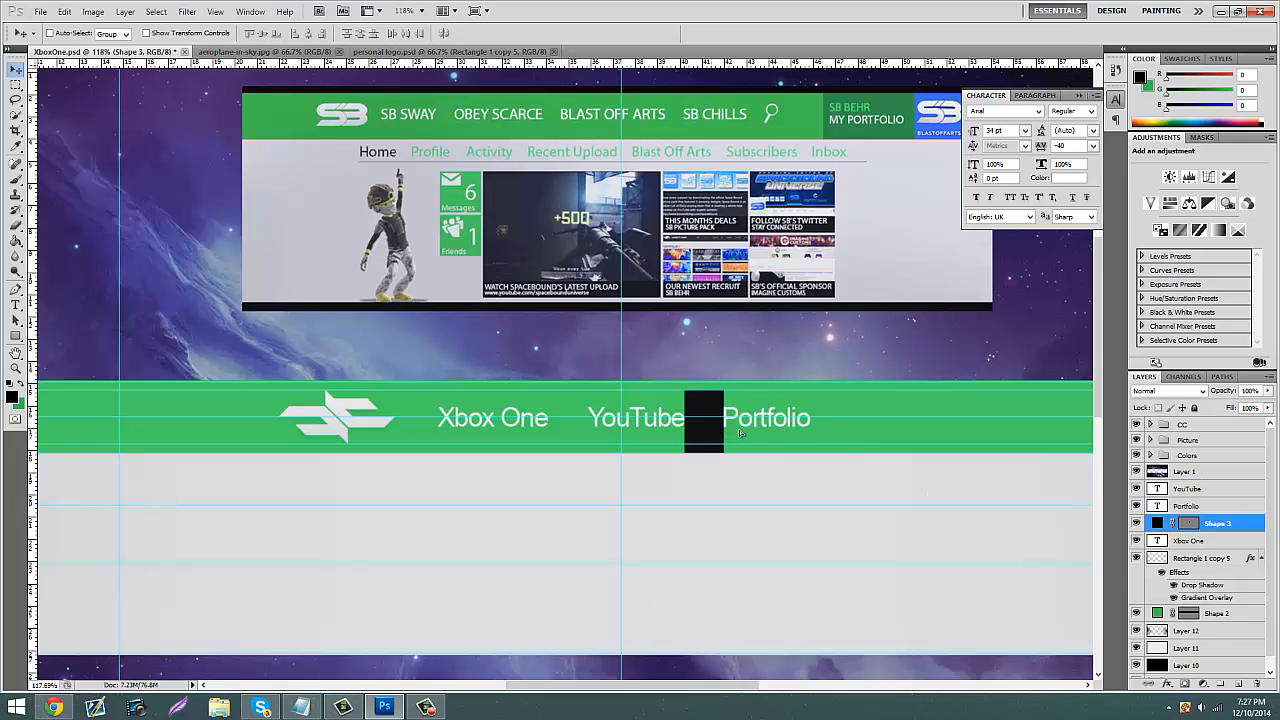
drag(739, 433, 839, 438)
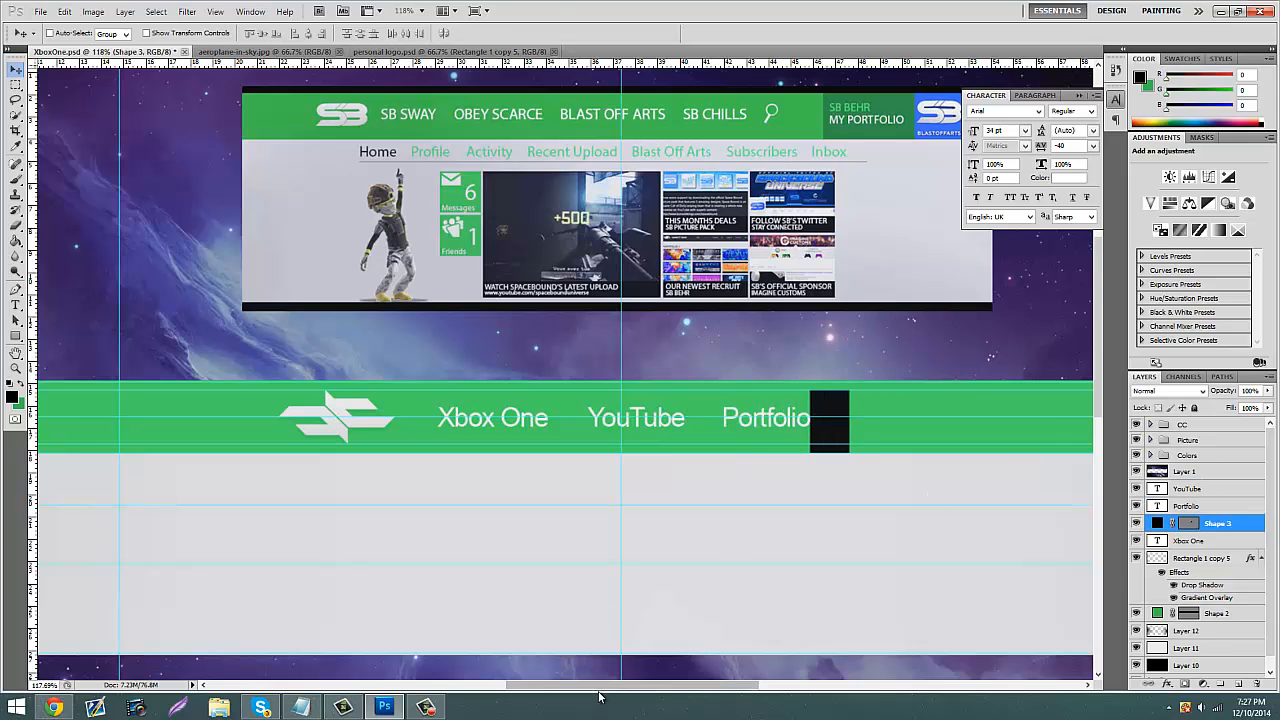
Step: Add the text "Tutotrials" and place it in the green bar against the black spacer's right edge
drag(603, 695, 657, 695)
click(15, 304)
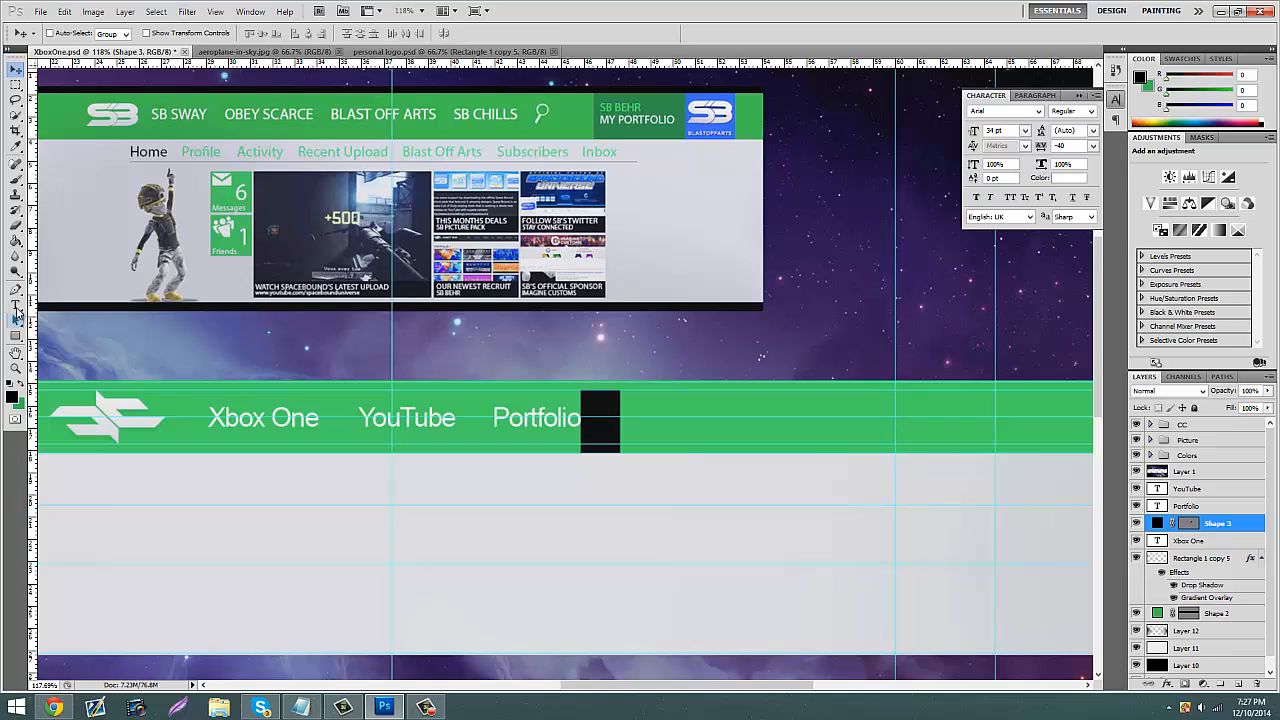
click(437, 553)
text(Tuto)
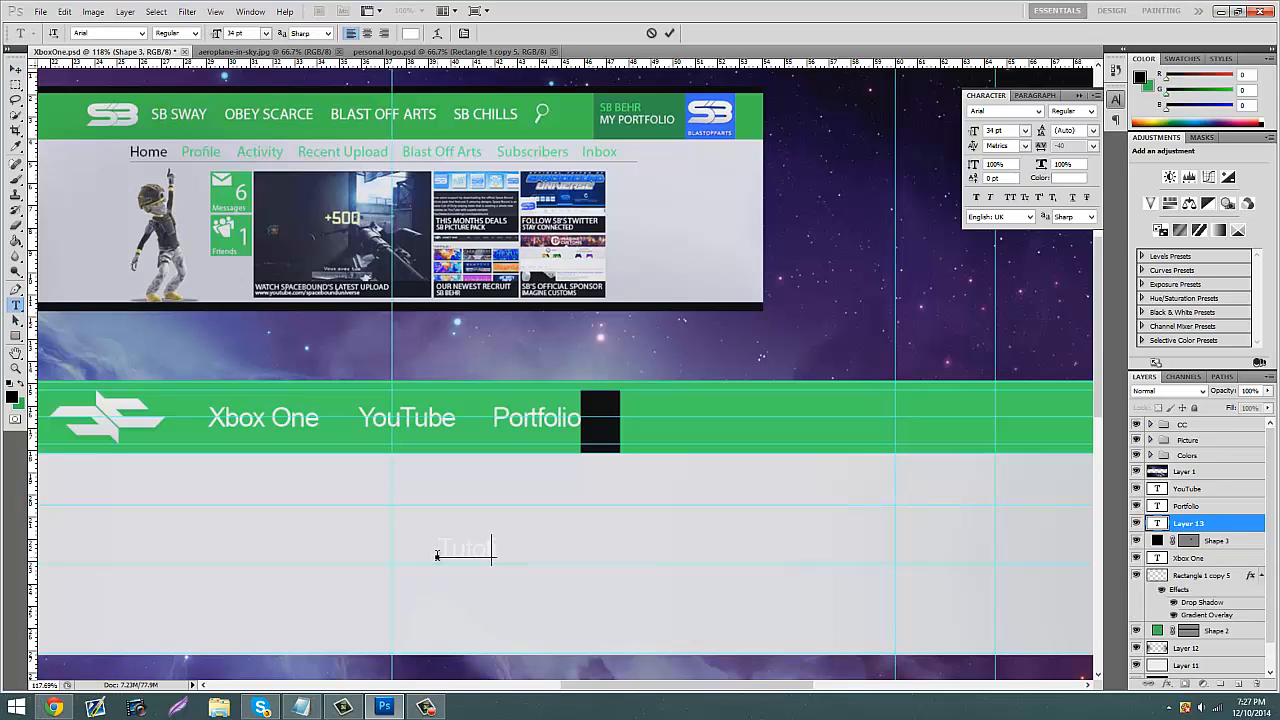
text(rials)
click(18, 69)
drag(520, 486, 661, 428)
Step: Move the black spacer out of the green bar, hide it, and place its layer above Layer 1
click(1199, 545)
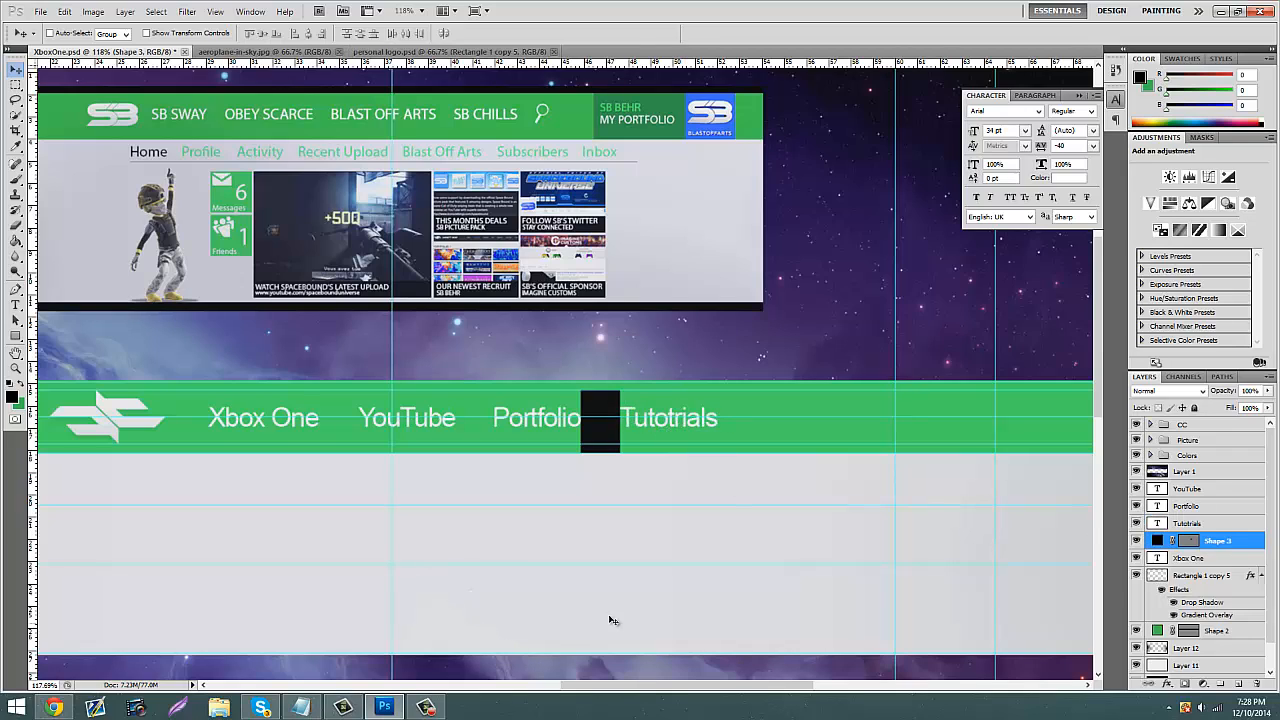
drag(705, 475, 772, 483)
key(Delete)
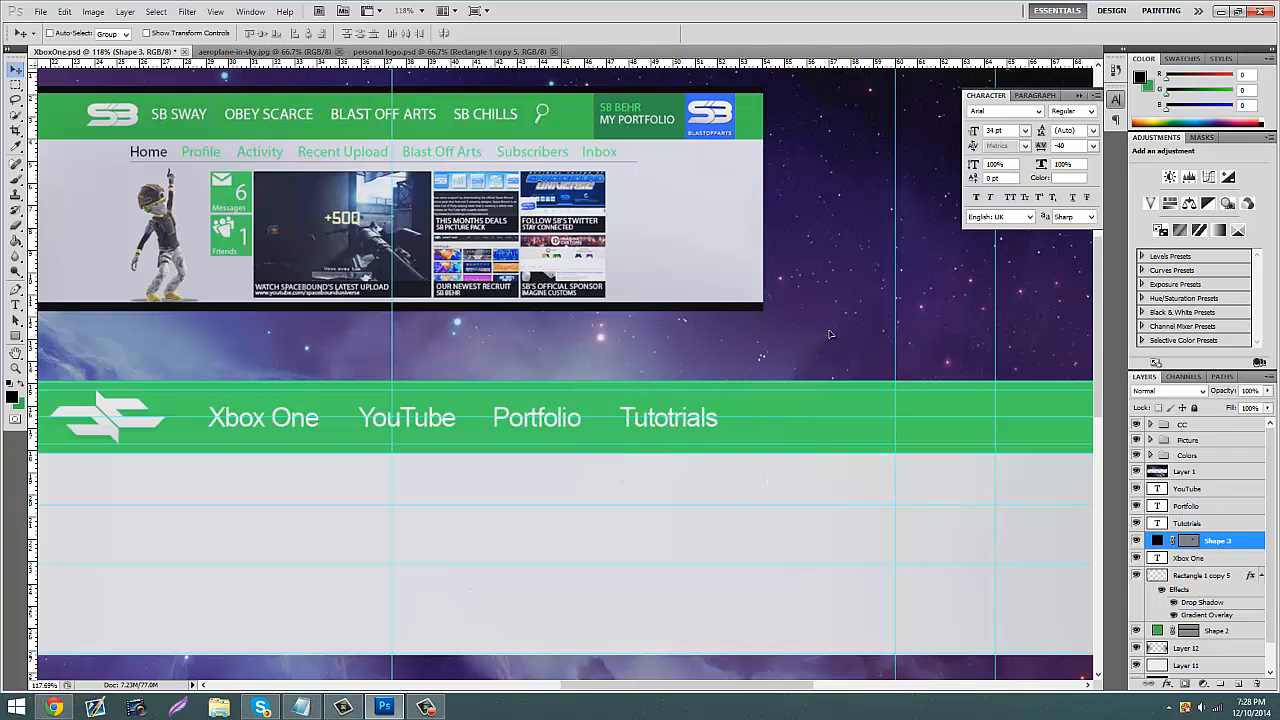
click(1136, 540)
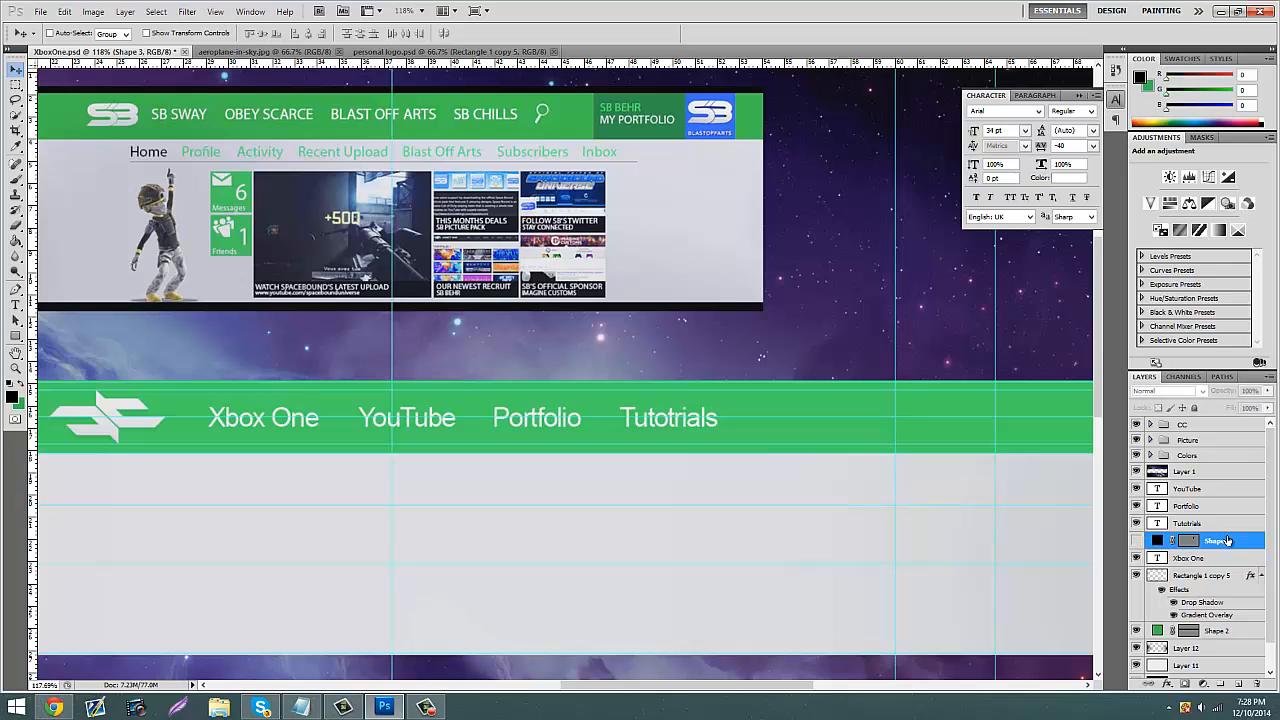
drag(1213, 497, 1211, 463)
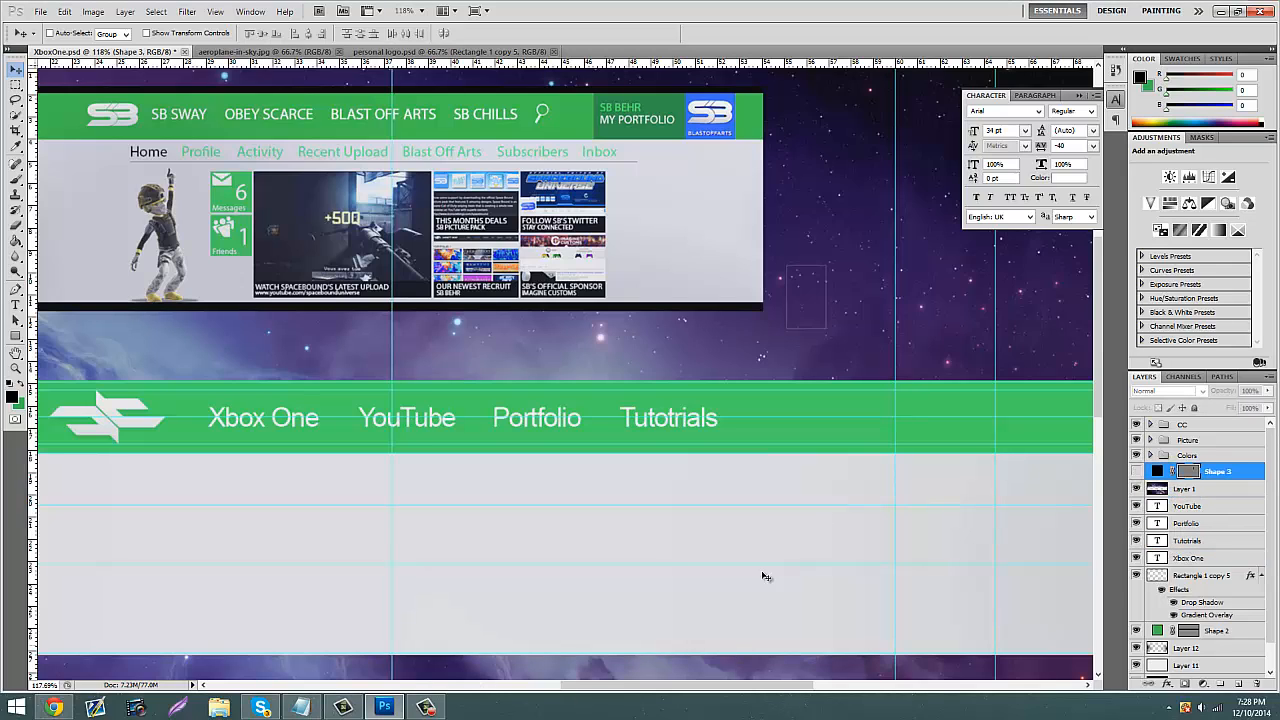
Step: Select the logo and all four menu label layers and shift them together further left in the green bar
click(1207, 494)
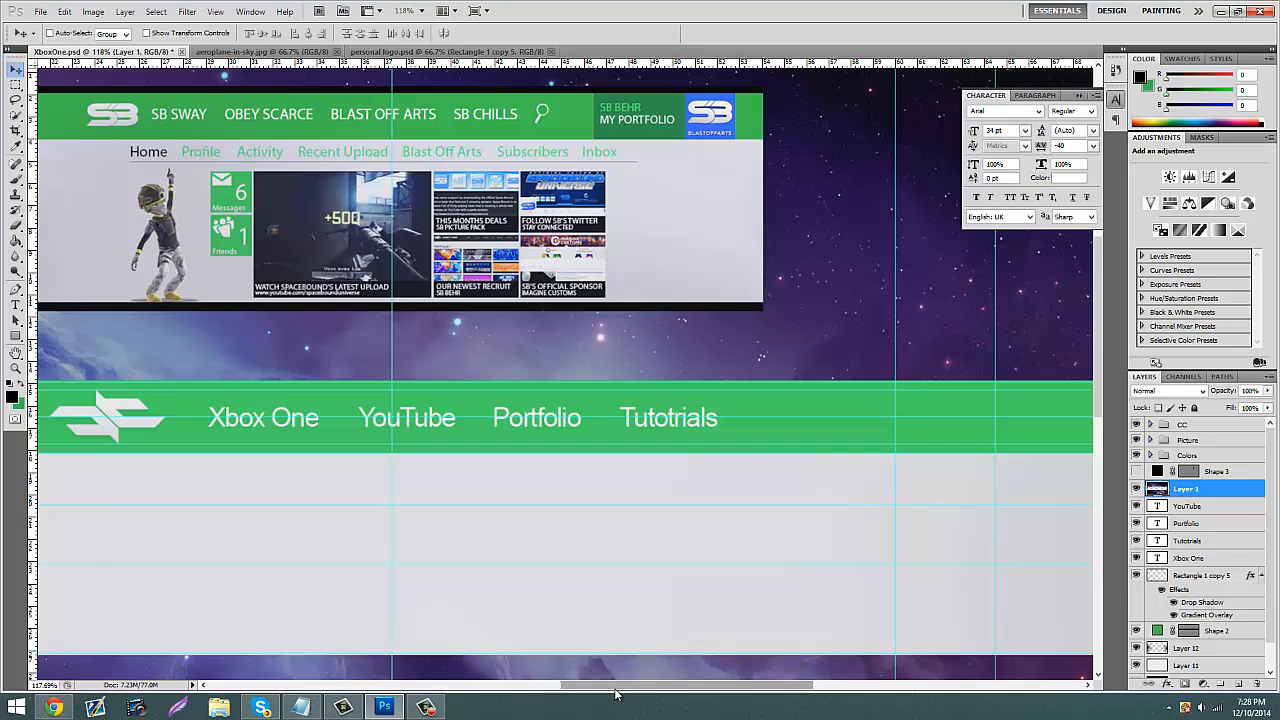
drag(618, 686, 582, 686)
click(1188, 578)
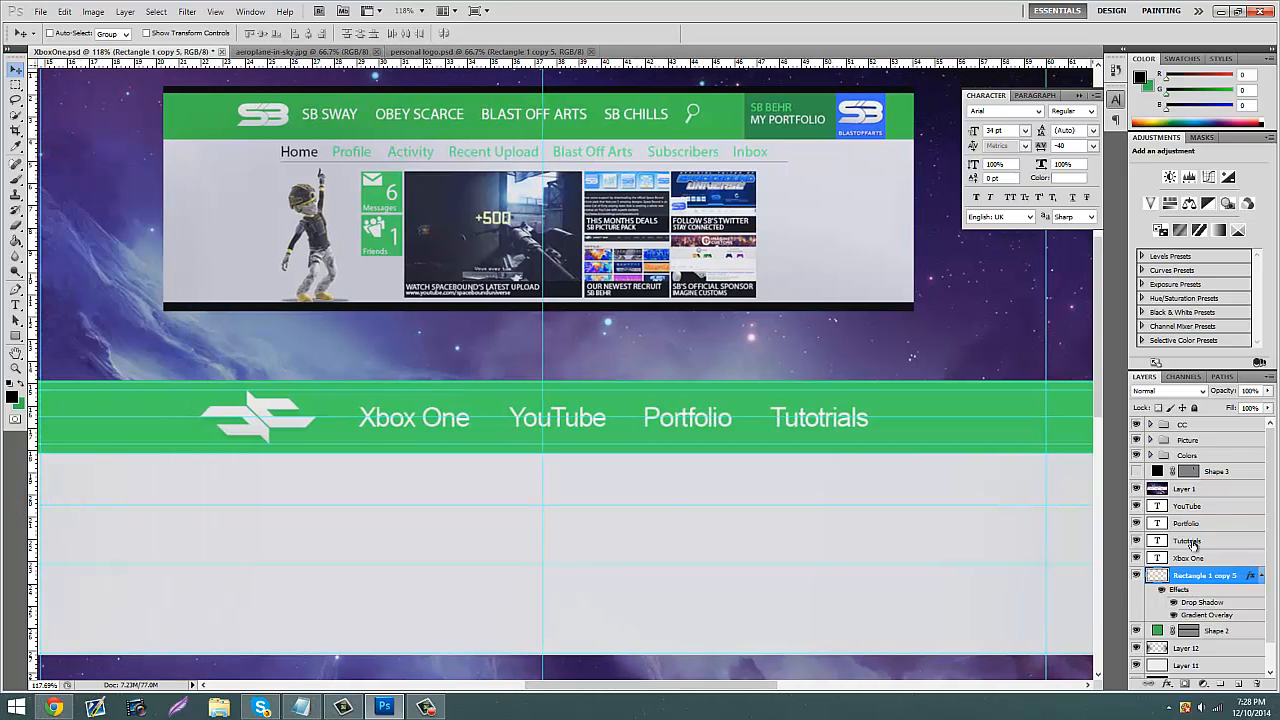
shift+click(1203, 505)
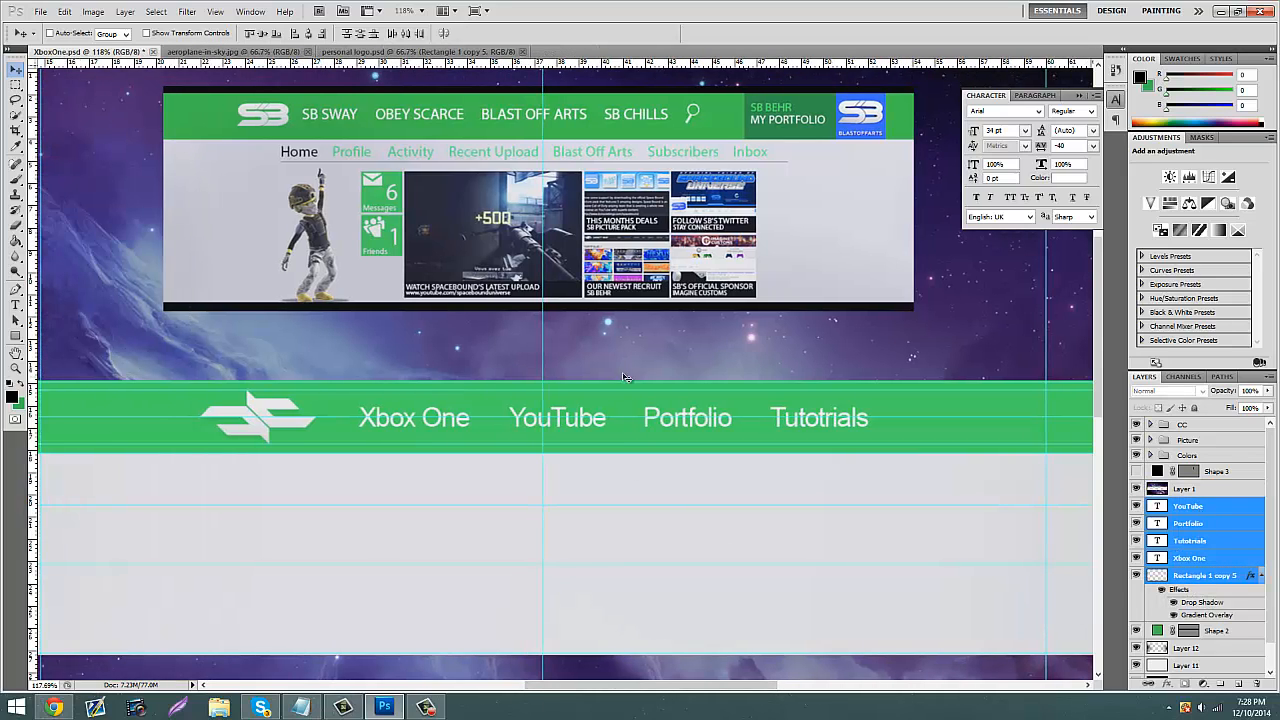
drag(700, 435, 604, 438)
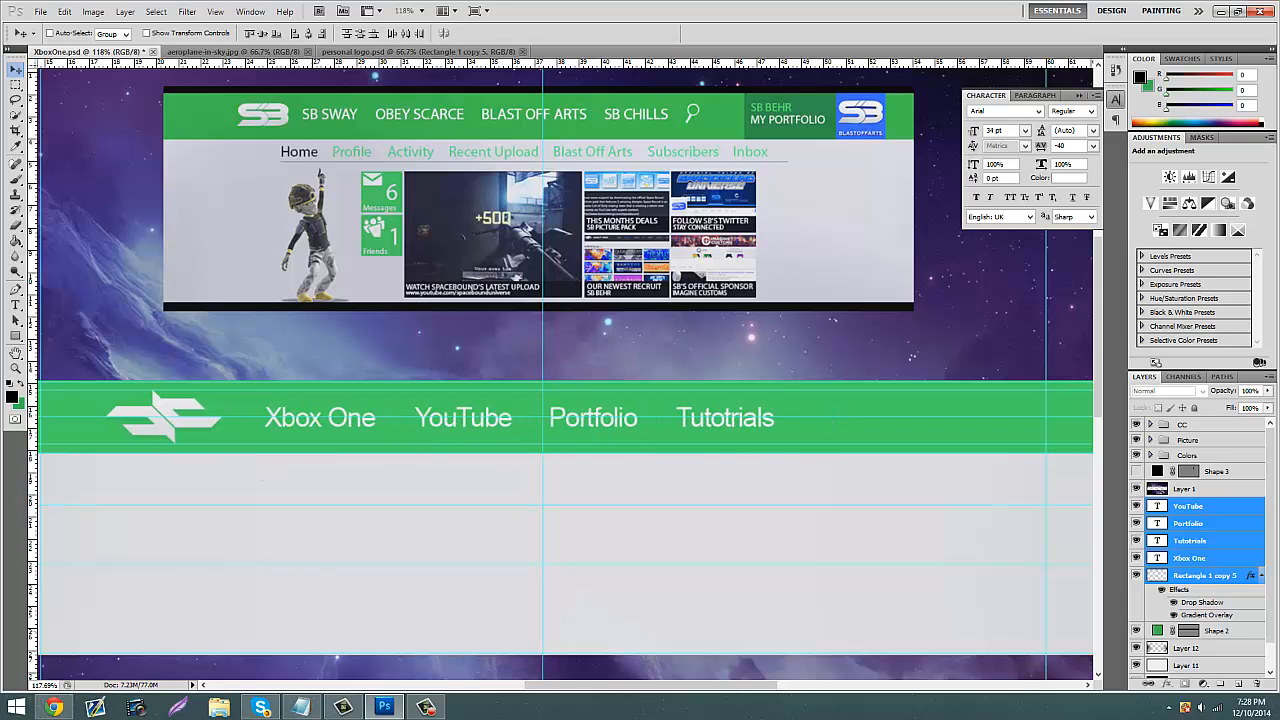
Step: Check the banner's header spacing, and switch to Chrome to examine the search icon in the Xbox site's header
drag(565, 695, 556, 695)
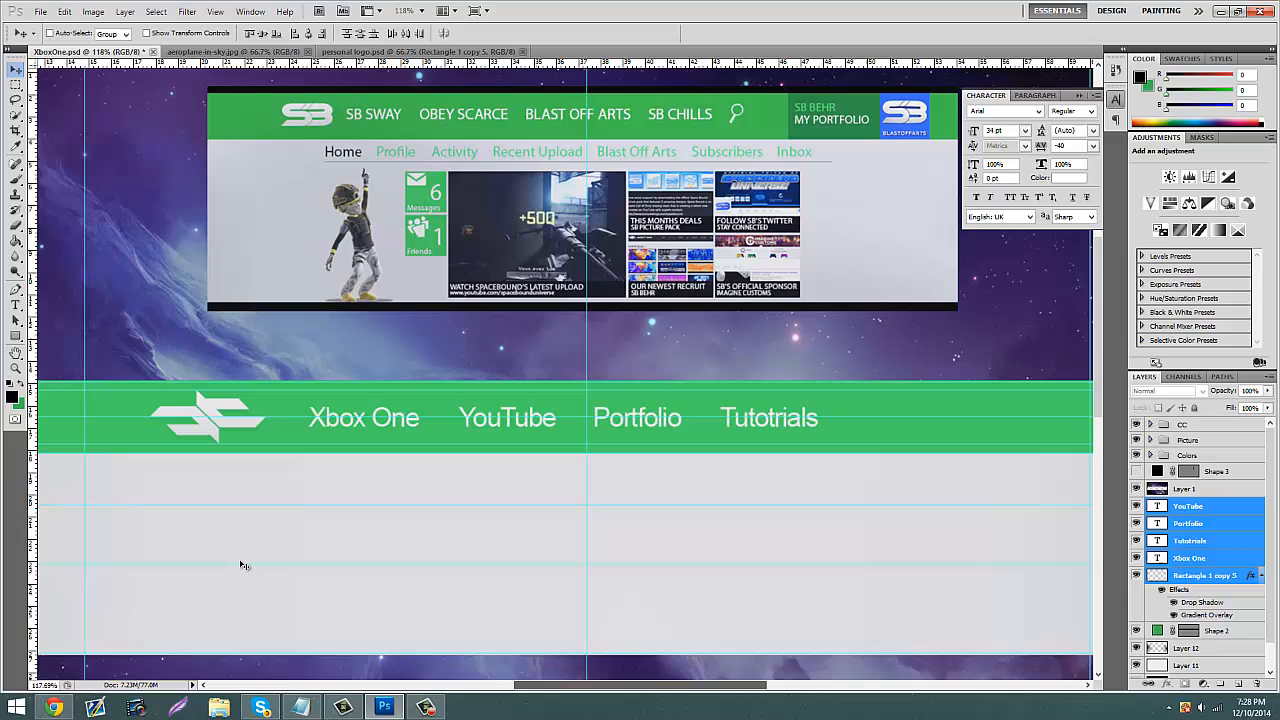
click(18, 370)
drag(365, 411, 337, 414)
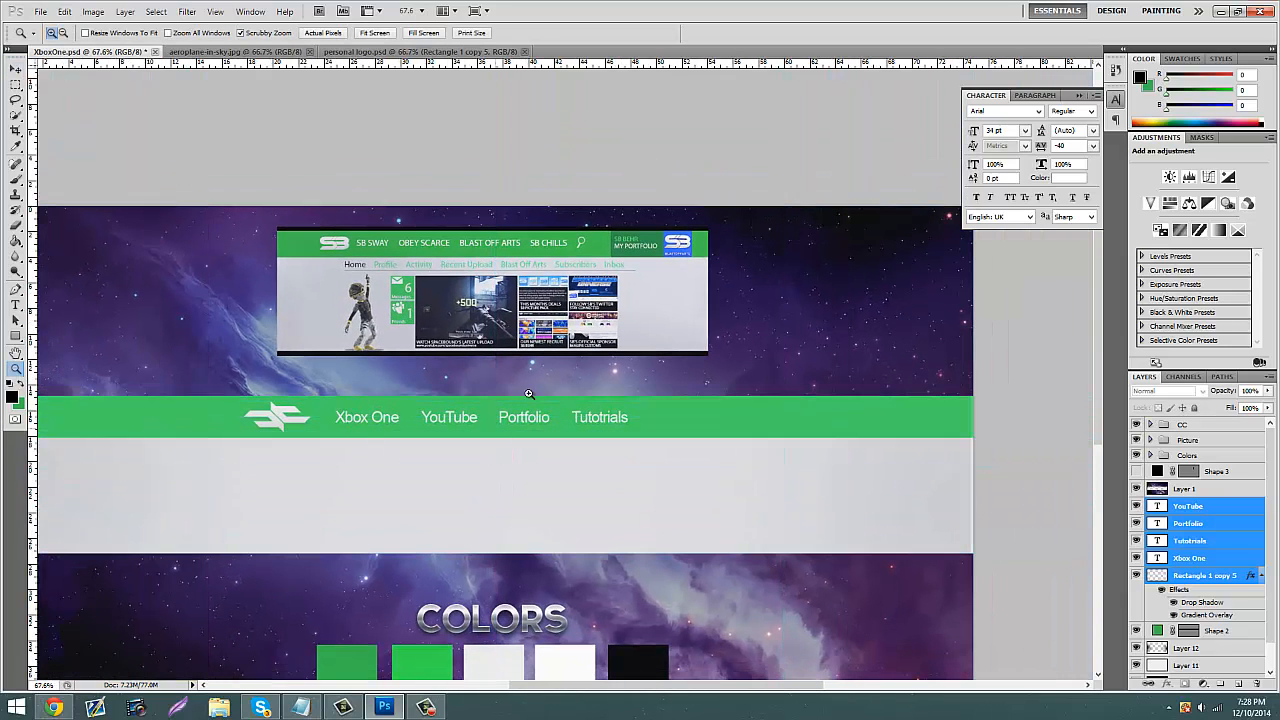
key(ctrl+semicolon)
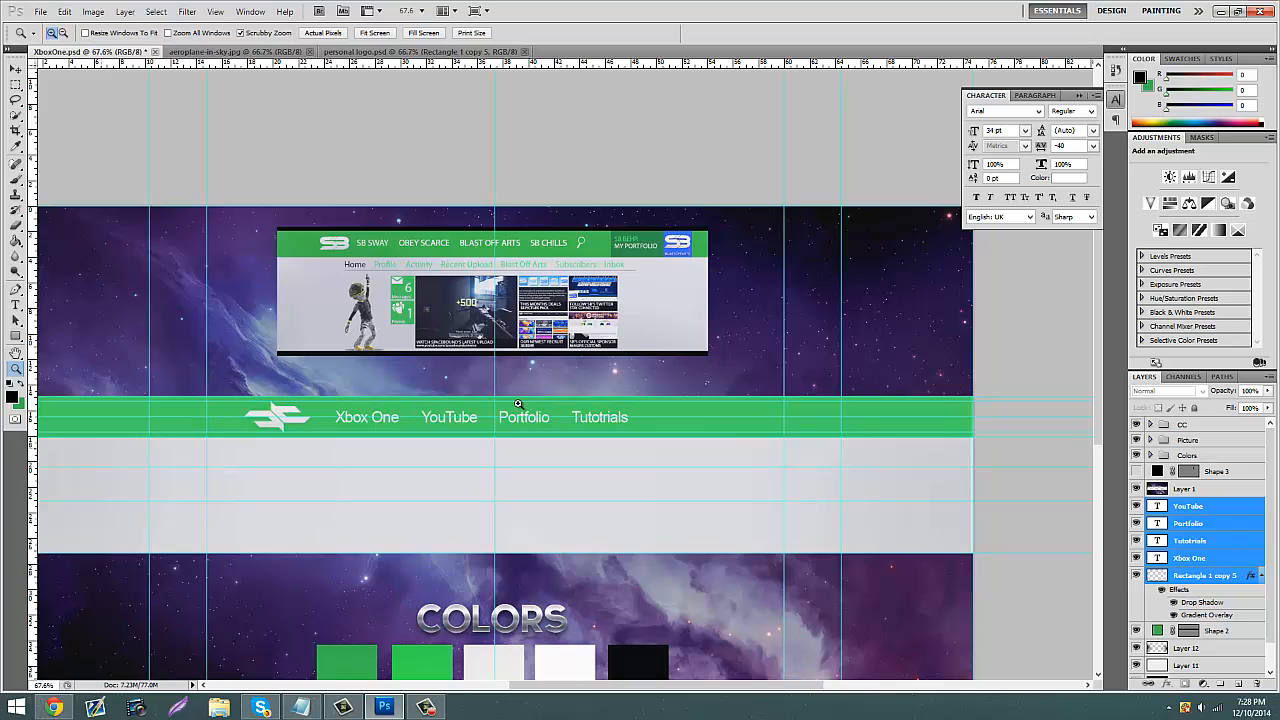
click(733, 416)
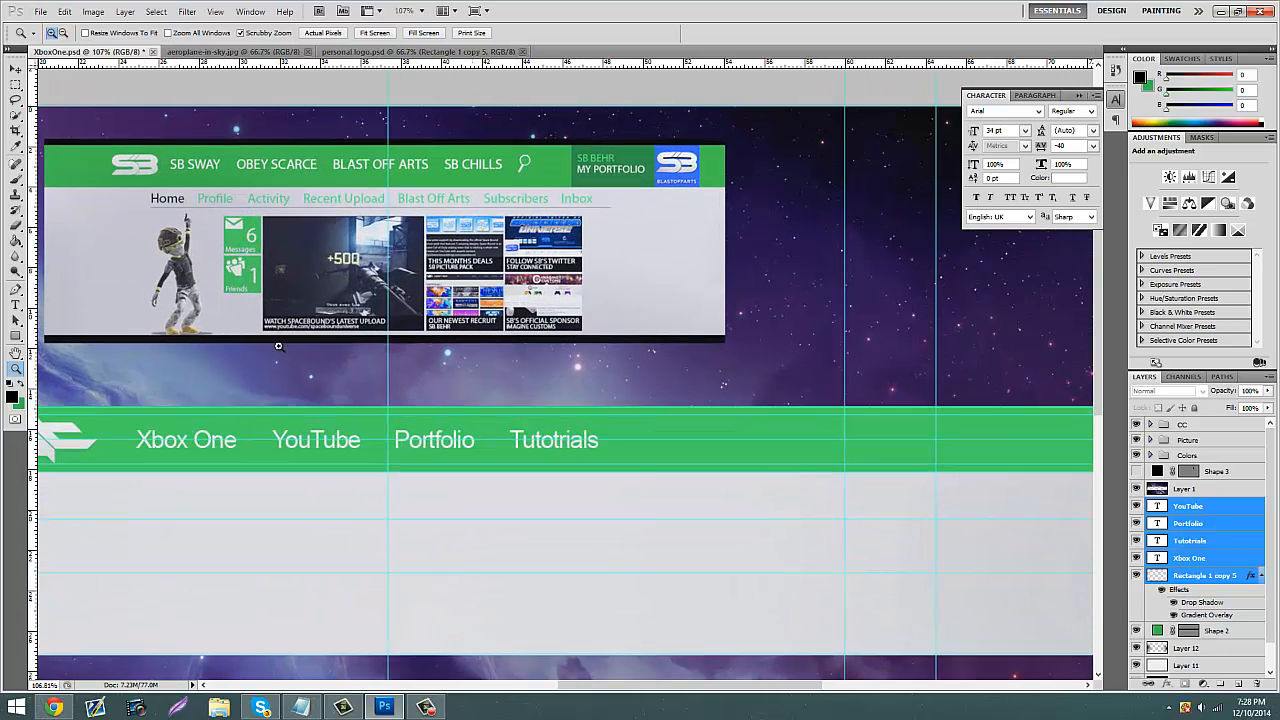
click(54, 707)
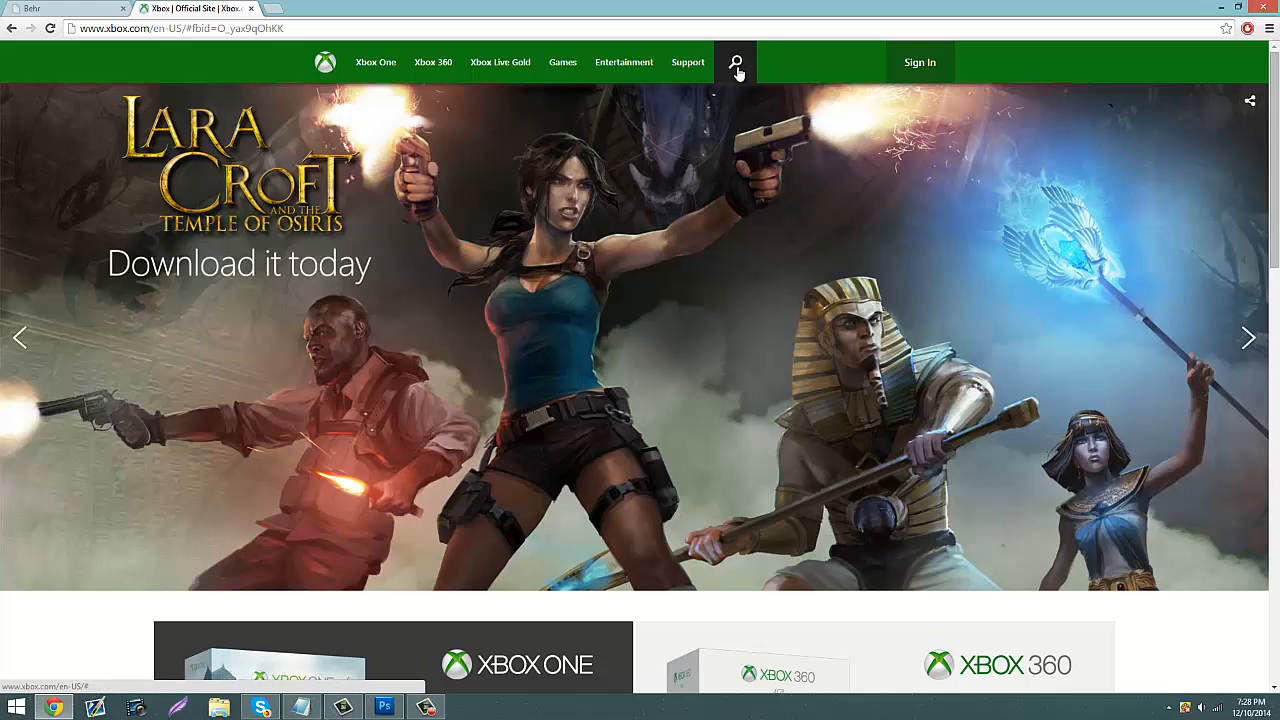
click(384, 707)
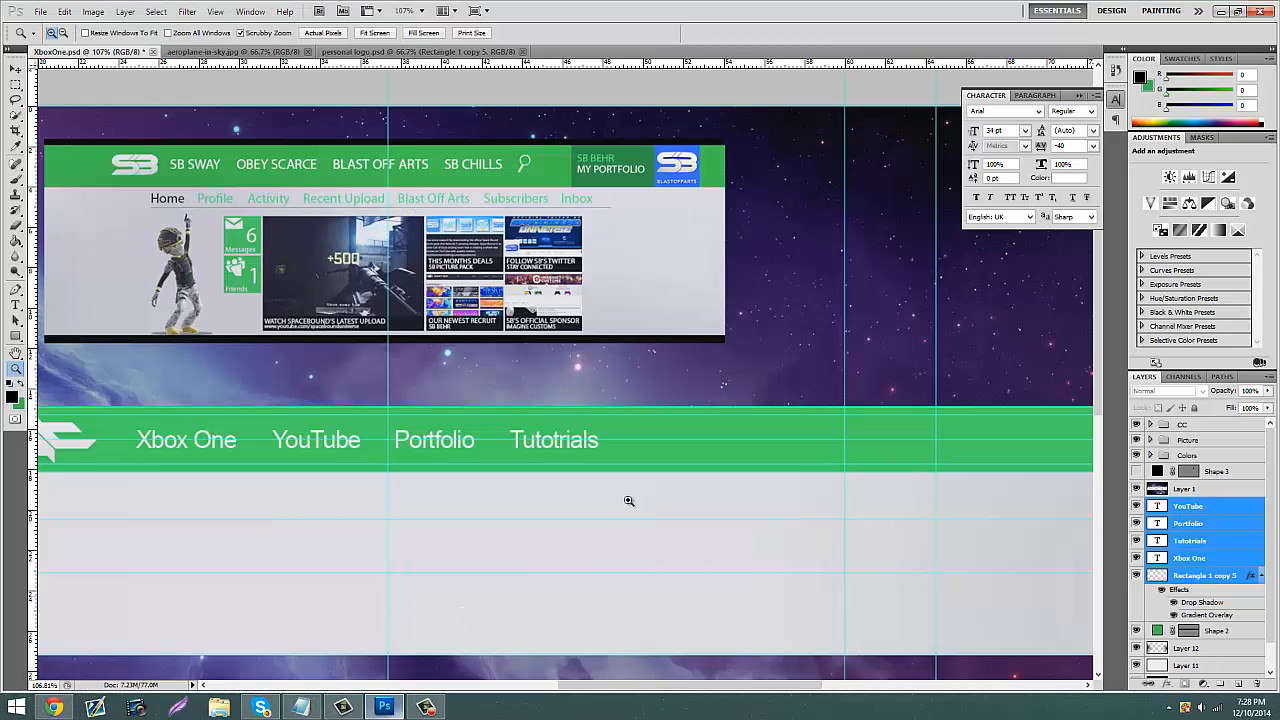
Step: Create a new layer and draw a small circular path with the Ellipse tool in the green bar after "Tutotrials"
drag(632, 685, 645, 686)
click(656, 444)
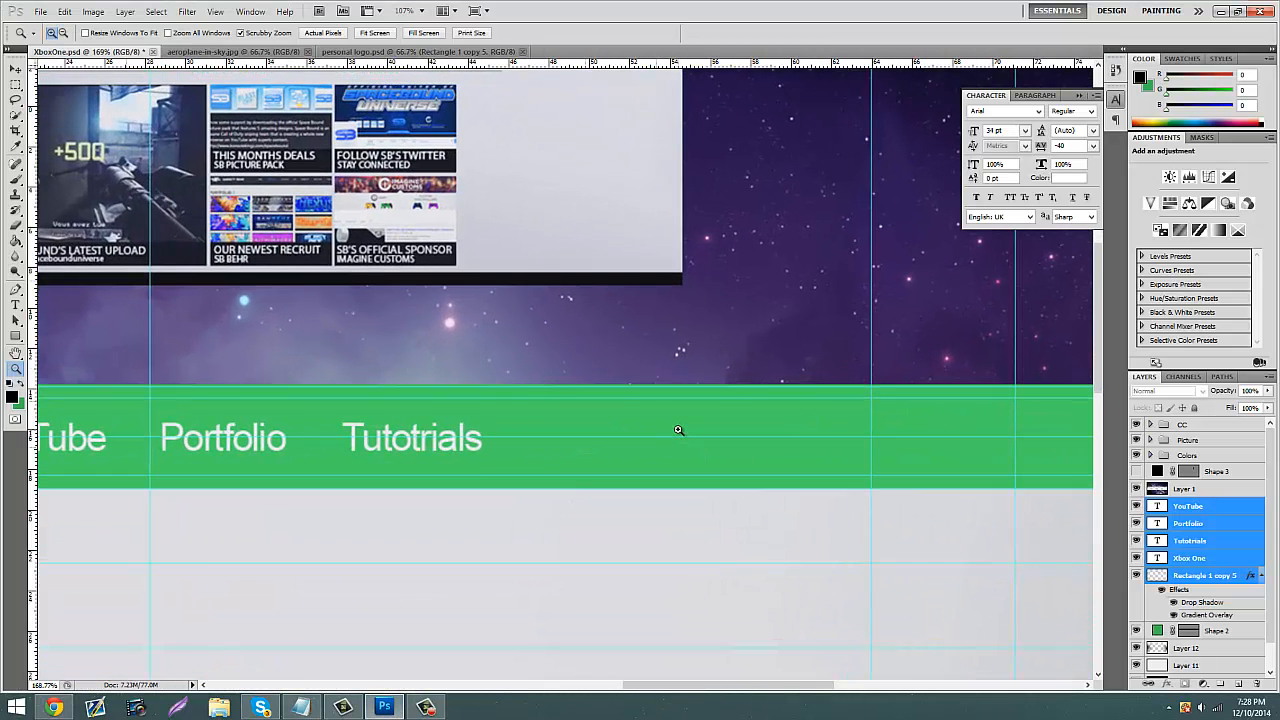
click(16, 337)
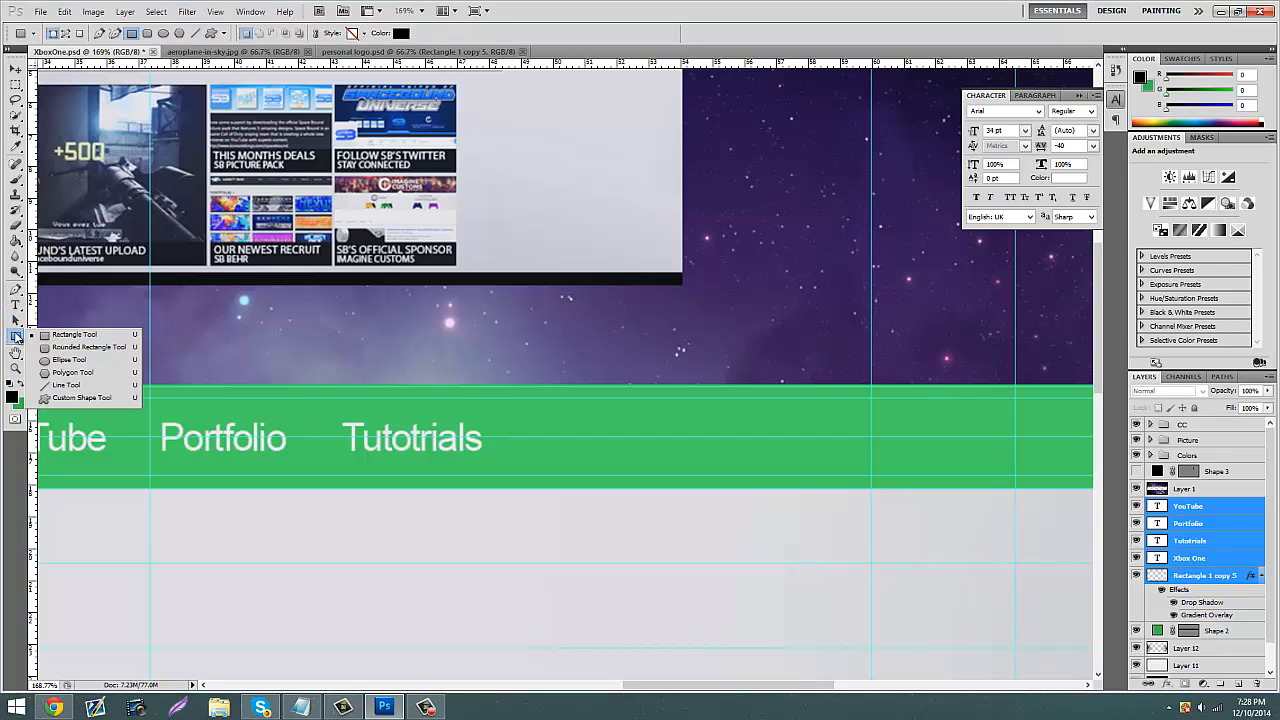
click(62, 361)
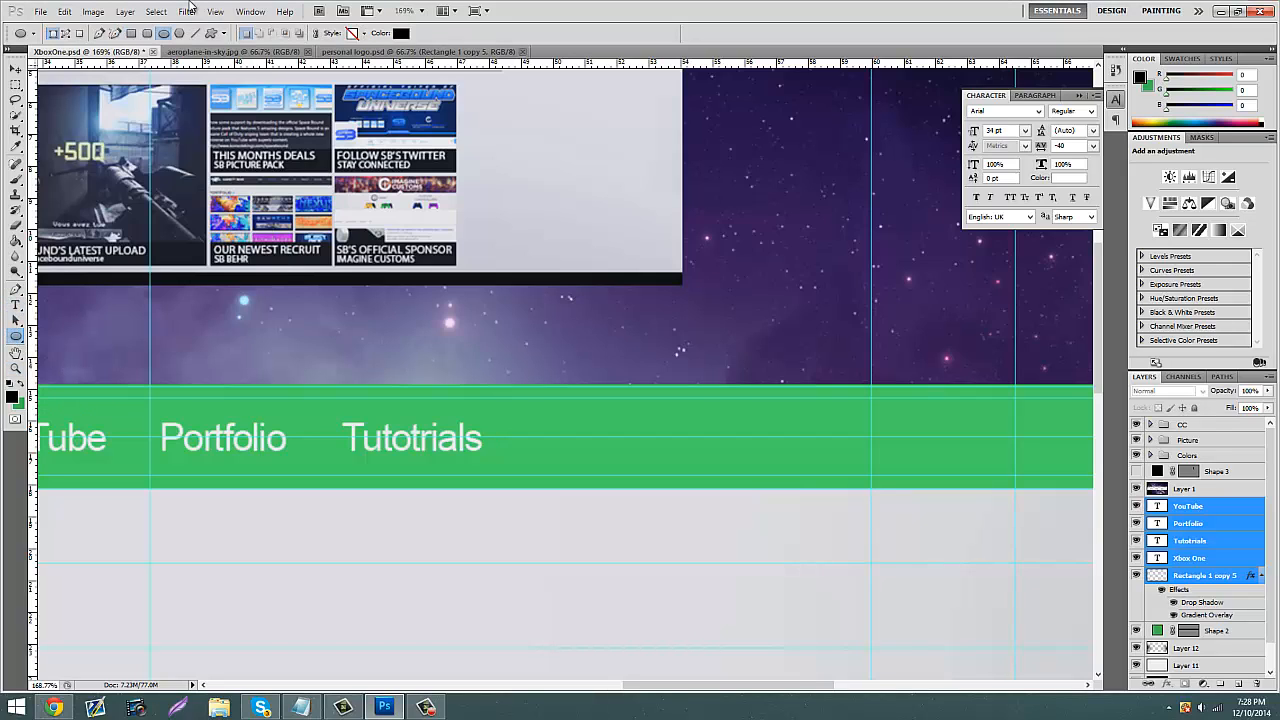
click(65, 34)
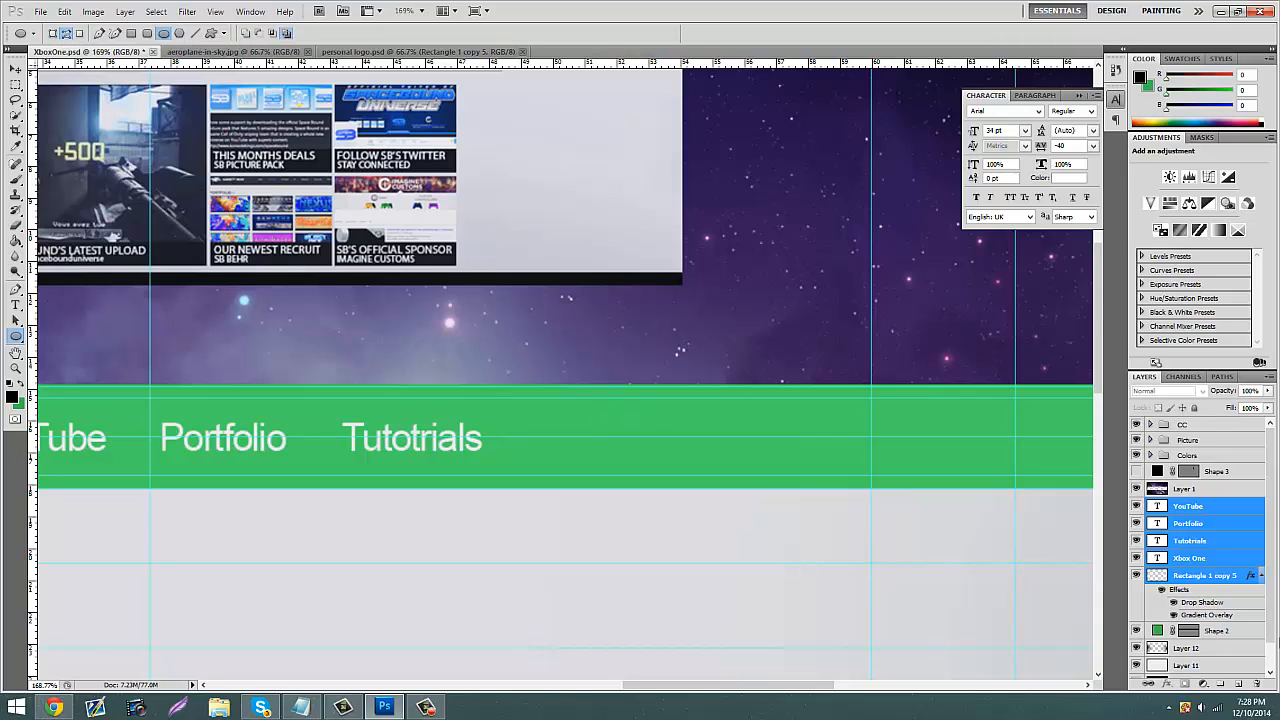
click(1239, 684)
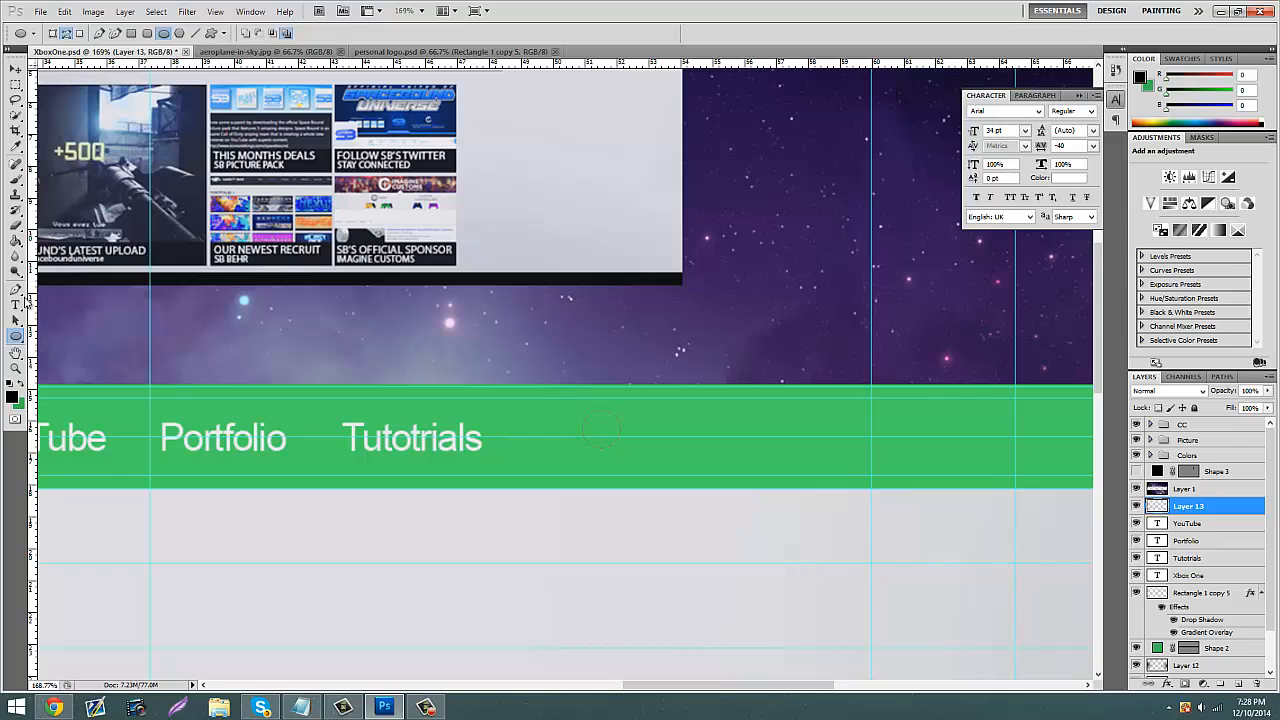
Step: Set the brush size to 1 px and activate the Pen tool for working on the circular path
click(15, 180)
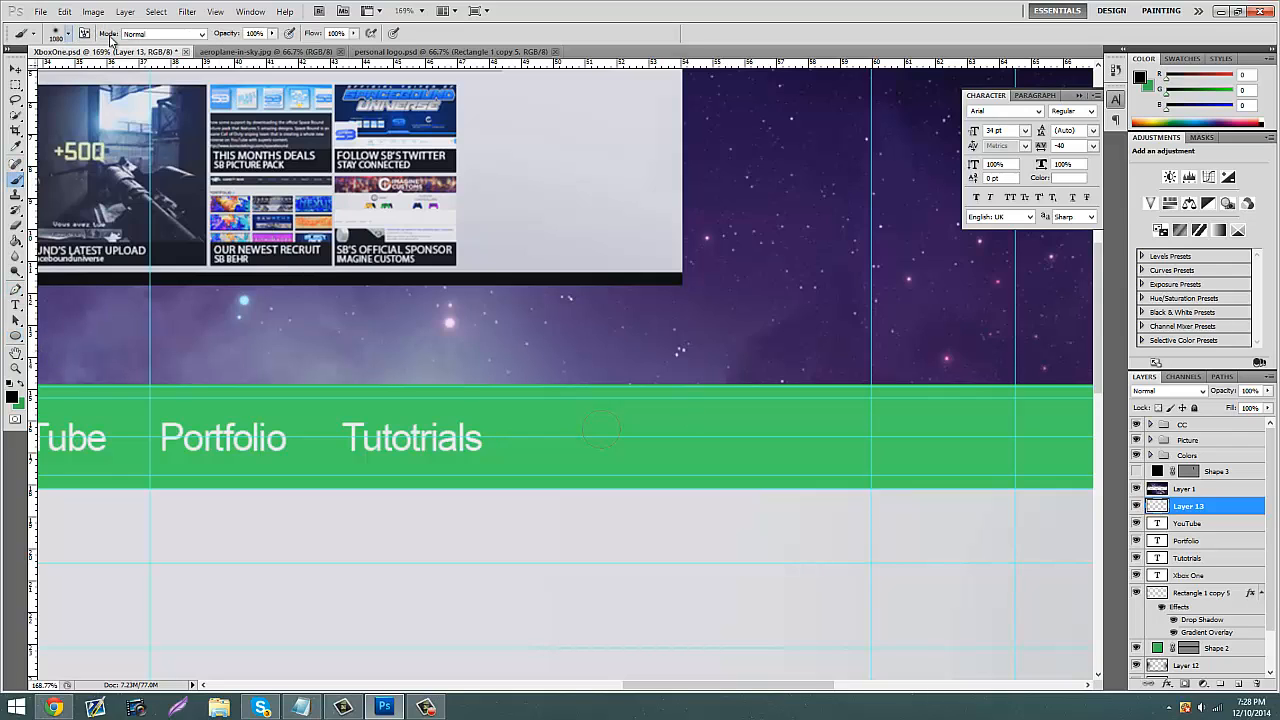
click(68, 33)
double_click(146, 57)
text(1)
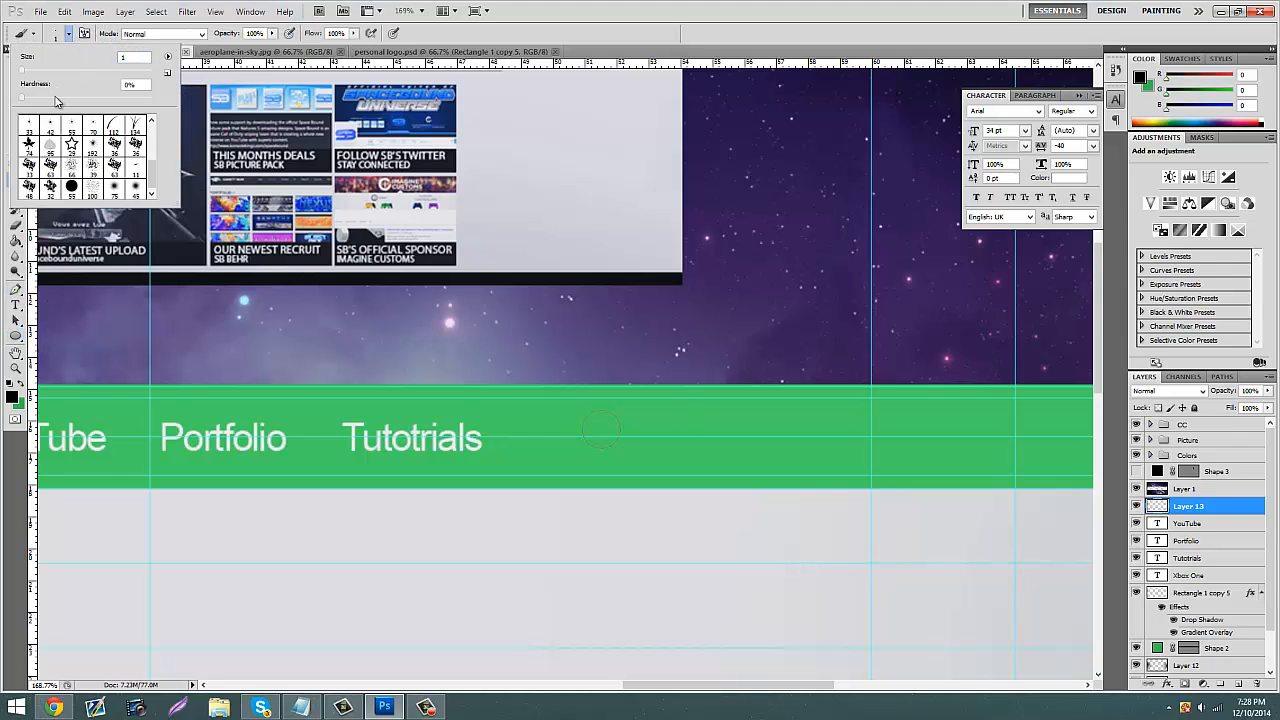
click(15, 289)
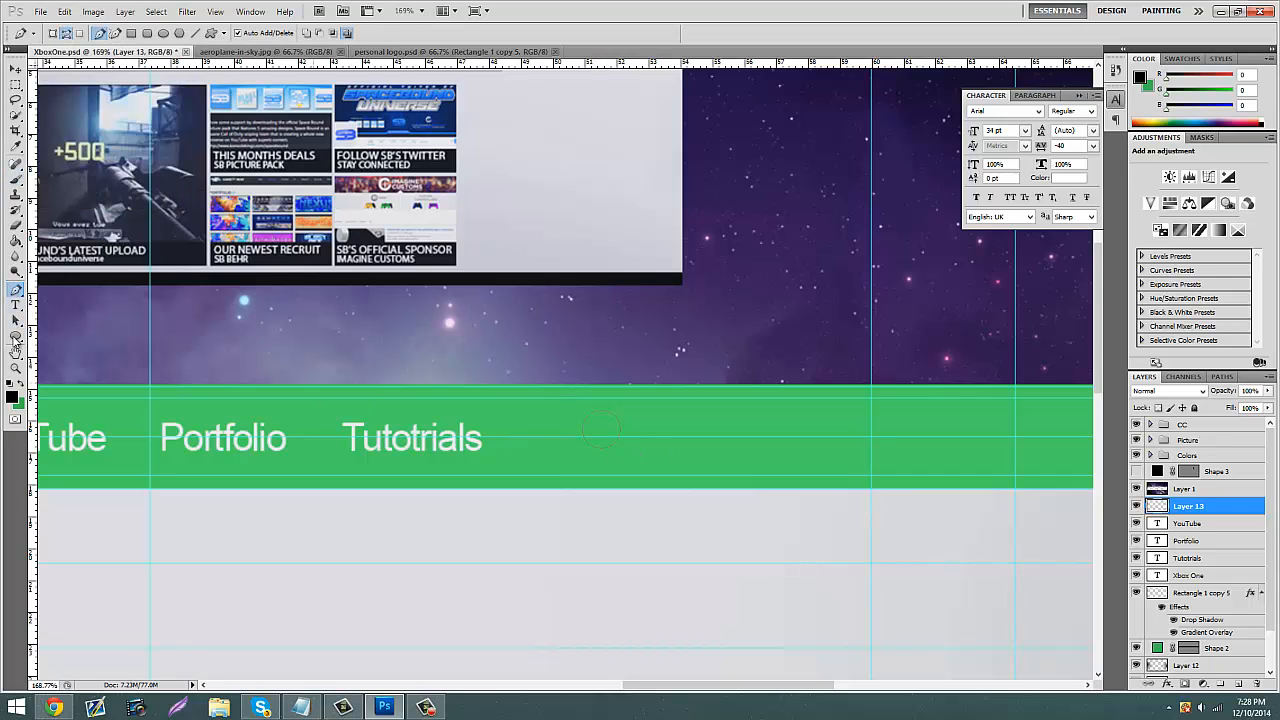
right_click(610, 430)
click(655, 530)
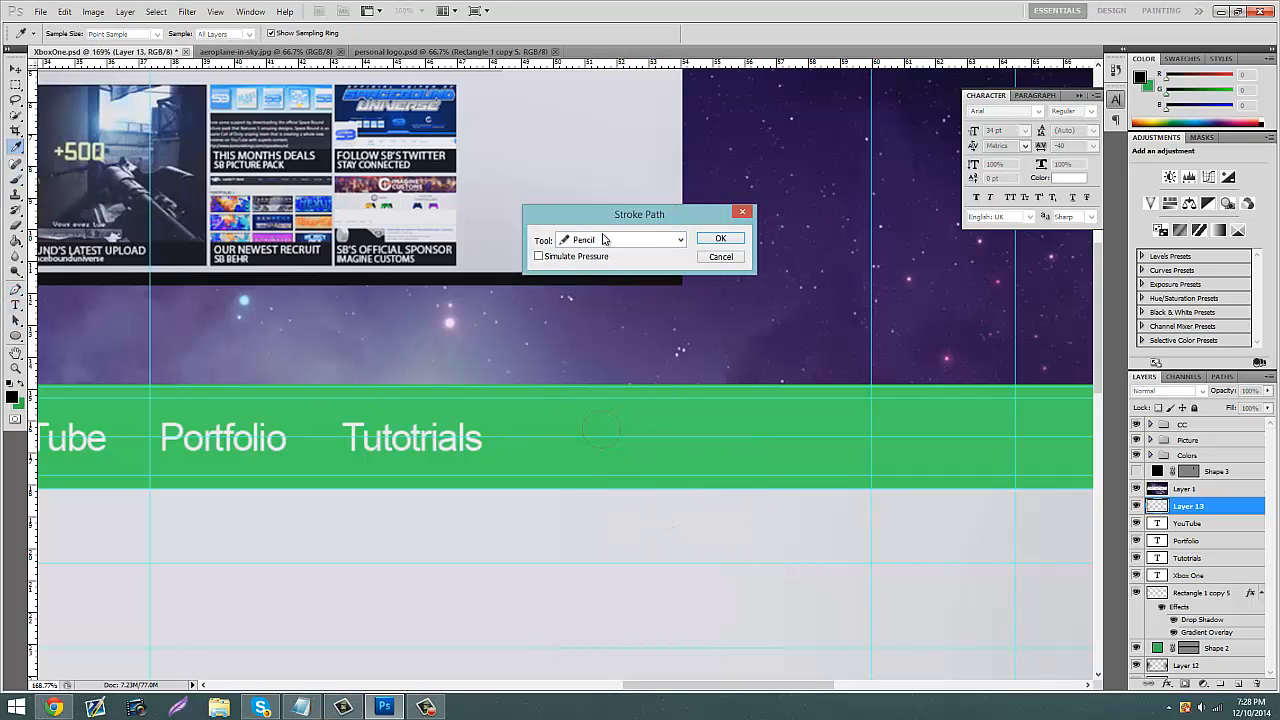
click(645, 241)
click(660, 257)
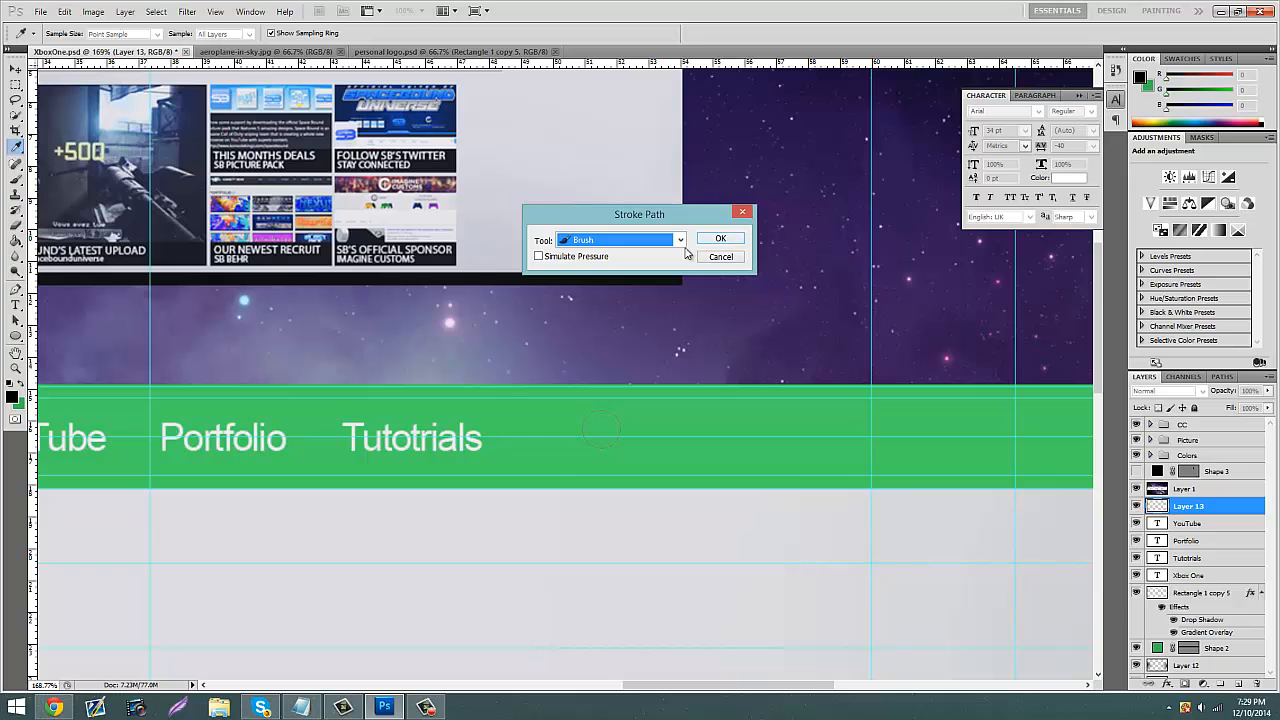
click(711, 262)
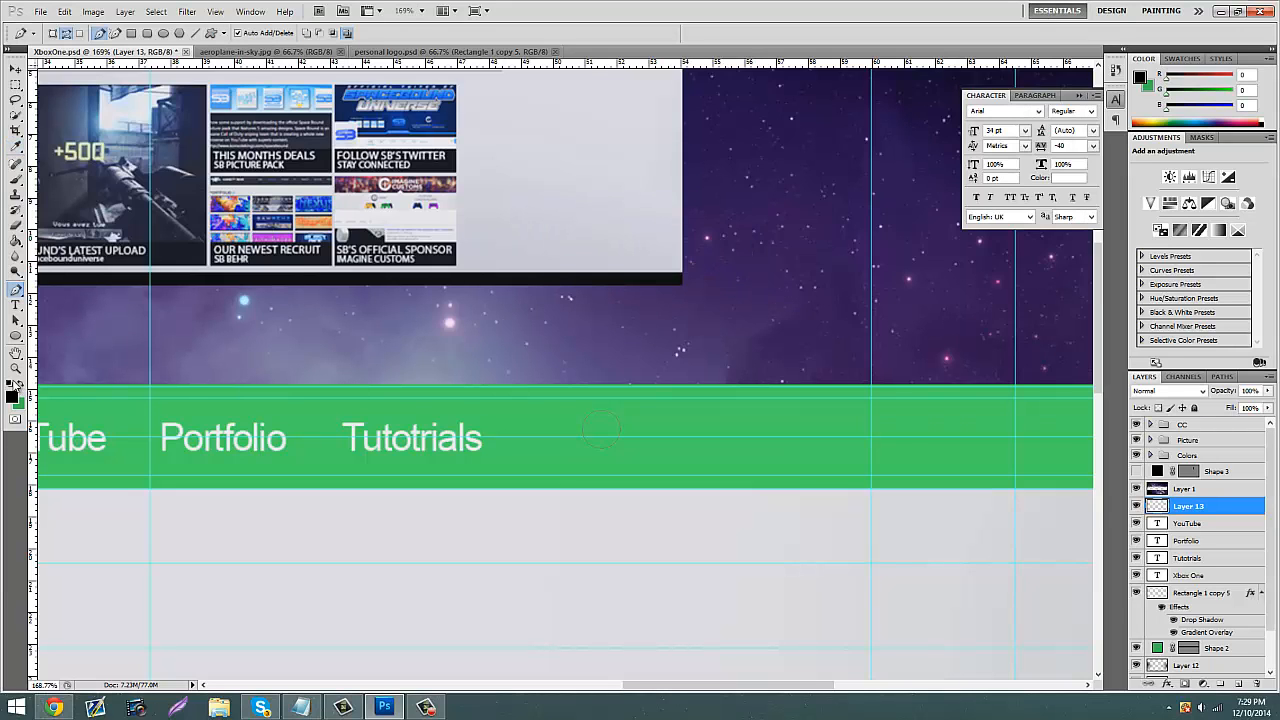
Step: Set the foreground colour to white, stroke the circular path with the Brush, and delete the path
click(14, 384)
click(23, 386)
right_click(592, 430)
click(645, 512)
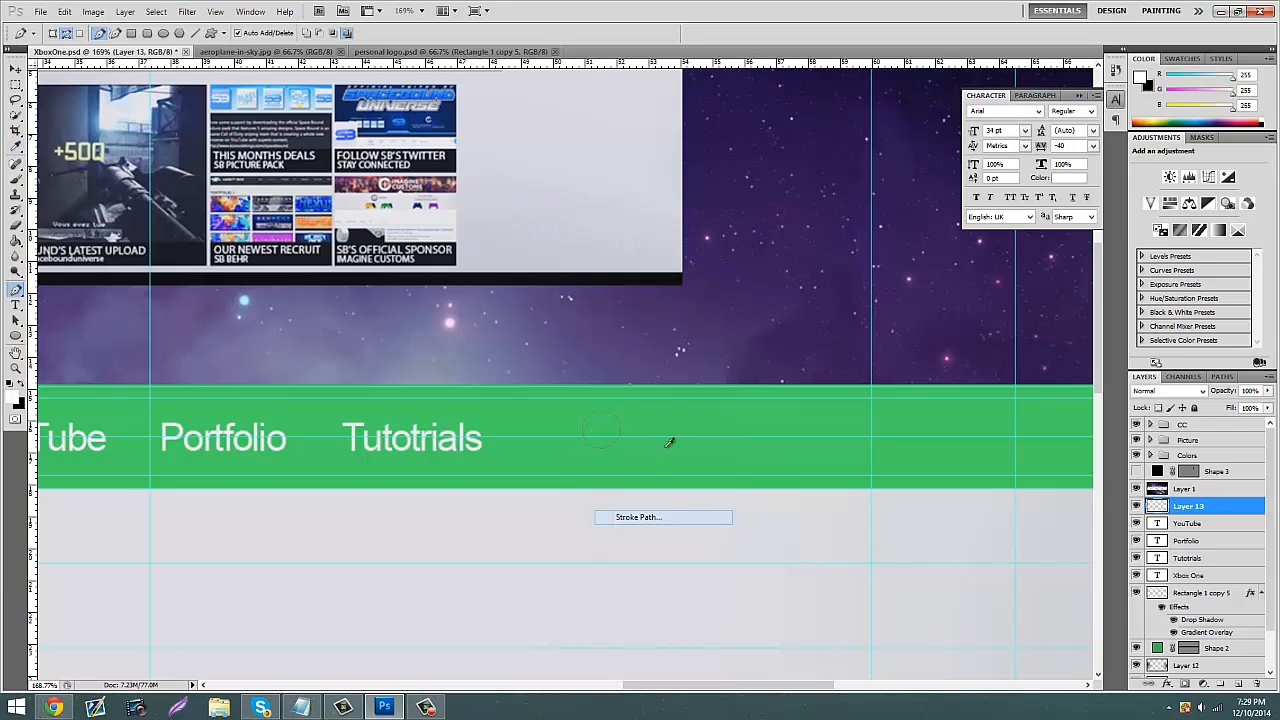
click(675, 242)
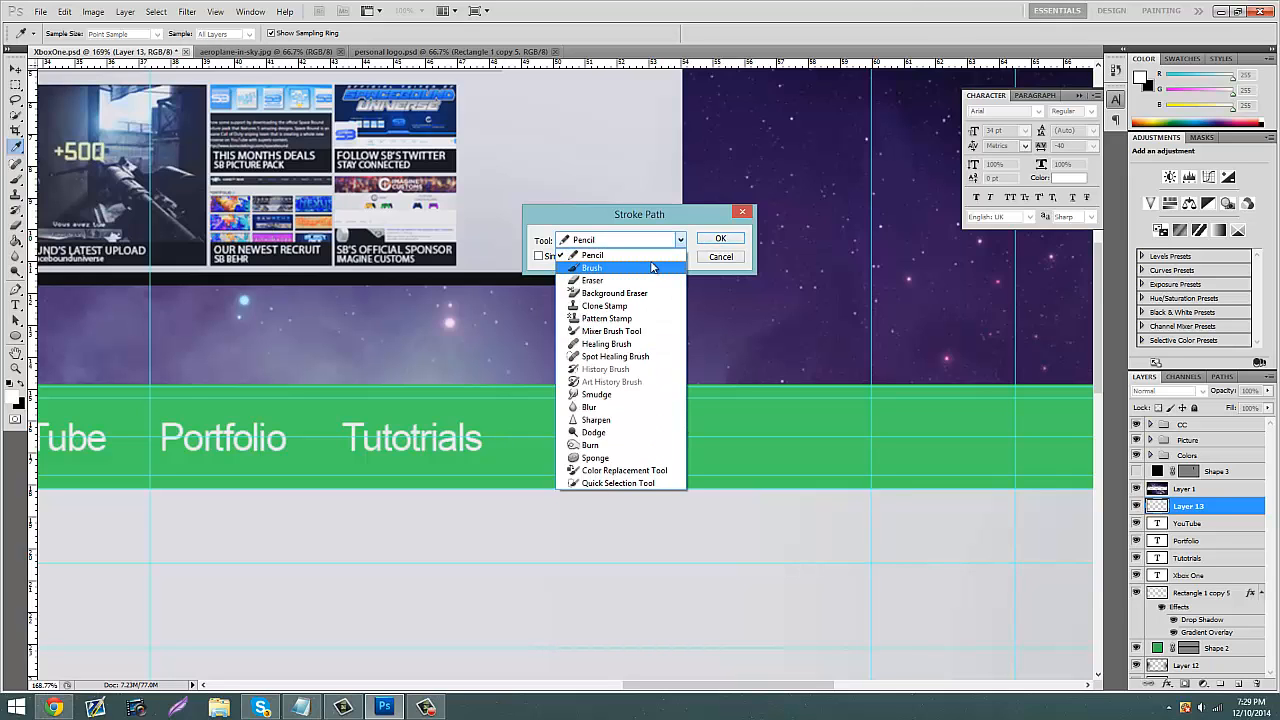
click(610, 259)
click(720, 238)
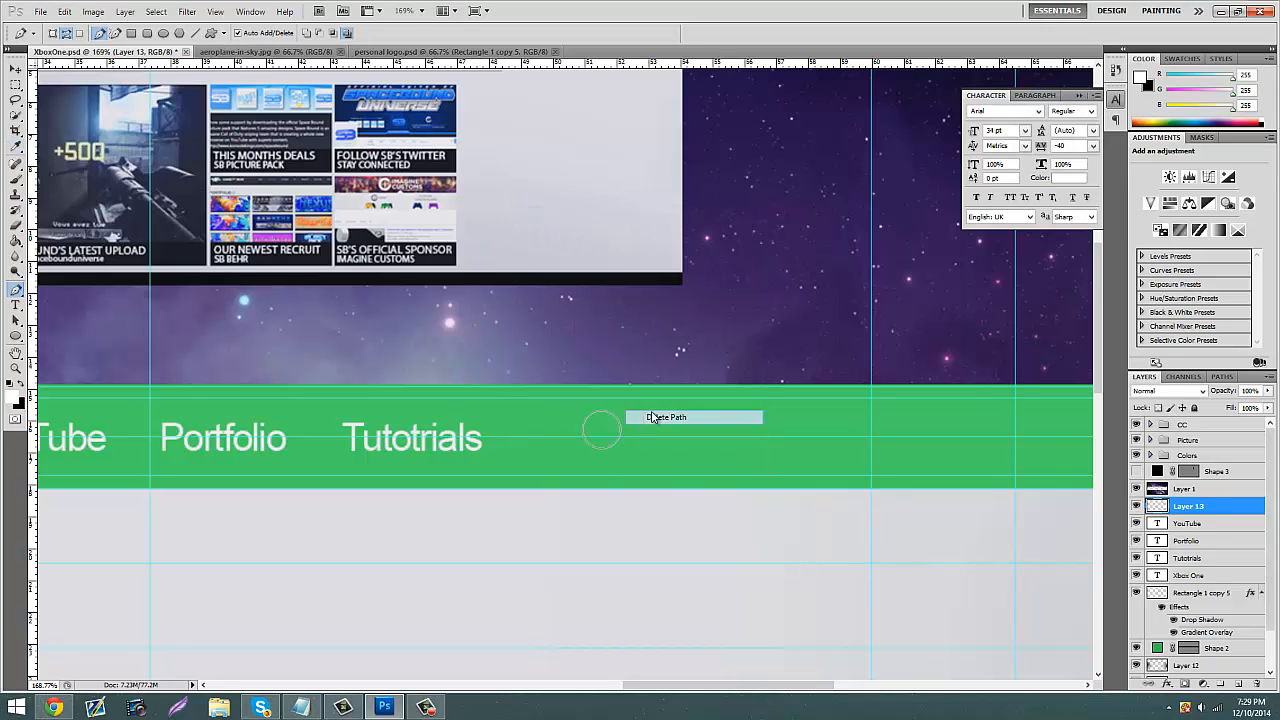
Step: Add a white Stroke layer style to the circle's layer with a size of 2 px
right_click(1194, 505)
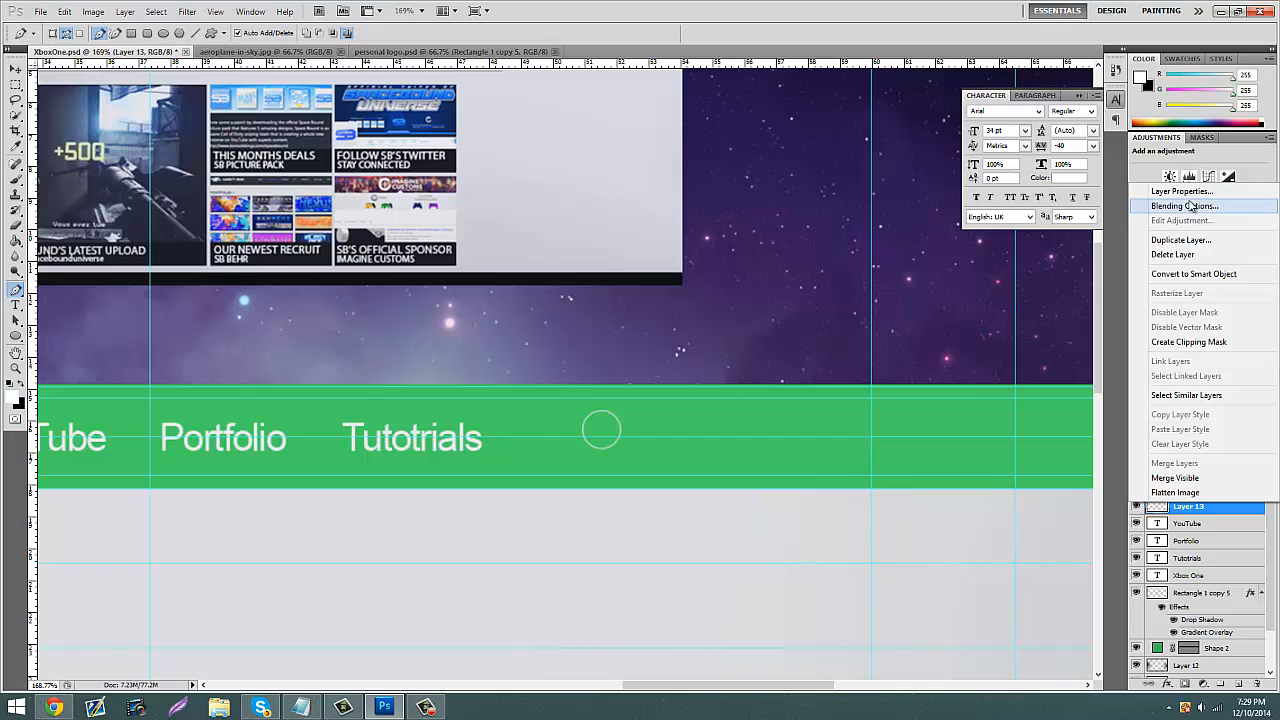
click(1190, 206)
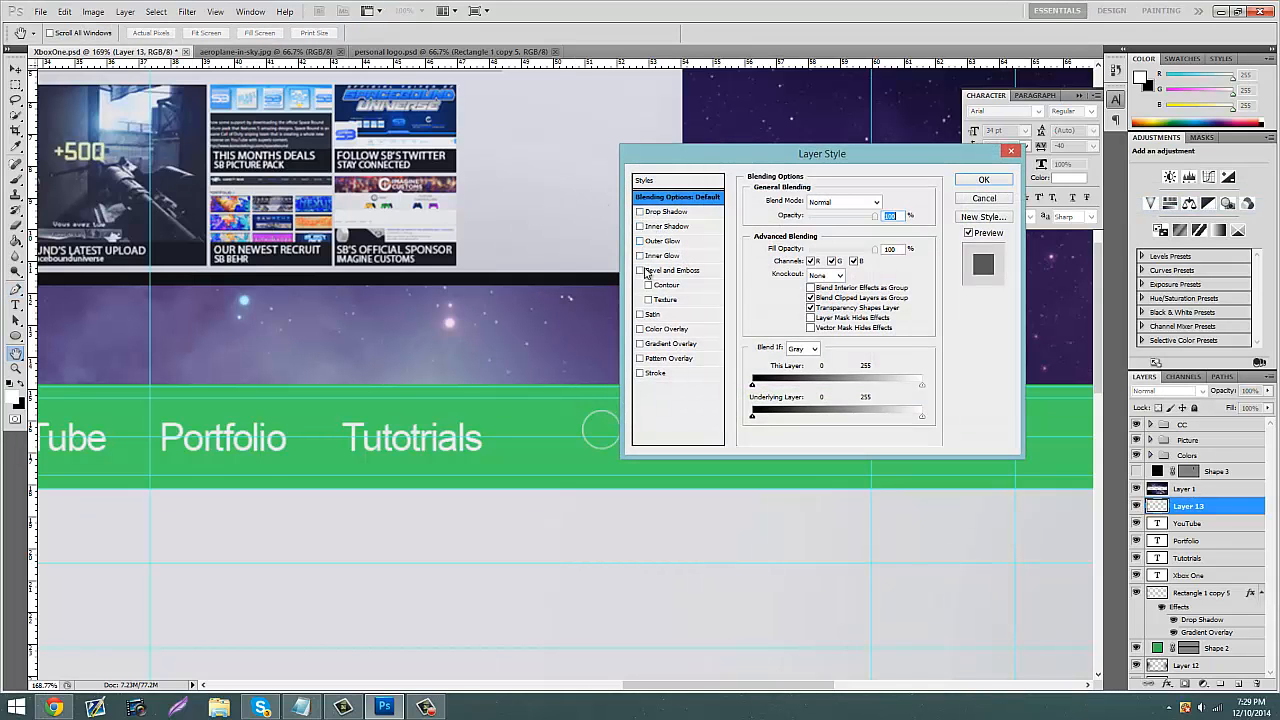
click(641, 375)
click(656, 374)
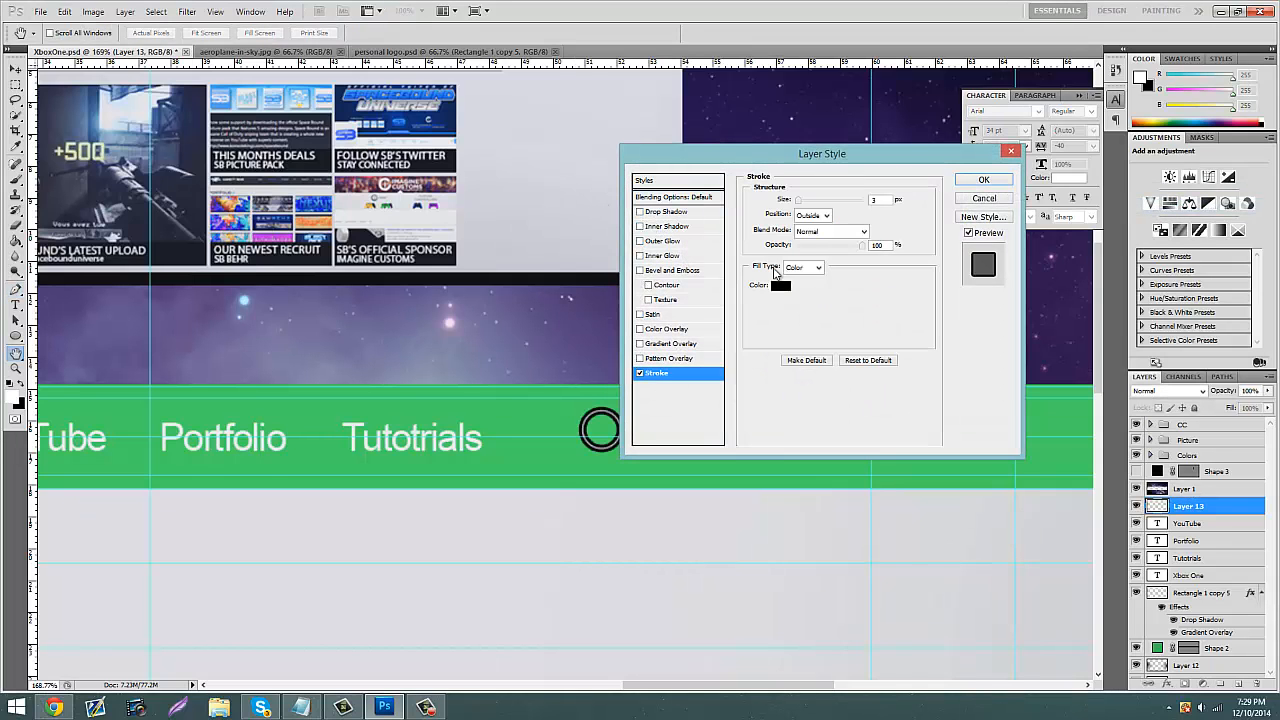
click(780, 286)
click(468, 188)
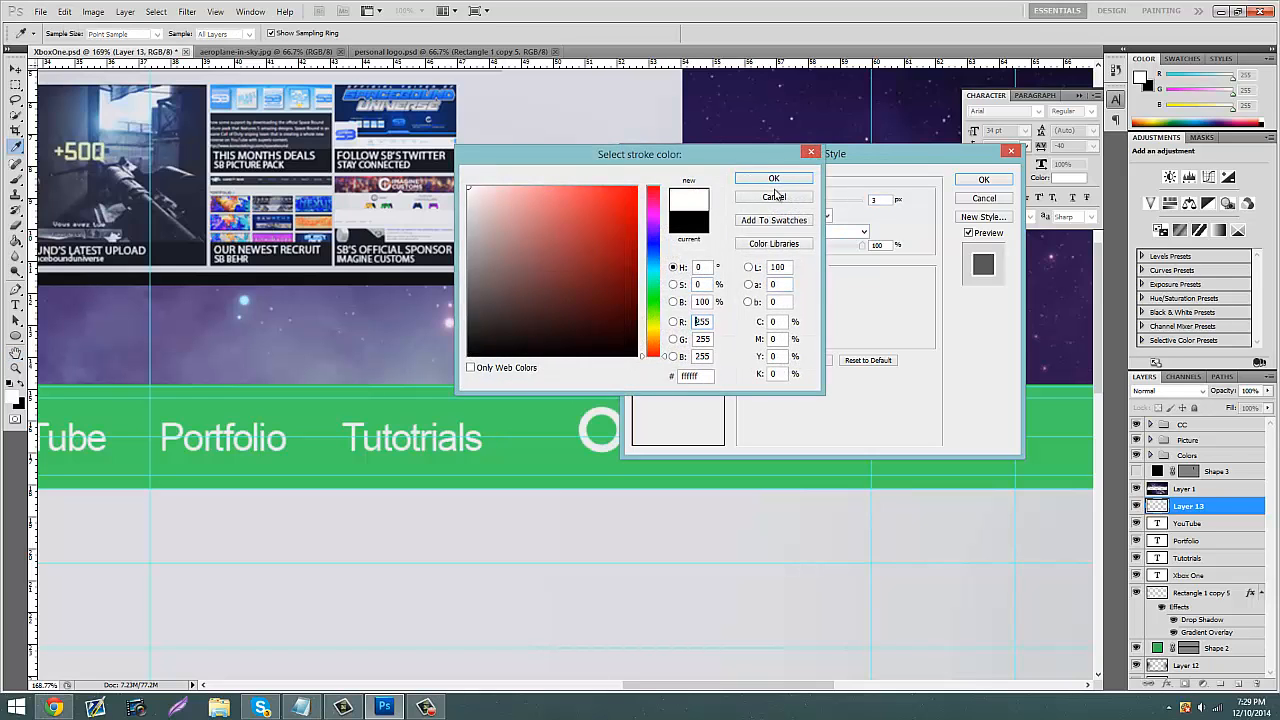
click(790, 179)
text(2)
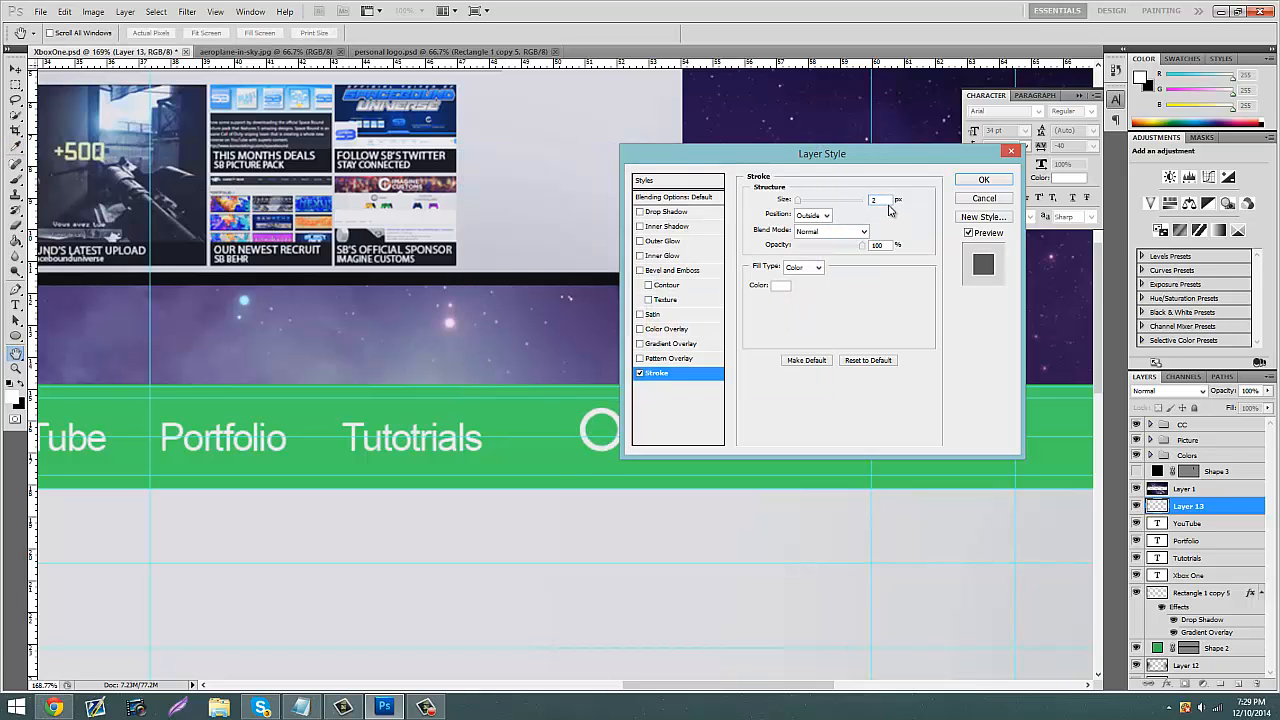
text(3)
key(Return)
Step: Move the circle slightly upward in the green bar
key(p)
right_click(632, 382)
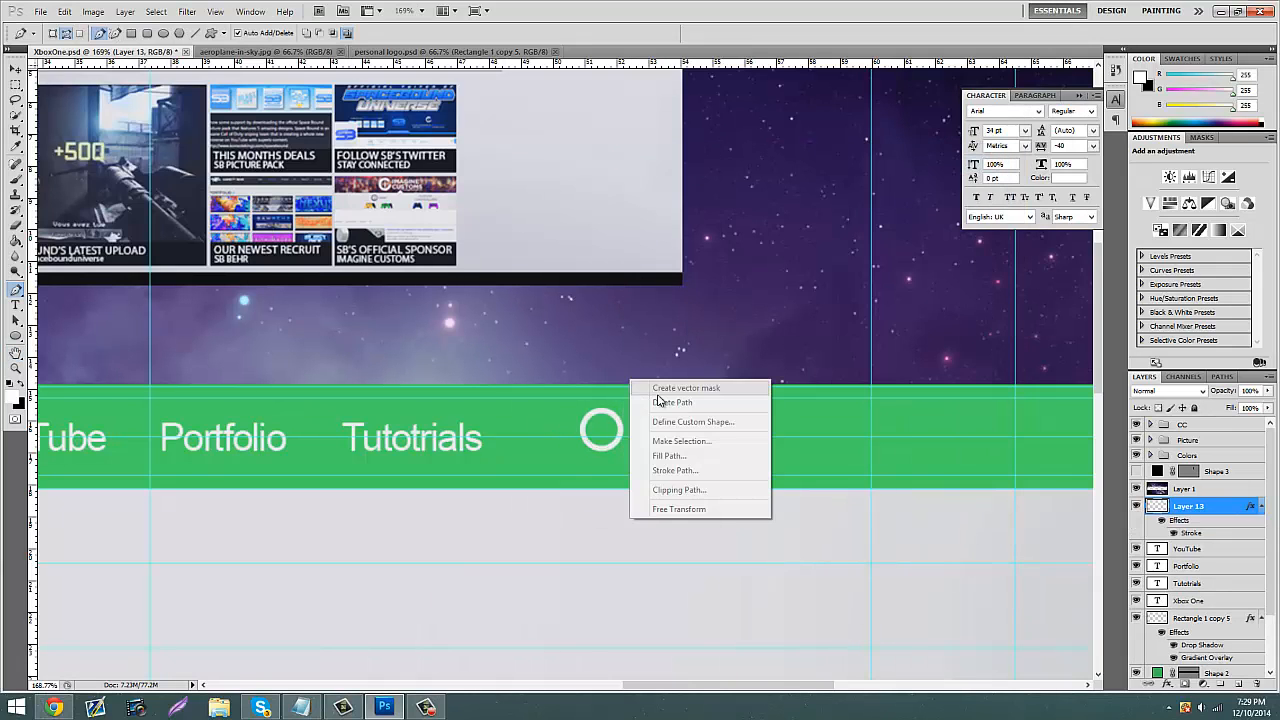
click(15, 68)
drag(713, 408, 714, 389)
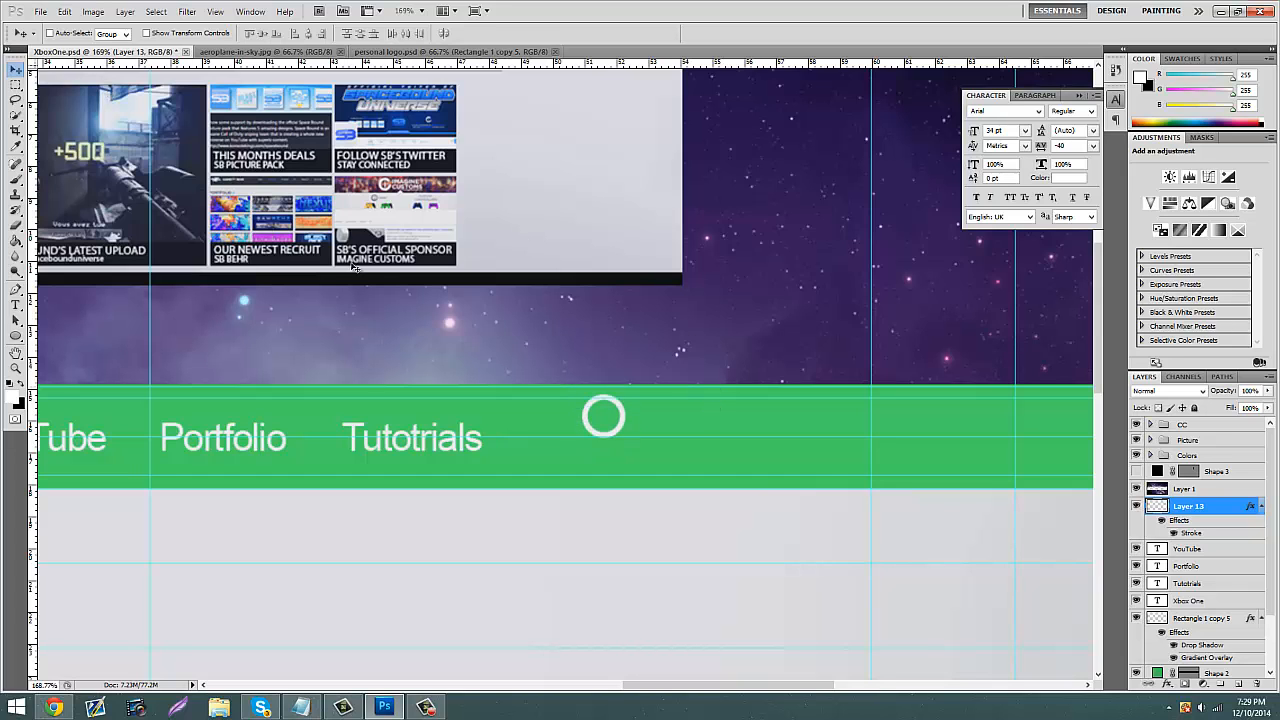
Step: Try drawing a narrow vertical rectangular path from the circle's lower edge as the icon's handle
click(15, 369)
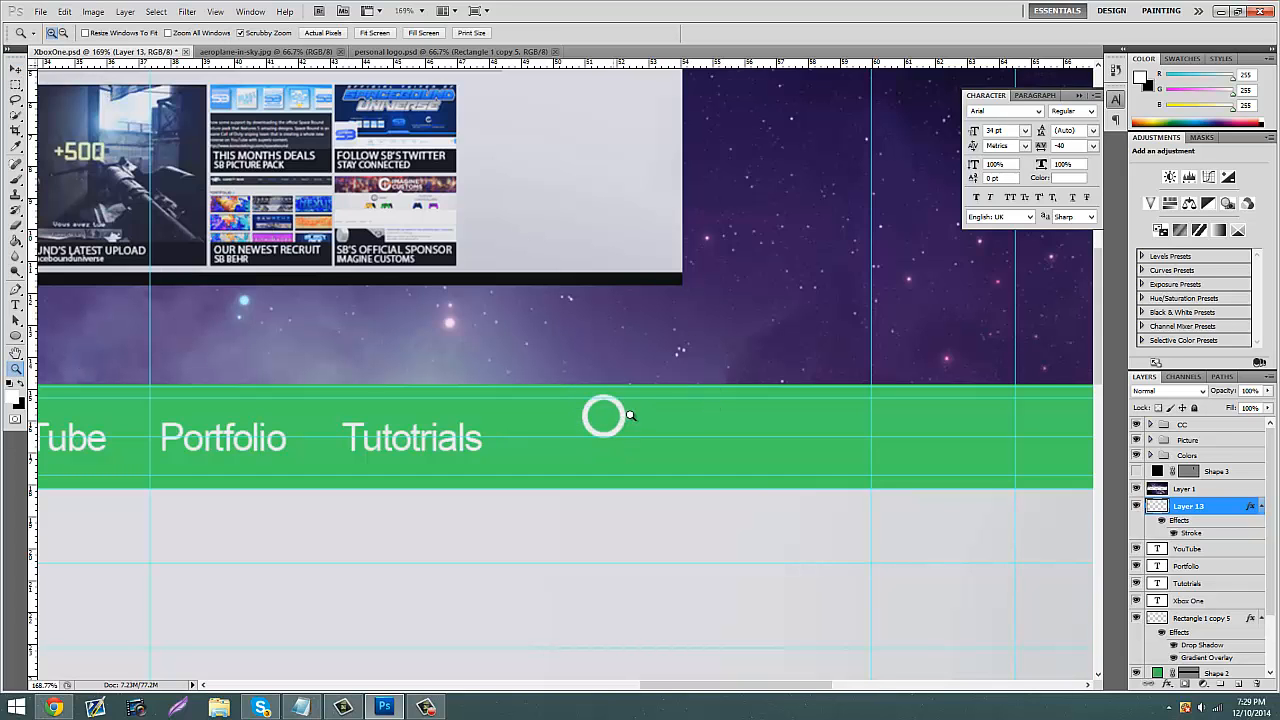
drag(609, 419, 652, 356)
scroll(640, 402, down, 2)
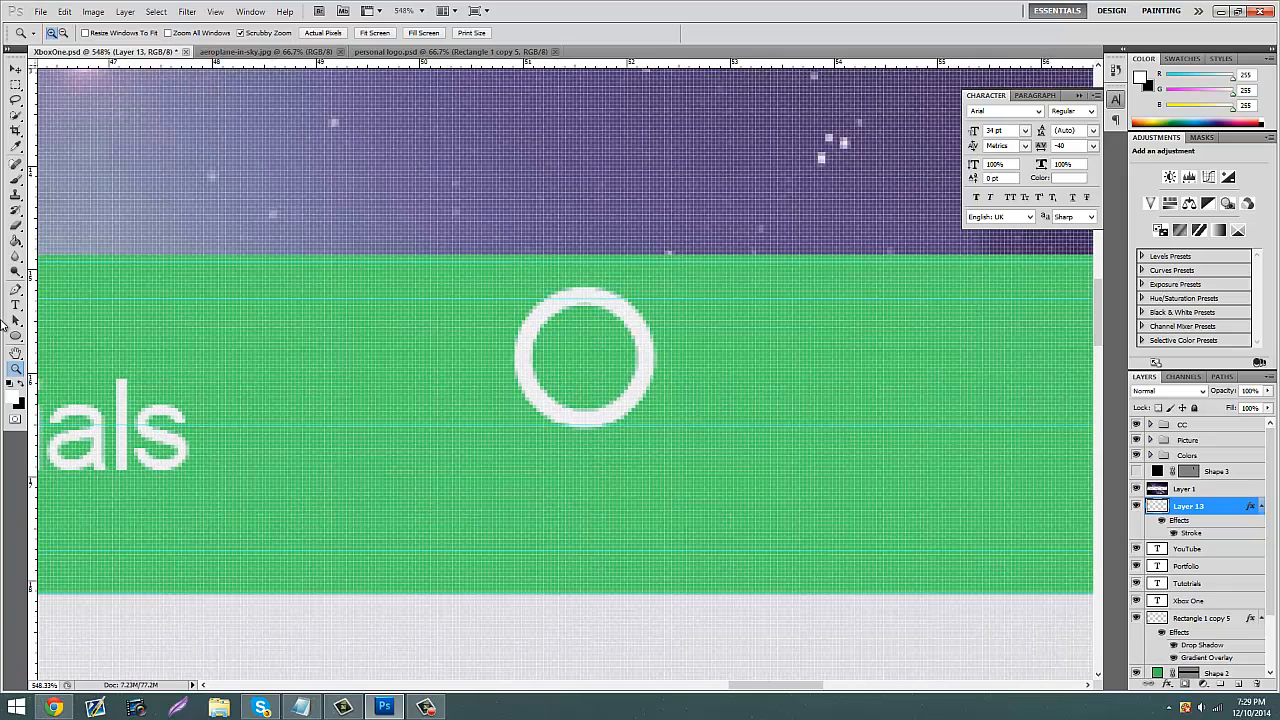
click(18, 336)
click(70, 340)
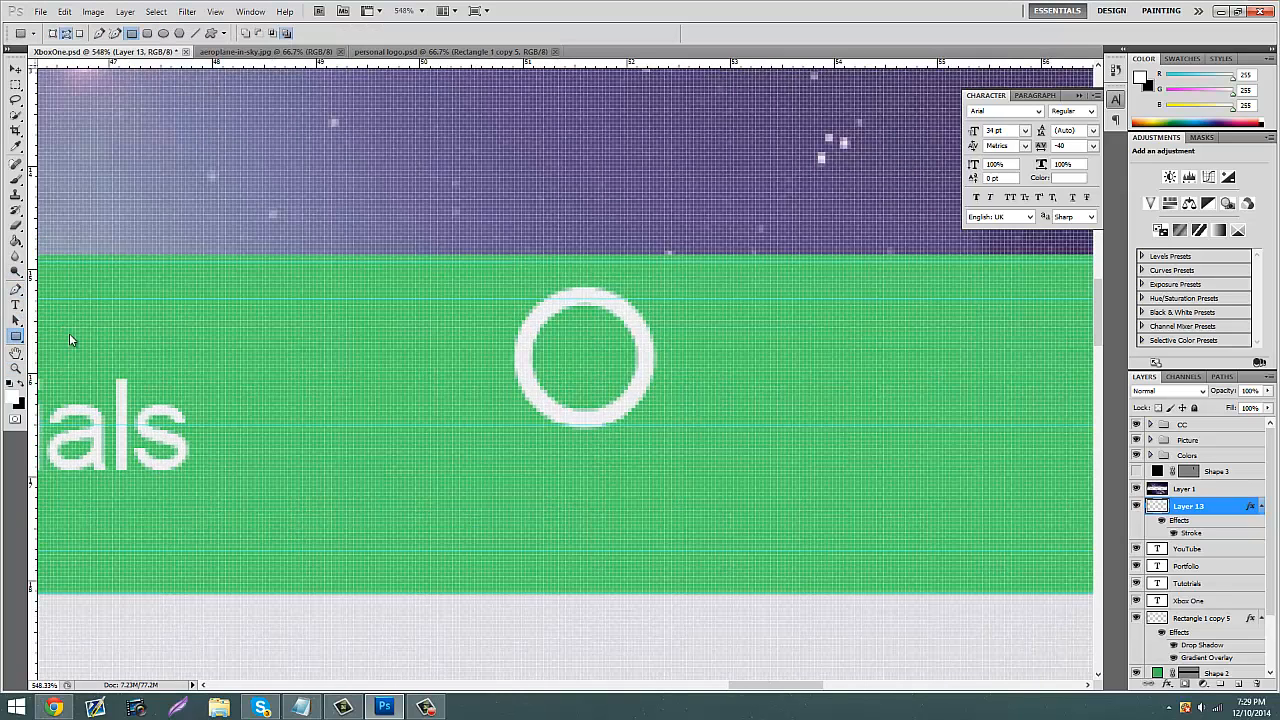
drag(576, 413, 595, 554)
Step: Try nudging the circle sideways relative to the handle path and return it to its place
click(13, 68)
key(Right)
key(Right)
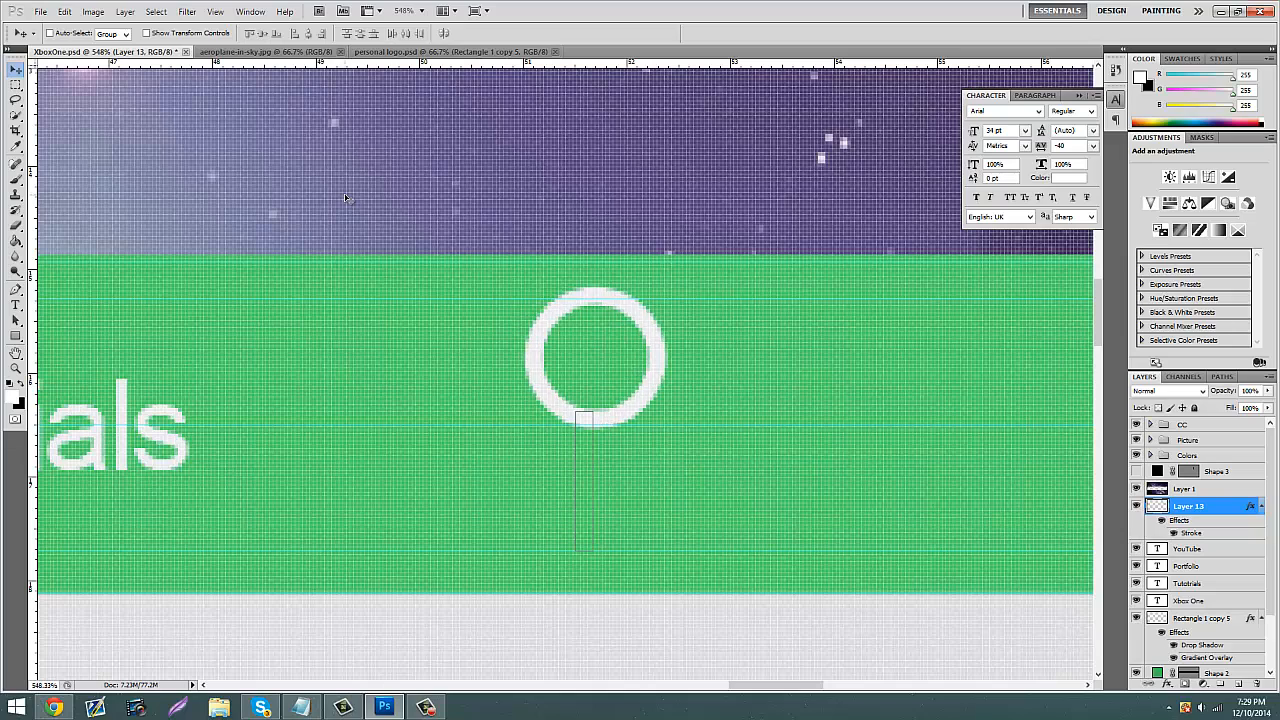
key(Left)
key(Left)
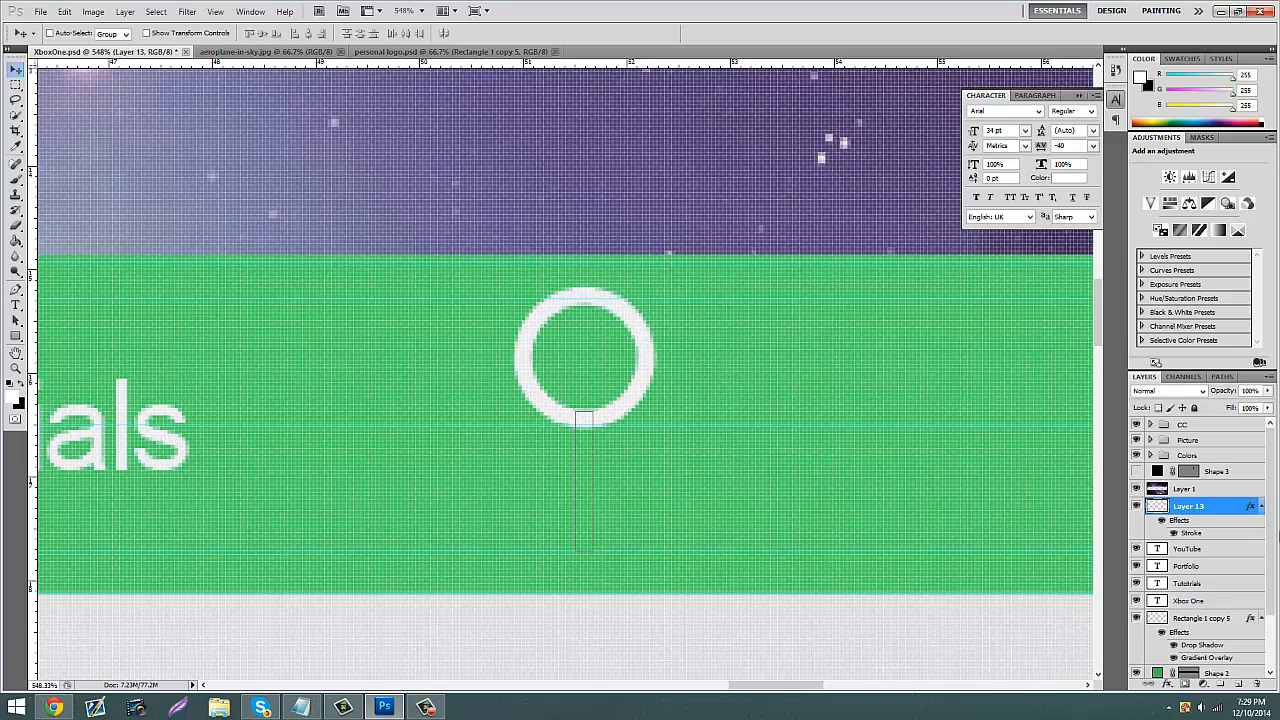
Step: Delete the rectangular path below the circle
click(16, 336)
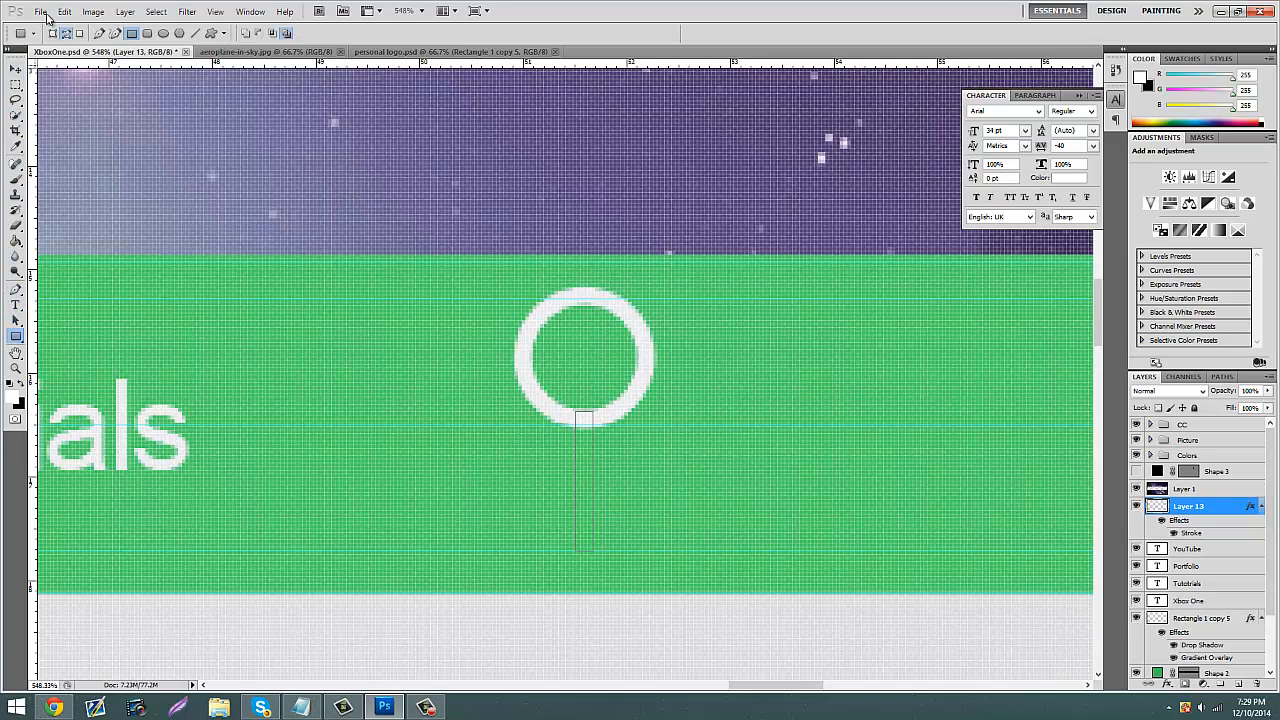
right_click(646, 426)
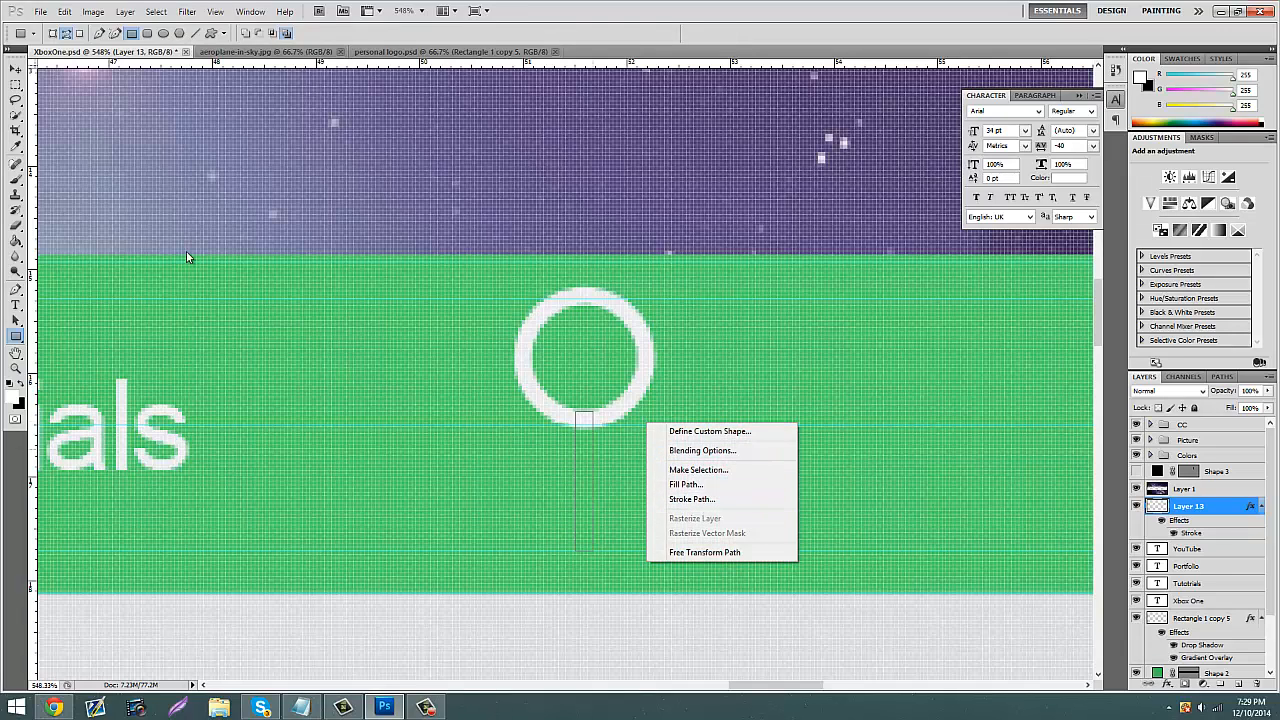
click(16, 293)
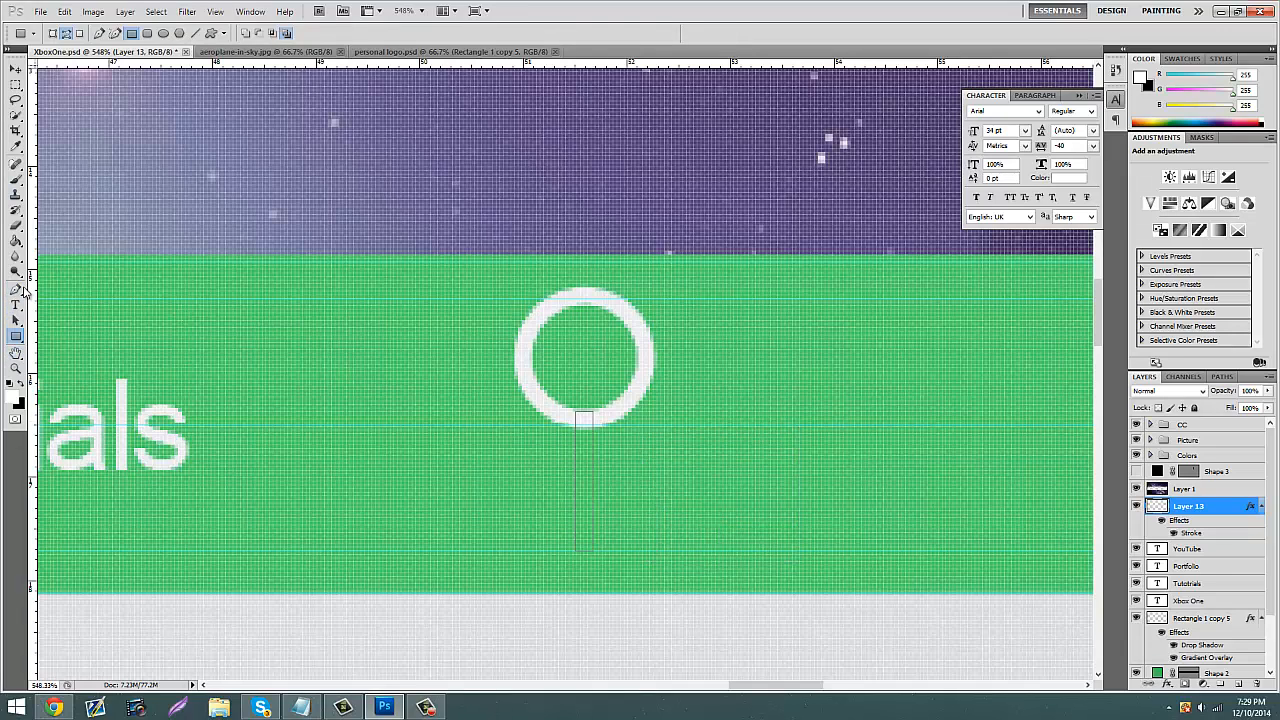
click(20, 290)
right_click(197, 346)
click(246, 368)
Step: Draw a narrow white rectangle as a shape layer down from the circle's lower edge and rasterize that layer
click(14, 325)
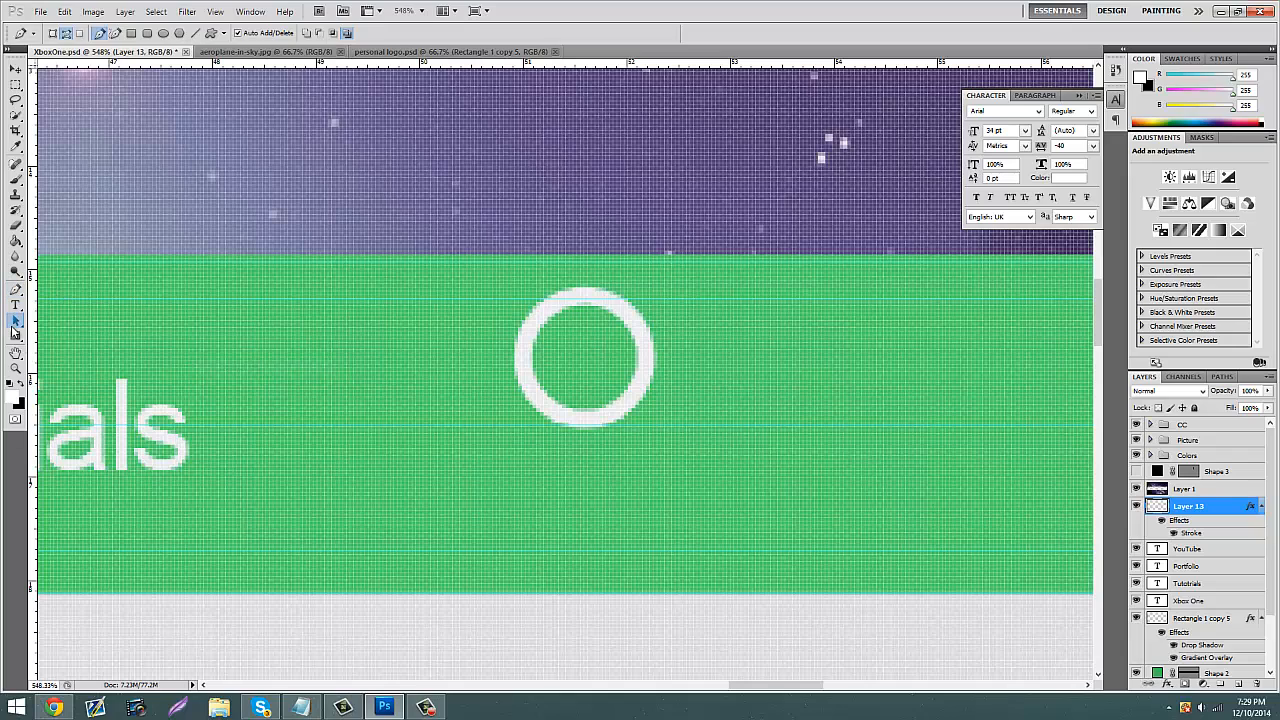
click(16, 336)
click(52, 33)
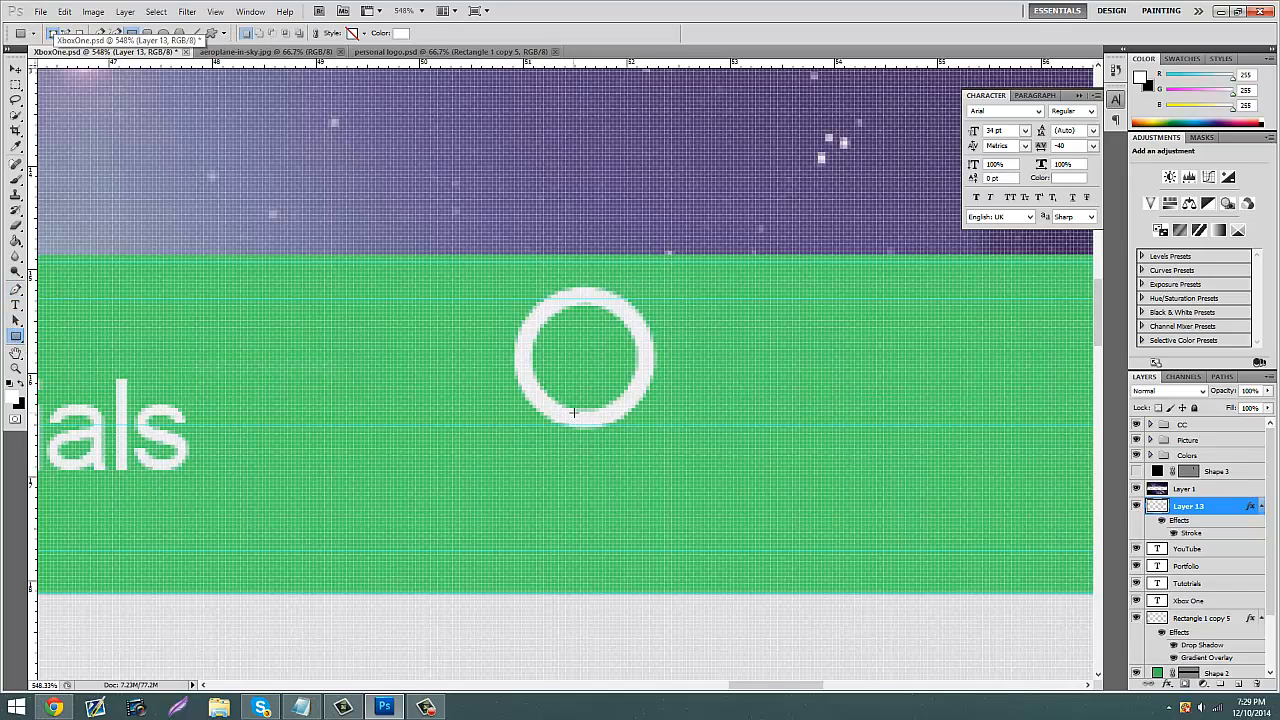
drag(584, 481, 594, 550)
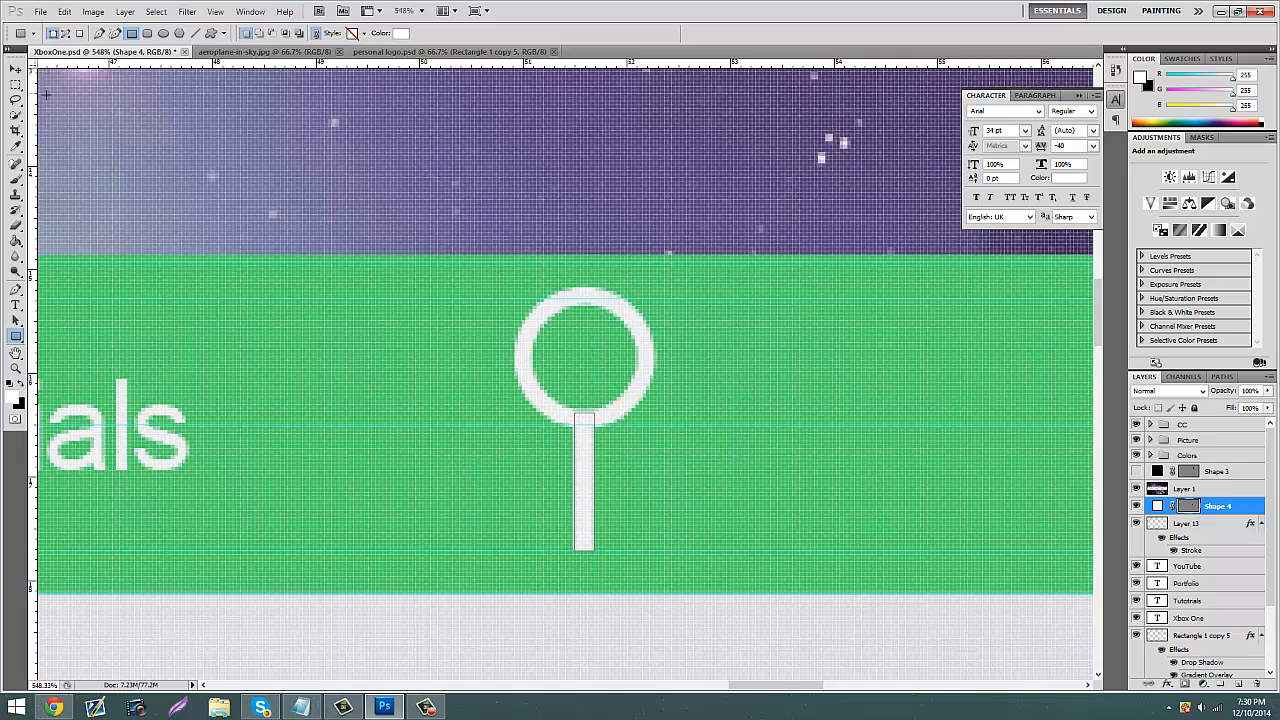
right_click(1230, 508)
click(1188, 295)
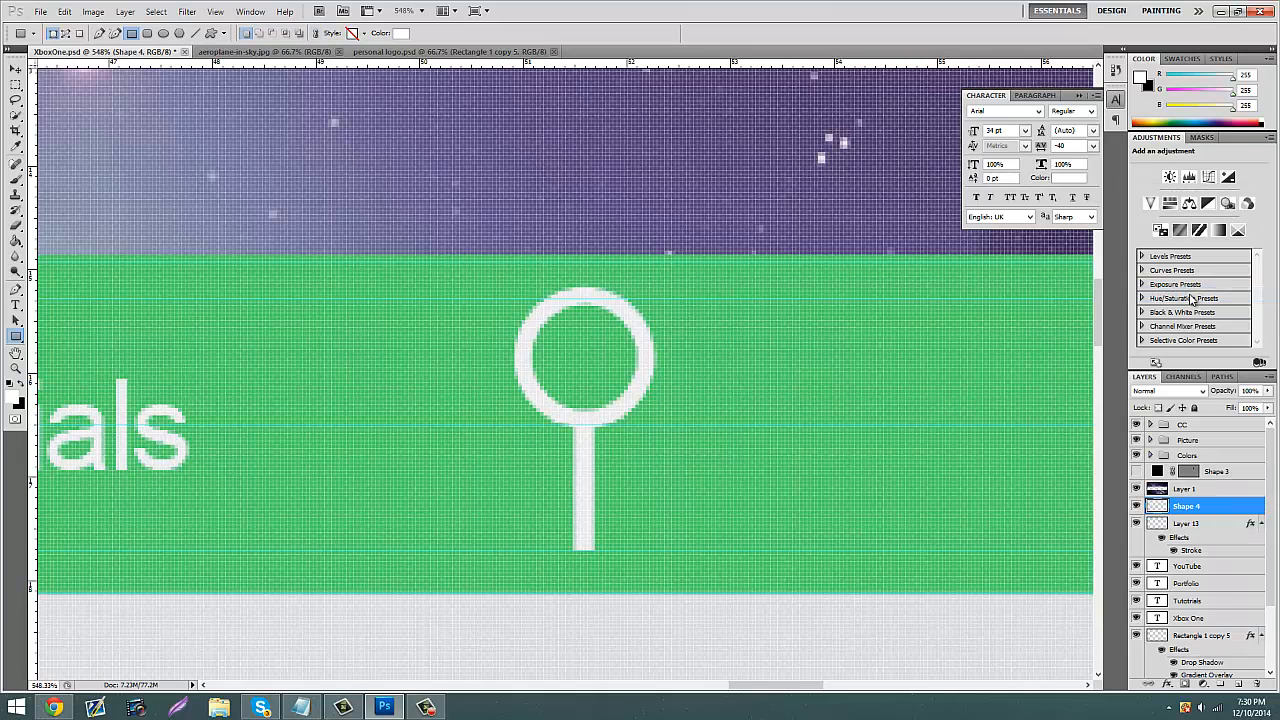
Step: Merge the rasterized handle layer with the circle's layer into one search icon layer
shift+click(1204, 528)
right_click(1204, 530)
click(1180, 488)
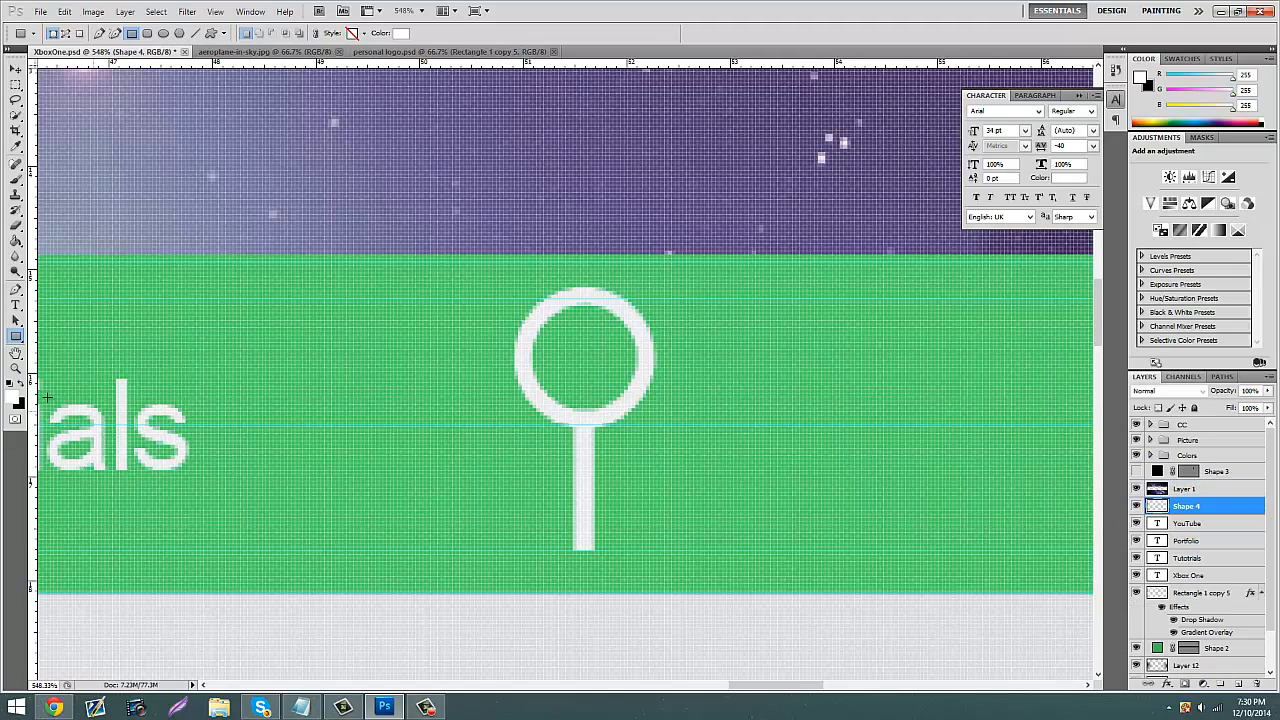
Step: Free-transform the search icon: rotate it about 35°, scale it to about 78%, and place it just after "Tutotrials"
click(17, 369)
drag(471, 390, 365, 425)
drag(495, 299, 455, 212)
key(ctrl+t)
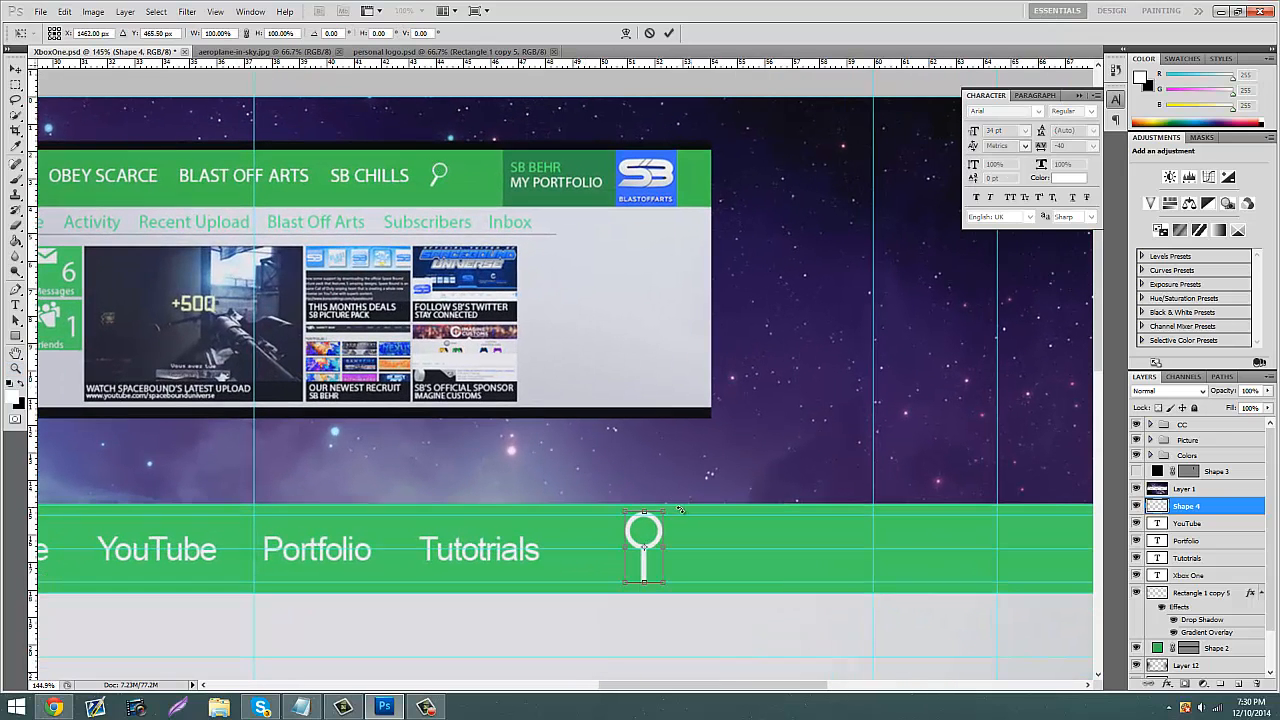
drag(687, 490, 714, 531)
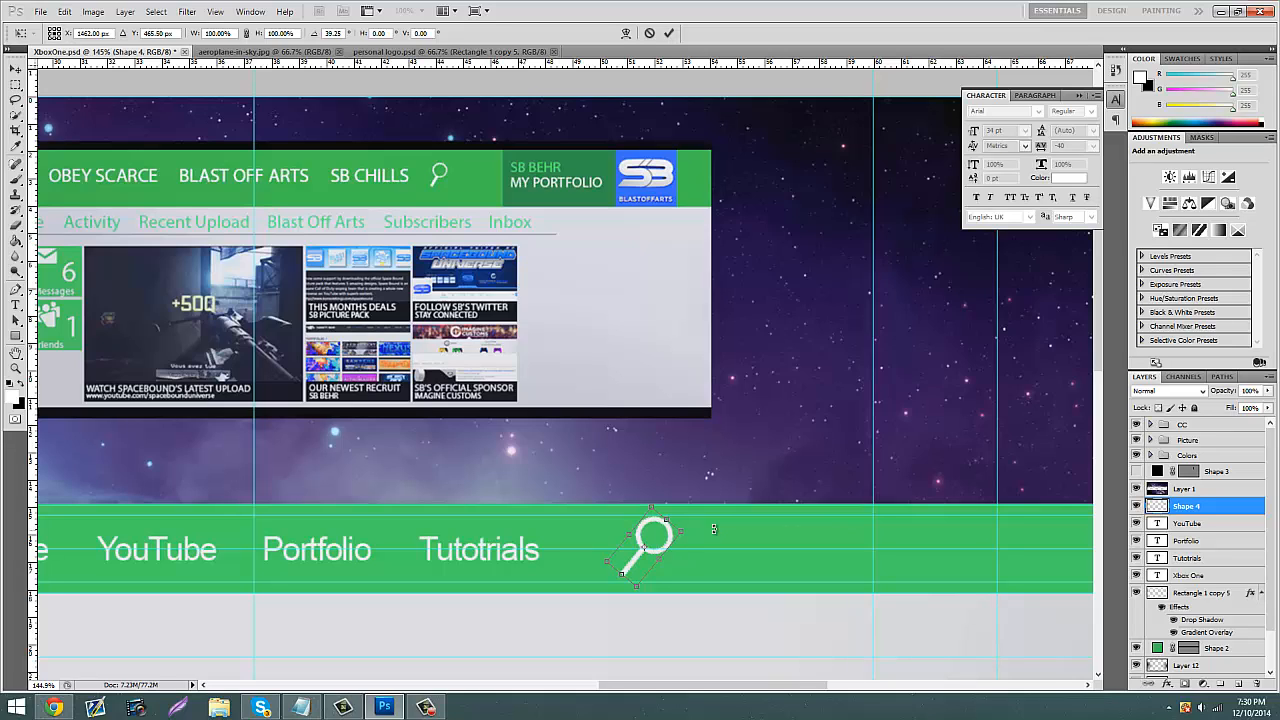
drag(652, 510, 664, 543)
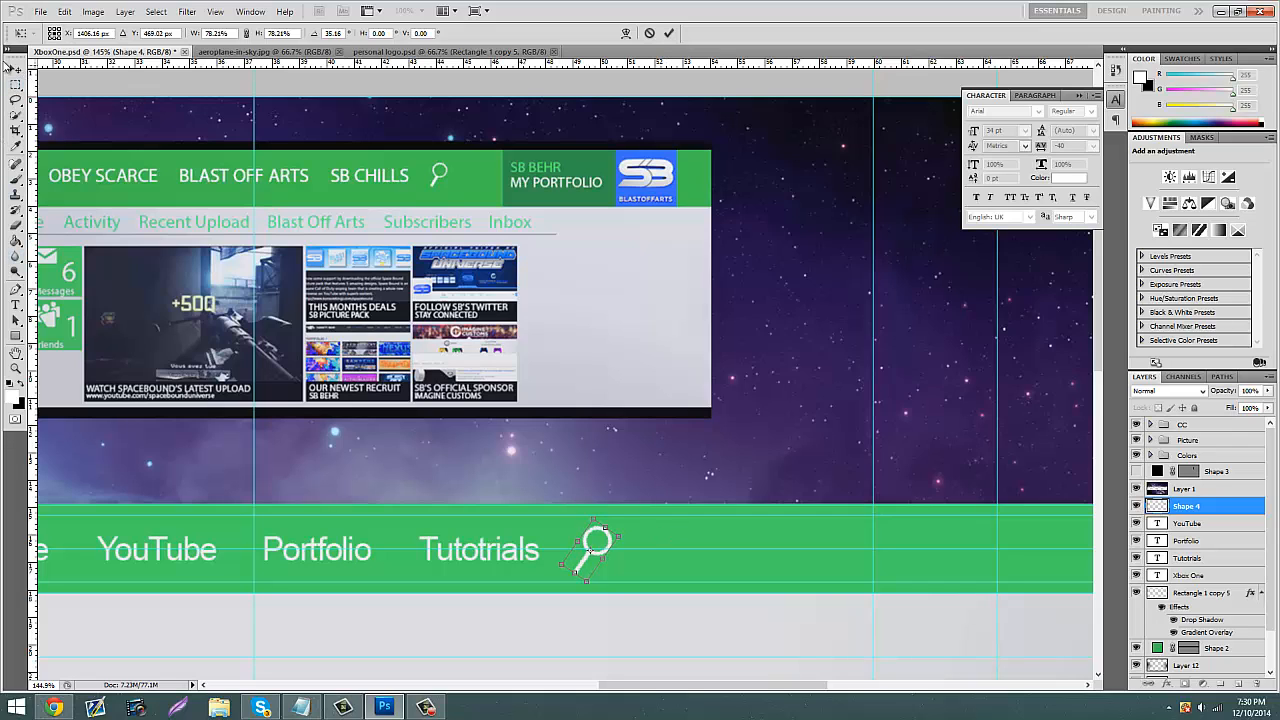
click(18, 72)
click(569, 261)
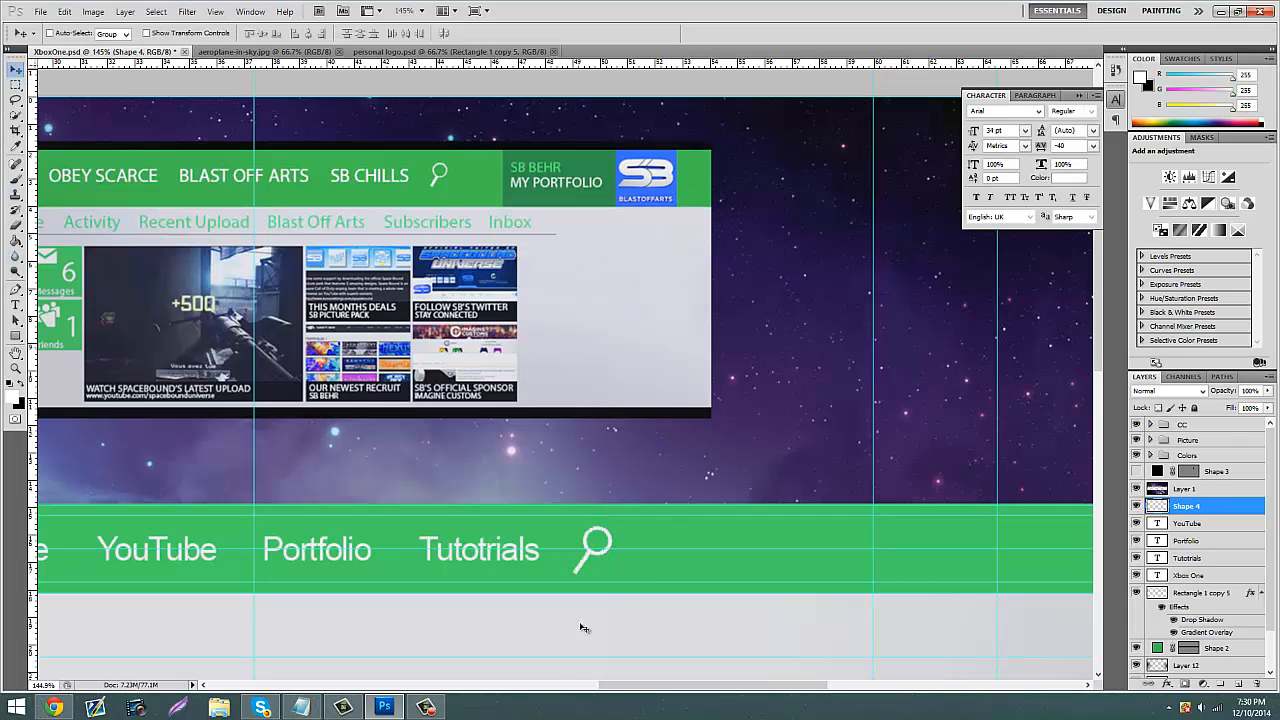
drag(603, 568, 605, 560)
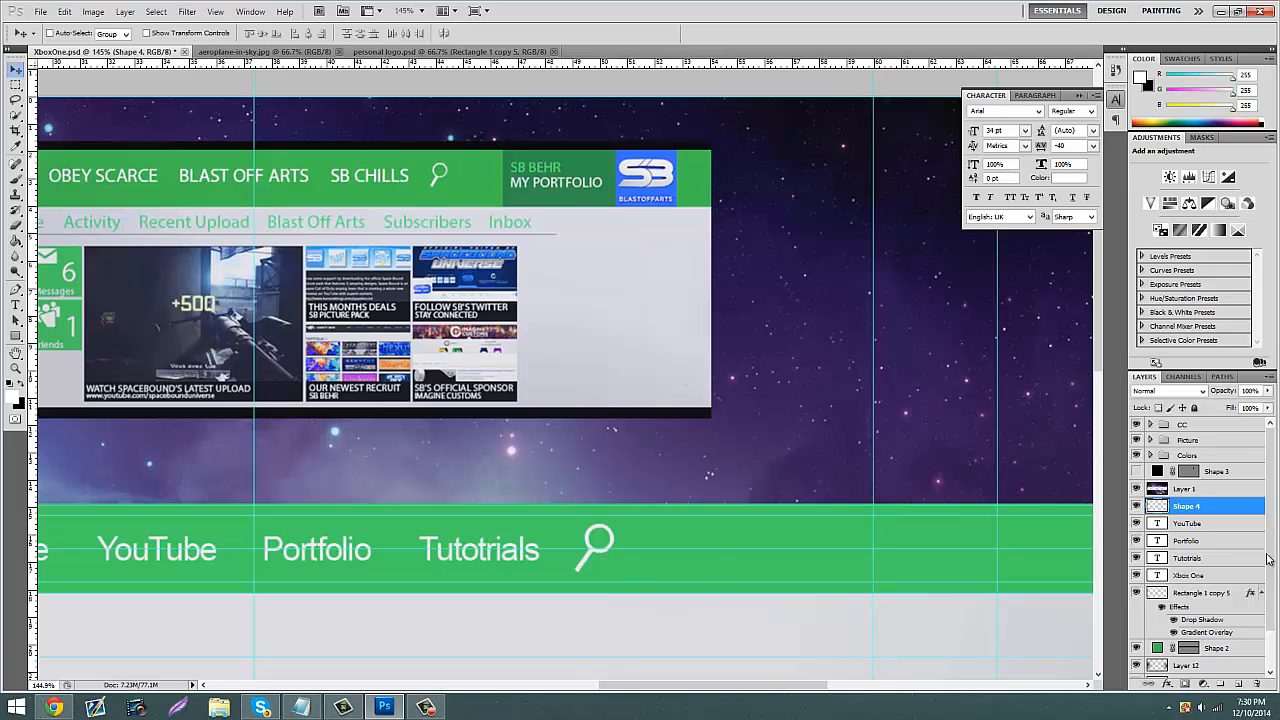
Step: Create a new layer, and select the green bar's Shape 2 layer for drawing with the Rectangle tool
click(1238, 684)
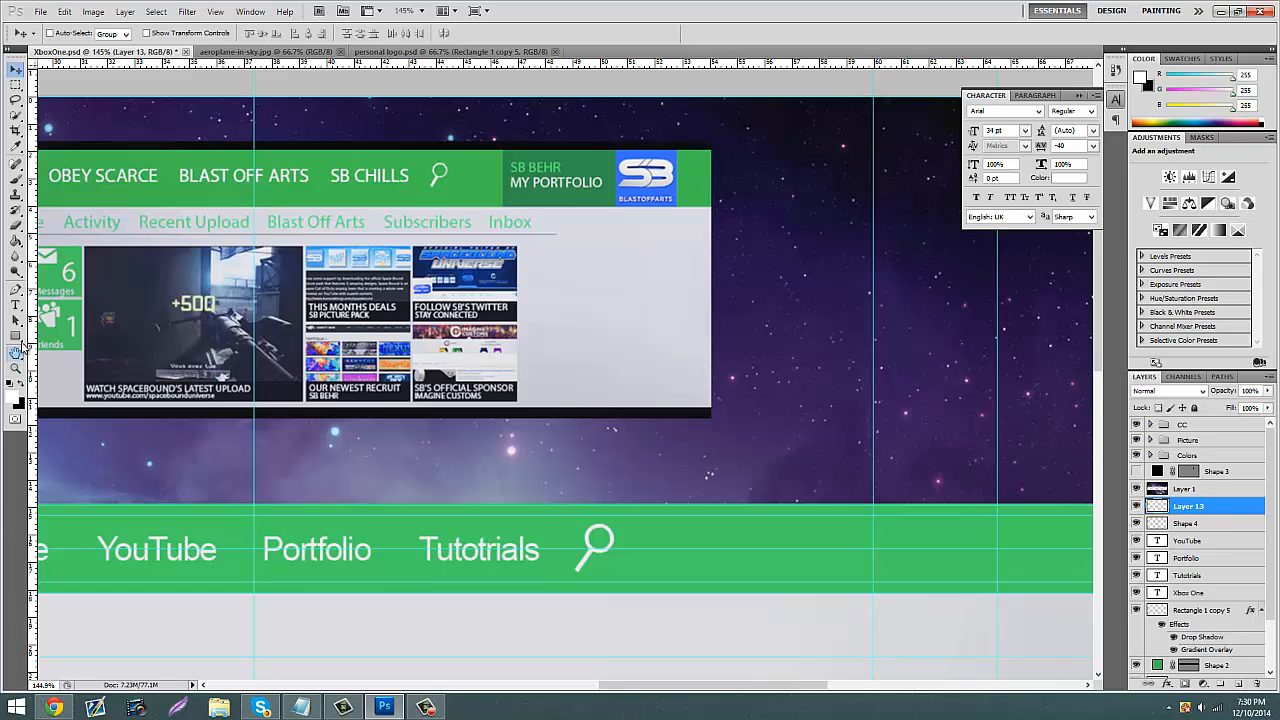
click(17, 338)
scroll(1201, 637, down, 2)
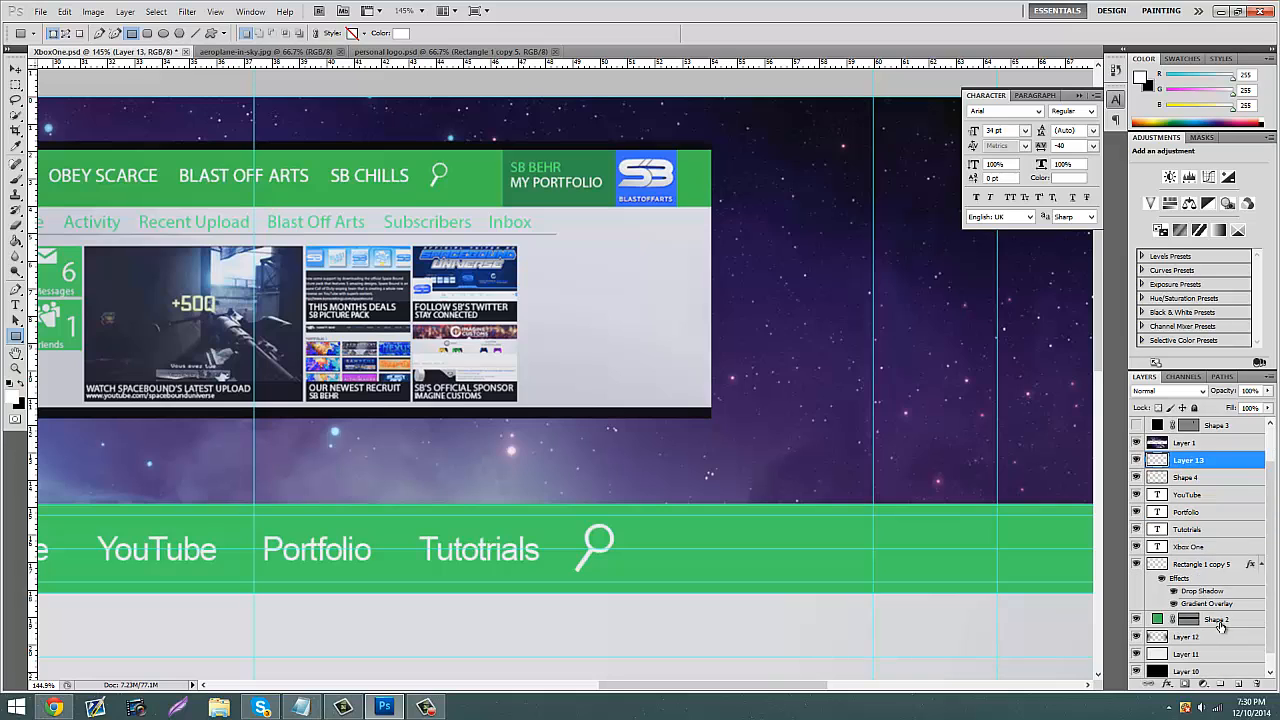
click(1208, 620)
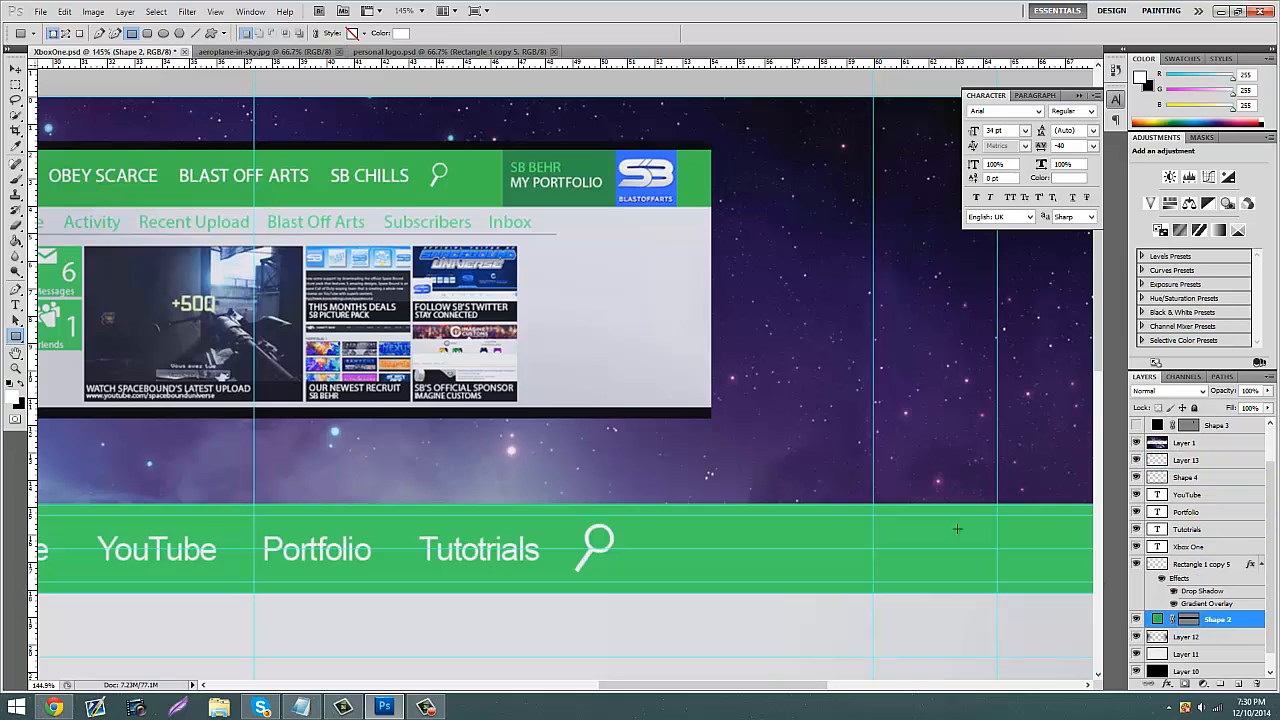
Step: Draw a full-height rectangle in darker green (RGB 56, 165, 81) on the bar, from beside the search icon to the next vertical guide
click(12, 398)
click(705, 557)
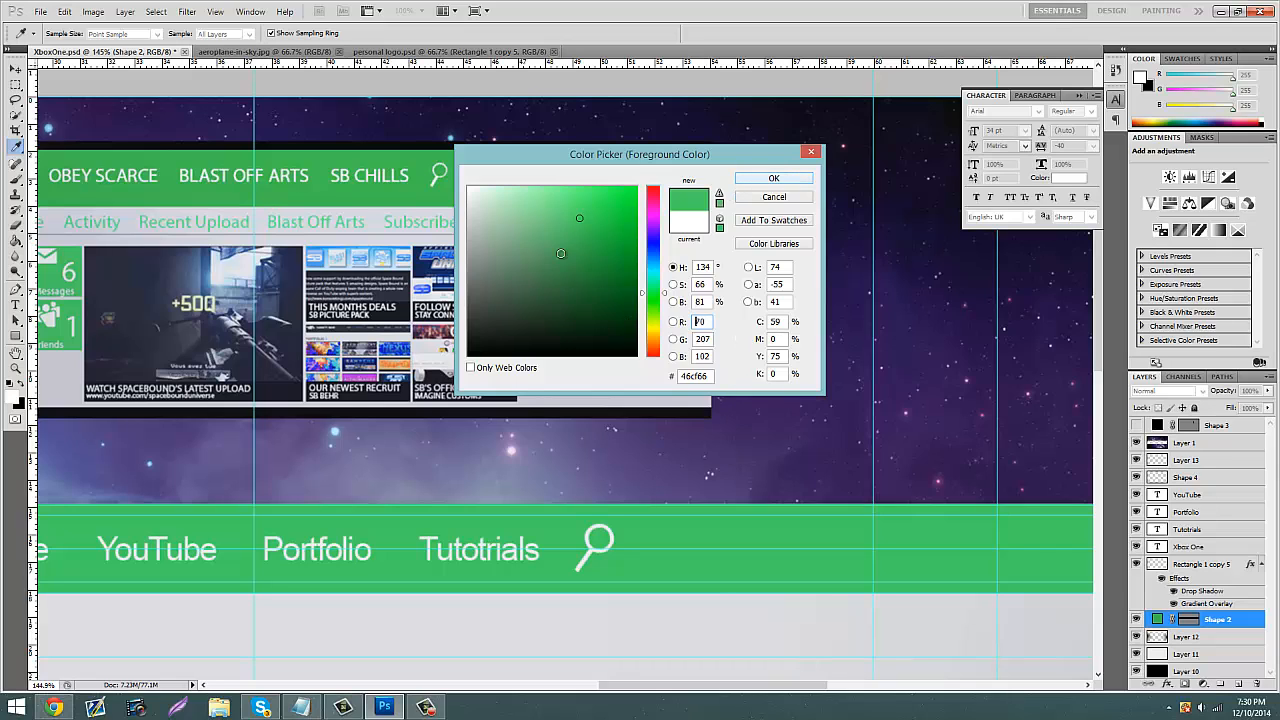
drag(578, 222, 580, 244)
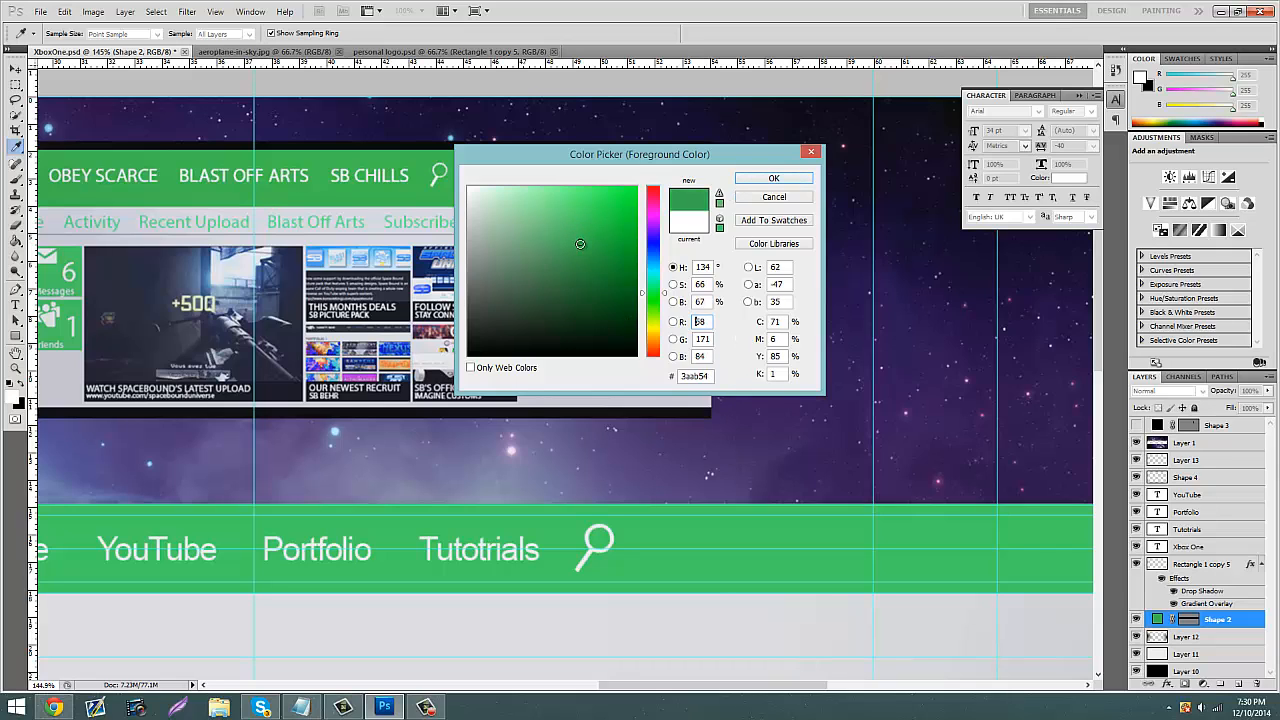
click(773, 178)
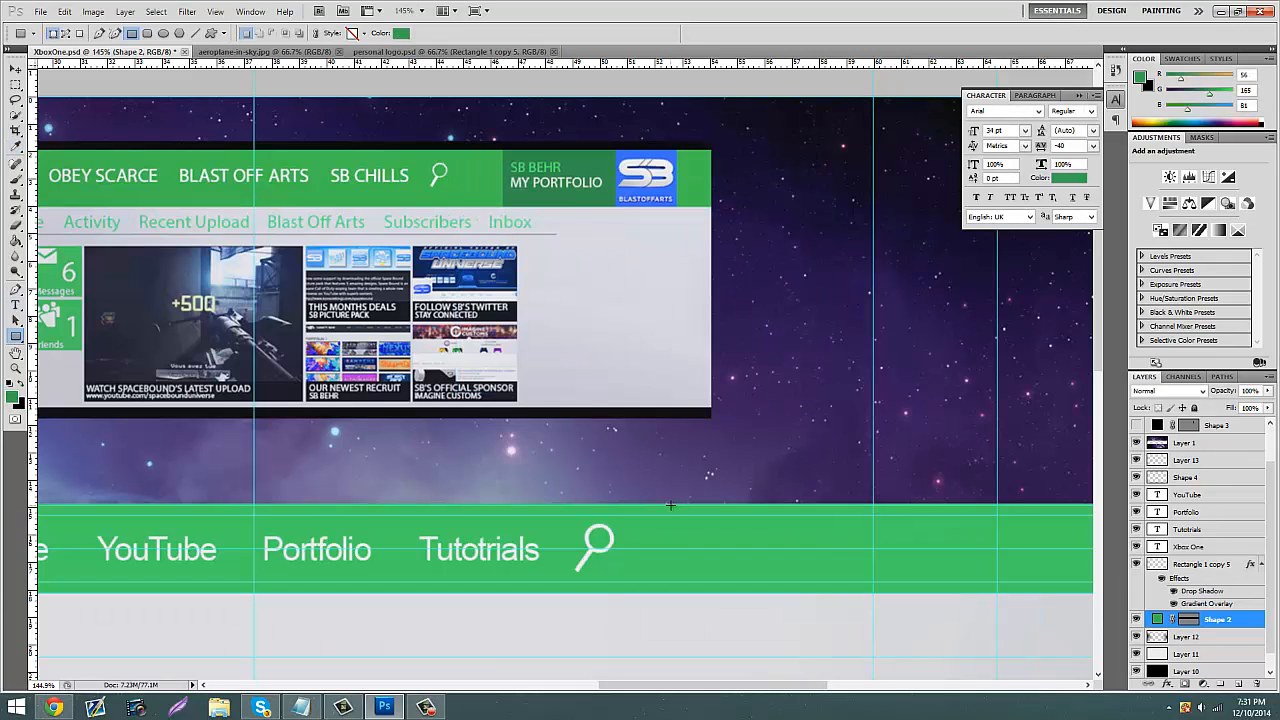
drag(672, 504, 876, 593)
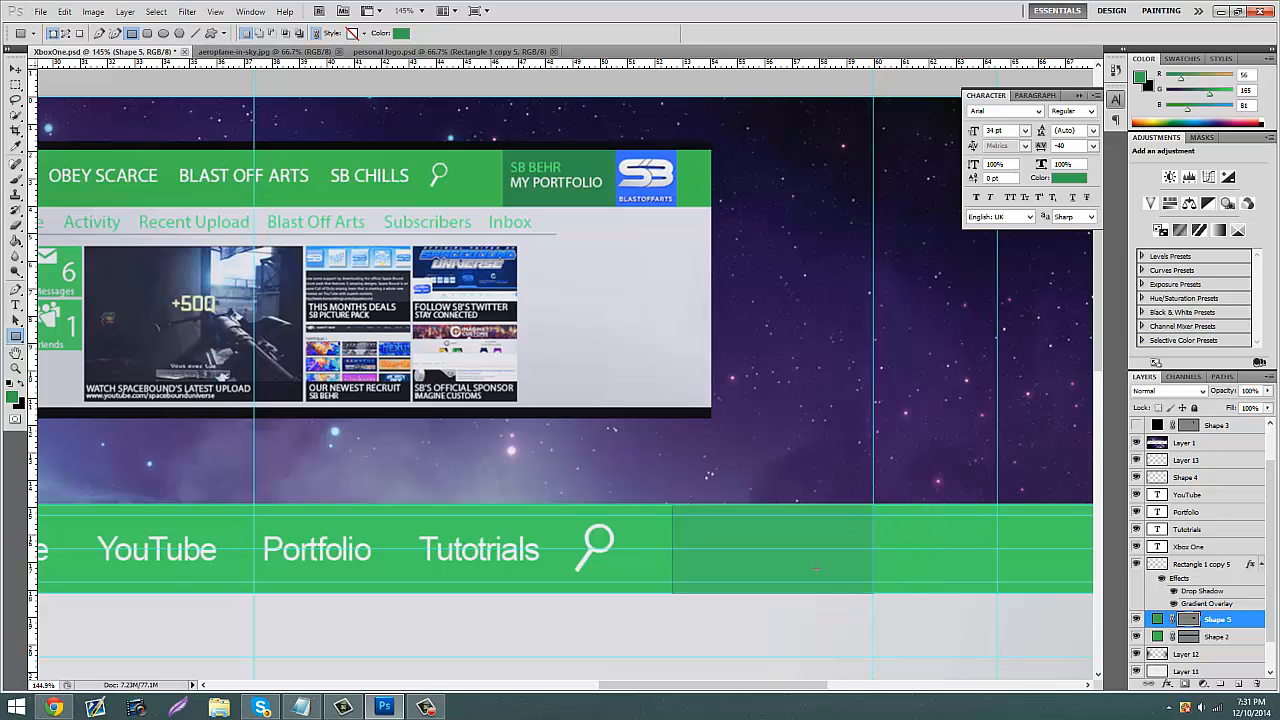
Step: Recolor the profile box rectangle to a much darker green (#246a34) and hide the guides
double_click(1158, 620)
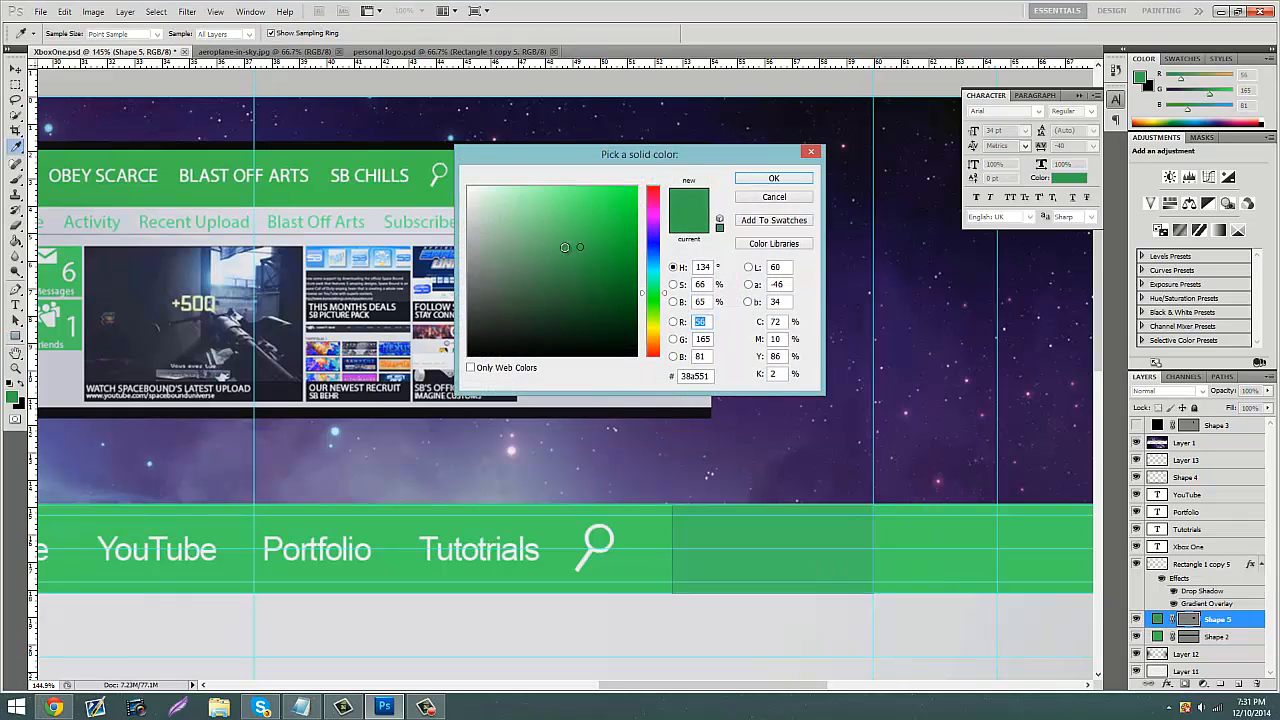
drag(566, 248, 578, 283)
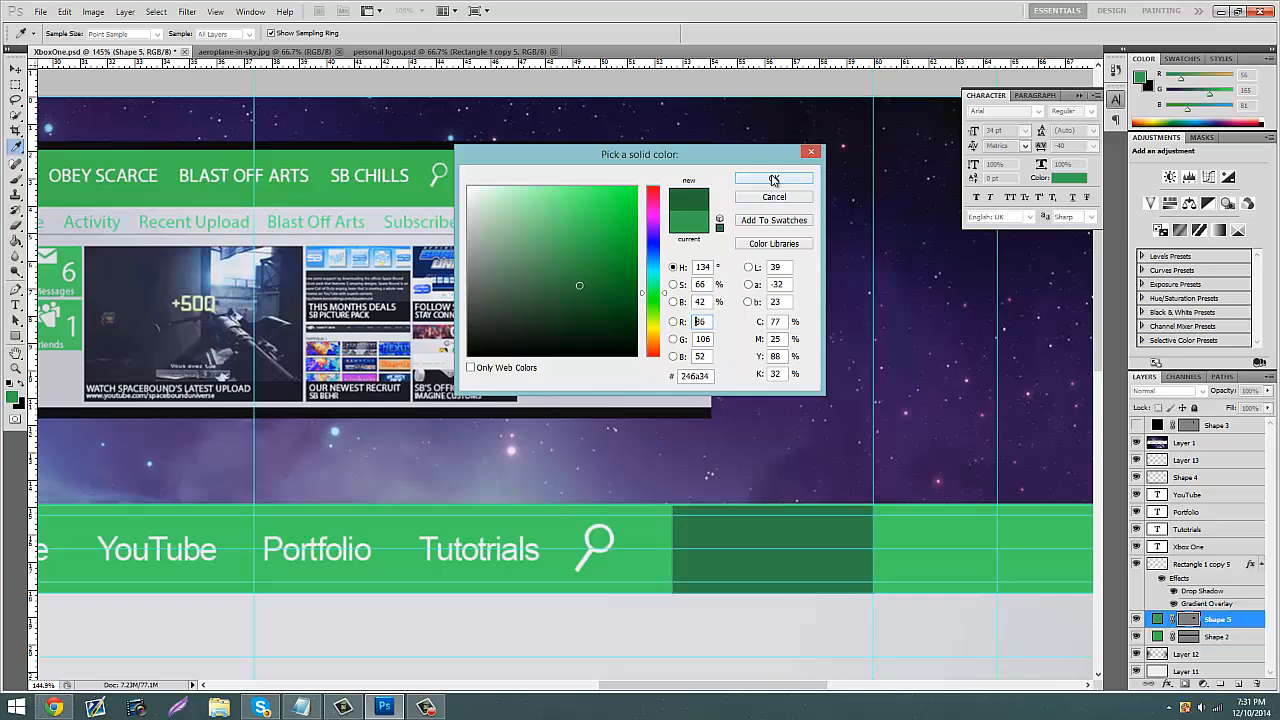
click(774, 178)
right_click(1210, 620)
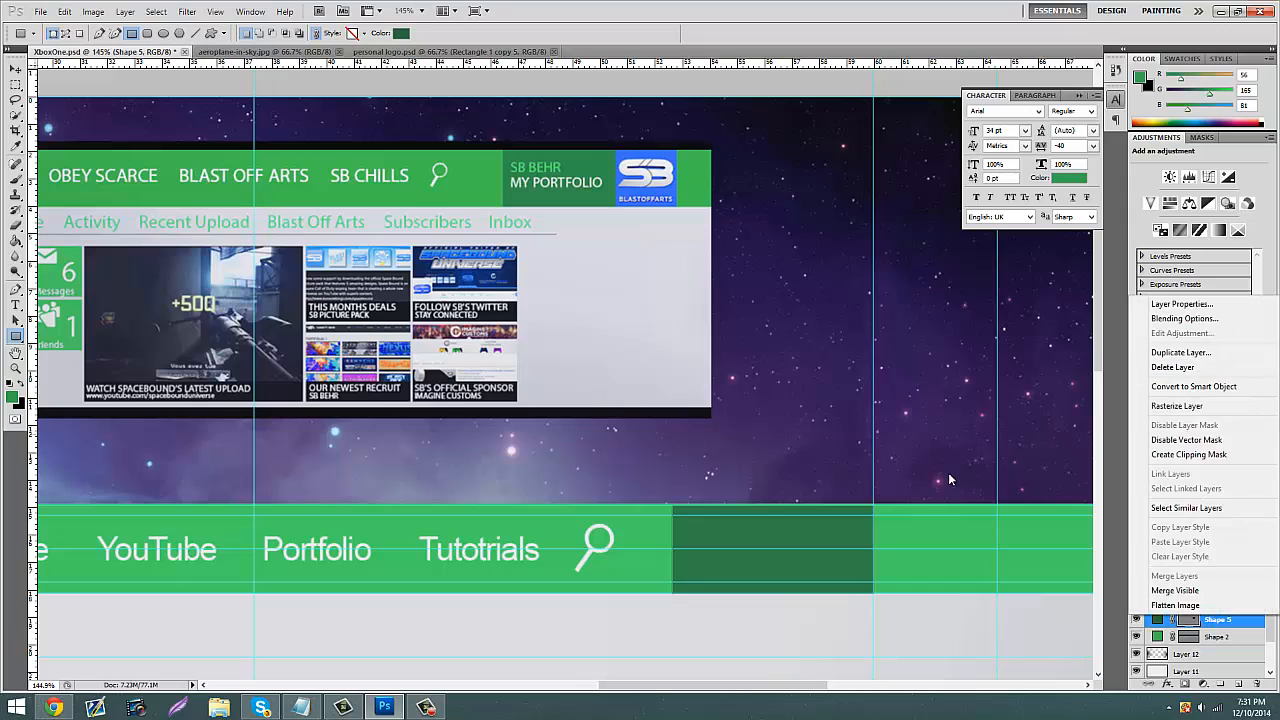
click(1190, 672)
click(1190, 655)
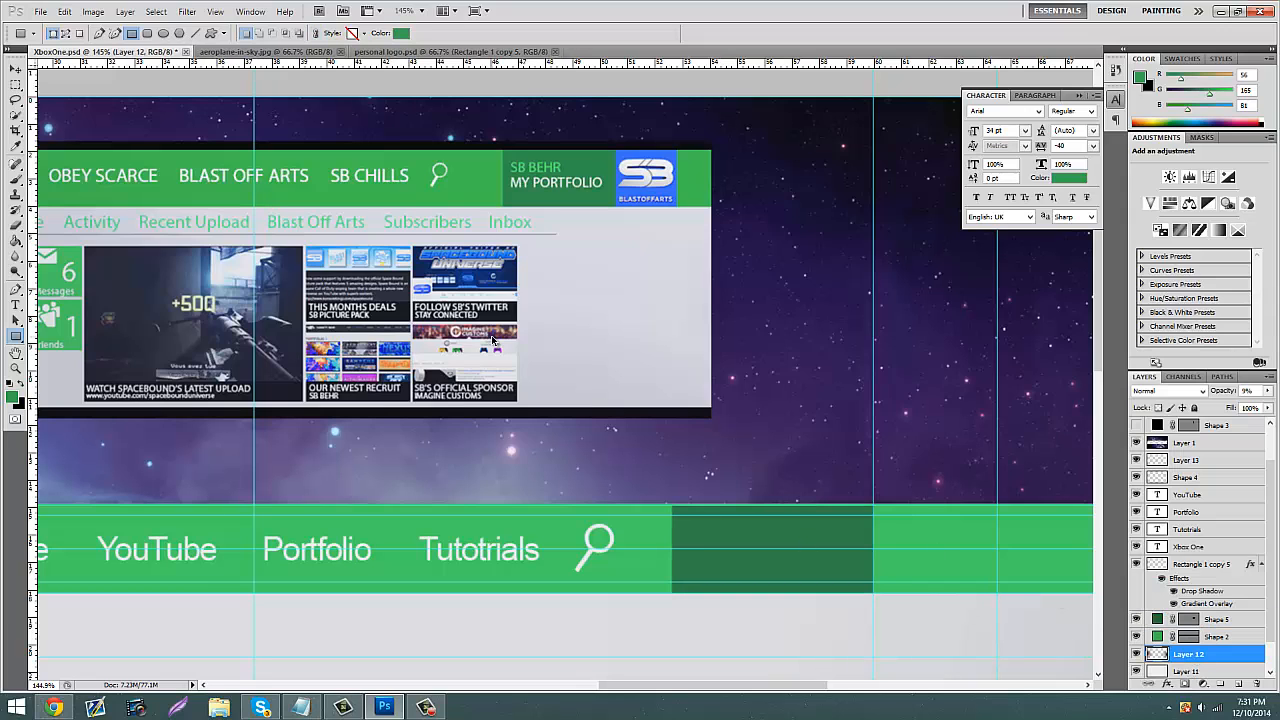
key(ctrl+h)
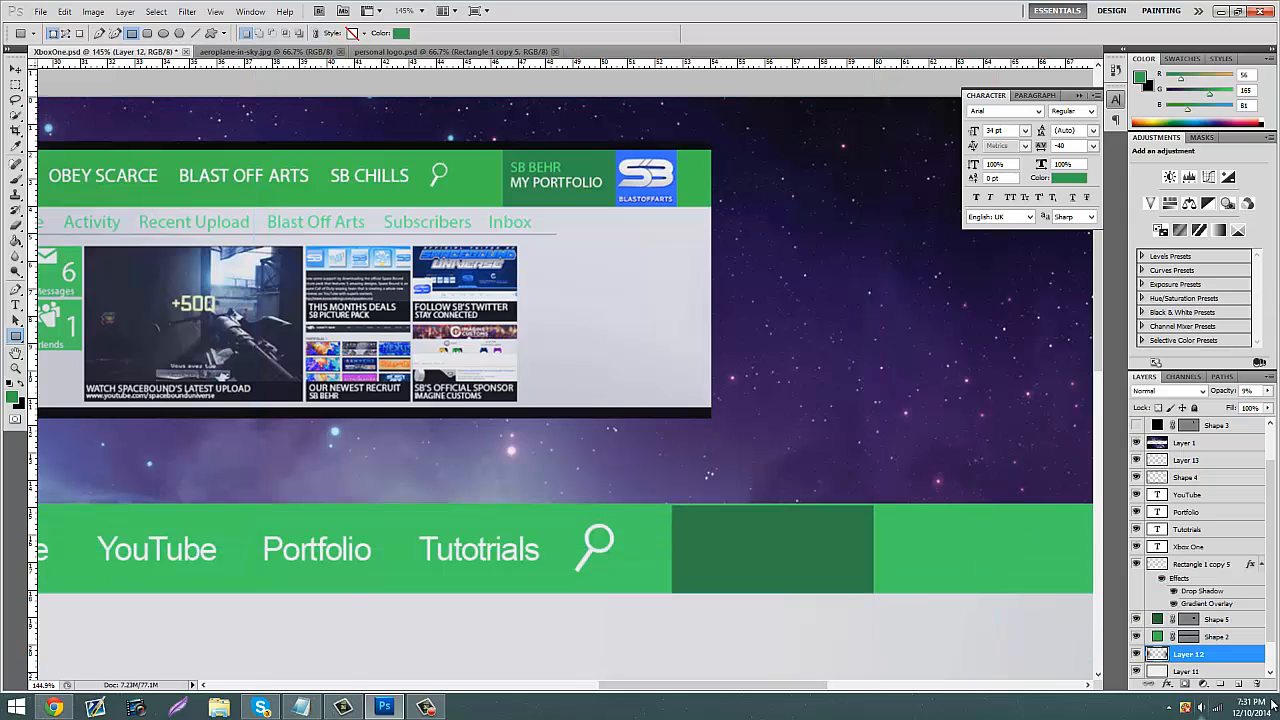
Step: Free-transform the dark green box, stretching its upper edge to about 102.3% height so it meets the green bar's upper edge
click(1205, 620)
key(ctrl+t)
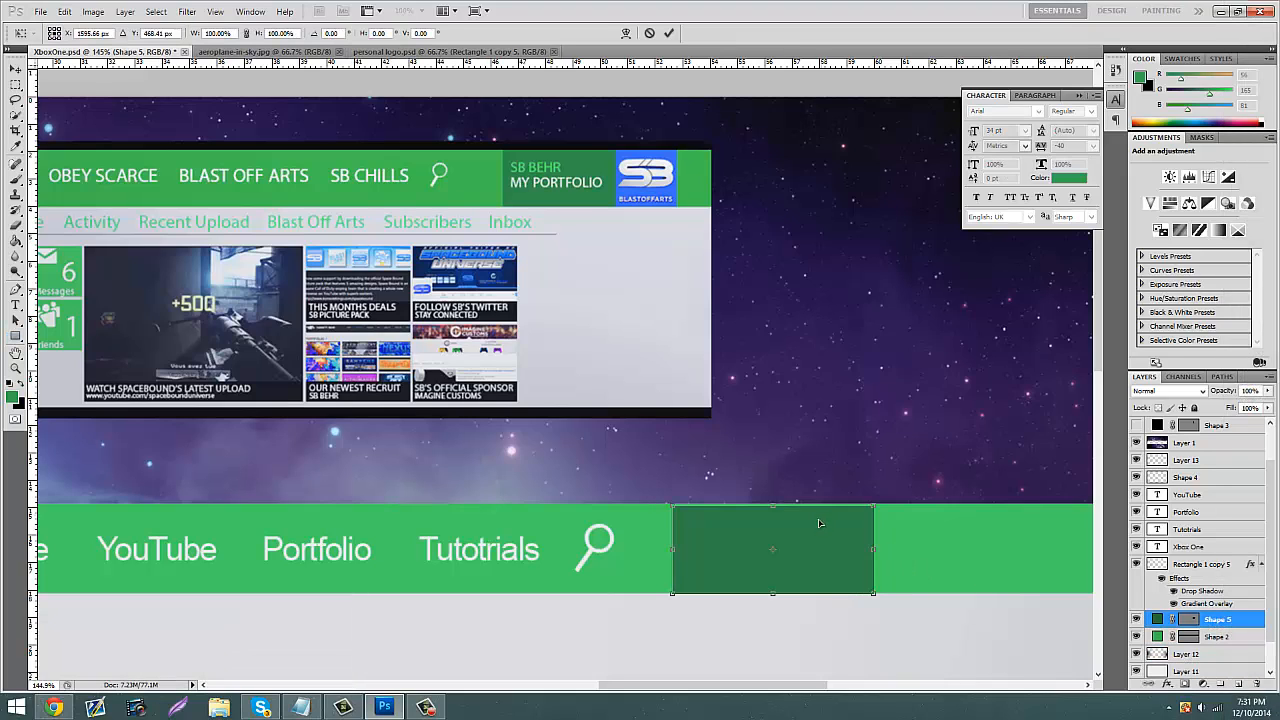
drag(776, 505, 776, 502)
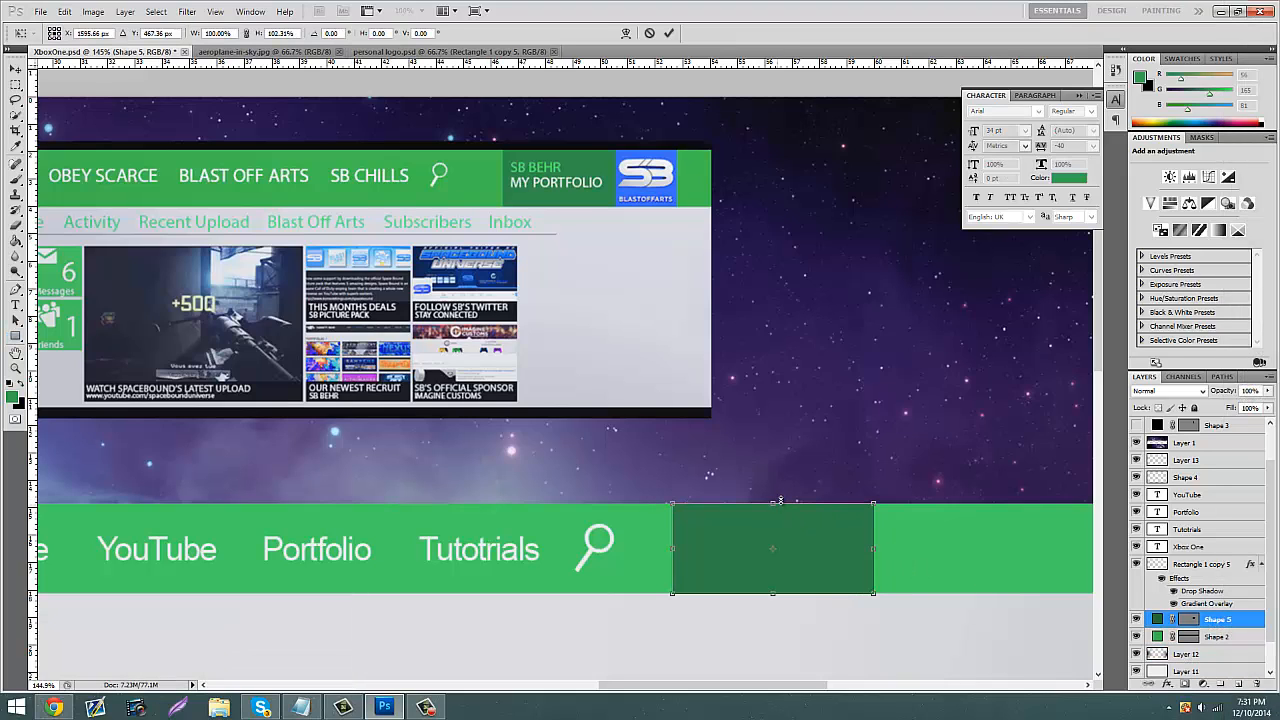
click(16, 69)
click(562, 258)
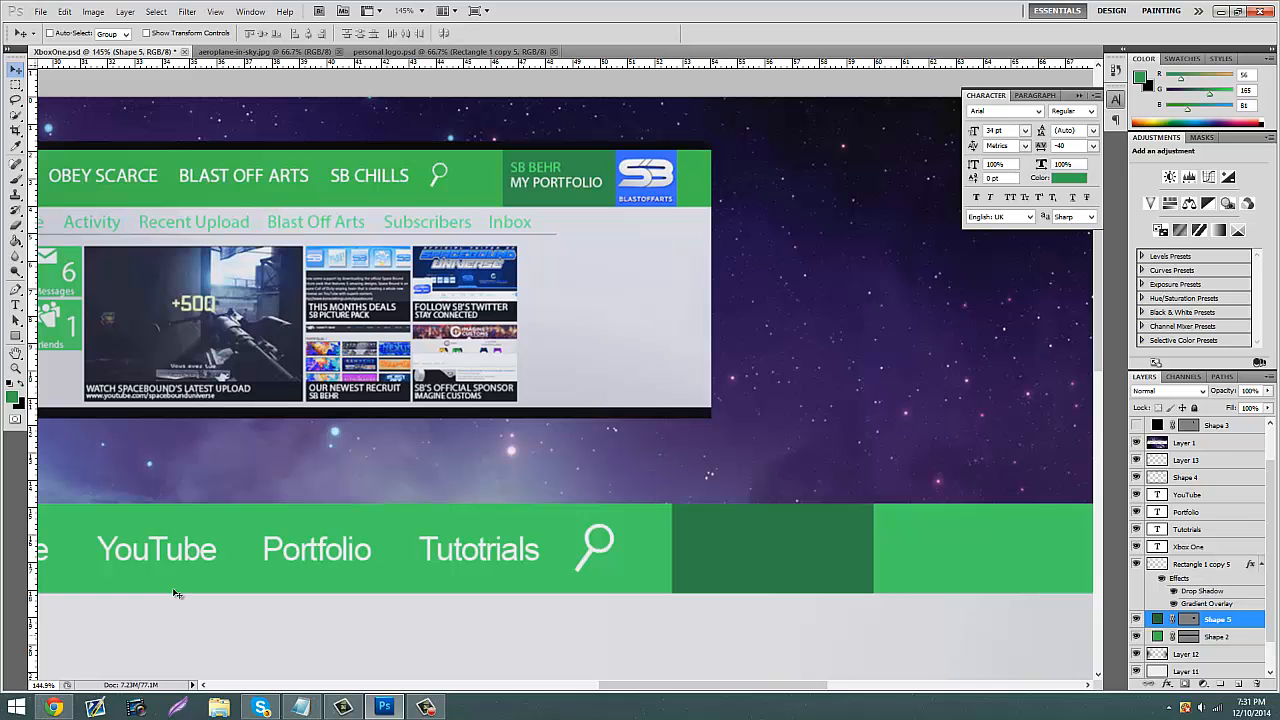
Step: Fine-tune the profile box's fill to dark green #277139
click(16, 369)
drag(612, 394, 595, 374)
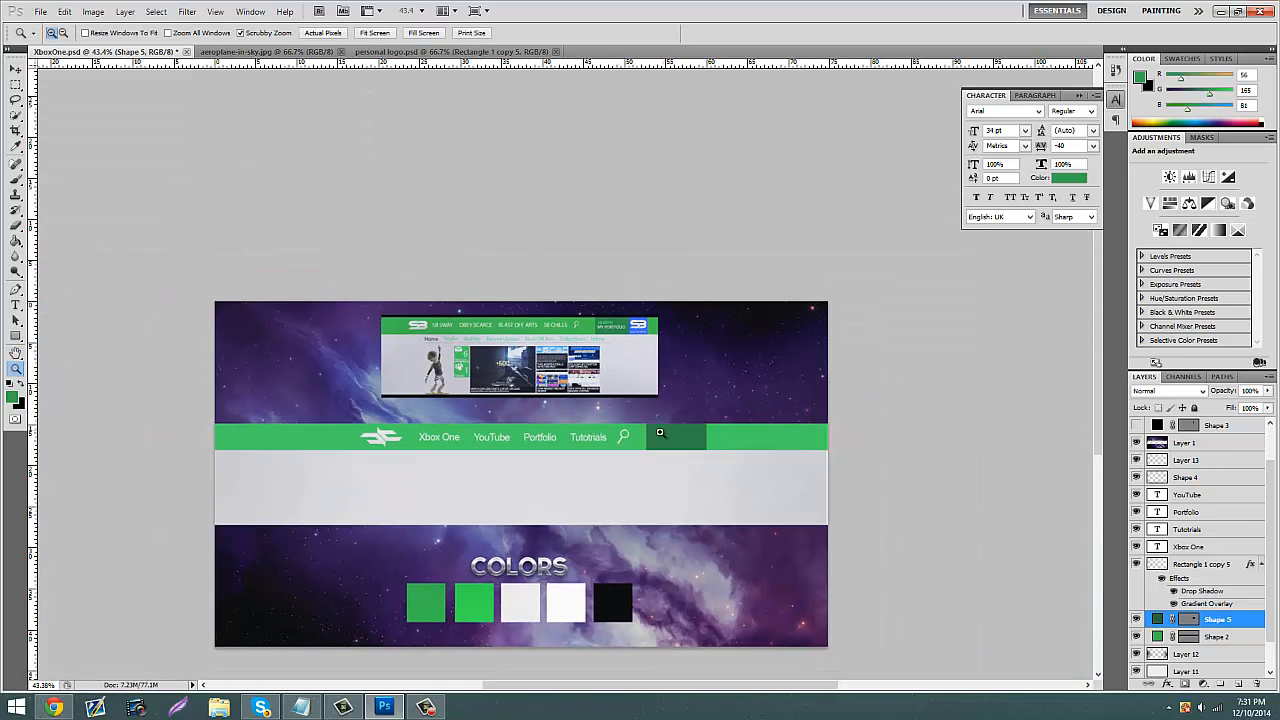
drag(660, 432, 705, 405)
double_click(1158, 620)
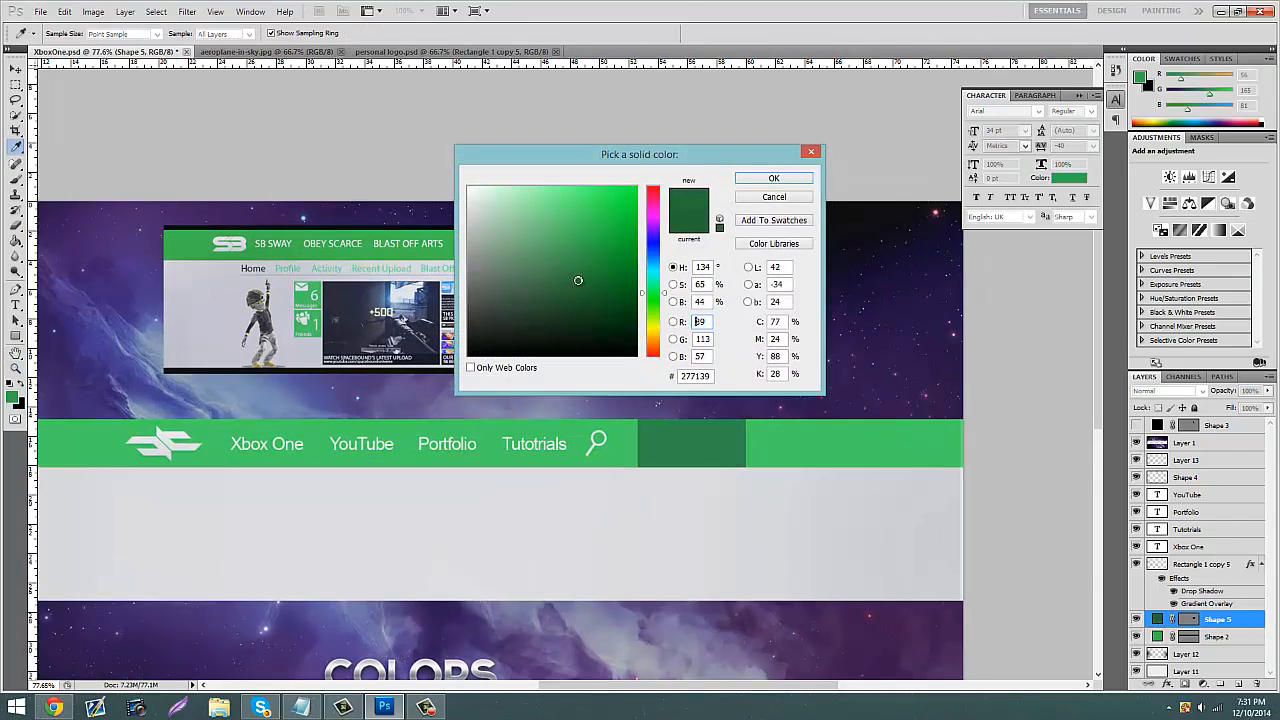
click(743, 181)
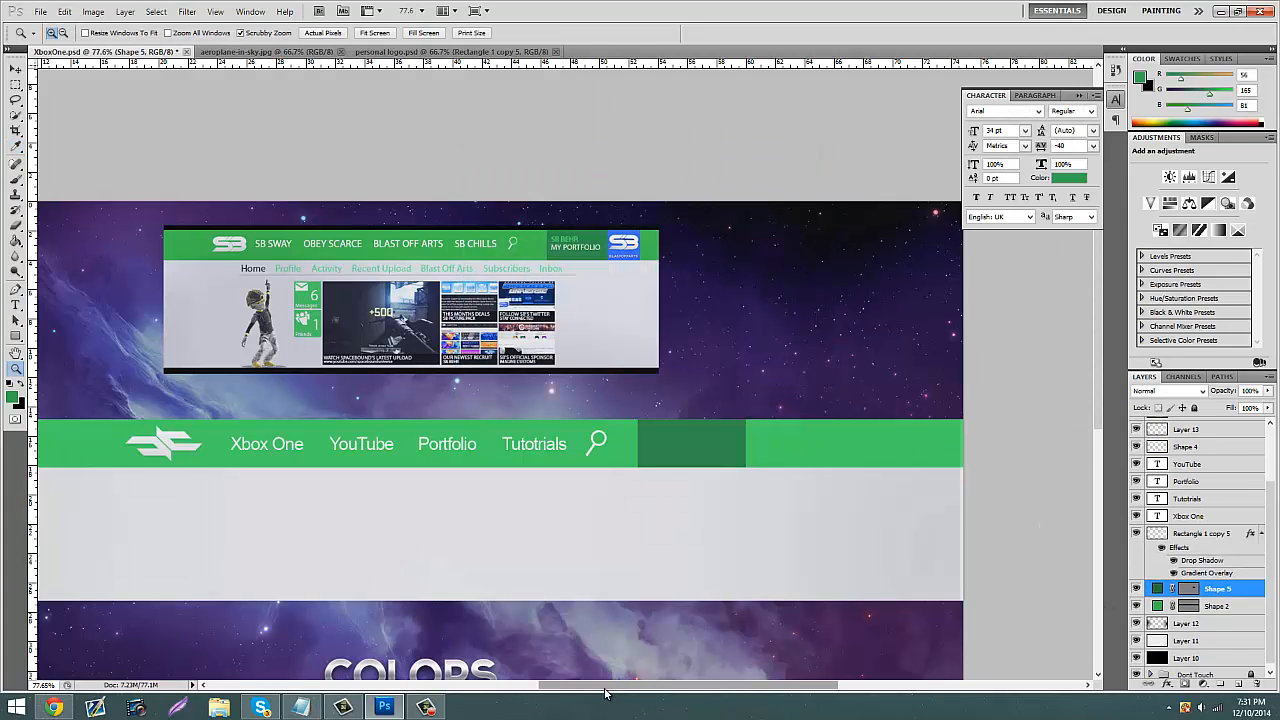
Step: Duplicate the bright green swatch in the Colors group and place the copy before the first swatch in the row
drag(645, 686, 592, 686)
scroll(569, 423, down, 5)
scroll(1200, 550, up, 5)
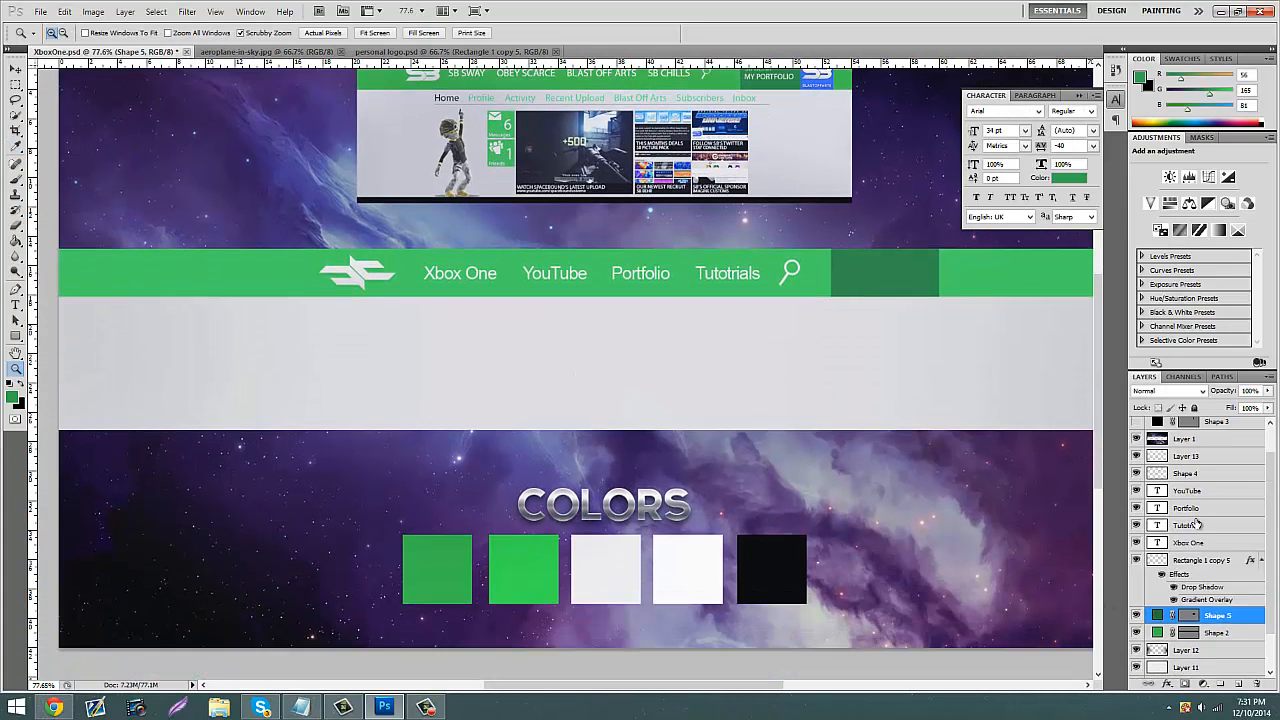
click(1151, 456)
scroll(1206, 548, down, 1)
click(1210, 559)
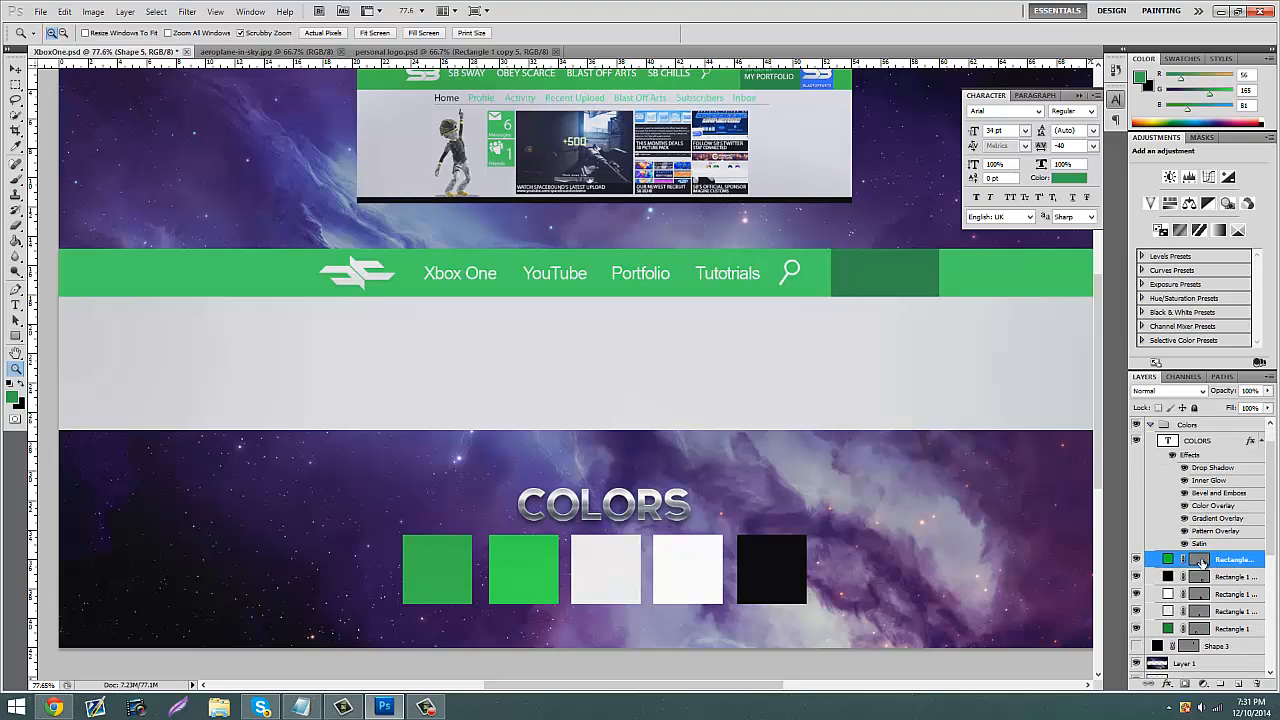
key(ctrl+j)
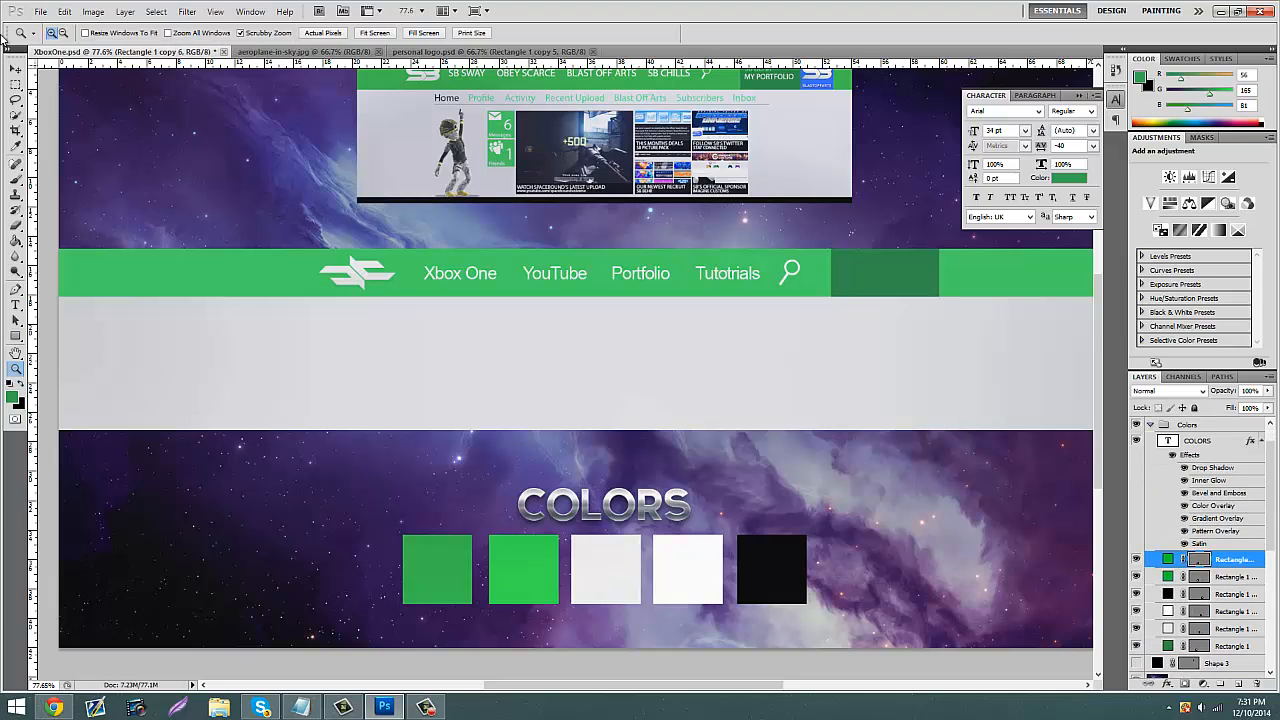
key(v)
drag(505, 608, 329, 613)
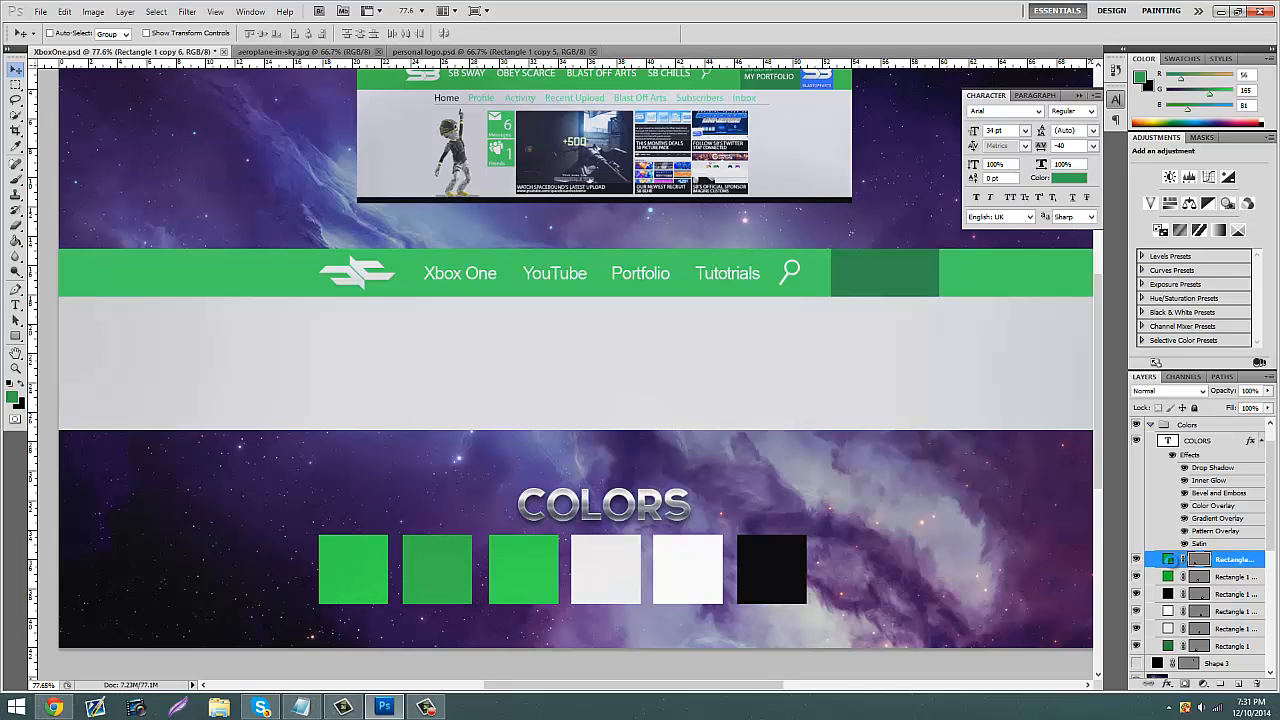
Step: Recolor the duplicated swatch to a dark green matching the profile box (#246839)
double_click(1169, 561)
click(884, 286)
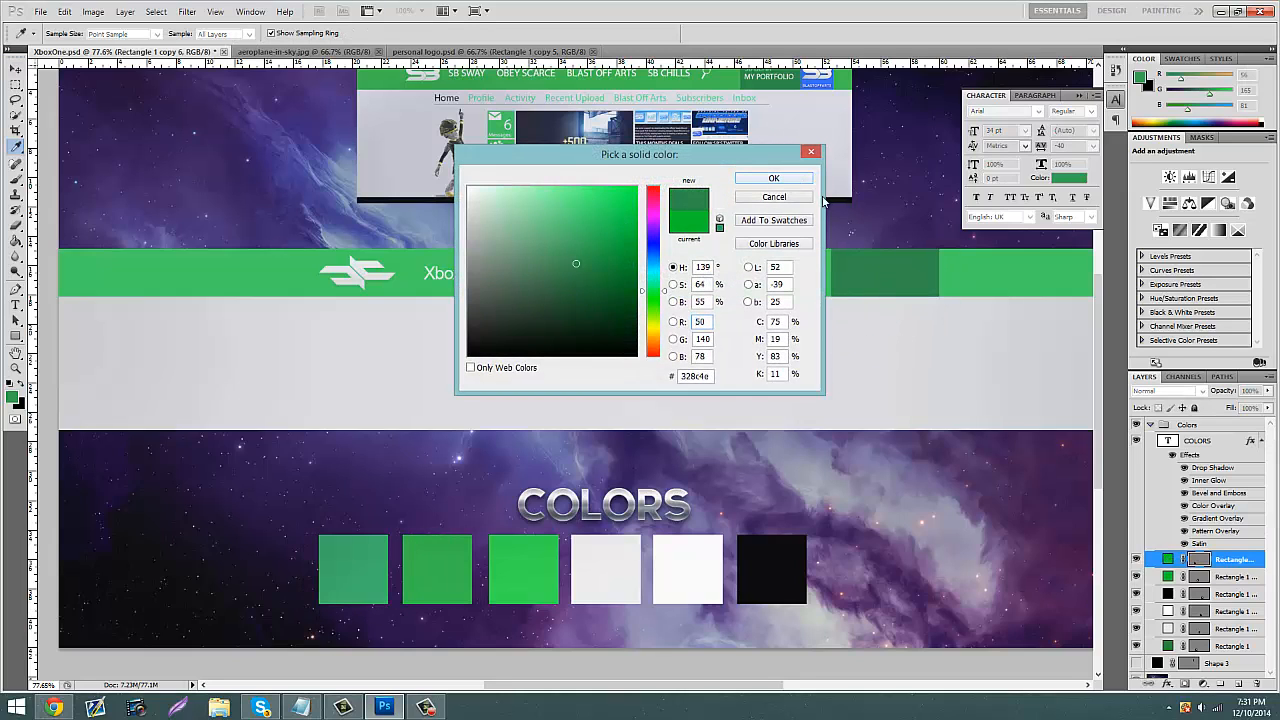
click(893, 262)
click(888, 267)
drag(460, 523, 407, 563)
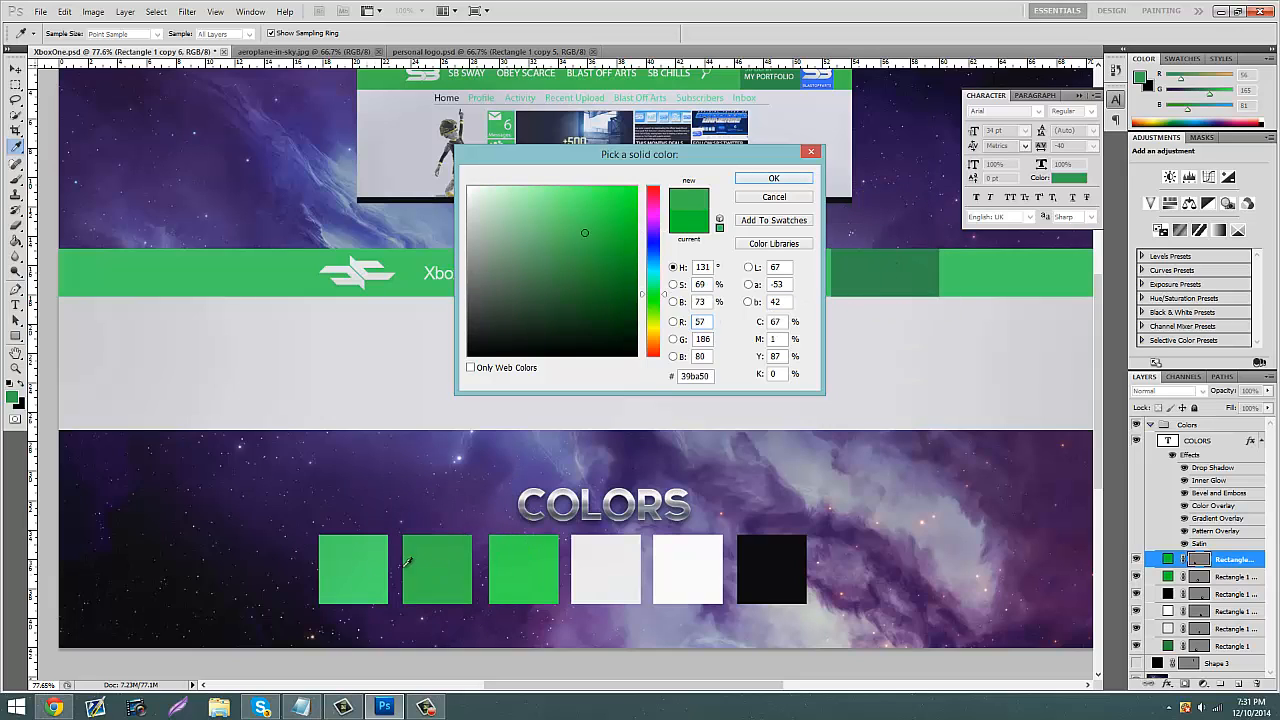
click(888, 262)
drag(571, 264, 578, 287)
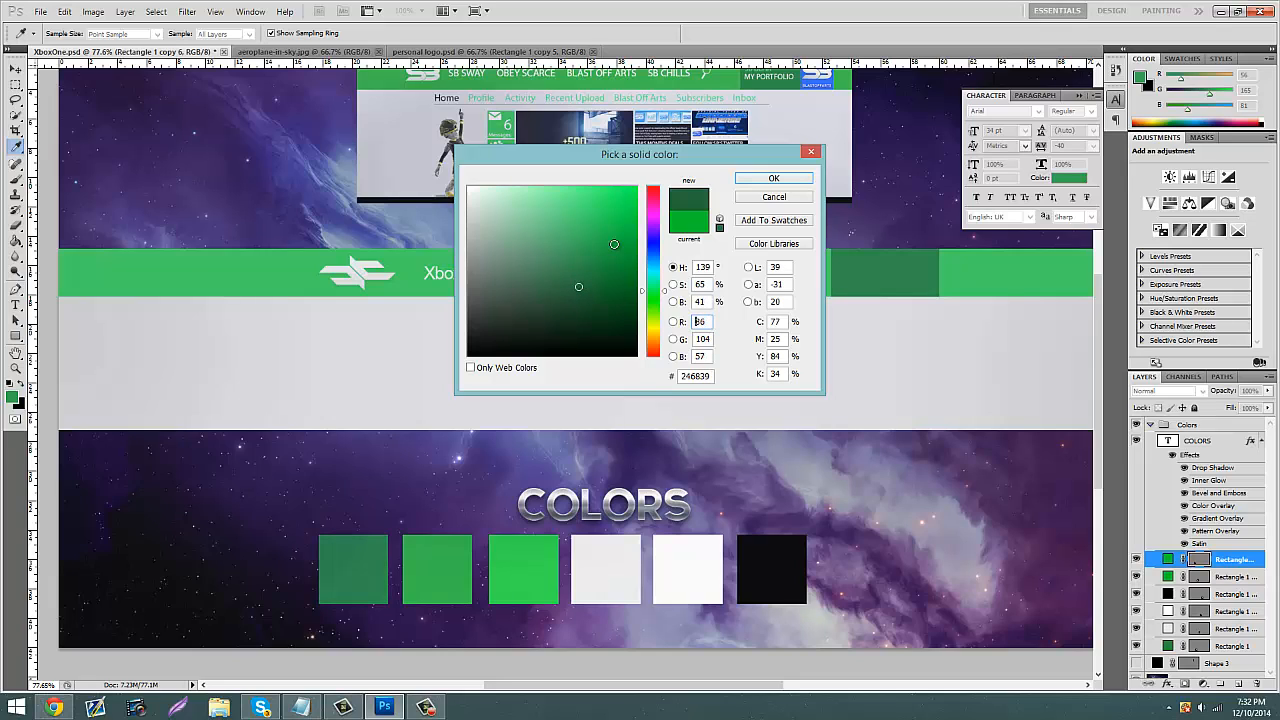
click(773, 178)
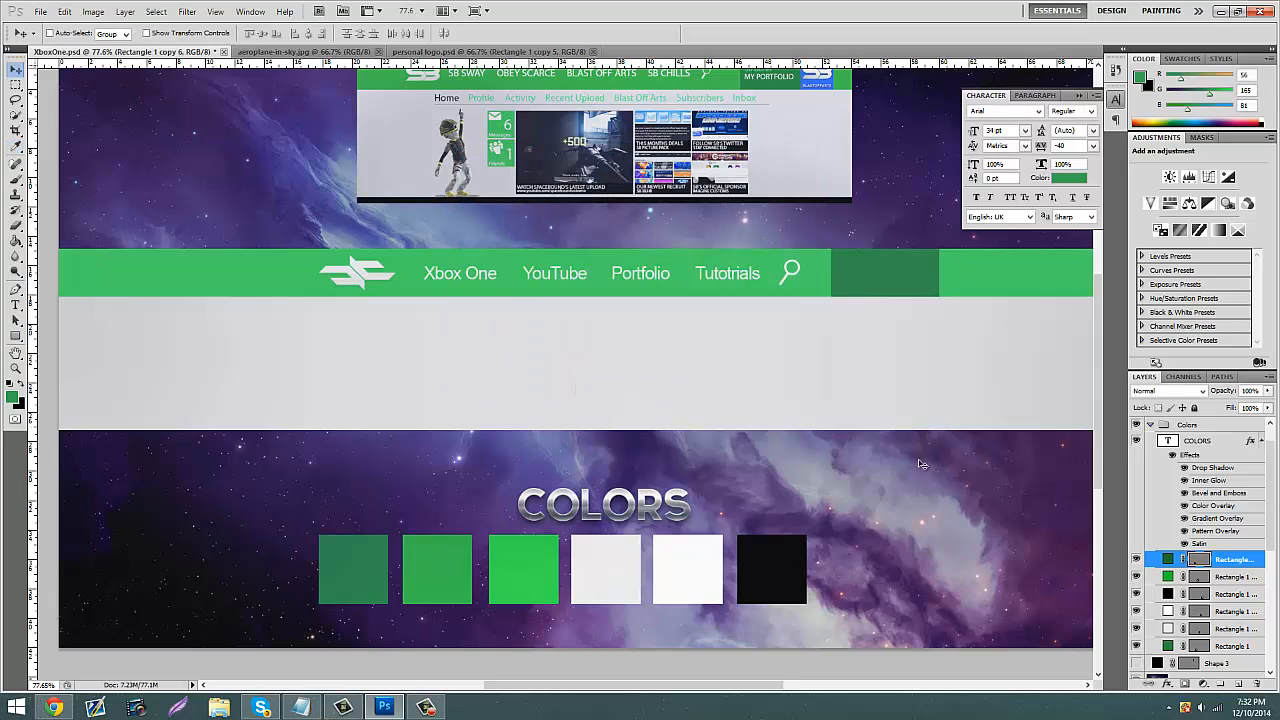
Step: Center all six color swatches beneath the COLORS heading, collapse the Colors group, and toggle its visibility off and on
shift+click(1200, 643)
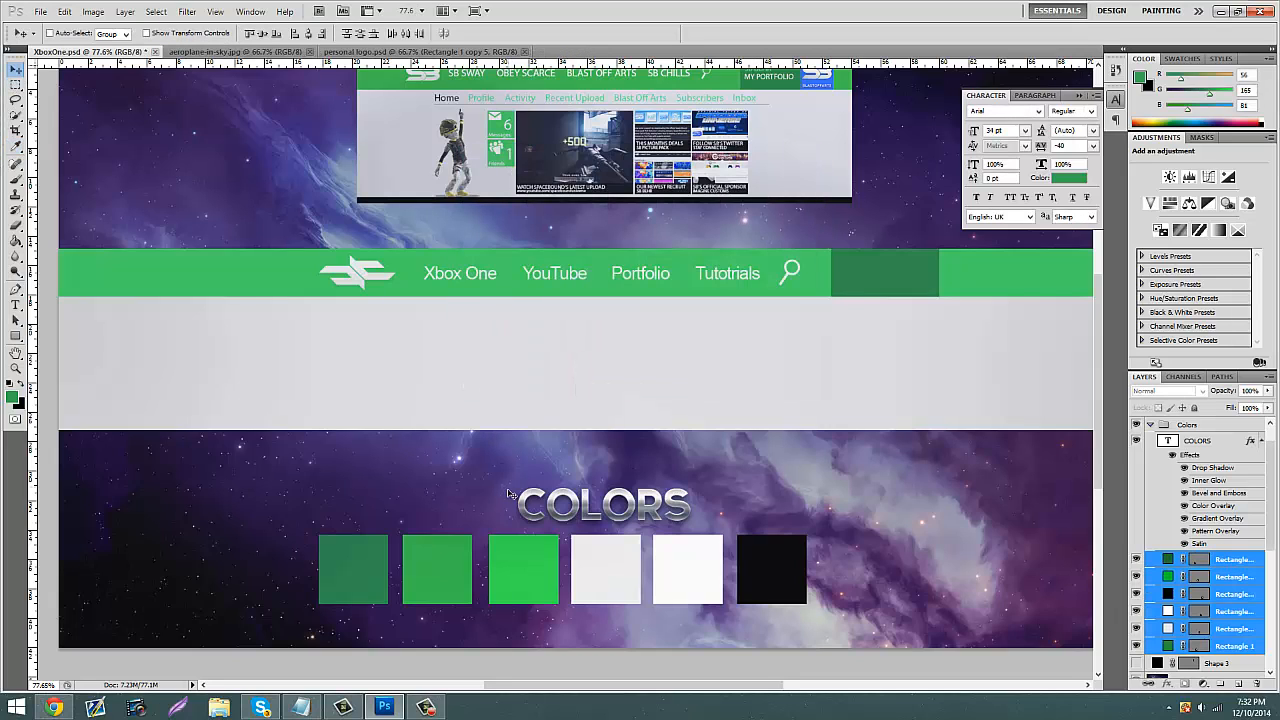
drag(509, 493, 566, 494)
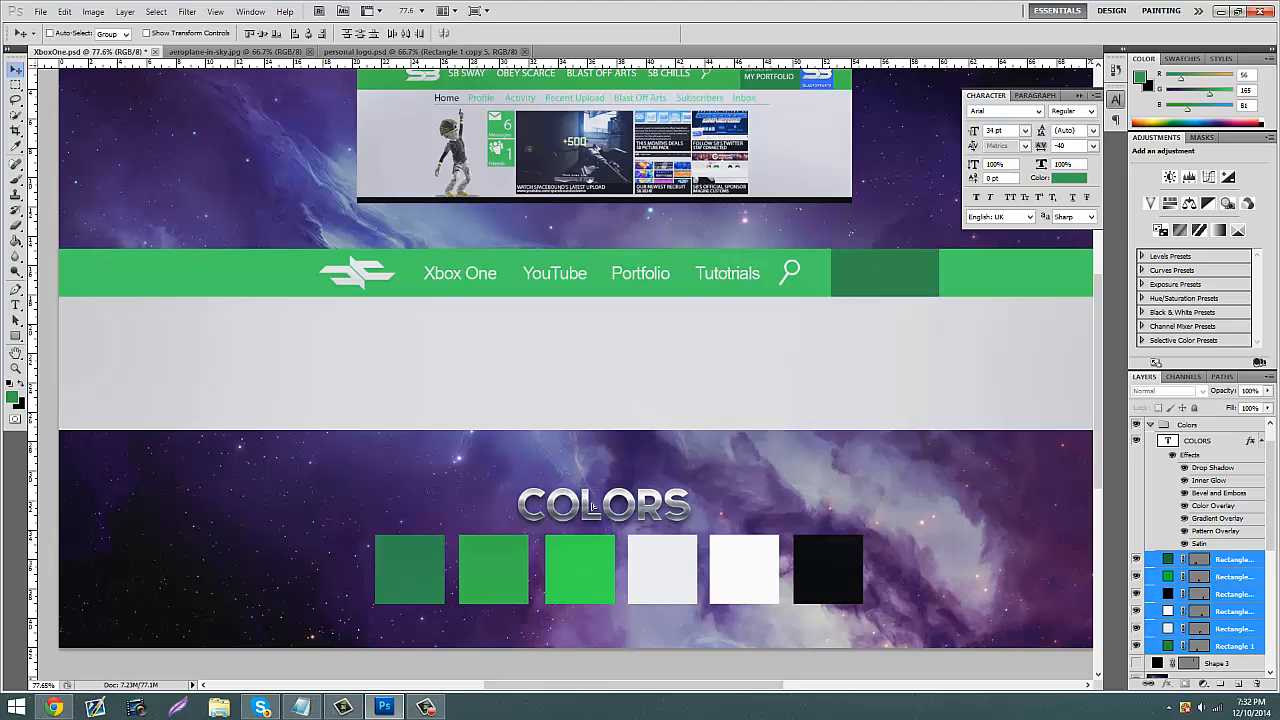
key(shift+Left)
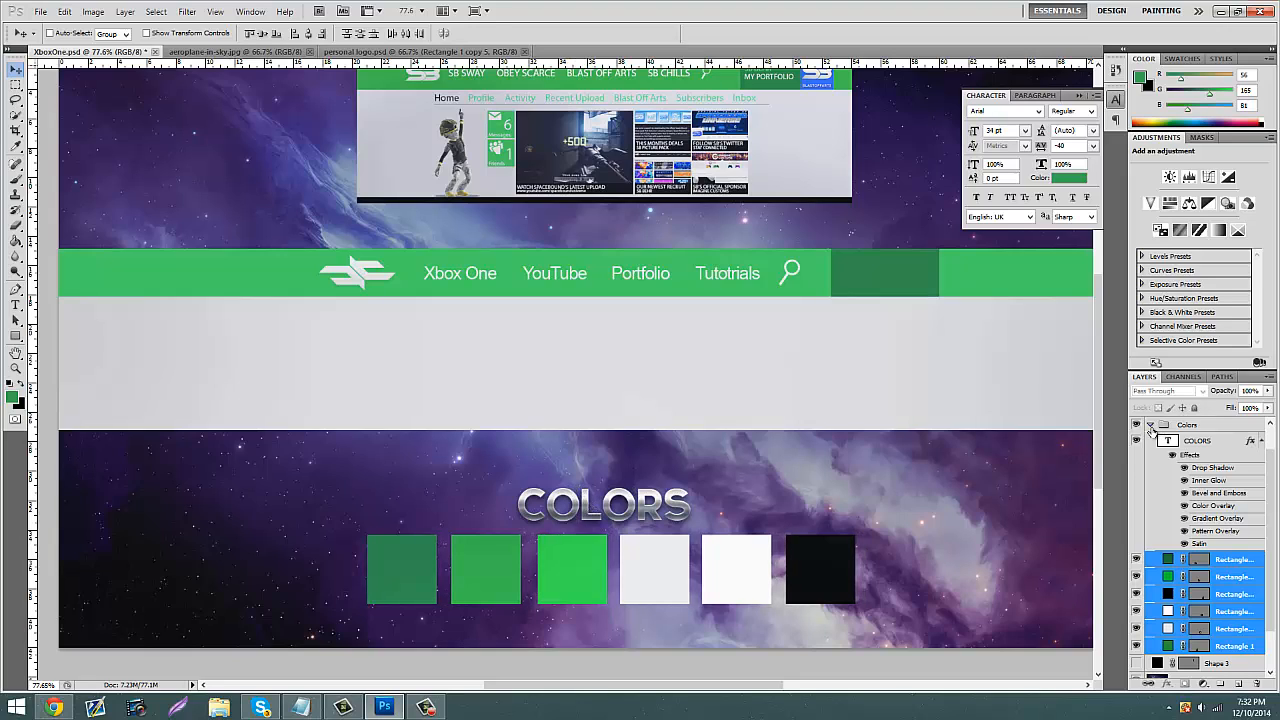
click(1150, 425)
click(1136, 425)
scroll(1179, 474, up, 1)
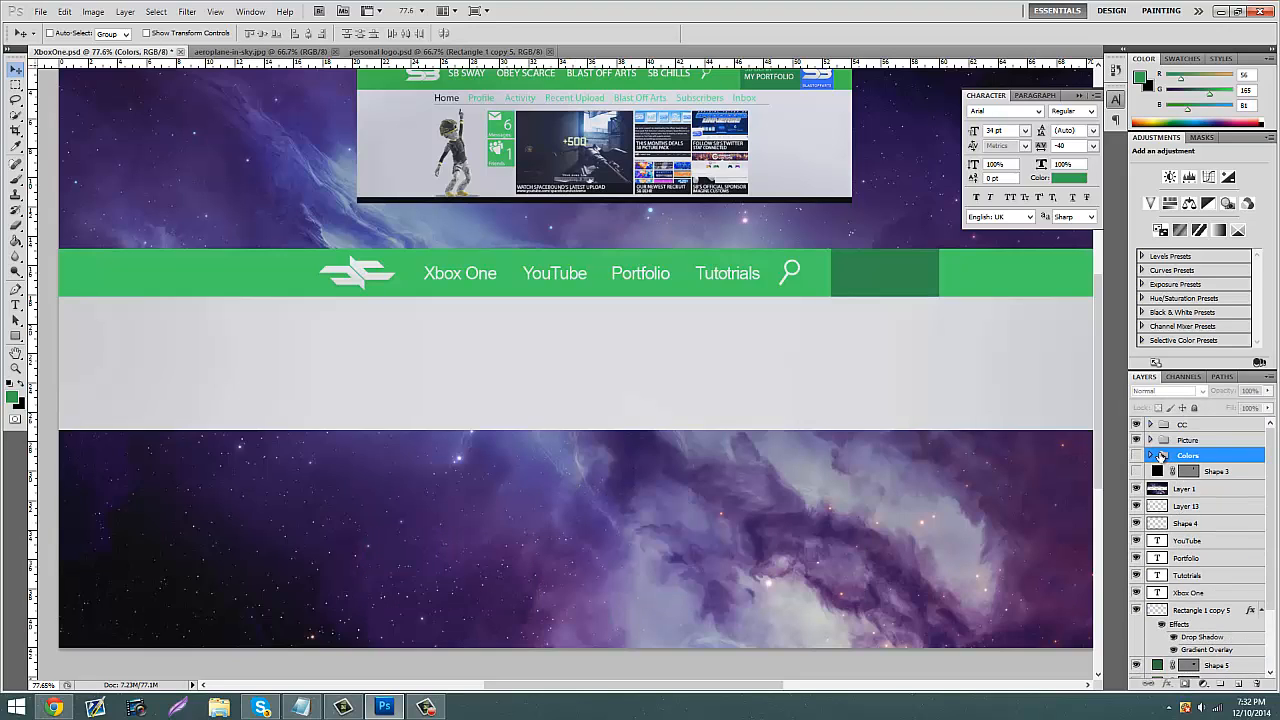
click(1136, 455)
Step: Add the profile name in title case as green Arial 34 pt text beside the search icon
scroll(1030, 395, up, 1)
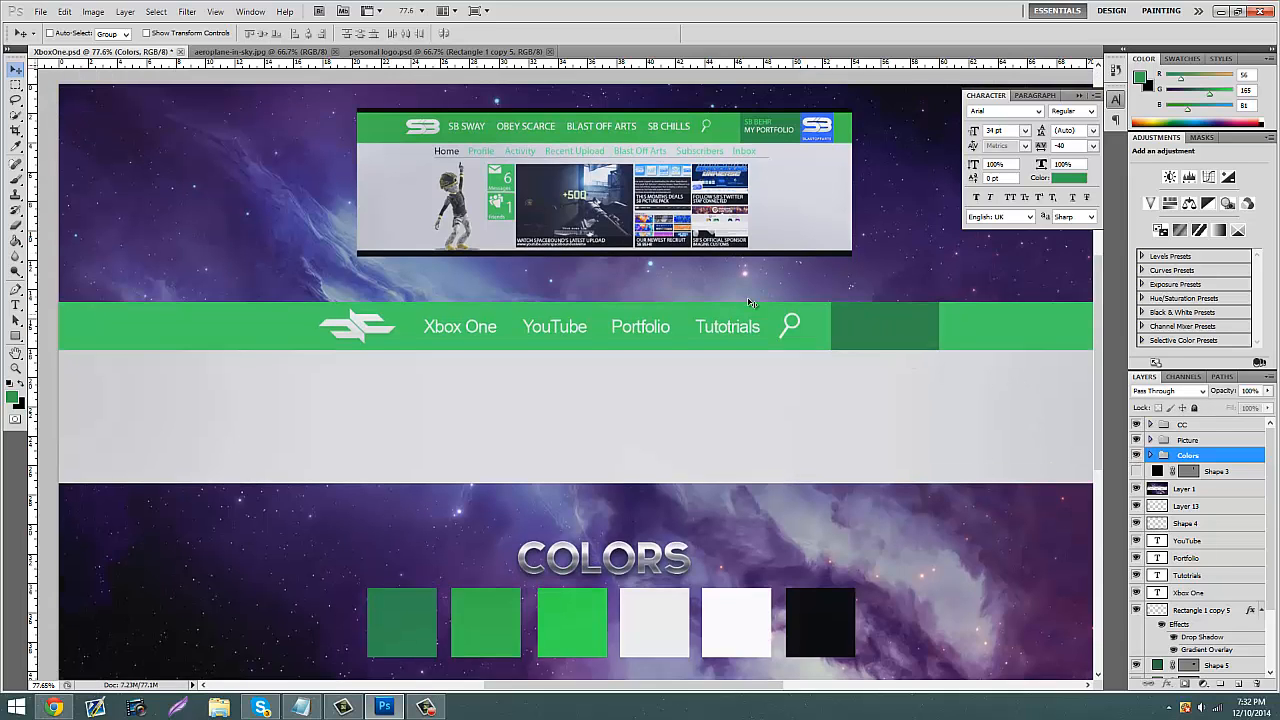
scroll(650, 310, up, 1)
click(15, 370)
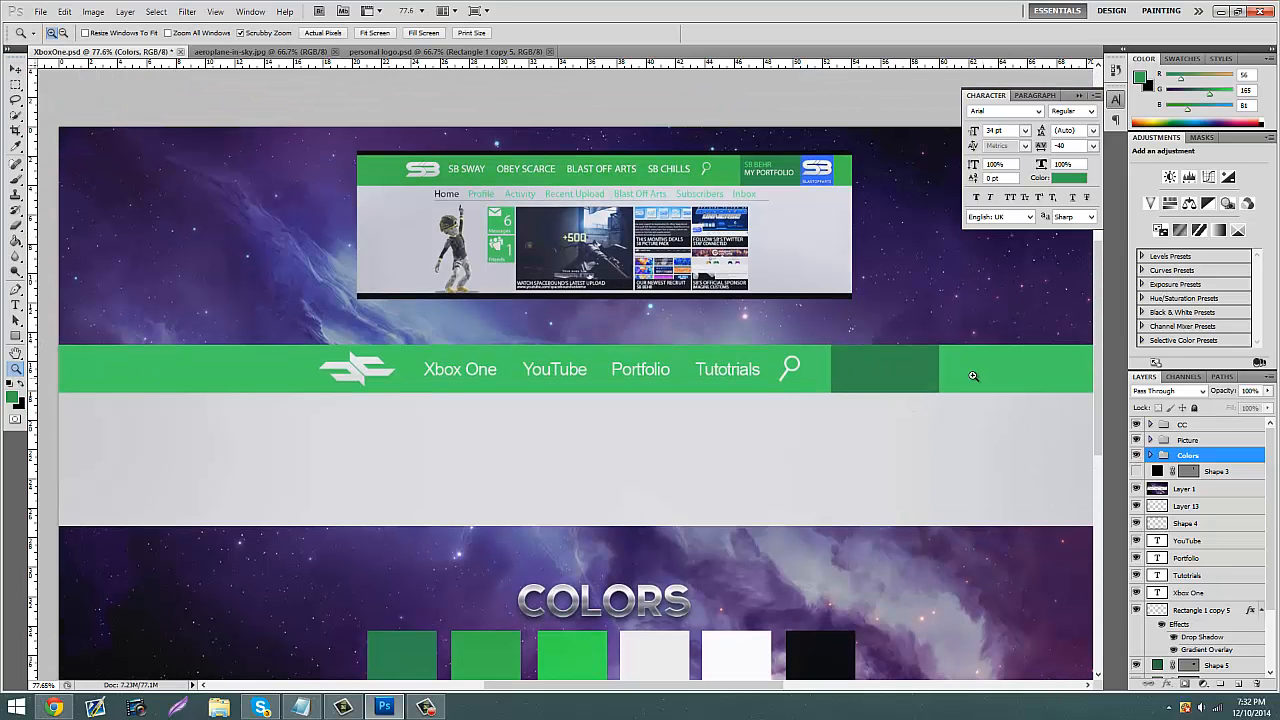
click(903, 352)
click(15, 304)
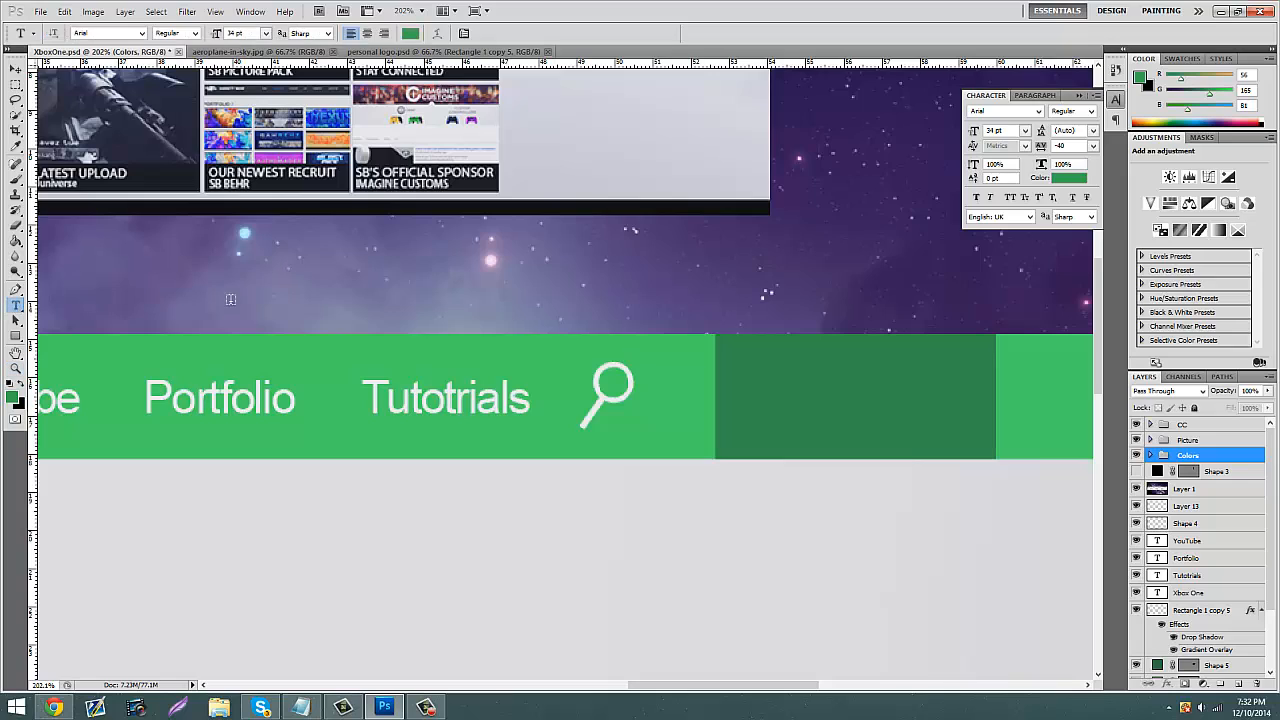
click(666, 426)
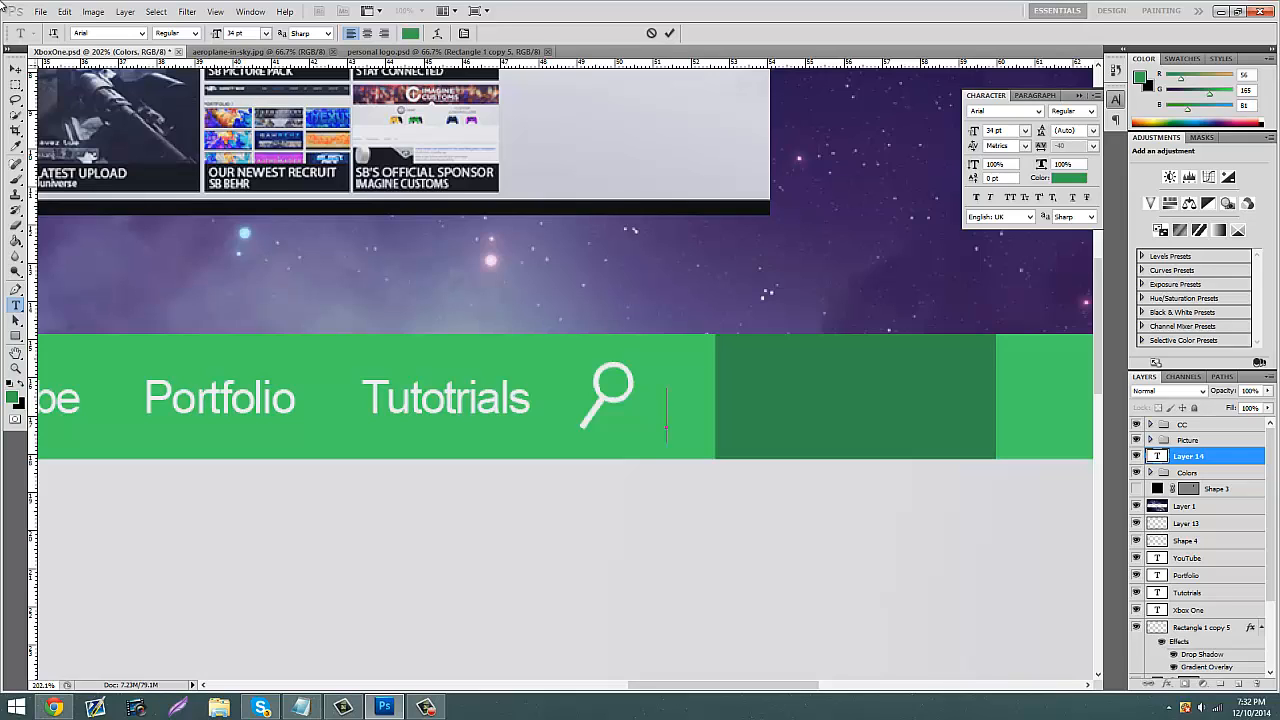
text(BEHR)
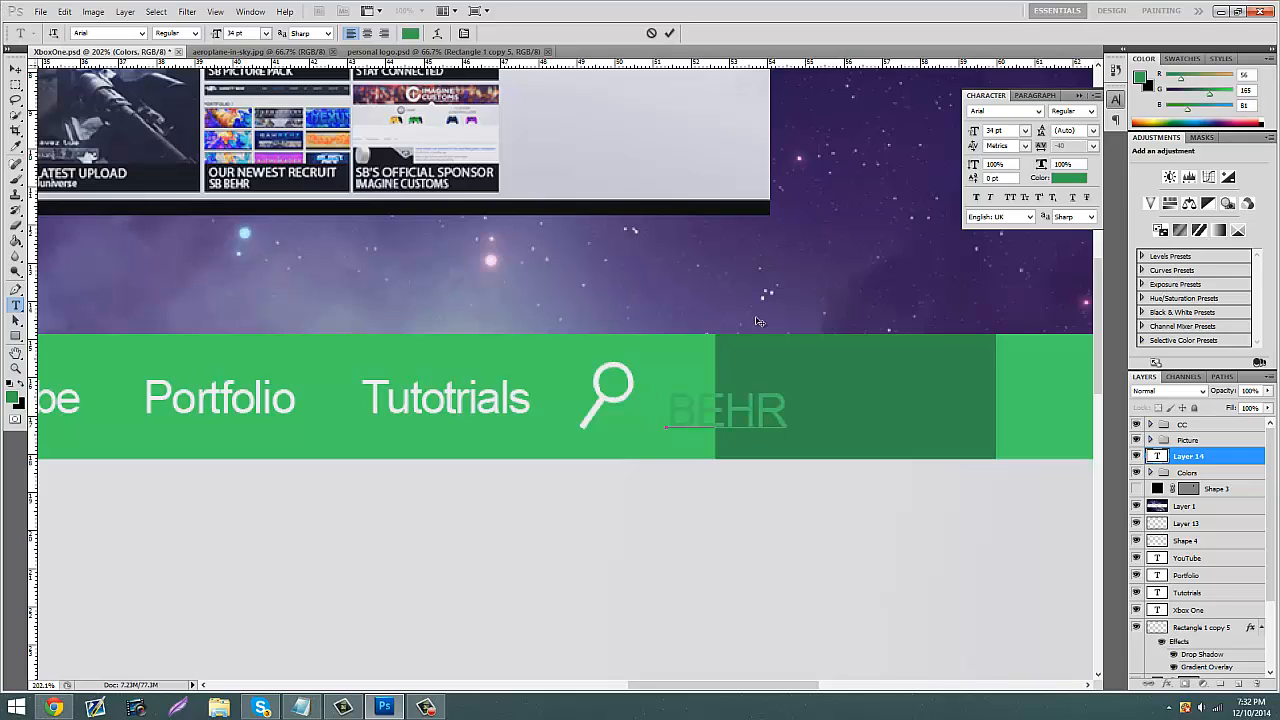
drag(786, 399, 551, 366)
key(BackSpace)
text(Behr)
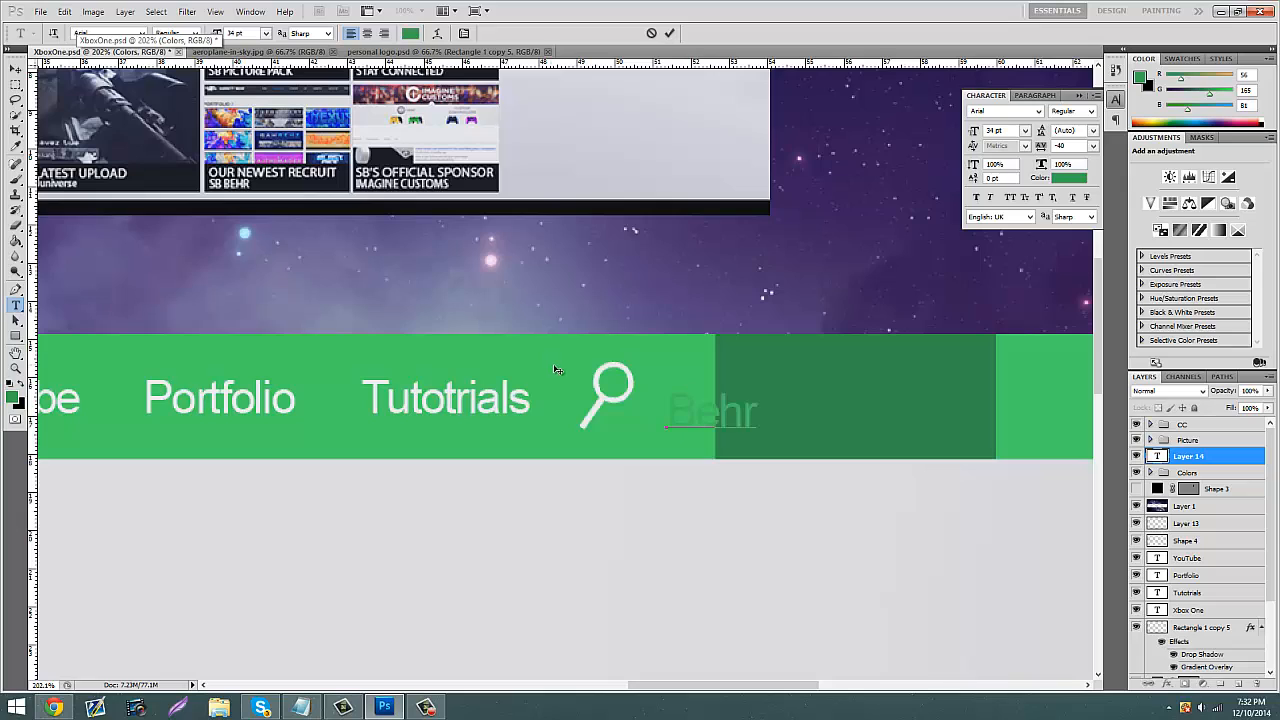
Step: Make the profile name text bold and move it into the upper-left corner of the dark green box
key(ctrl+a)
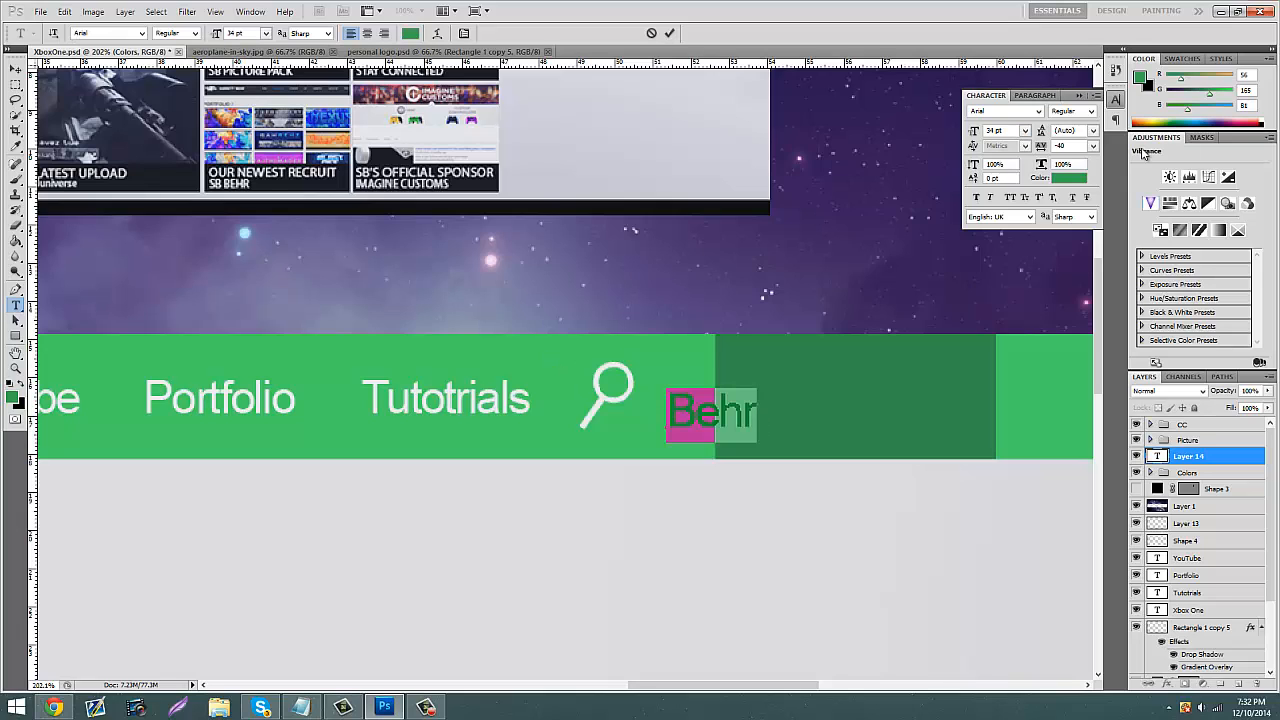
click(1086, 118)
click(1070, 159)
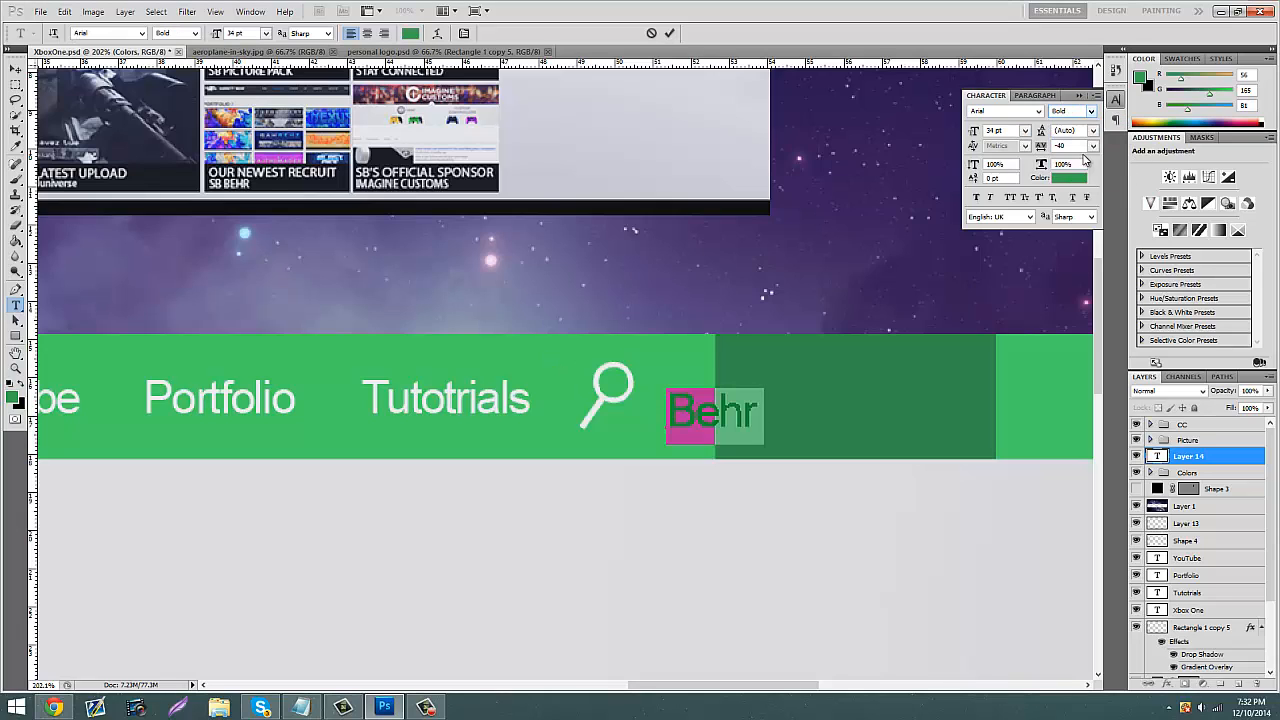
click(18, 70)
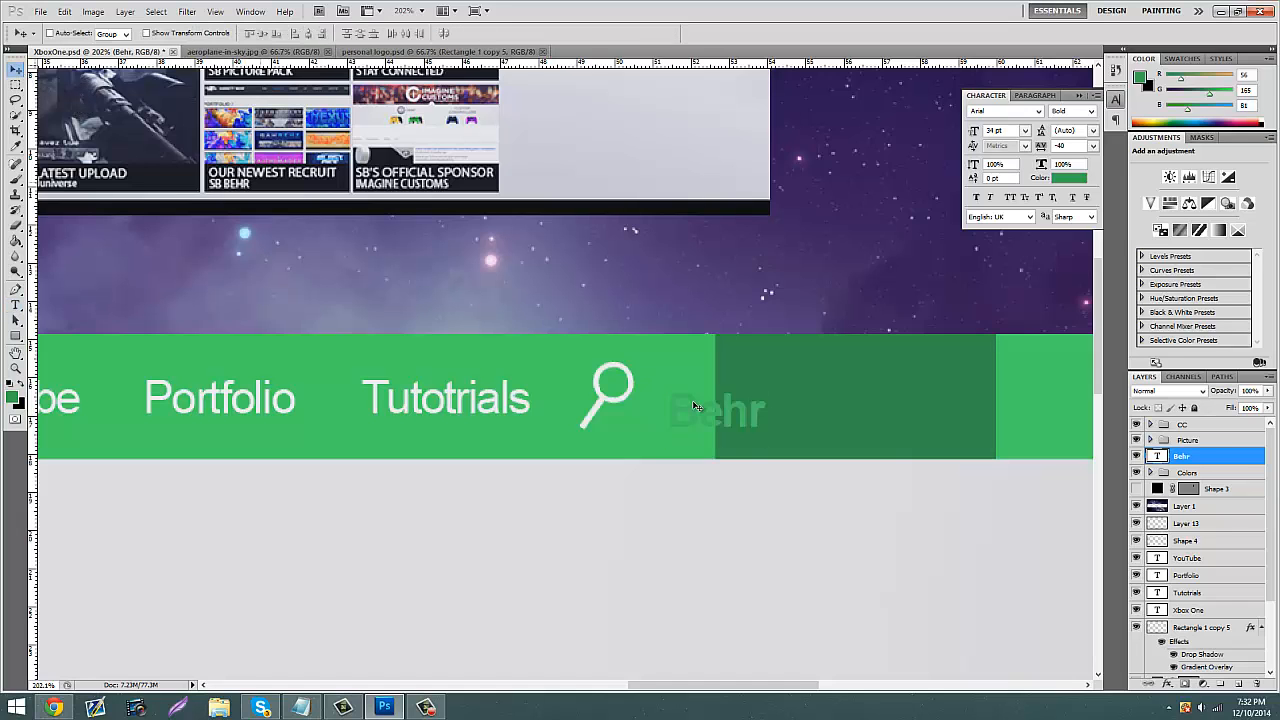
drag(695, 406, 756, 364)
Step: Set the profile name's tracking to 20 and move its layer beneath Layer 13, directly above Shape 4
scroll(756, 366, up, 5)
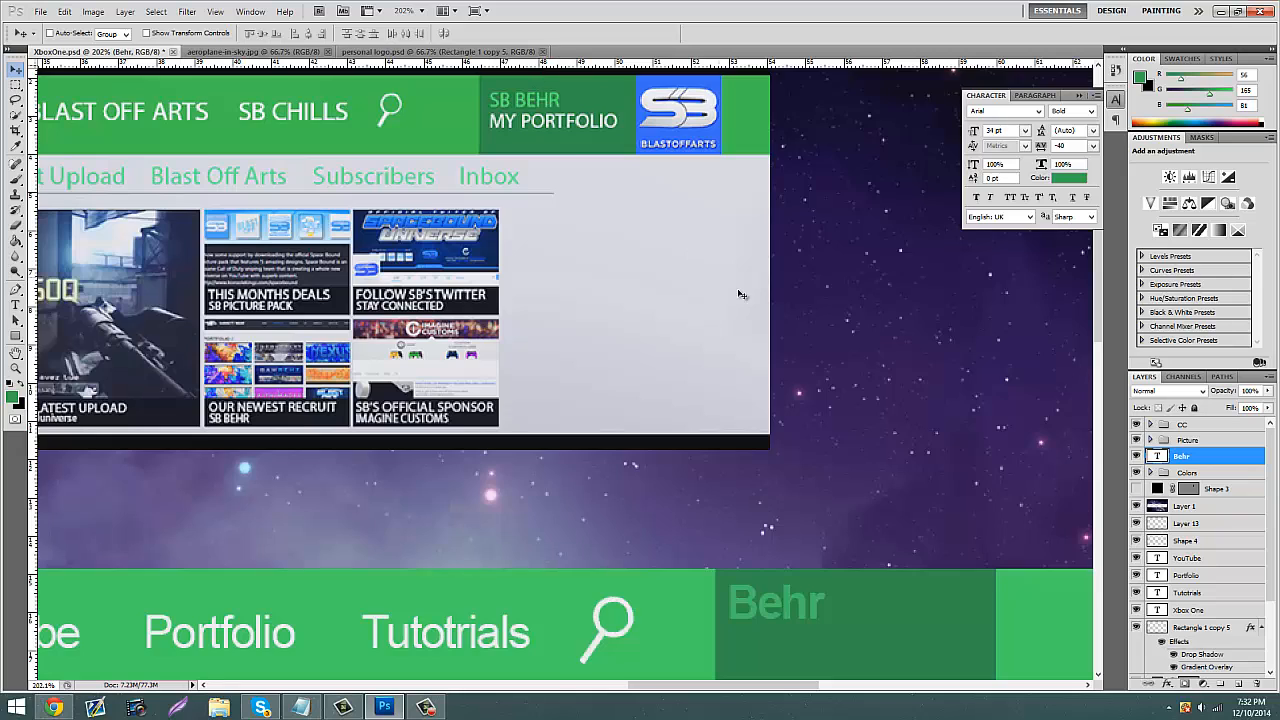
scroll(741, 294, down, 3)
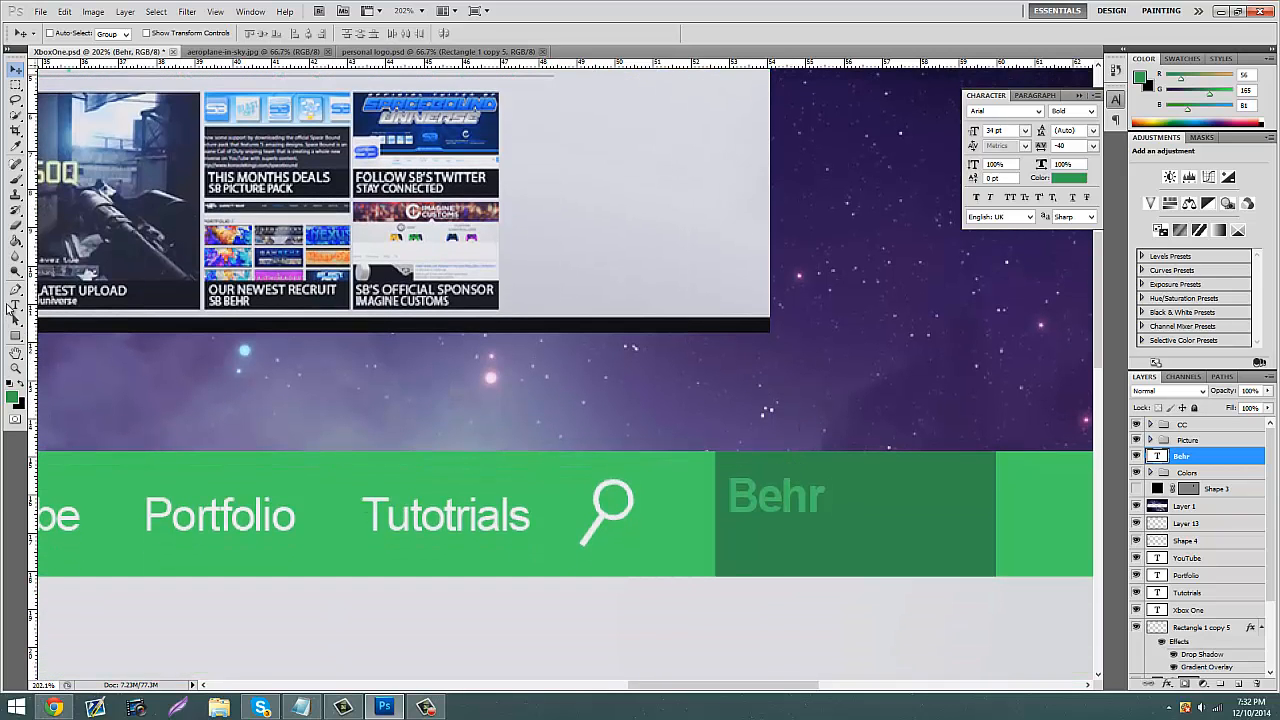
click(15, 305)
double_click(775, 497)
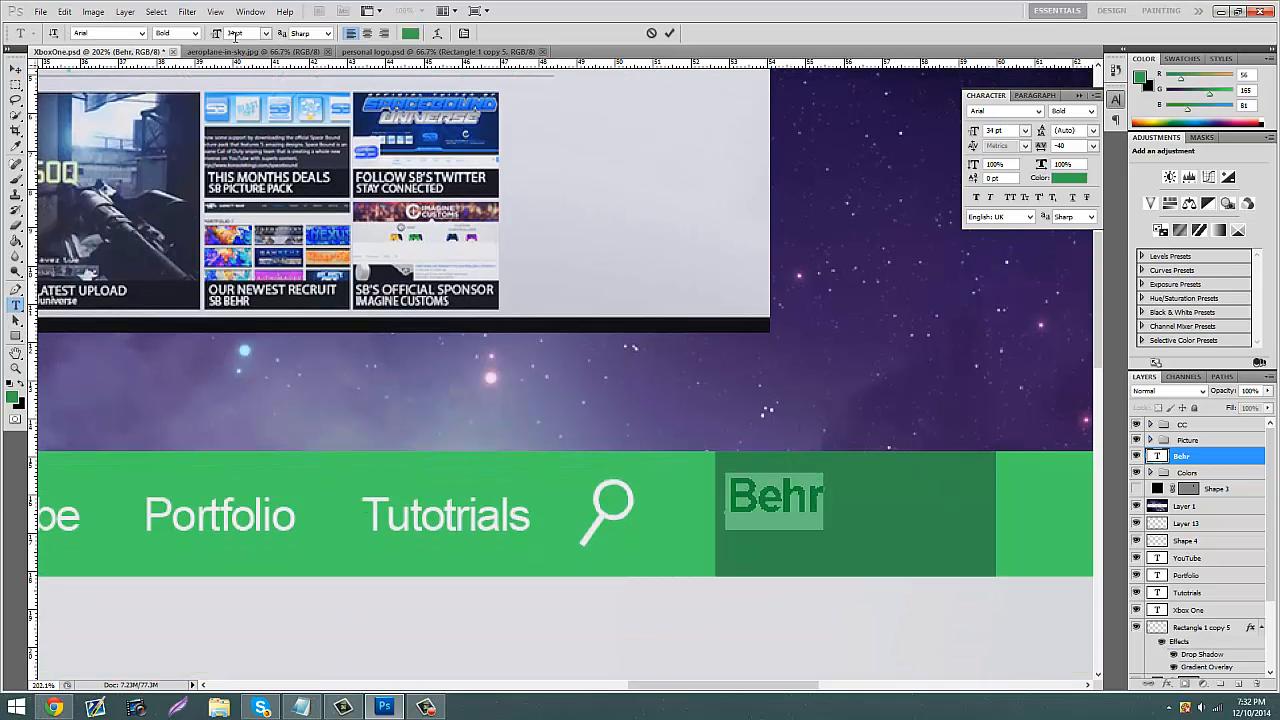
drag(1042, 147, 1047, 151)
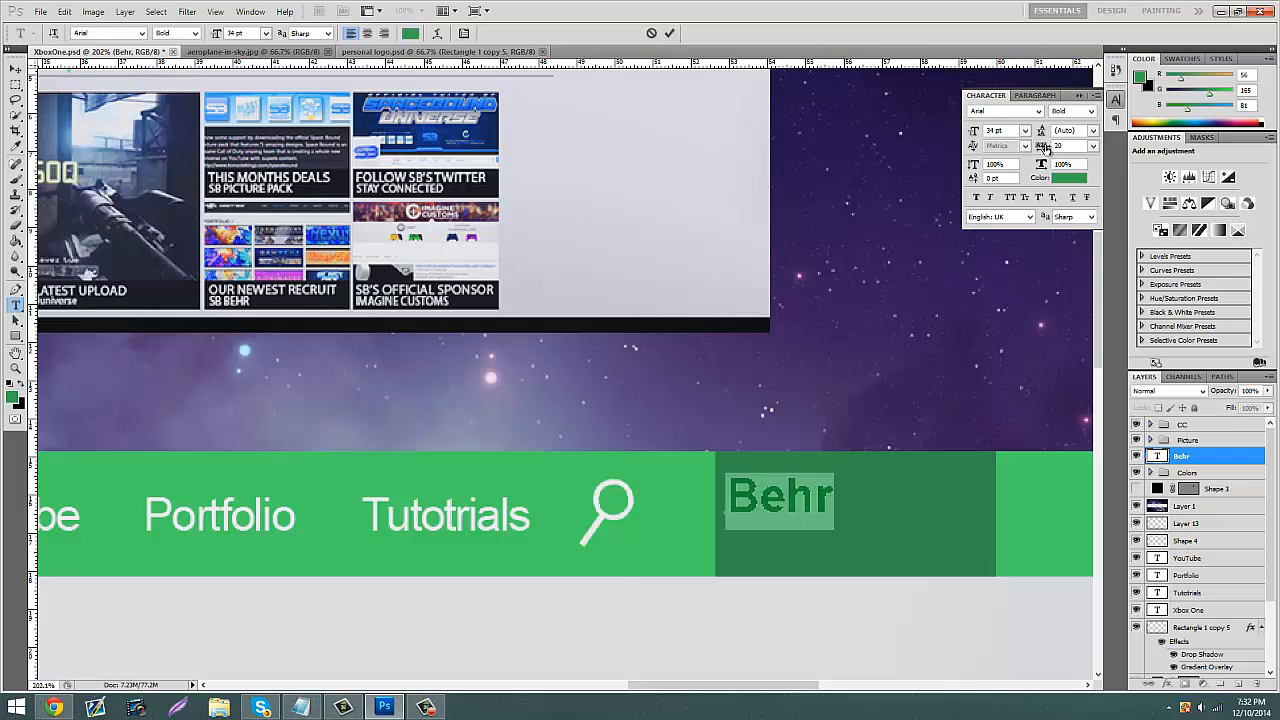
drag(1183, 462, 1185, 528)
scroll(565, 360, down, 1)
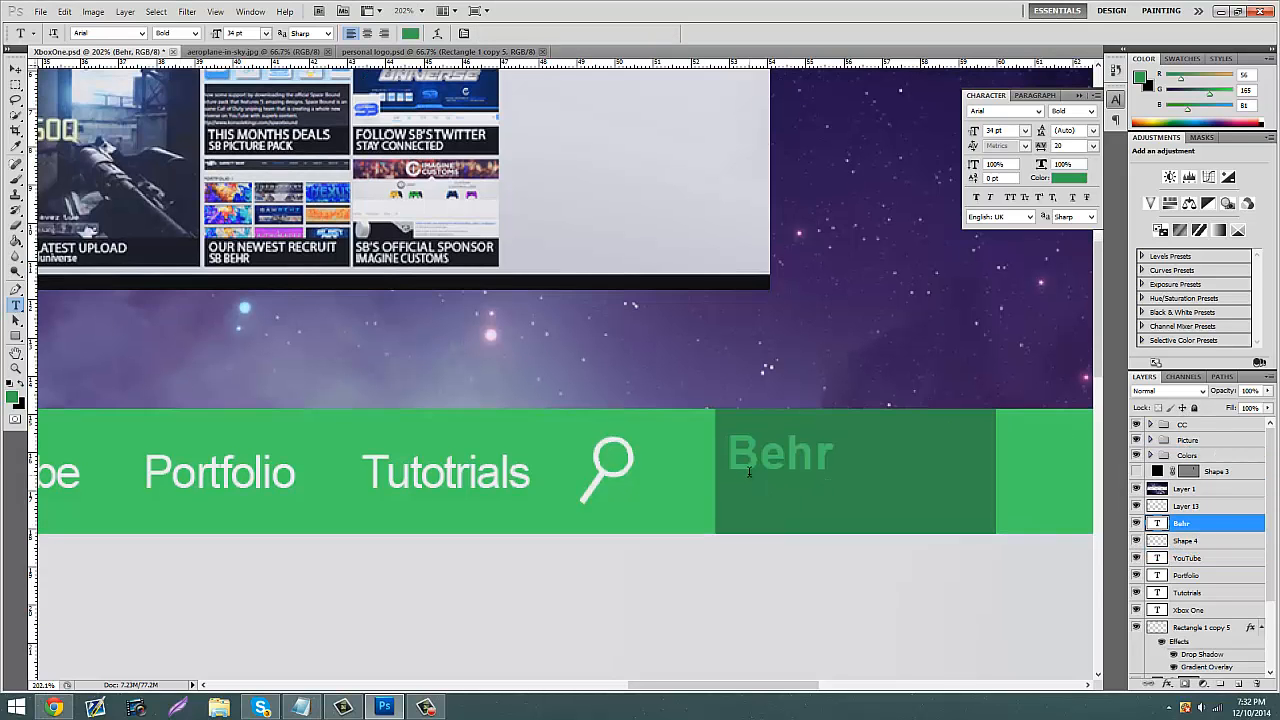
Step: Recolor the profile name text to a fully saturated bright green (#00fd3b)
drag(730, 460, 907, 472)
click(402, 35)
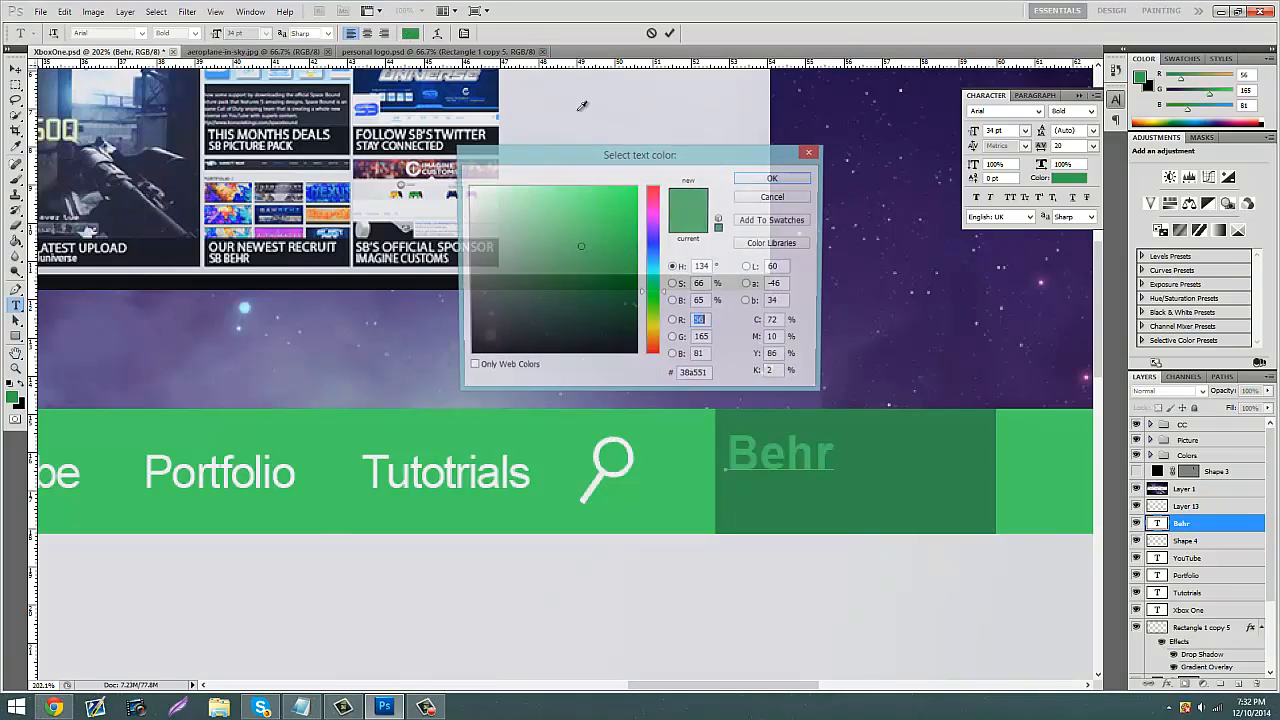
mouse_move(577, 244)
mouse_down()
mouse_move(590, 214)
mouse_move(627, 210)
mouse_move(646, 186)
mouse_up()
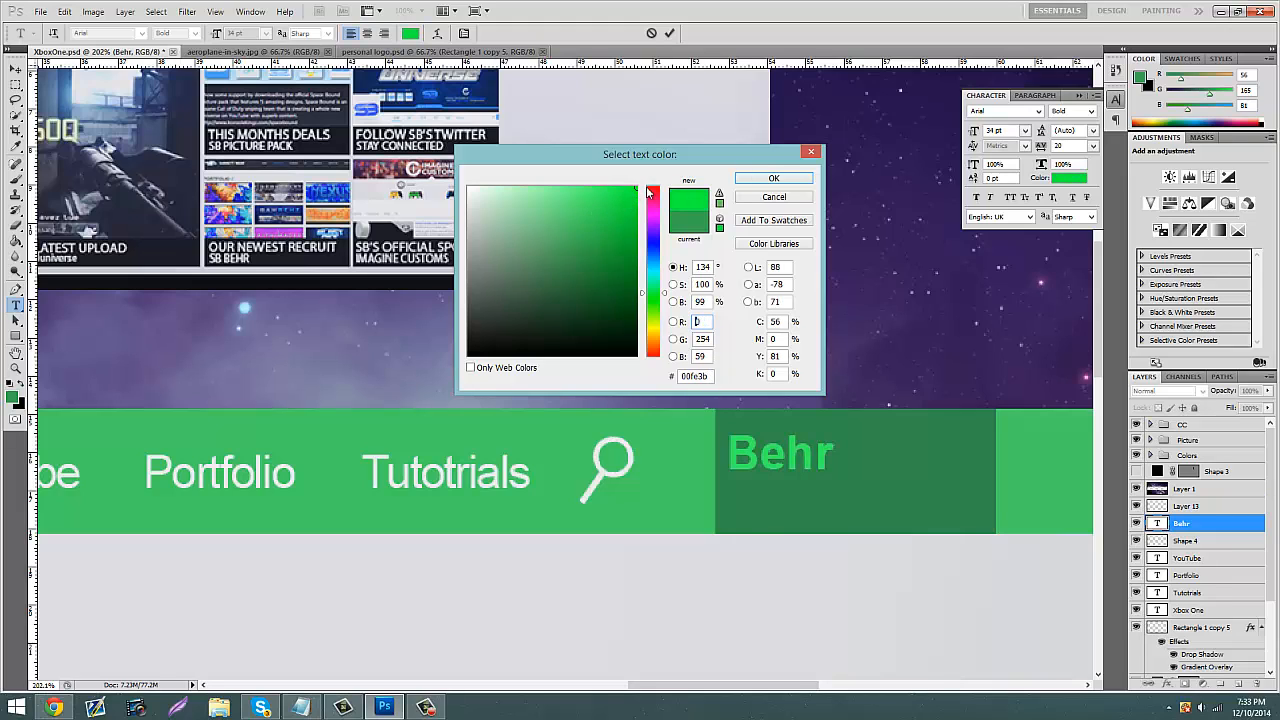
click(742, 178)
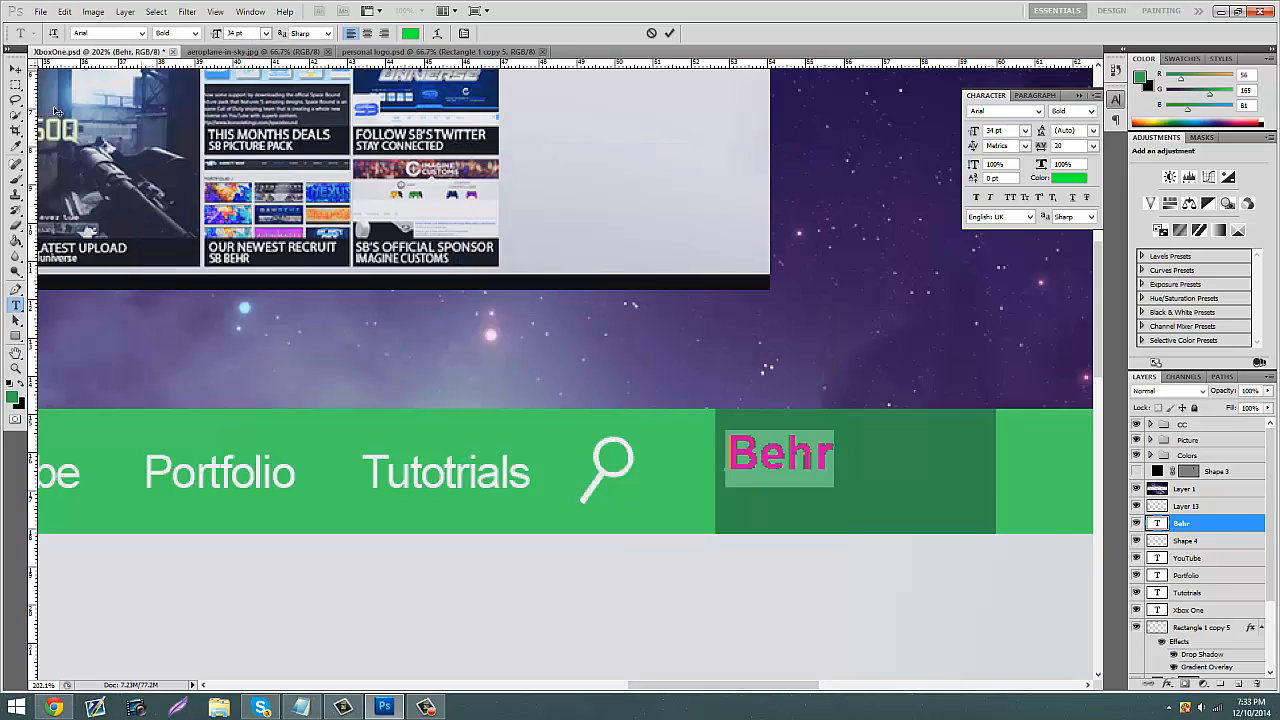
click(15, 70)
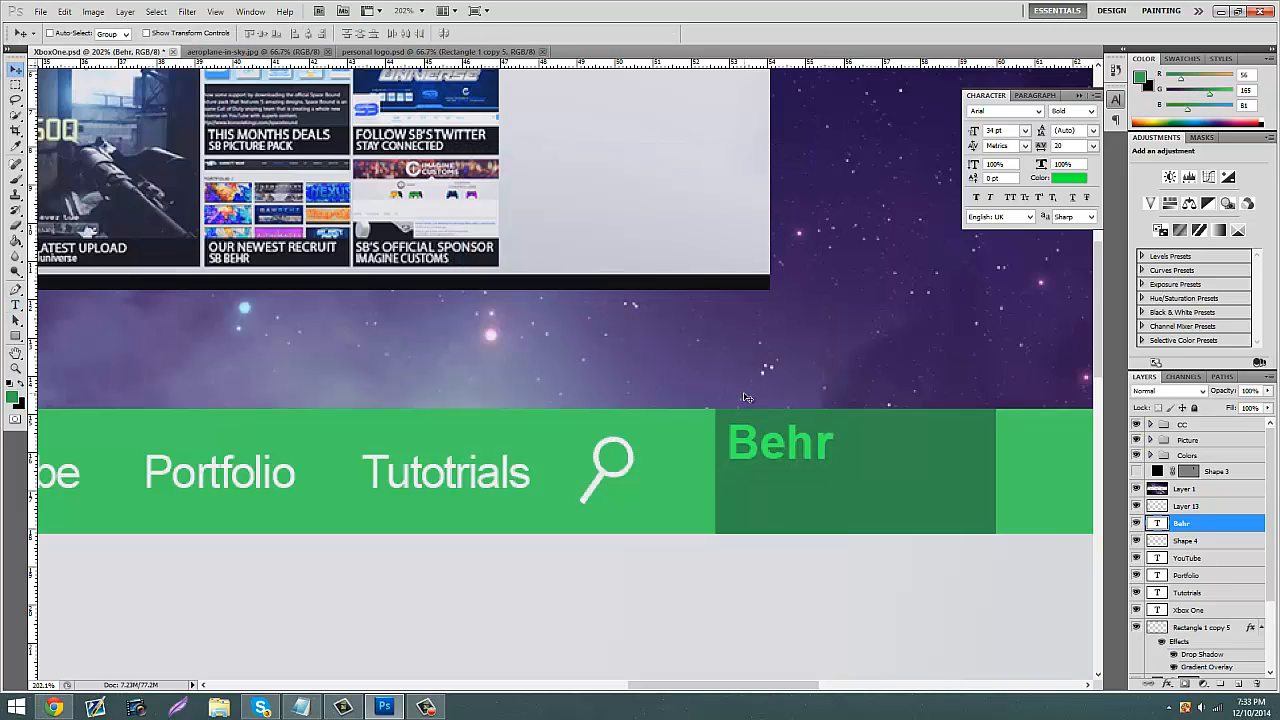
Step: Set the text color to white with the profile name layer selected
scroll(634, 400, down, 5)
drag(1098, 335, 1105, 259)
scroll(823, 286, up, 4)
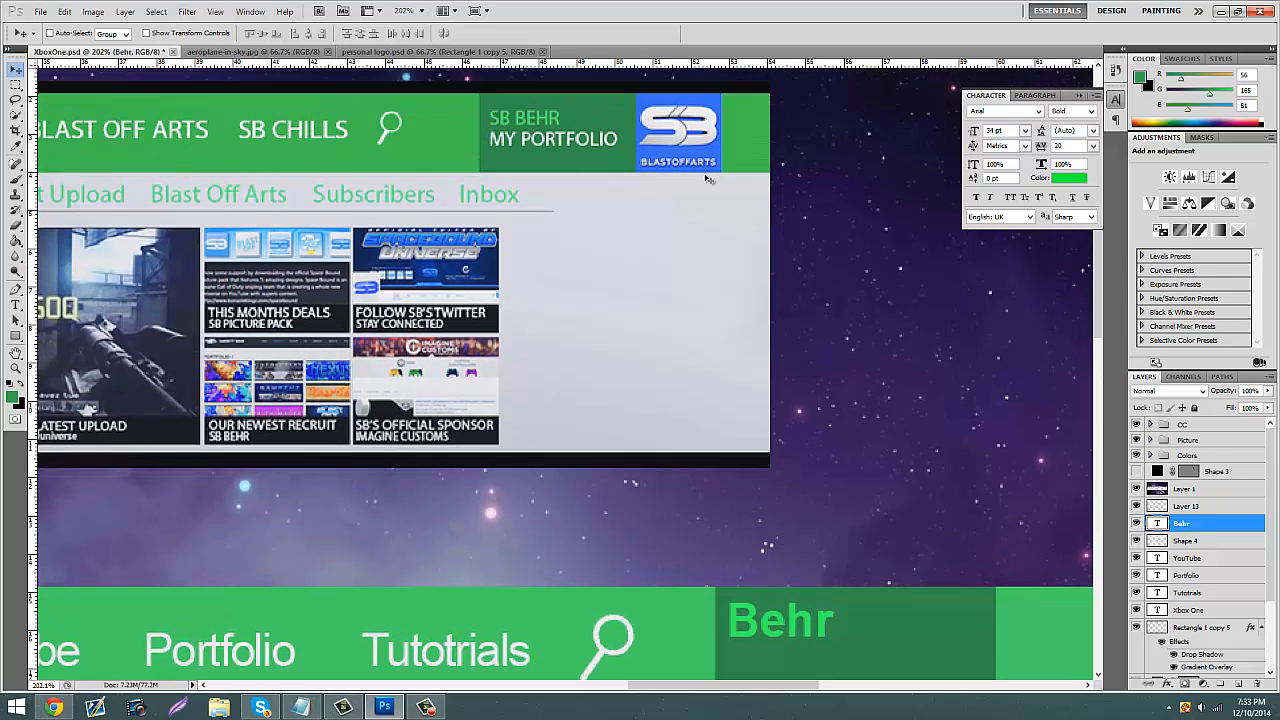
scroll(784, 338, down, 9)
scroll(784, 338, down, 5)
click(15, 303)
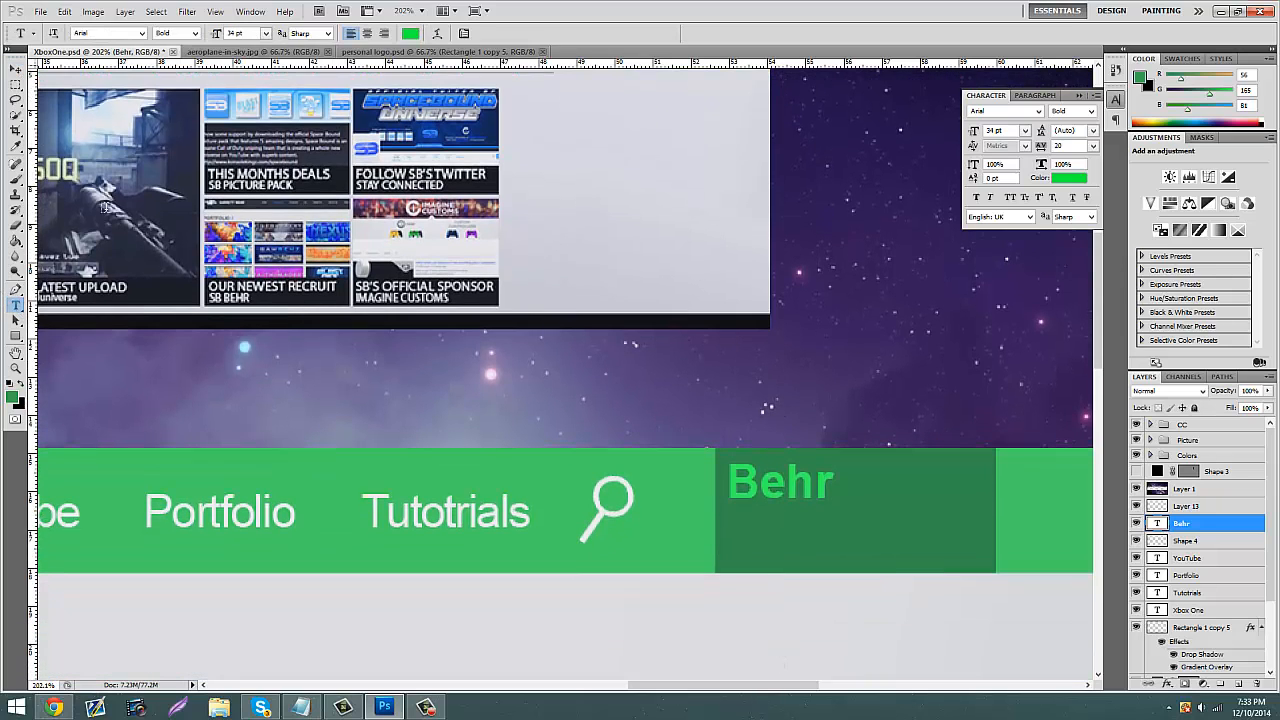
click(410, 33)
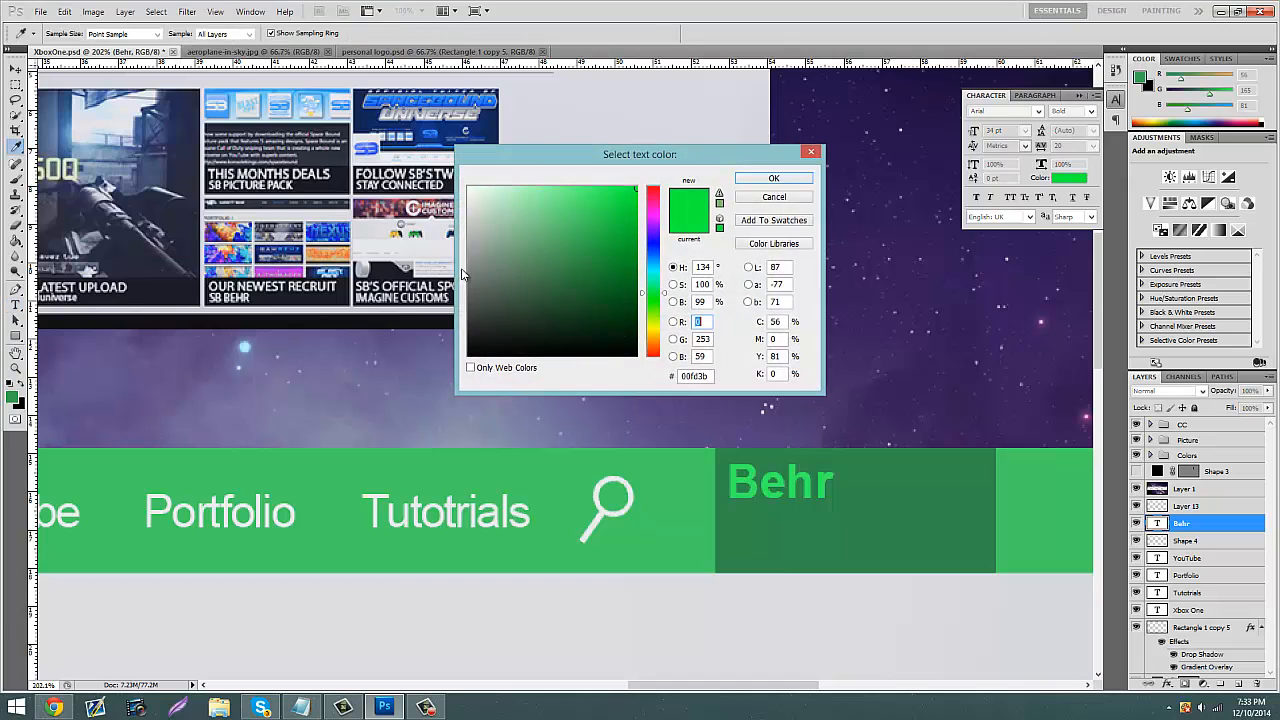
click(469, 188)
click(765, 181)
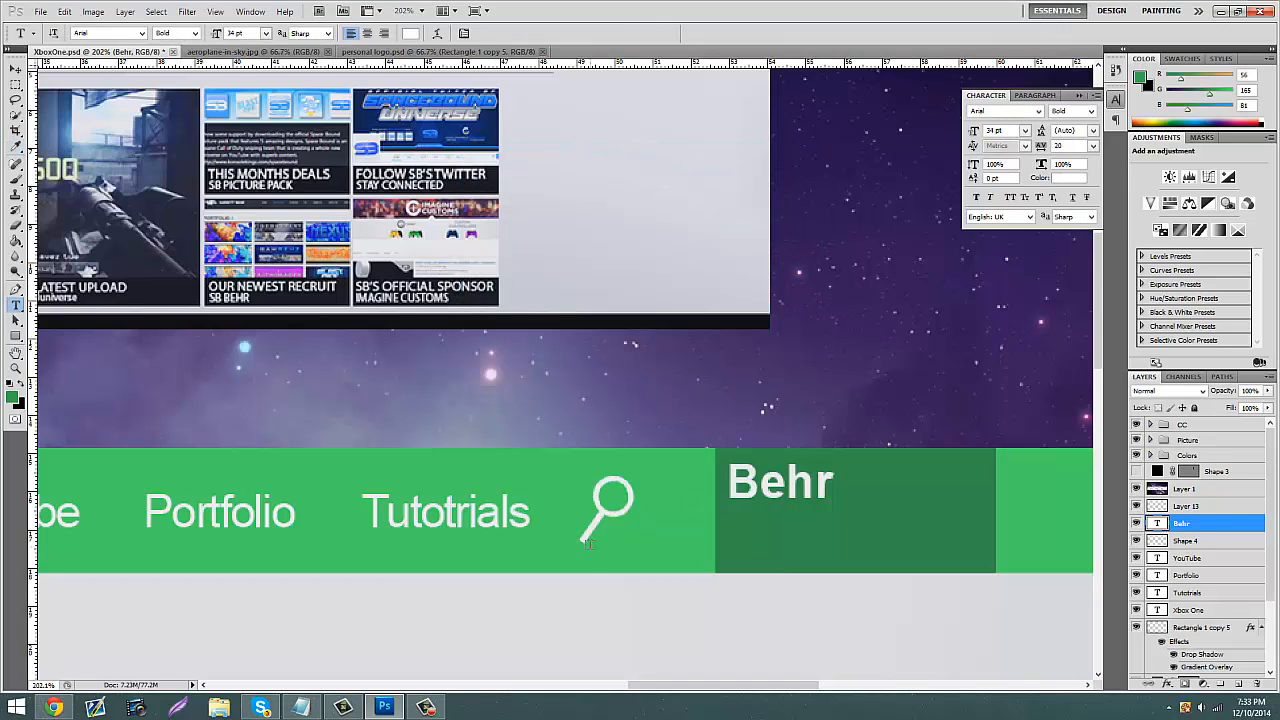
Step: Add a new white text line reading MY TUTORIAL, starting over the search icon
click(590, 540)
text(MY TUTO)
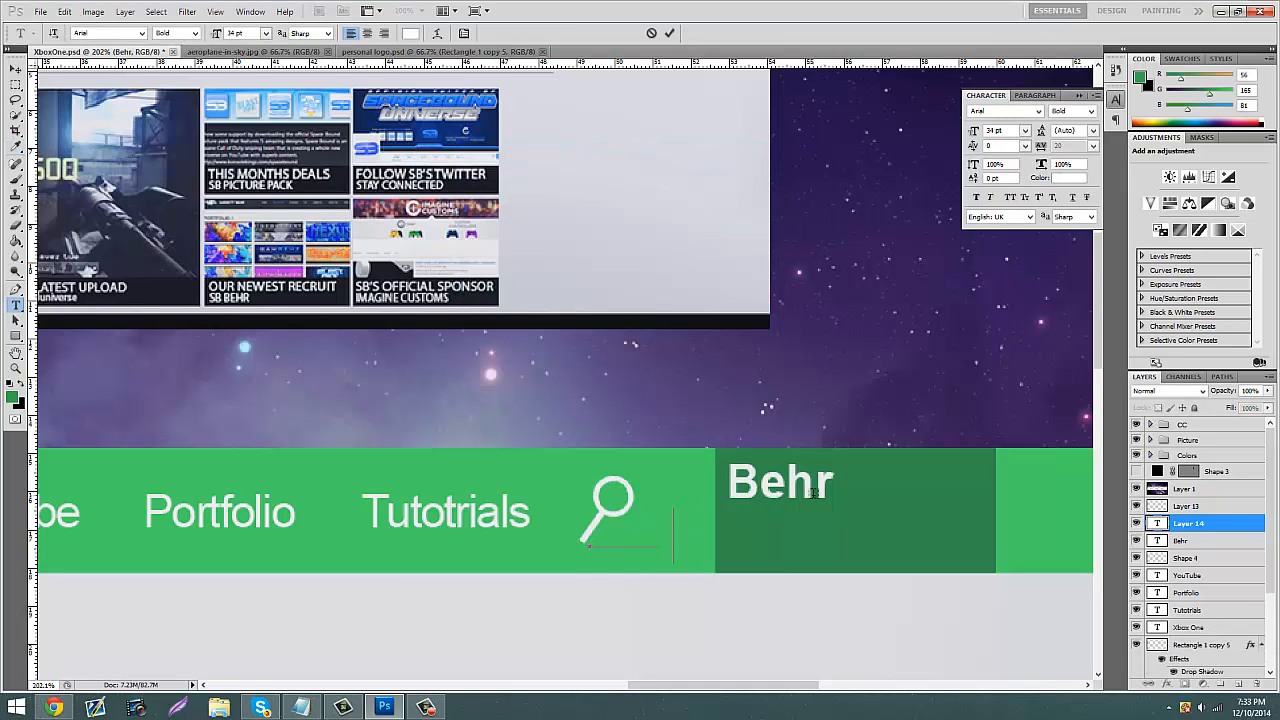
key(BackSpace)
key(BackSpace)
key(BackSpace)
key(BackSpace)
key(BackSpace)
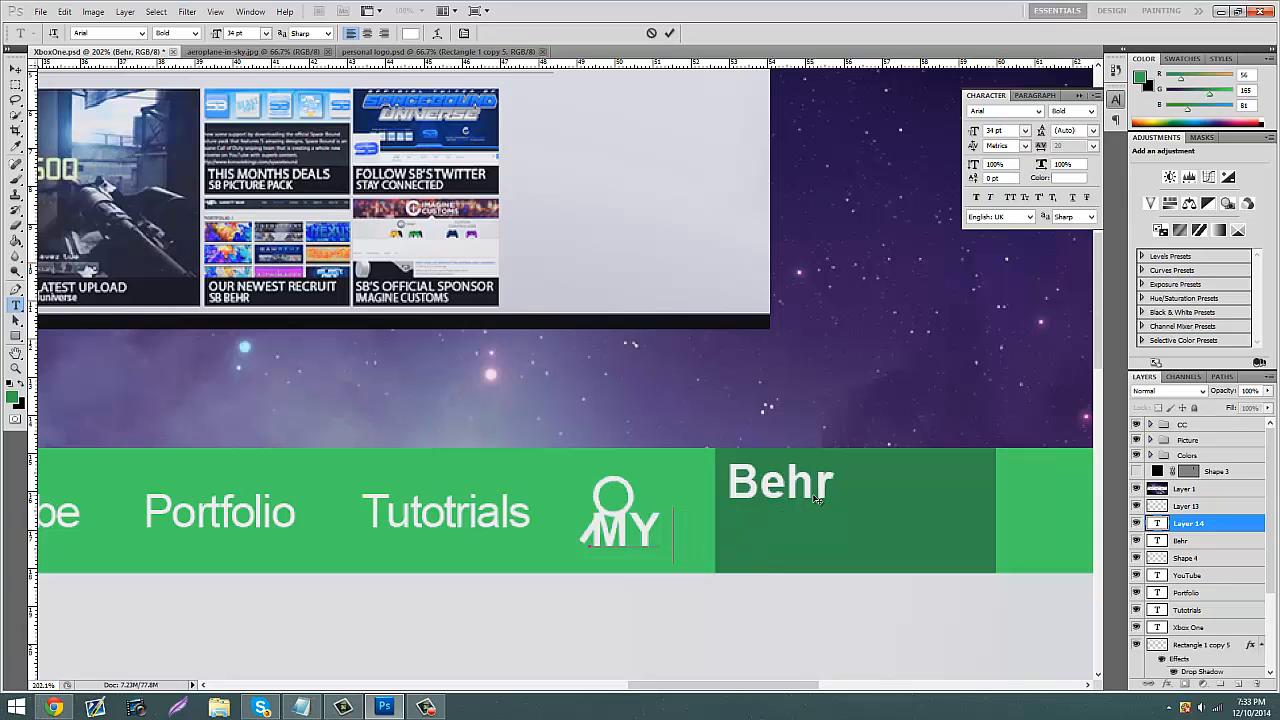
scroll(841, 498, up, 6)
scroll(841, 497, down, 6)
text(TUTORIAL)
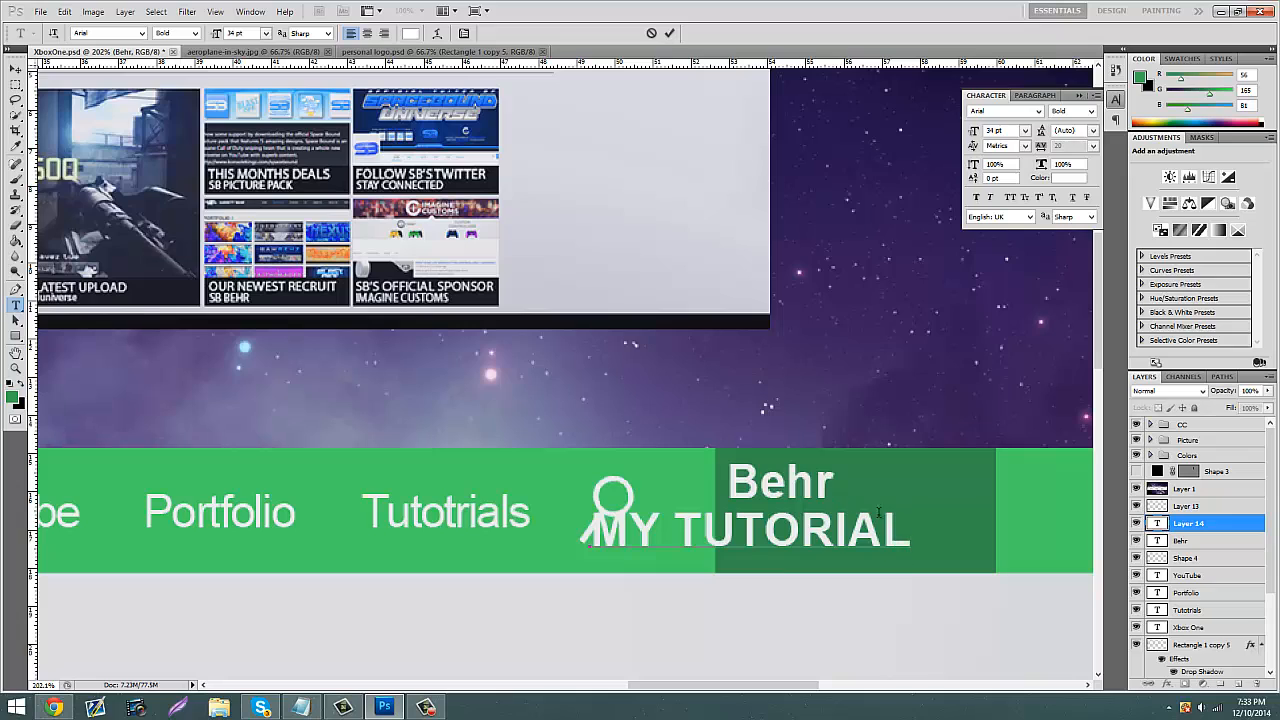
Step: Make the MY TUTORIAL text Arial Regular 20 pt and place it under the profile name in the dark green box
key(ctrl+a)
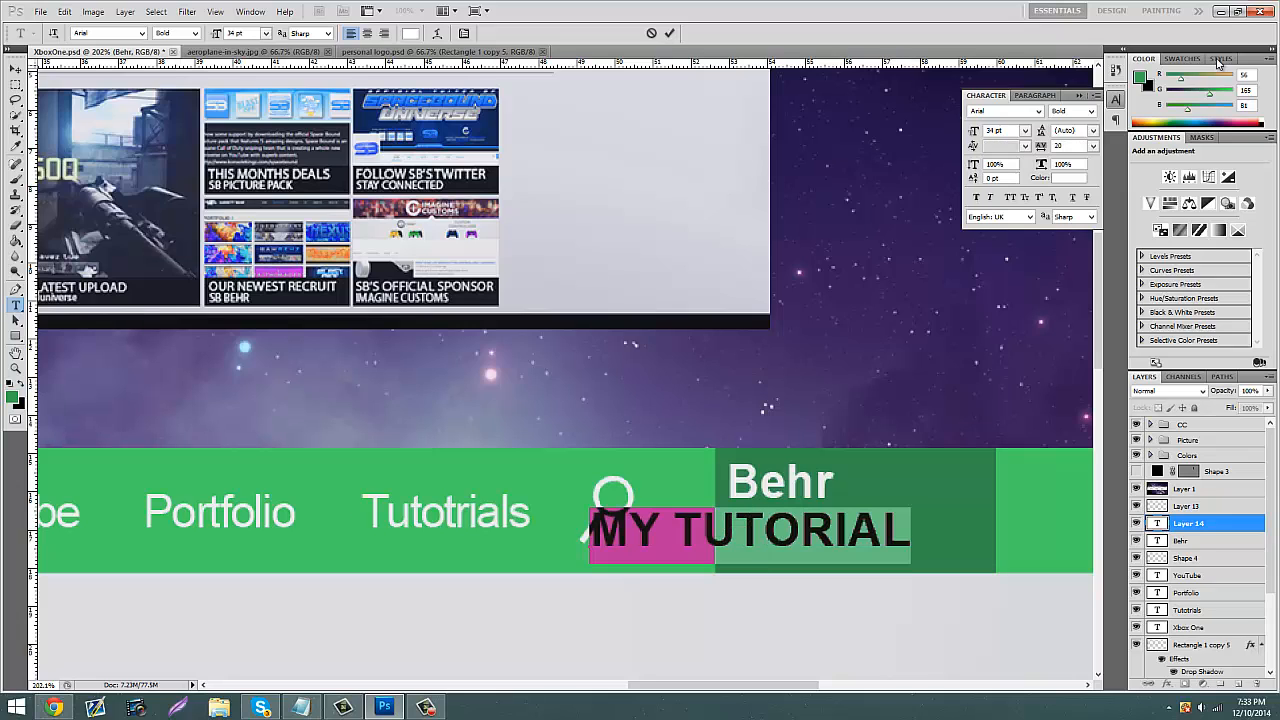
click(1090, 111)
click(1081, 135)
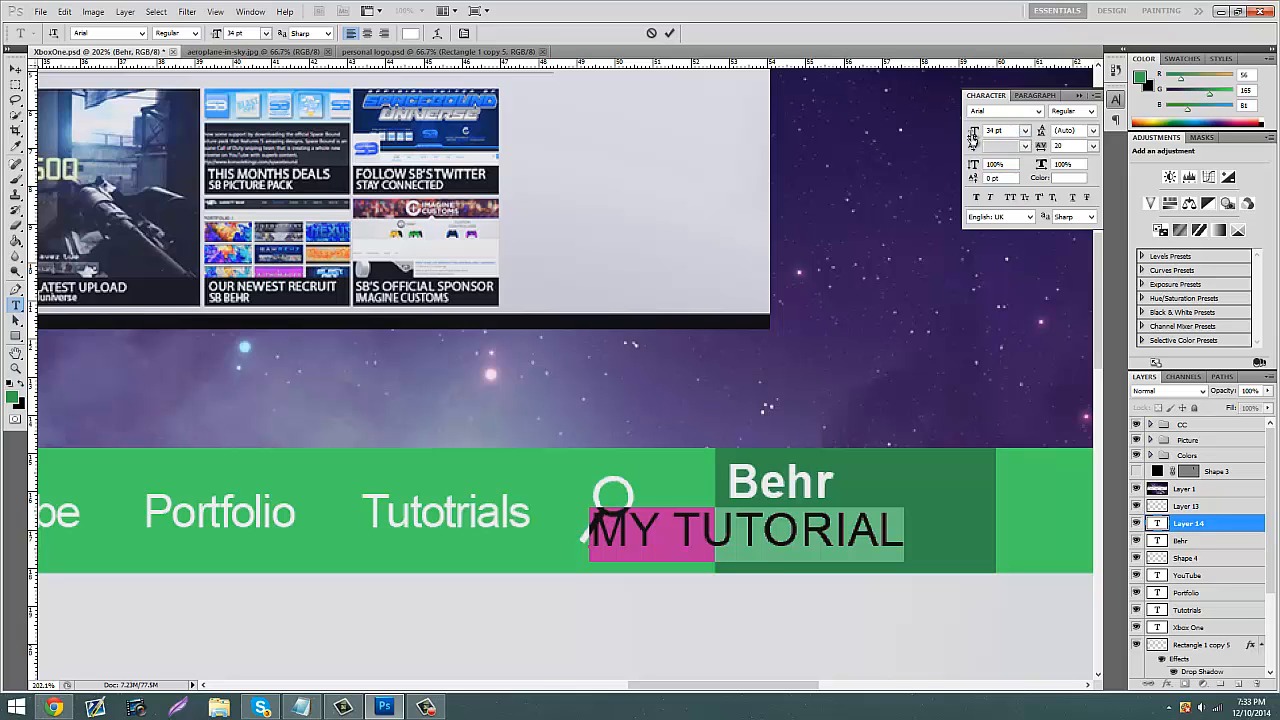
drag(973, 137, 964, 144)
click(15, 70)
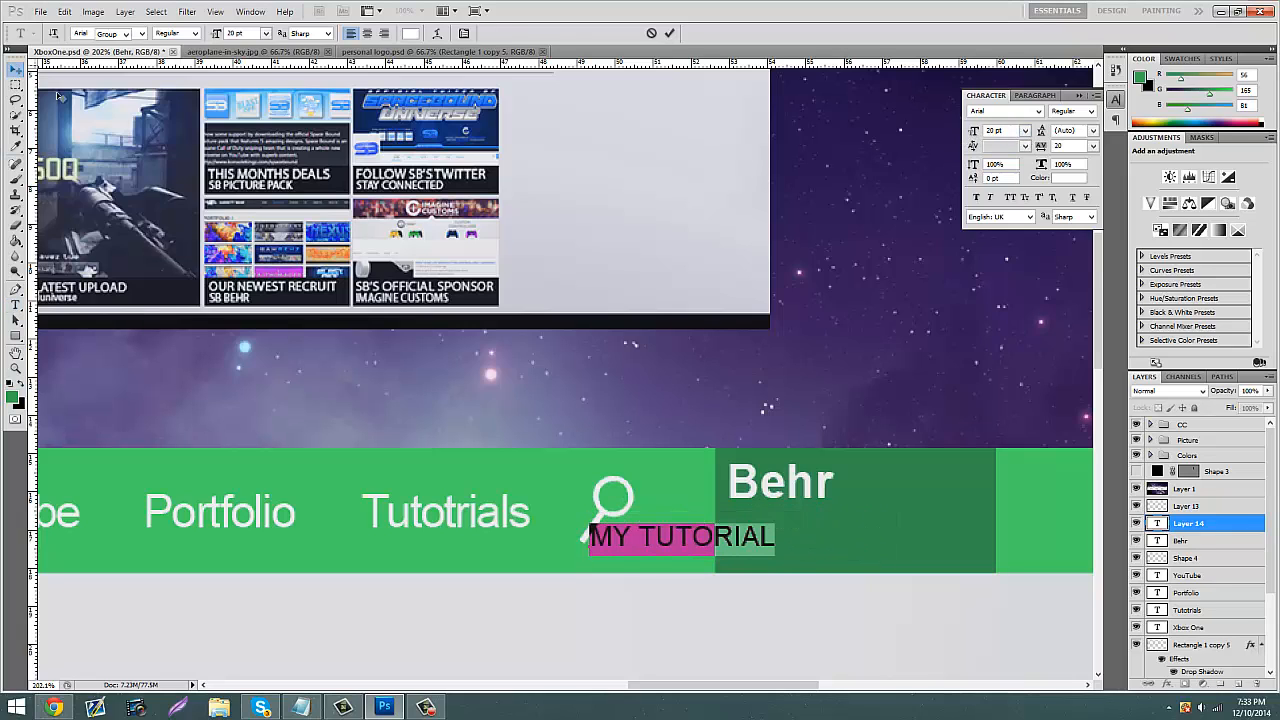
drag(750, 500, 858, 509)
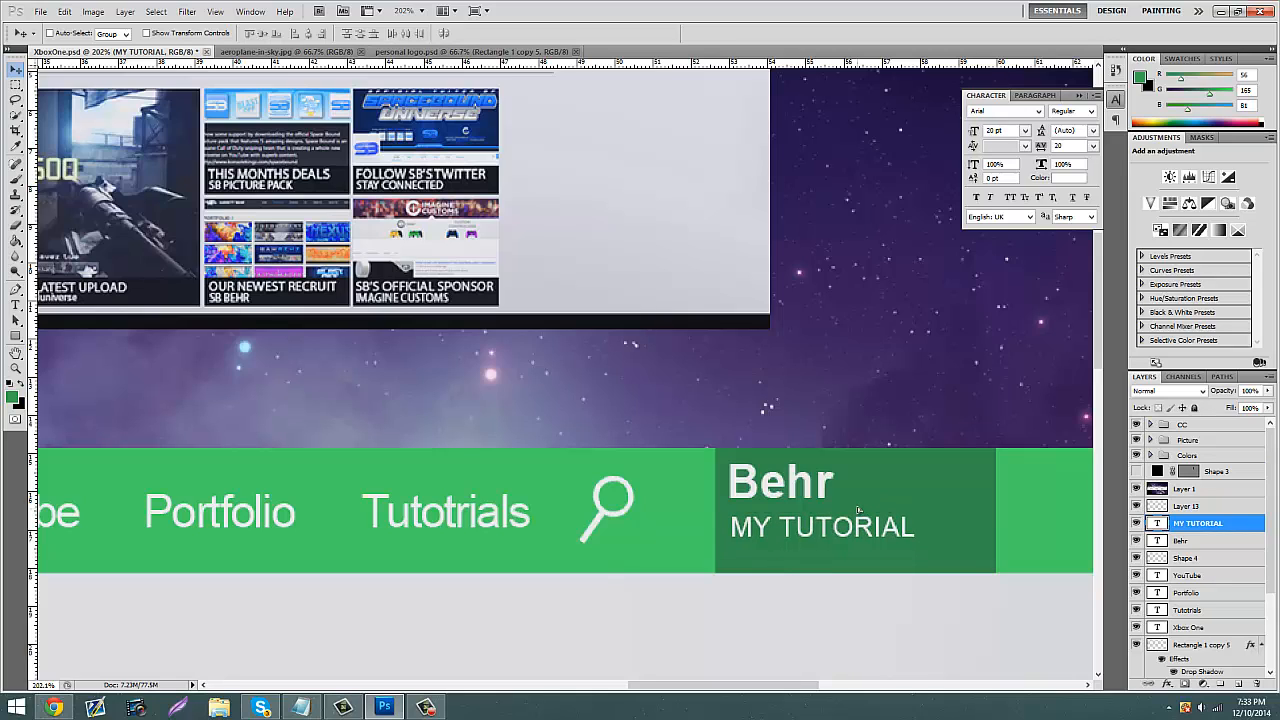
Step: Select the MY TUTORIAL and profile name layers together and nudge both down slightly within the dark green box
shift+click(1207, 541)
key(Down)
key(Down)
key(Down)
key(Down)
key(Down)
key(Down)
key(Down)
key(Down)
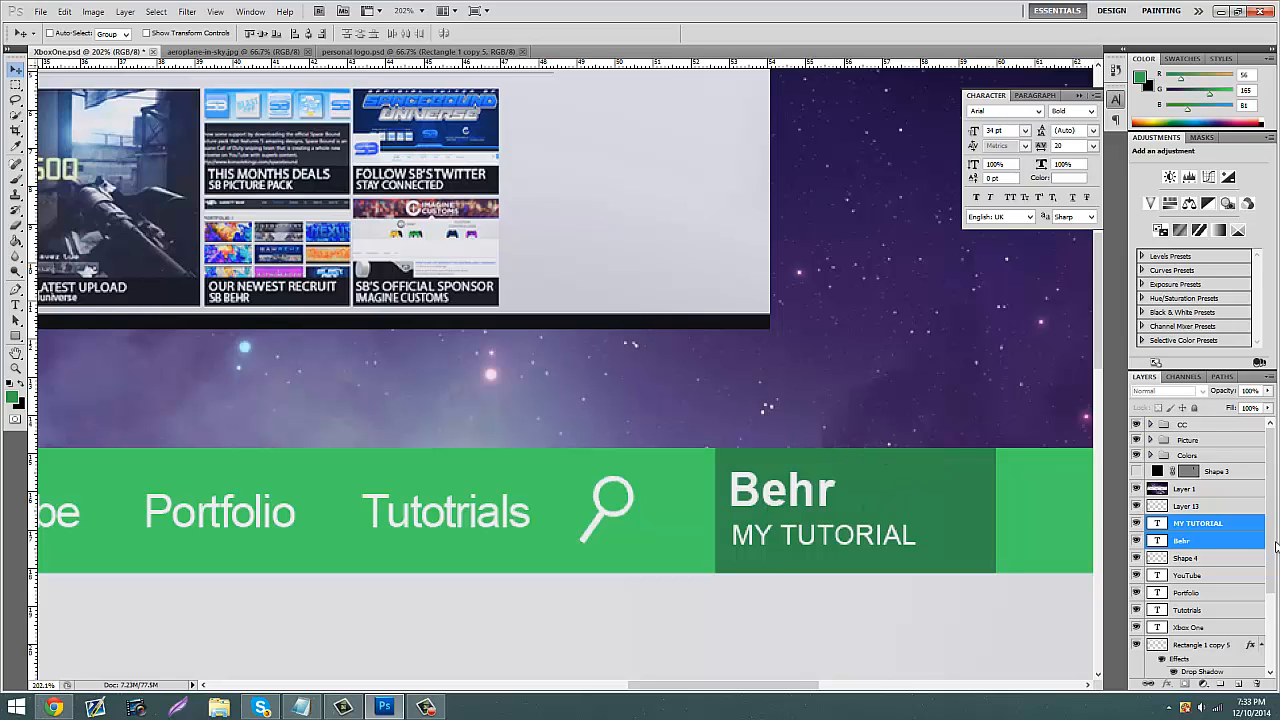
Step: Recolor only the profile name text to bright green (#00ff3c)
click(1200, 540)
click(15, 303)
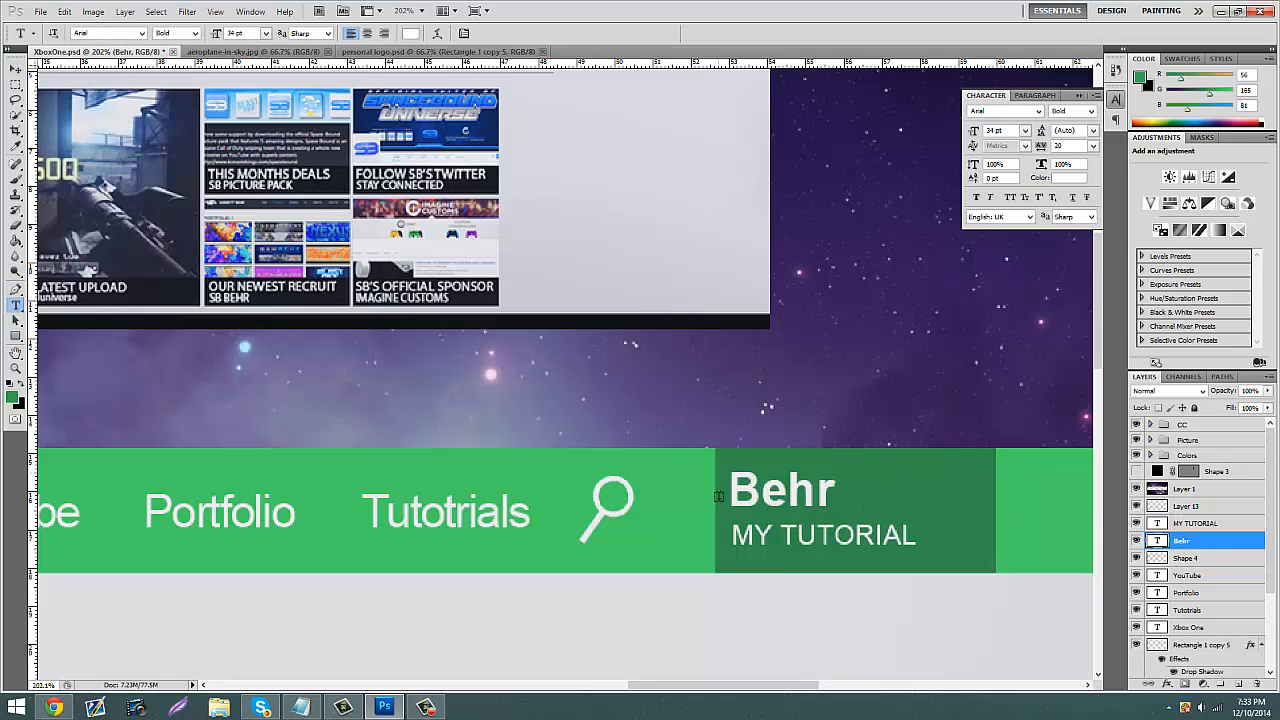
double_click(753, 491)
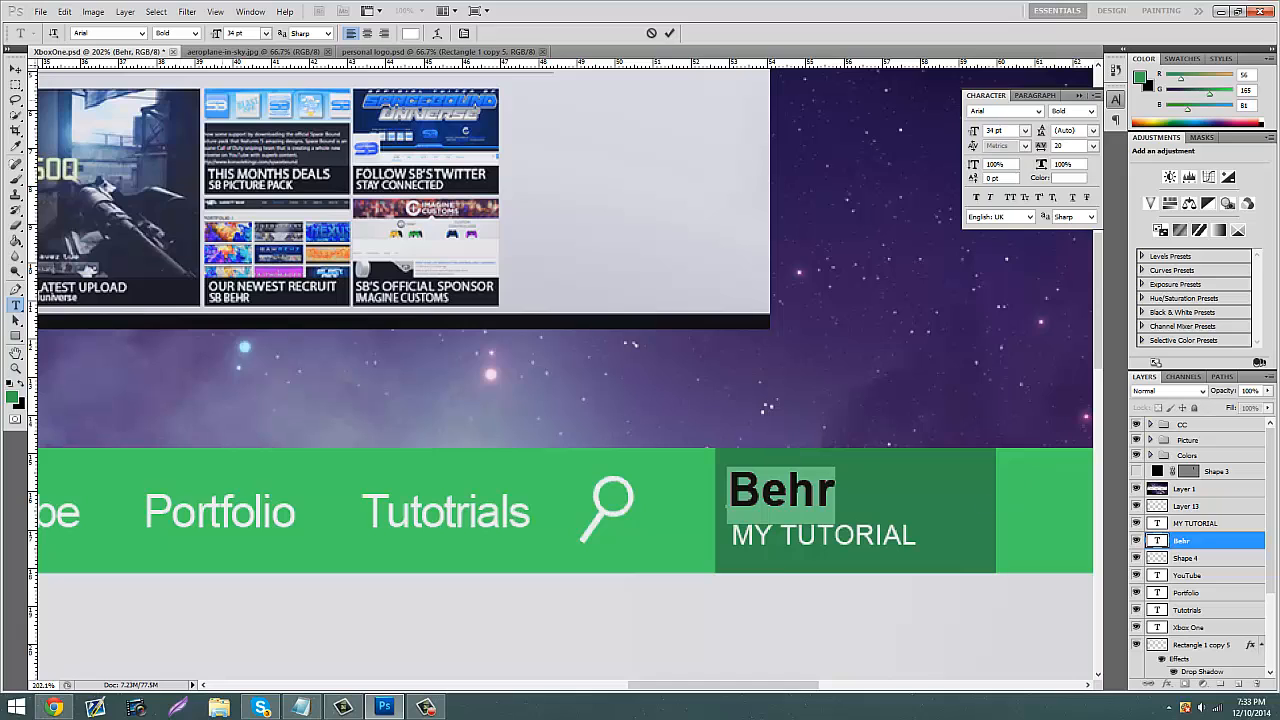
click(410, 33)
click(571, 470)
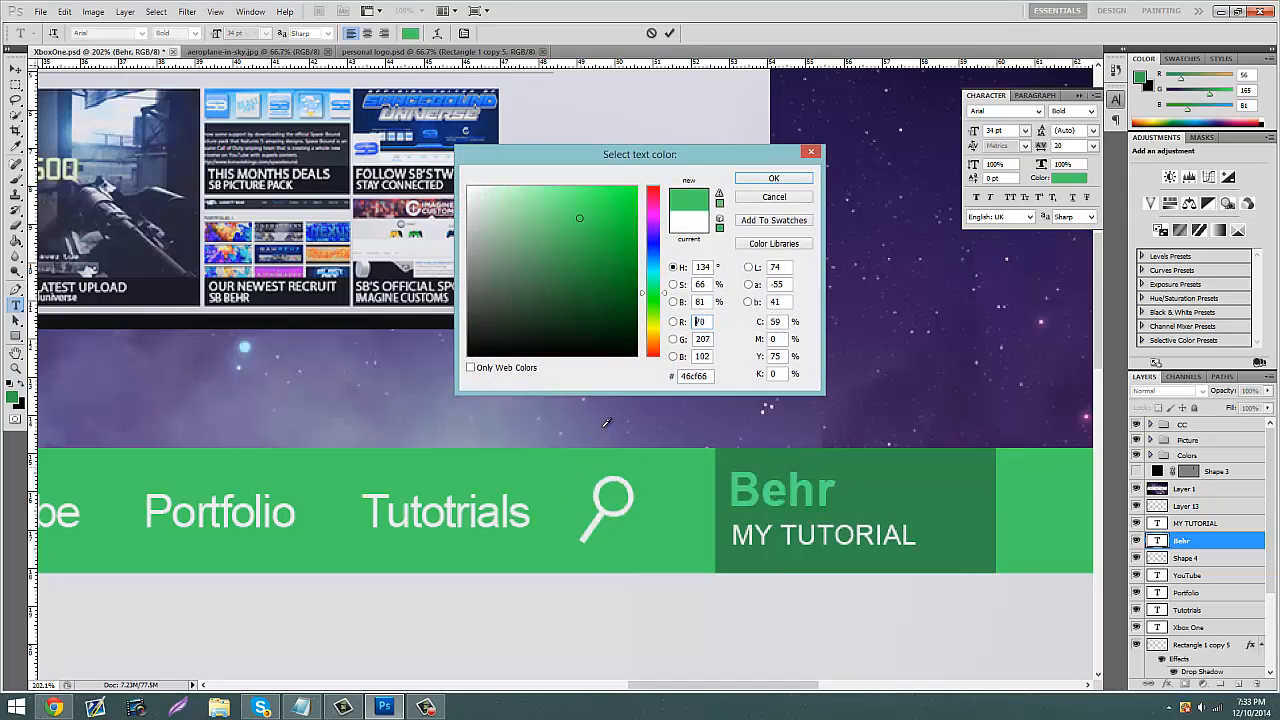
click(623, 198)
drag(622, 199, 714, 190)
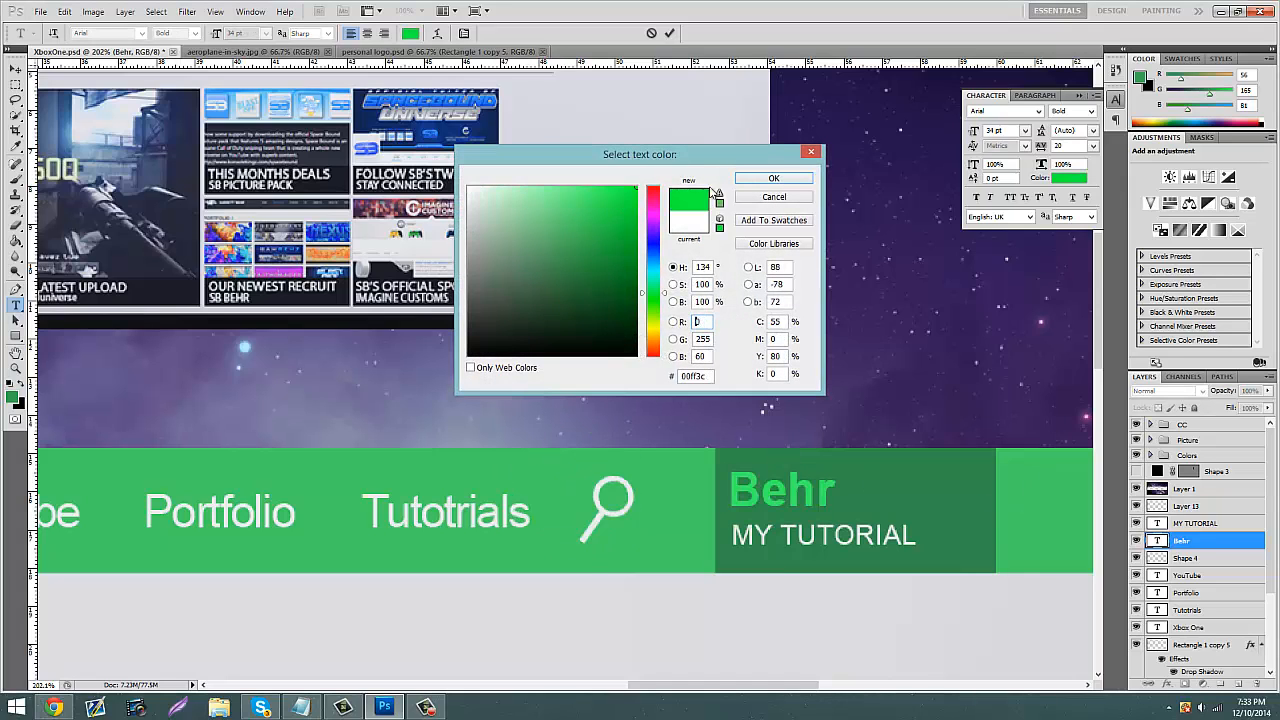
click(773, 178)
Step: Compare the profile box text with the reference picture and review it across the whole banner
scroll(743, 289, down, 2)
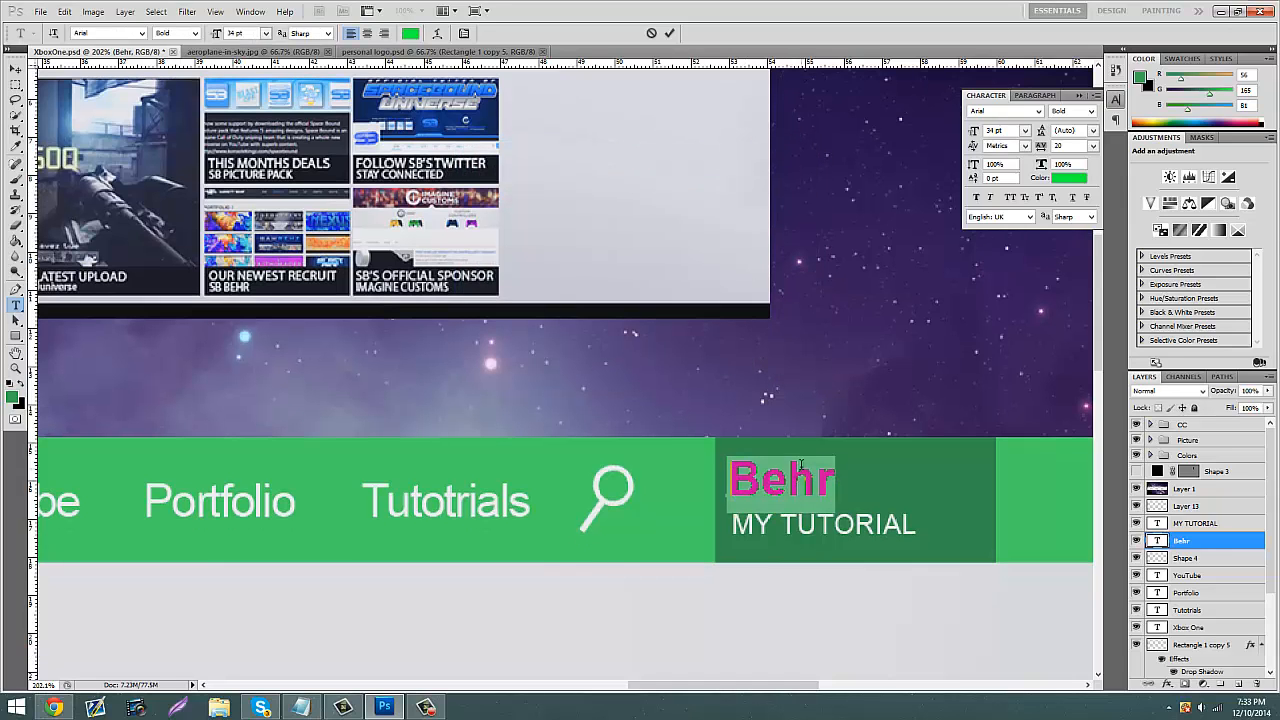
scroll(700, 600, up, 5)
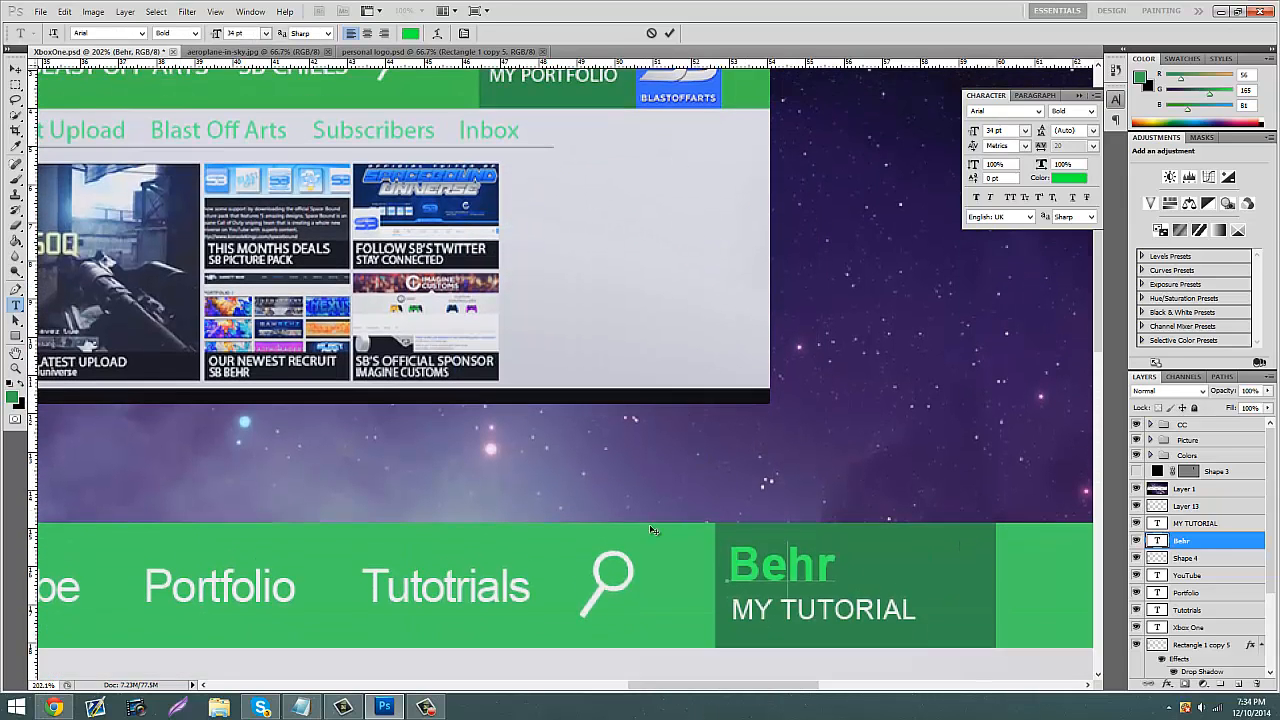
scroll(653, 530, down, 2)
click(15, 369)
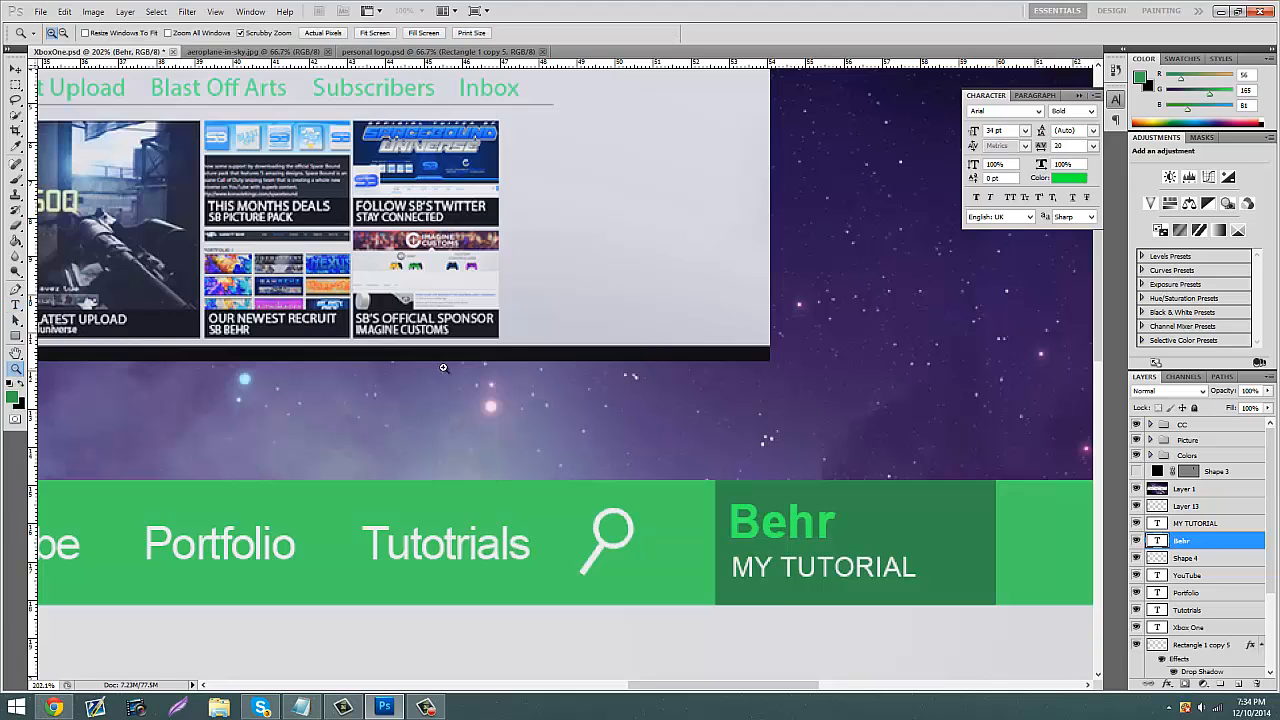
drag(461, 370, 403, 386)
drag(522, 396, 497, 404)
drag(428, 378, 457, 374)
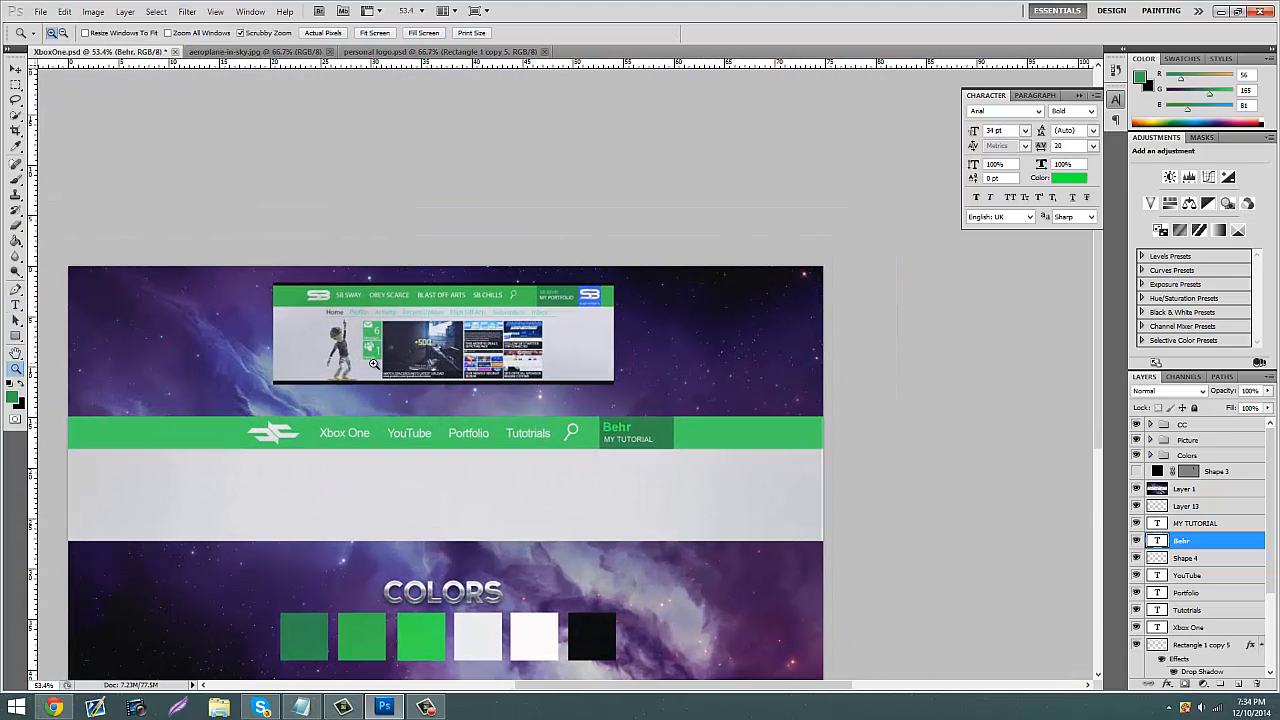
Step: Reduce the profile name to 30 pt and nudge it right to align with the start of MY TUTORIAL
drag(667, 435, 760, 410)
key(t)
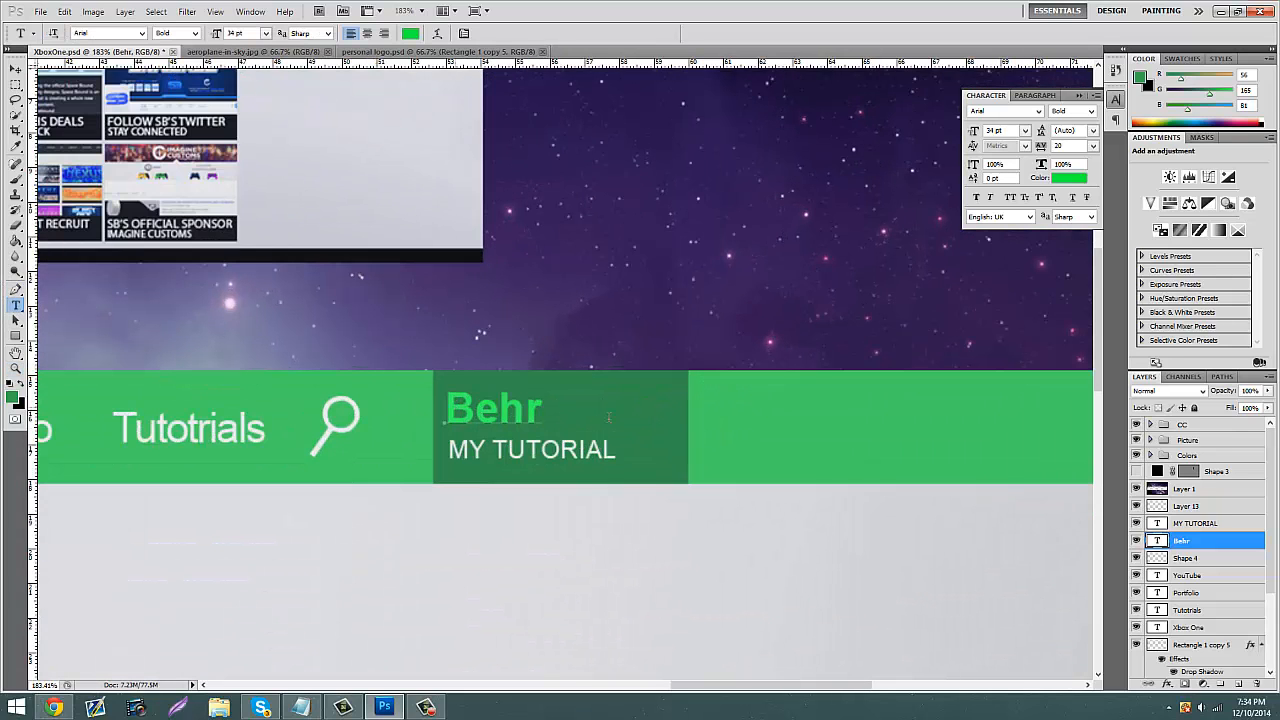
double_click(608, 417)
drag(975, 131, 965, 132)
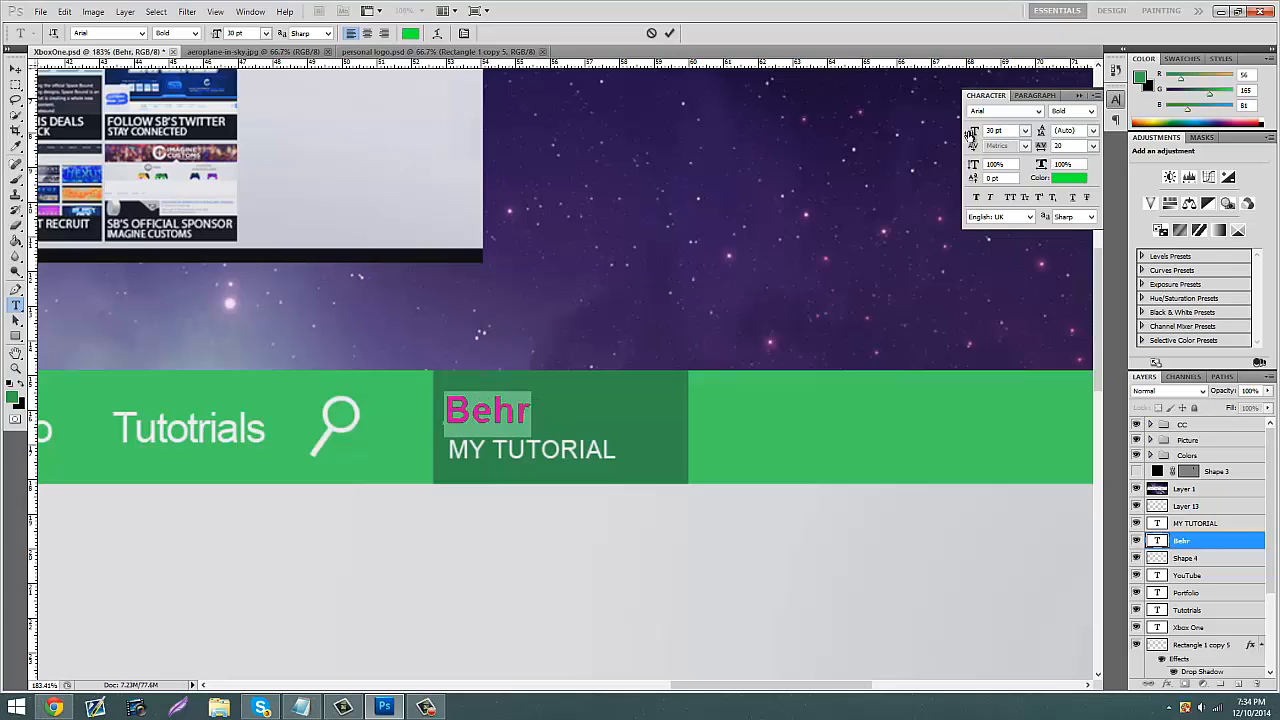
click(14, 68)
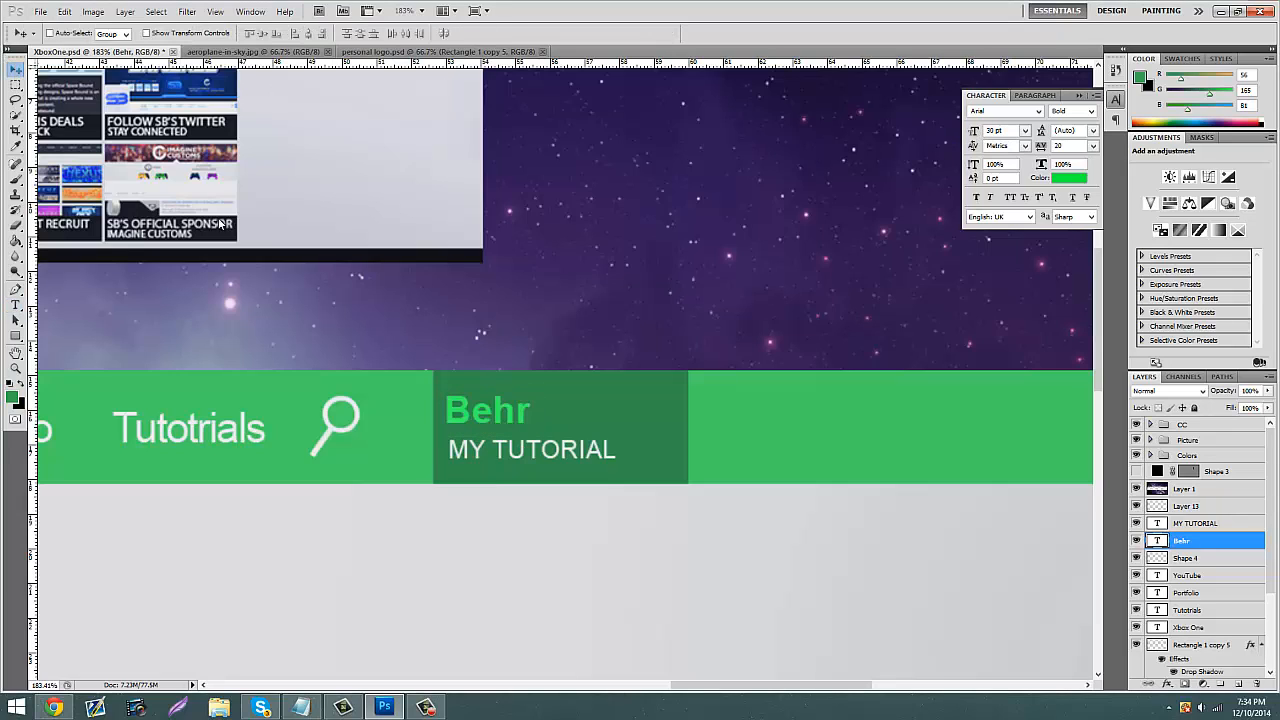
key(Right)
key(Right)
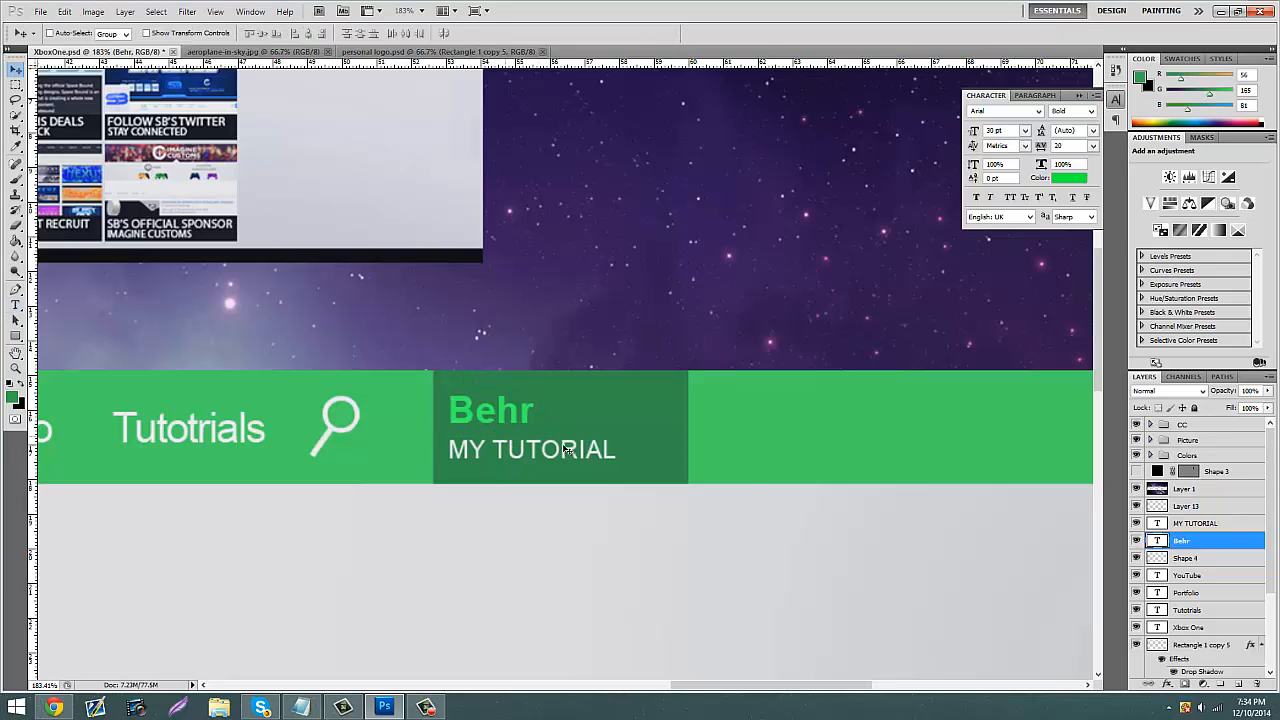
Step: Nudge the MY TUTORIAL line up closer to the profile name, and select both text layers
click(1198, 525)
key(Up)
key(Up)
key(Up)
key(Up)
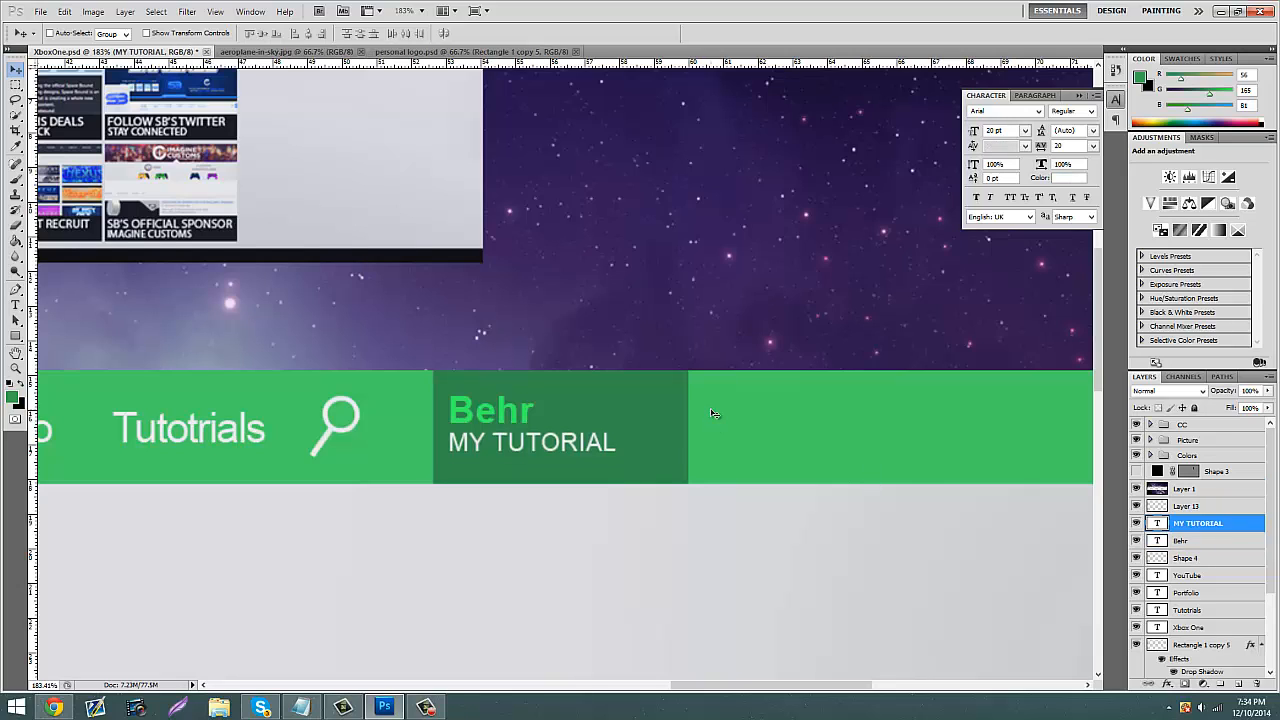
shift+click(1195, 547)
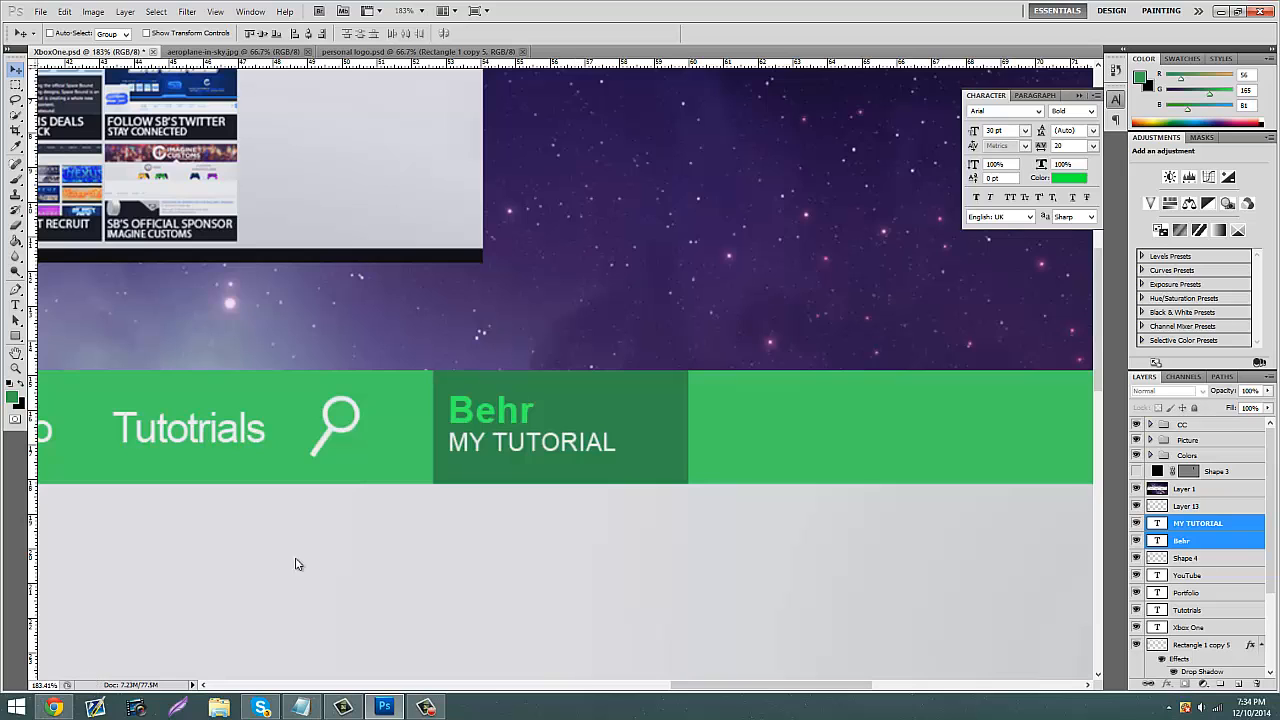
Step: Open the blue-and-orange fractal image 2873 from the Misc folder inside the Personal folder
click(37, 12)
click(60, 37)
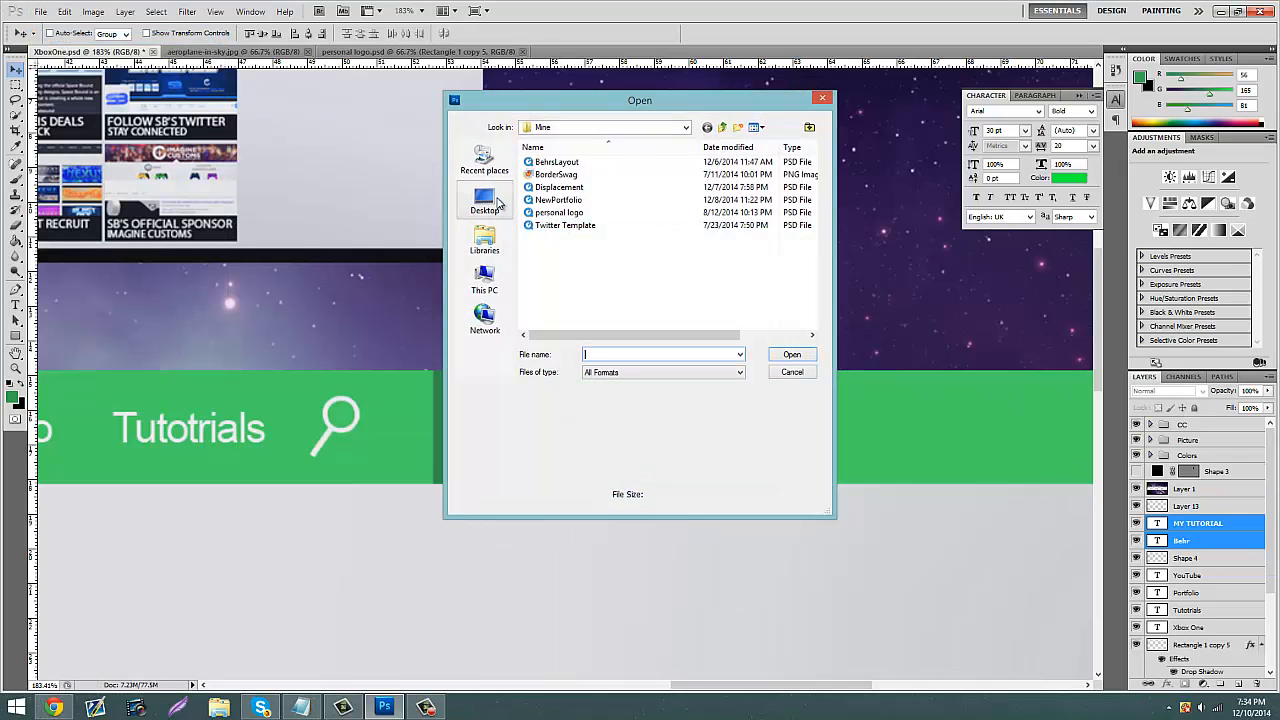
click(603, 289)
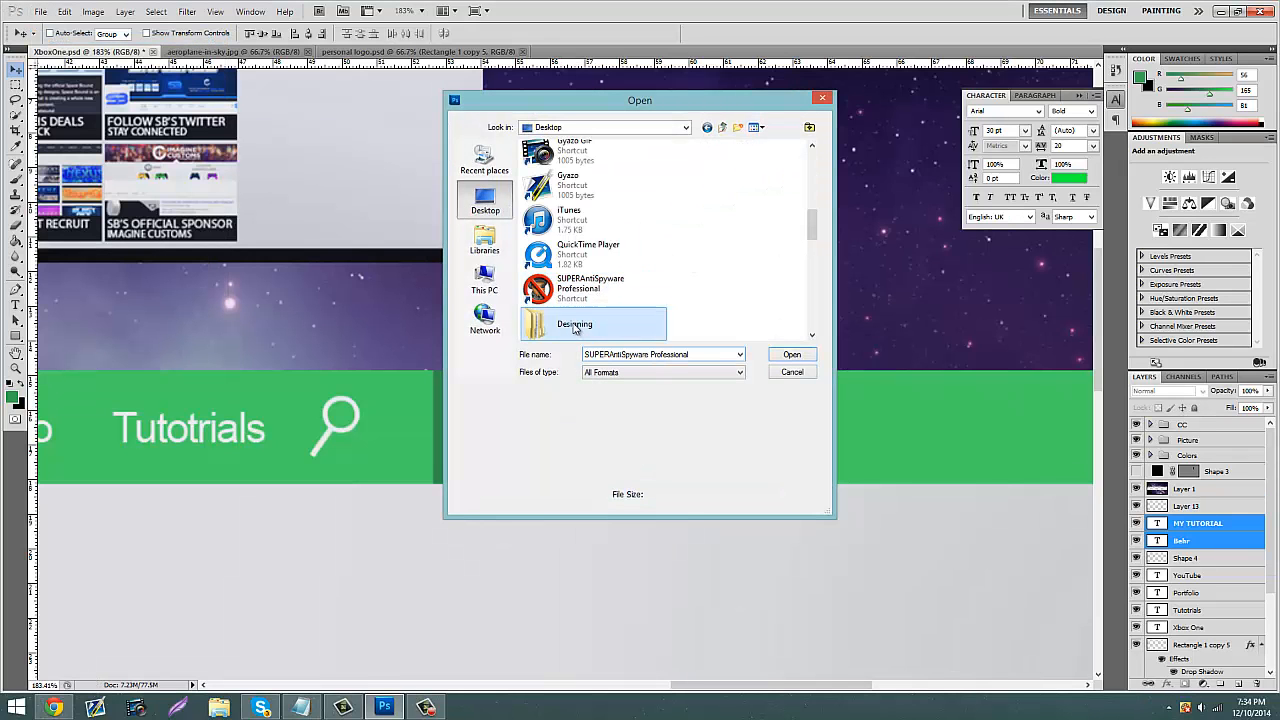
scroll(595, 290, down, 2)
double_click(580, 259)
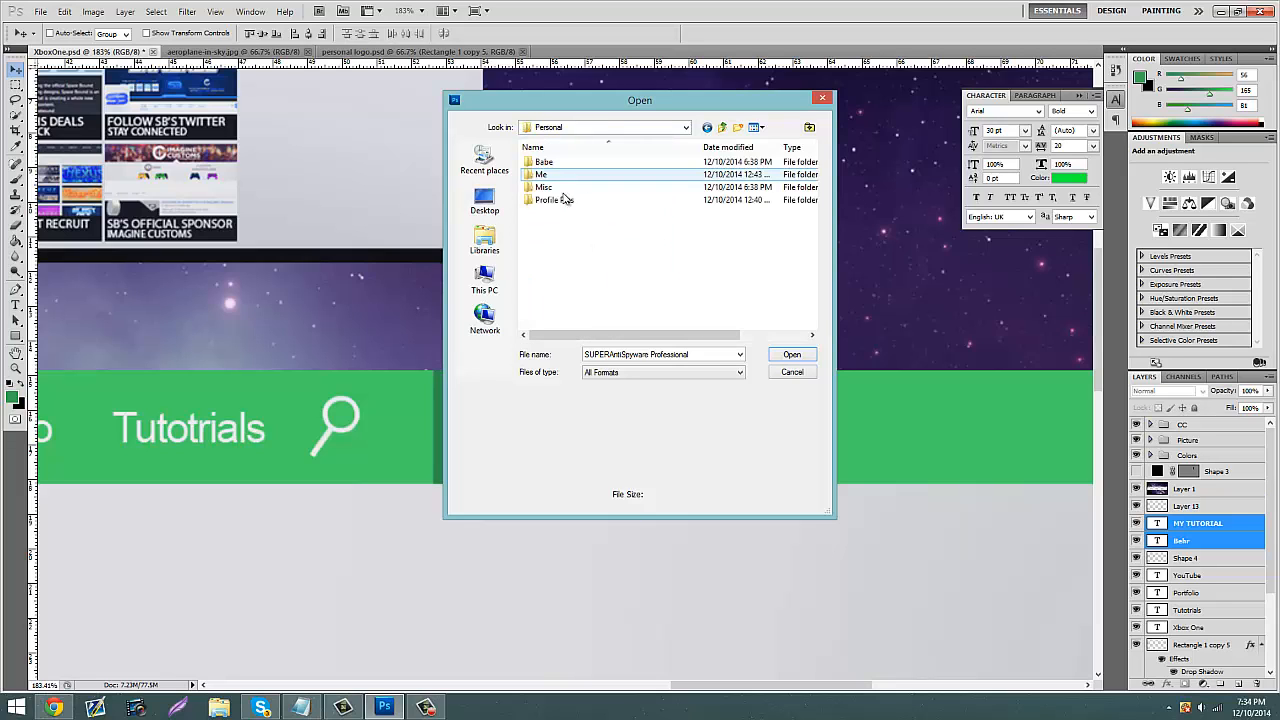
double_click(564, 190)
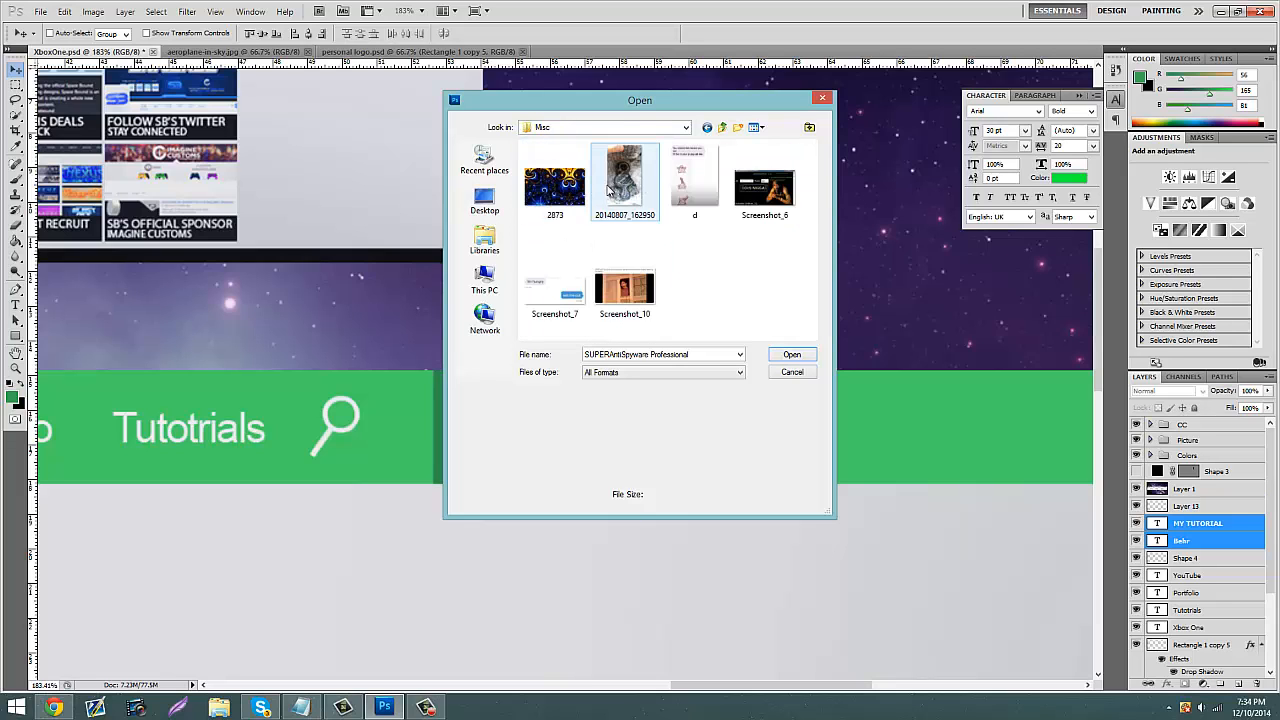
double_click(566, 191)
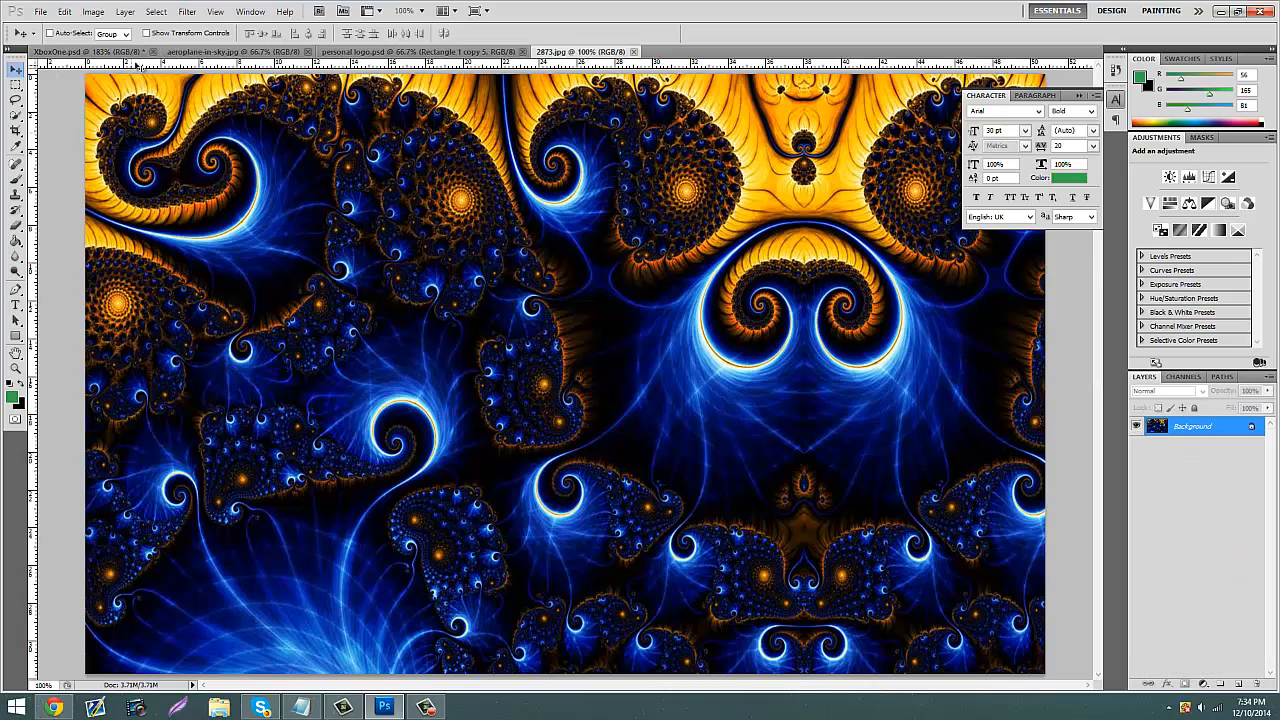
Step: Crop the fractal image to a small square around the upper spiral and convert its Background into a regular layer
click(16, 132)
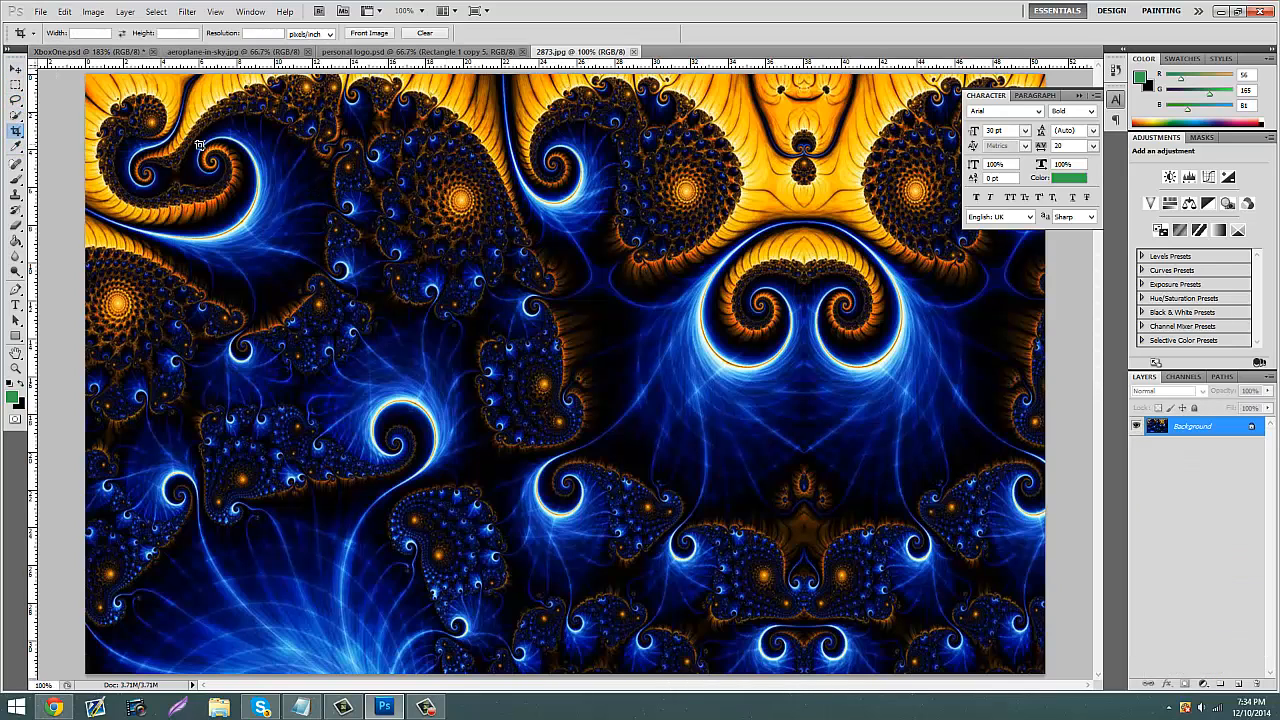
drag(174, 129, 453, 408)
key(Return)
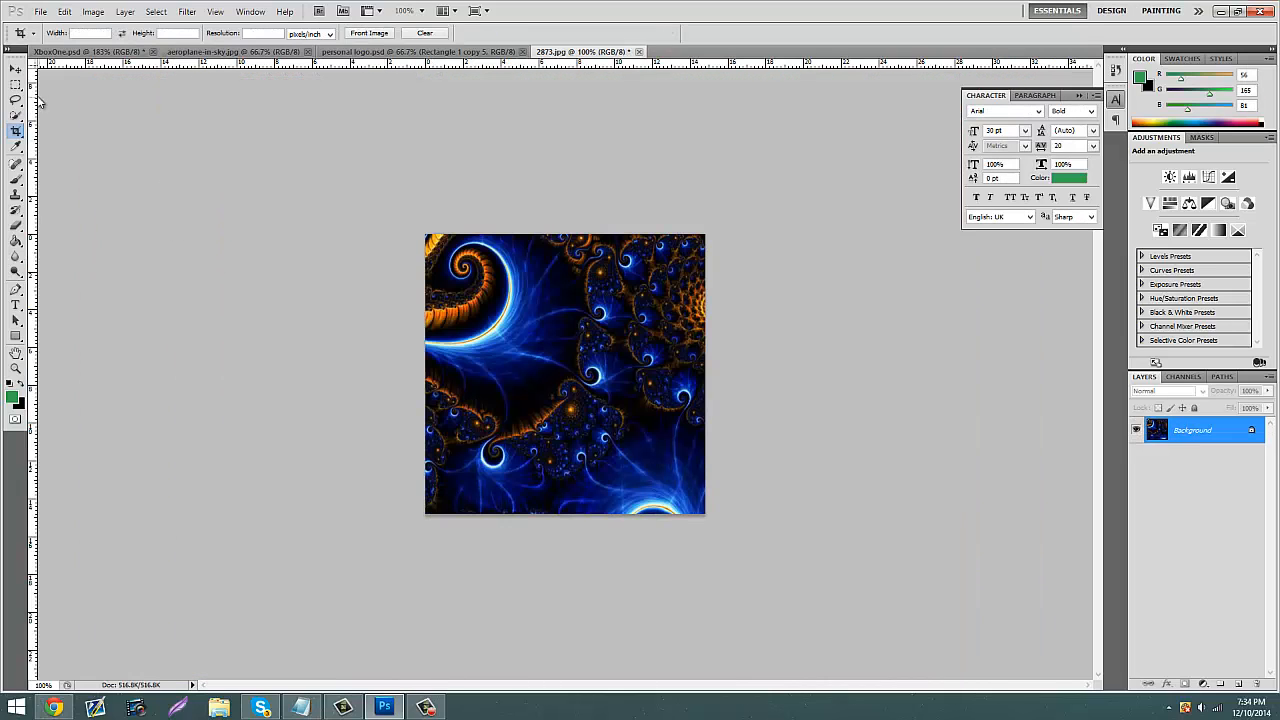
key(v)
double_click(1183, 444)
key(Return)
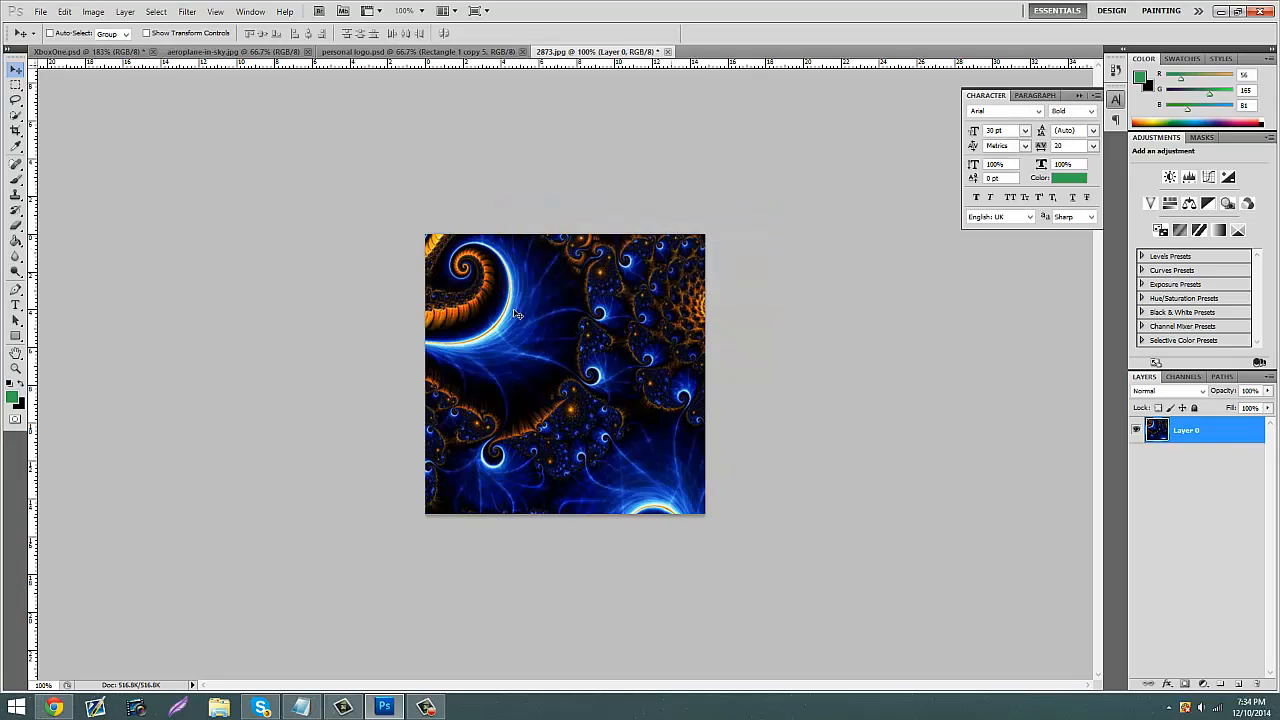
Step: Bring the cropped picture into XboxOne.psd and scale it to 22.52%, filling the green bar's height over the profile box's outer end
drag(450, 316, 218, 55)
drag(130, 62, 461, 363)
key(ctrl+t)
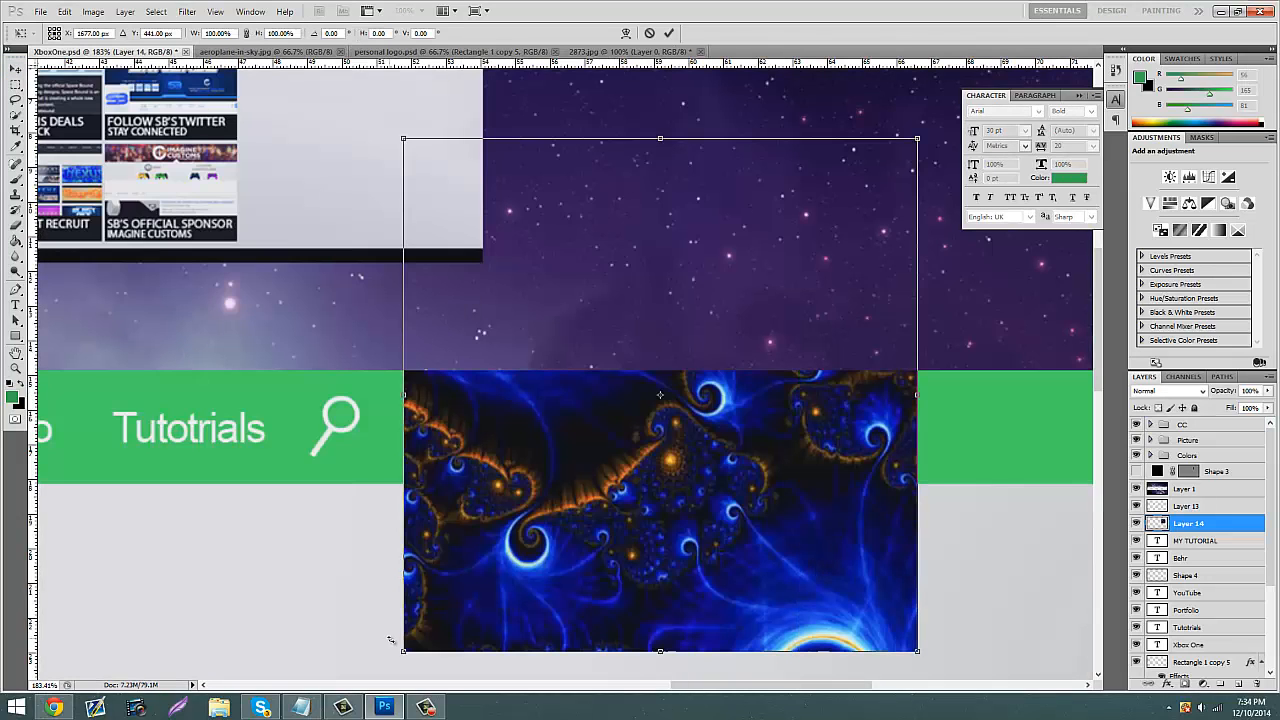
drag(407, 653, 714, 366)
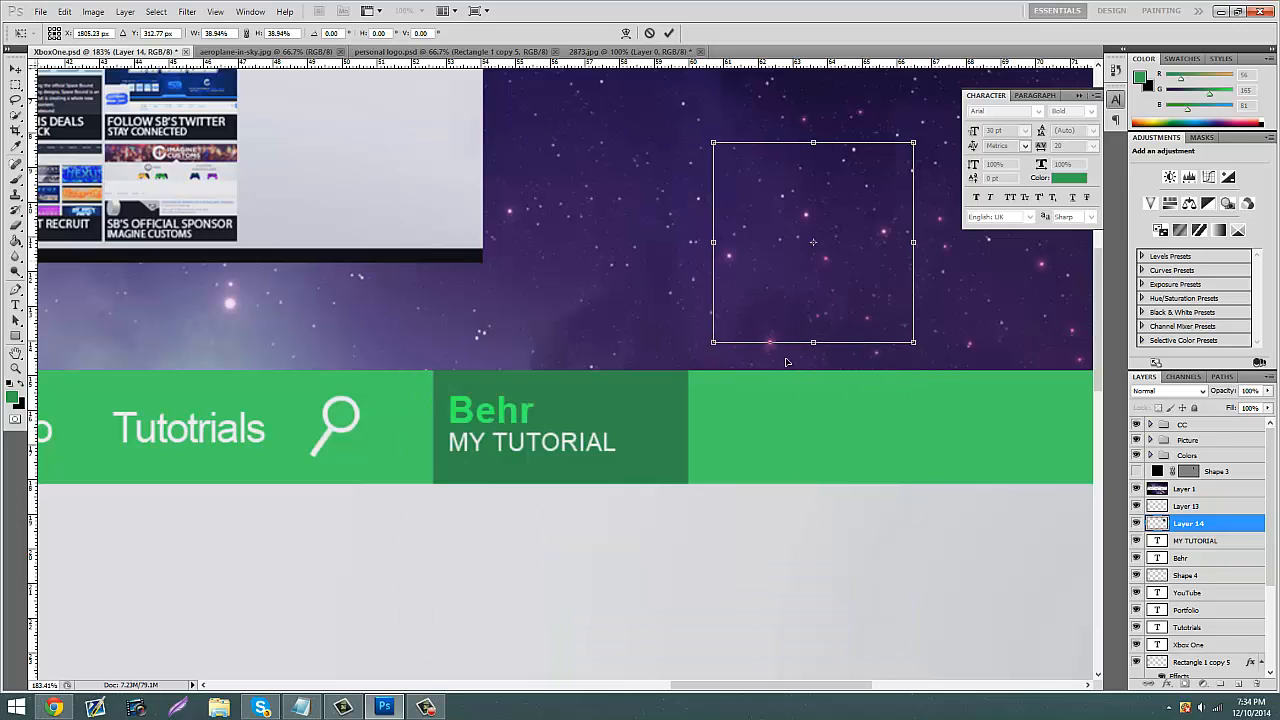
drag(778, 296, 778, 420)
drag(916, 283, 827, 360)
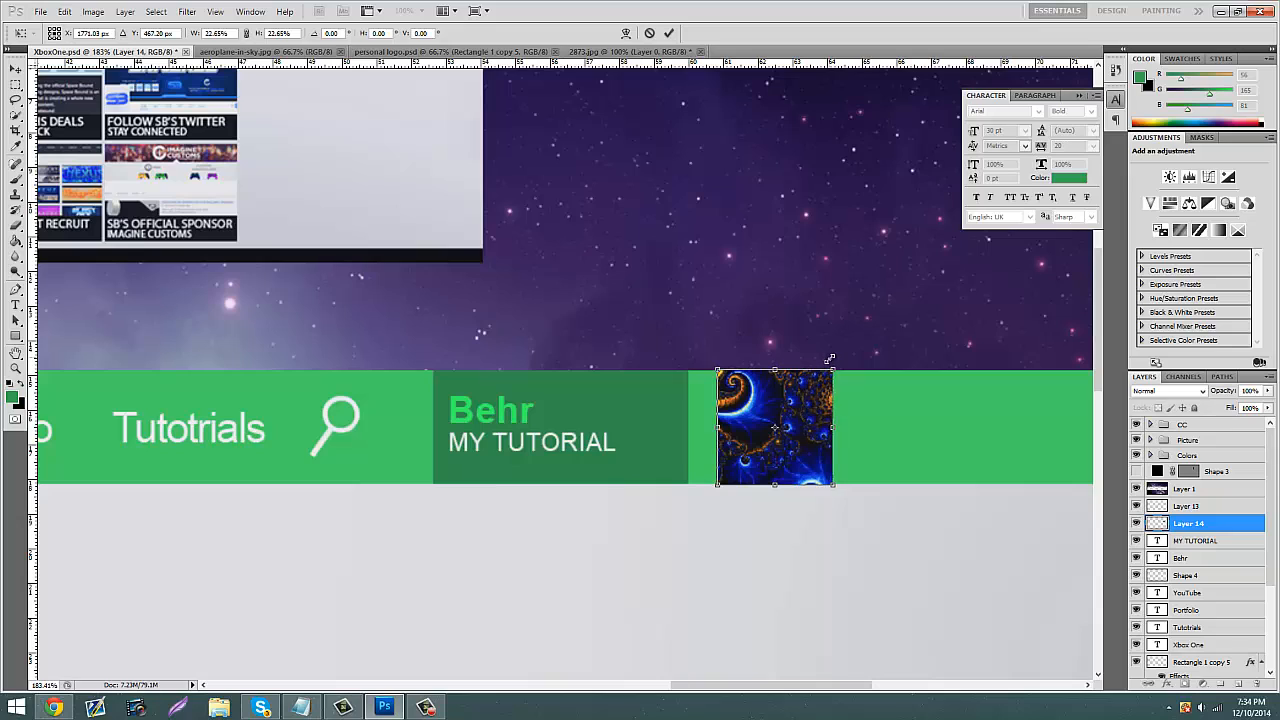
drag(803, 420, 737, 420)
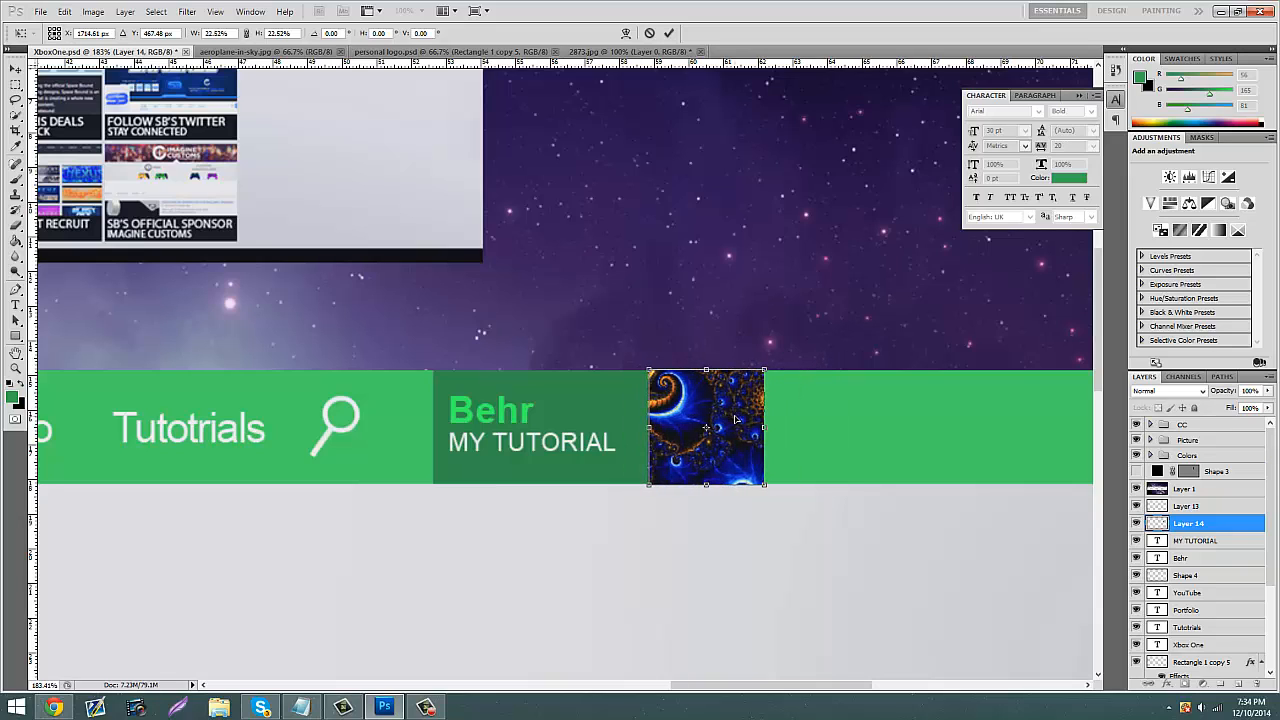
click(15, 68)
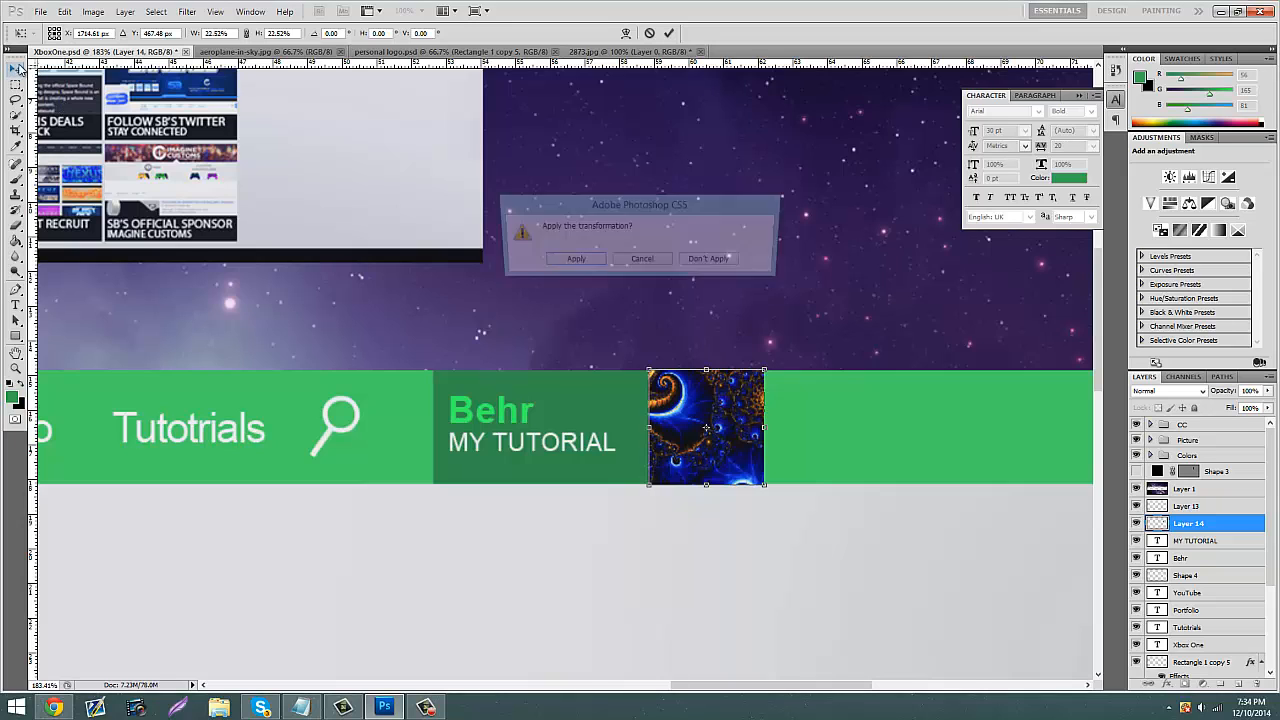
click(571, 262)
Step: Shift the profile picture slightly left, closer to the MY TUTORIAL text
scroll(589, 275, up, 4)
scroll(746, 437, down, 1)
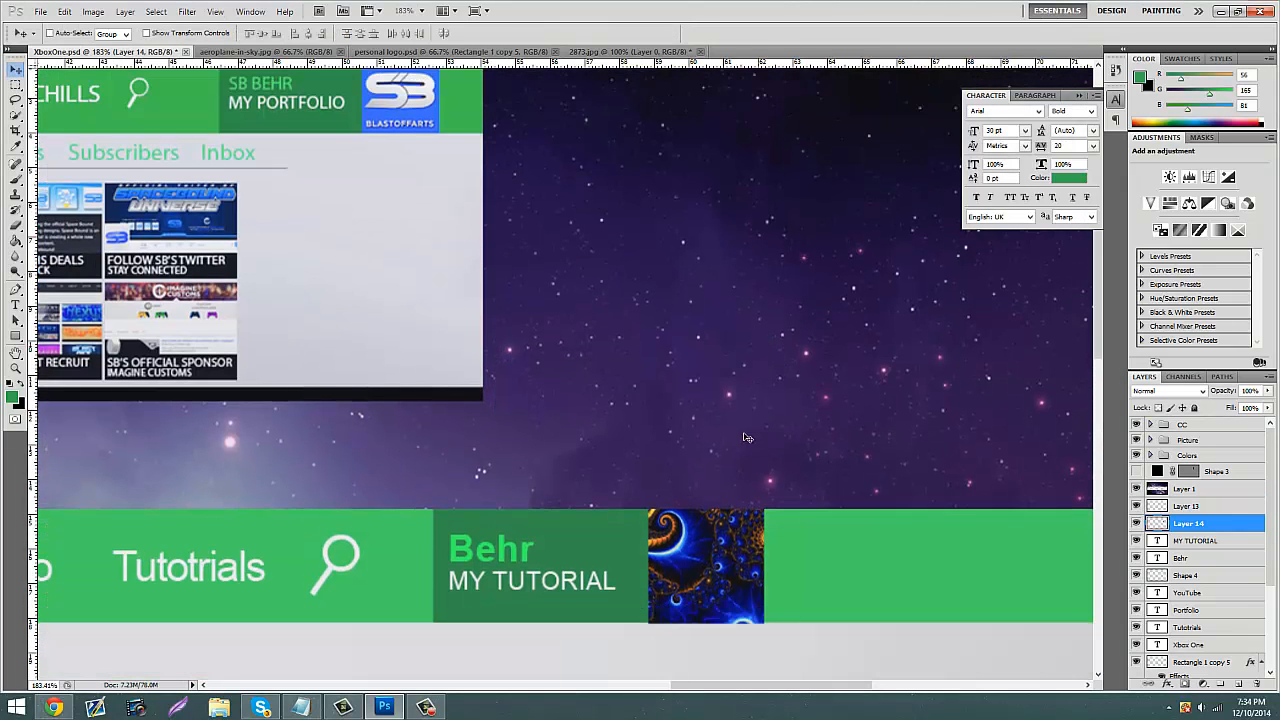
drag(714, 519, 700, 522)
click(15, 84)
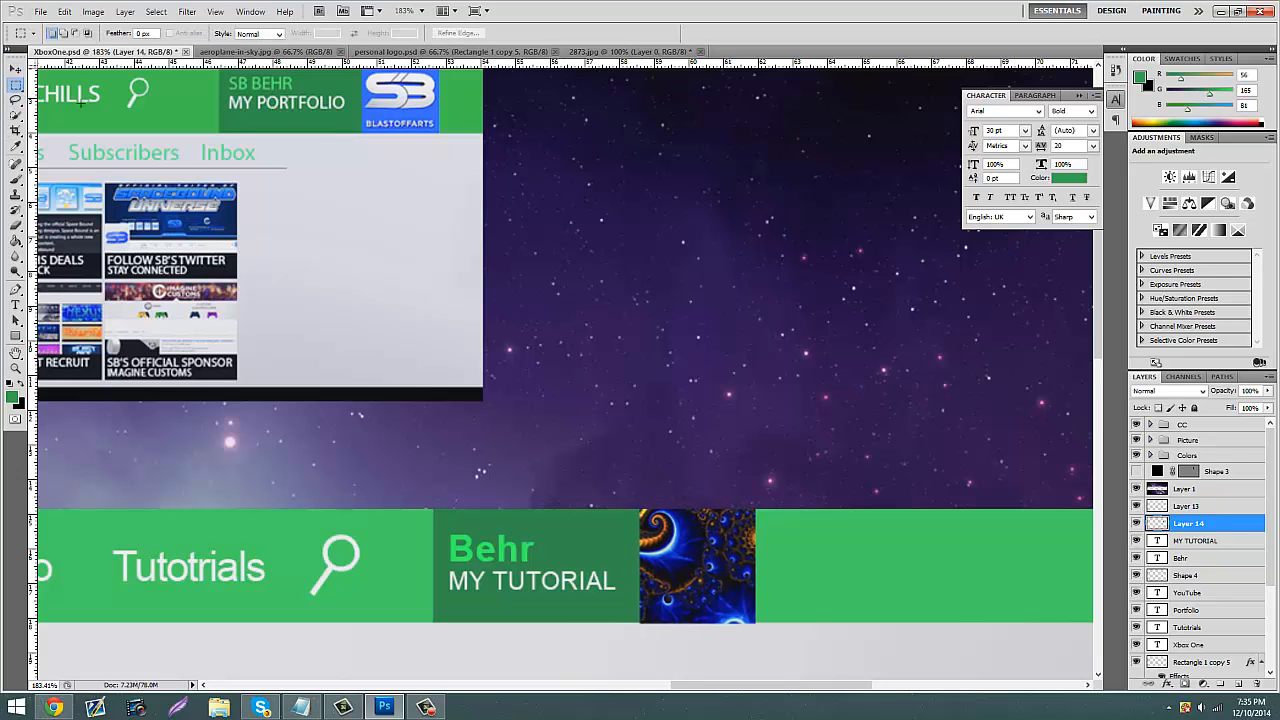
scroll(841, 498, down, 3)
drag(405, 596, 281, 507)
click(281, 507)
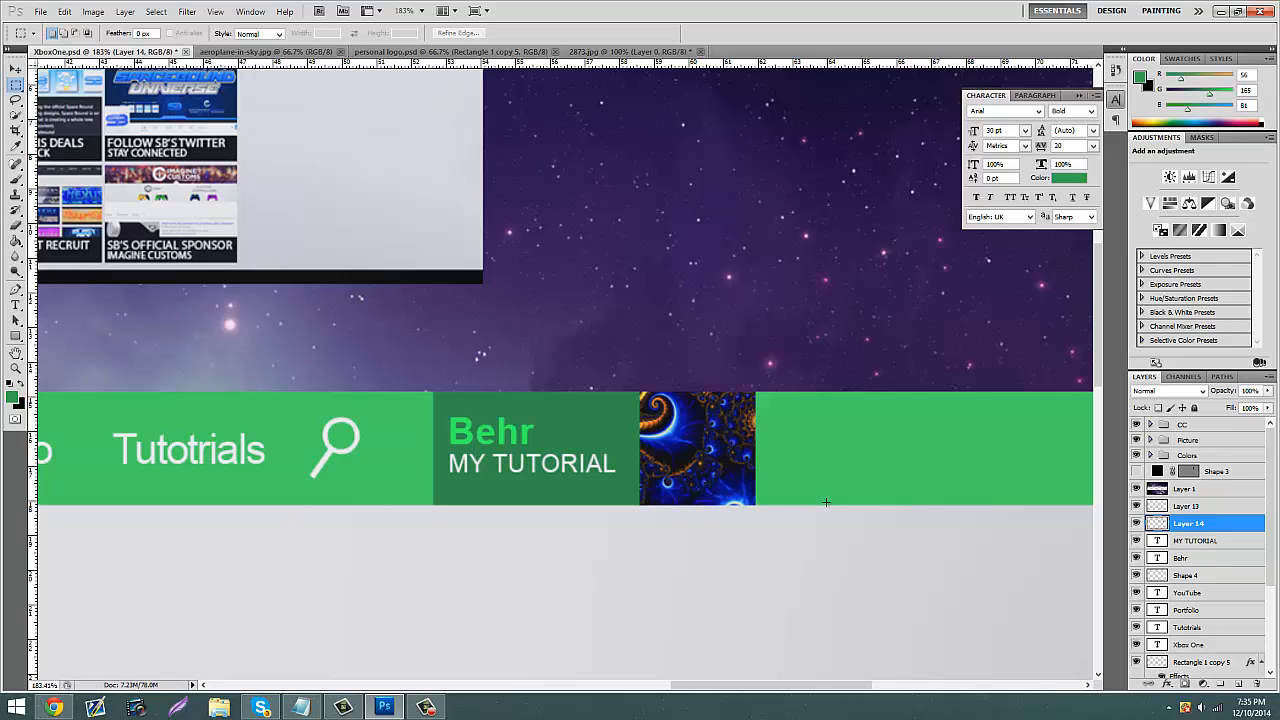
Step: Show the guides, move one horizontal guide down above the COLORS heading, and set another a little below the green bar
click(15, 368)
drag(379, 338, 336, 367)
drag(421, 294, 374, 290)
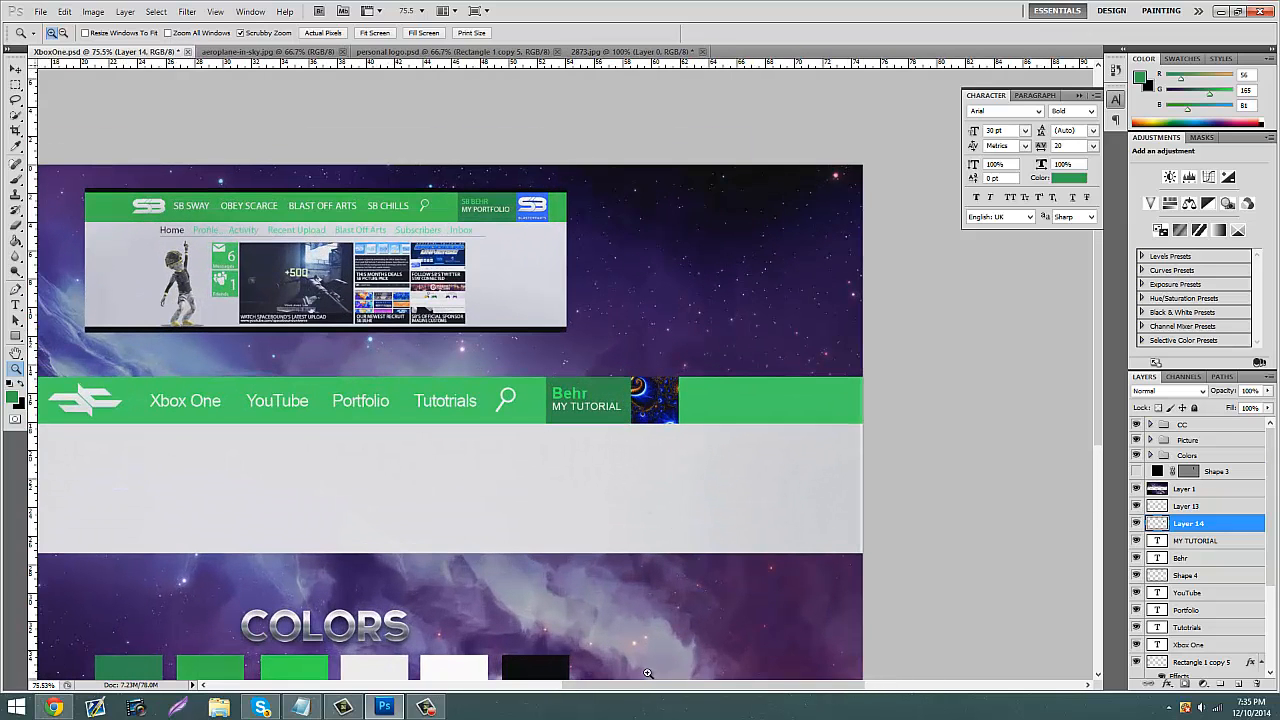
drag(583, 686, 517, 686)
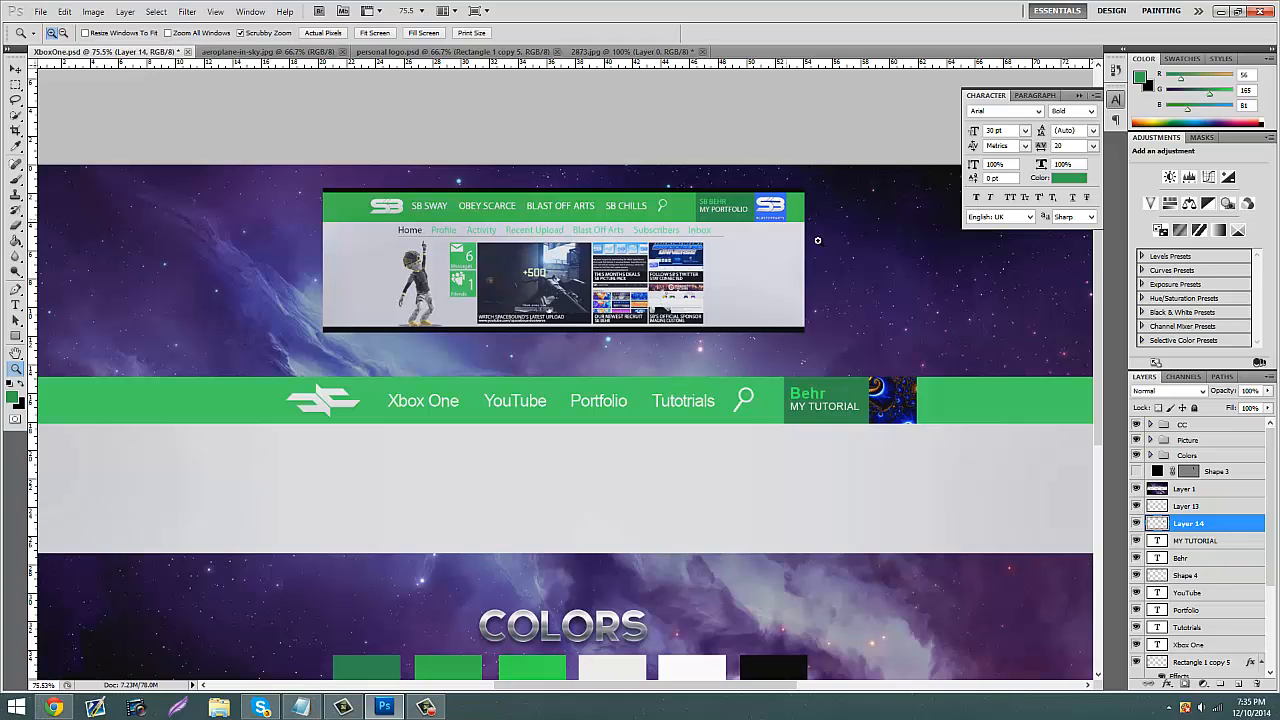
drag(686, 686, 660, 686)
scroll(654, 401, down, 2)
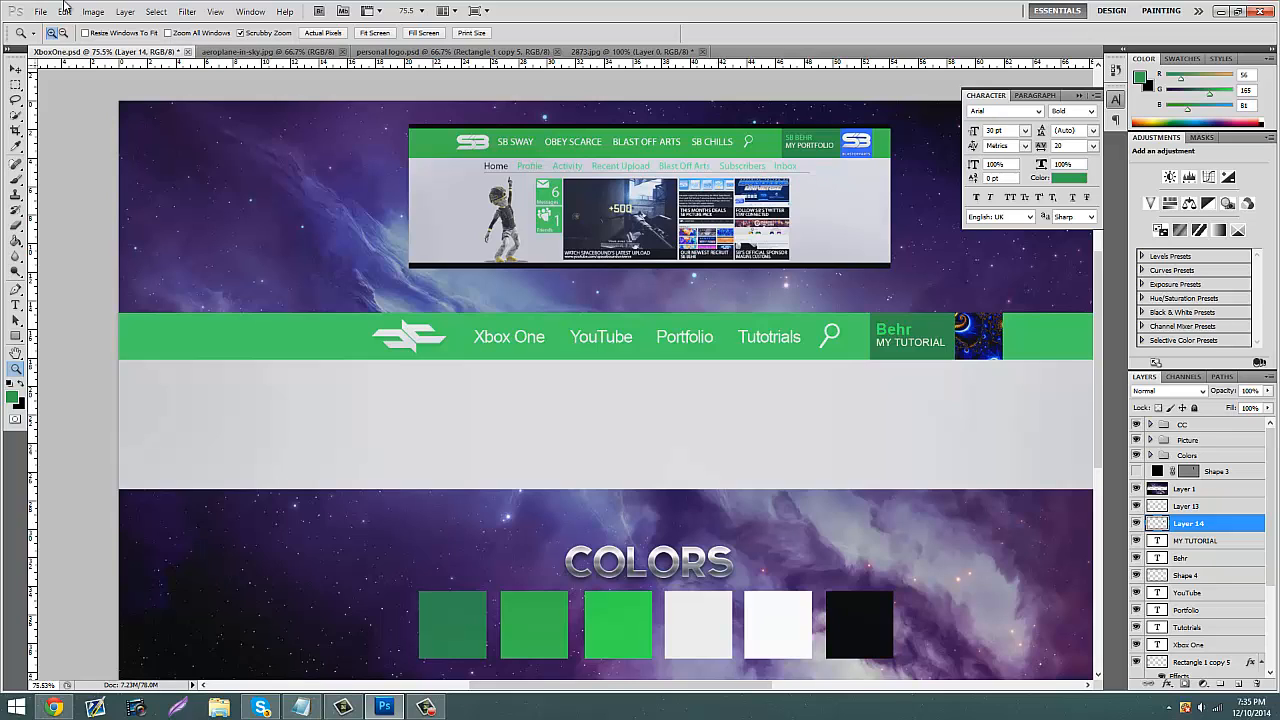
key(ctrl+semicolon)
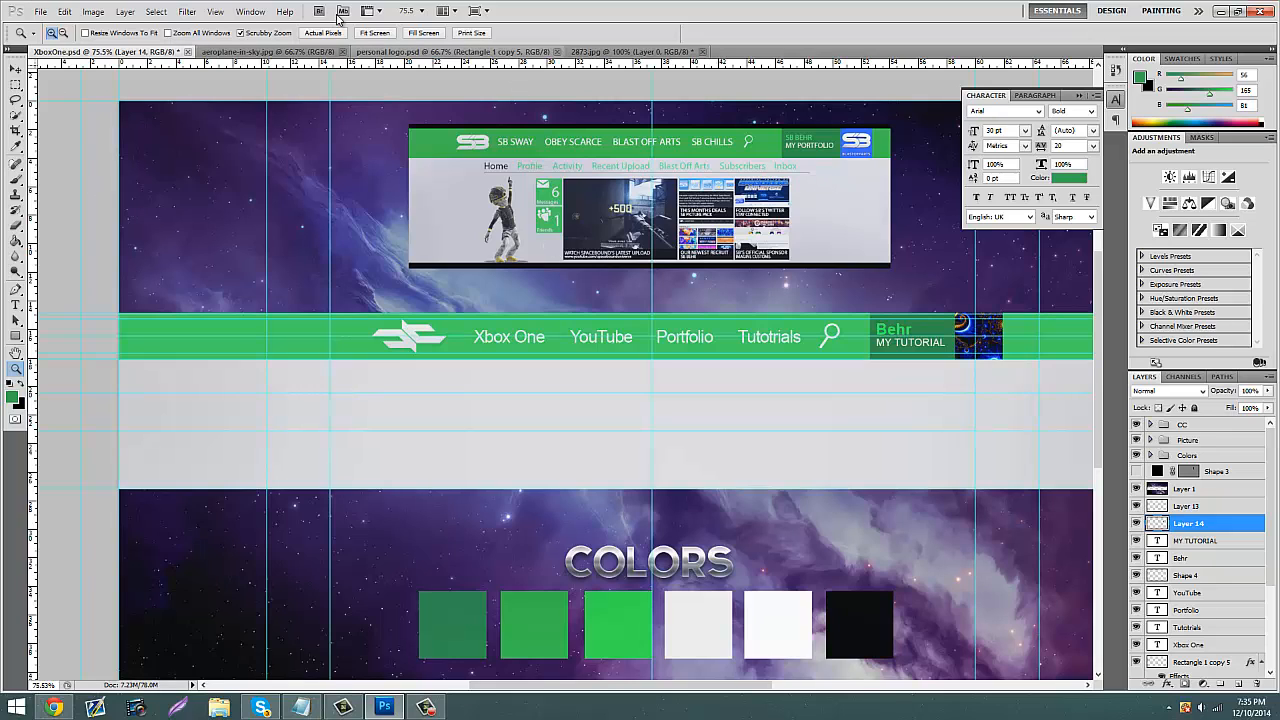
drag(418, 169, 405, 389)
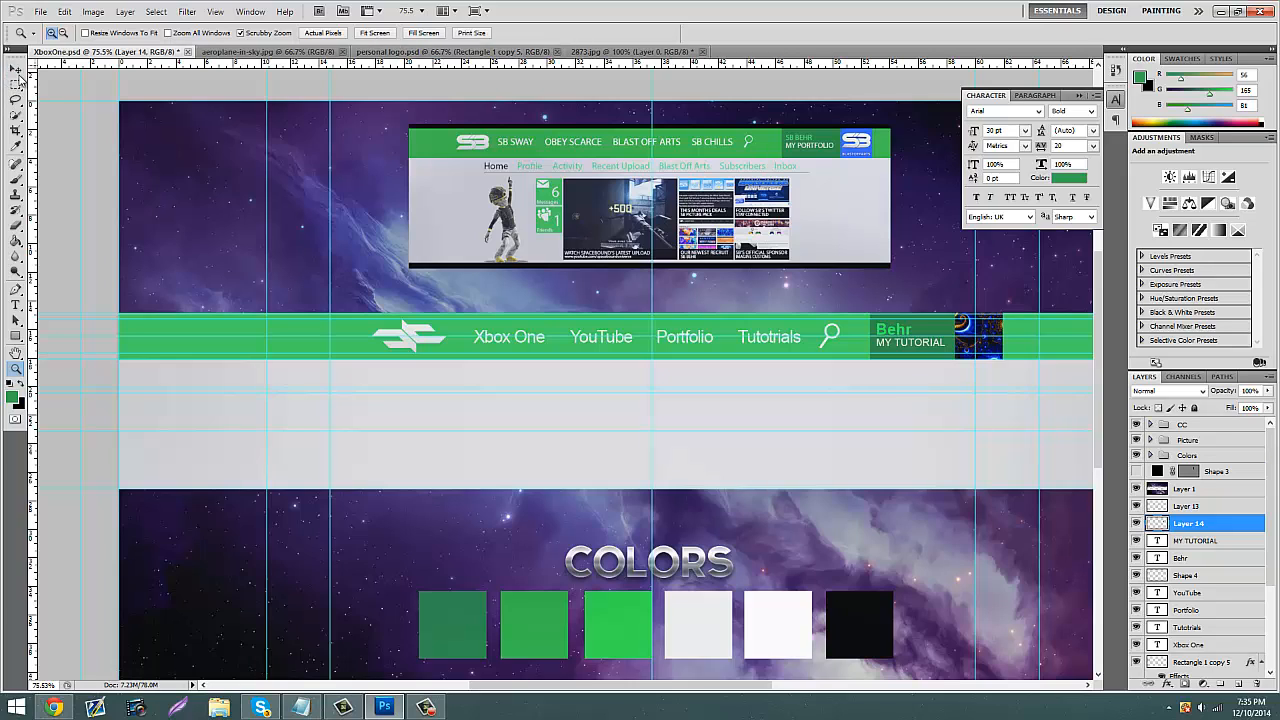
click(16, 71)
drag(663, 394, 667, 528)
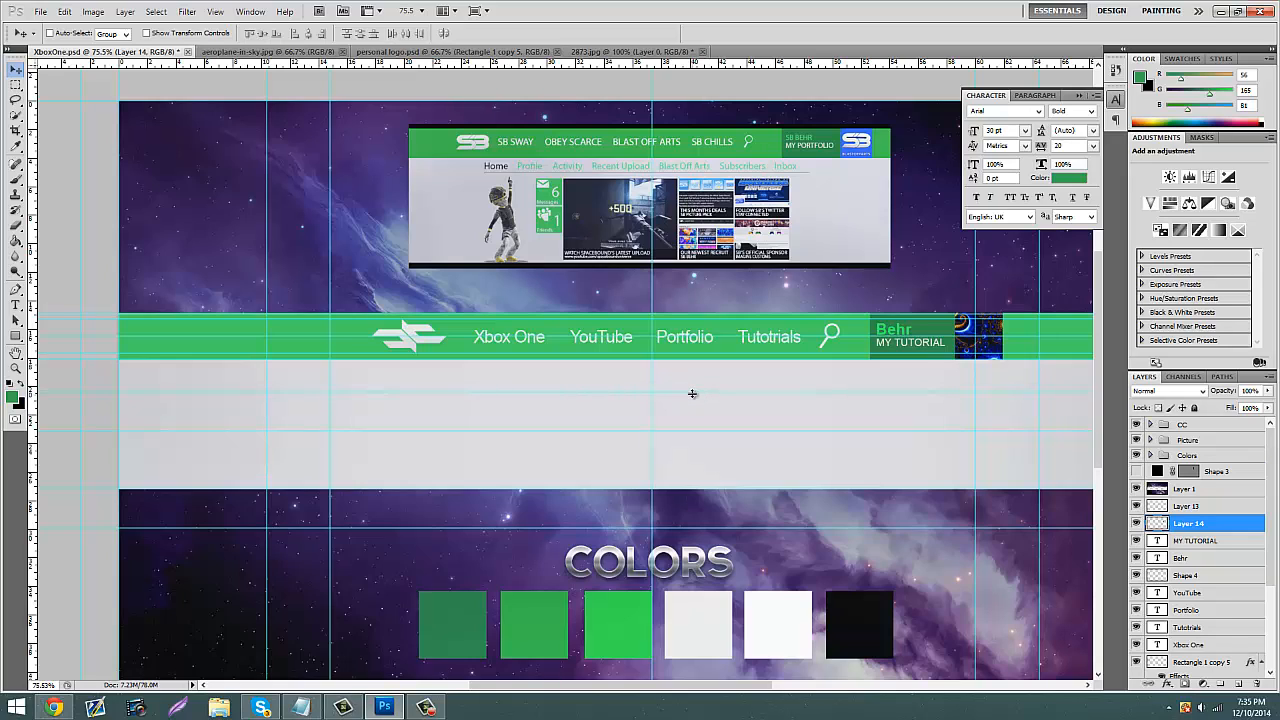
drag(692, 391, 692, 389)
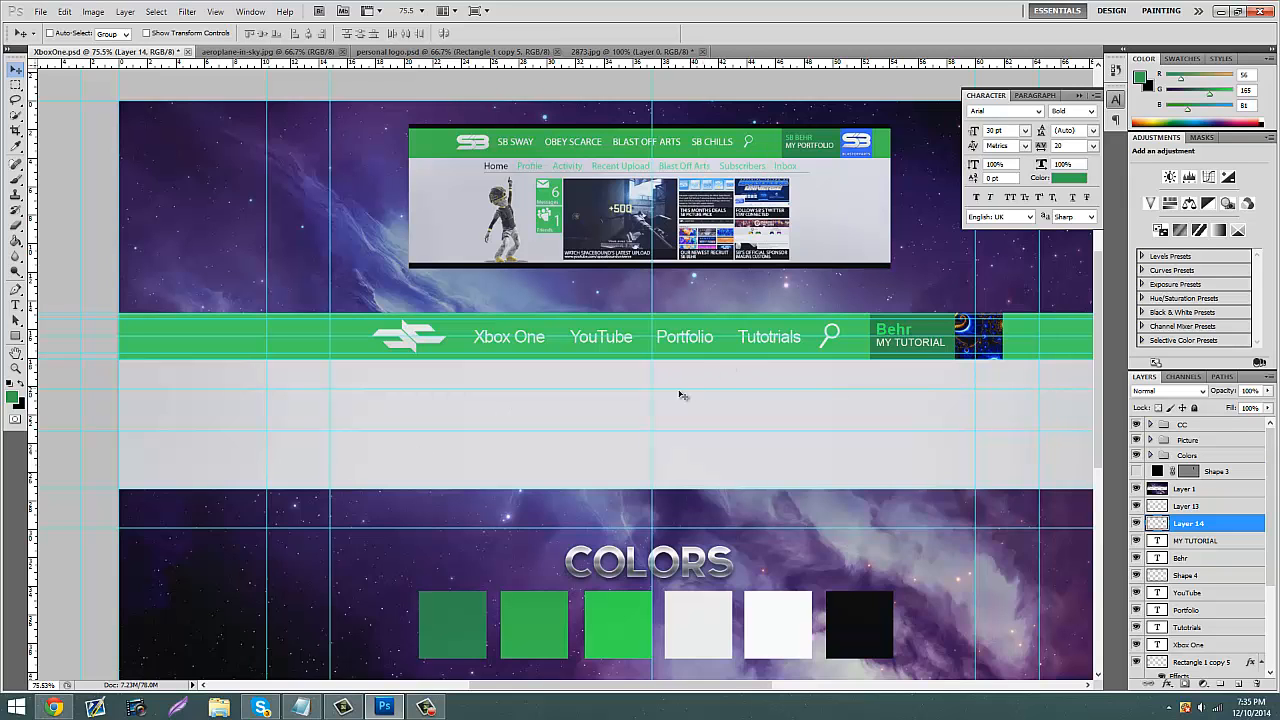
Step: Make black the foreground colour, choose the Rectangle tool, and add a new layer above the profile picture layer
click(16, 369)
drag(493, 190, 790, 169)
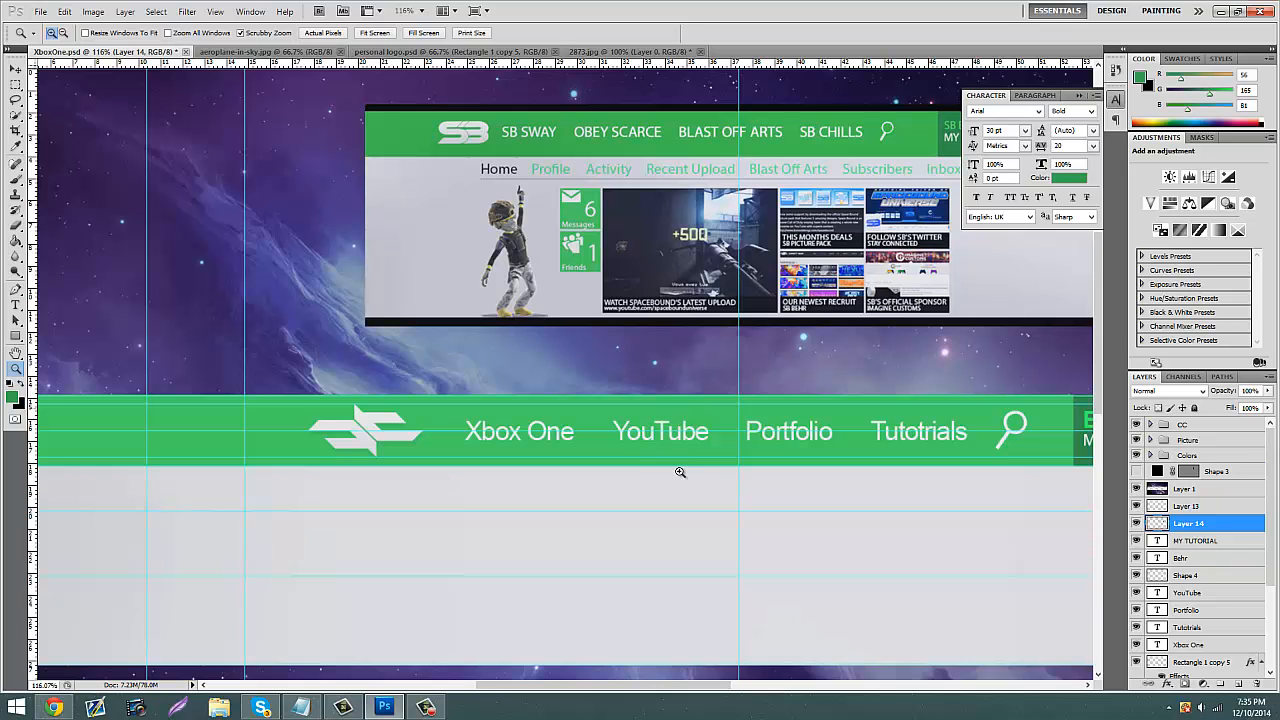
scroll(680, 472, down, 3)
scroll(571, 411, up, 1)
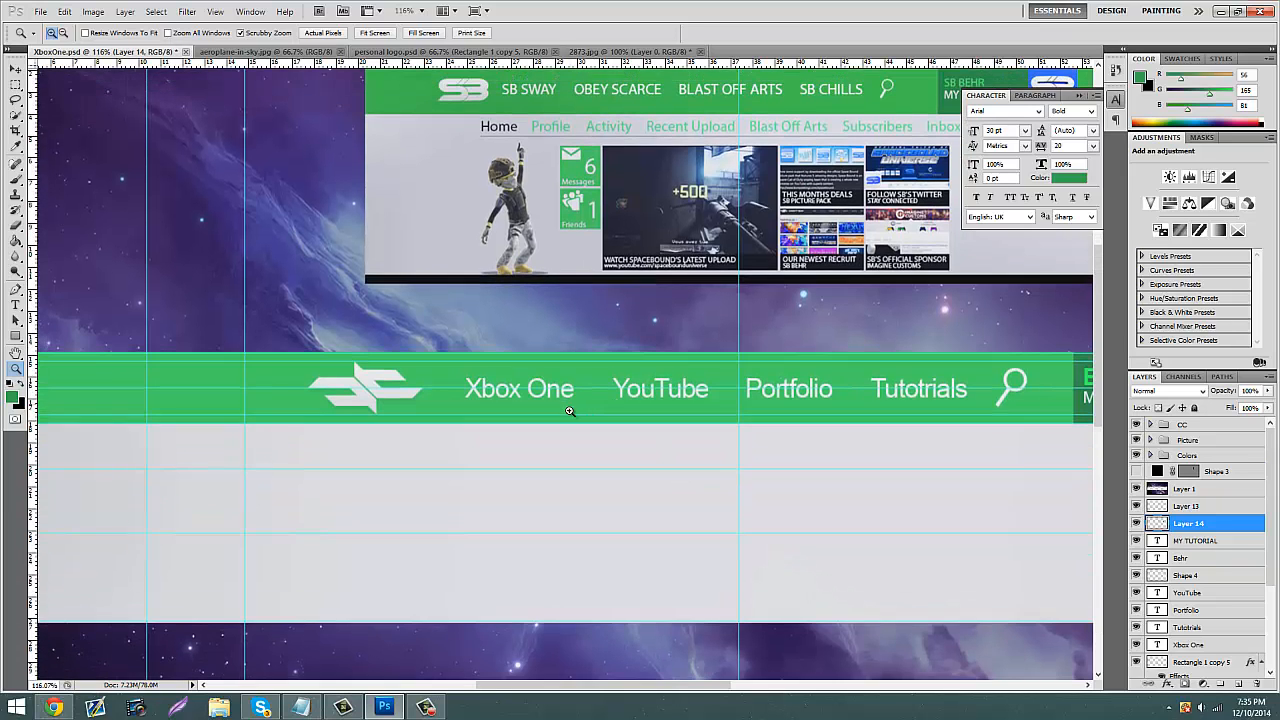
drag(587, 411, 281, 371)
click(13, 387)
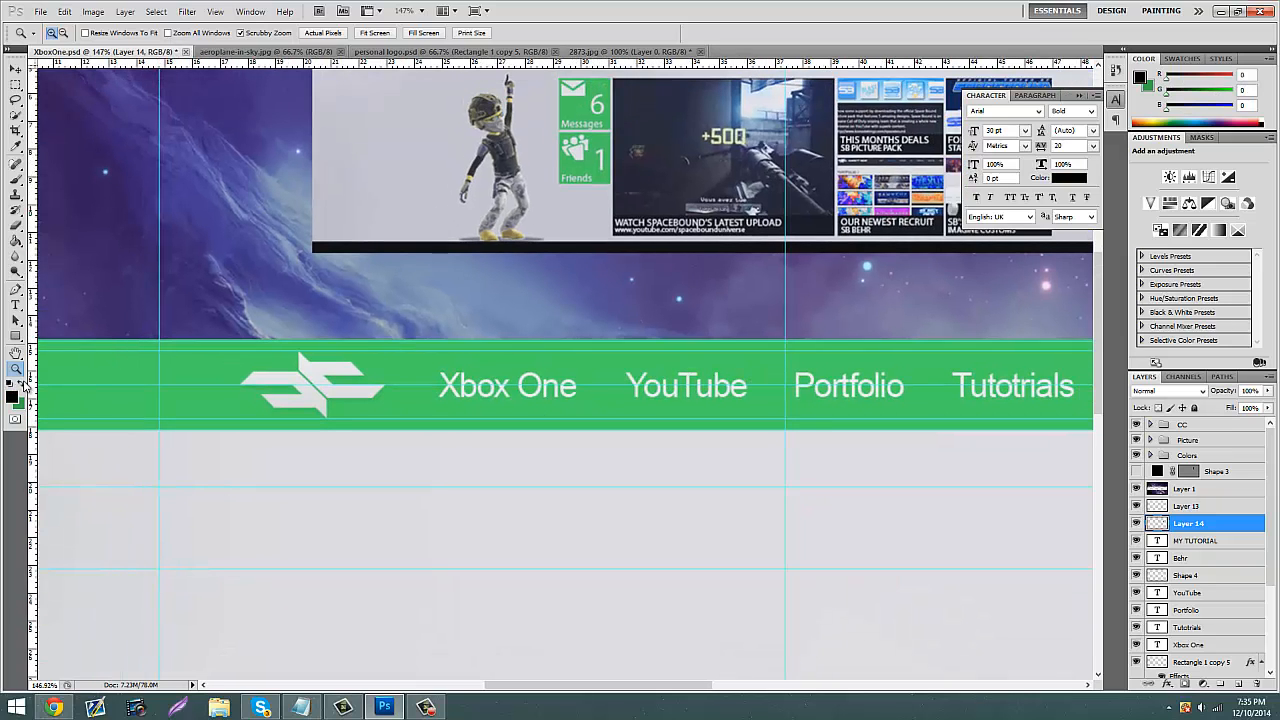
click(16, 337)
click(1236, 684)
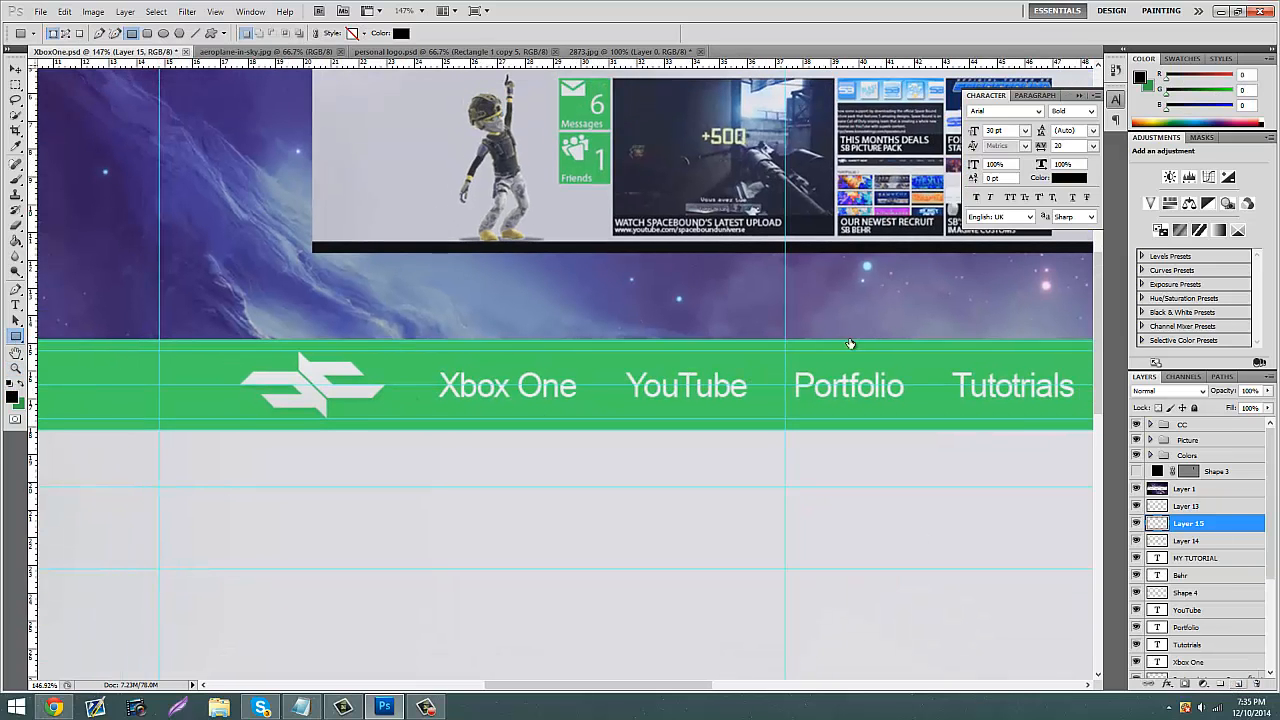
Step: Place a vertical guide at the logo's right edge and draw a thin black rectangle from it to the guide below the profile picture
scroll(644, 314, up, 6)
scroll(644, 314, down, 3)
scroll(644, 314, down, 3)
scroll(514, 375, up, 3)
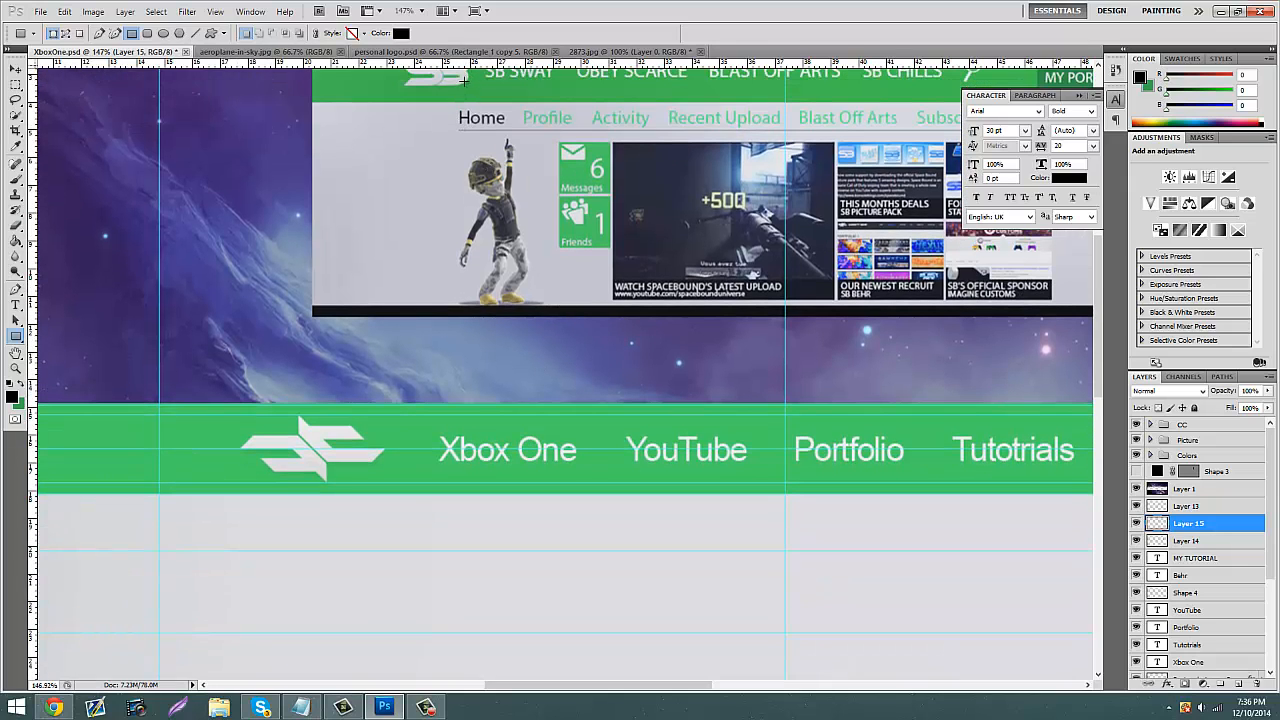
scroll(464, 80, down, 4)
drag(24, 458, 384, 449)
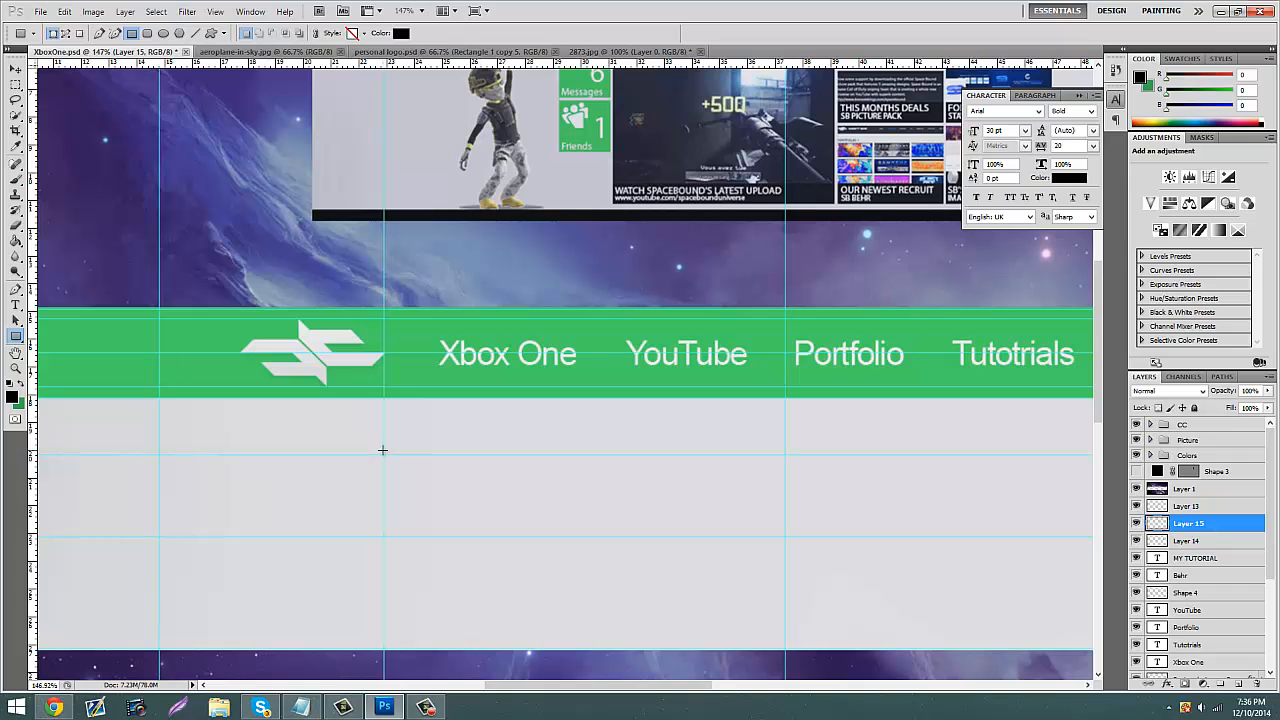
drag(382, 450, 921, 451)
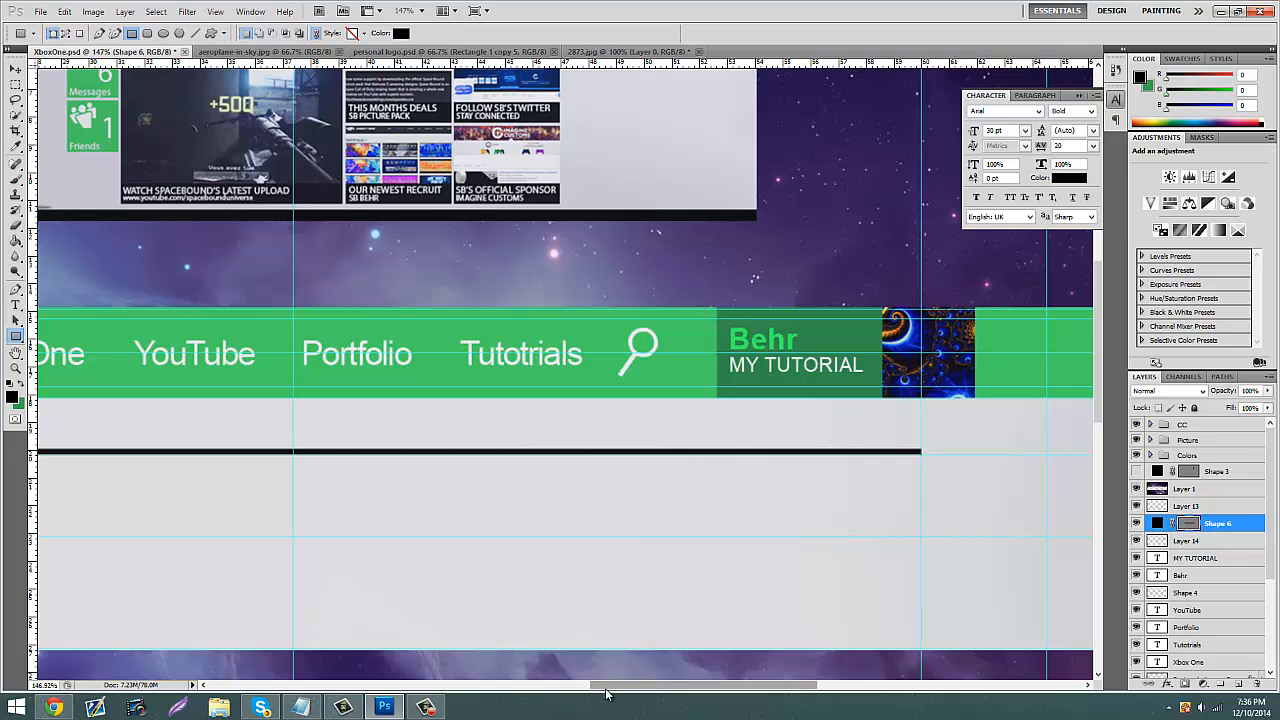
Step: Move the thin black line left so it is centred on the banner's middle vertical guide
drag(600, 685, 548, 685)
click(15, 369)
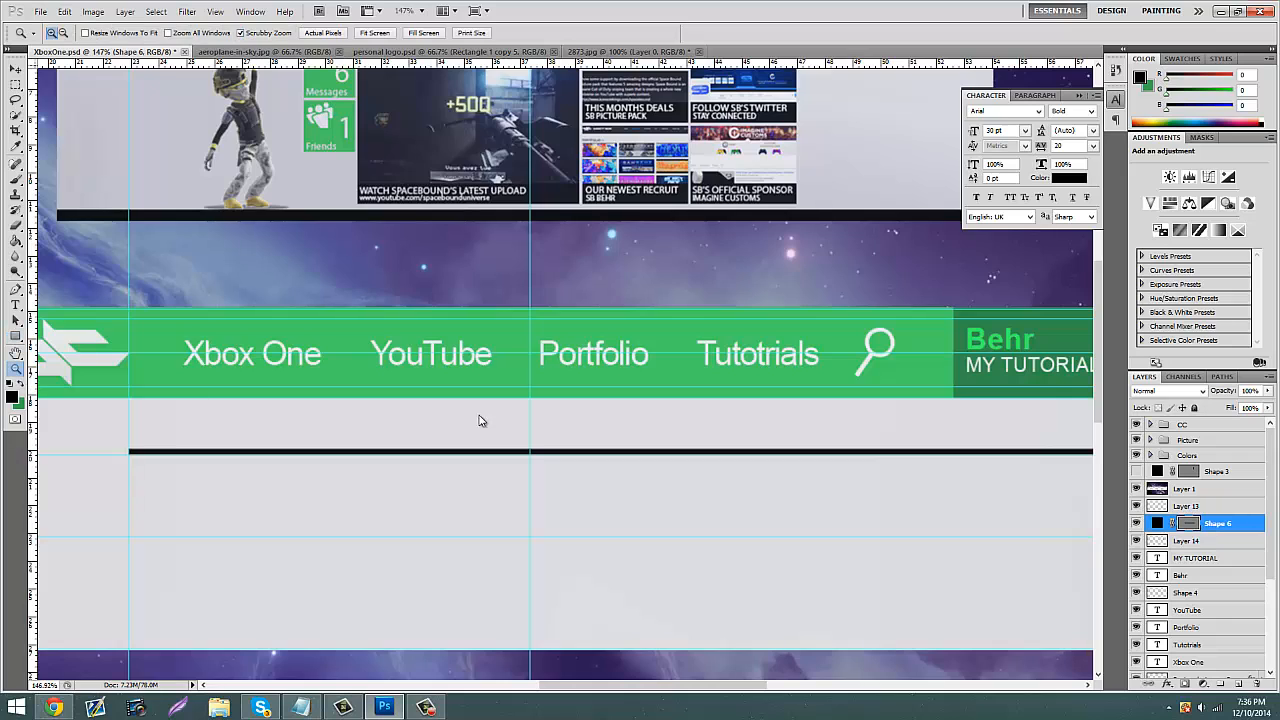
drag(480, 420, 440, 423)
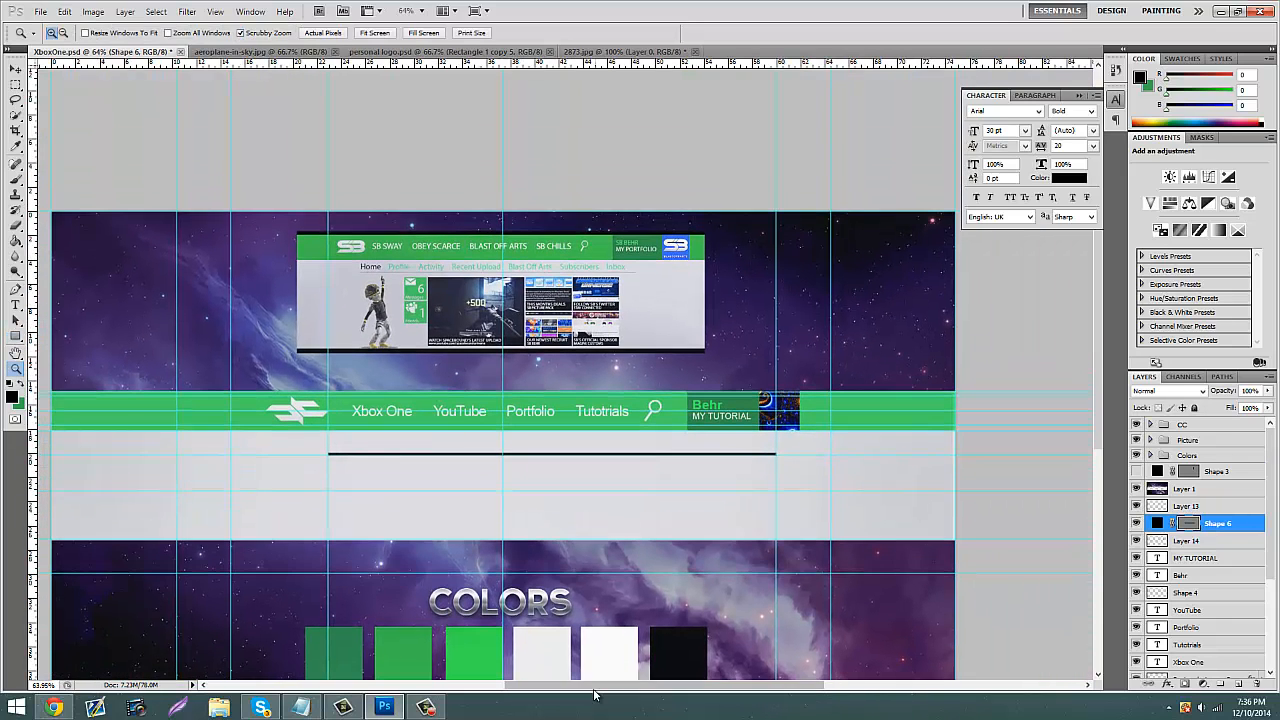
drag(610, 685, 577, 685)
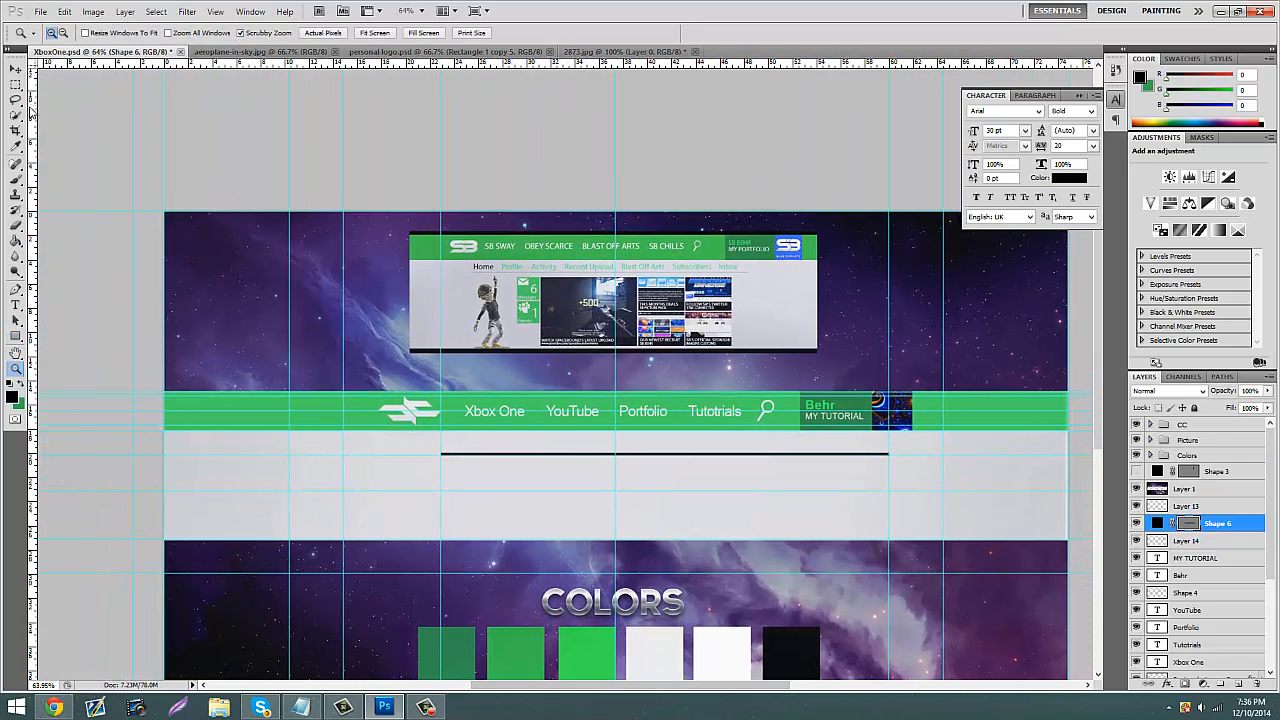
click(16, 68)
drag(711, 464, 670, 457)
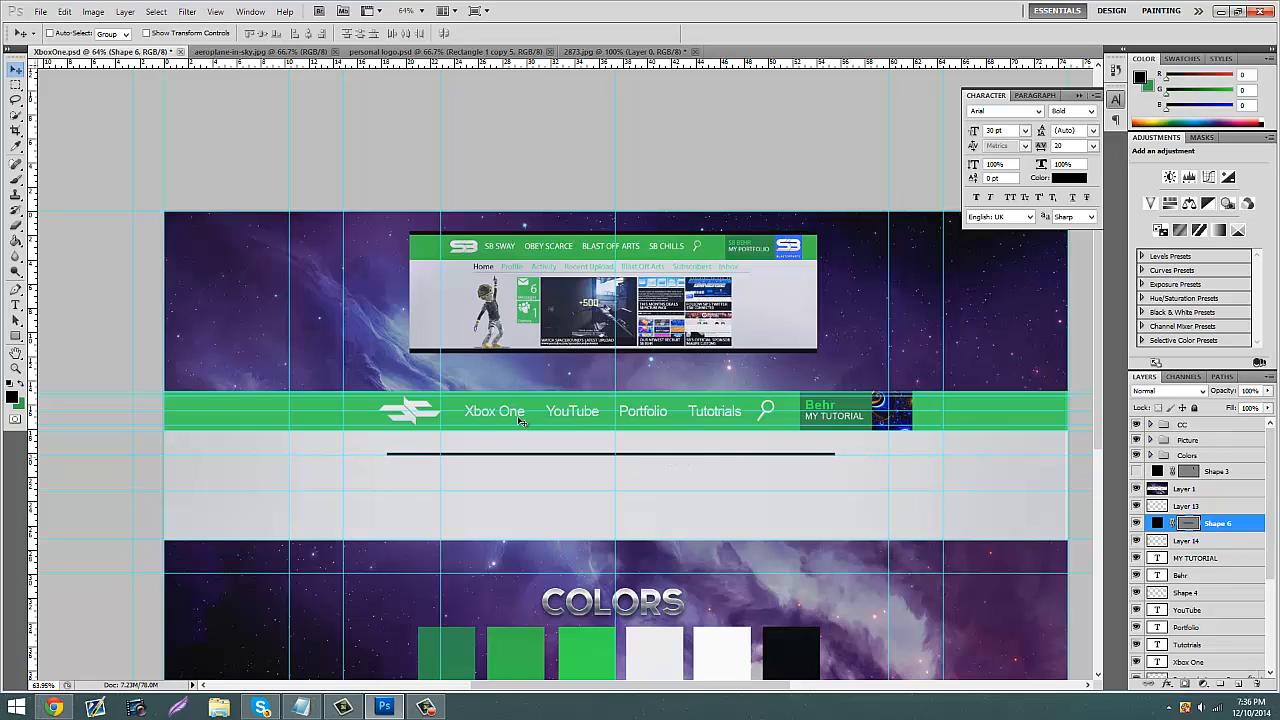
click(16, 368)
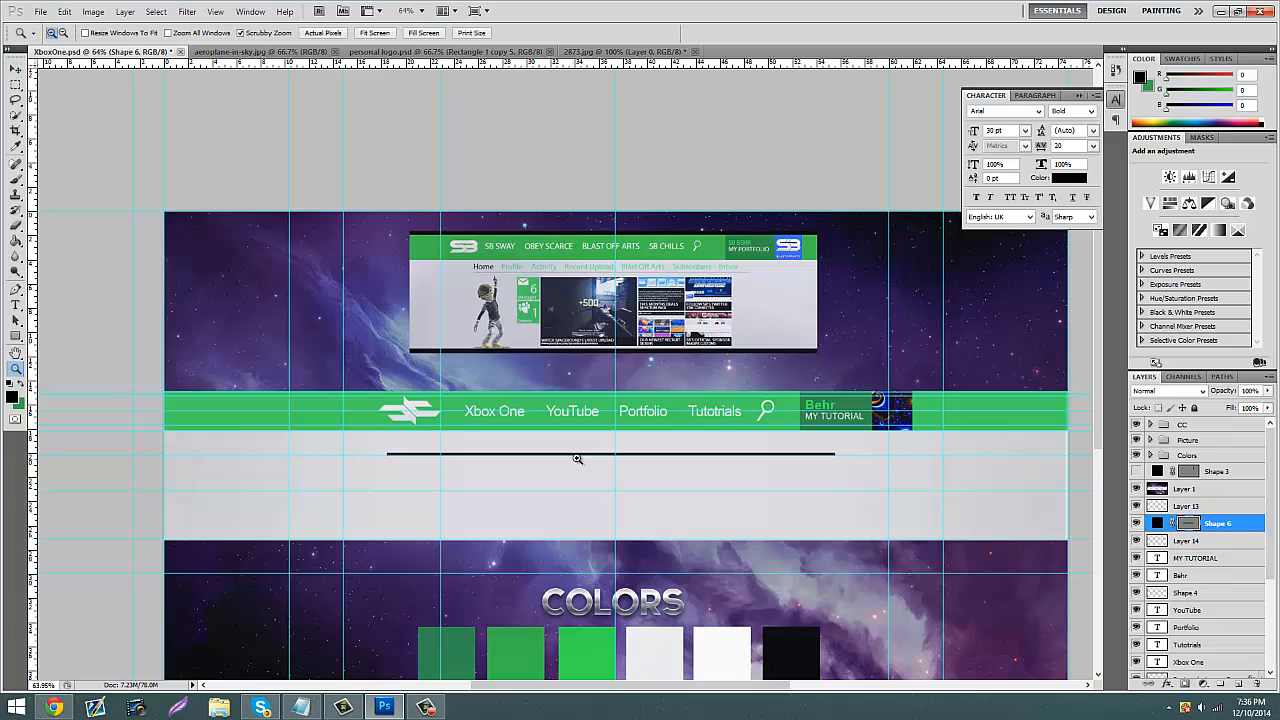
Step: Hide the guides and thin the black line below the green bar by scaling its height to about 41%
drag(580, 458, 660, 417)
key(ctrl+semicolon)
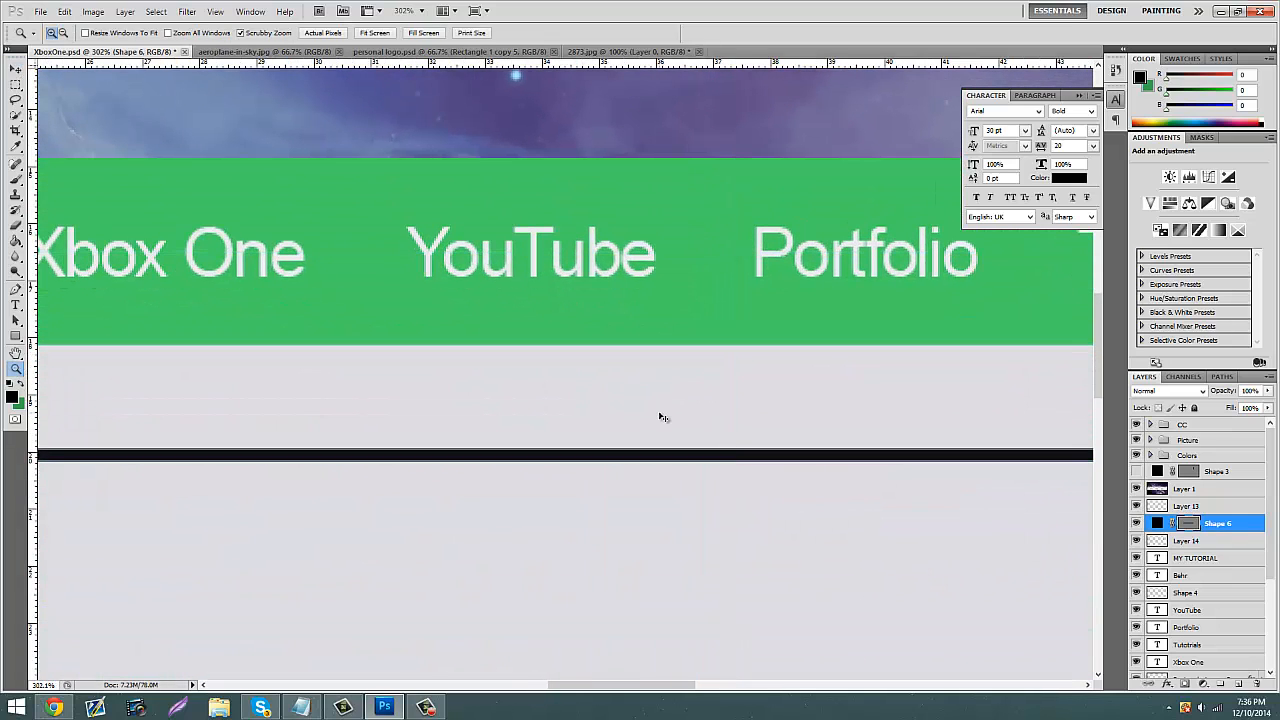
key(ctrl+t)
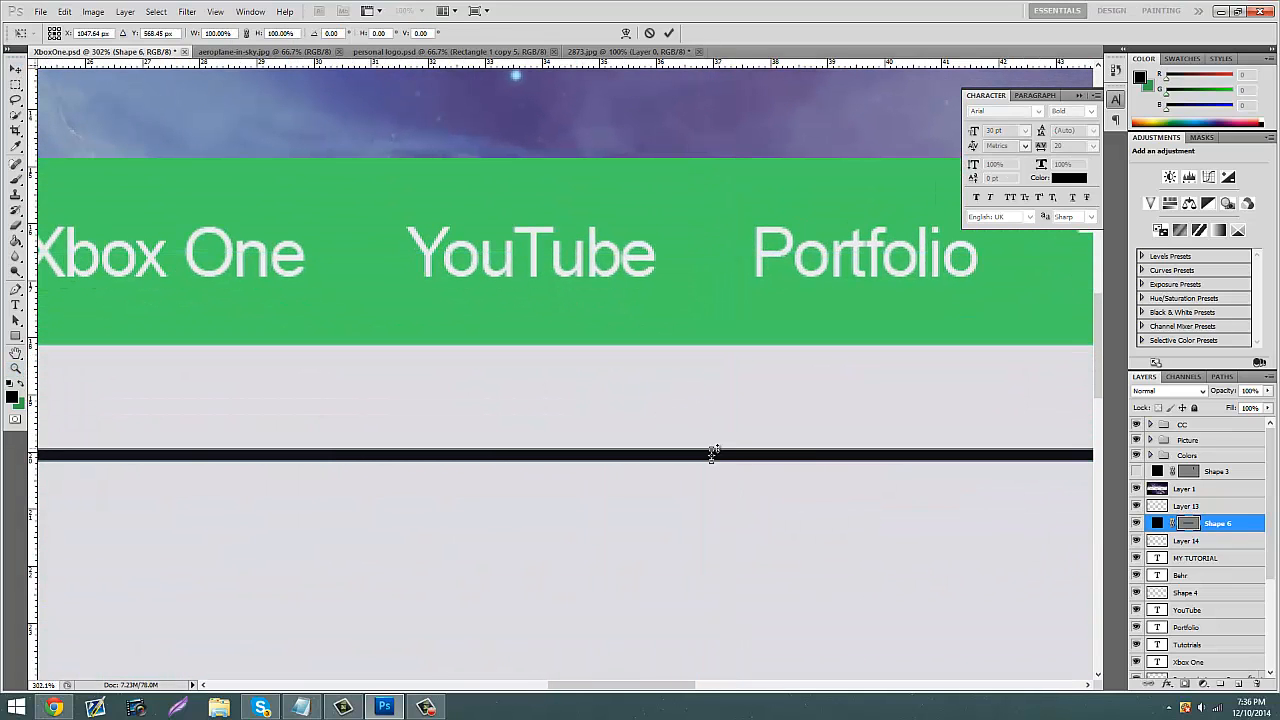
drag(712, 454, 711, 458)
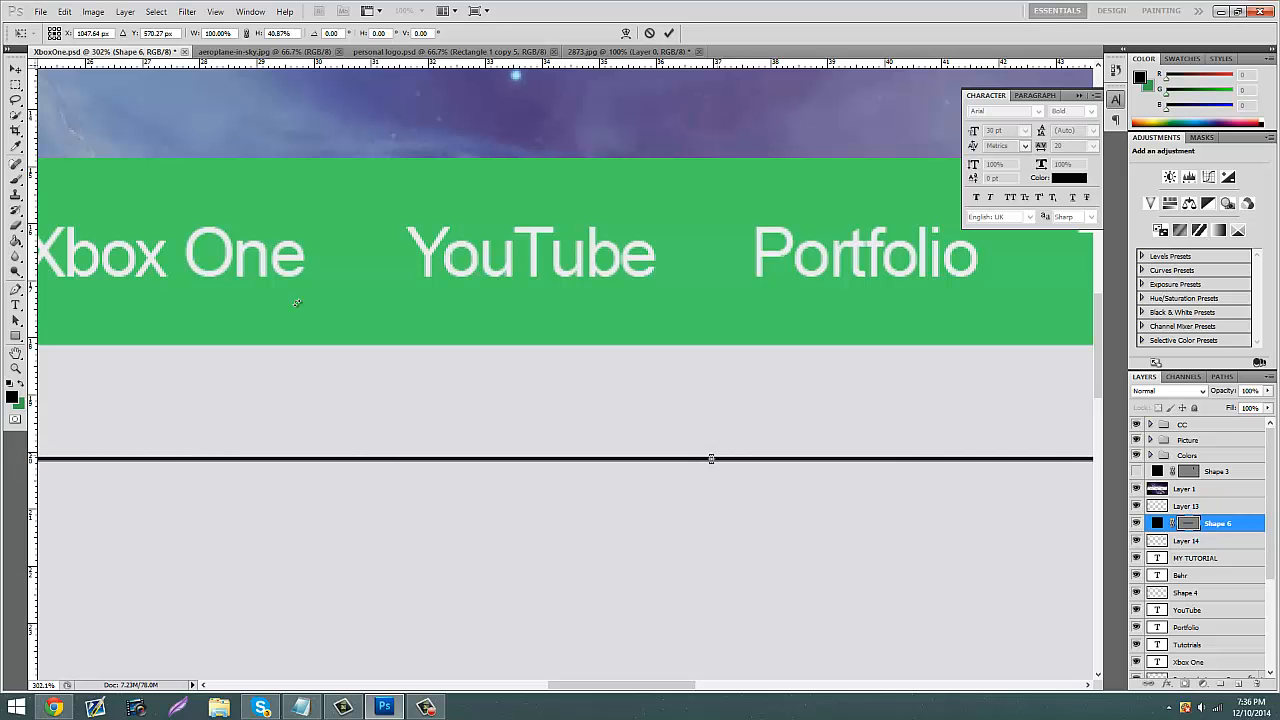
click(15, 67)
click(567, 263)
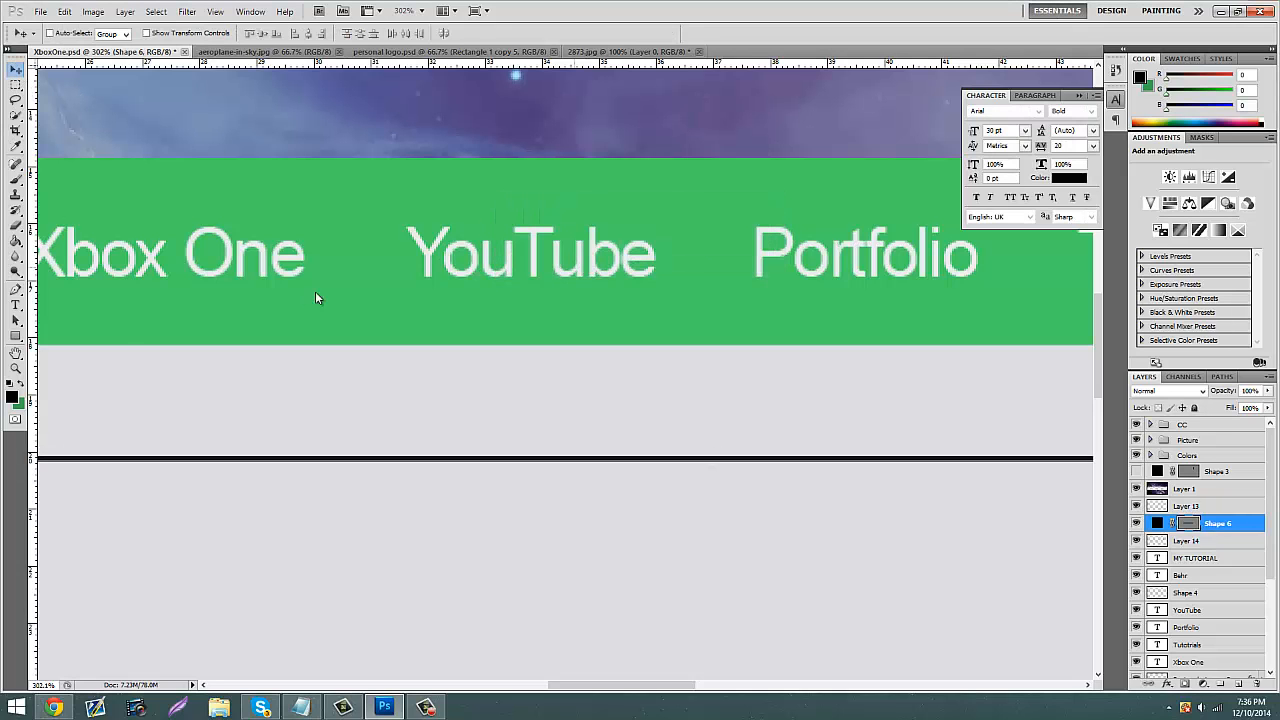
Step: Lower the opacity of the black line's shape layer to 79%
click(15, 370)
drag(655, 379, 589, 400)
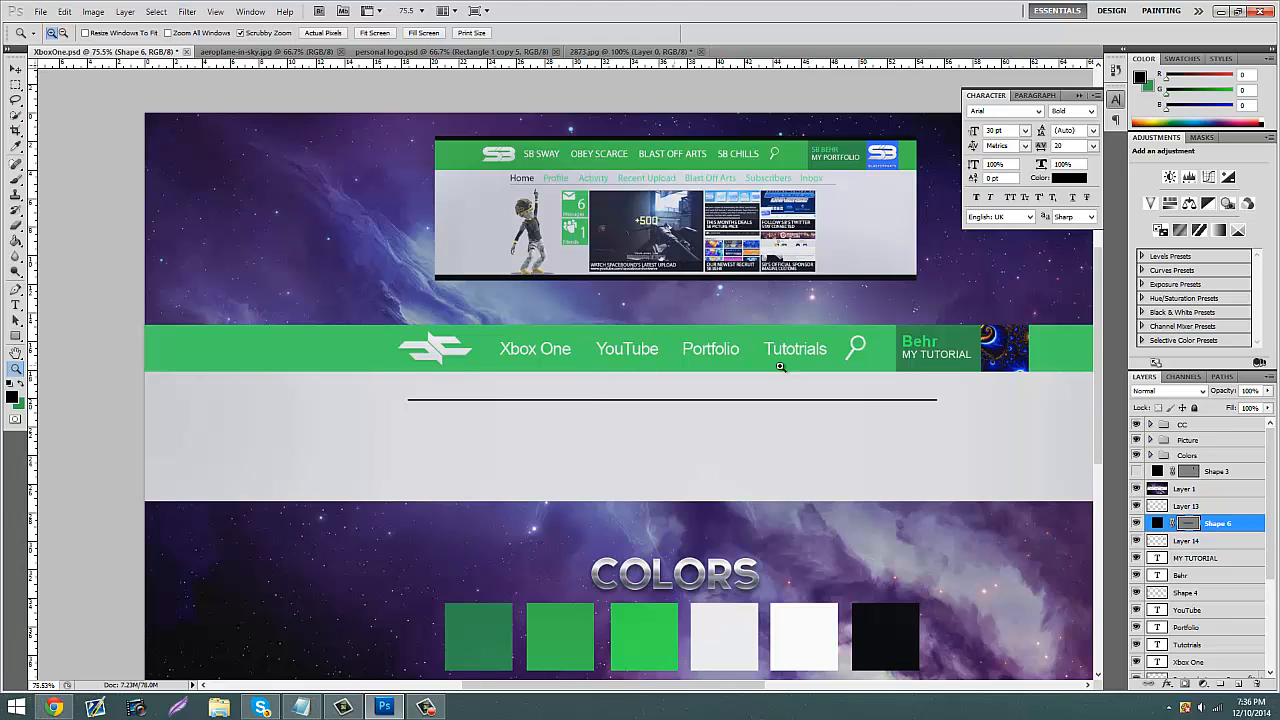
drag(643, 686, 654, 686)
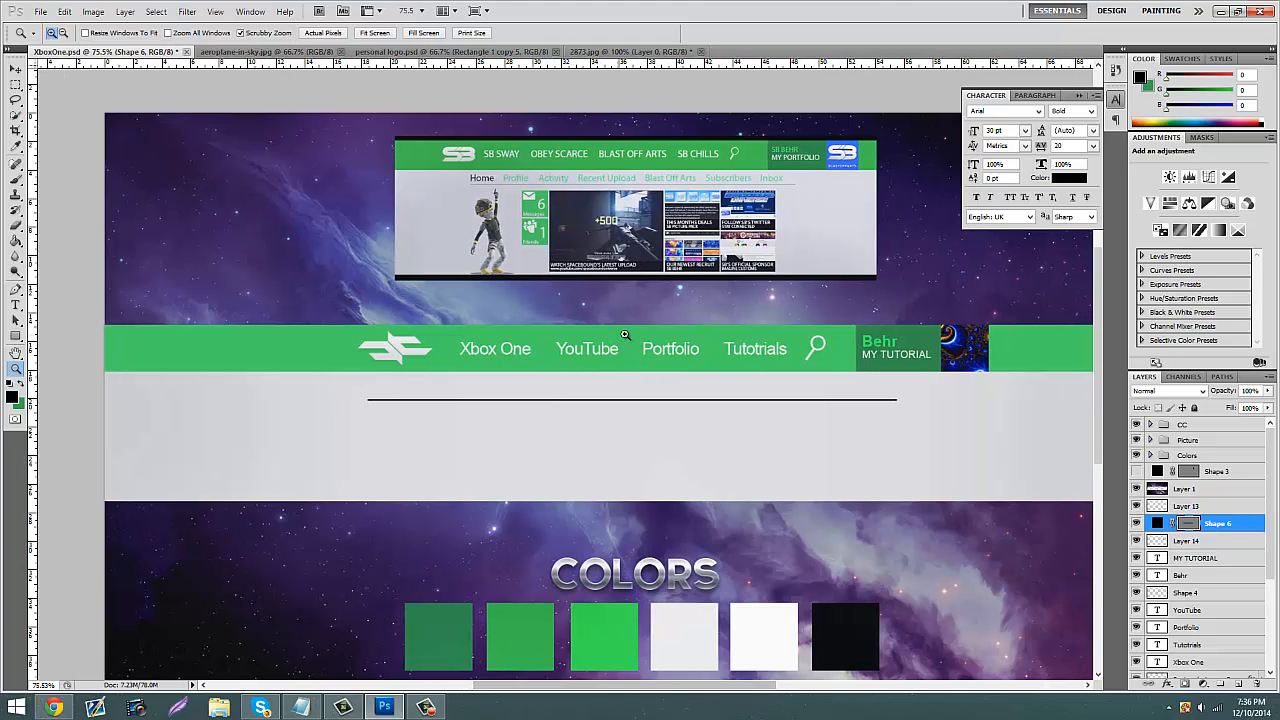
drag(626, 334, 1048, 354)
click(1267, 390)
mouse_move(1267, 408)
mouse_down()
mouse_move(1228, 408)
mouse_move(1277, 408)
mouse_move(1257, 408)
mouse_up()
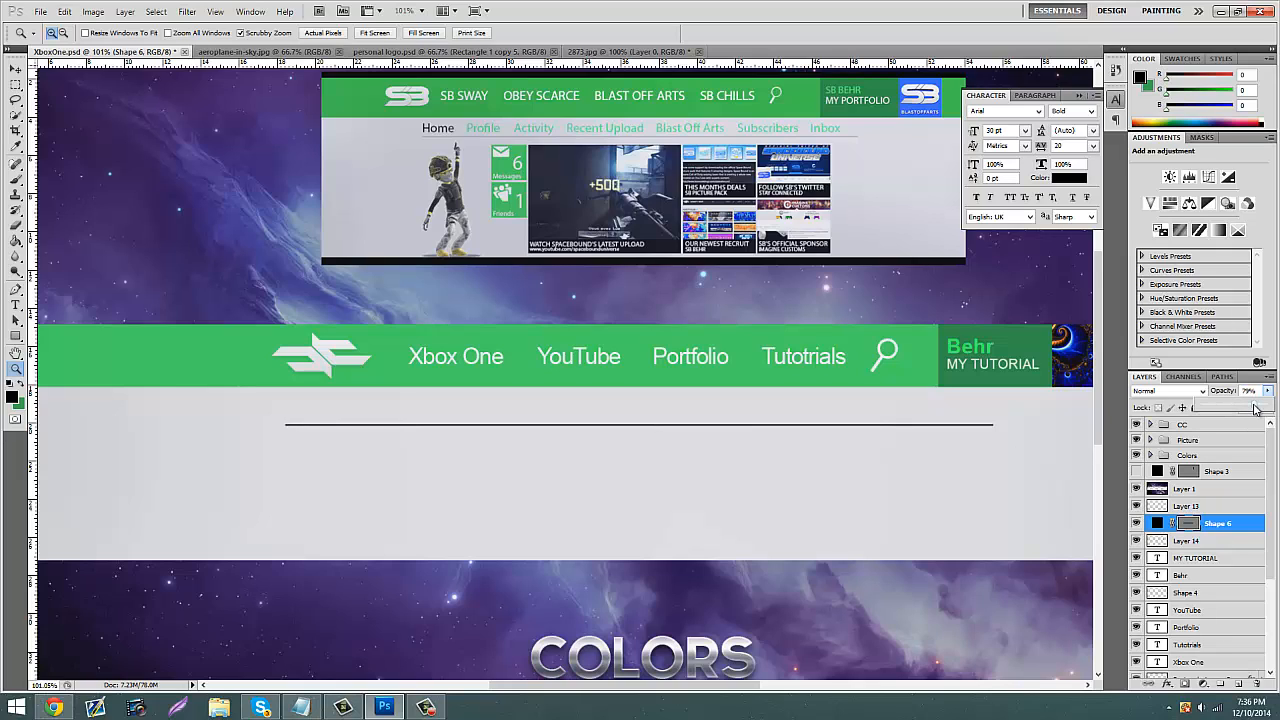
click(1209, 523)
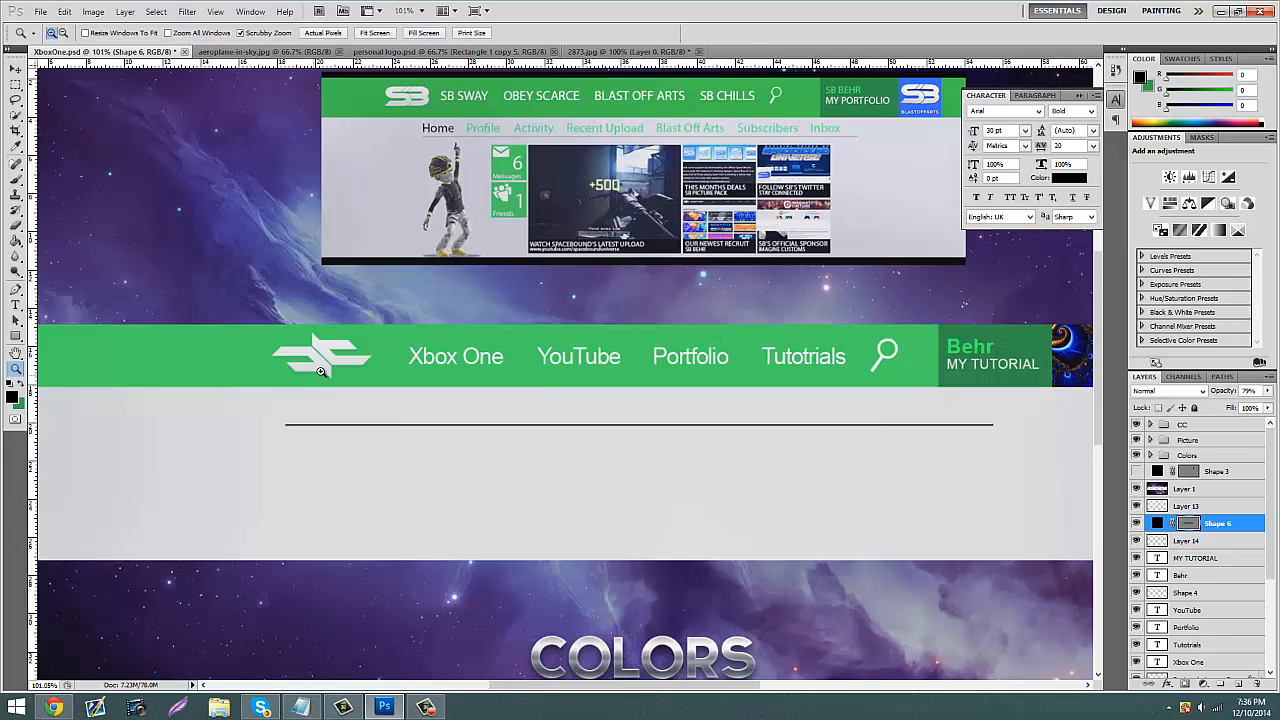
Step: Add the text "Home" in black 30 pt Arial Regular just above the start of the divider line
drag(308, 366, 342, 357)
click(15, 305)
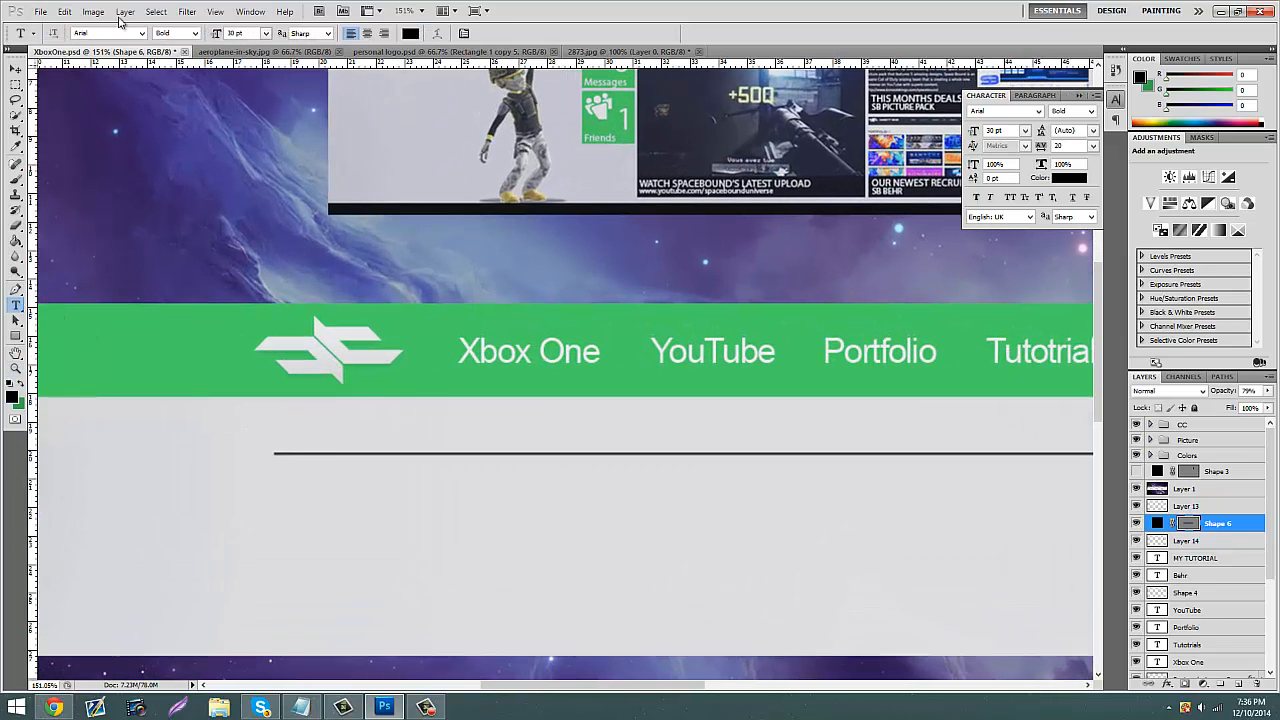
click(198, 34)
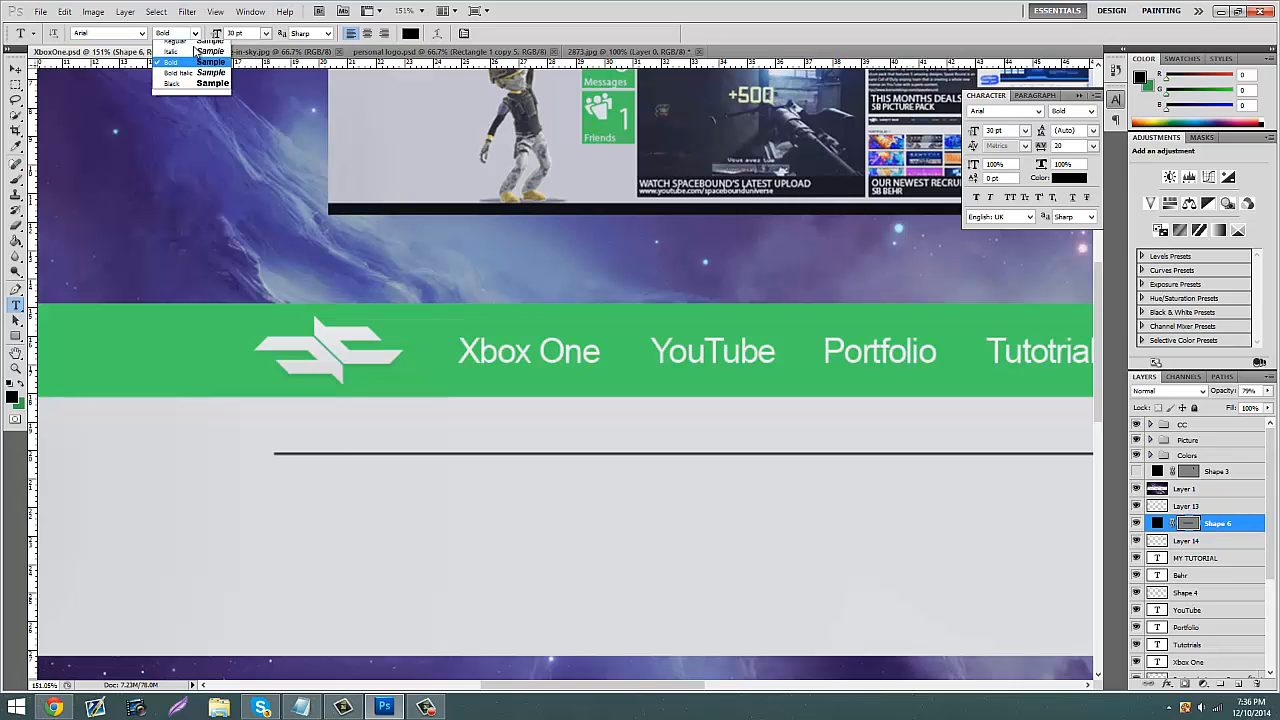
click(185, 47)
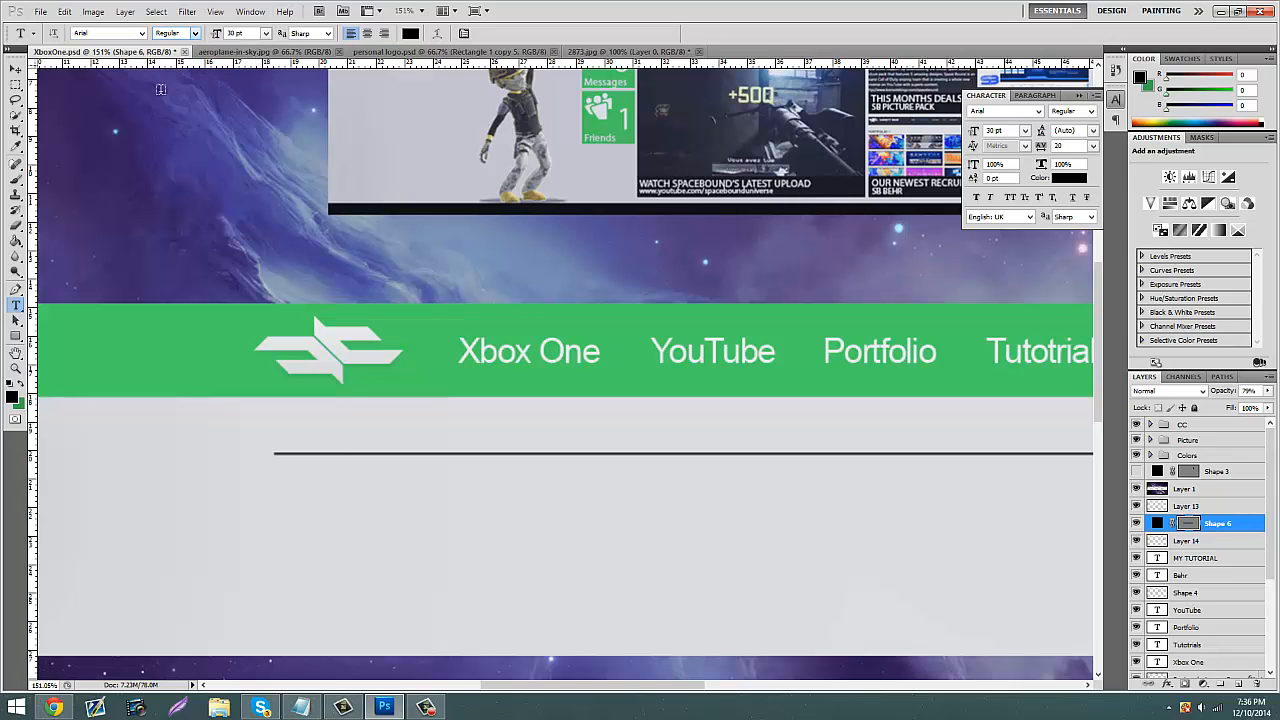
click(276, 428)
text(HOME)
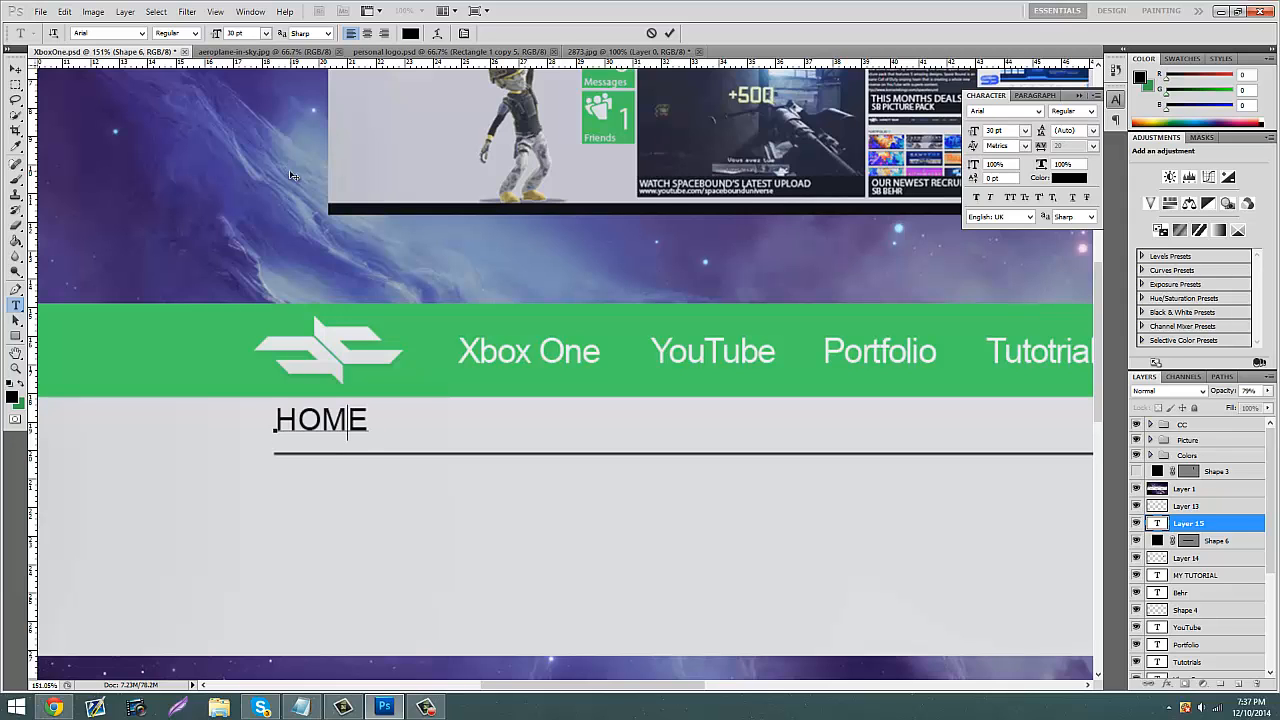
key(BackSpace)
scroll(252, 350, up, 5)
scroll(252, 350, down, 2)
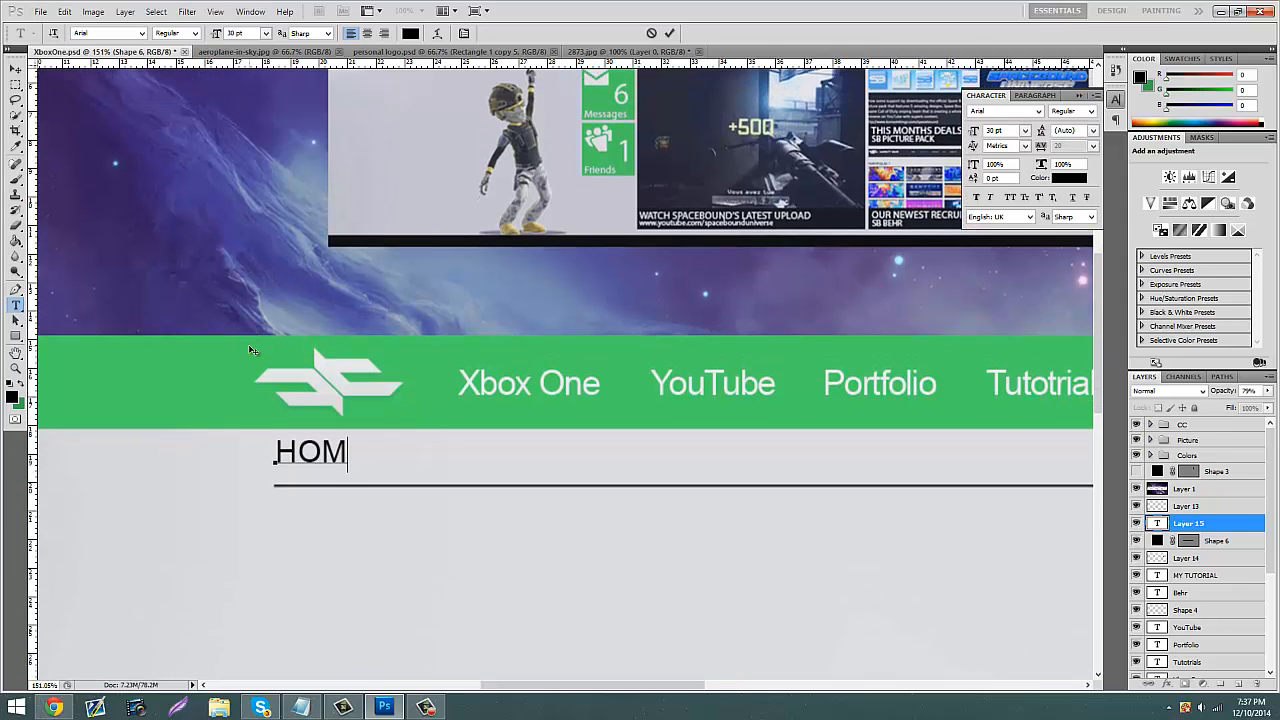
key(BackSpace)
key(BackSpace)
text(ome)
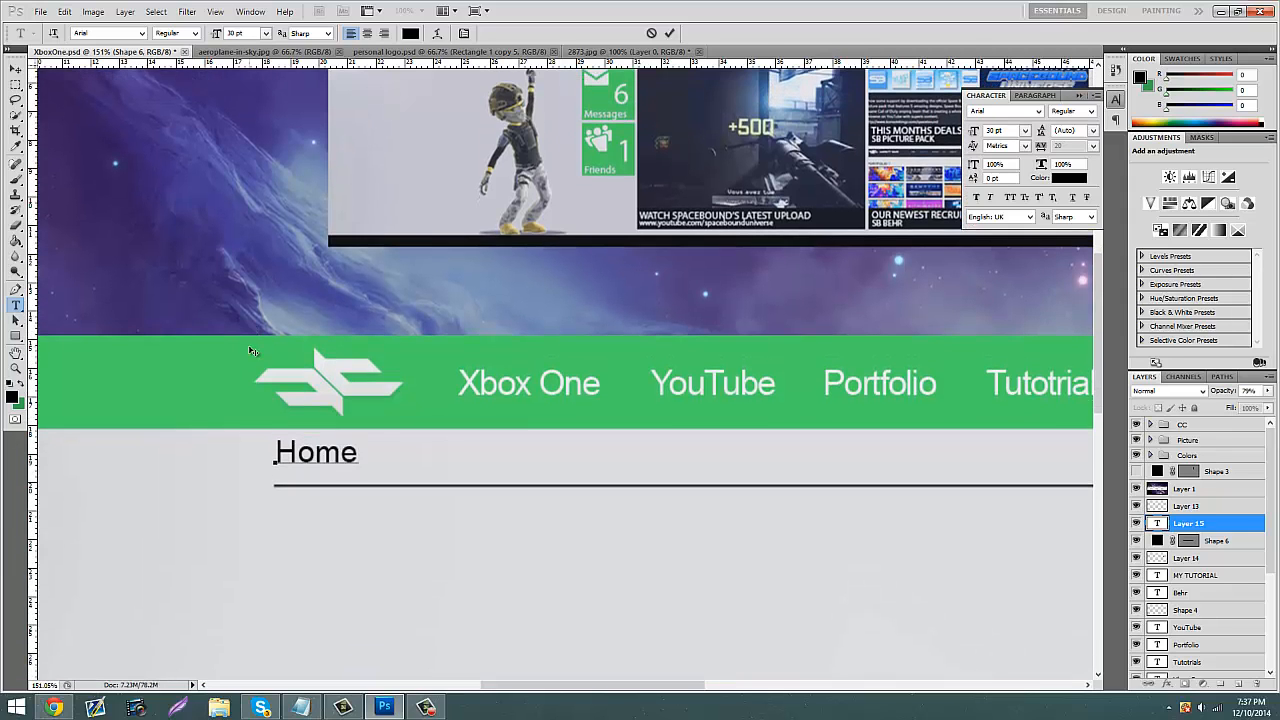
Step: Set the font size of the Home label to 33 pt
click(15, 68)
click(15, 304)
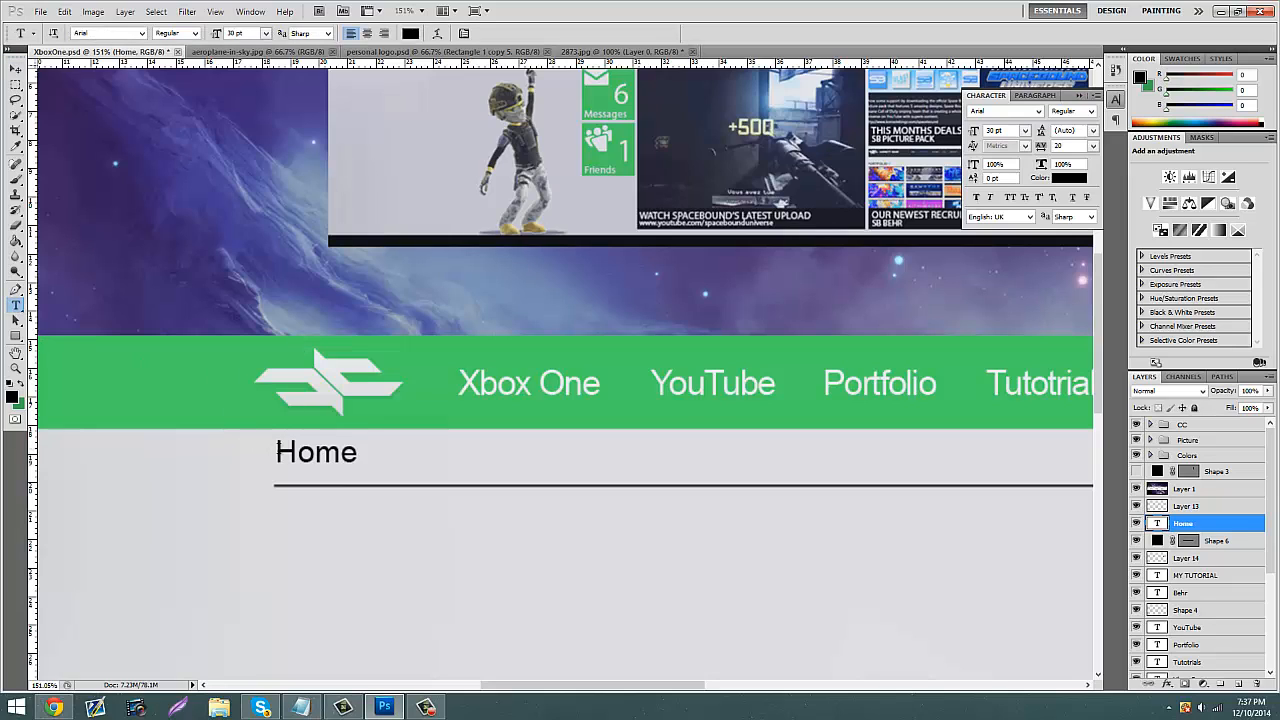
drag(276, 450, 525, 475)
click(242, 37)
text(33)
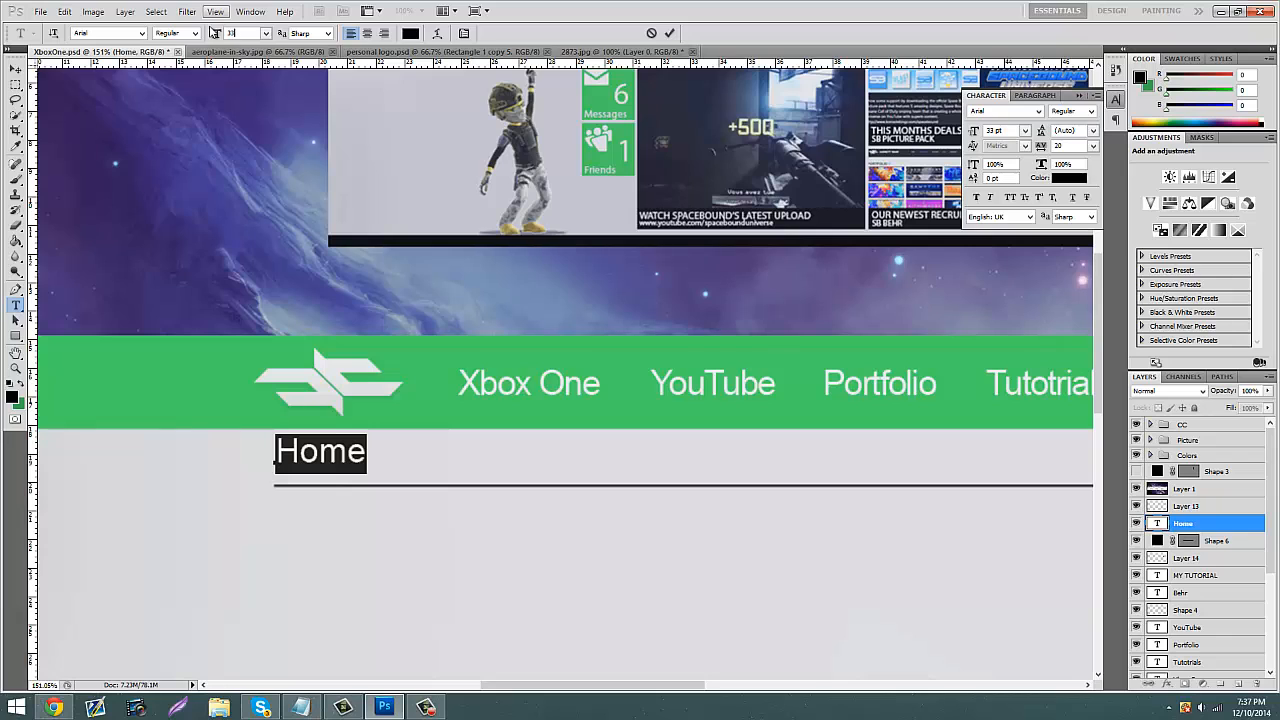
click(16, 69)
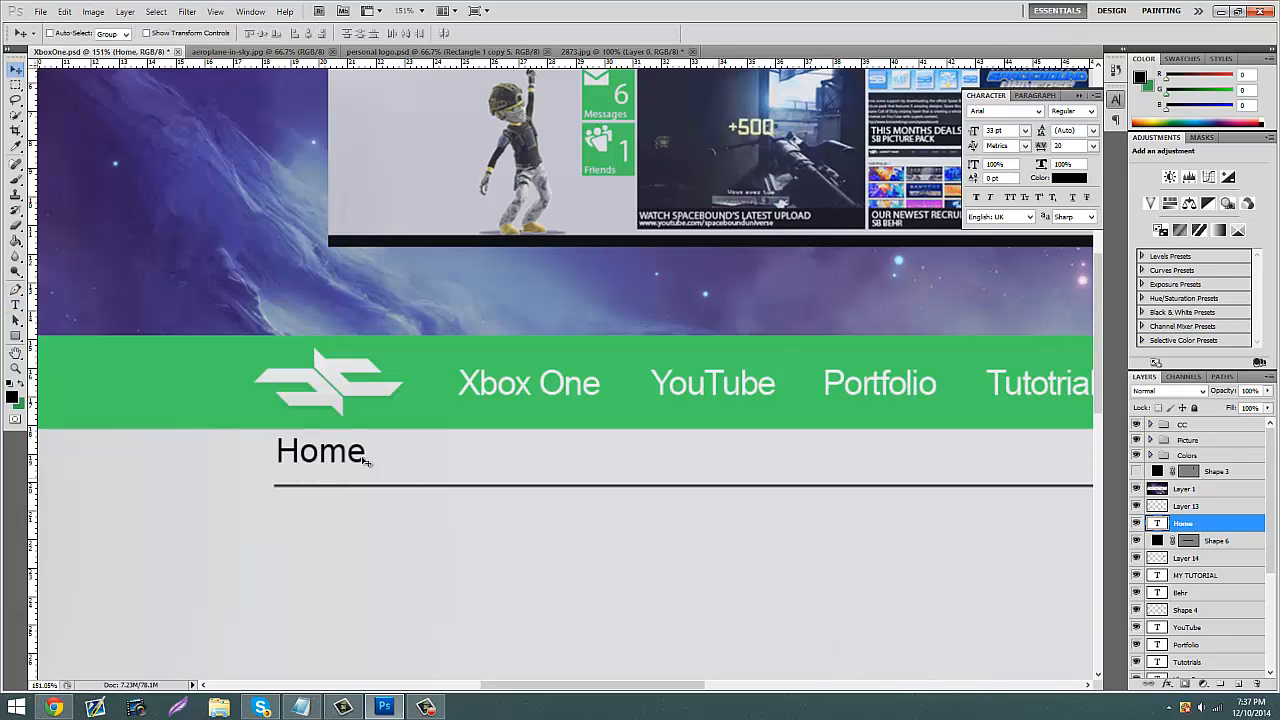
Step: Move the Home label down slightly so it sits just above the divider line
drag(343, 446, 340, 457)
scroll(477, 321, up, 3)
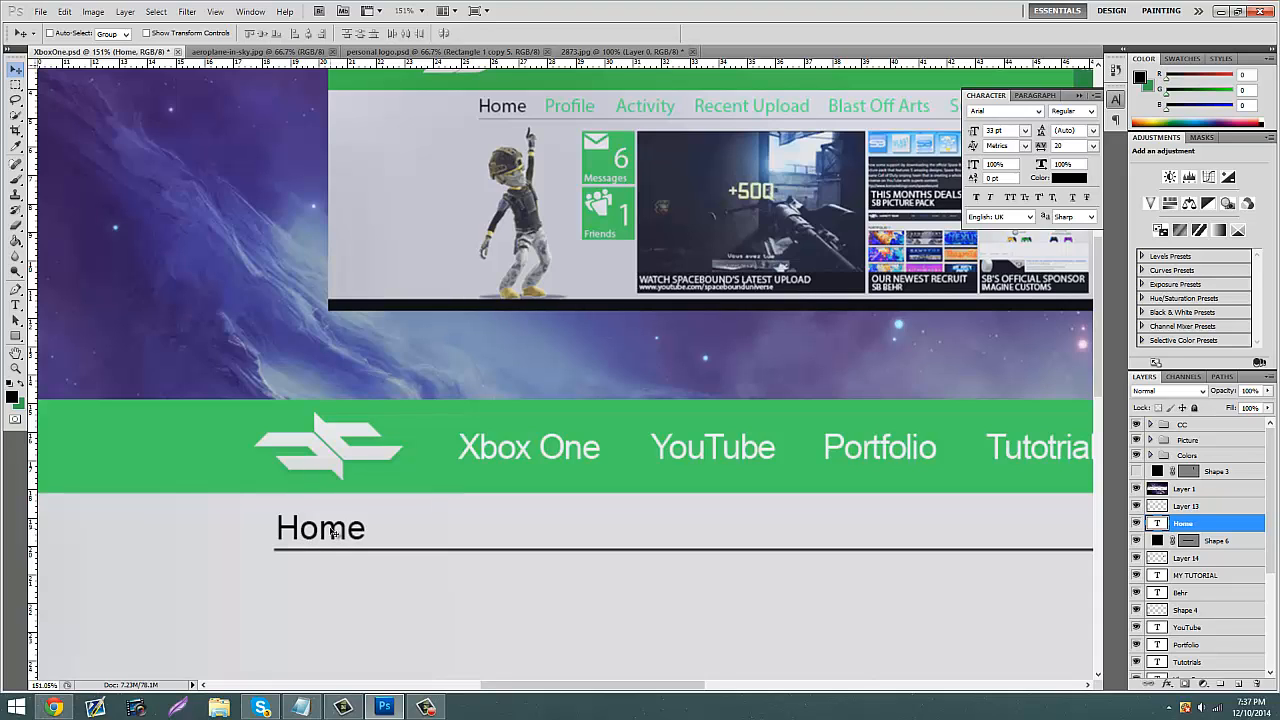
scroll(408, 444, down, 2)
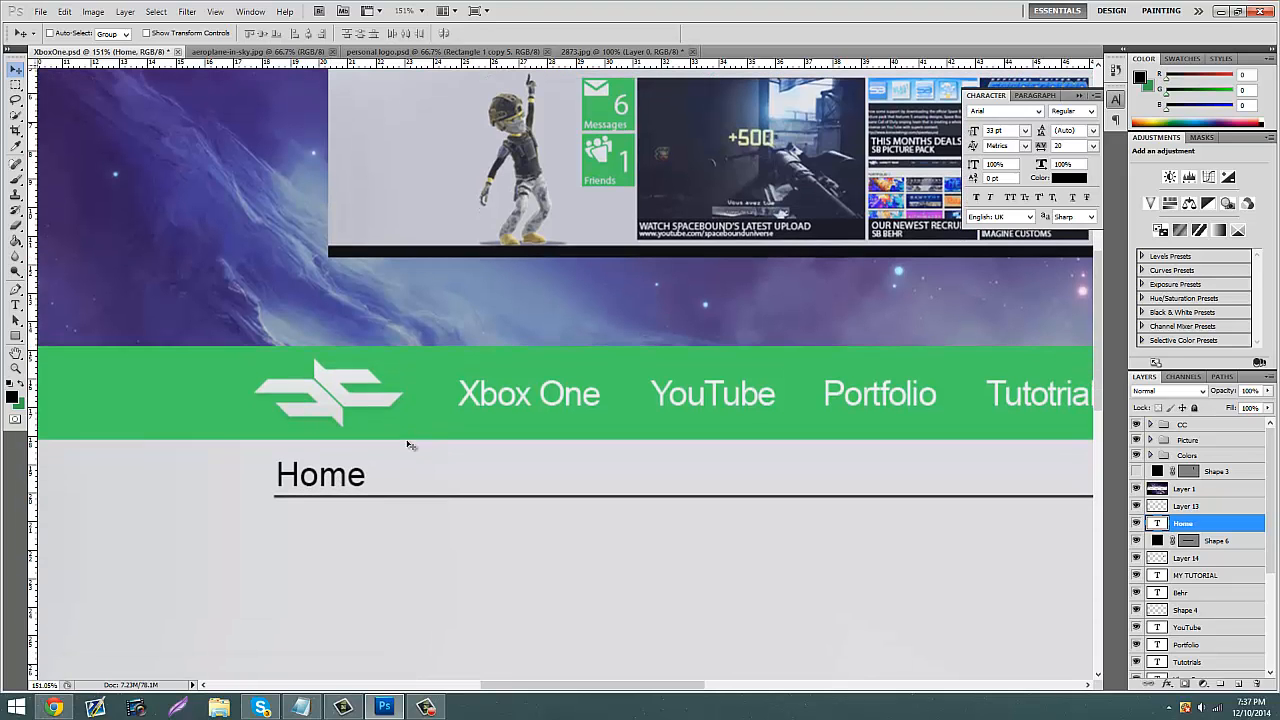
Step: Duplicate the Shape 6 divider line layer and recolour the copy bright green, #3def67
click(1157, 541)
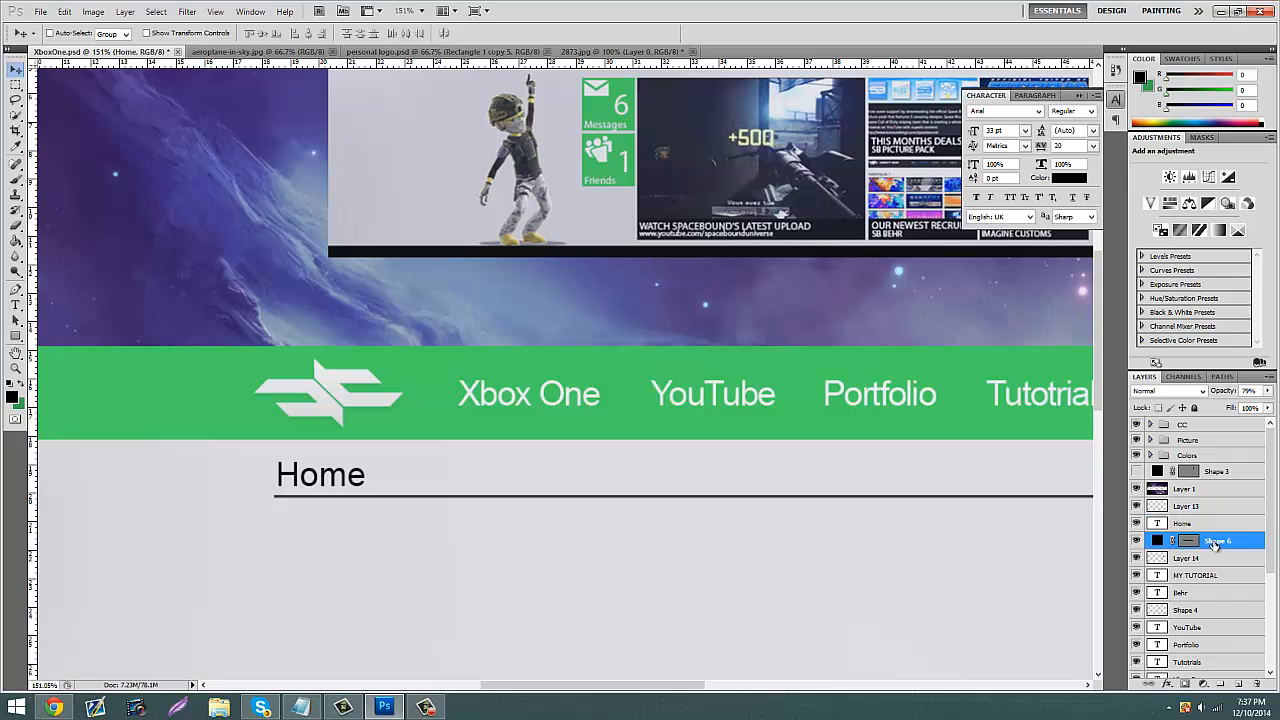
key(ctrl+j)
double_click(1157, 541)
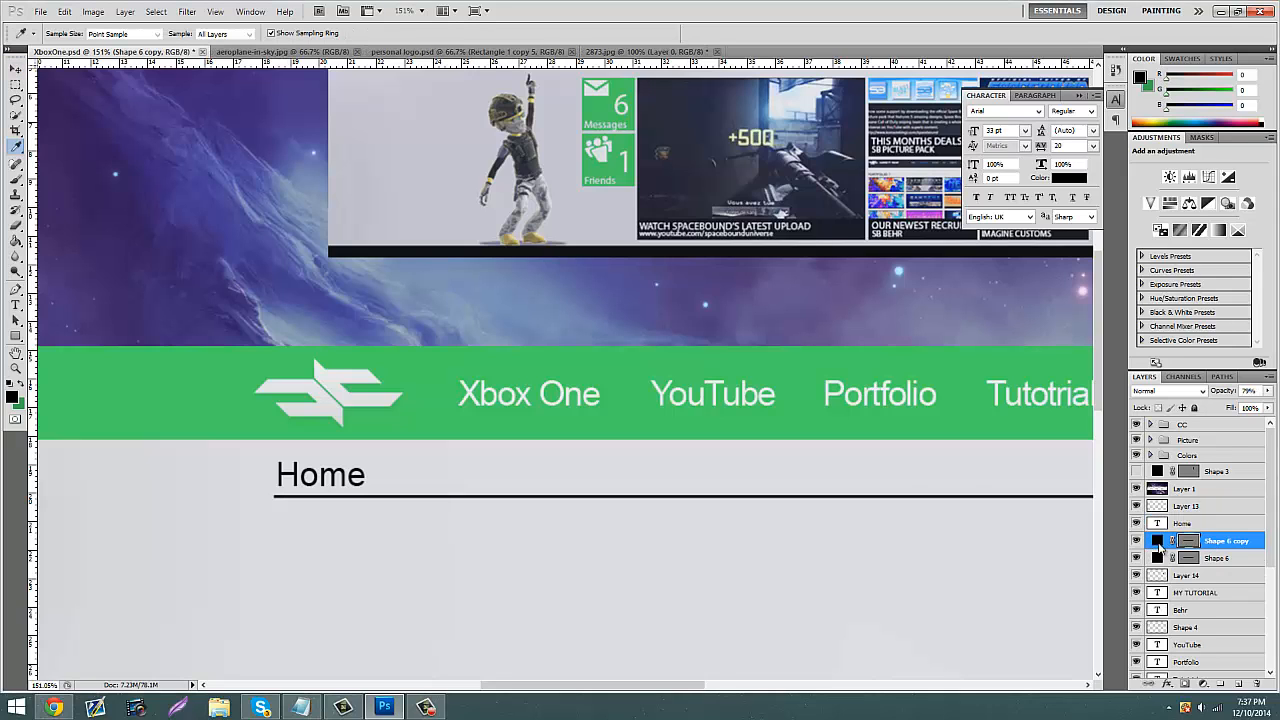
click(858, 419)
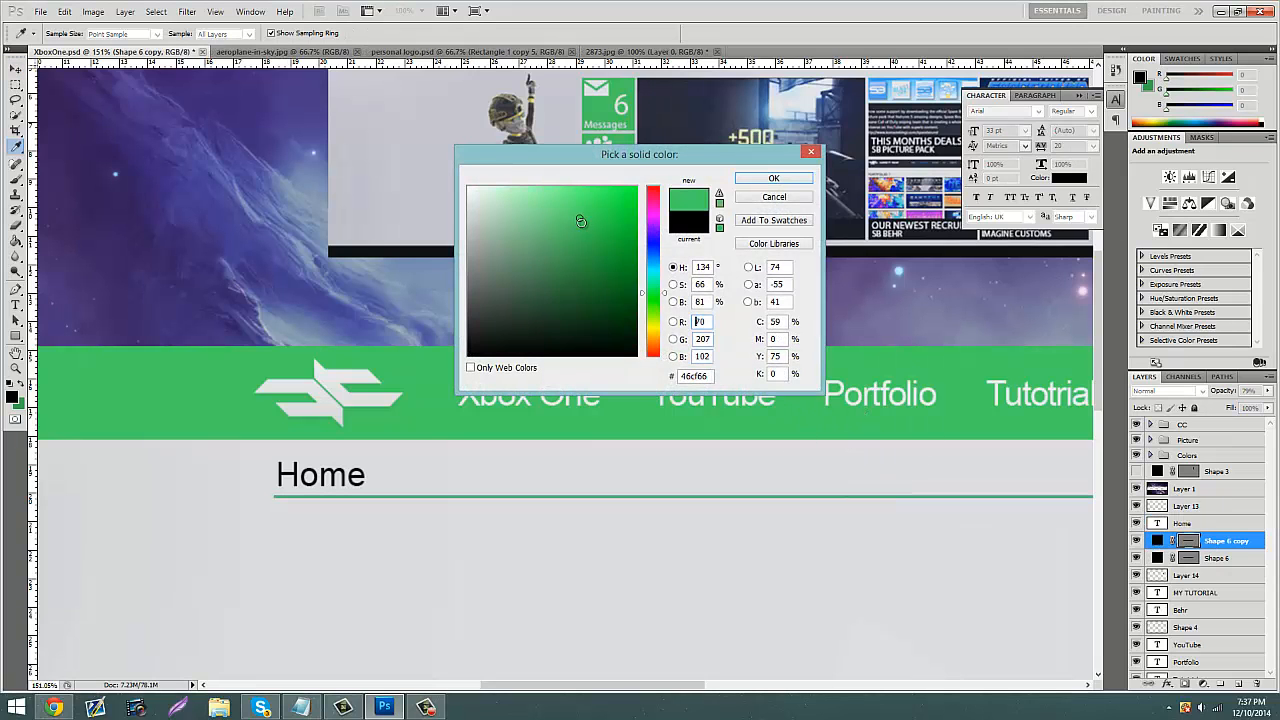
drag(580, 220, 597, 197)
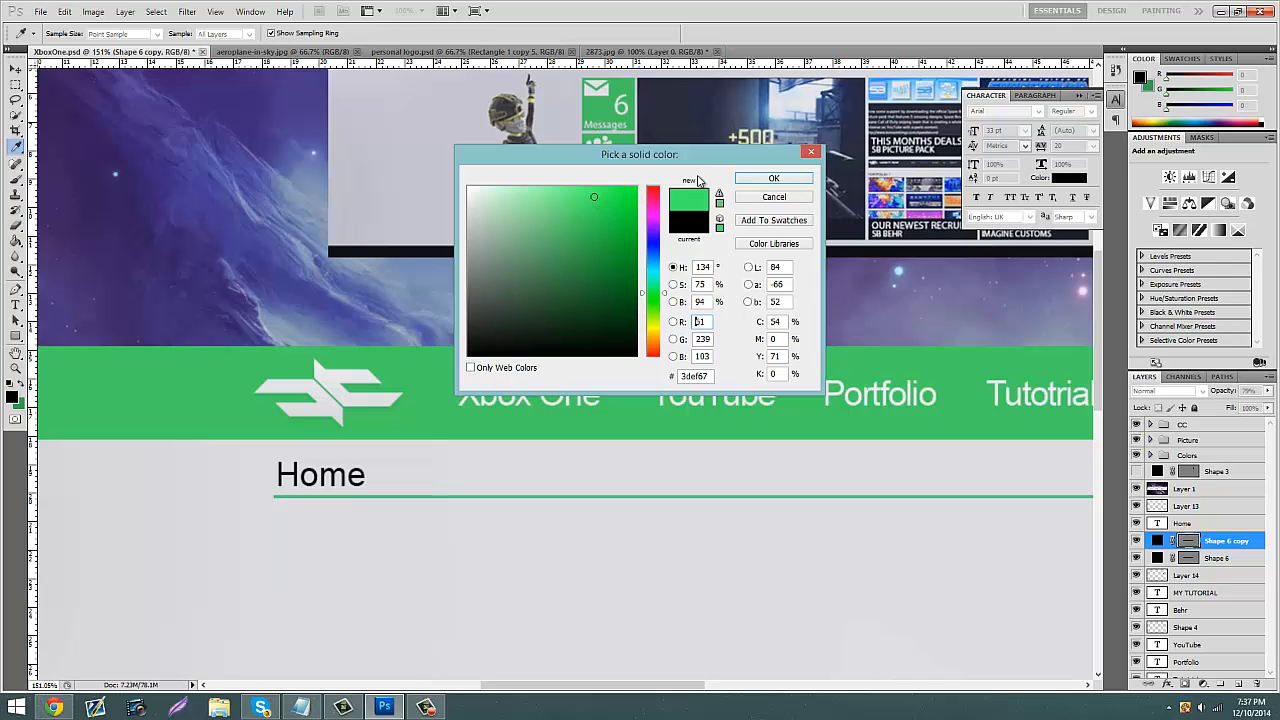
click(774, 178)
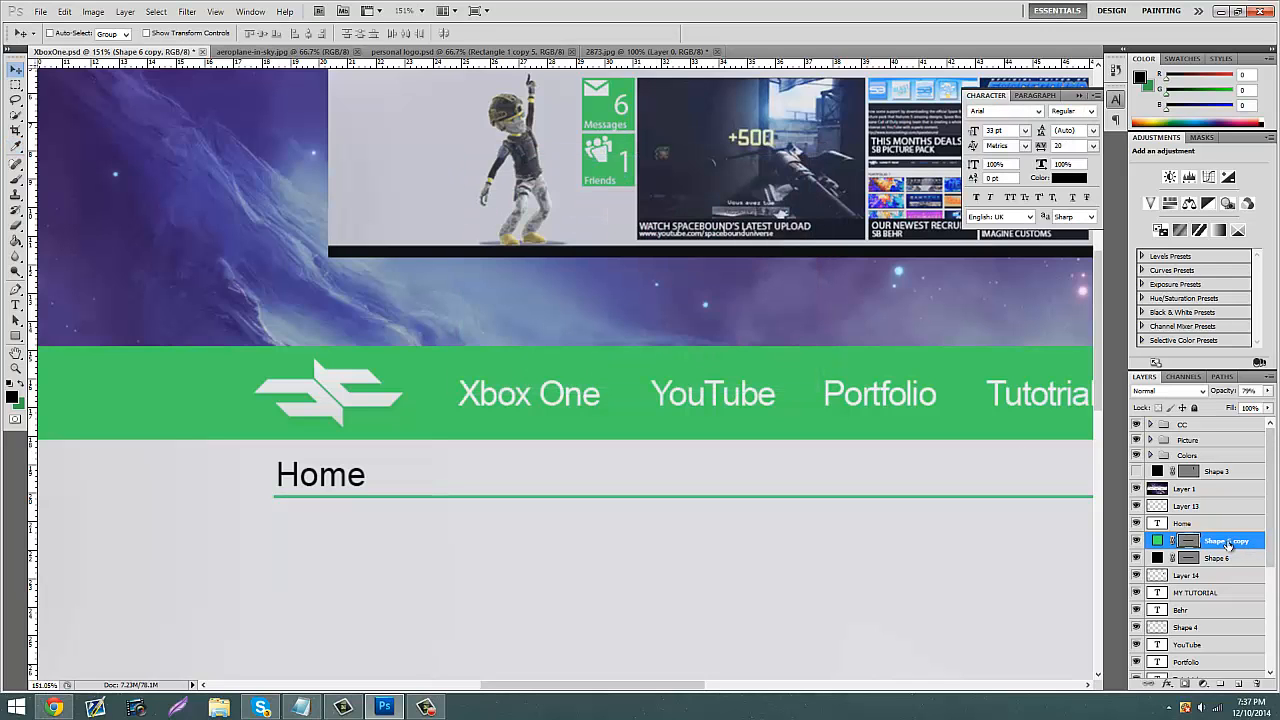
Step: Rasterize the green line copy and delete everything past the word Home, leaving a short green underline beneath it
right_click(1229, 545)
click(1186, 330)
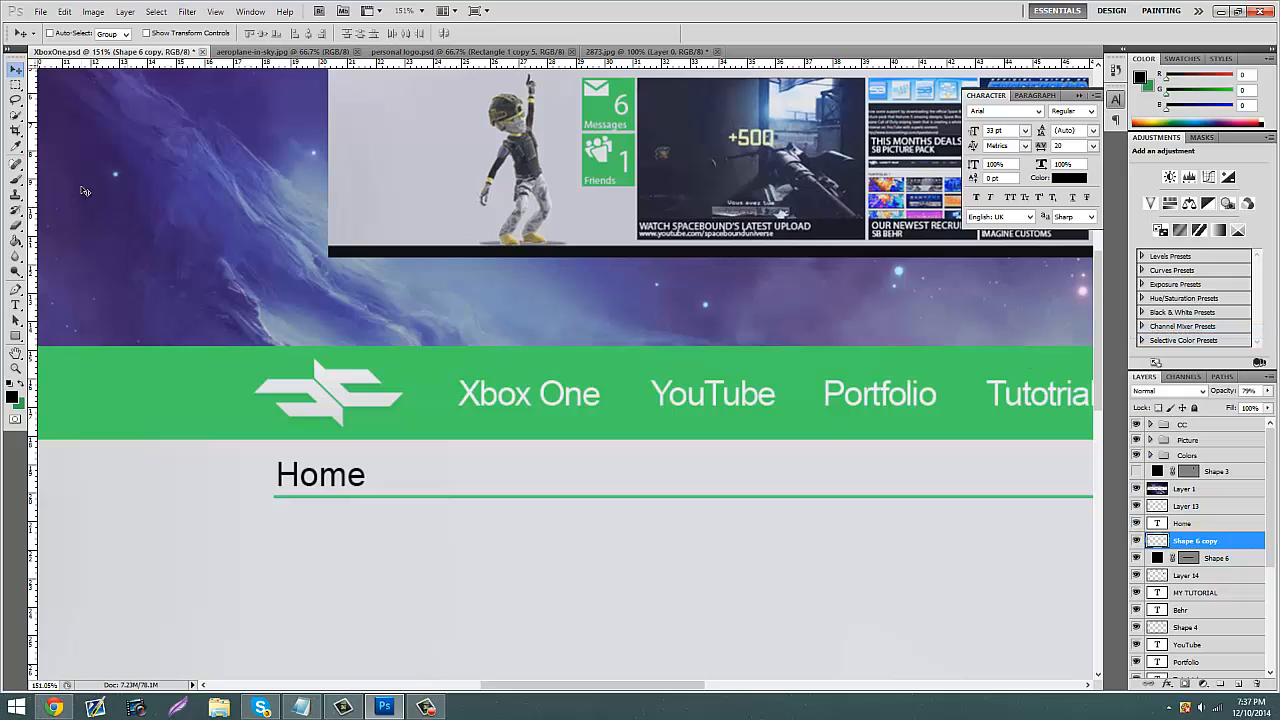
click(16, 85)
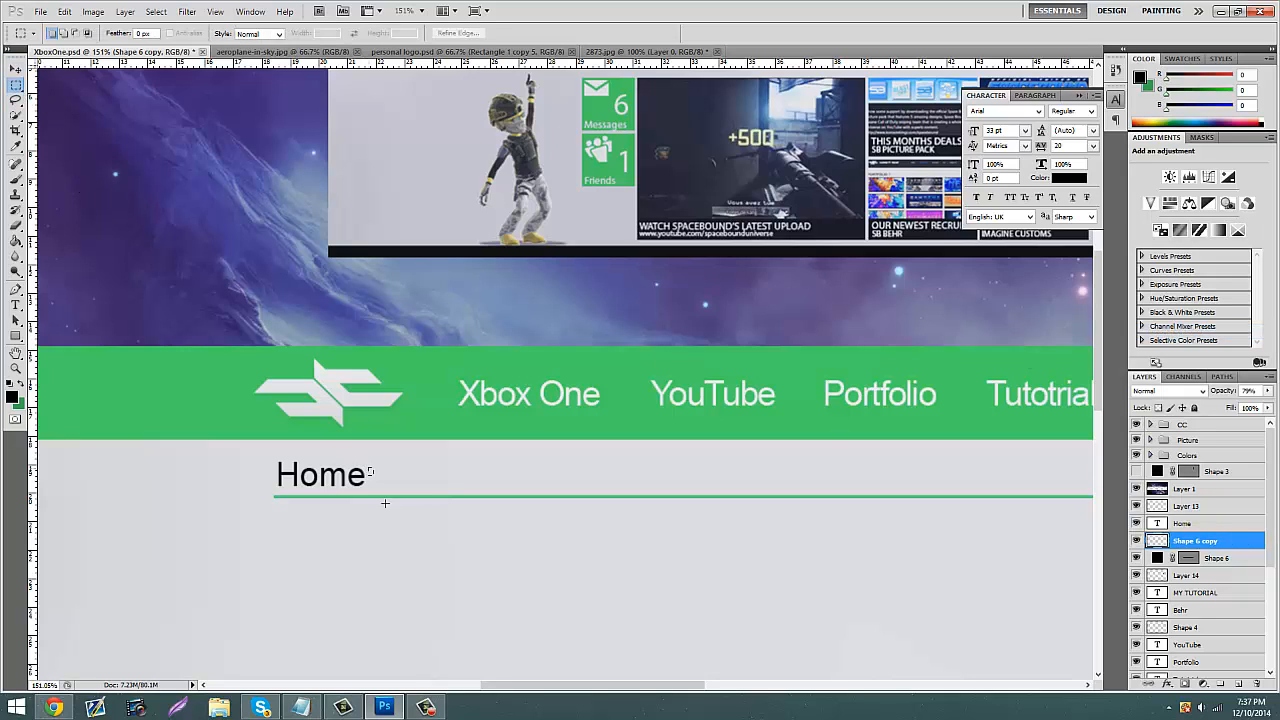
drag(368, 467, 955, 584)
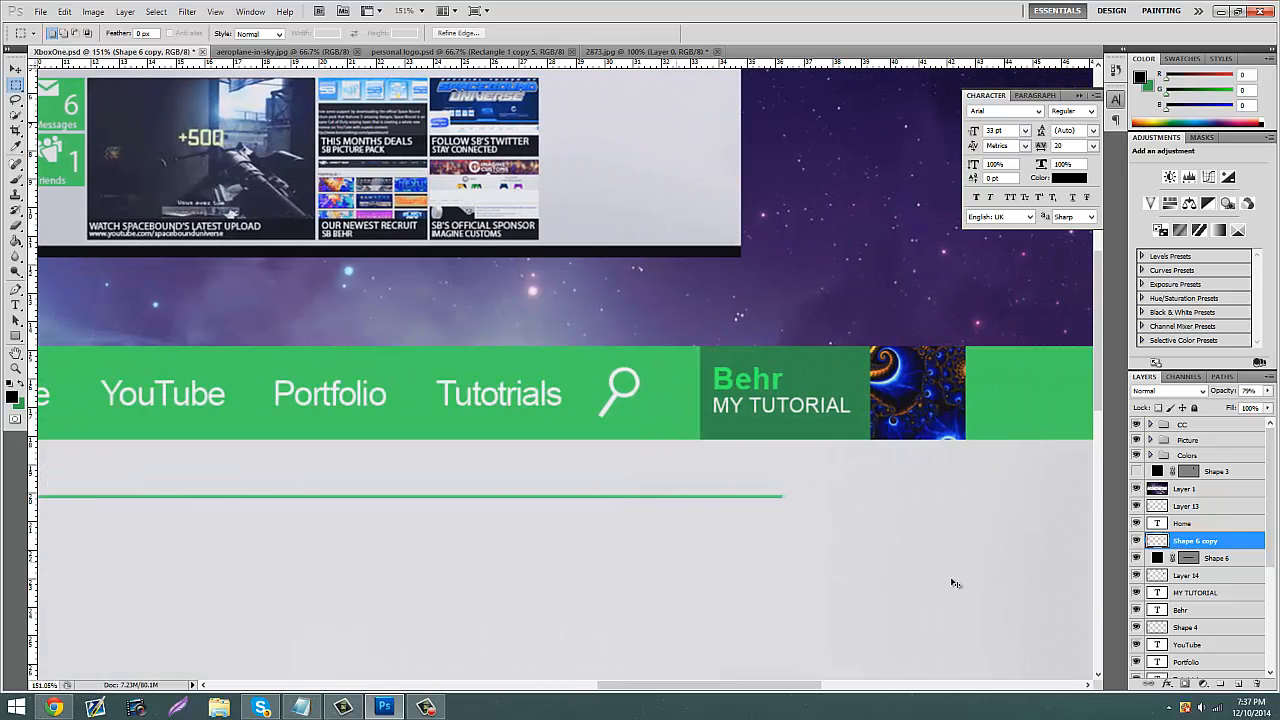
drag(706, 688, 578, 688)
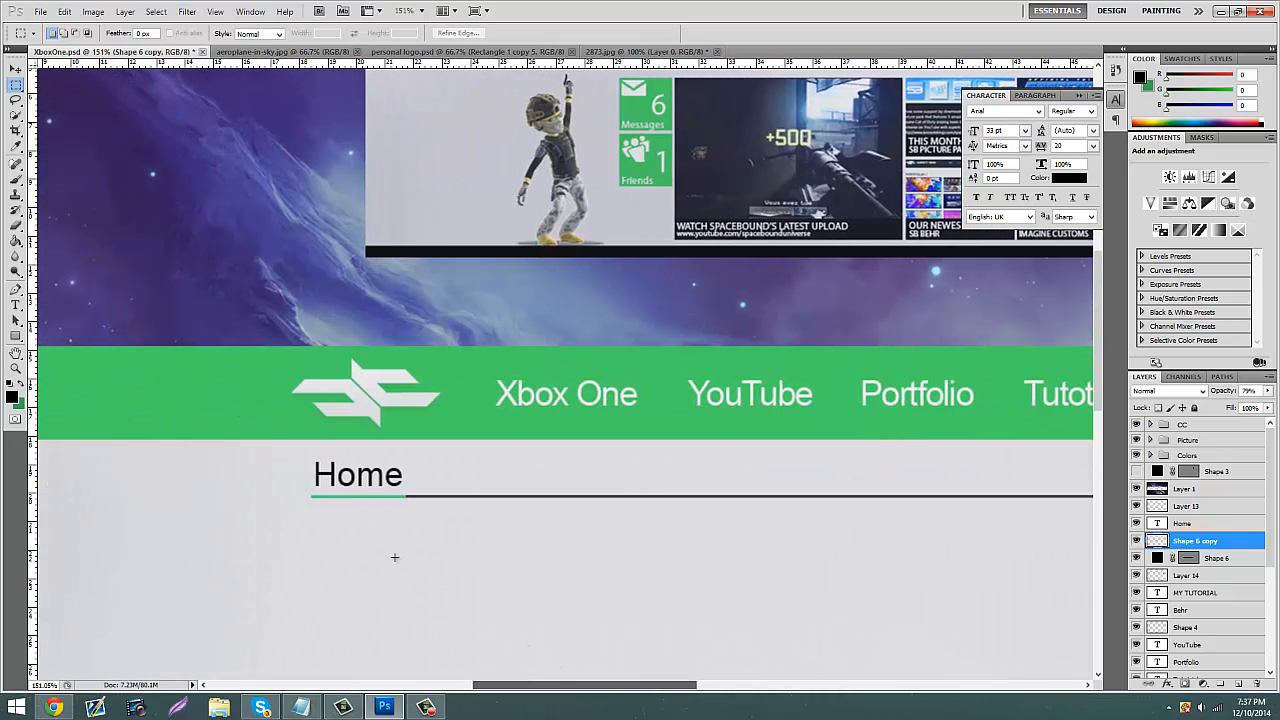
Step: Set the text colour to green RGB 64, 209, 98, sampled from the navigation bar
scroll(521, 443, up, 2)
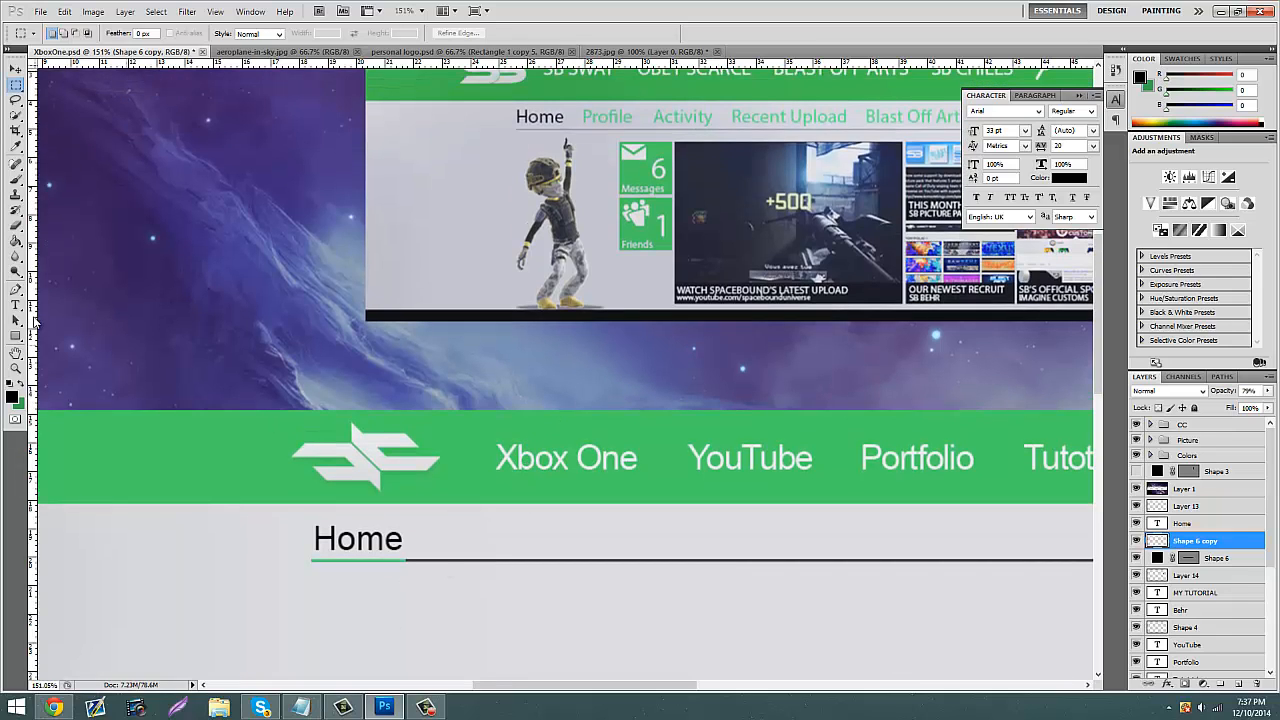
click(15, 305)
scroll(278, 494, down, 1)
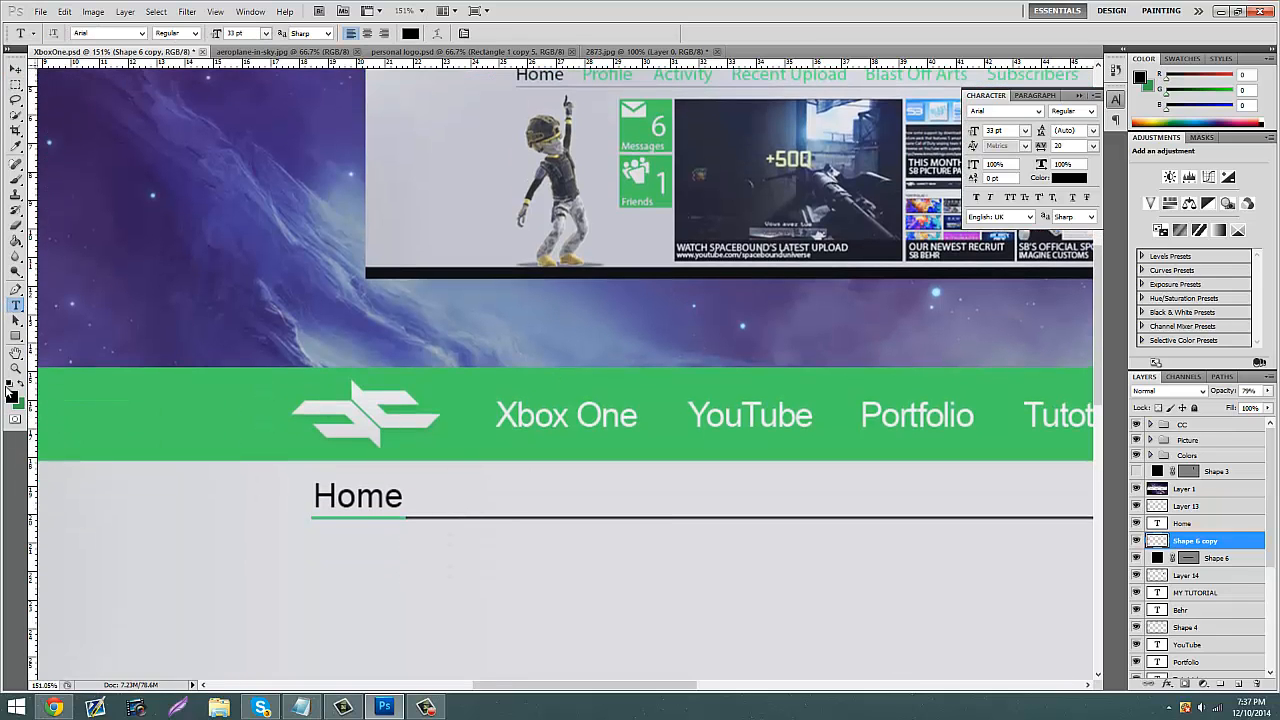
click(11, 398)
click(640, 432)
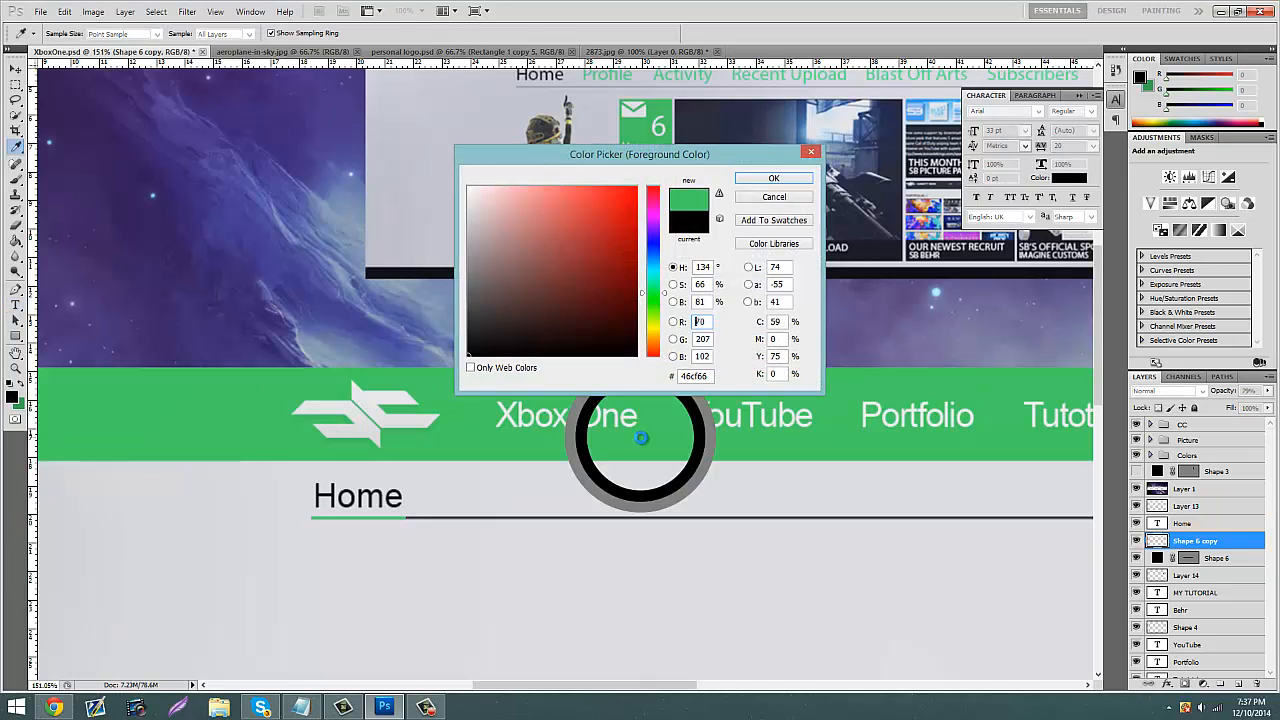
click(790, 180)
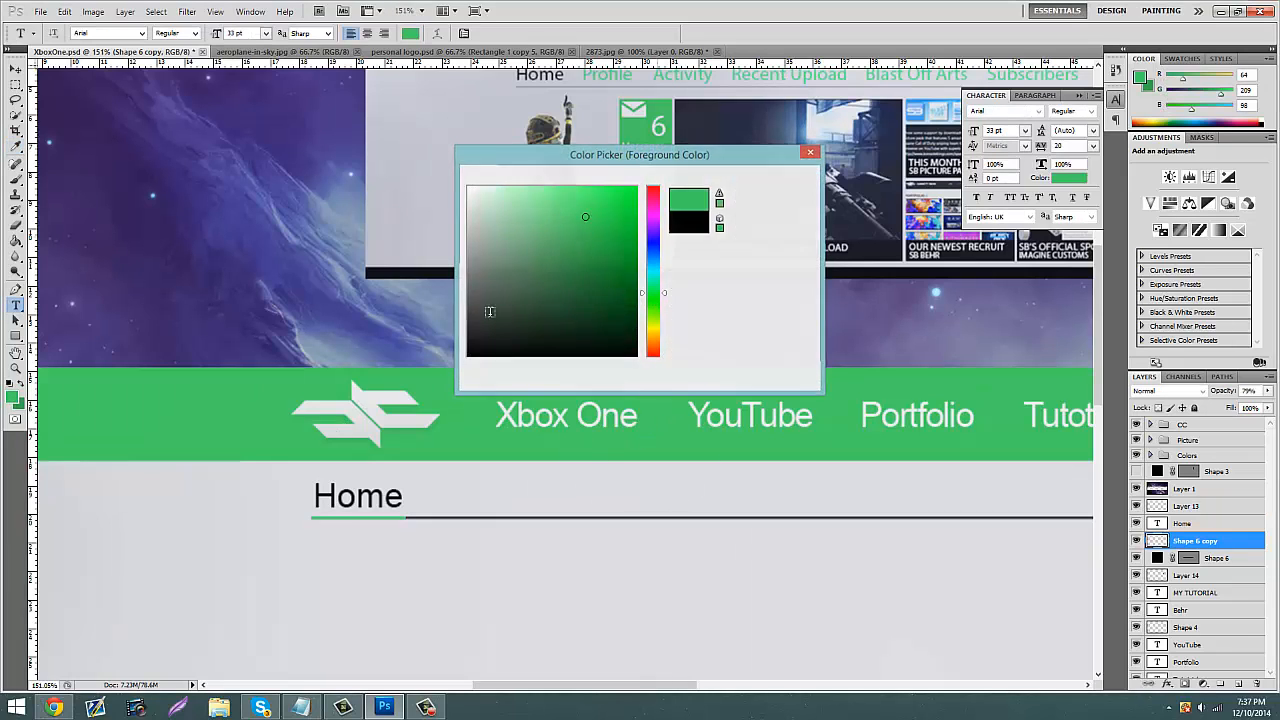
Step: Add a green "Account" label beside Home and, with the guides shown, line it up with Home above the divider
scroll(501, 322, up, 1)
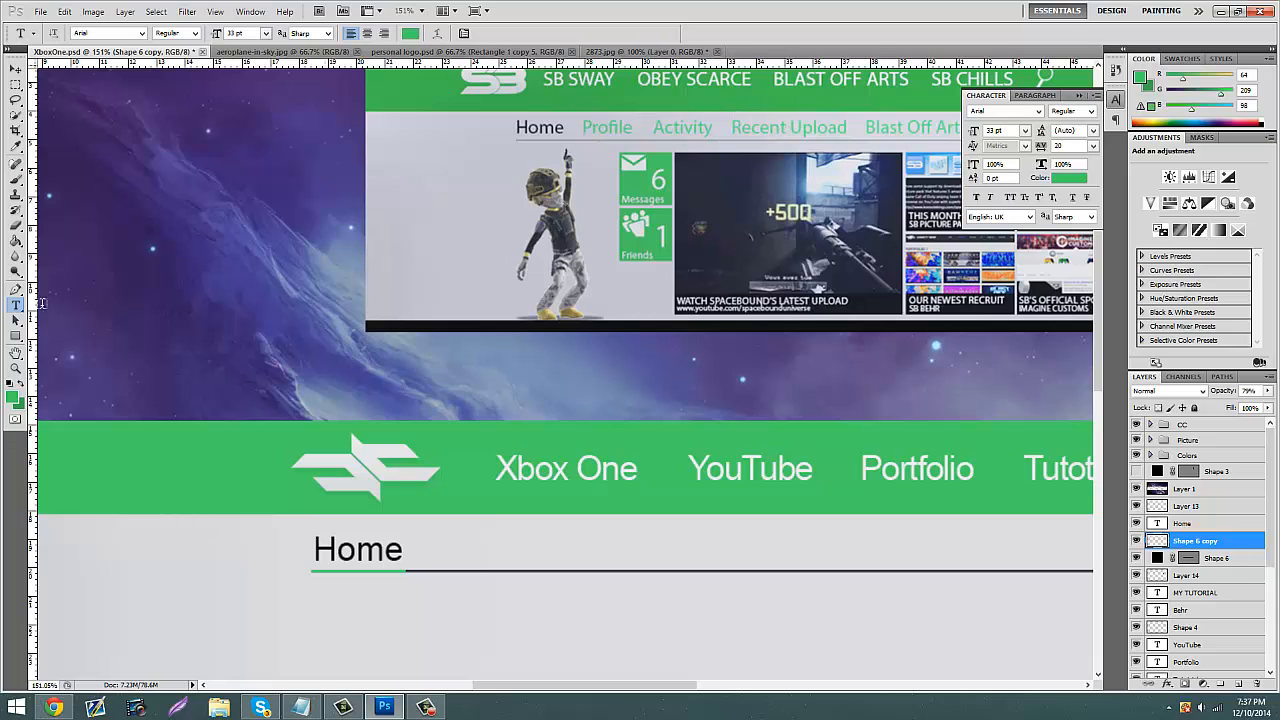
click(482, 552)
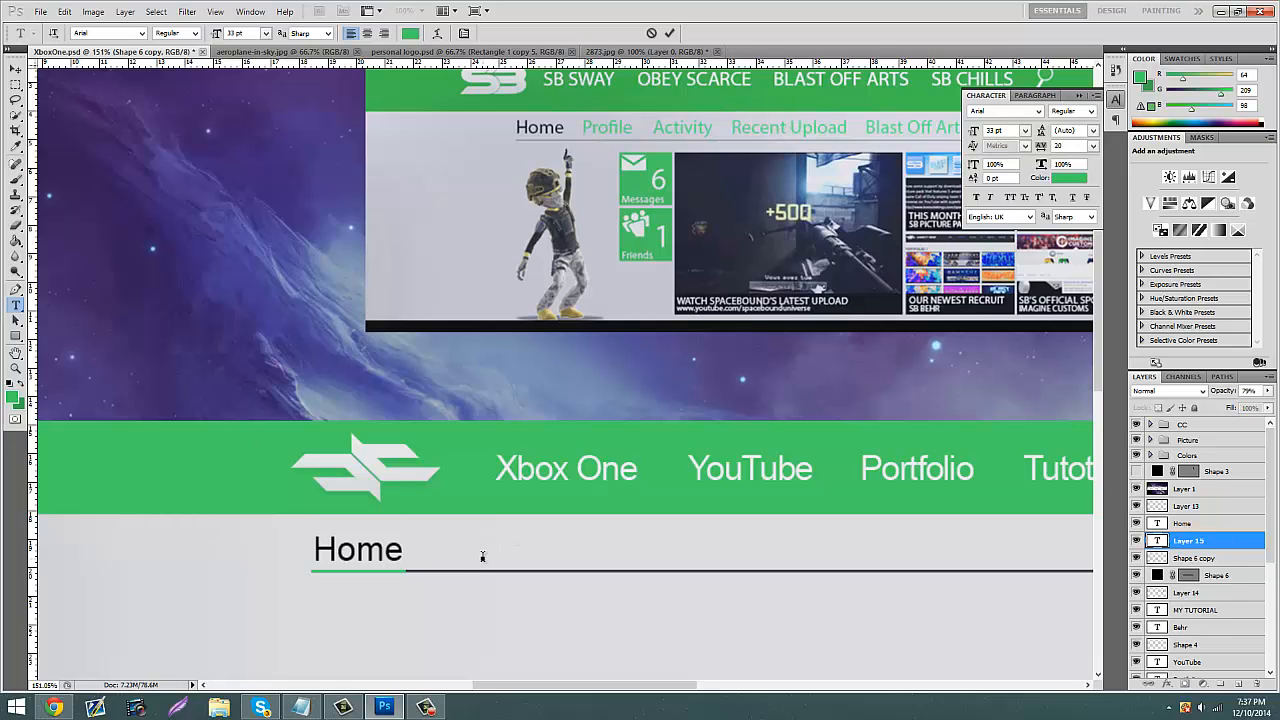
text(Account)
click(15, 68)
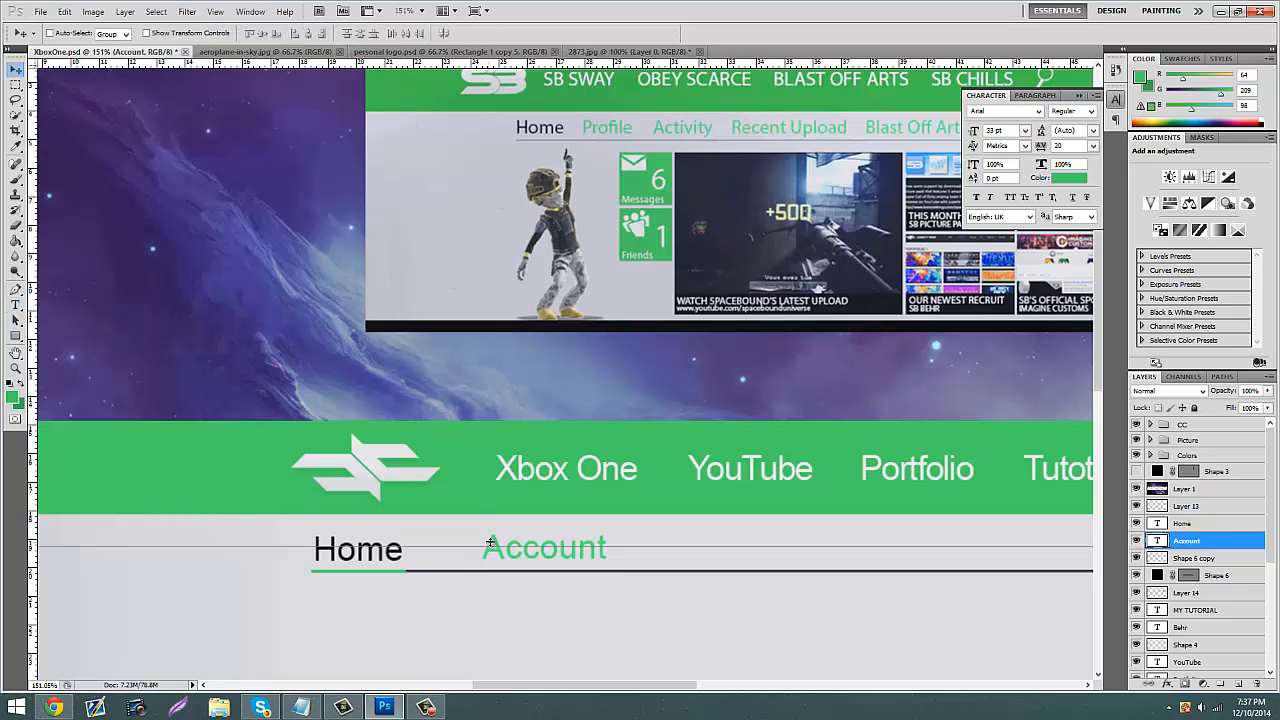
key(ctrl+semicolon)
drag(553, 561, 522, 556)
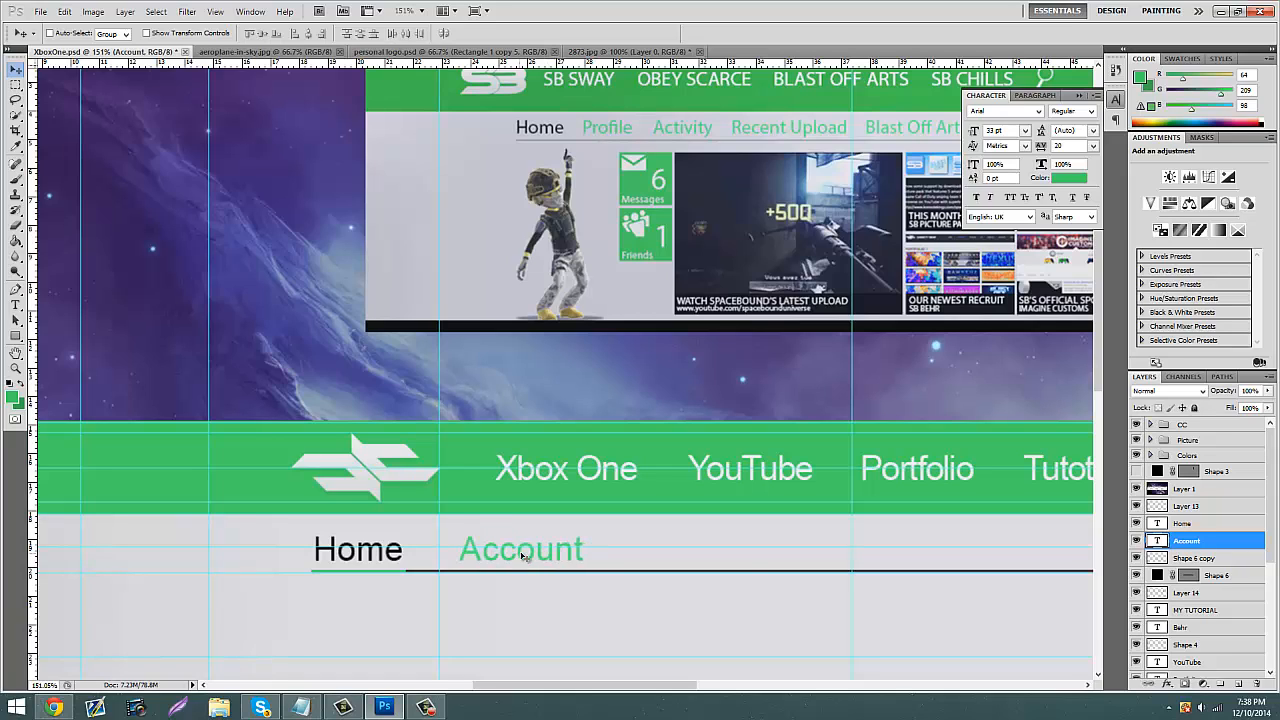
Step: Show the black Shape 3 spacer, place it after Home, and widen it to about 115% to fill the gap before Account
click(1218, 471)
click(1136, 471)
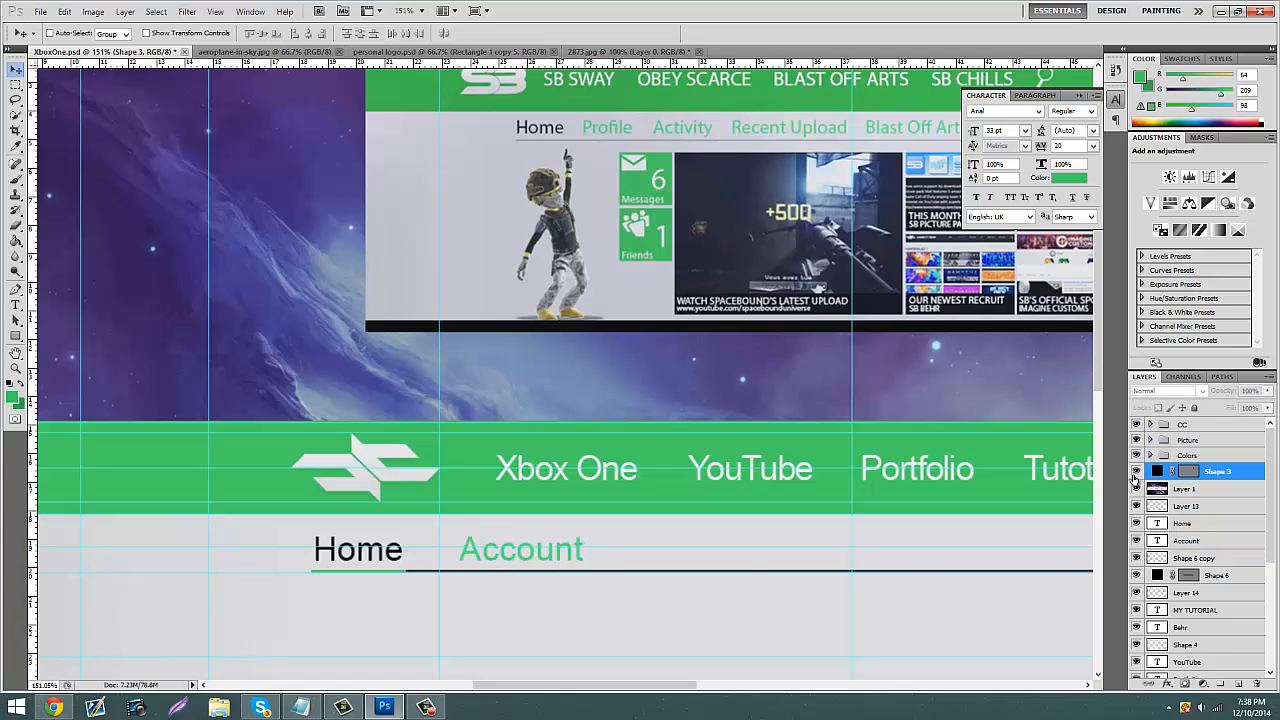
drag(1085, 470, 450, 485)
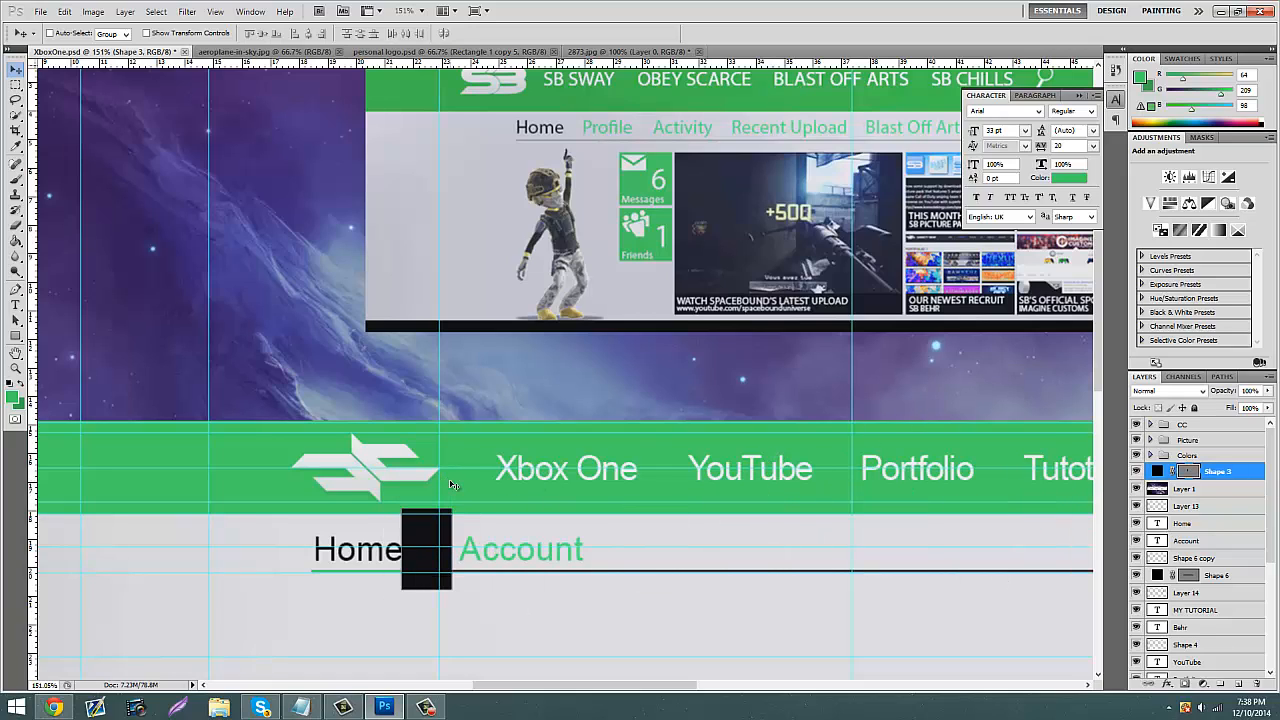
key(ctrl+t)
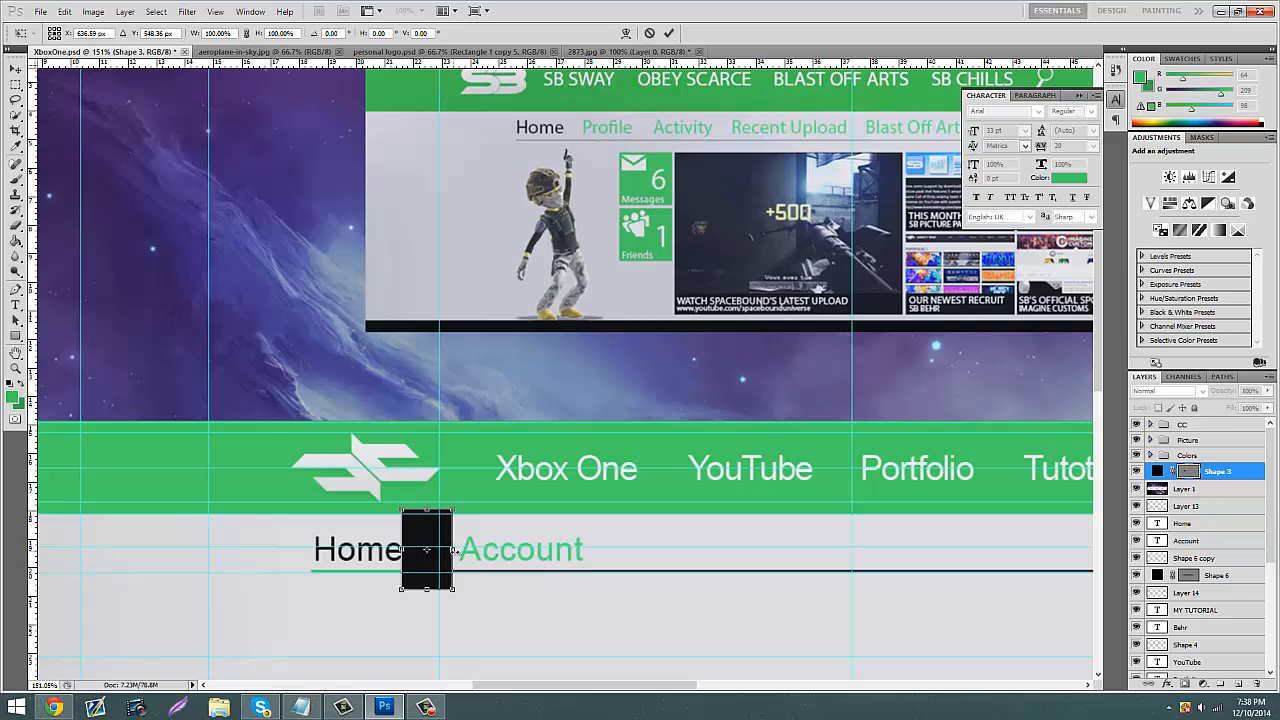
drag(453, 550, 460, 550)
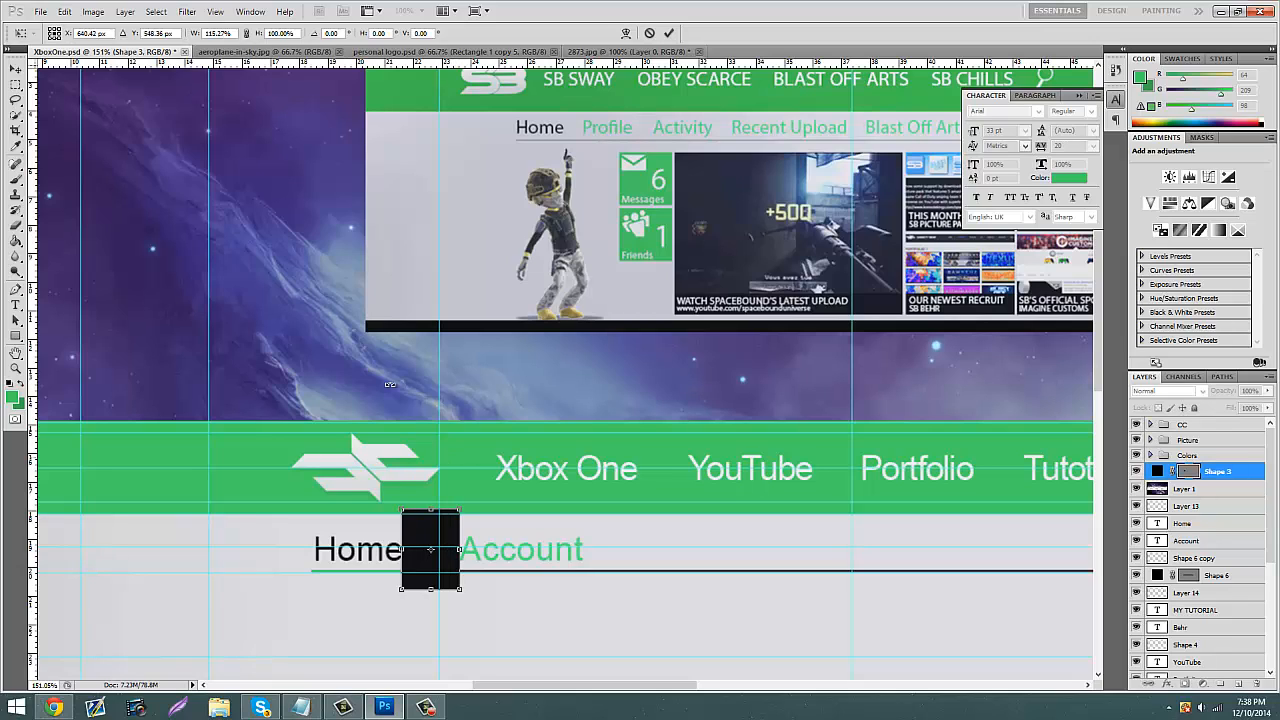
click(14, 70)
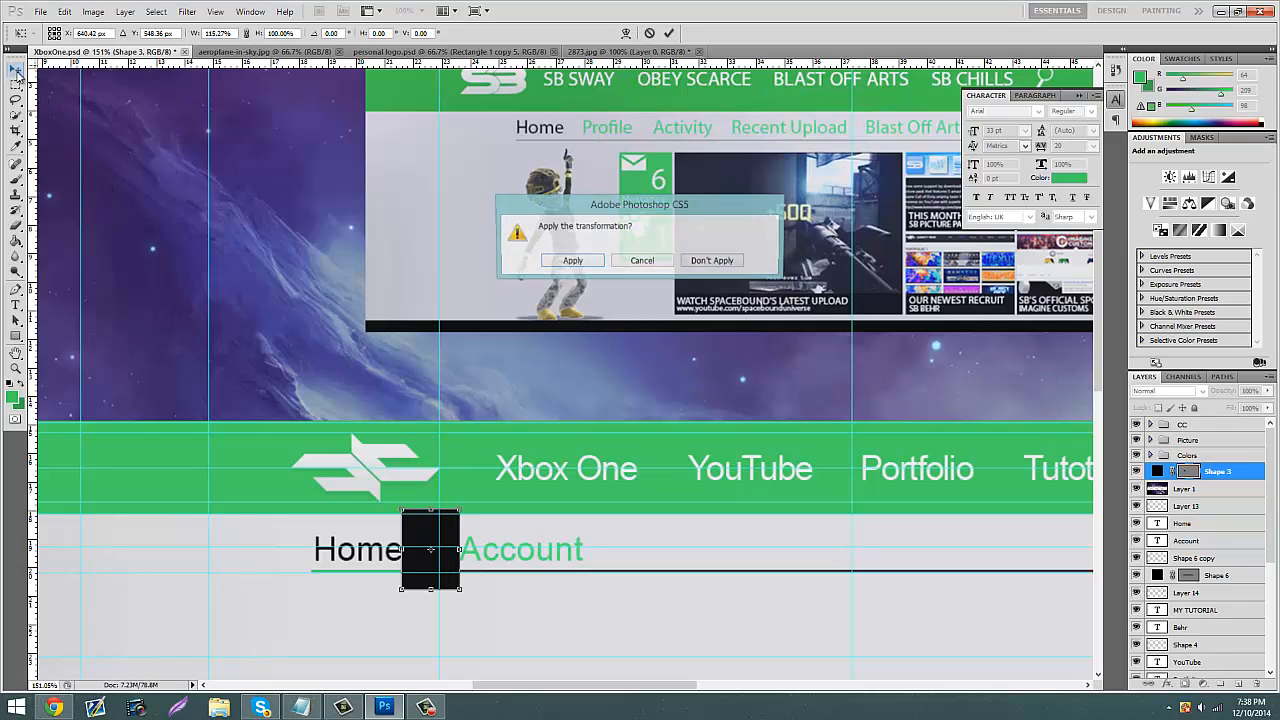
click(568, 262)
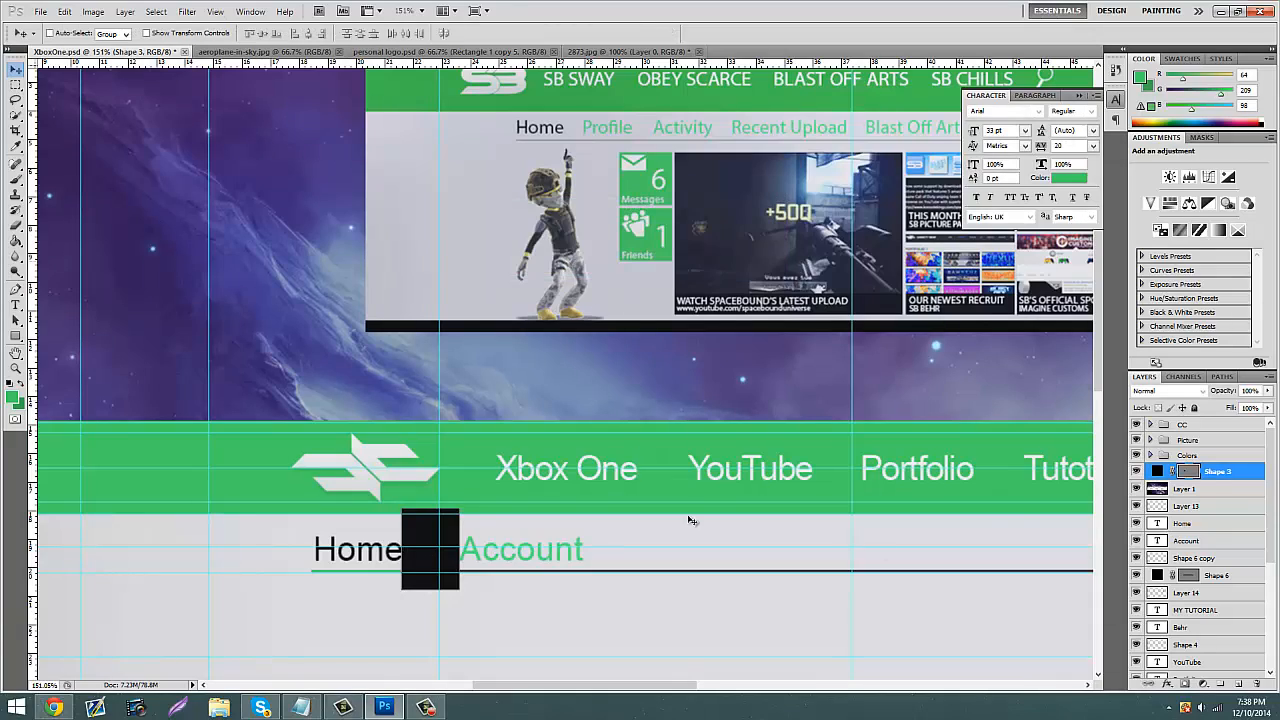
Step: Move the black Shape 3 spacer so it starts at the end of the Account label
click(1208, 492)
click(1198, 523)
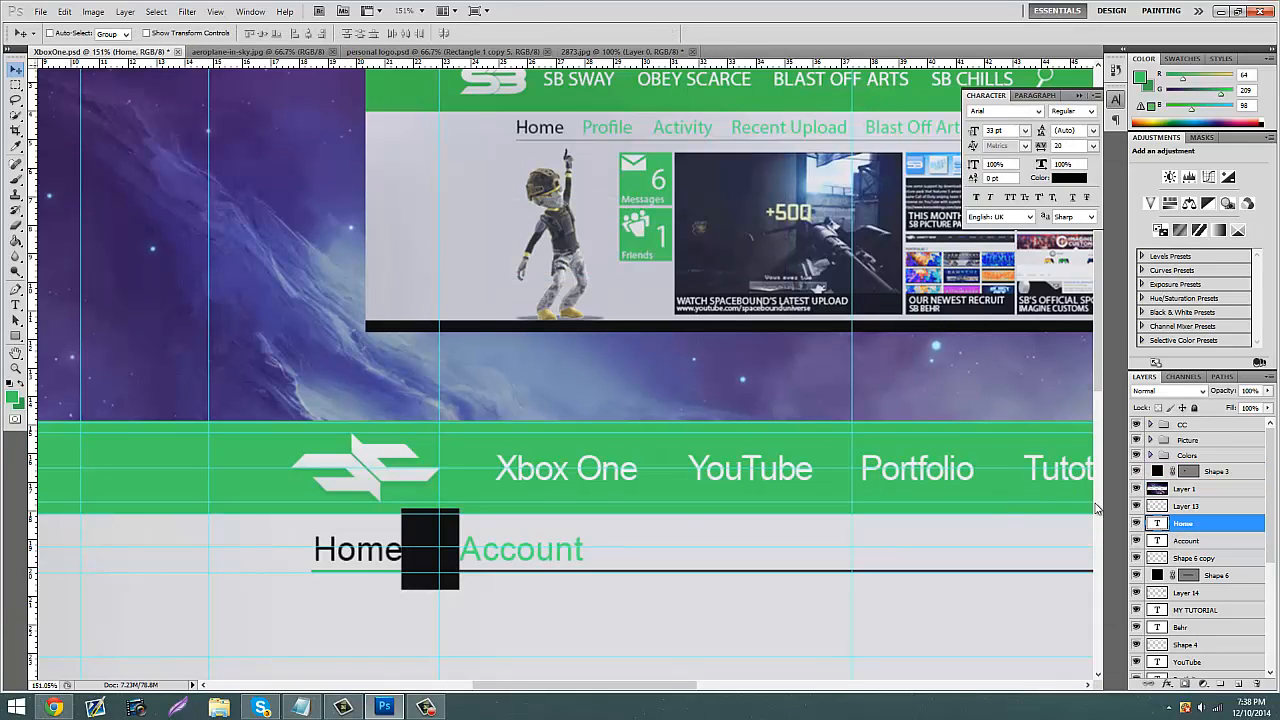
click(1195, 474)
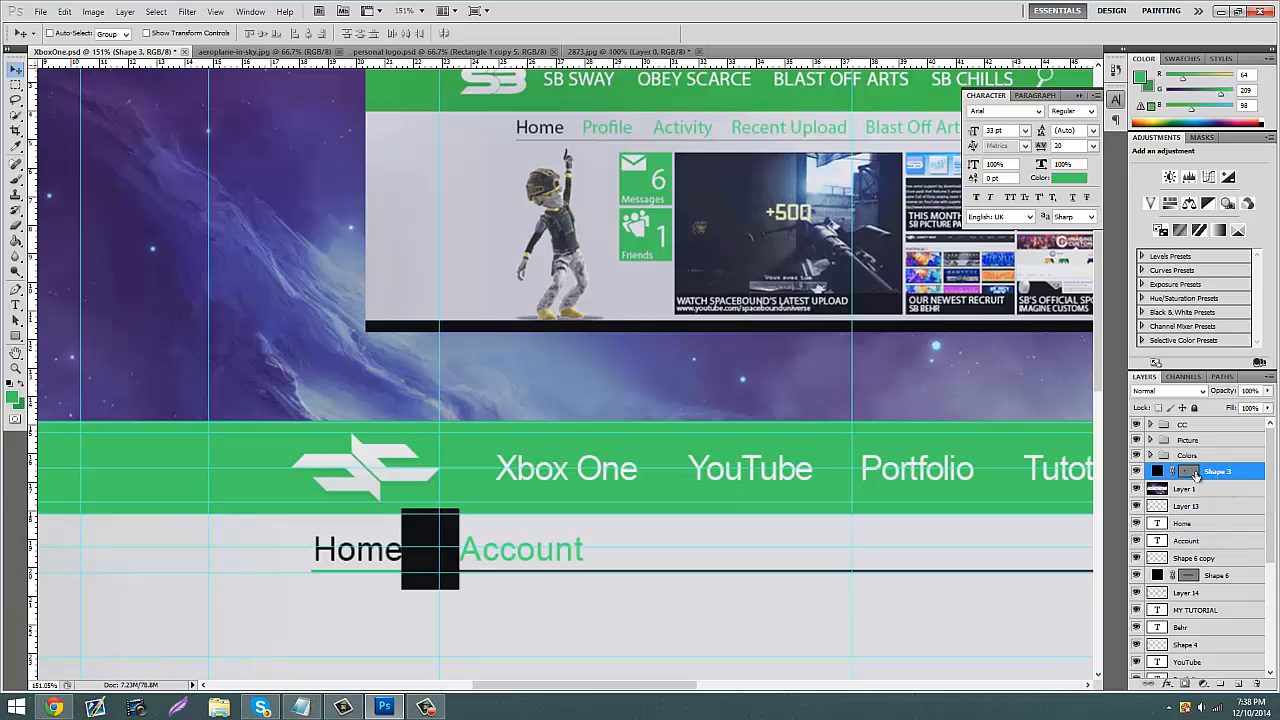
drag(502, 489, 672, 494)
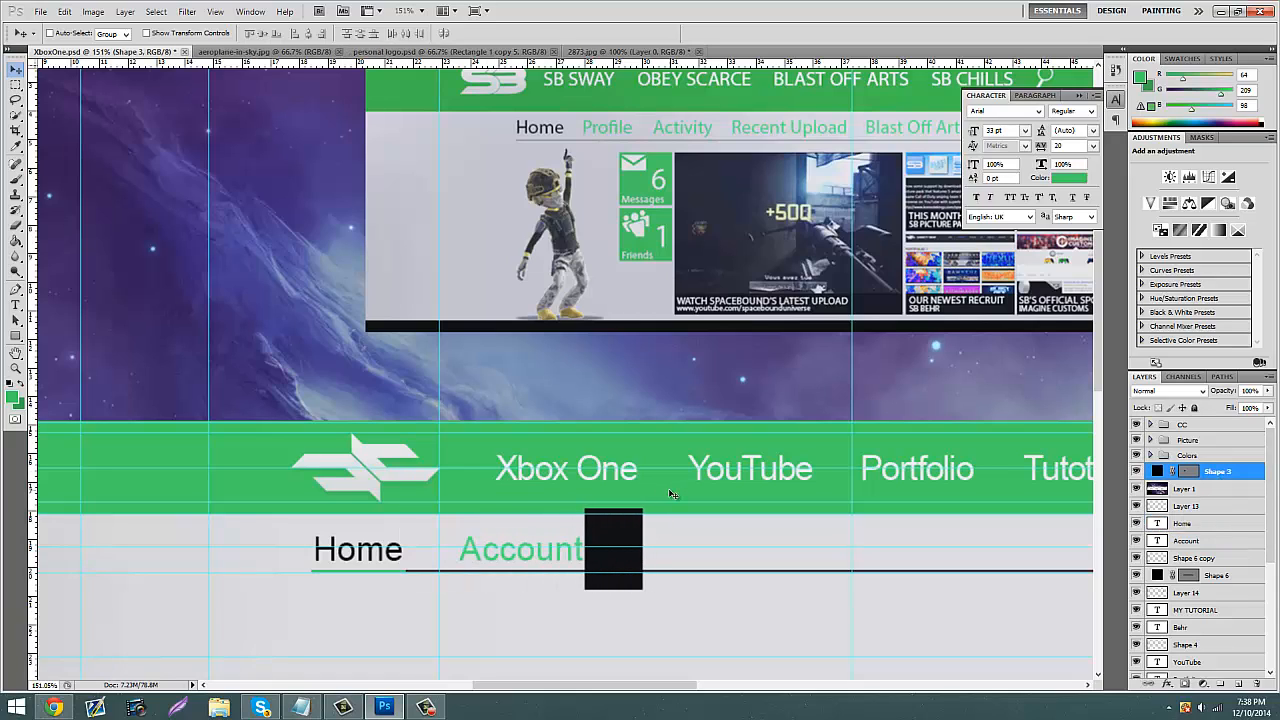
Step: Add a green "Activity" label against the far edge of the spacer and lower it level with Account
click(15, 305)
click(705, 552)
text(Activi)
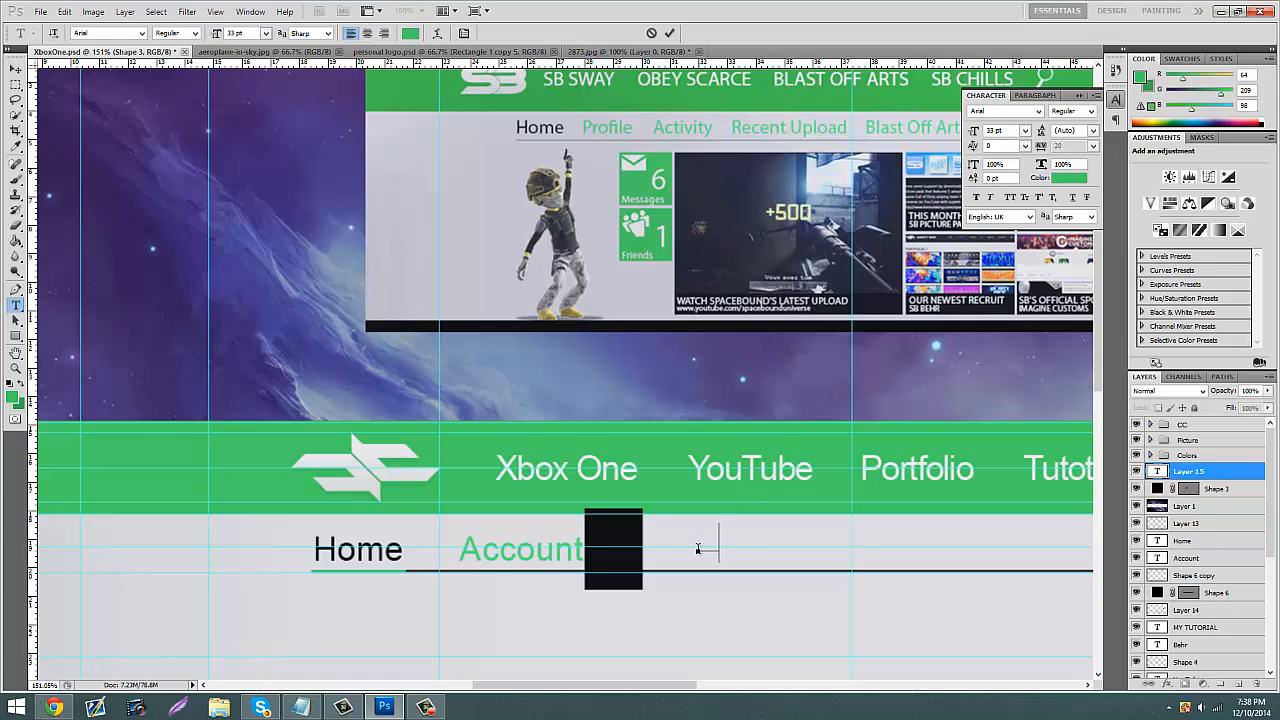
text(ty)
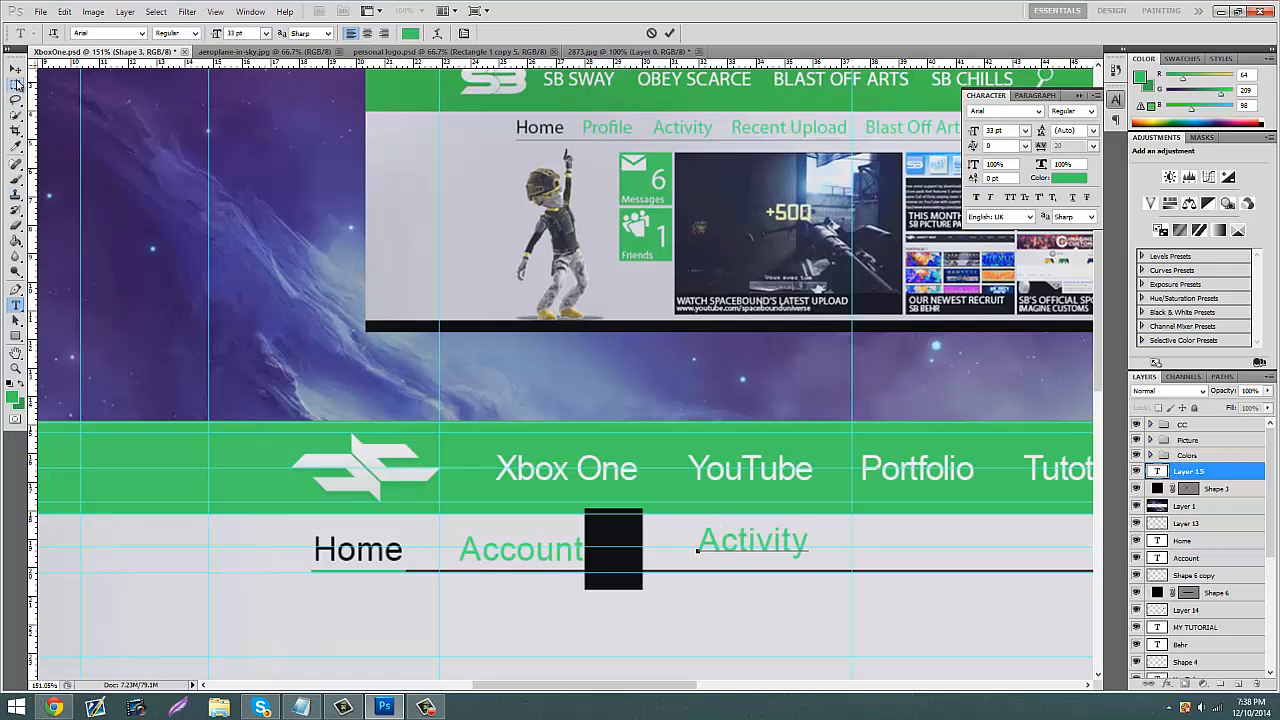
click(15, 70)
drag(724, 526, 706, 527)
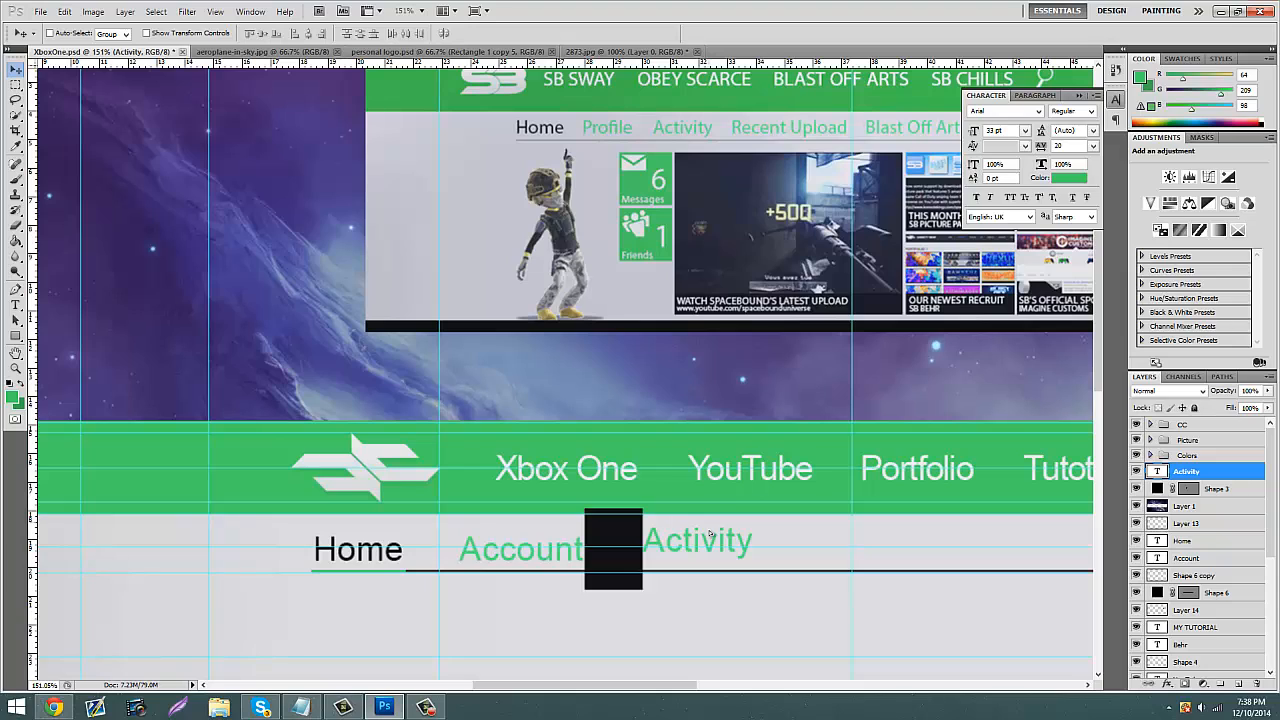
key(shift+Down)
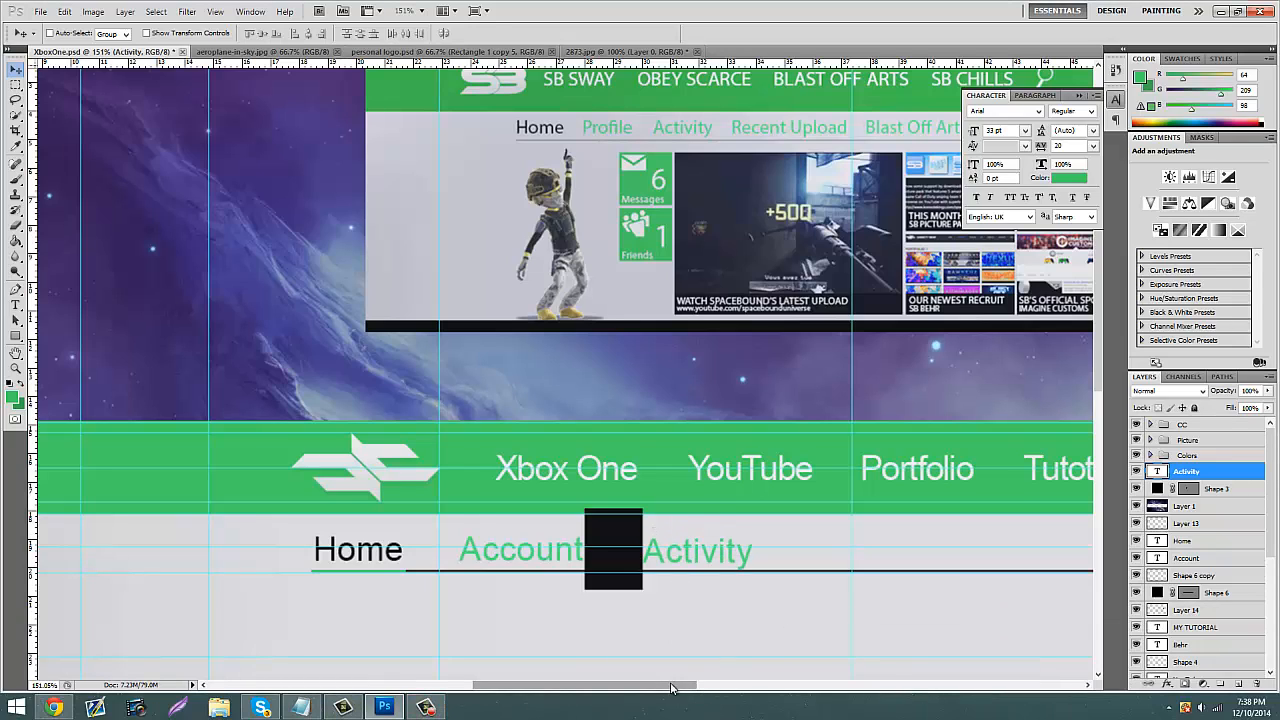
Step: Move the black Shape 3 spacer so it starts at the end of the Activity label
drag(672, 686, 687, 689)
click(1217, 490)
drag(572, 532, 741, 539)
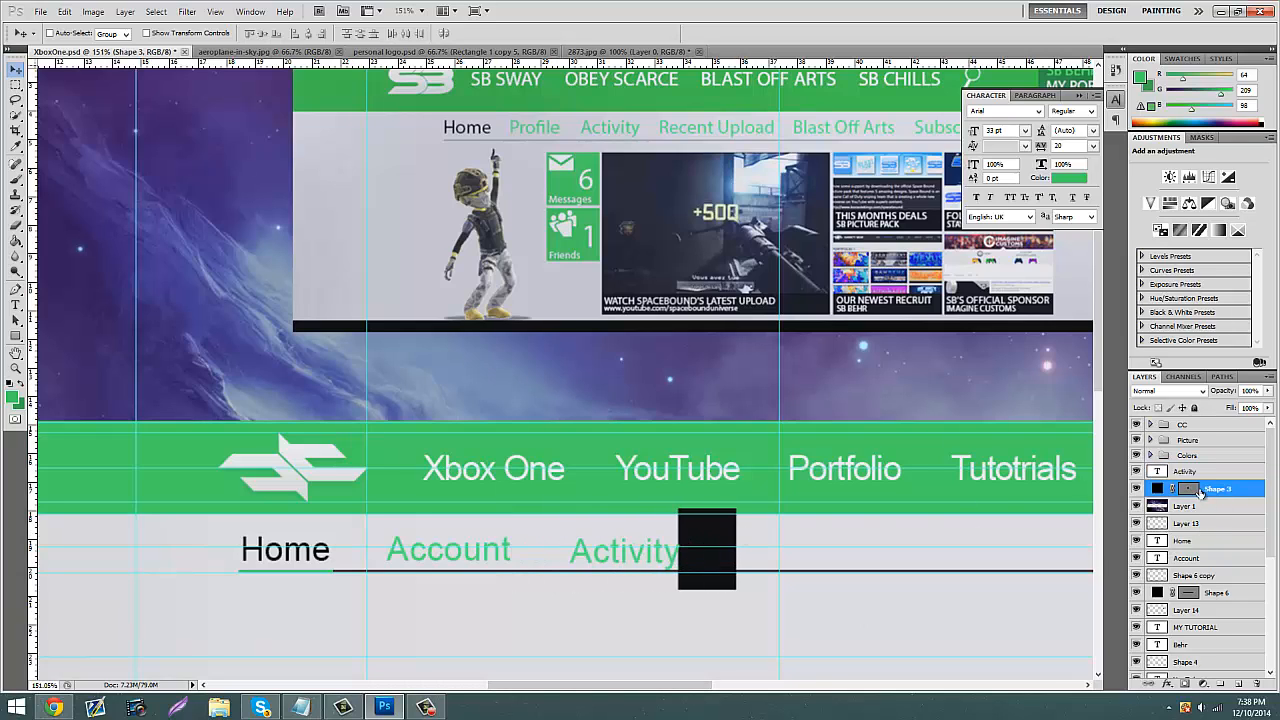
Step: Add a green "Recent Upload" label after Activity and place it against the far edge of the spacer
click(16, 305)
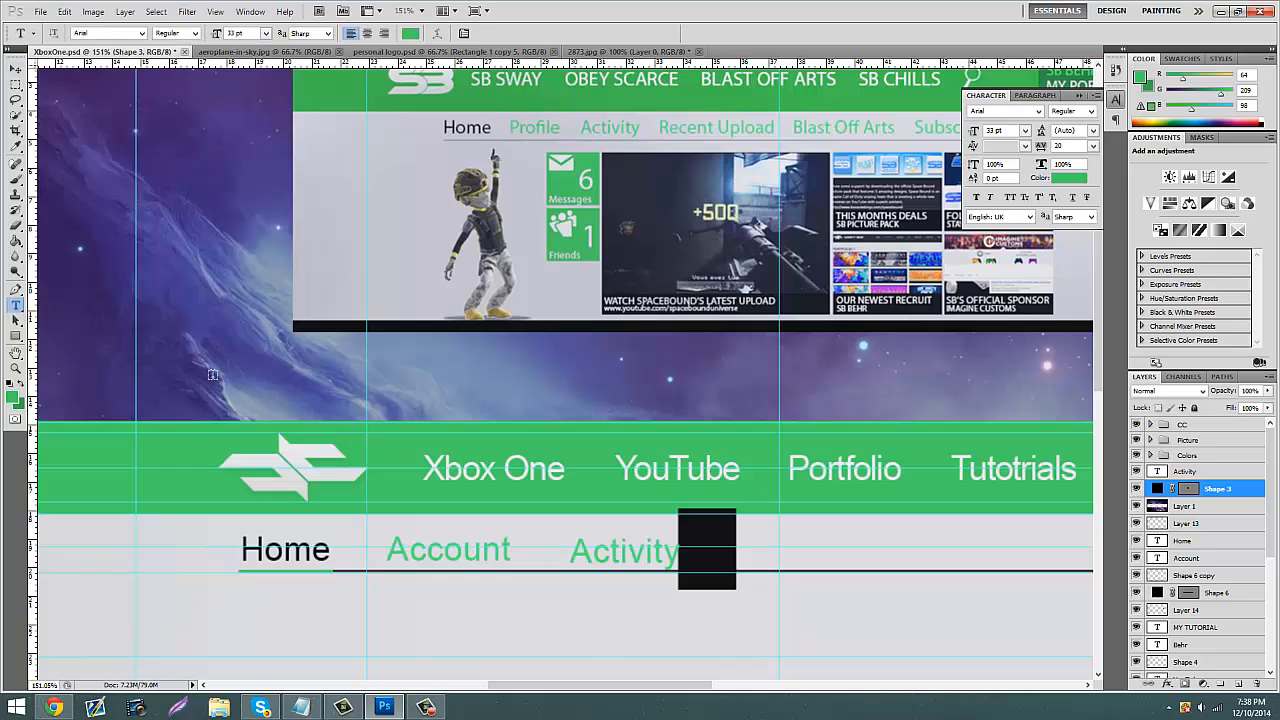
click(796, 560)
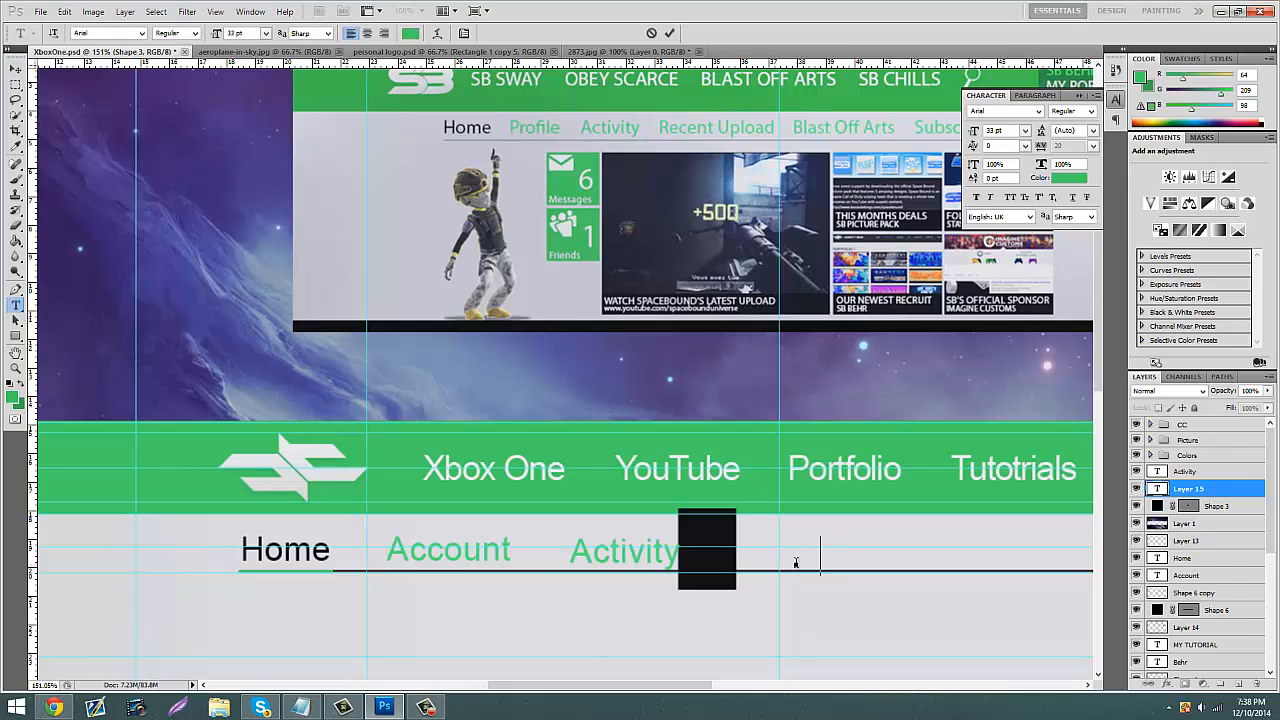
text(Recent Upload)
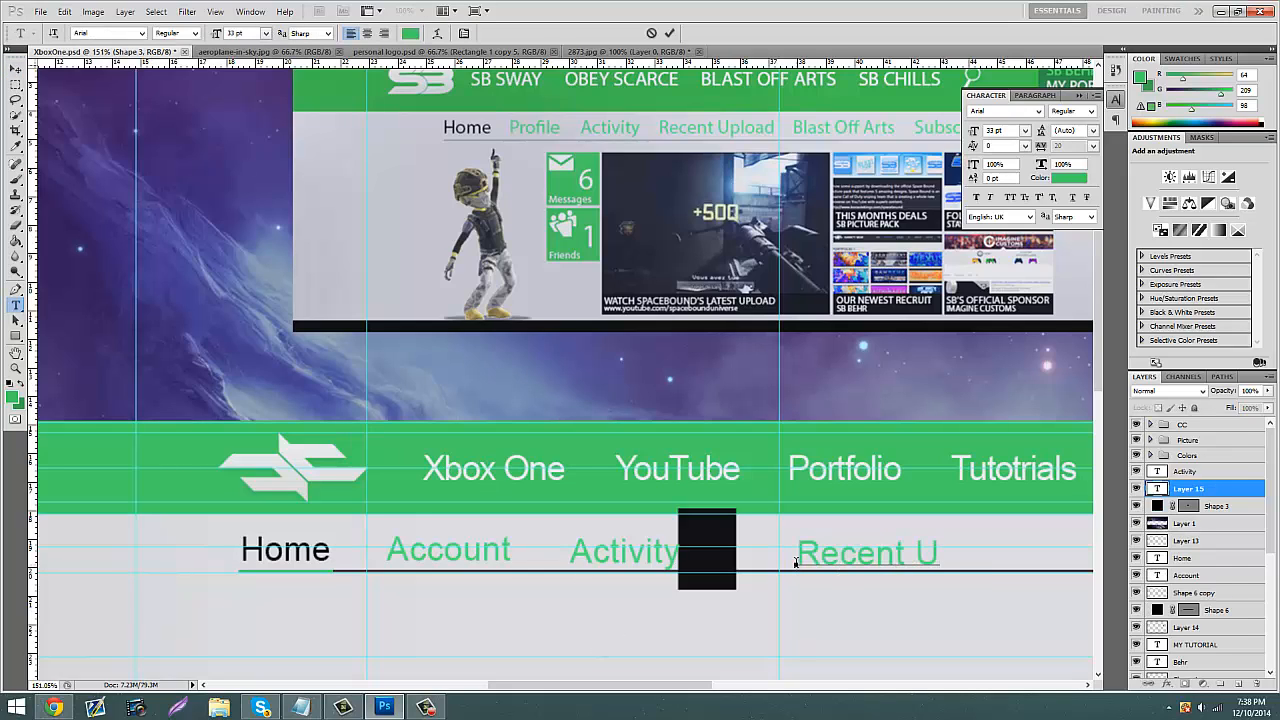
click(12, 68)
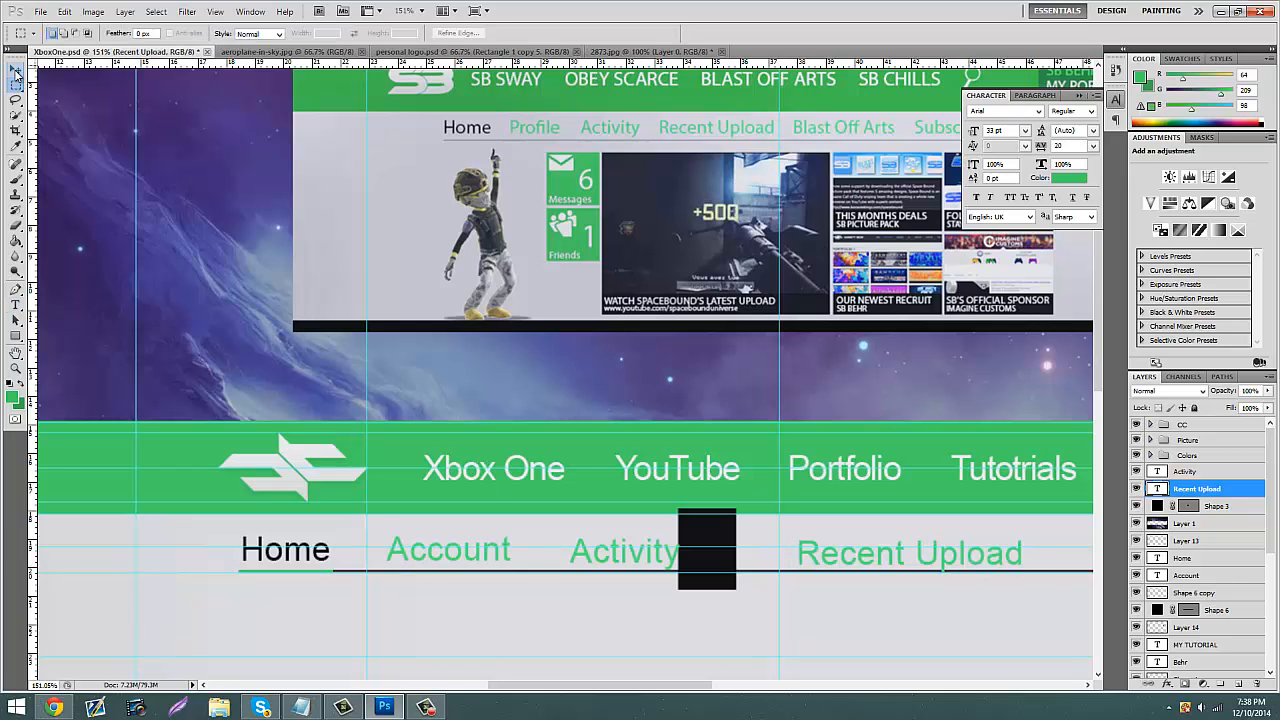
drag(877, 526, 816, 524)
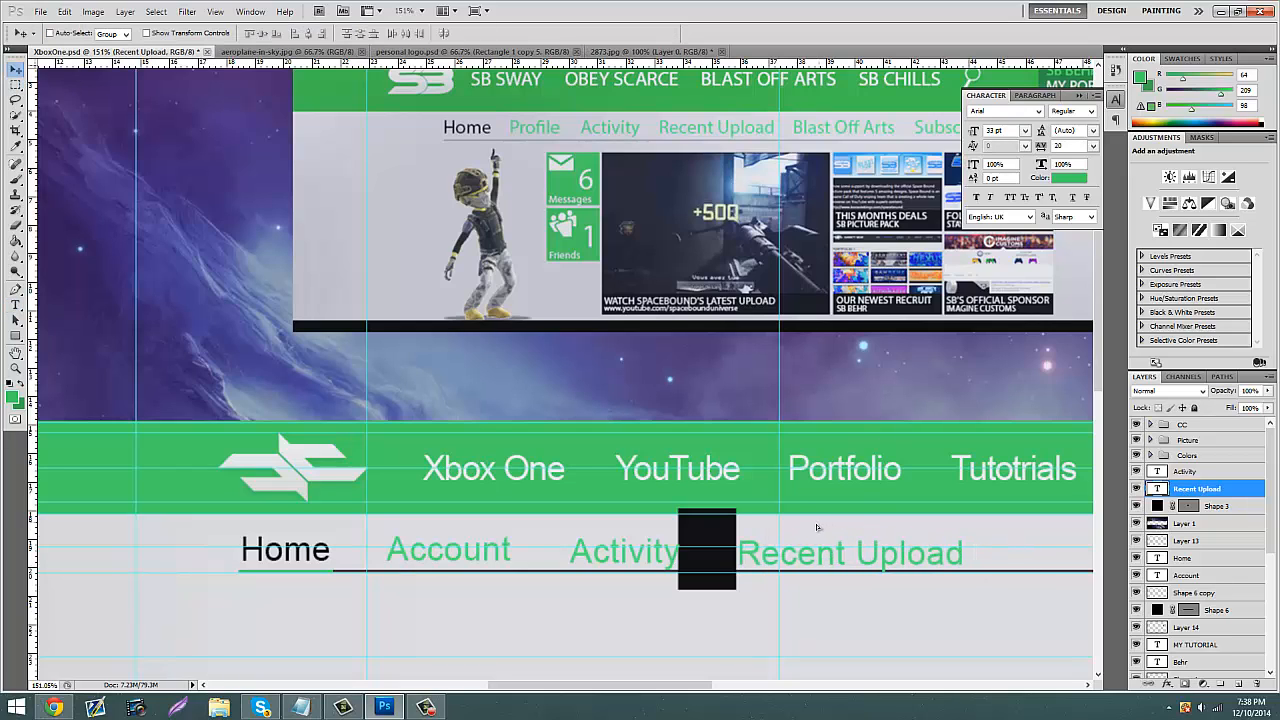
Step: Move the Shape 3 spacer to the end of Recent Upload and start a new text label beyond it
click(1214, 506)
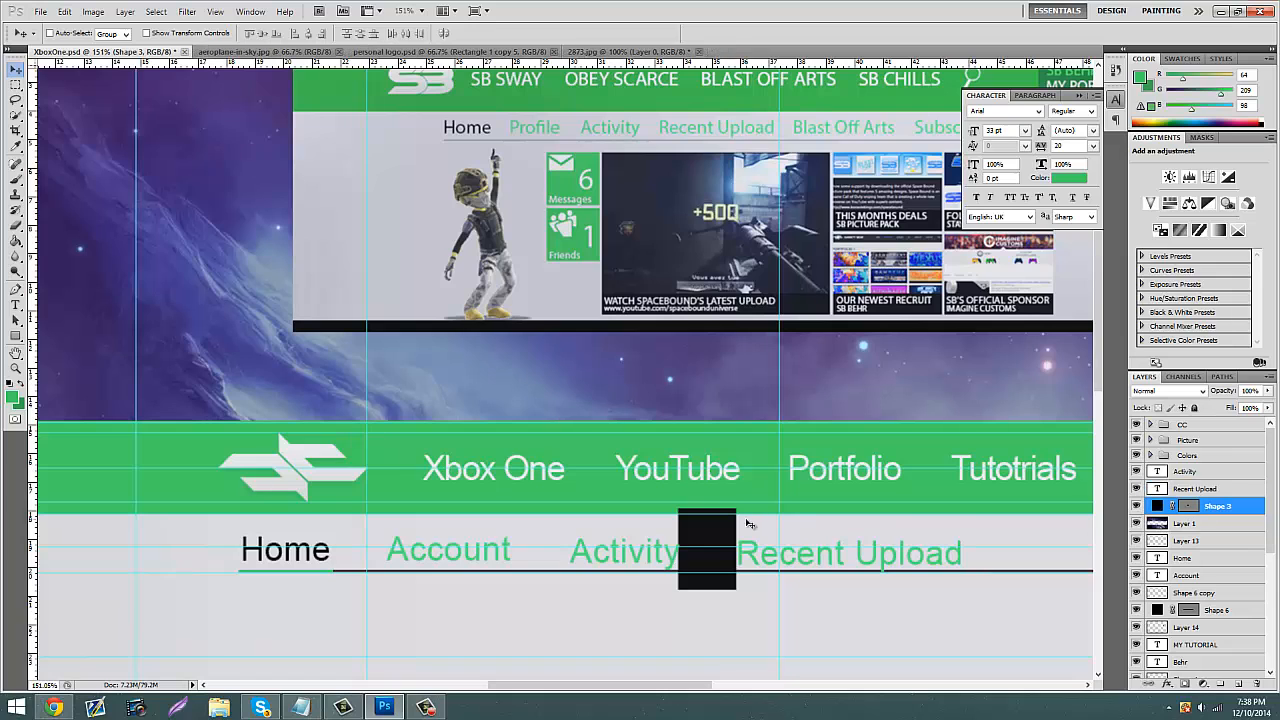
drag(749, 521, 1031, 539)
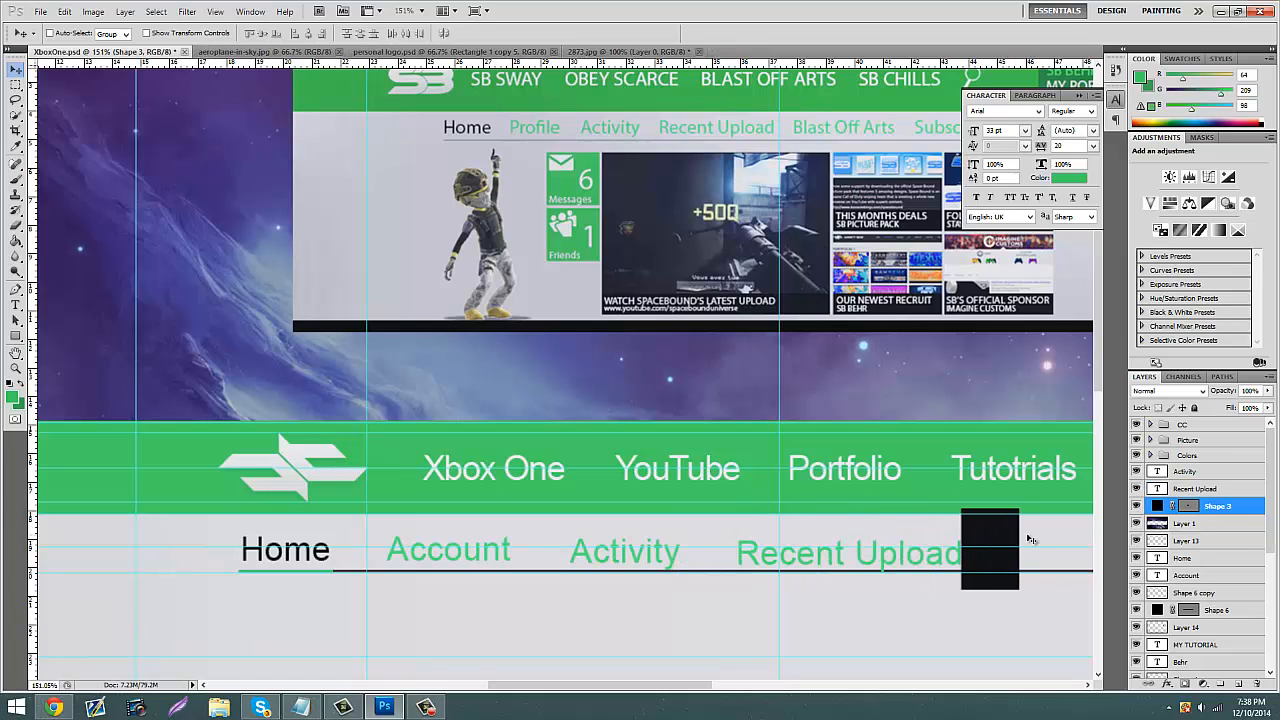
drag(539, 687, 637, 687)
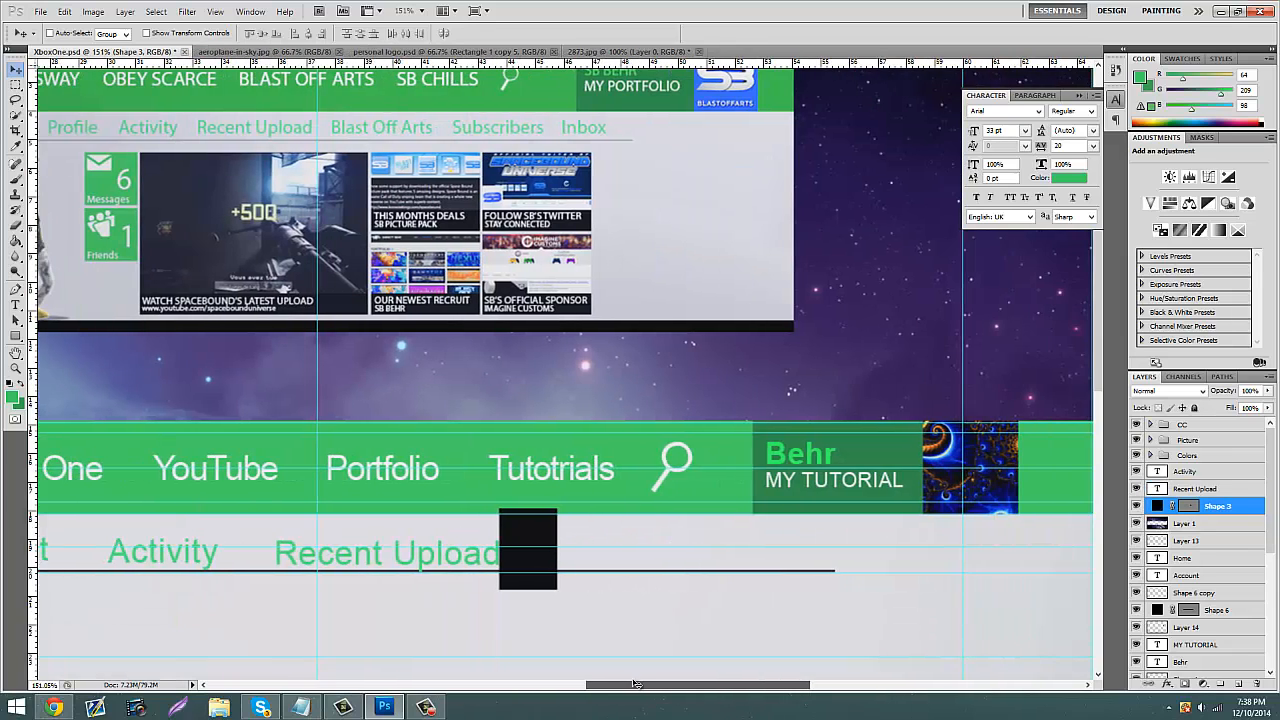
click(16, 304)
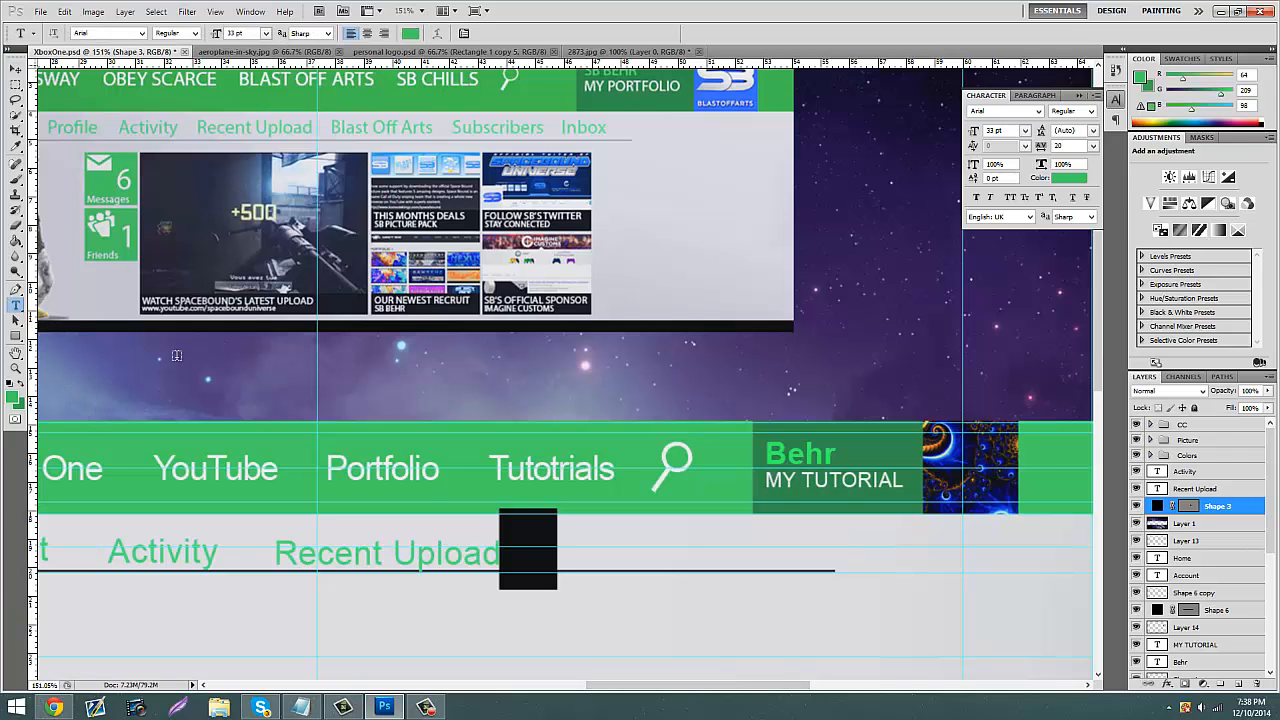
click(586, 557)
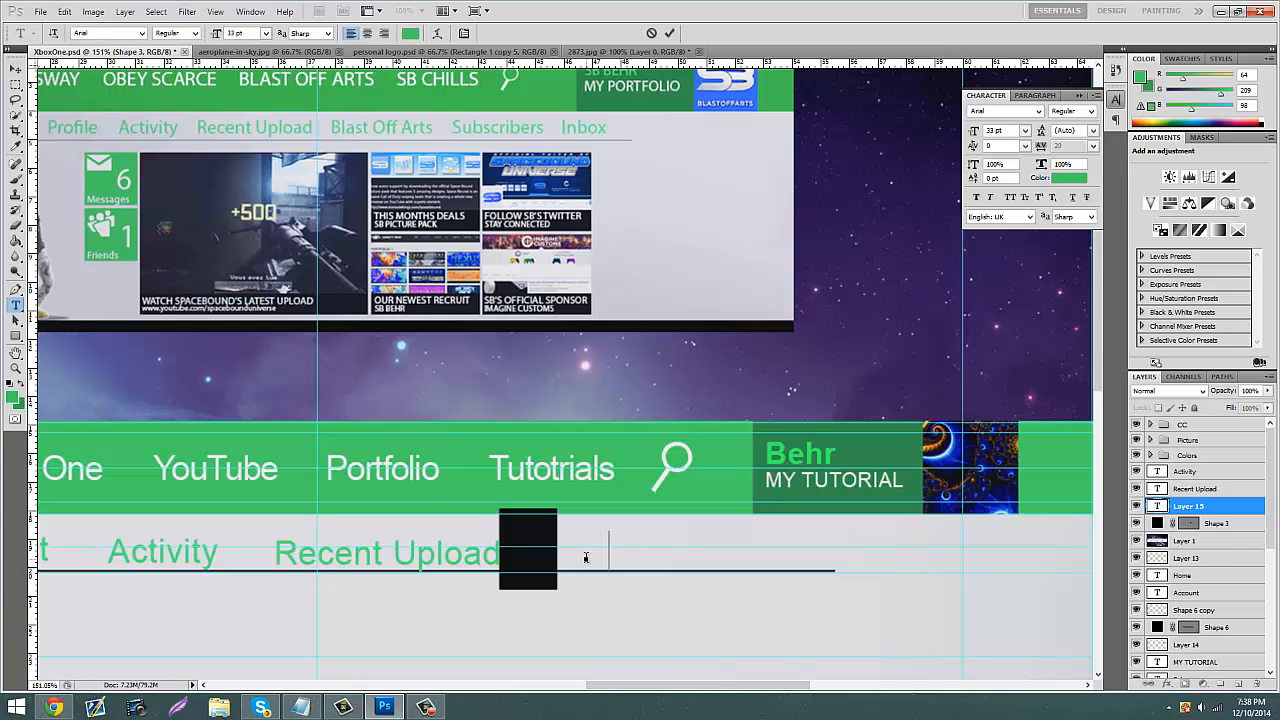
text(Subscribe)
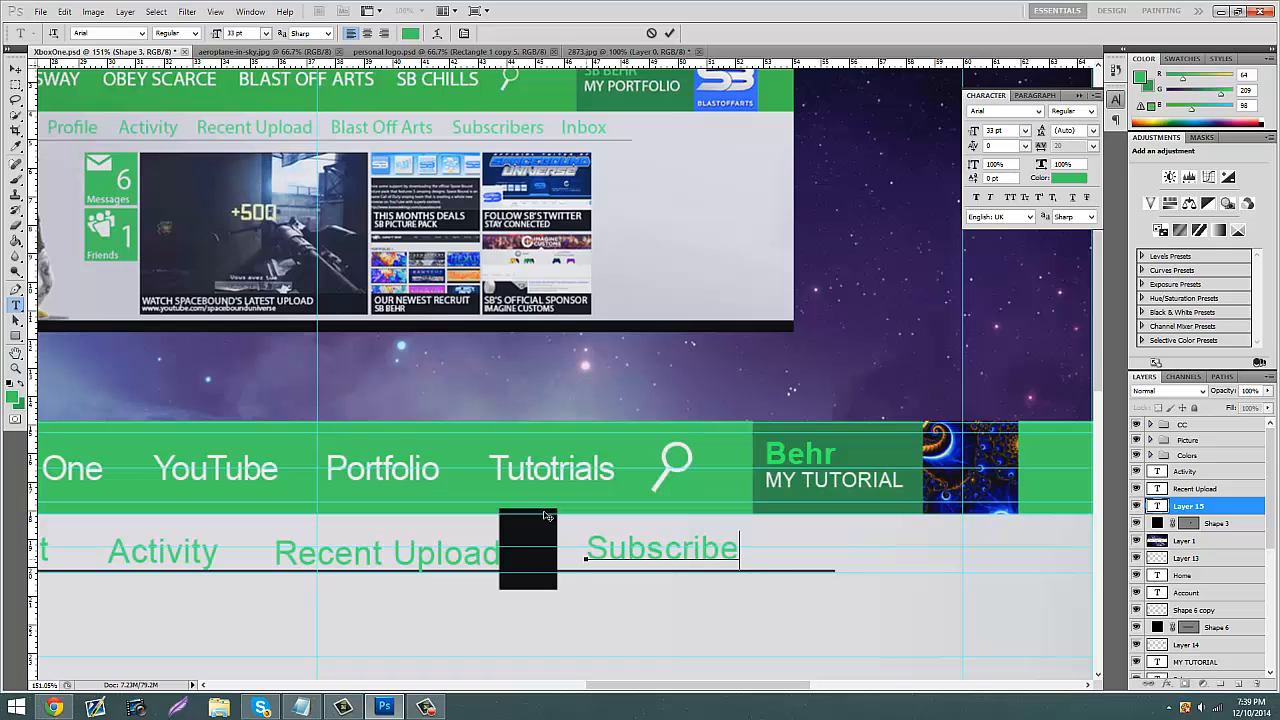
key(BackSpace)
key(BackSpace)
key(BackSpace)
key(BackSpace)
key(BackSpace)
key(BackSpace)
key(BackSpace)
key(BackSpace)
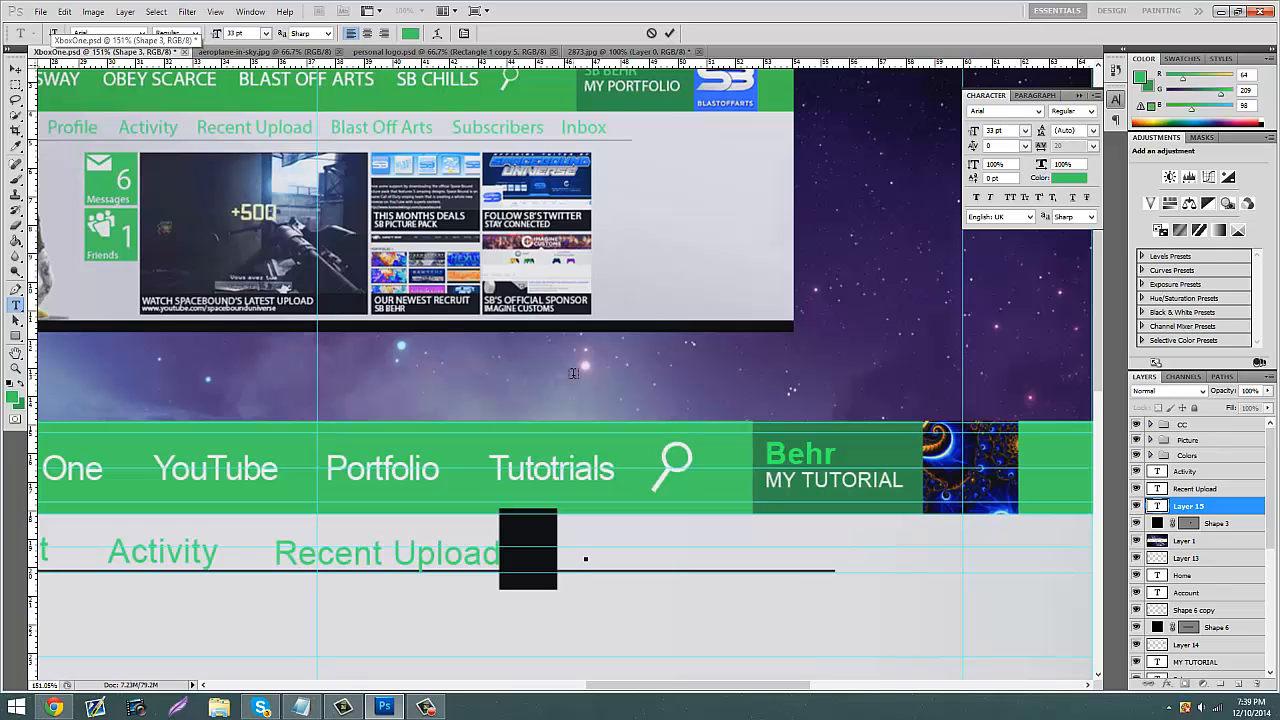
Step: Enter "Mellow" as the new label's text and place it against the spacer's far edge
text(Mellow)
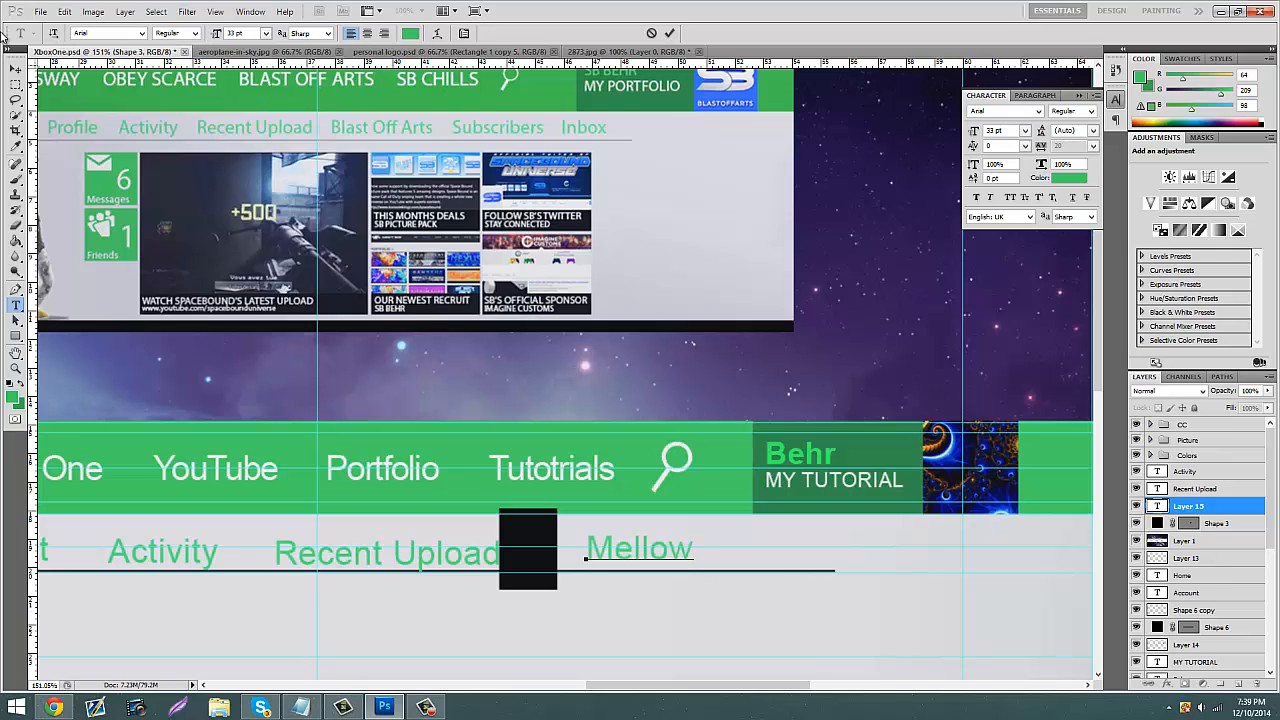
click(15, 68)
drag(660, 531, 633, 531)
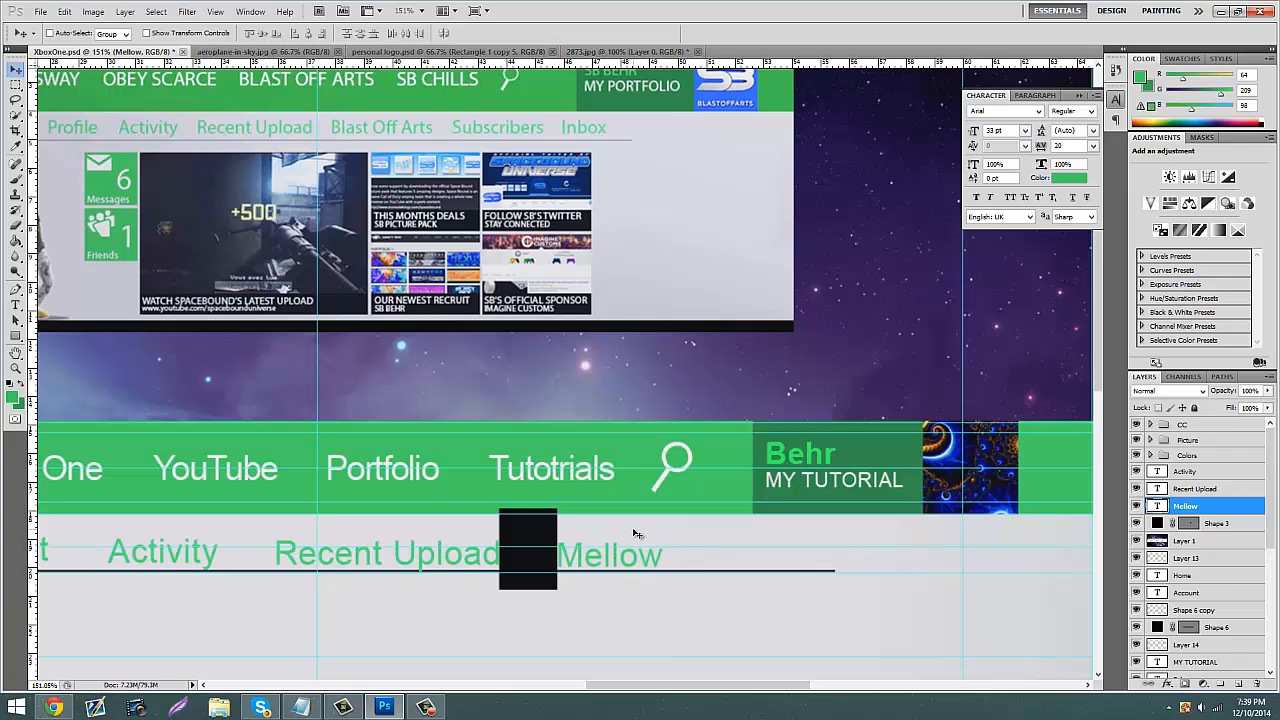
Step: Move the Shape 3 spacer to the end of Mellow and add a green "Inbox" label against its far edge
click(1232, 527)
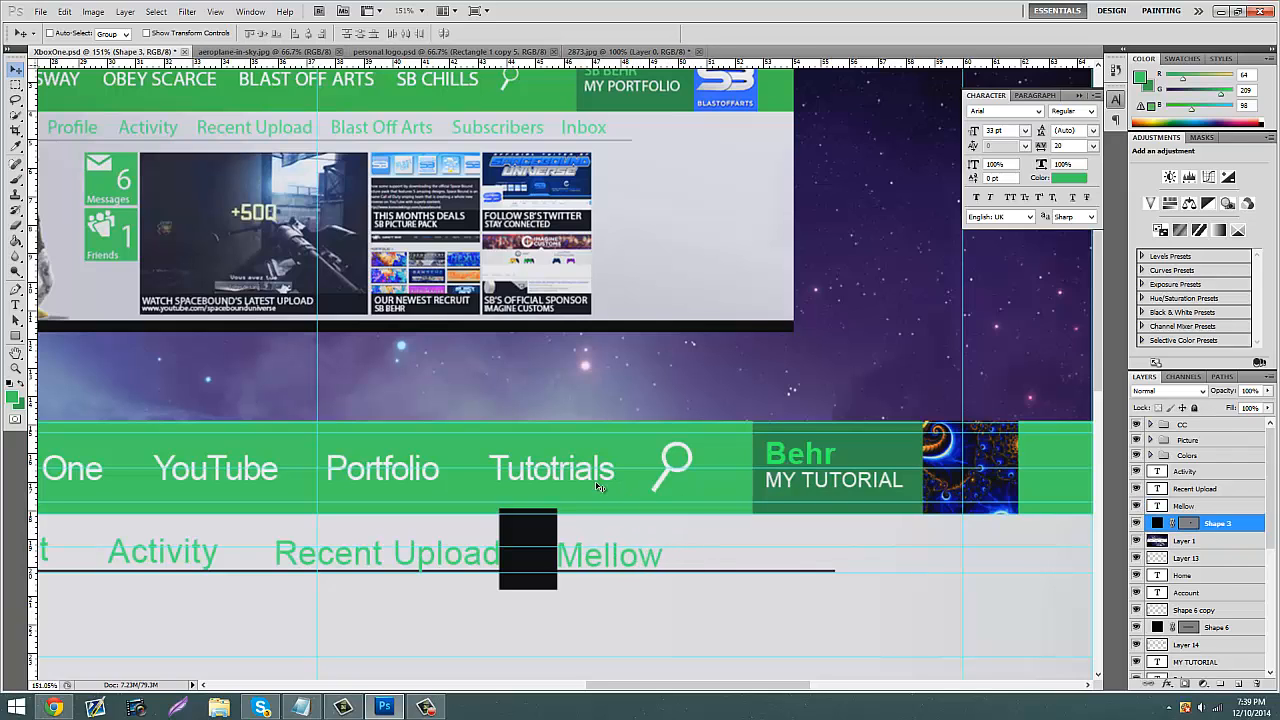
drag(590, 488, 745, 490)
click(15, 304)
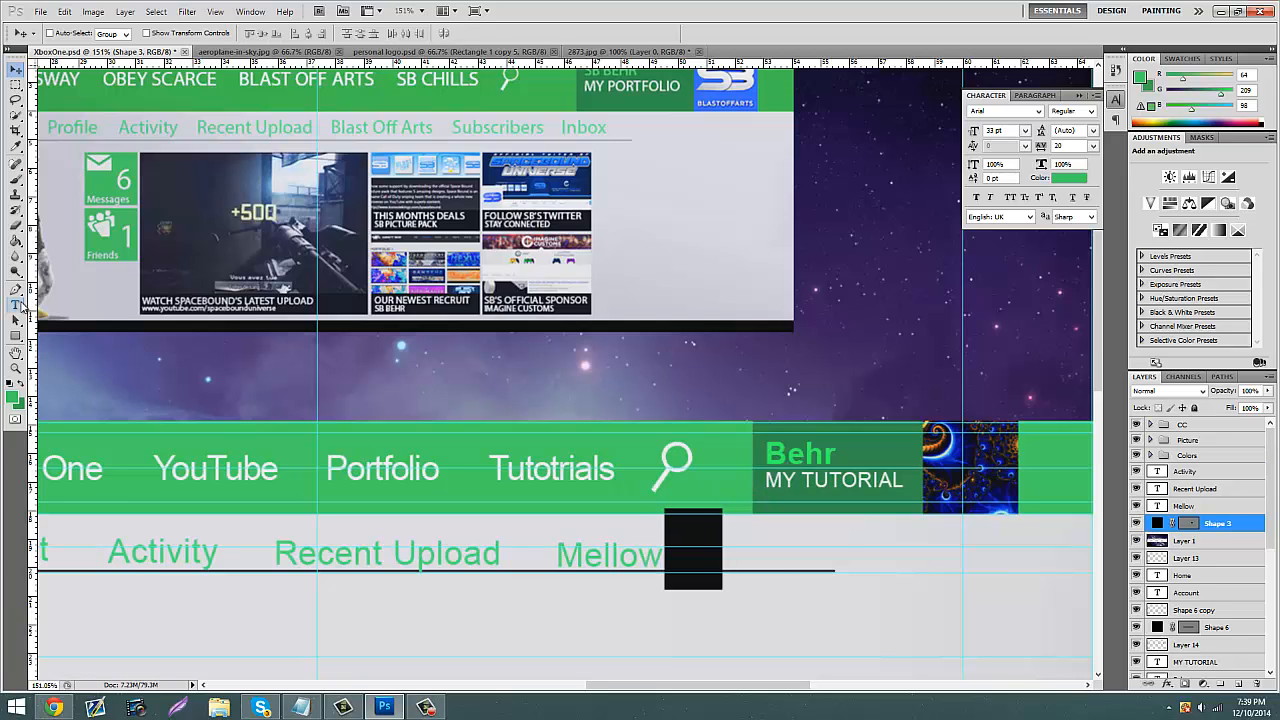
click(822, 530)
text(U)
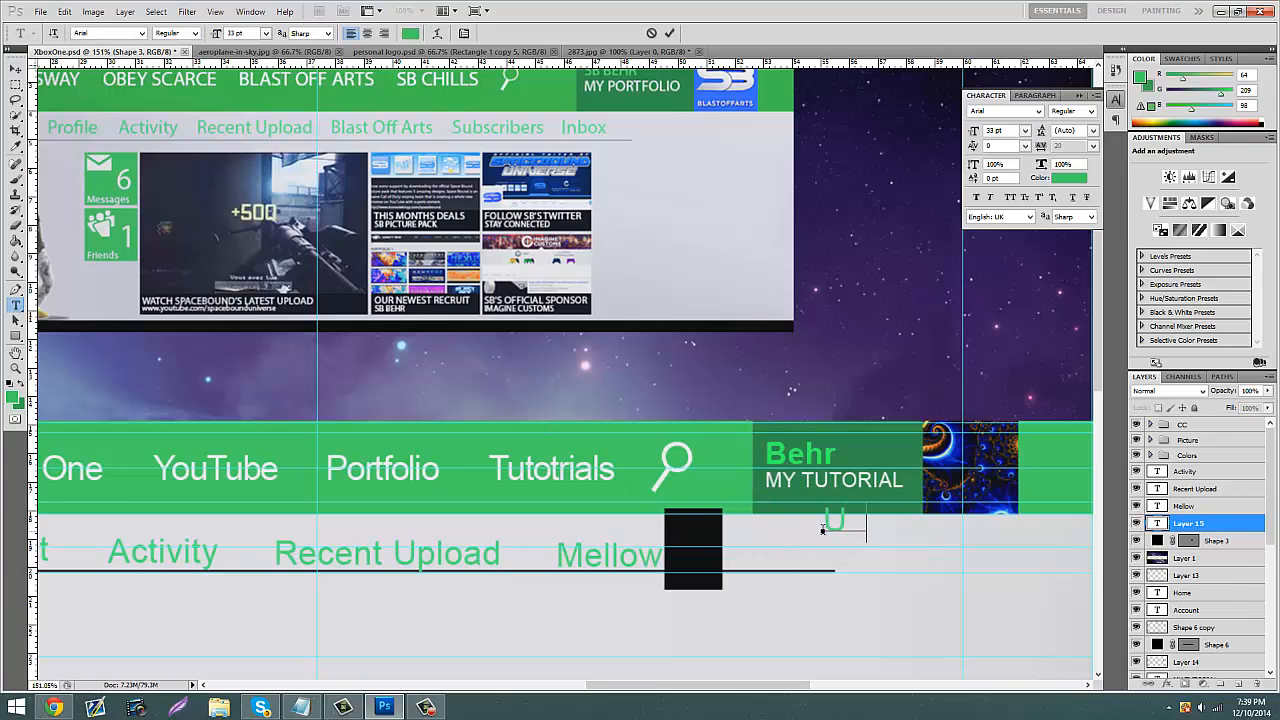
text(nbox)
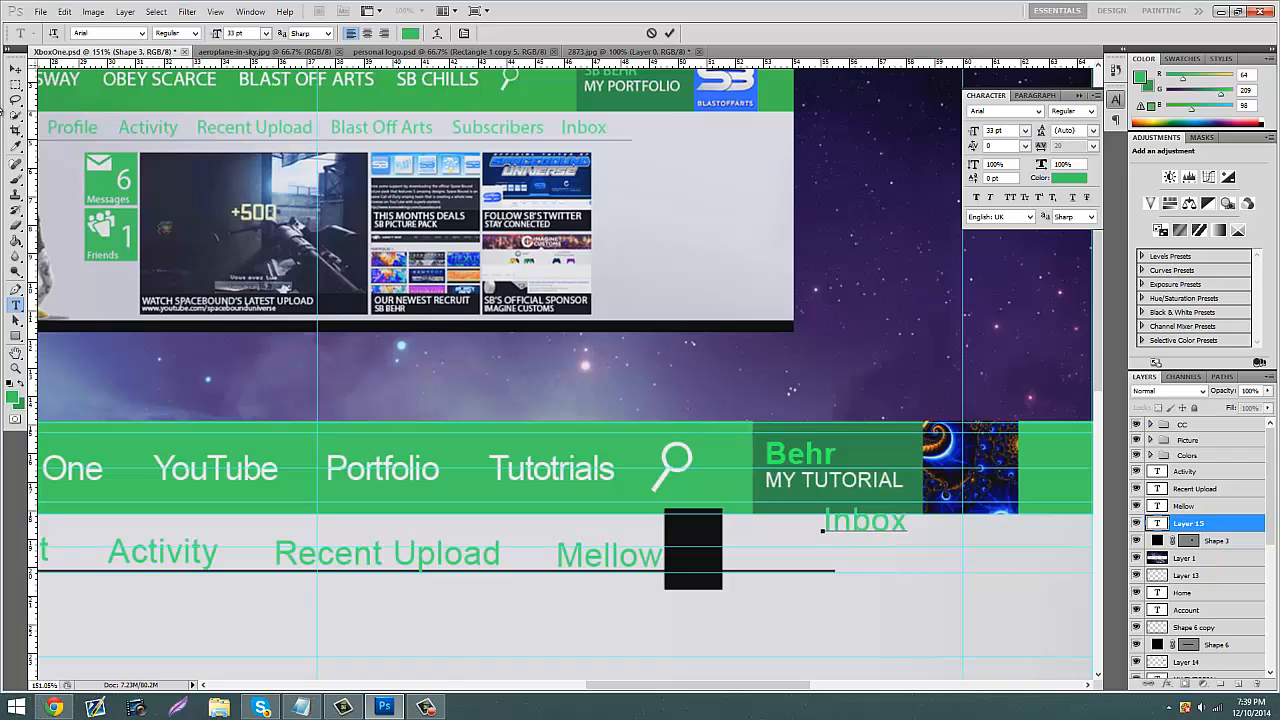
click(15, 68)
drag(889, 495, 785, 530)
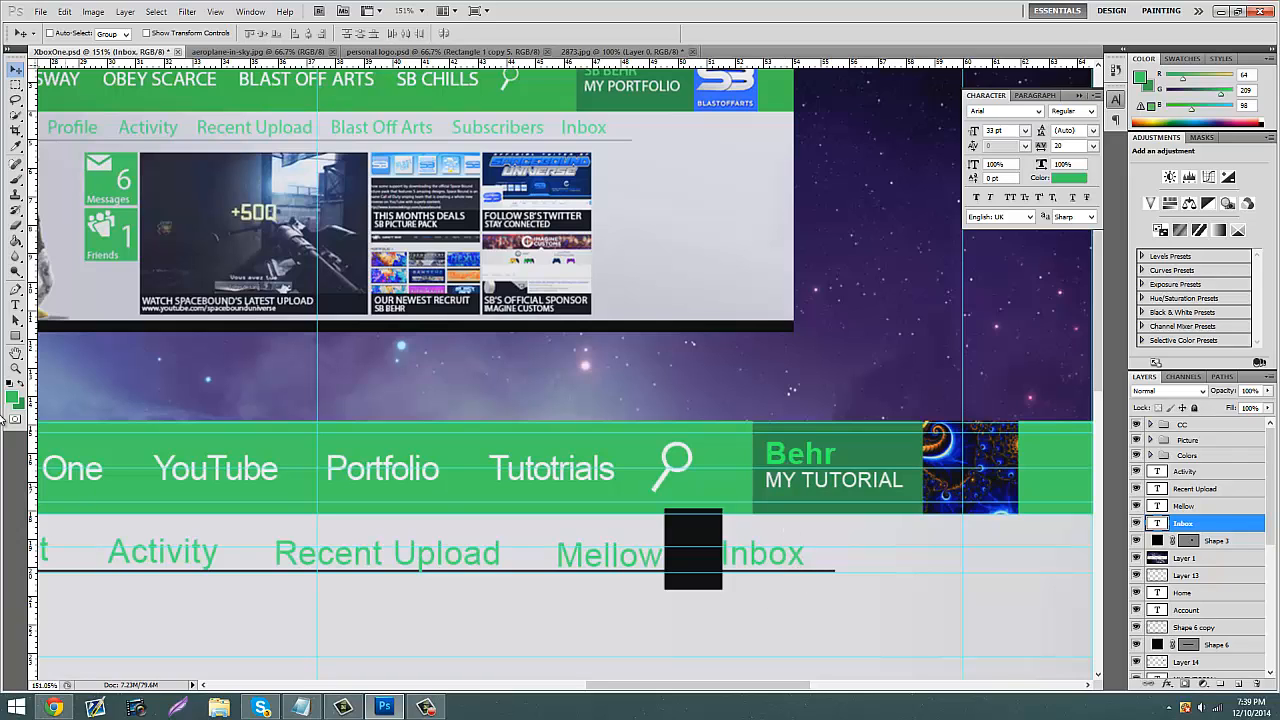
click(15, 305)
click(805, 559)
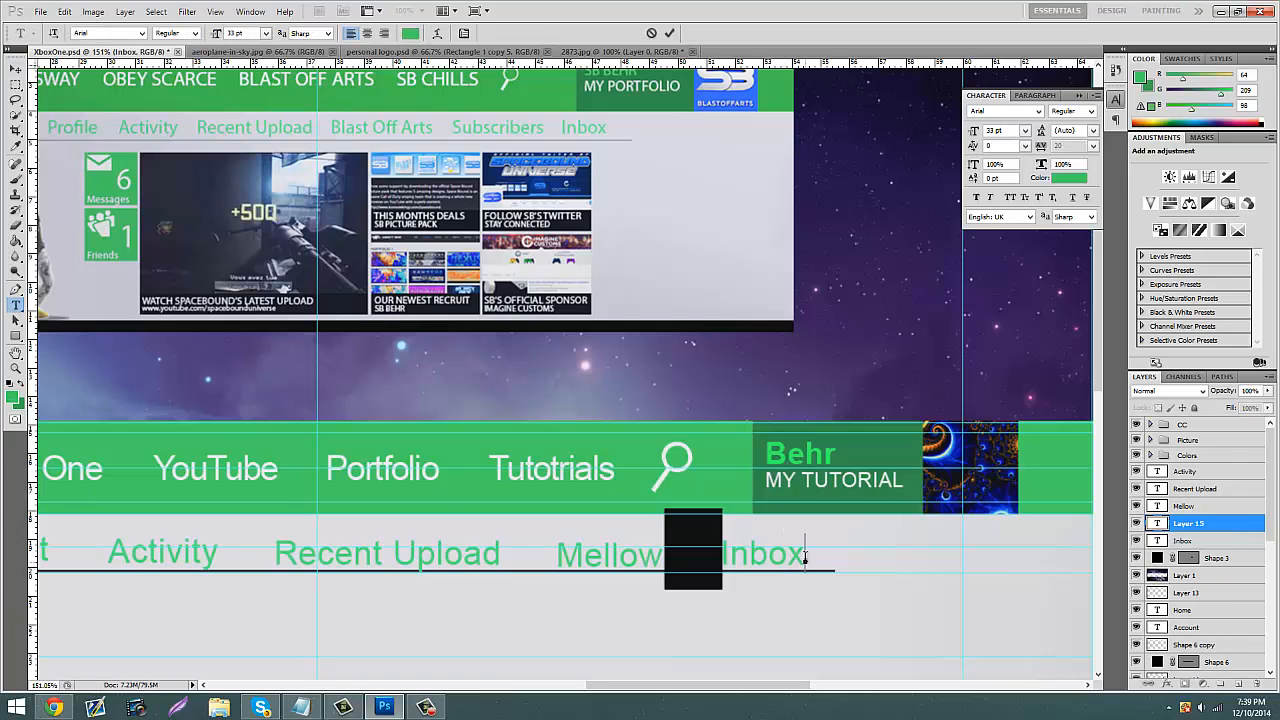
click(1213, 545)
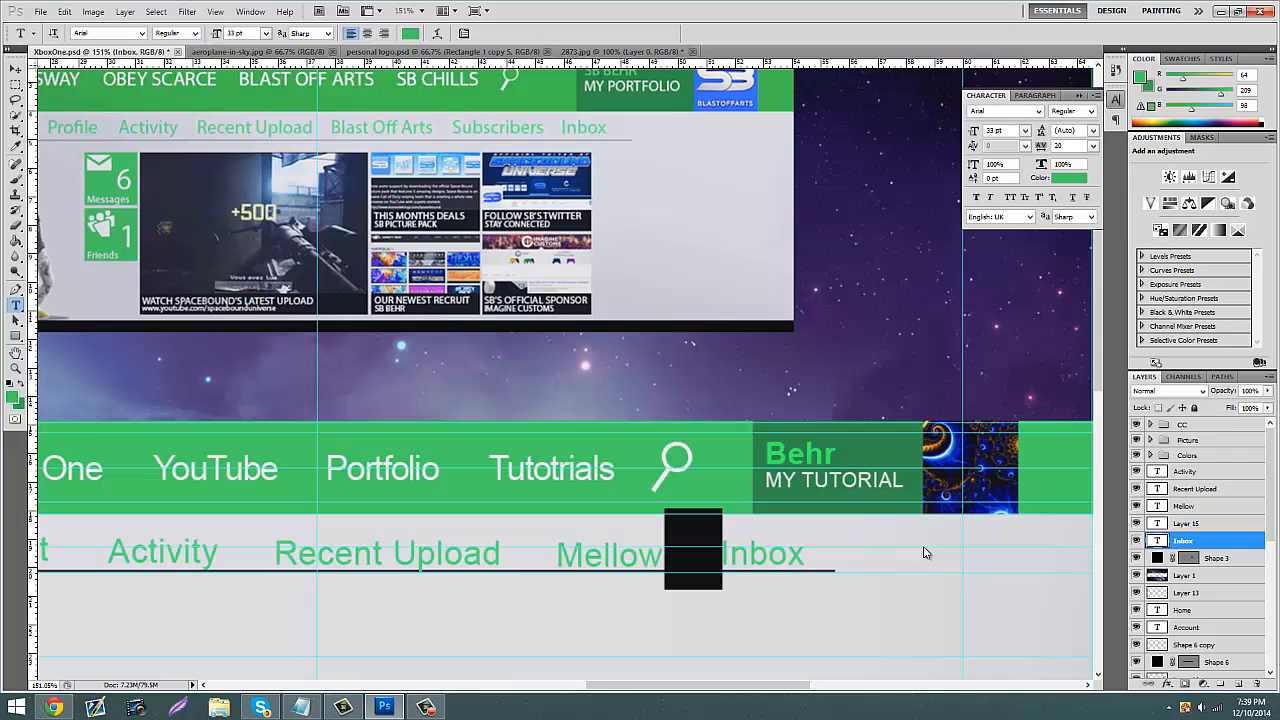
click(803, 552)
text((2))
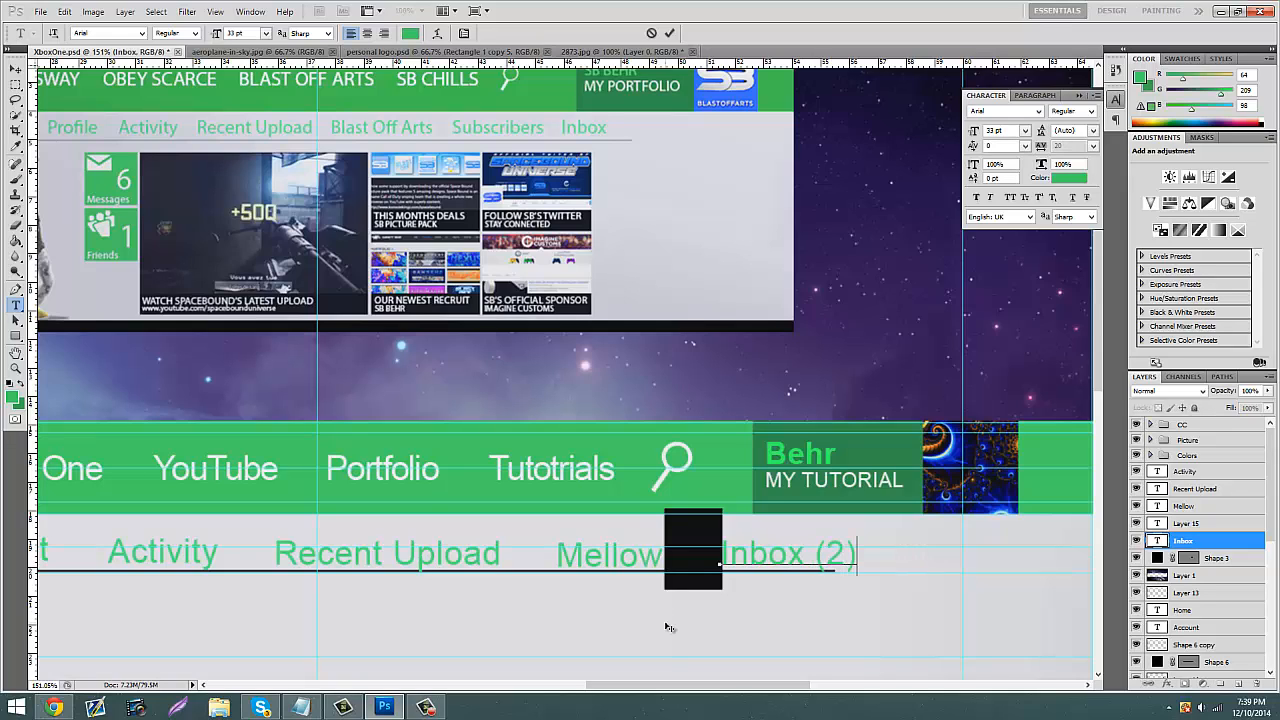
key(BackSpace)
key(BackSpace)
key(BackSpace)
key(BackSpace)
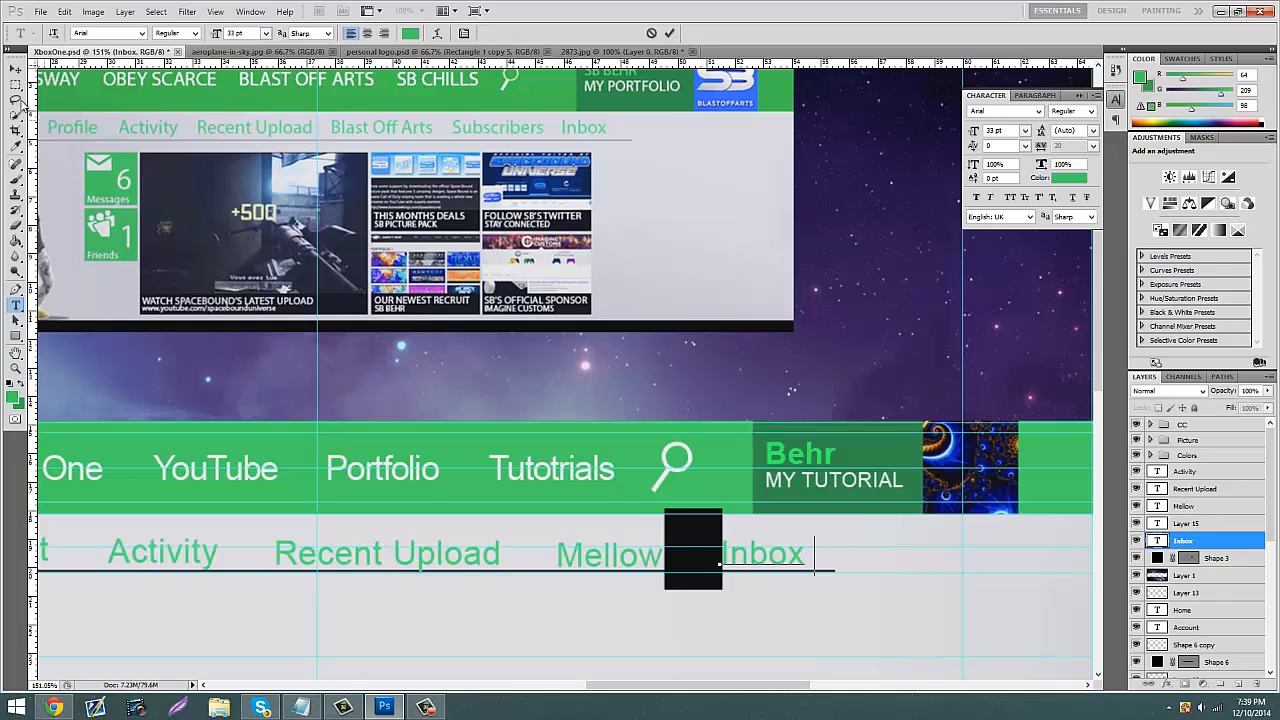
Step: Finish editing the Inbox label and hide the black Shape 3 spacer layer
click(14, 72)
click(1214, 562)
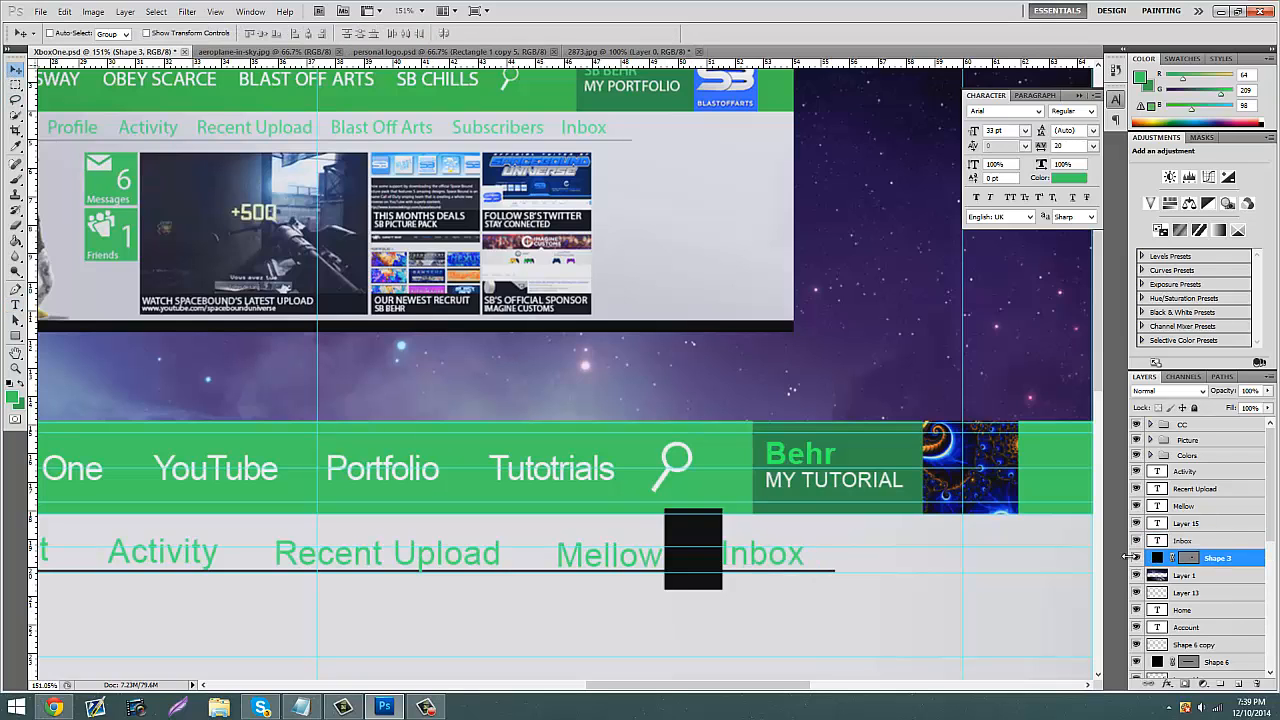
click(1136, 558)
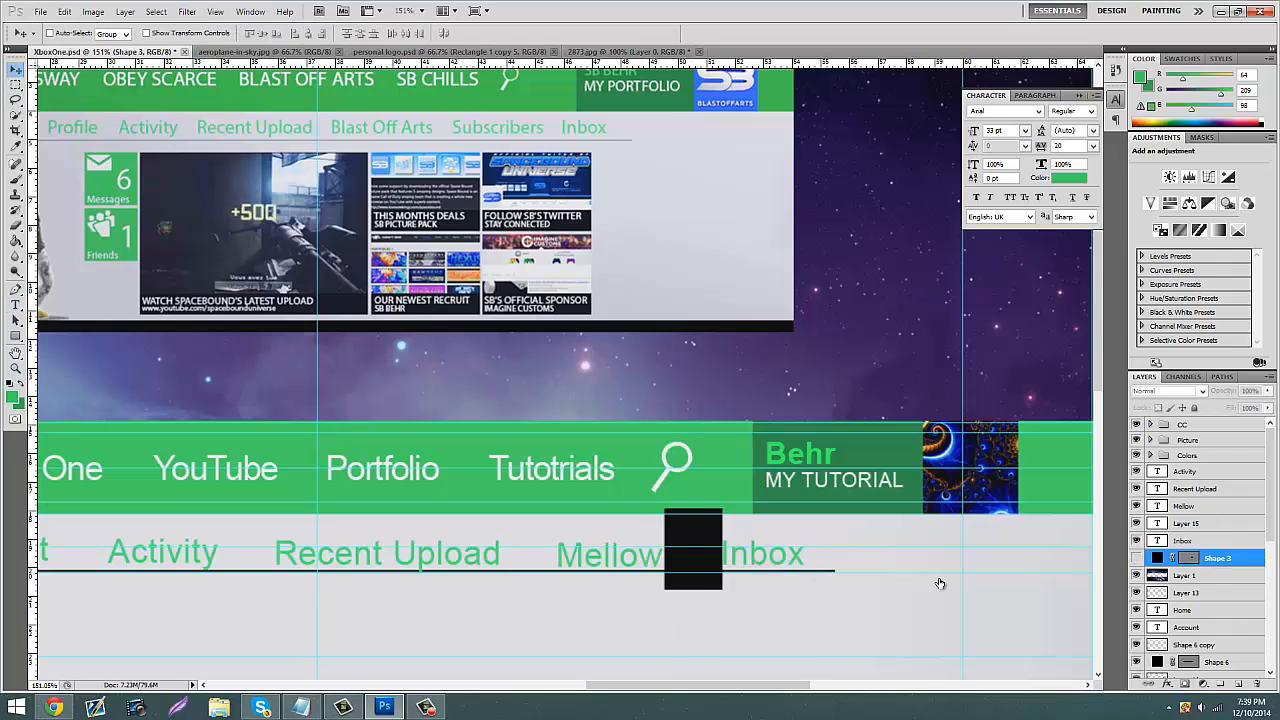
Step: Select the text layers from Activity through Inbox and move them directly below Shape 6 in the layer stack
click(16, 370)
drag(687, 484, 660, 451)
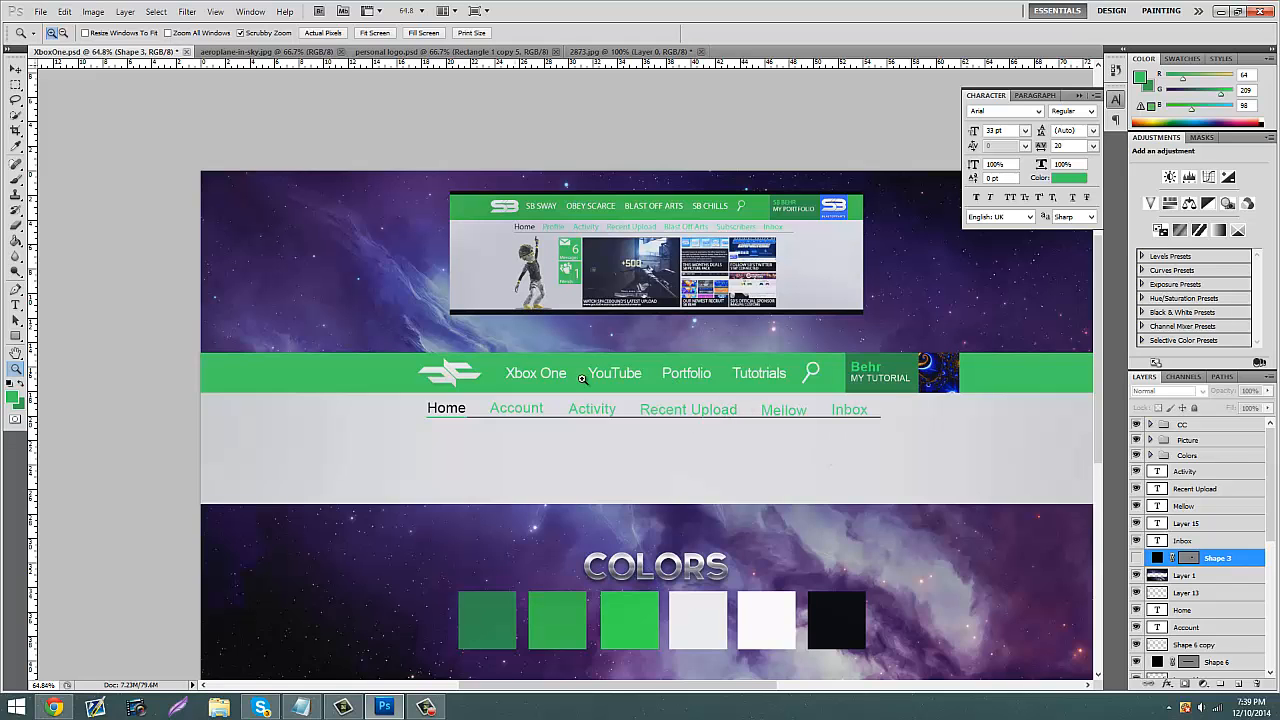
drag(695, 402, 707, 435)
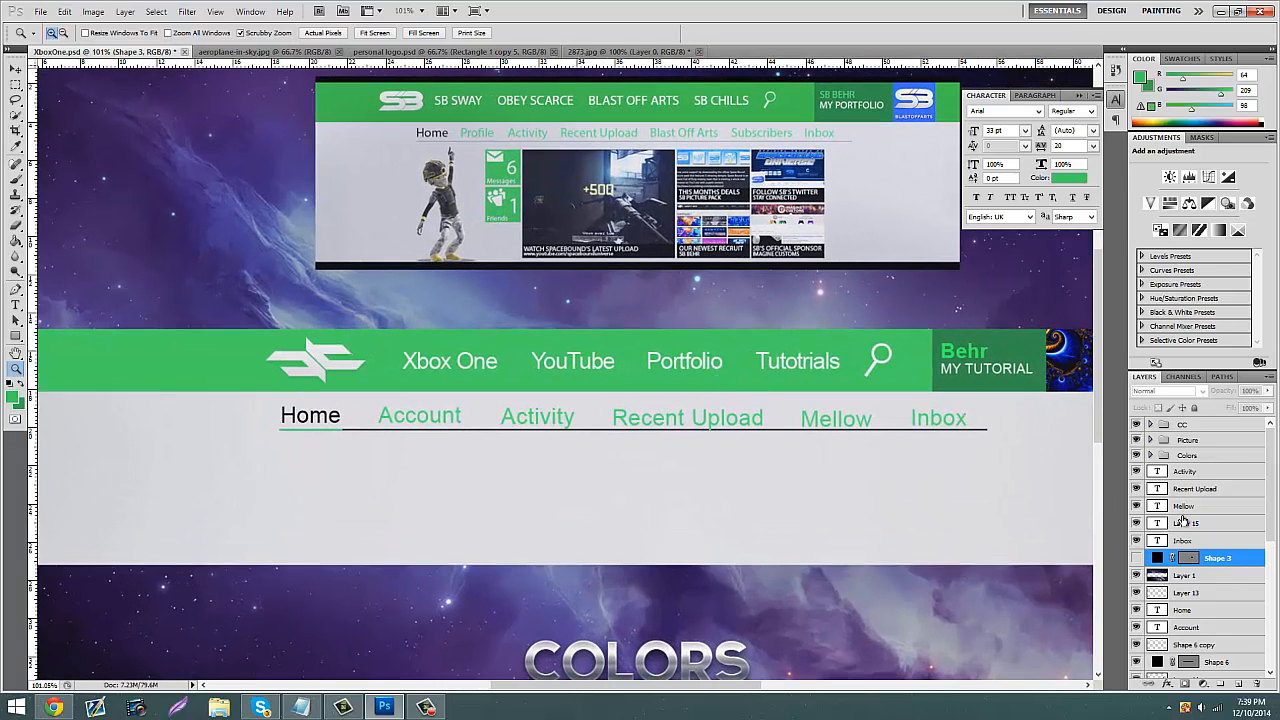
double_click(1186, 471)
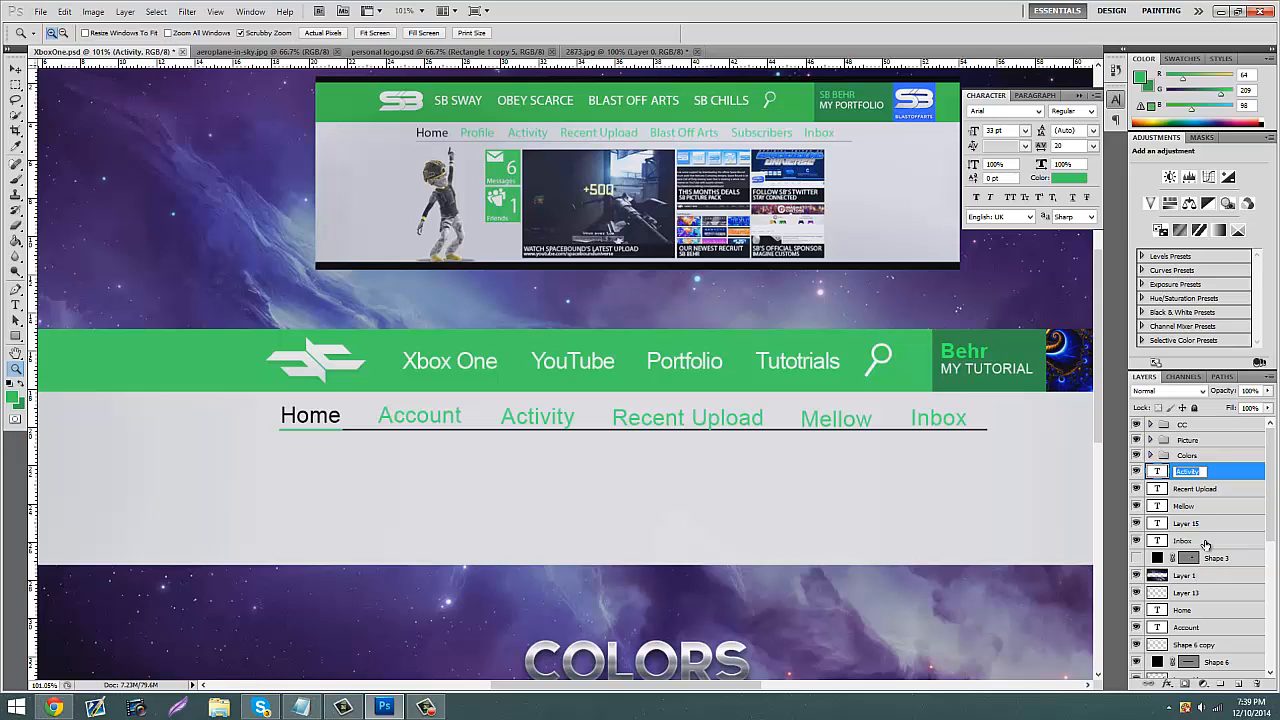
shift+click(1205, 543)
drag(1192, 511, 1190, 642)
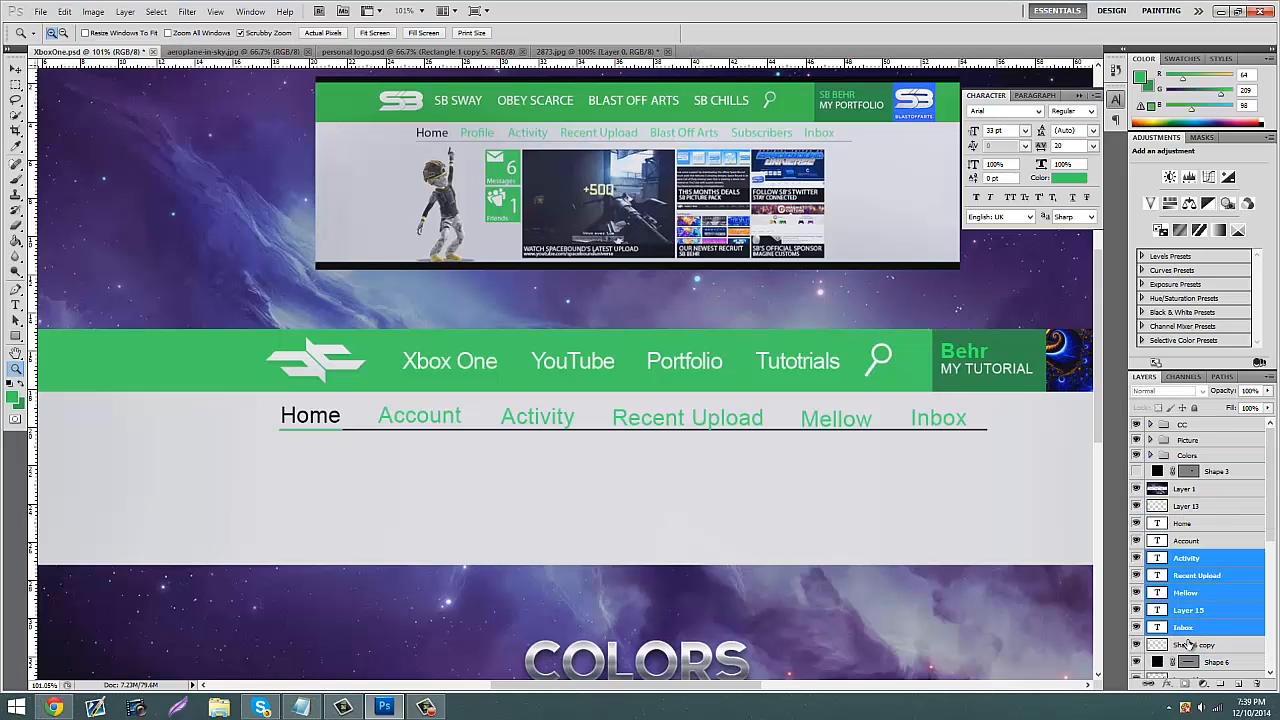
drag(1193, 588, 1193, 676)
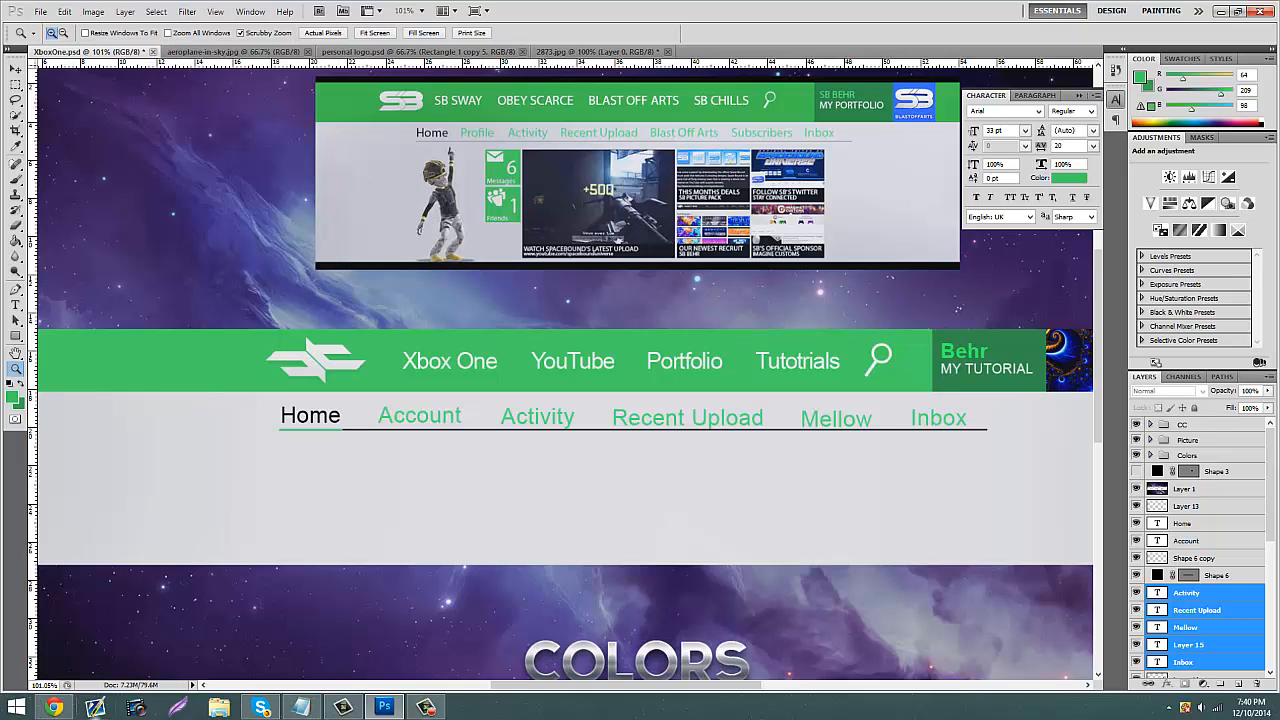
Step: Switch to Chrome and load google.com in place of the Xbox site
click(54, 707)
click(266, 28)
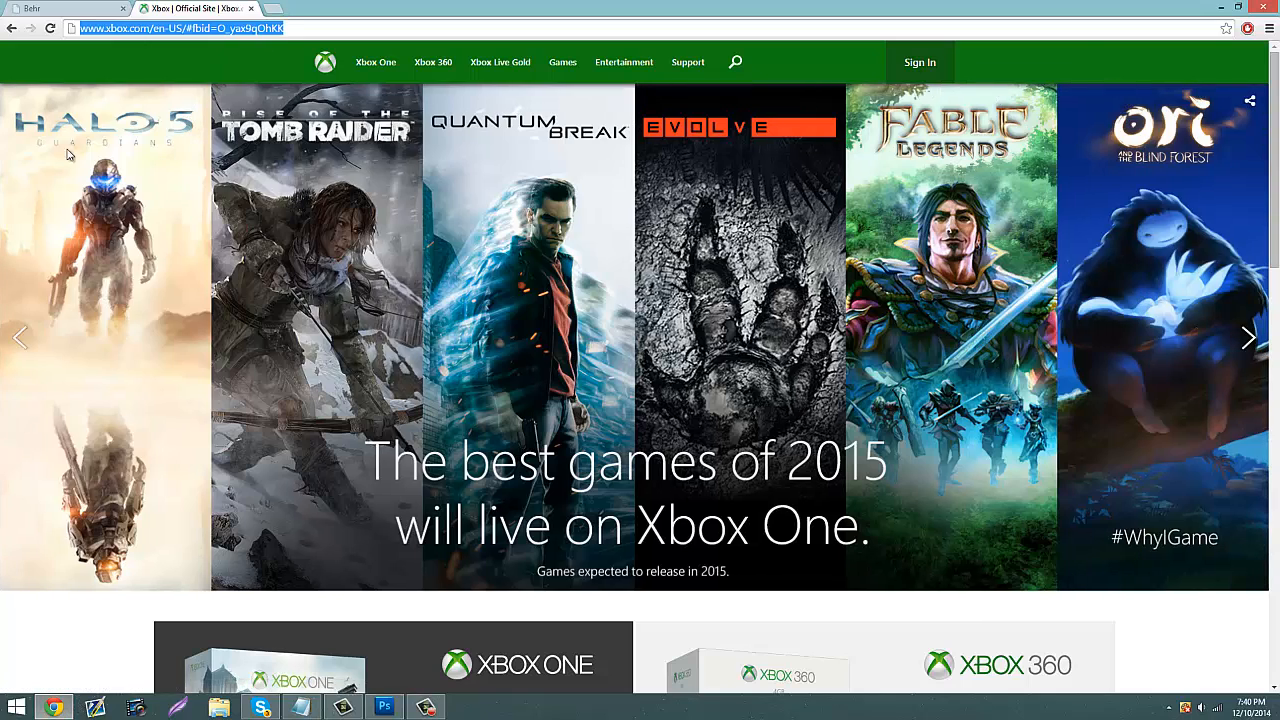
text(google.com)
key(Return)
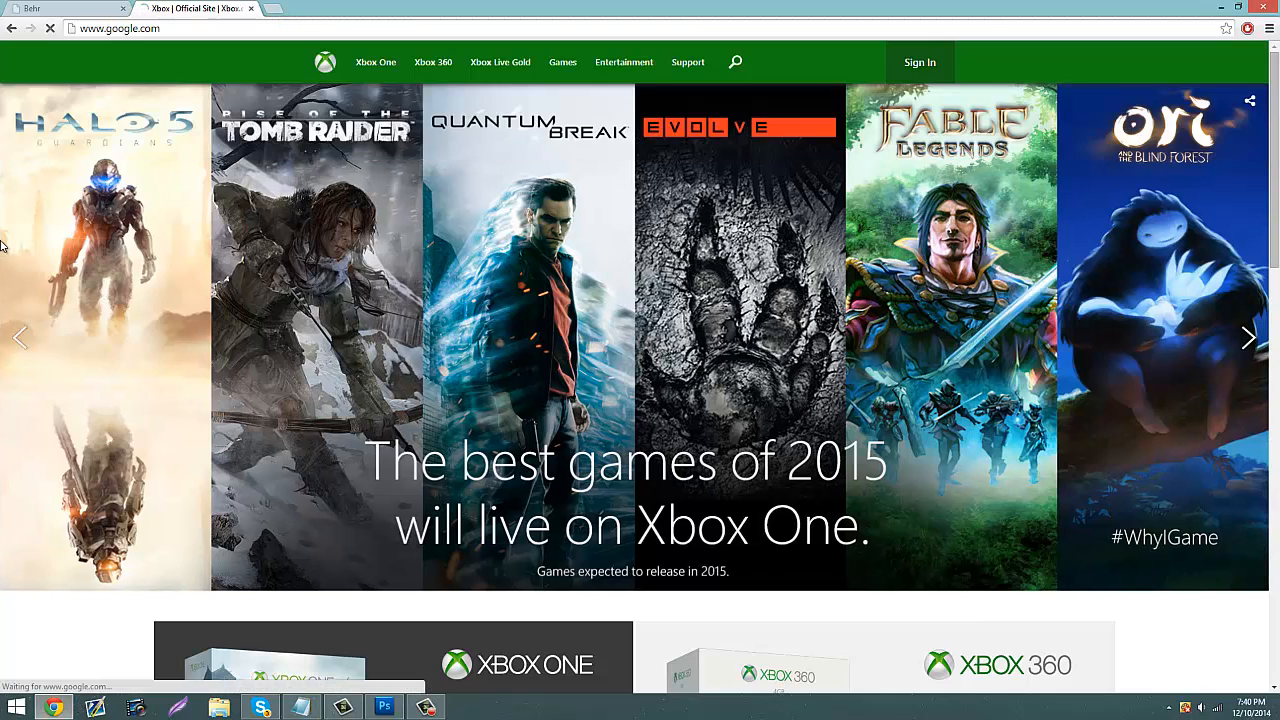
Step: Search Google for "Xbox Avatar render" and show the image results
text(Xbox )
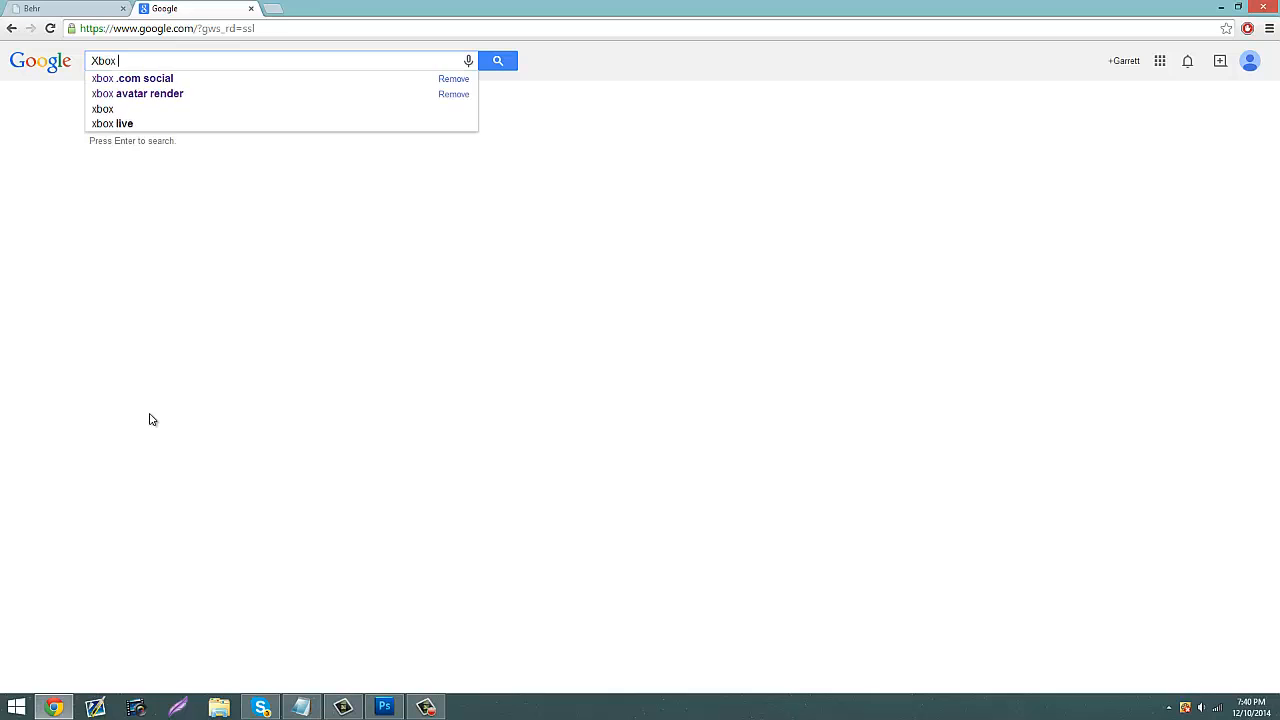
text(Live)
key(BackSpace)
key(BackSpace)
key(BackSpace)
key(BackSpace)
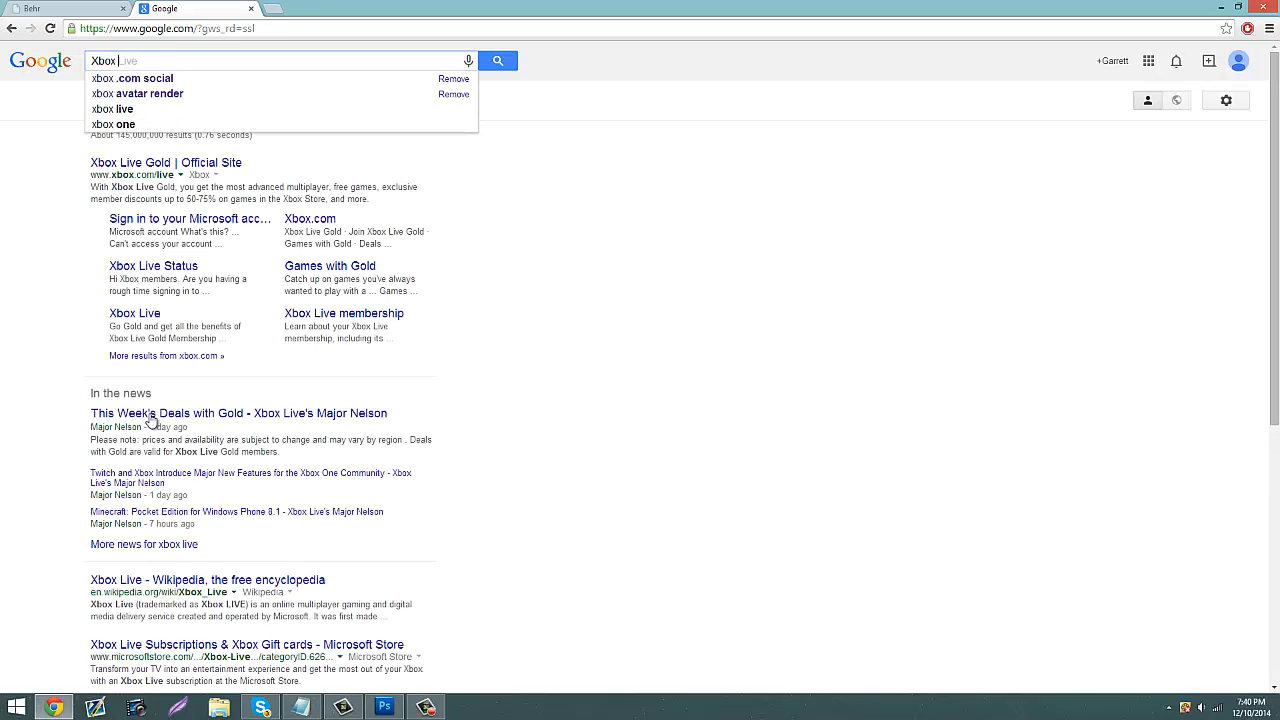
text(Avat)
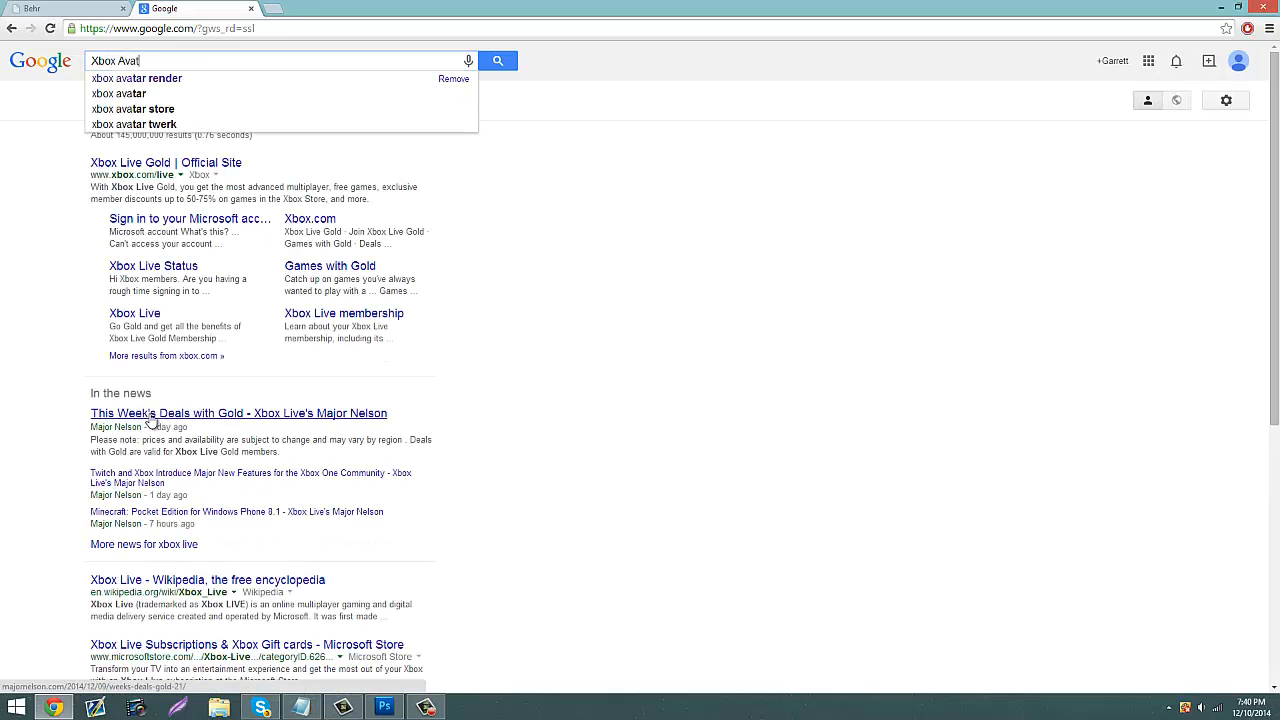
text(ar render)
key(Return)
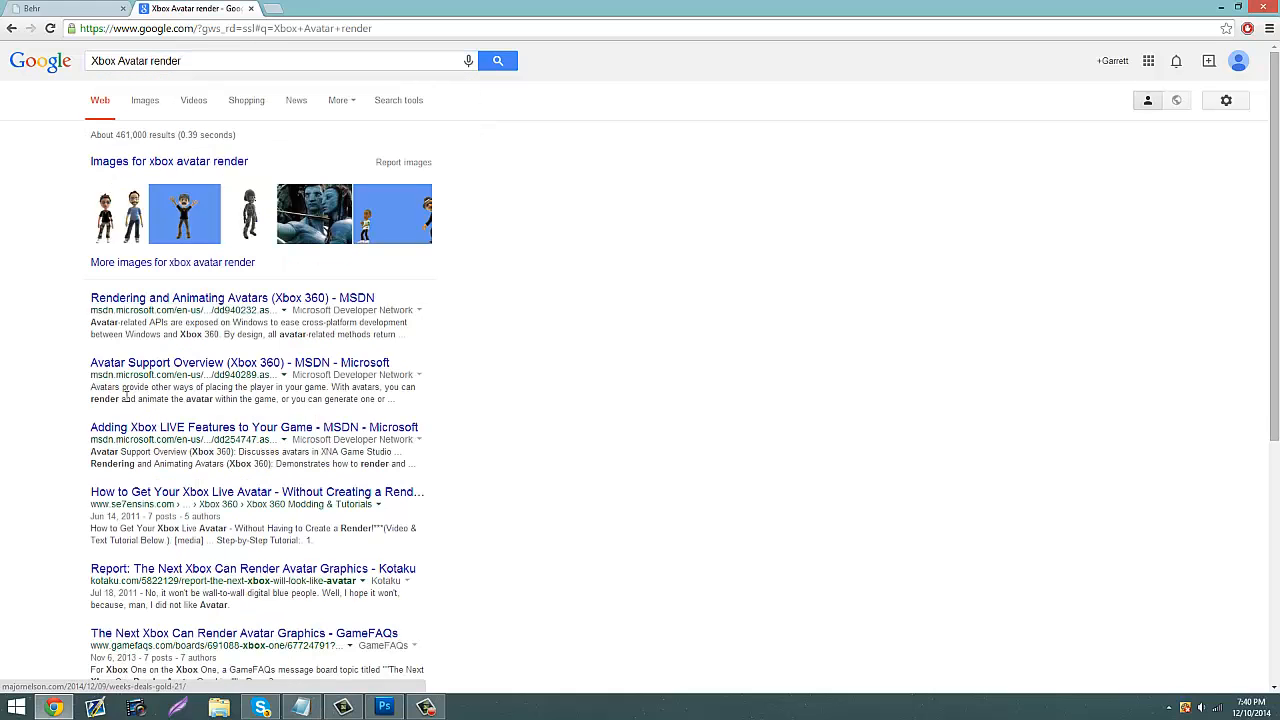
click(158, 107)
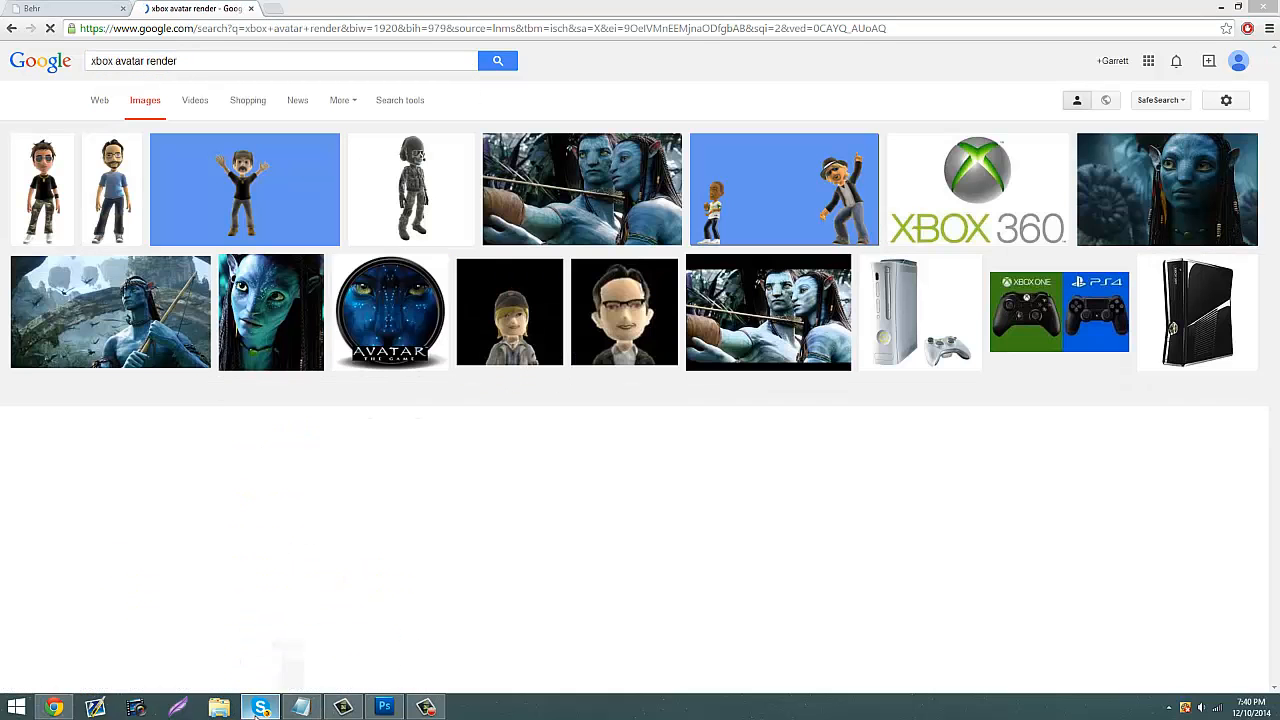
click(260, 712)
click(260, 712)
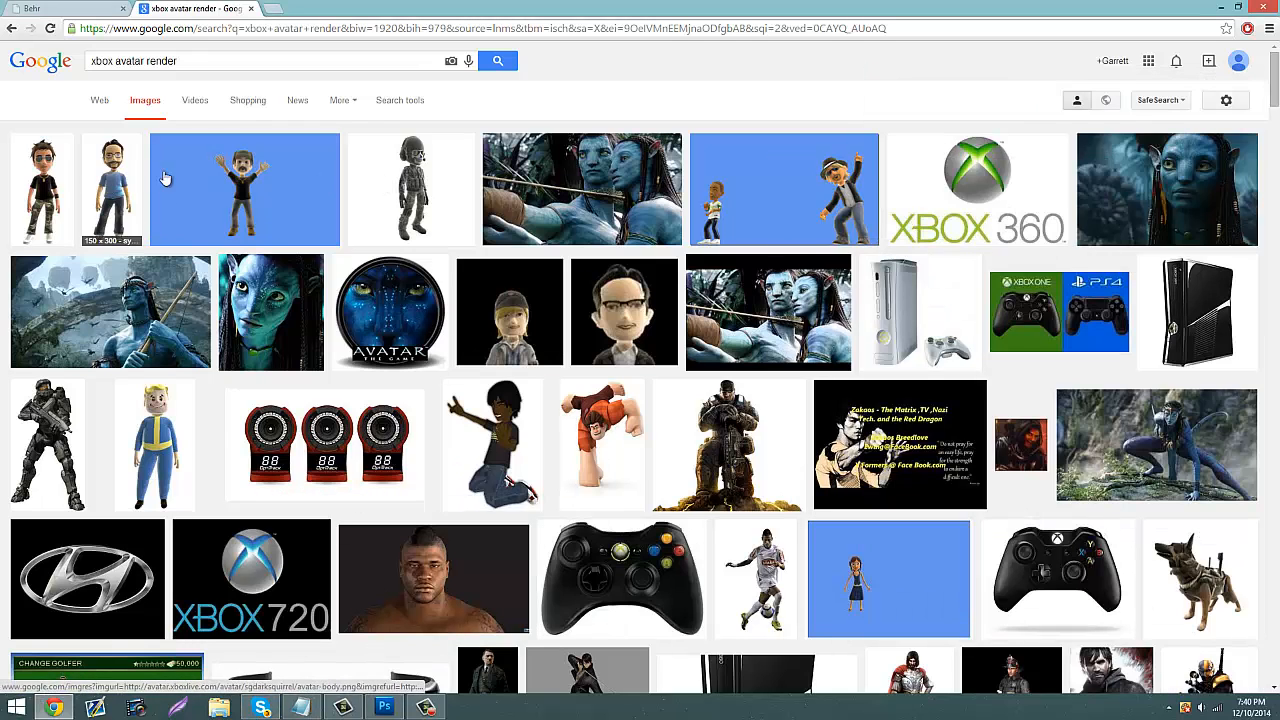
Step: Open the Lightning Returns Xbox avatar render at full size from the image results and save it to the Desktop as PNG "thumblg"
scroll(413, 196, down, 5)
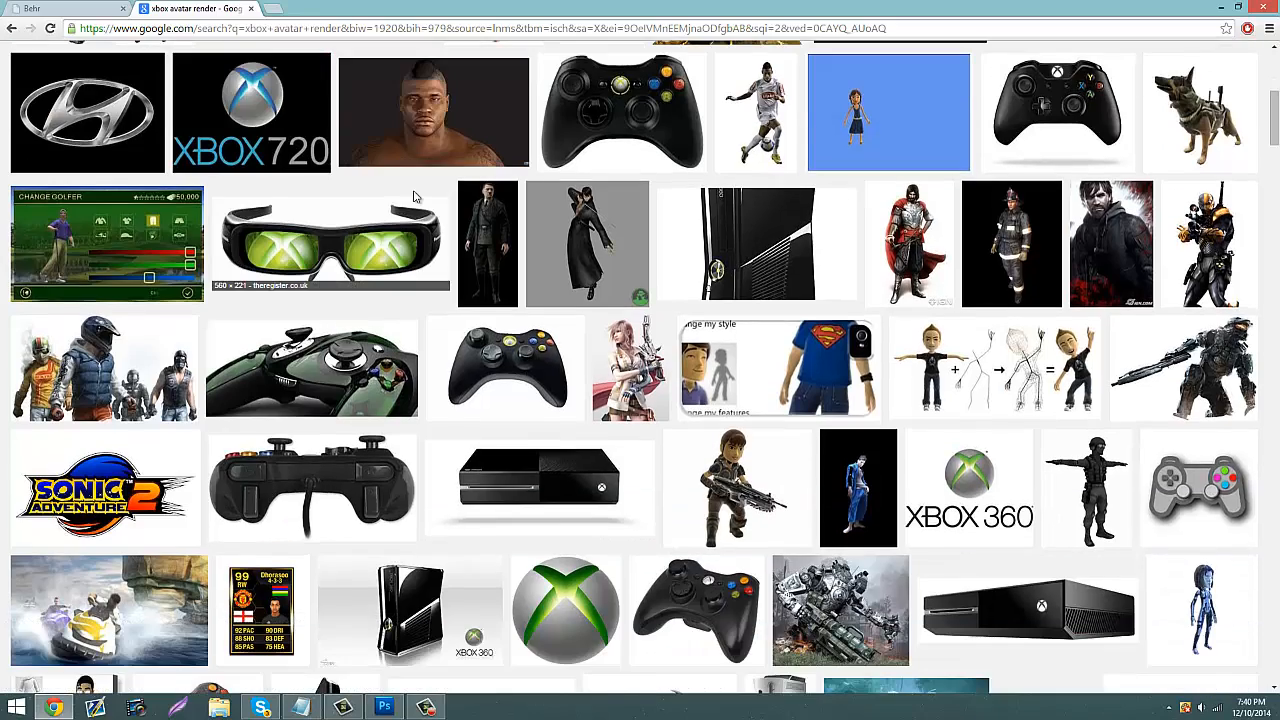
scroll(413, 196, down, 4)
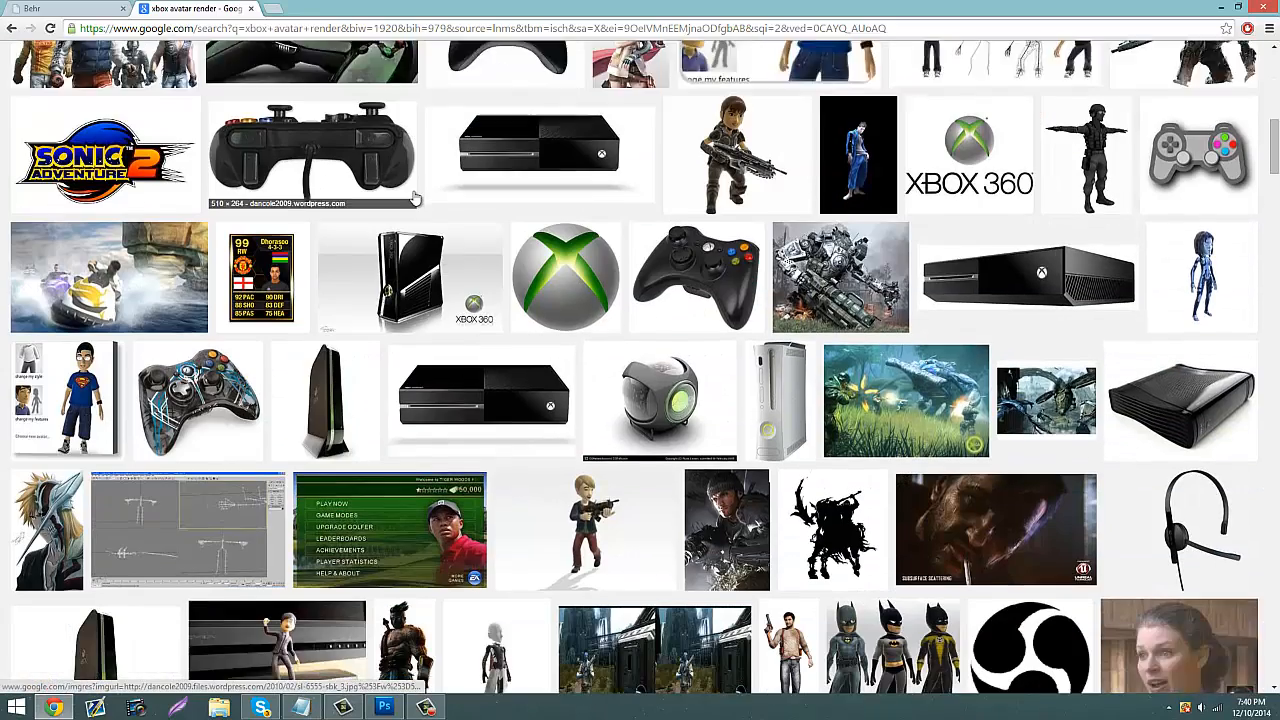
scroll(413, 196, down, 1)
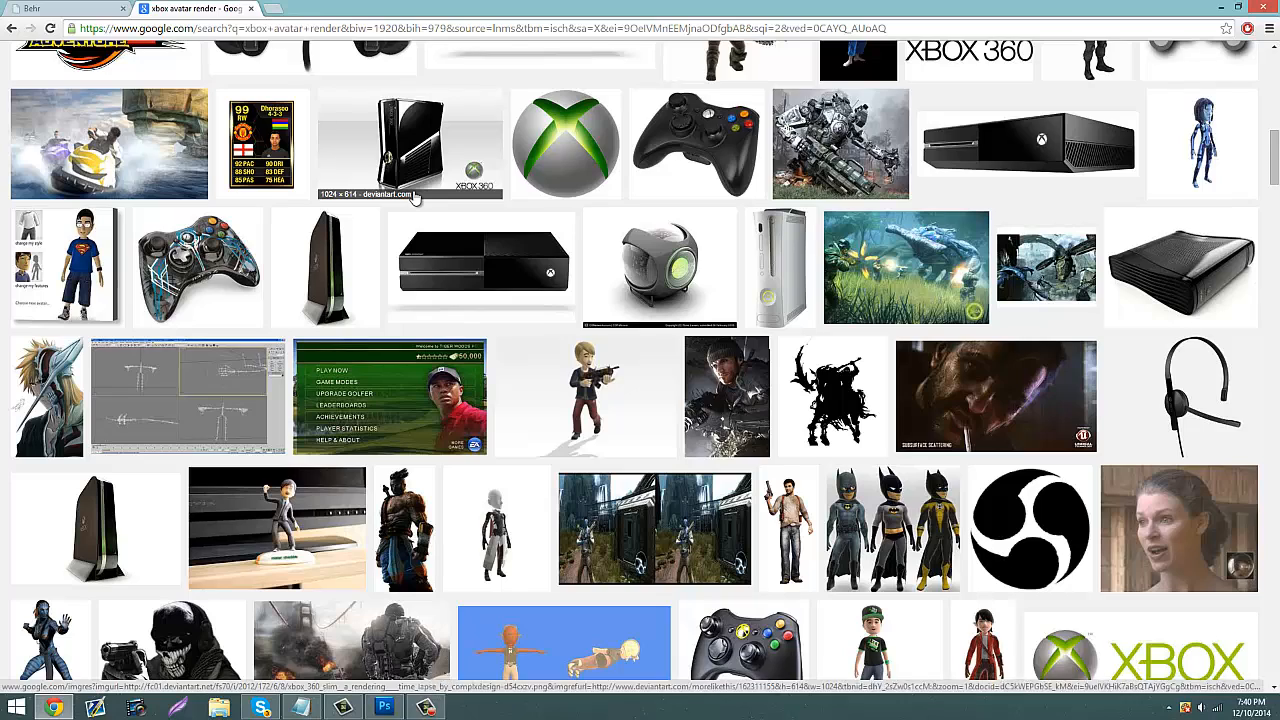
scroll(413, 196, down, 2)
scroll(413, 196, down, 1)
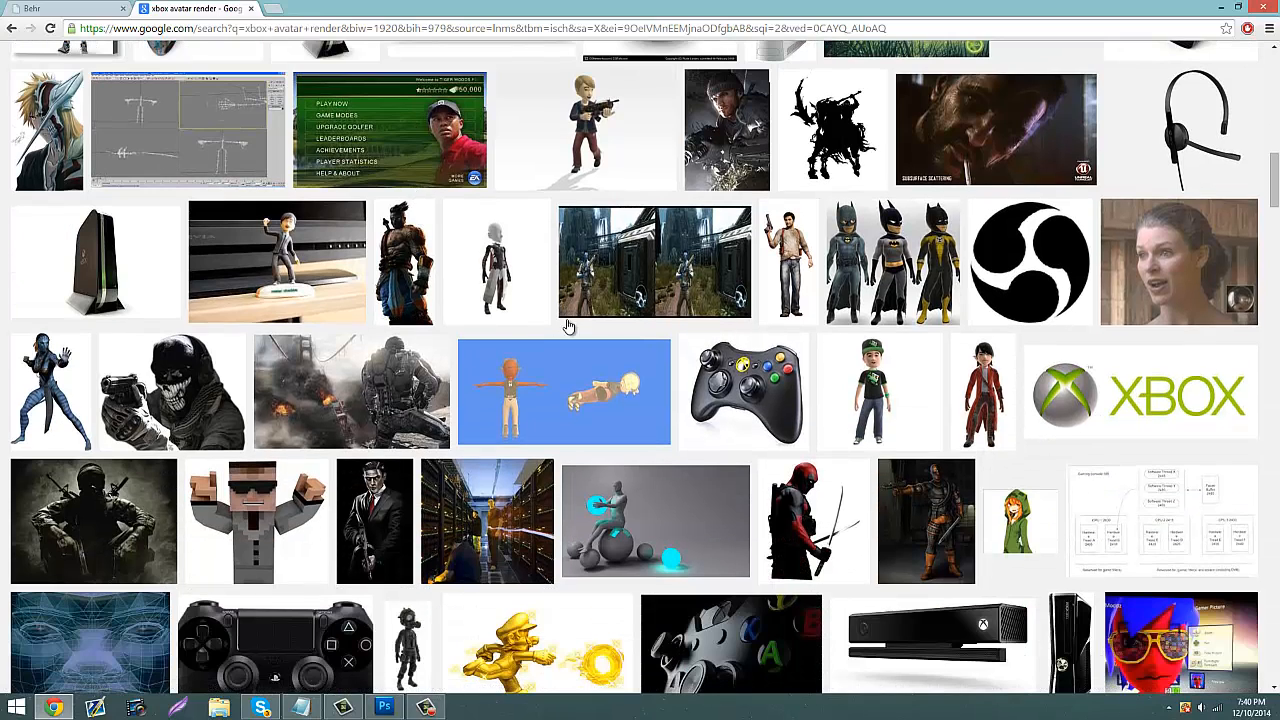
click(524, 295)
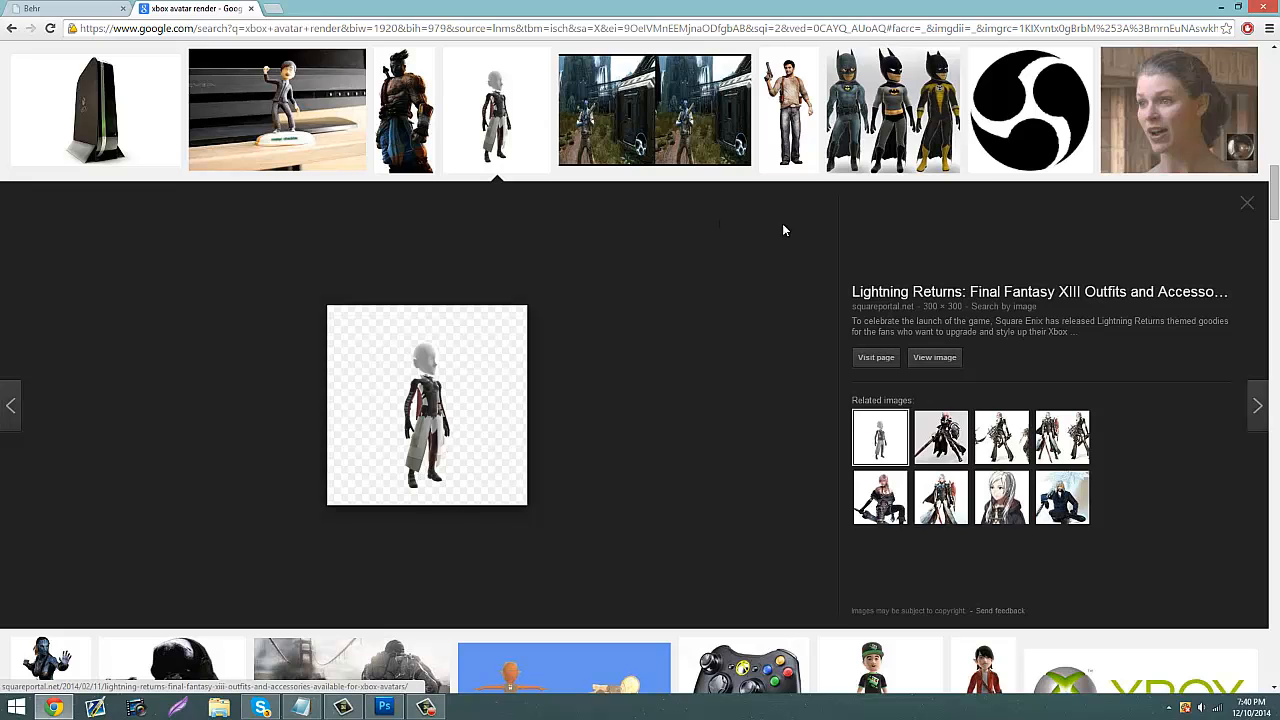
click(954, 361)
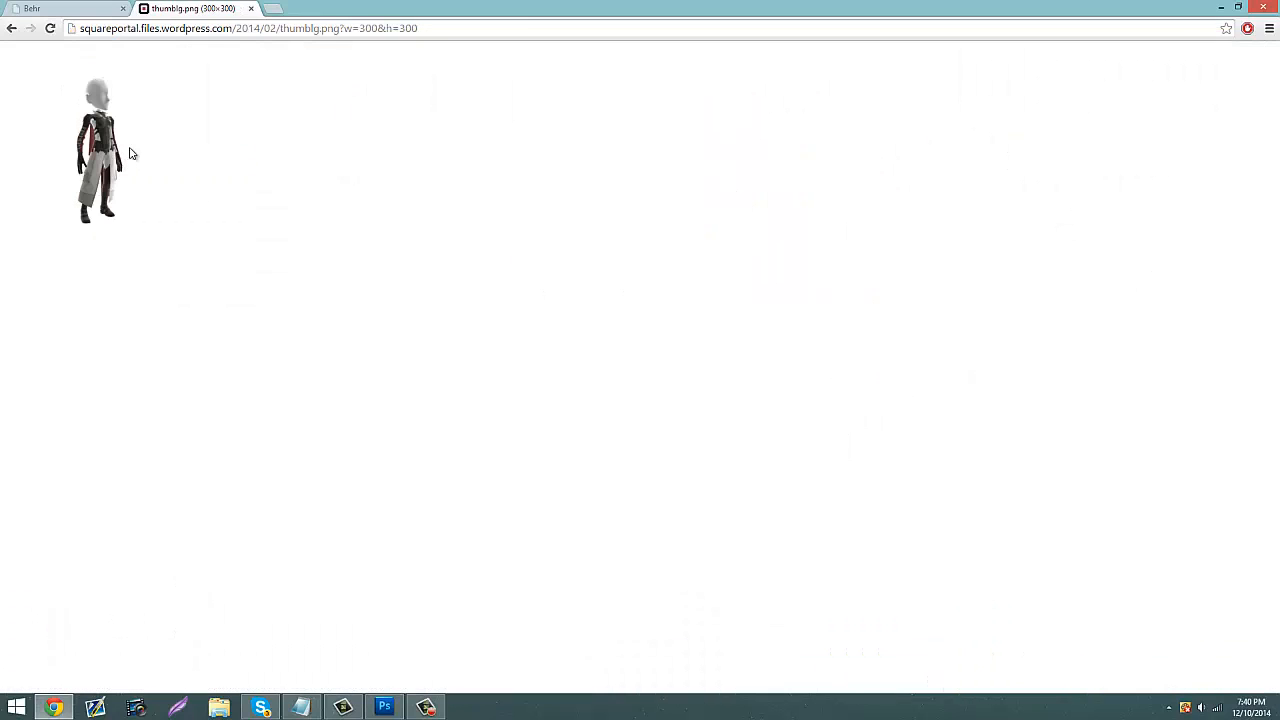
key(ctrl+s)
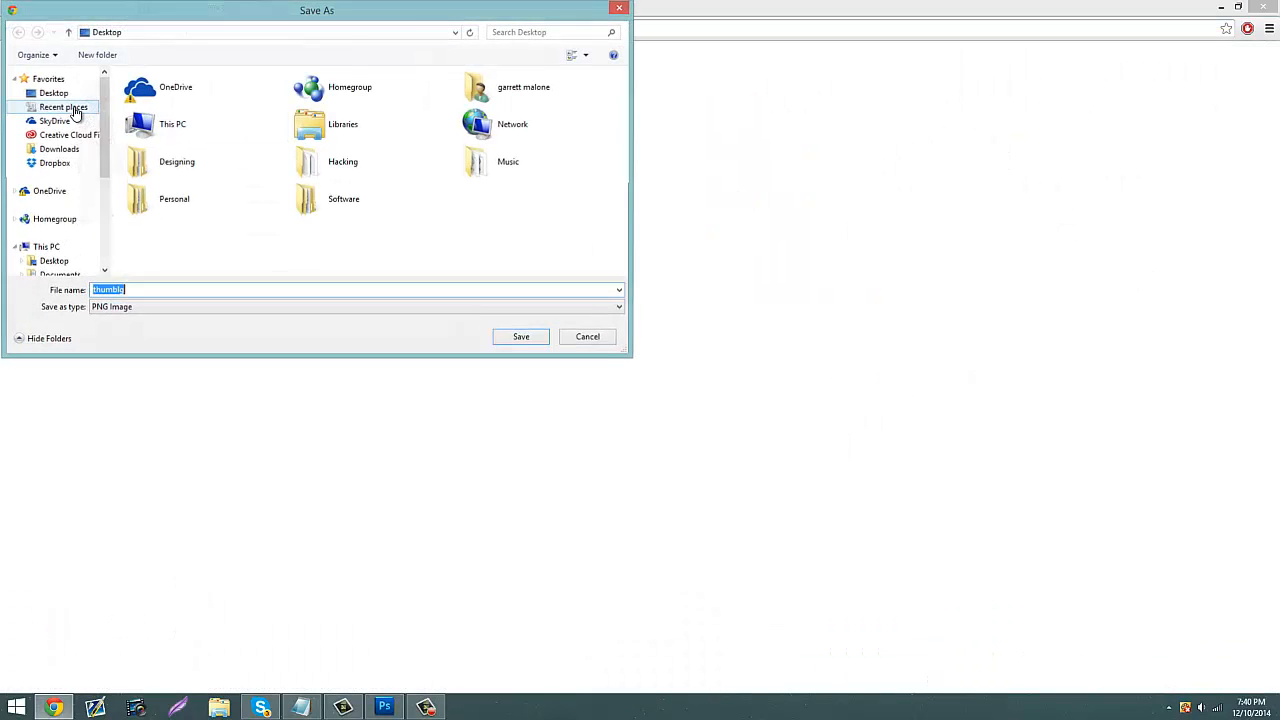
click(513, 341)
Step: Switch to Photoshop and open thumblg.png from the Desktop
click(384, 707)
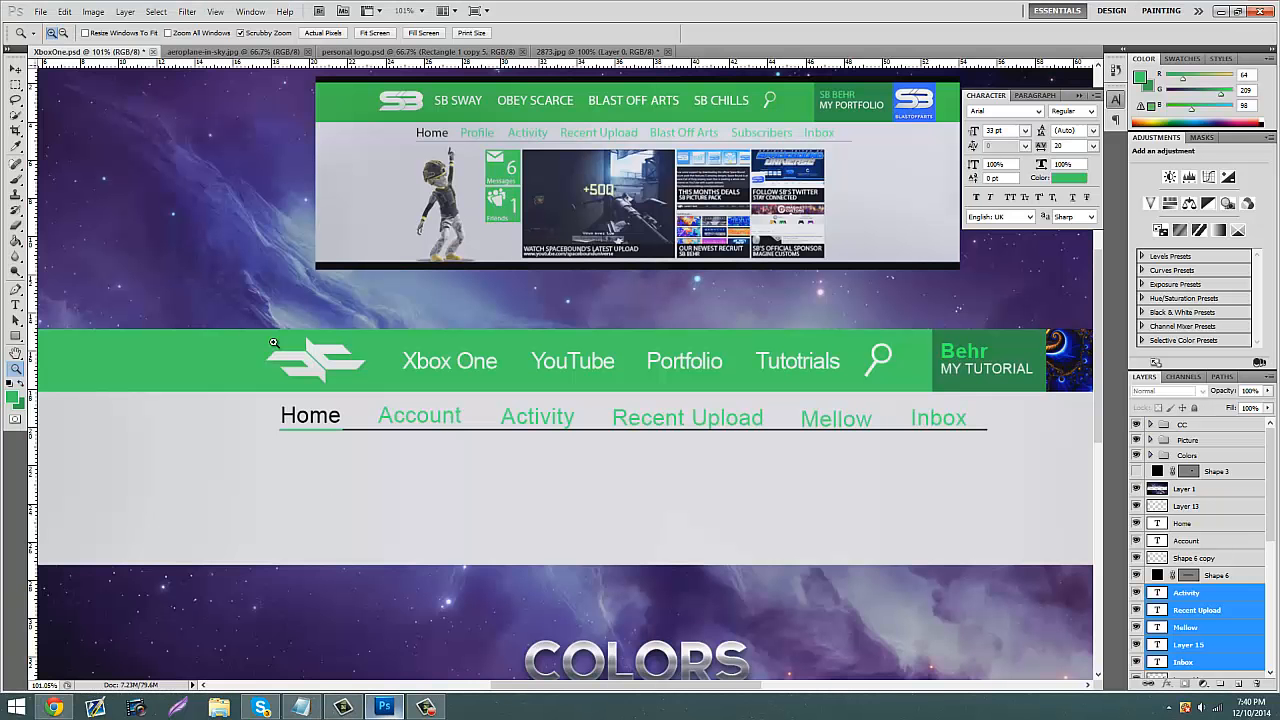
click(52, 37)
text(thu)
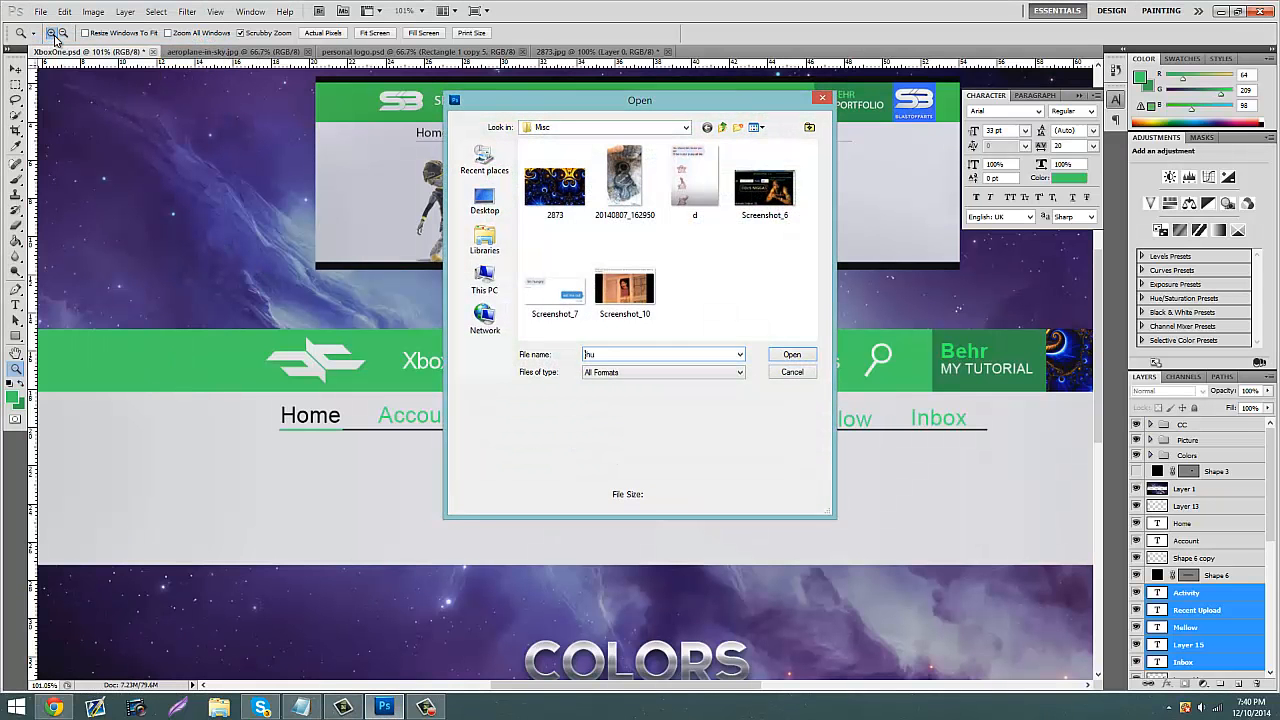
click(484, 200)
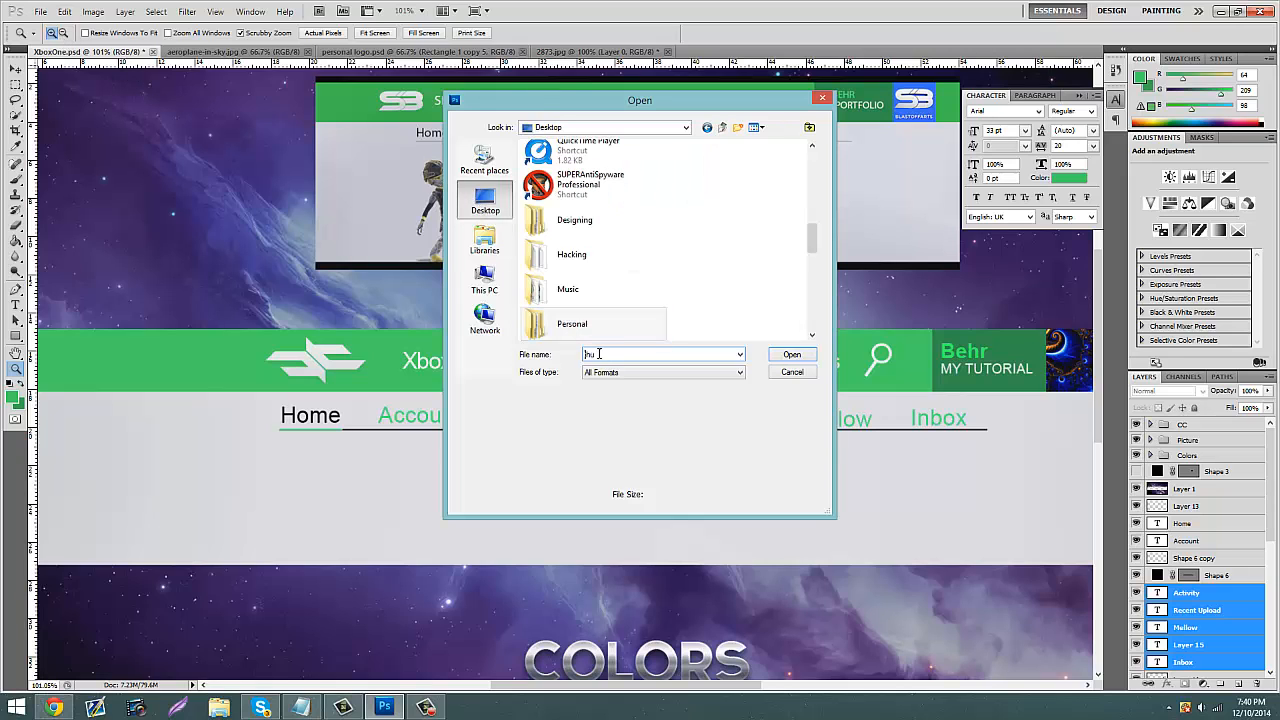
text(thu)
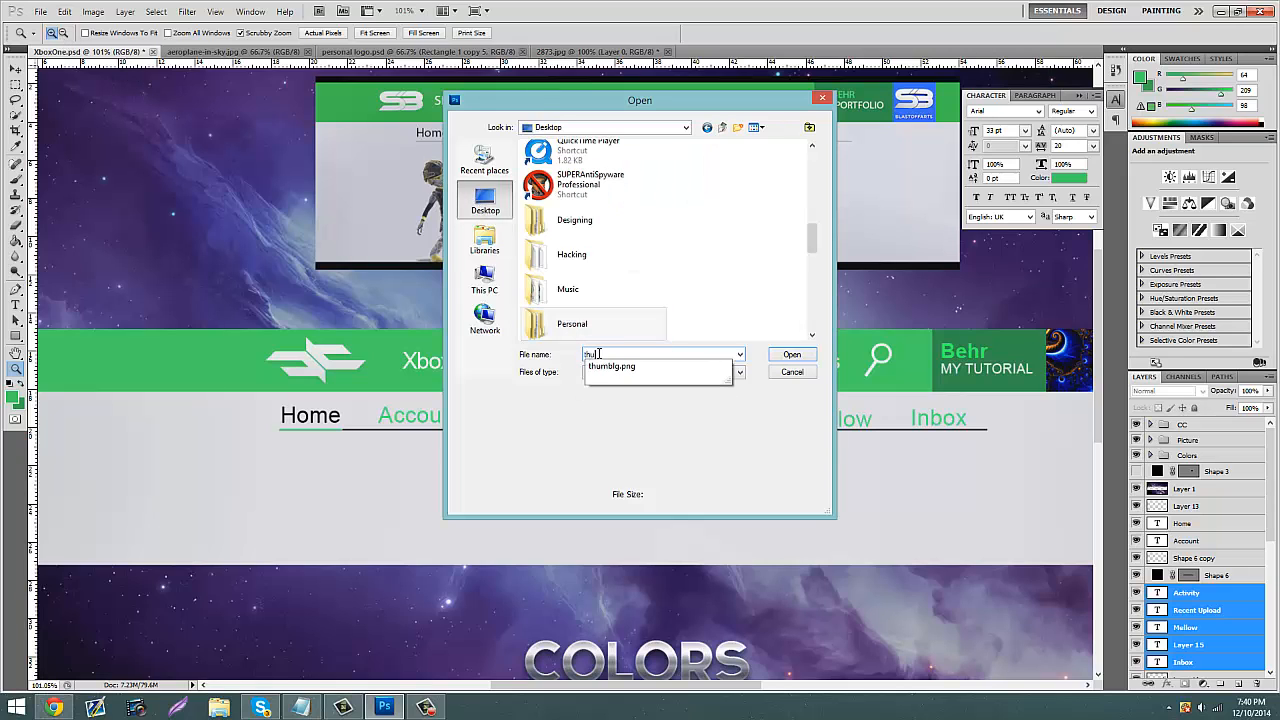
click(611, 366)
key(Return)
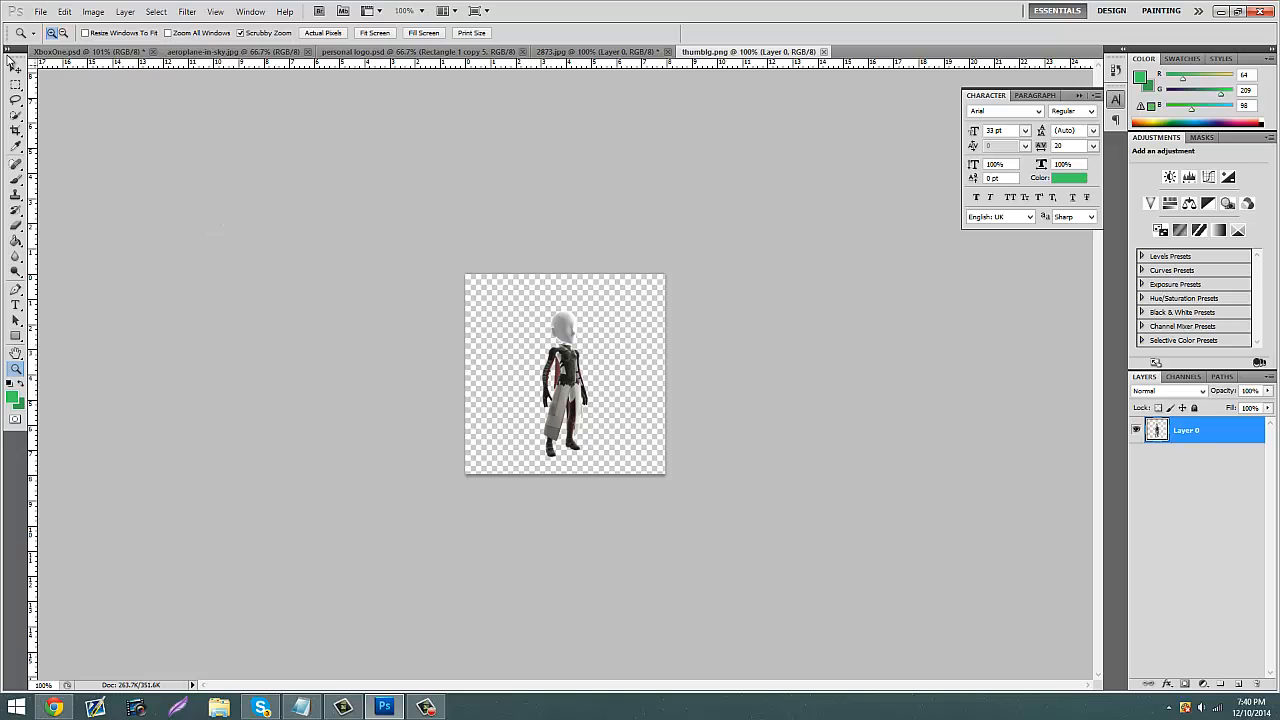
Step: Copy the avatar into XboxOne.psd and fit it just below the Home label, scaled to 84.41%
click(14, 70)
drag(588, 336, 420, 472)
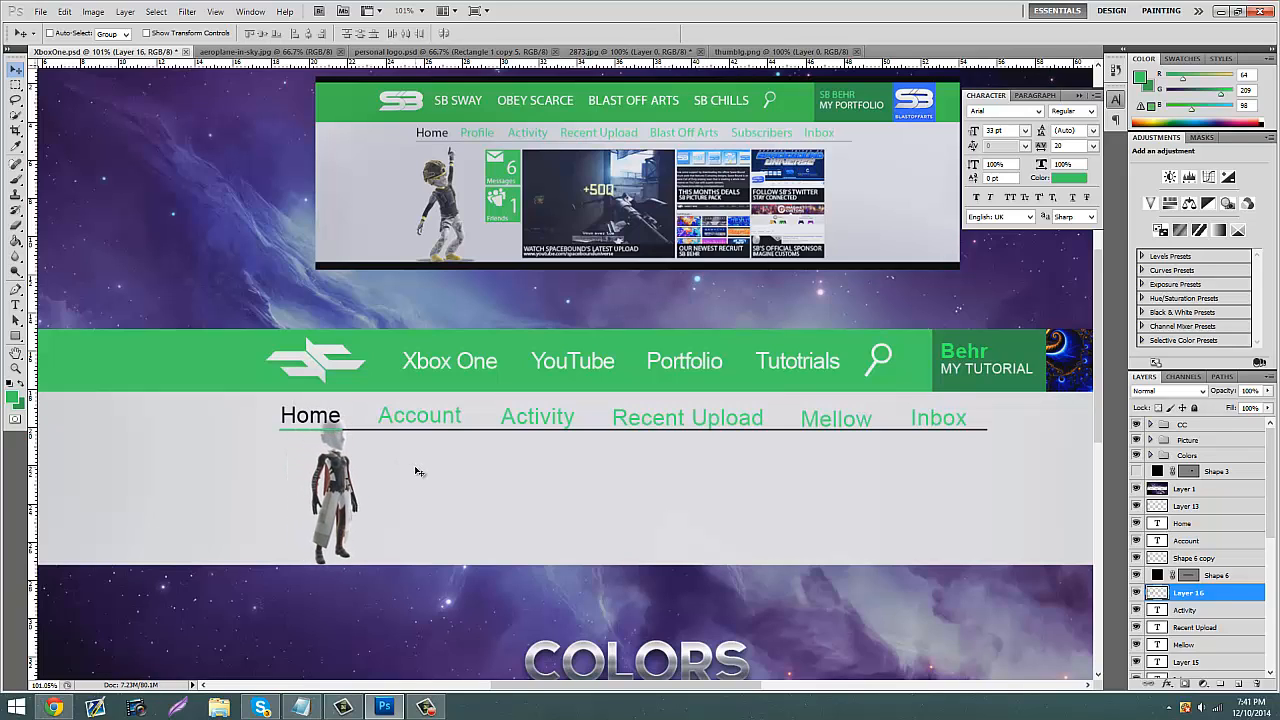
key(ctrl+t)
drag(359, 415, 349, 438)
click(15, 70)
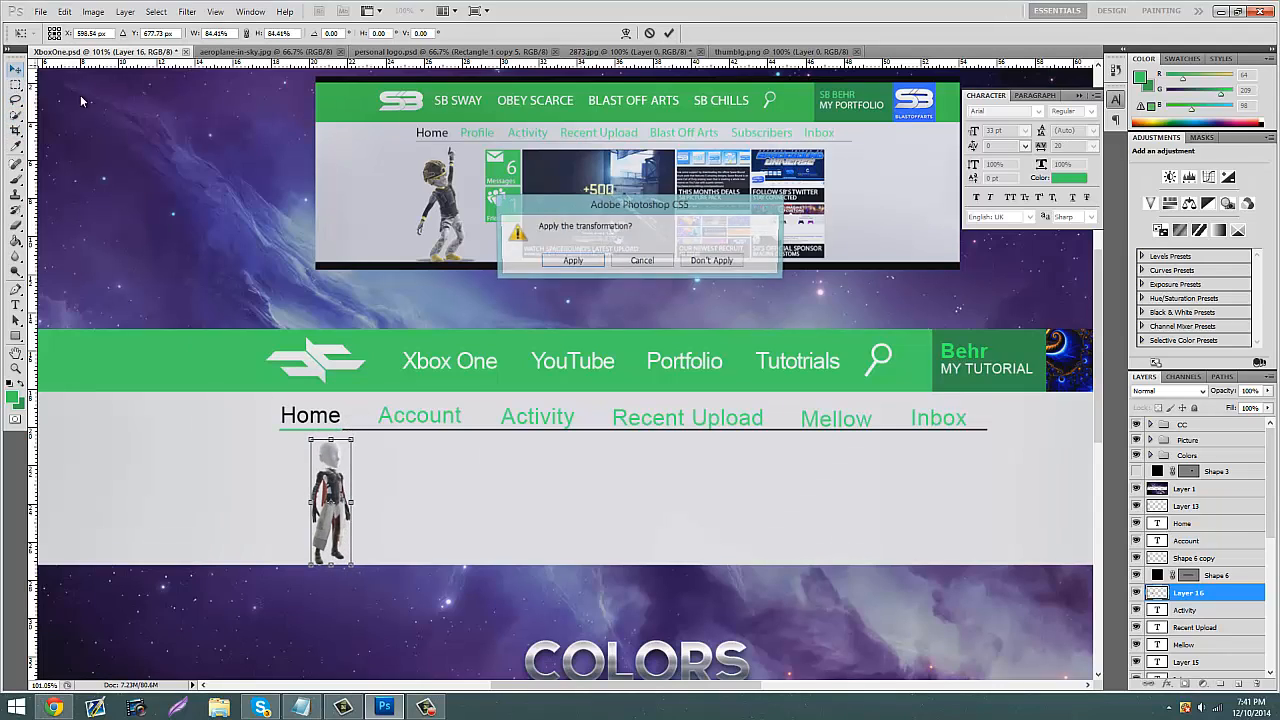
click(566, 261)
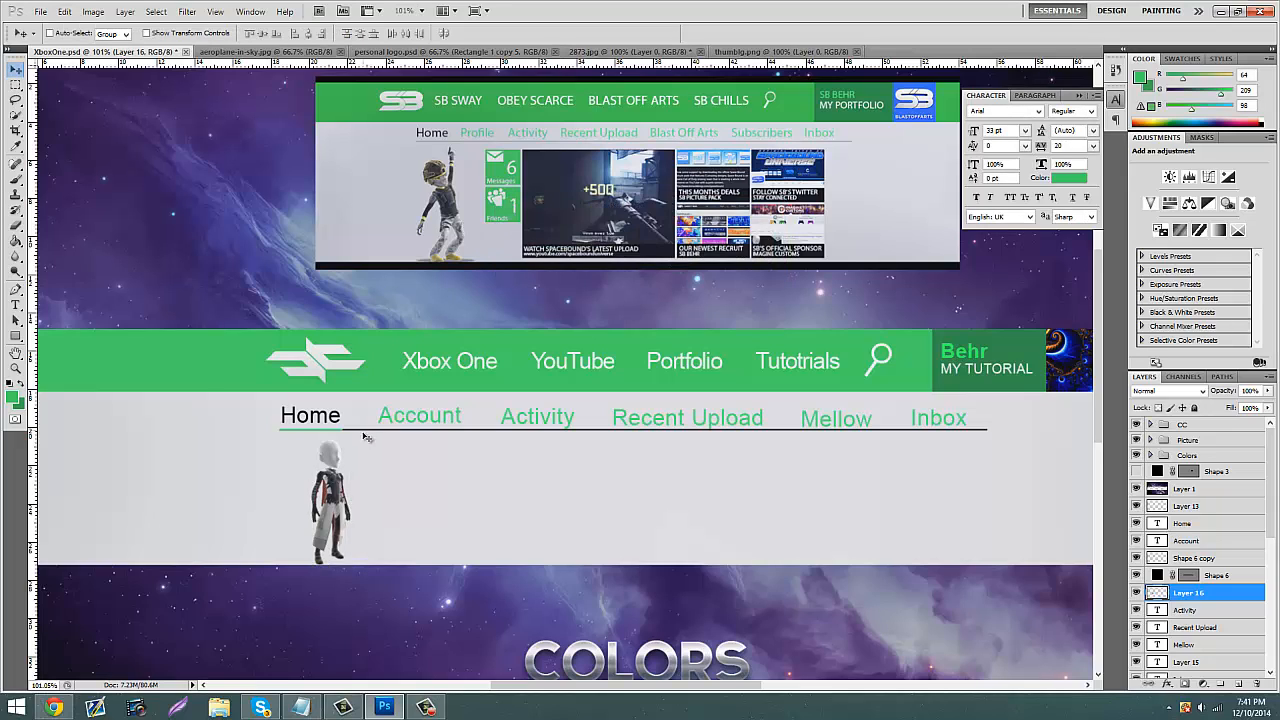
drag(364, 439, 364, 436)
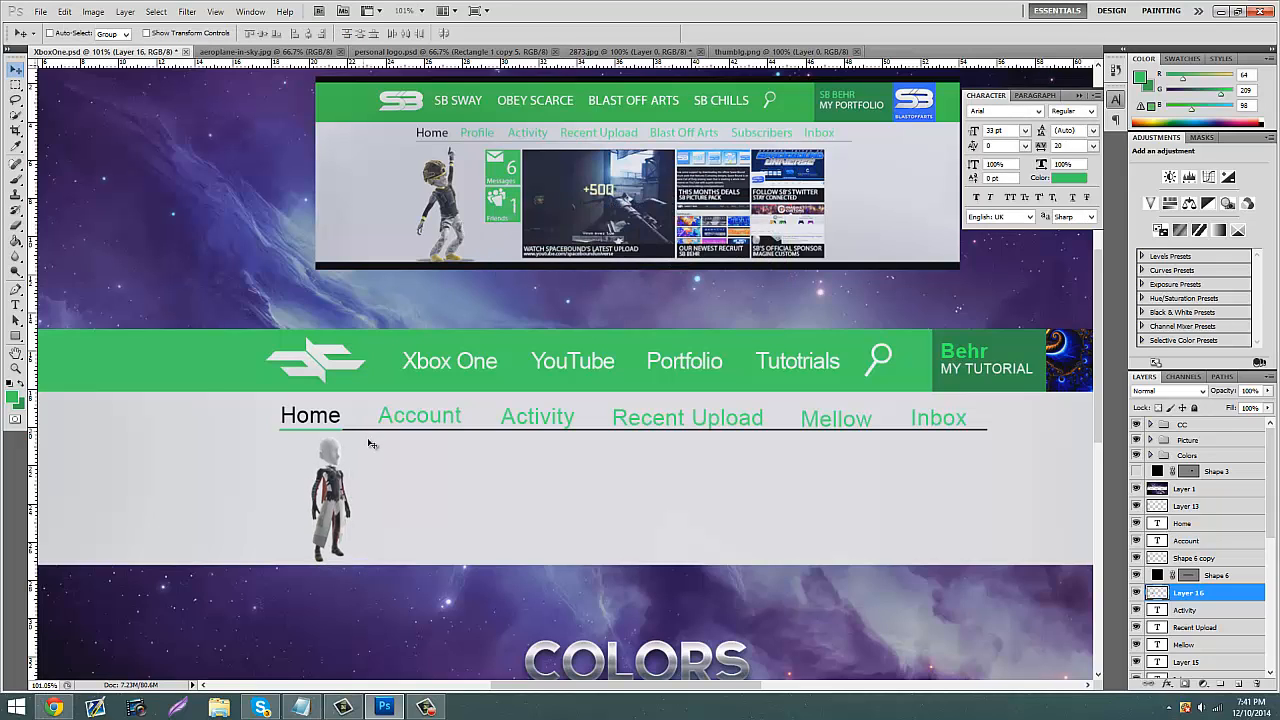
drag(357, 486, 348, 486)
Step: Add a new layer beneath the avatar's layer and draw a flat black ellipse there at the avatar's feet, using the default colours
scroll(367, 479, down, 3)
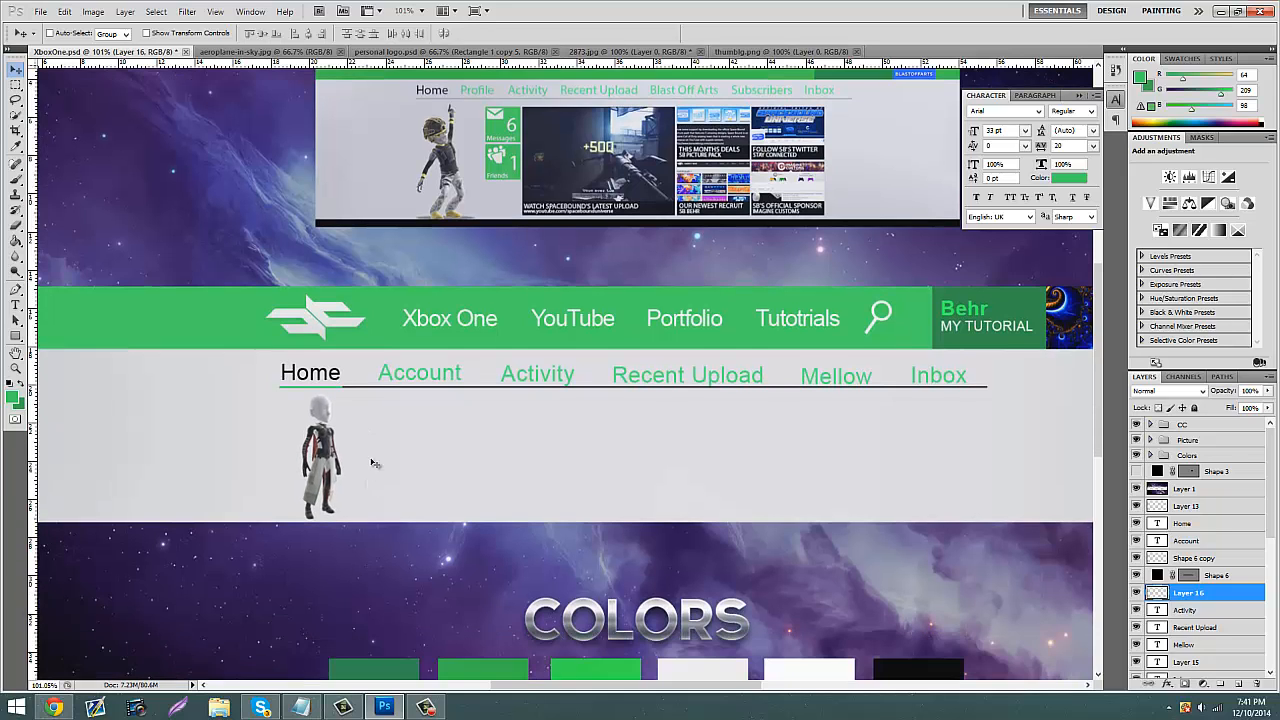
click(1238, 683)
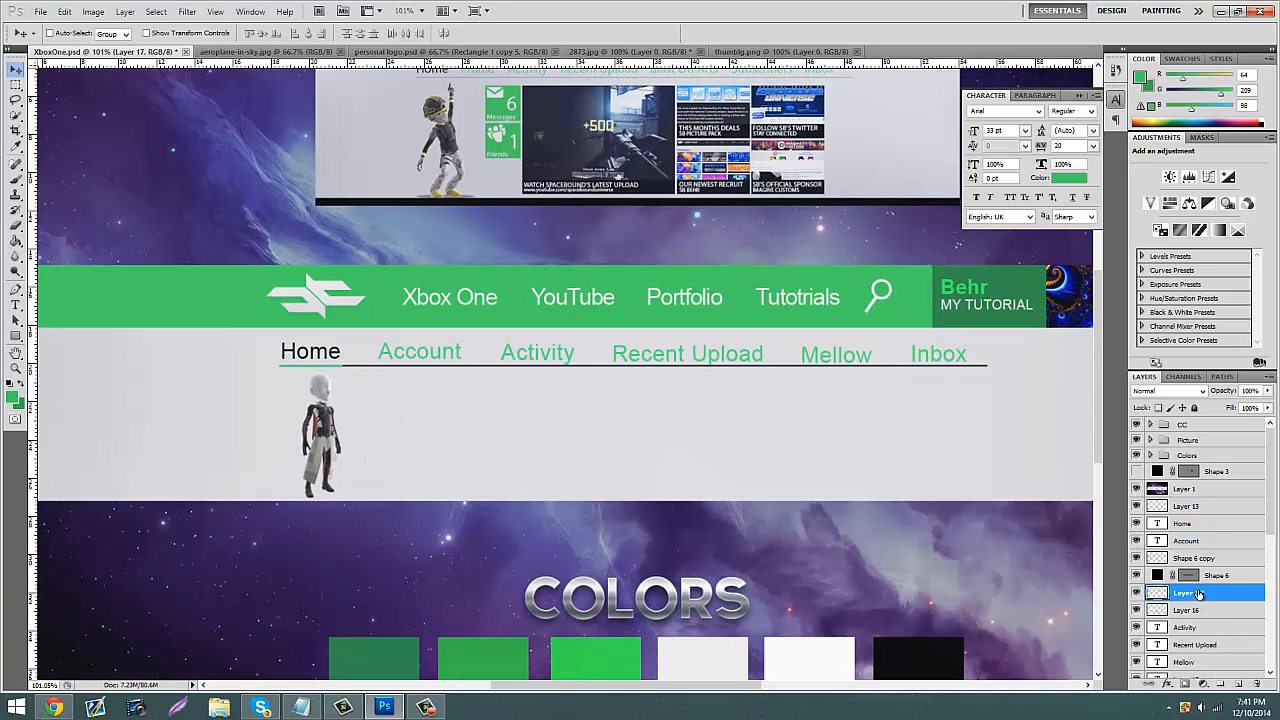
click(16, 369)
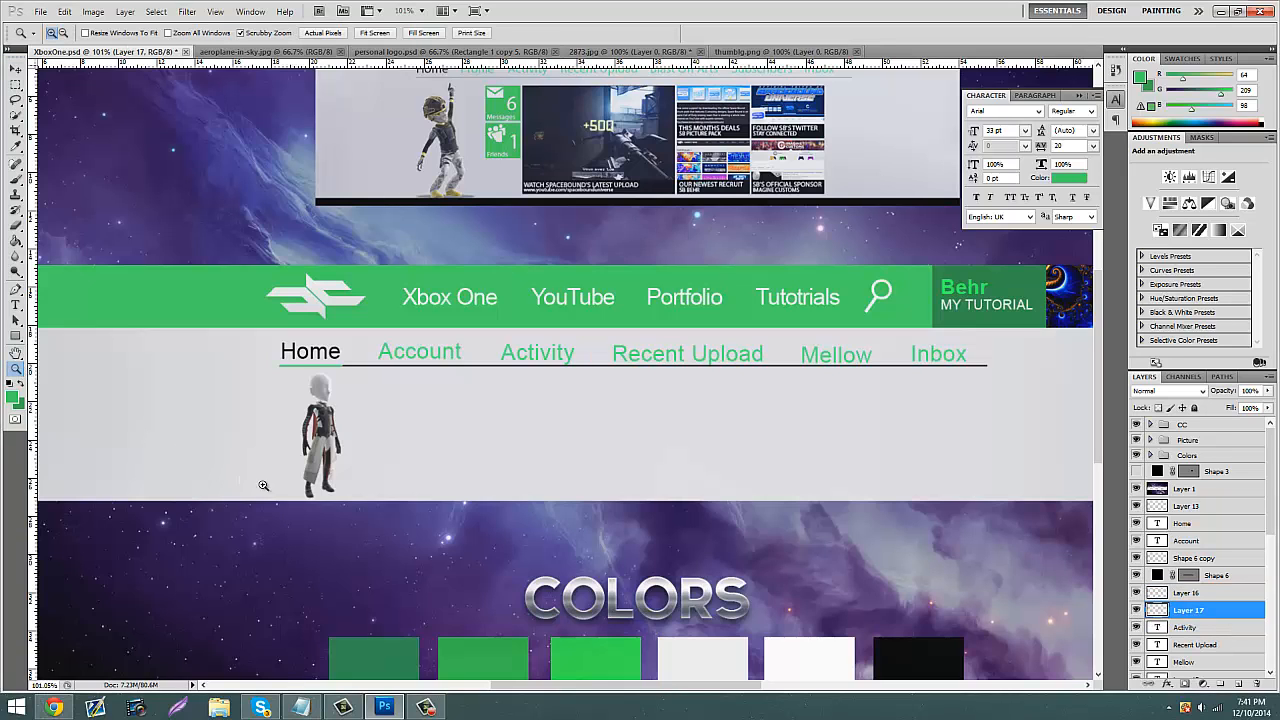
drag(309, 498, 334, 466)
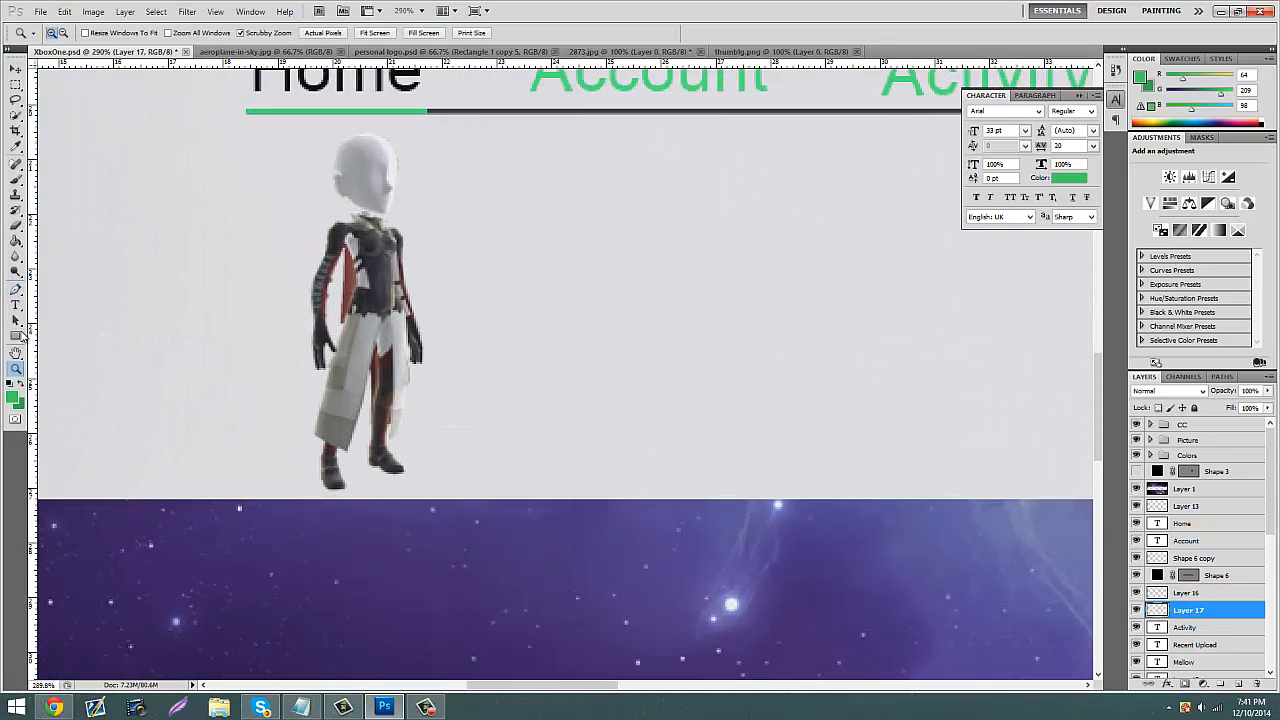
click(10, 384)
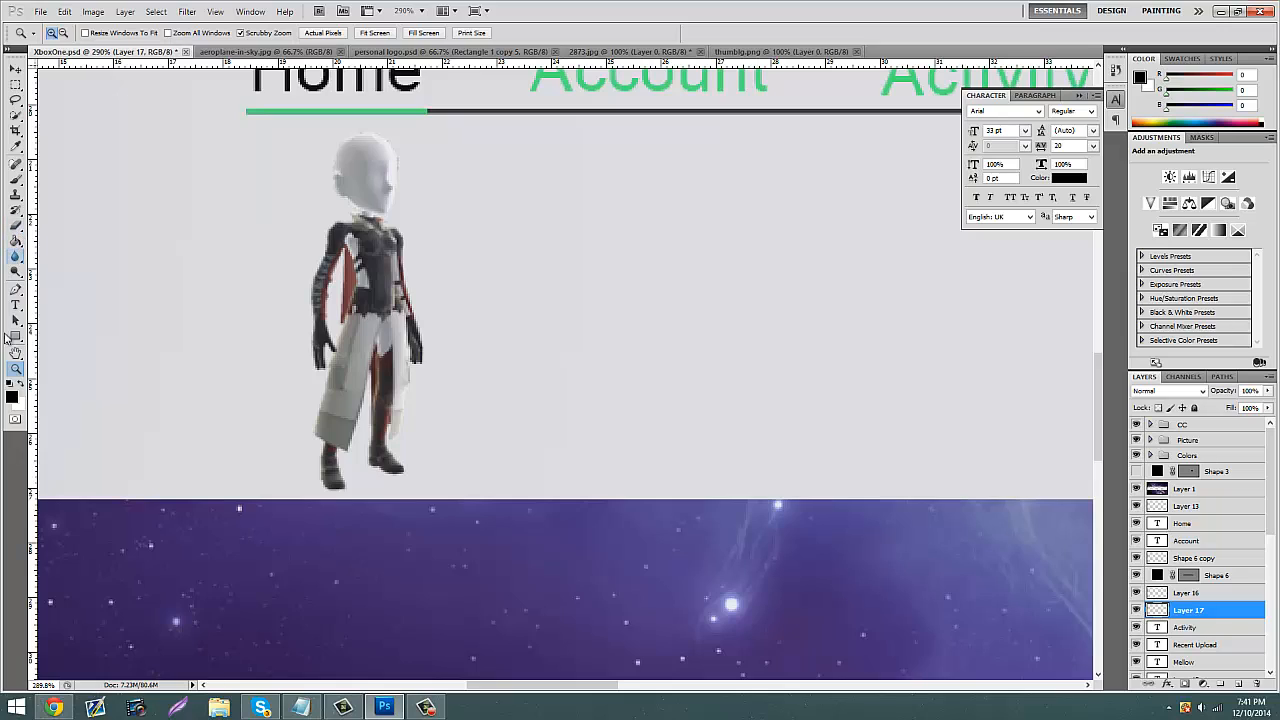
drag(16, 337, 72, 361)
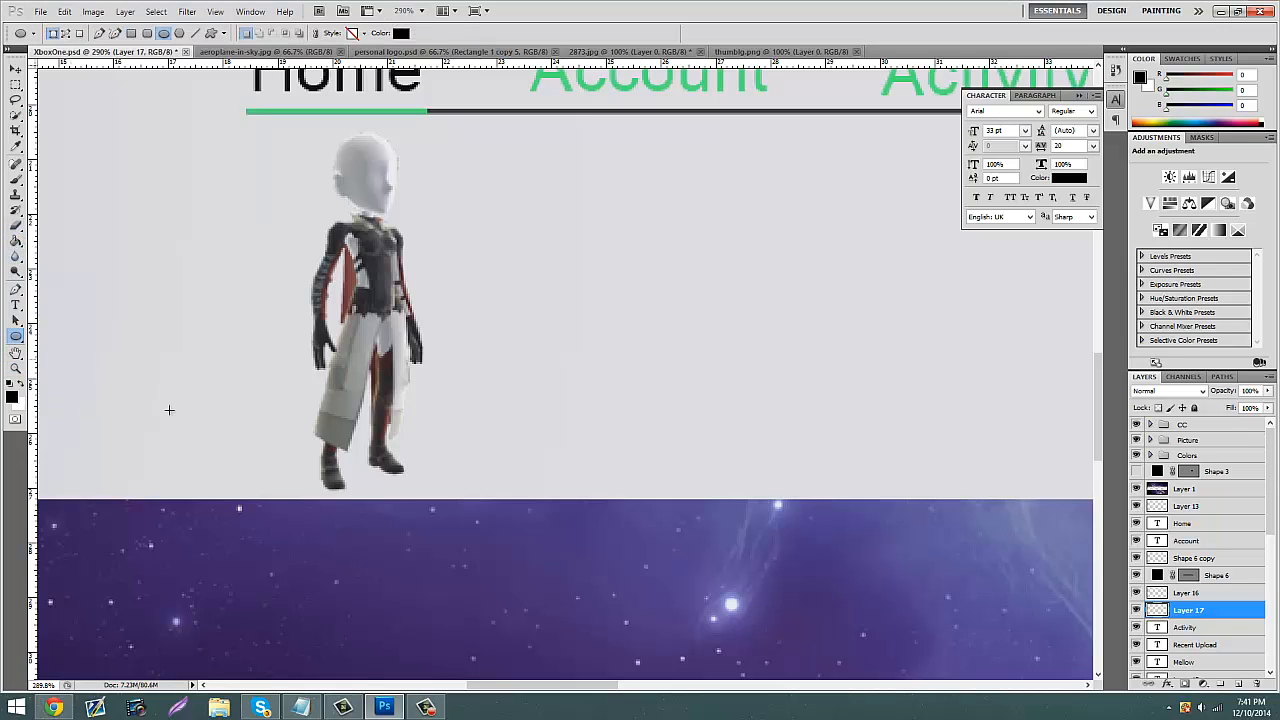
drag(370, 492, 486, 491)
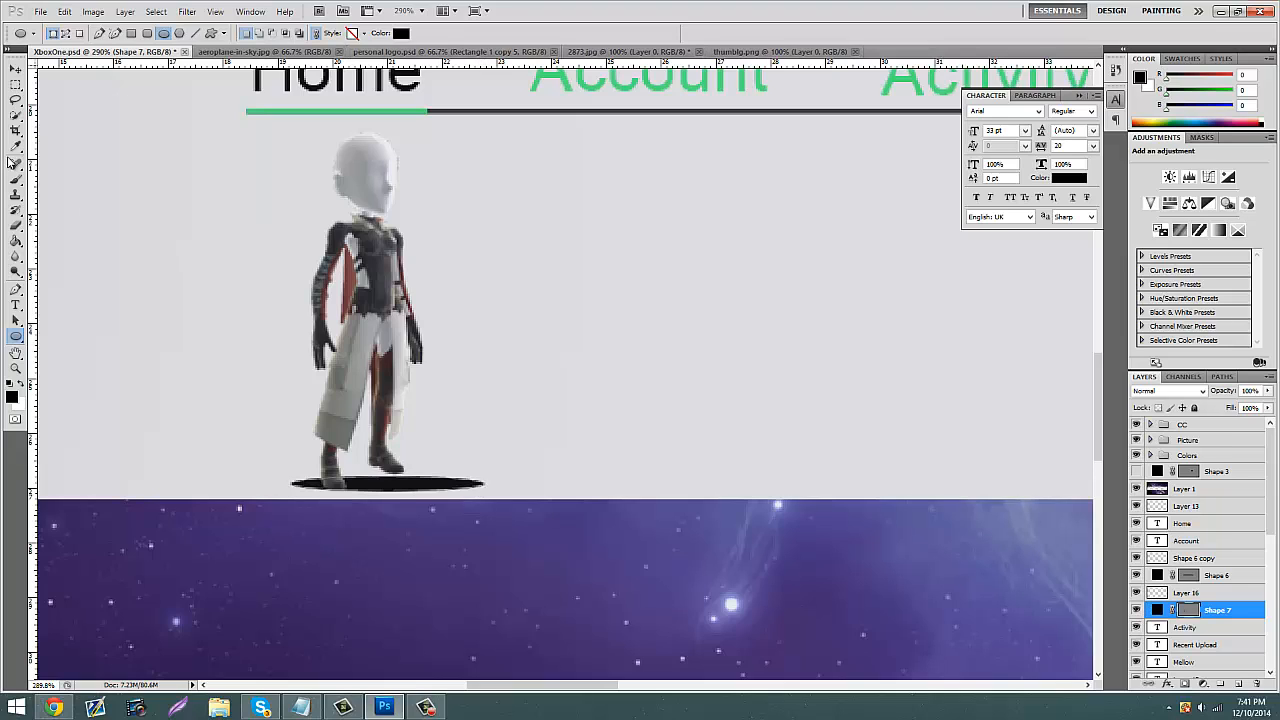
Step: Center the black ellipse under the avatar's feet and stretch its height to about 177%
click(15, 70)
drag(453, 410, 431, 398)
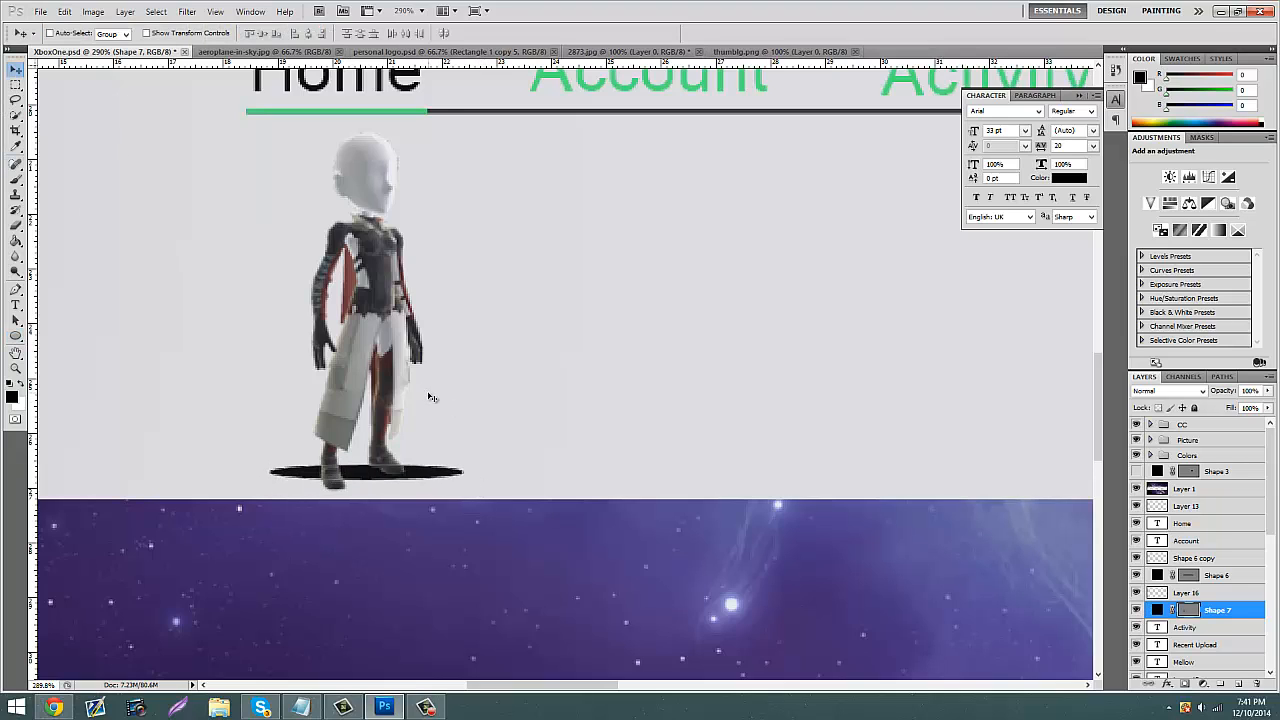
key(ctrl+t)
drag(368, 474, 368, 492)
click(16, 85)
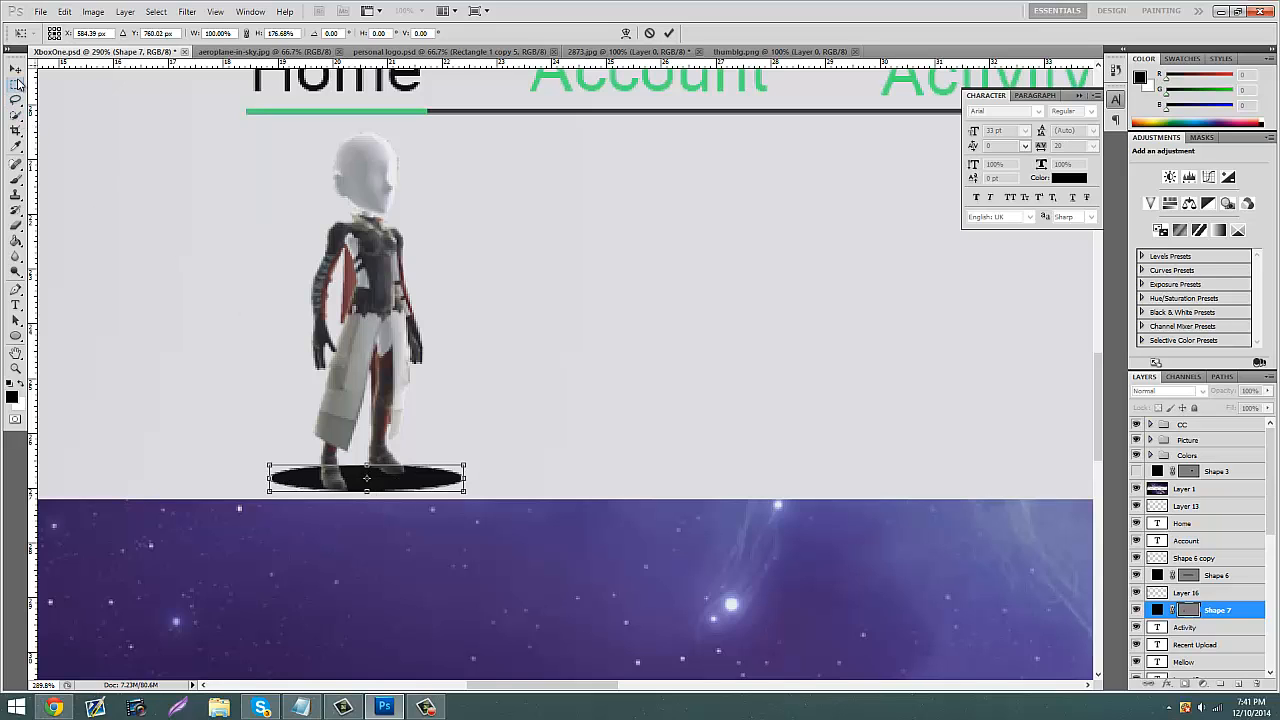
click(566, 261)
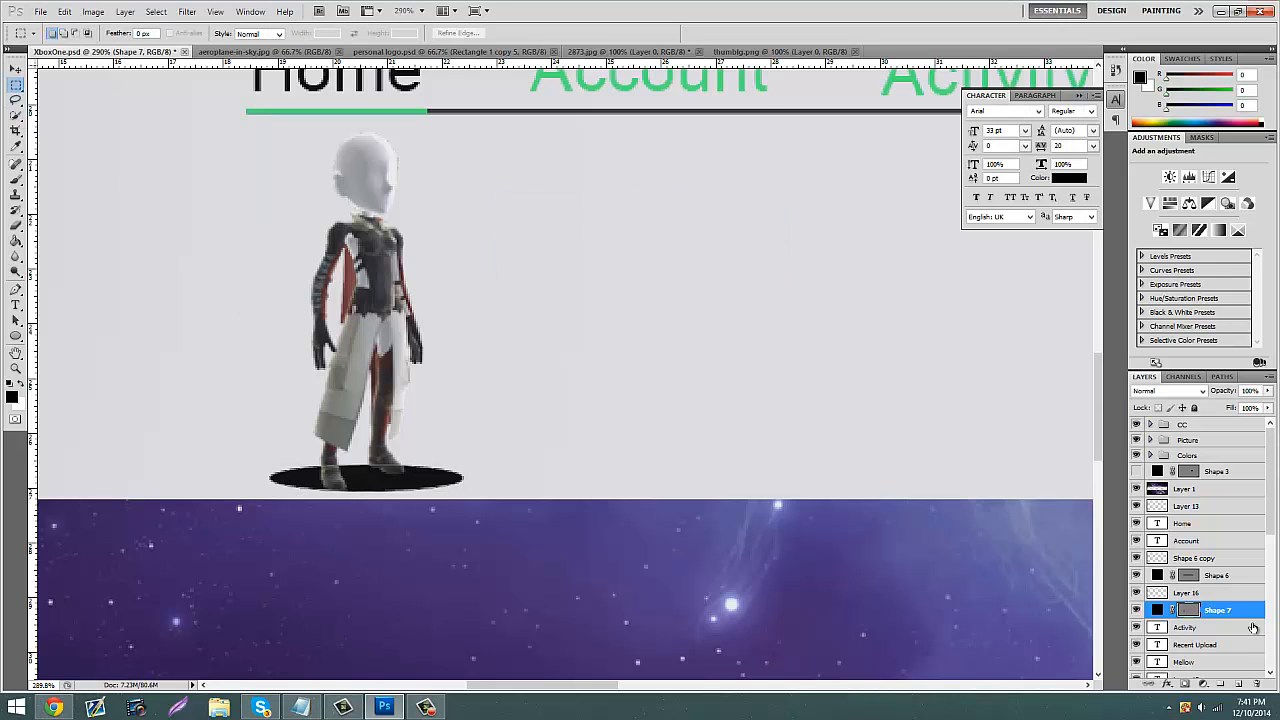
Step: Rasterize the Shape 7 ellipse layer and soften it with a Gaussian Blur to form the avatar's ground shadow
right_click(1228, 608)
click(1198, 392)
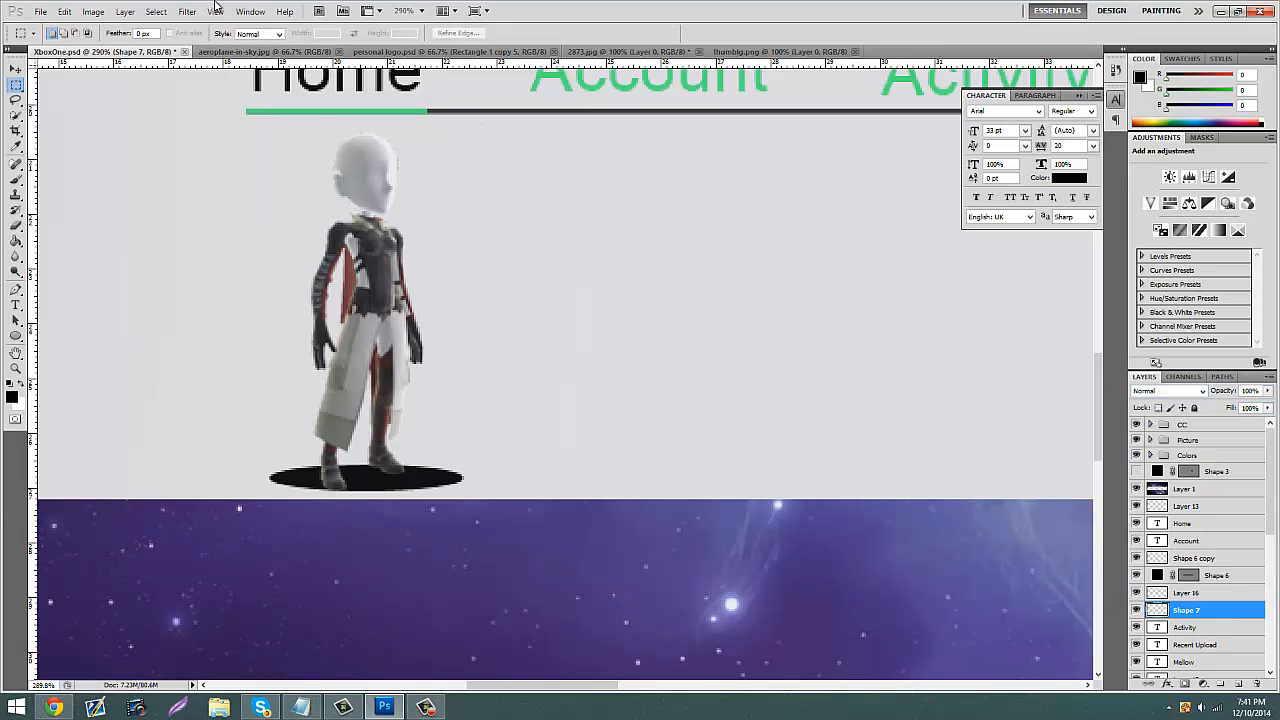
click(187, 11)
mouse_move(225, 131)
click(385, 188)
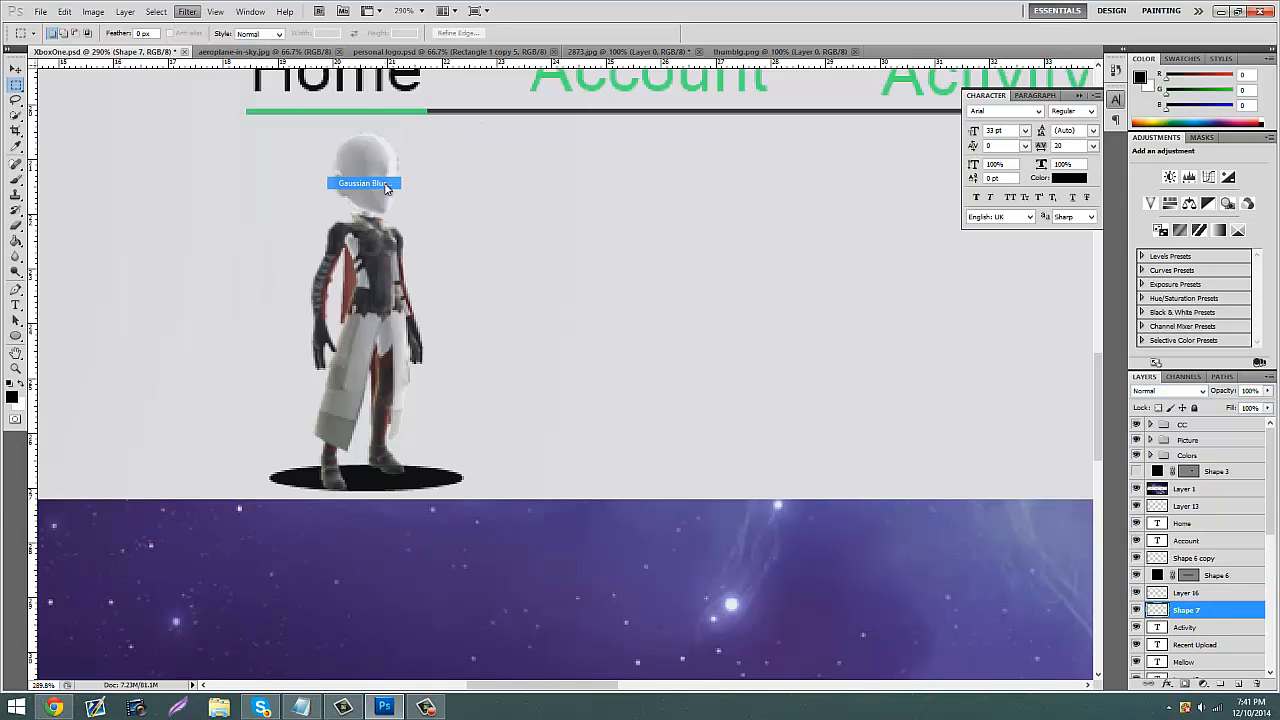
mouse_move(575, 372)
mouse_down()
mouse_move(563, 371)
mouse_move(587, 363)
mouse_up()
click(714, 186)
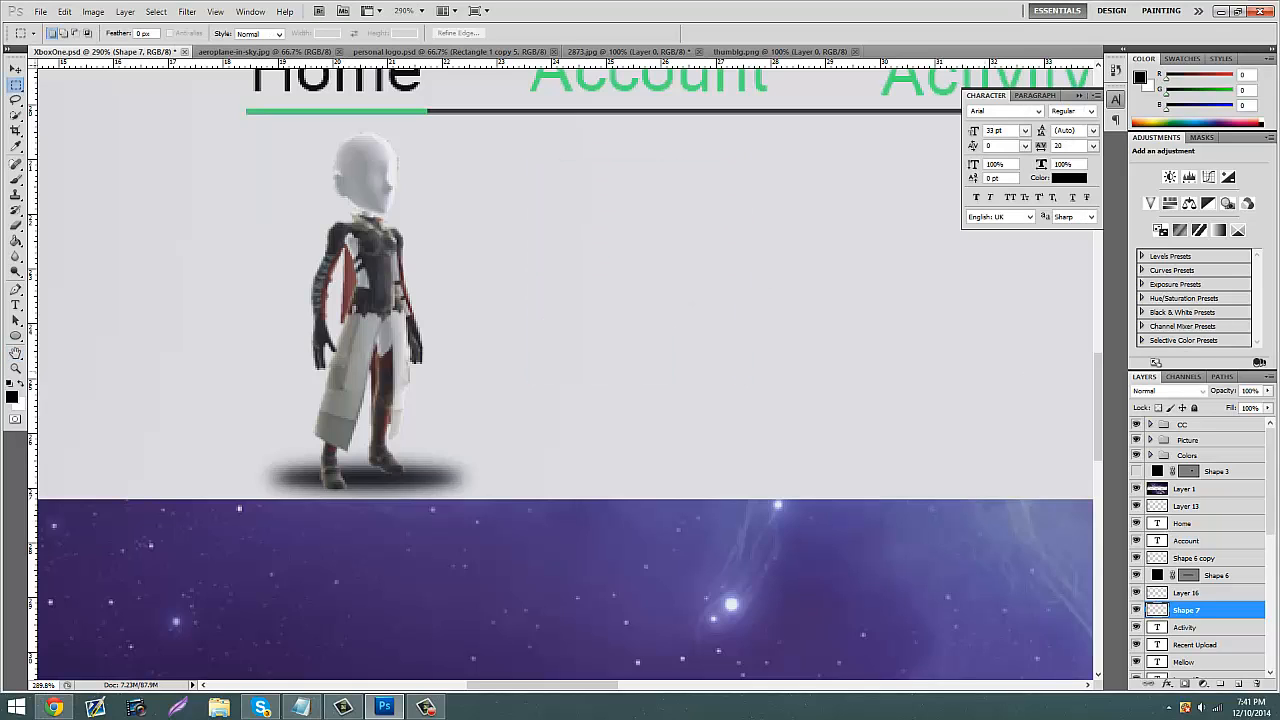
Step: Lower the avatar's ground shadow layer to 72% opacity
click(1267, 391)
drag(1262, 401, 1246, 412)
click(16, 369)
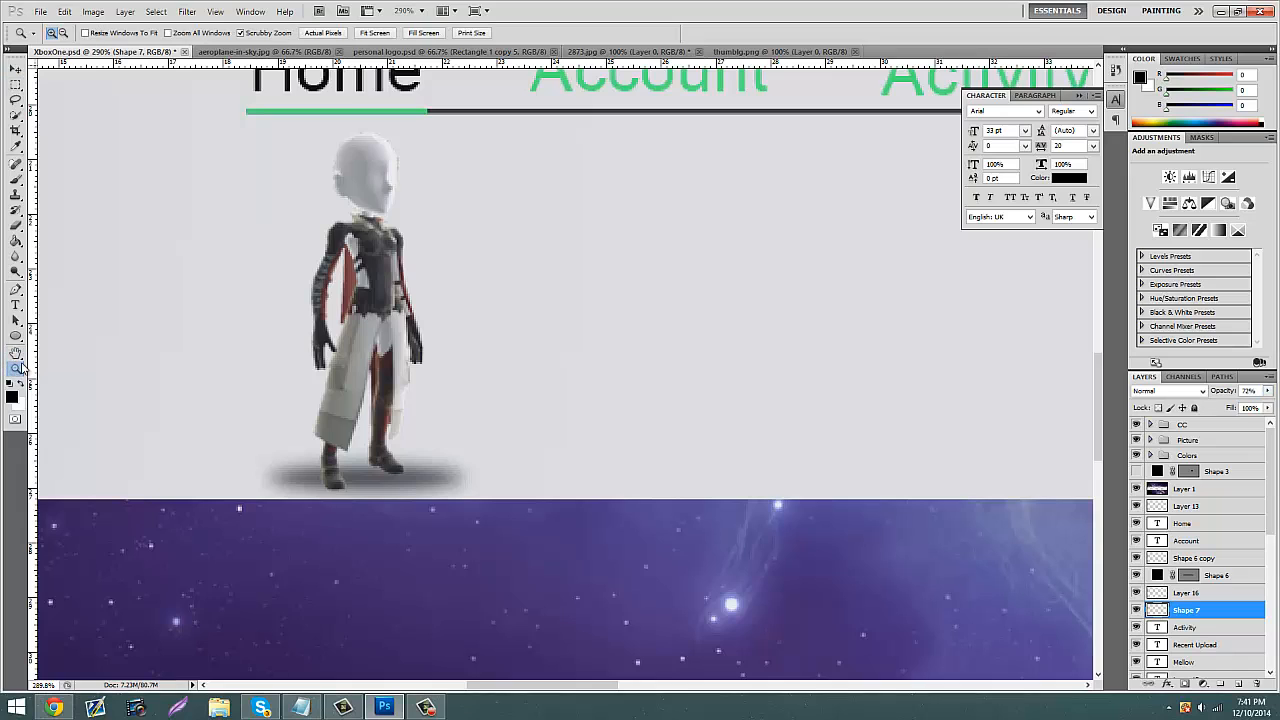
drag(628, 376, 554, 392)
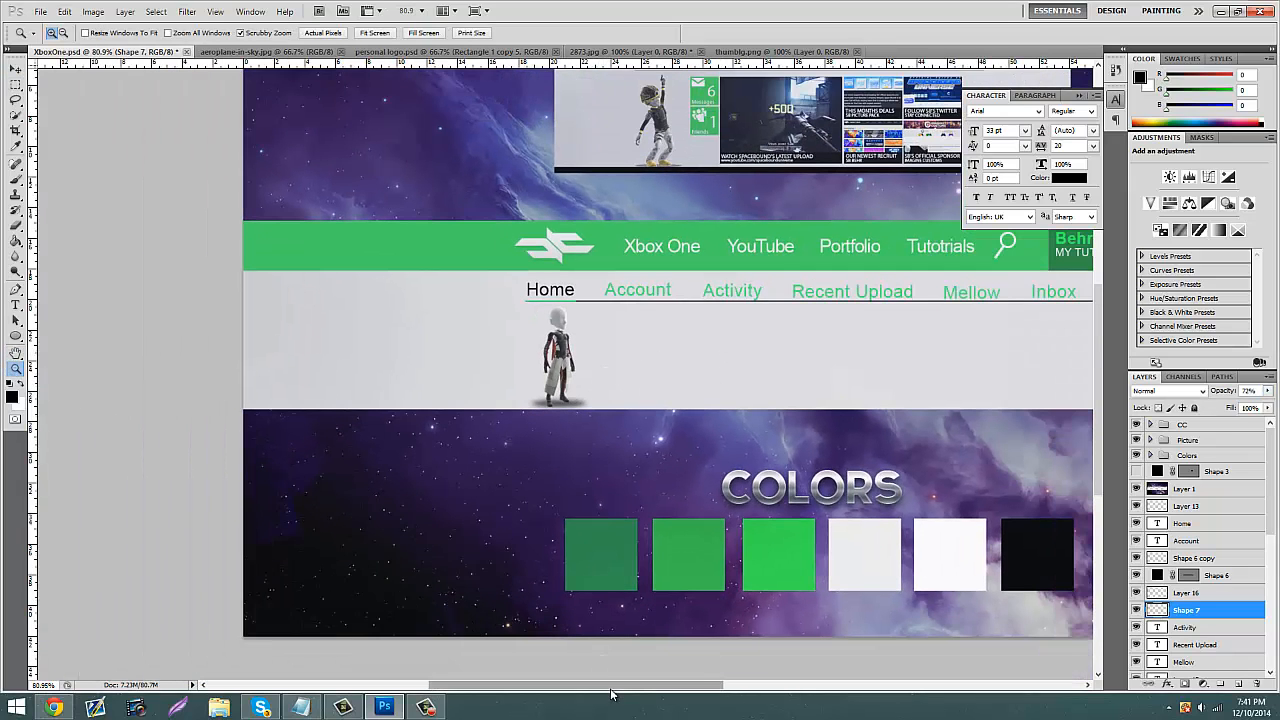
Step: Sample the green of the menu bar and draw a square in that colour on the grey area below the Account label
drag(611, 686, 652, 686)
scroll(543, 340, up, 2)
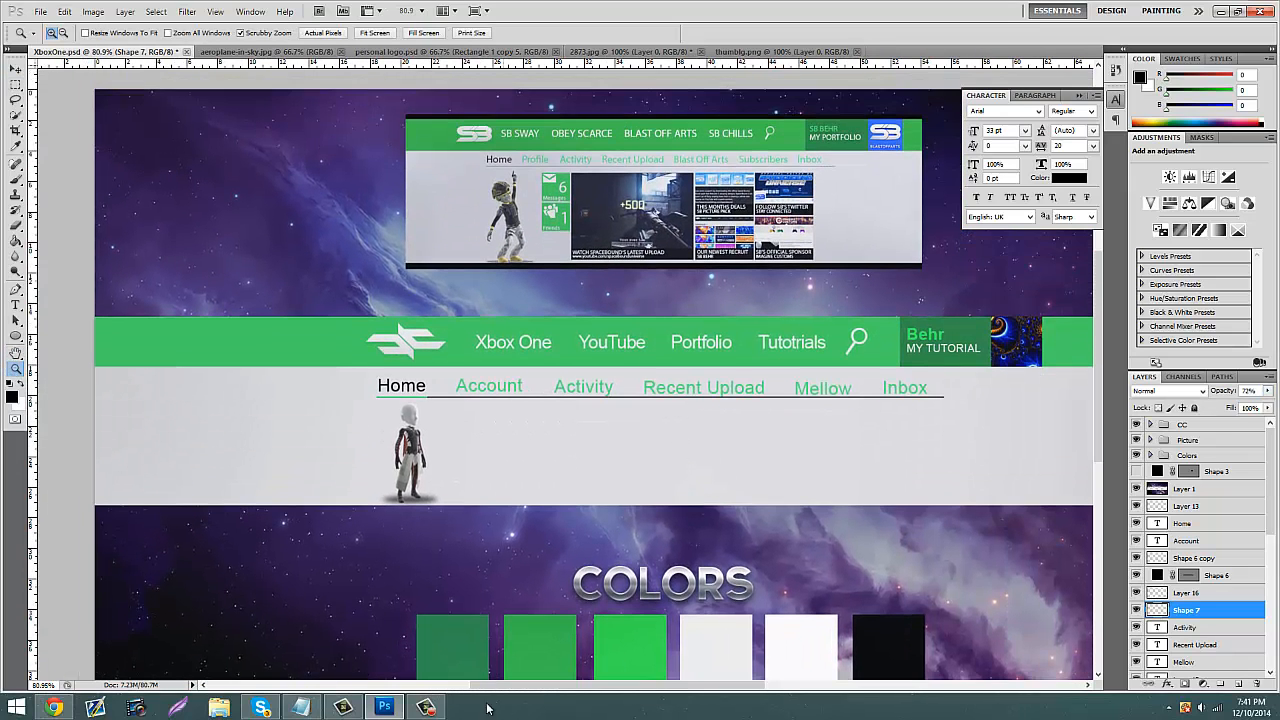
drag(527, 686, 543, 686)
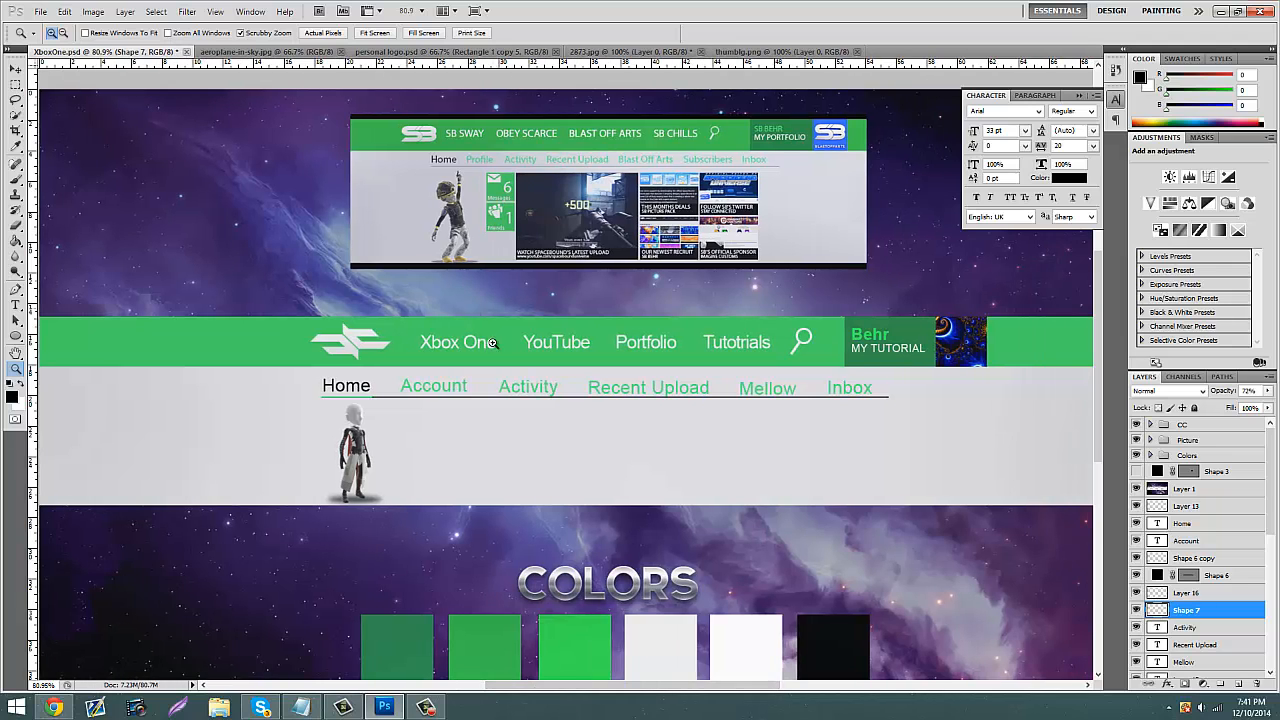
drag(435, 392, 464, 218)
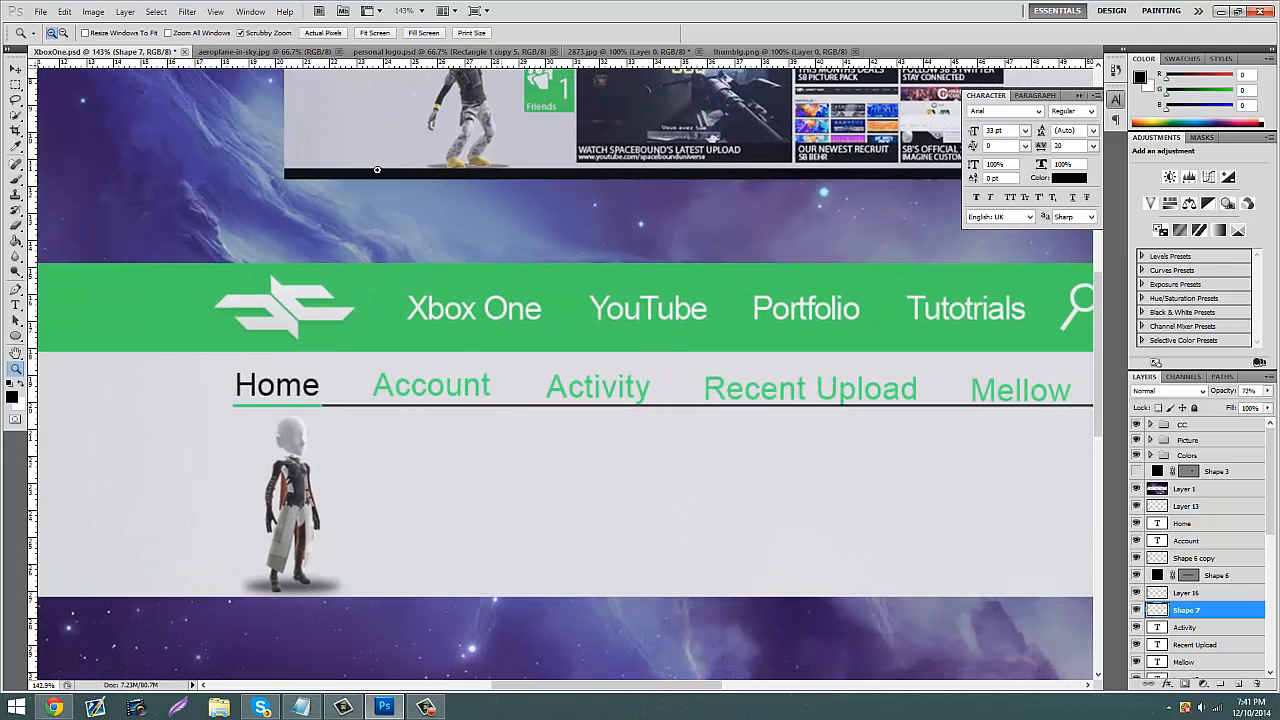
click(15, 146)
click(372, 294)
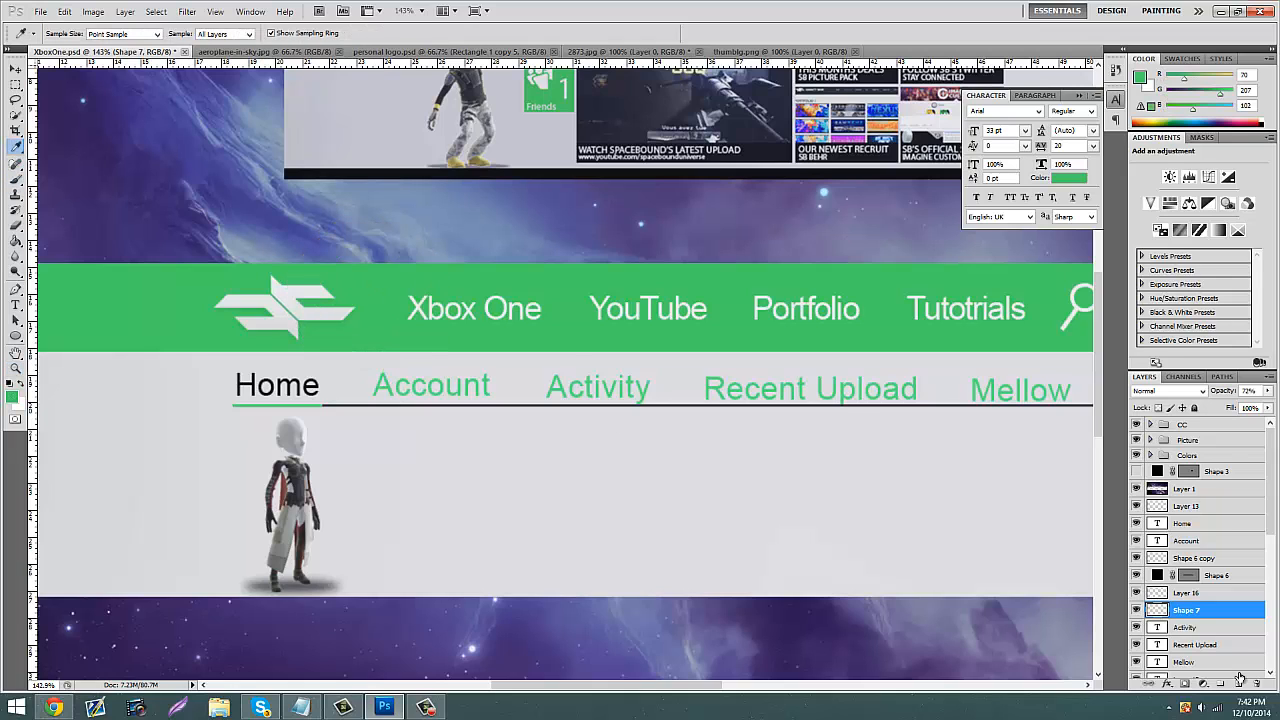
scroll(428, 424, up, 3)
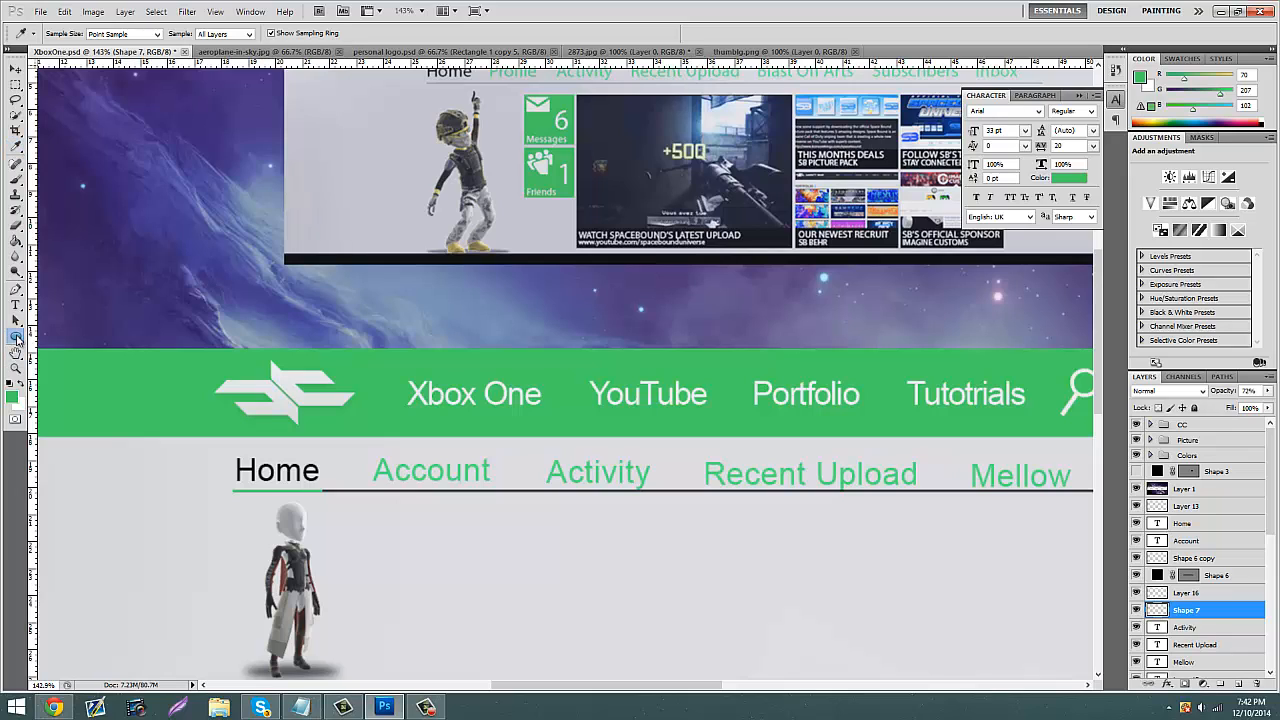
drag(16, 337, 45, 346)
click(62, 334)
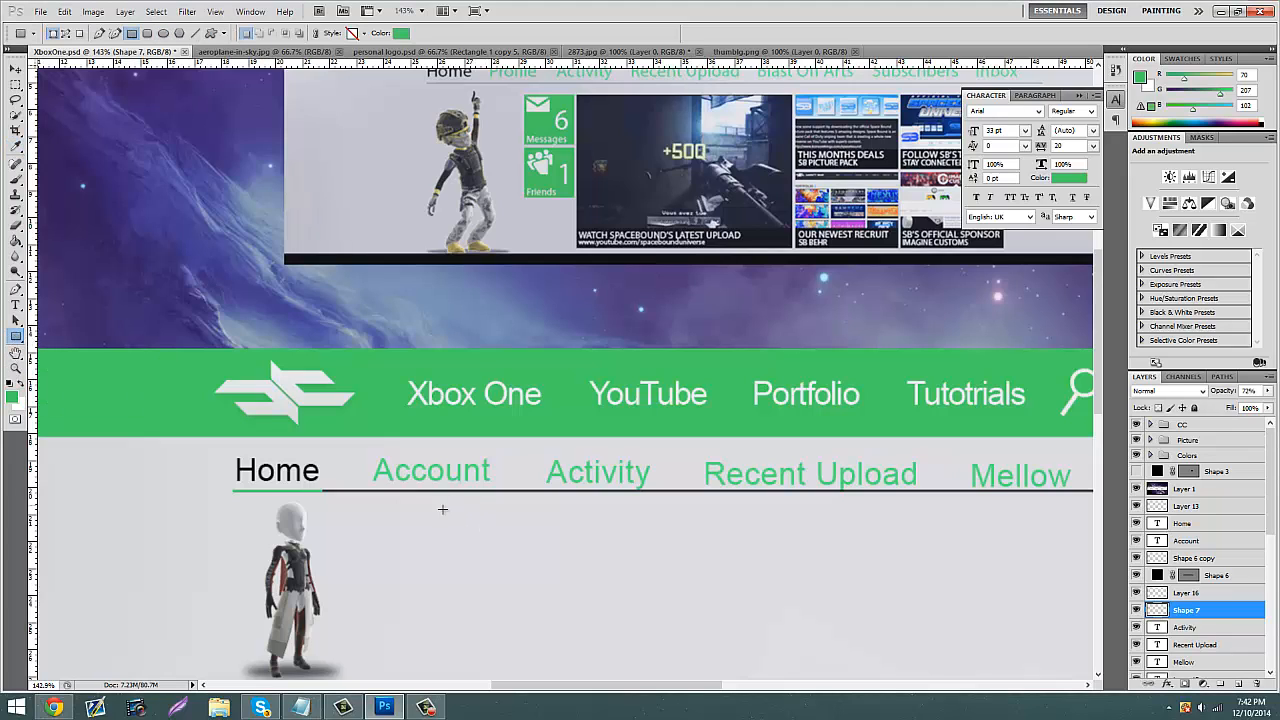
drag(442, 510, 533, 595)
drag(534, 596, 539, 601)
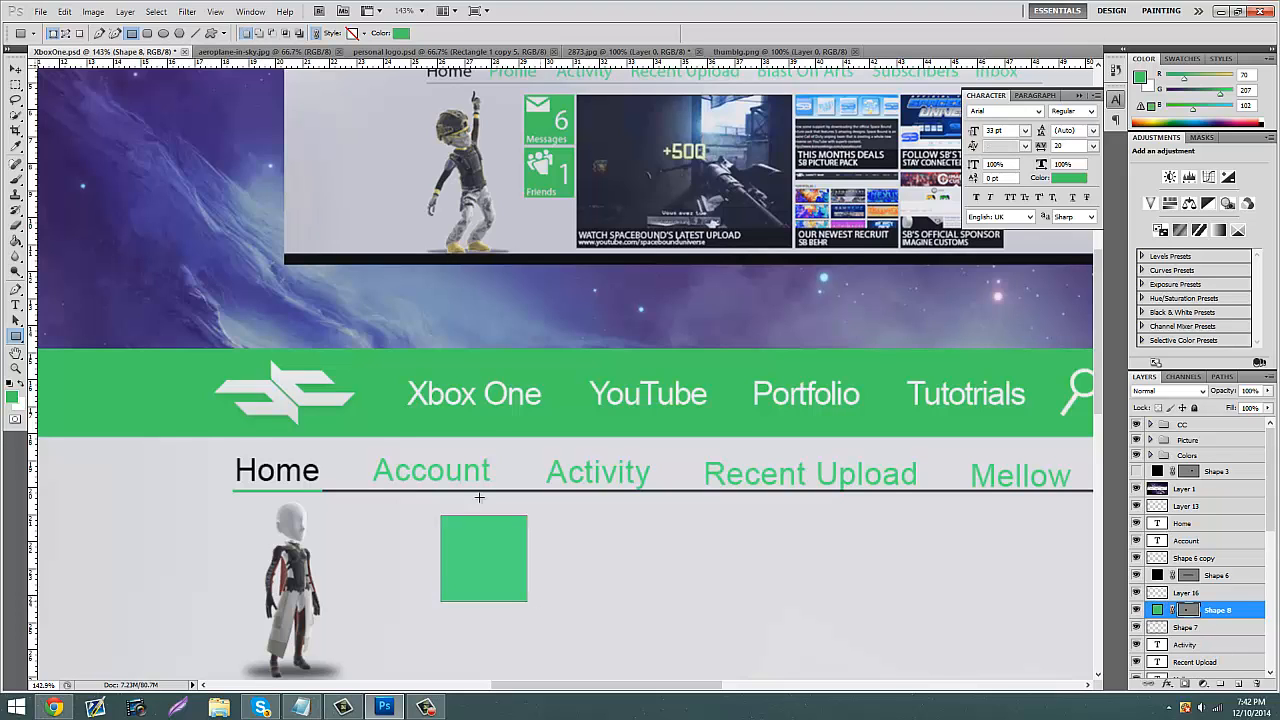
Step: Change the green square's fill colour to #37ba56
scroll(460, 482, down, 1)
double_click(1160, 611)
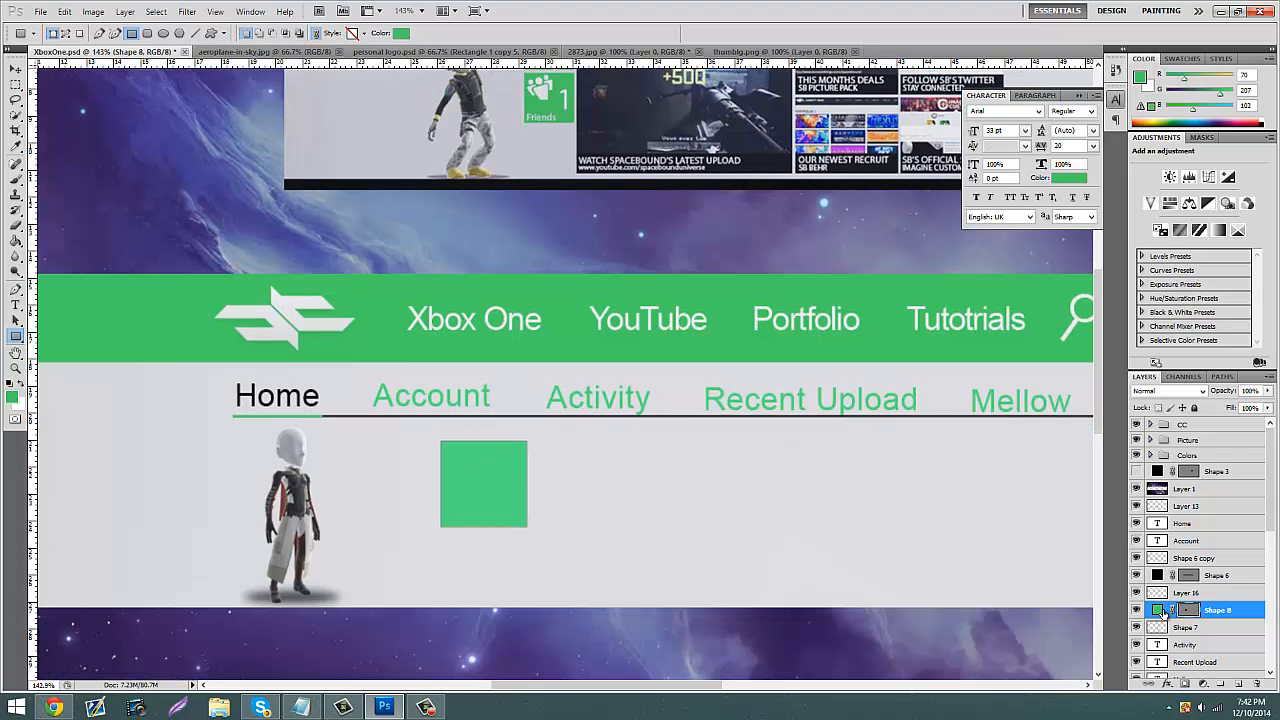
drag(579, 222, 586, 232)
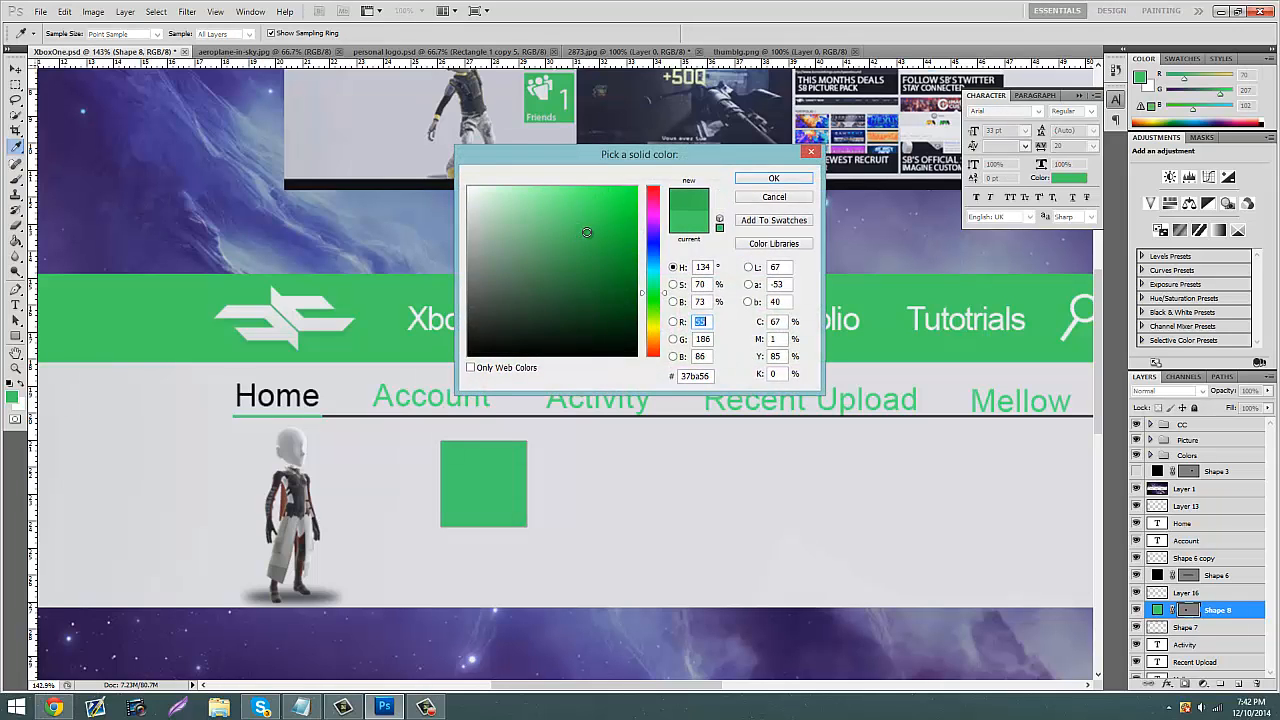
click(774, 178)
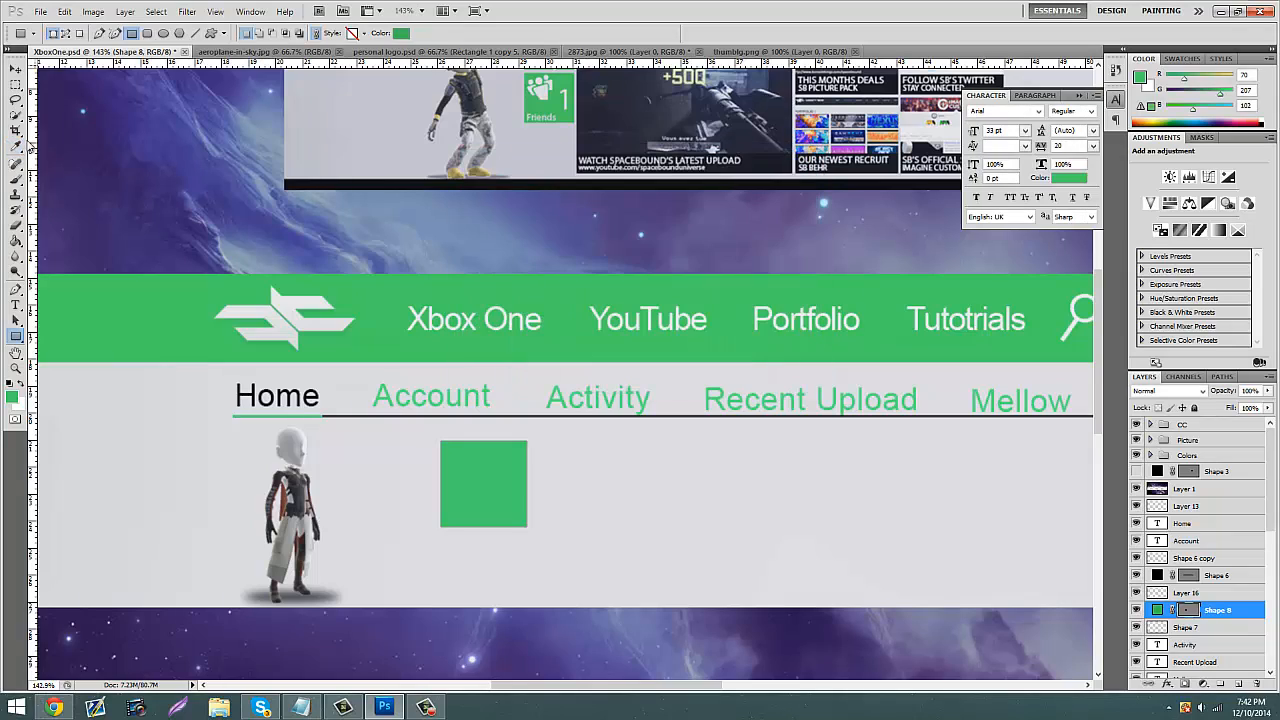
Step: Move the green square beside the avatar just beneath the divider line and place a duplicate directly below it with a narrow gap
click(16, 68)
drag(483, 483, 287, 211)
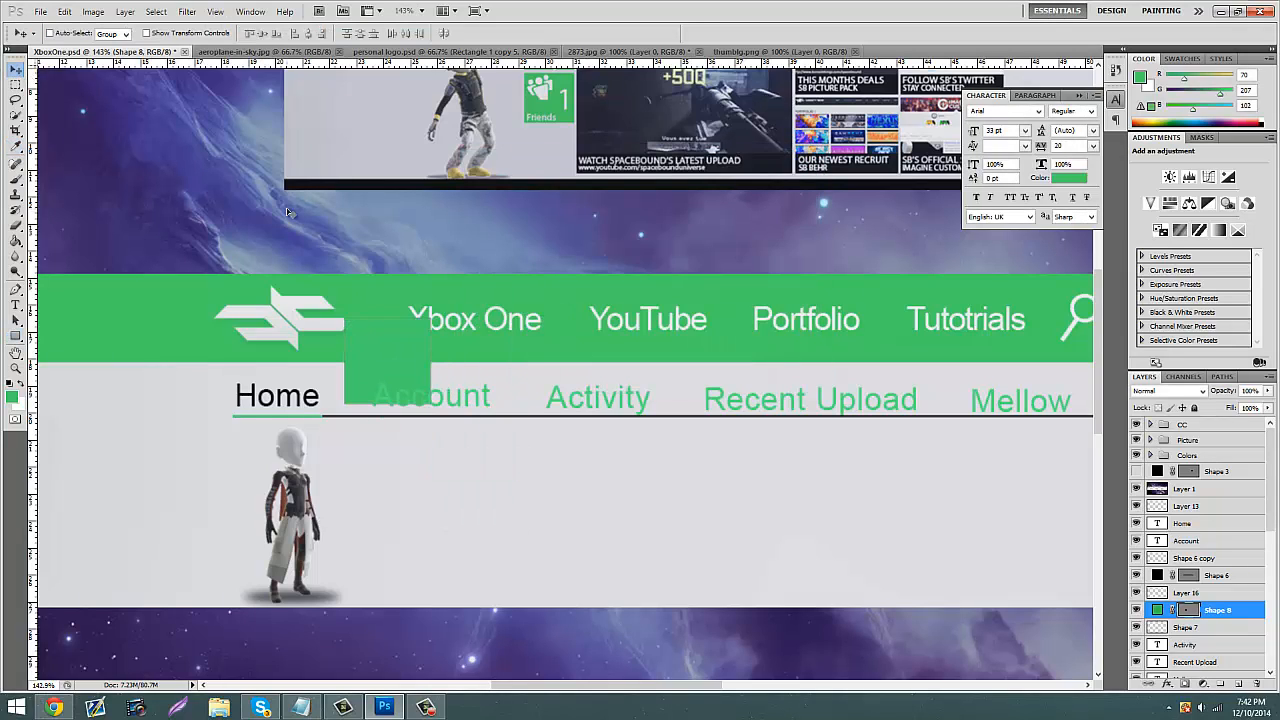
drag(559, 383, 612, 502)
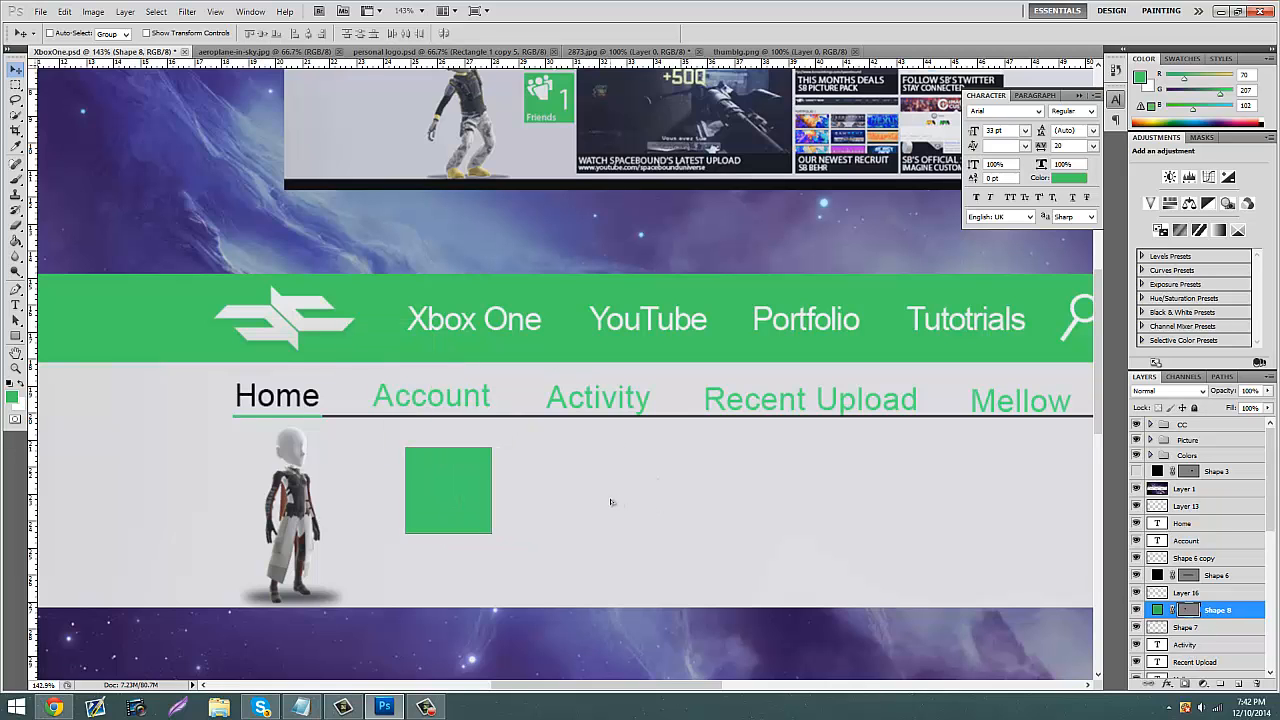
scroll(492, 470, up, 3)
scroll(492, 470, down, 4)
scroll(492, 472, up, 2)
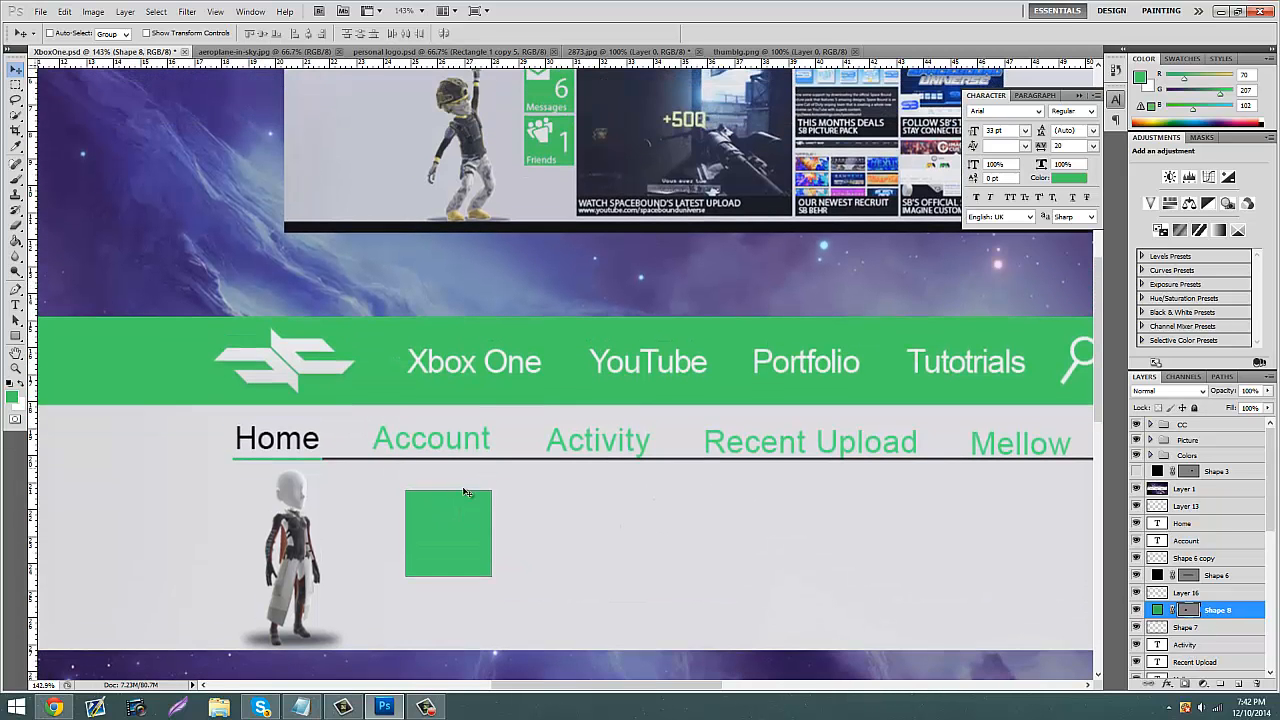
drag(451, 515, 493, 492)
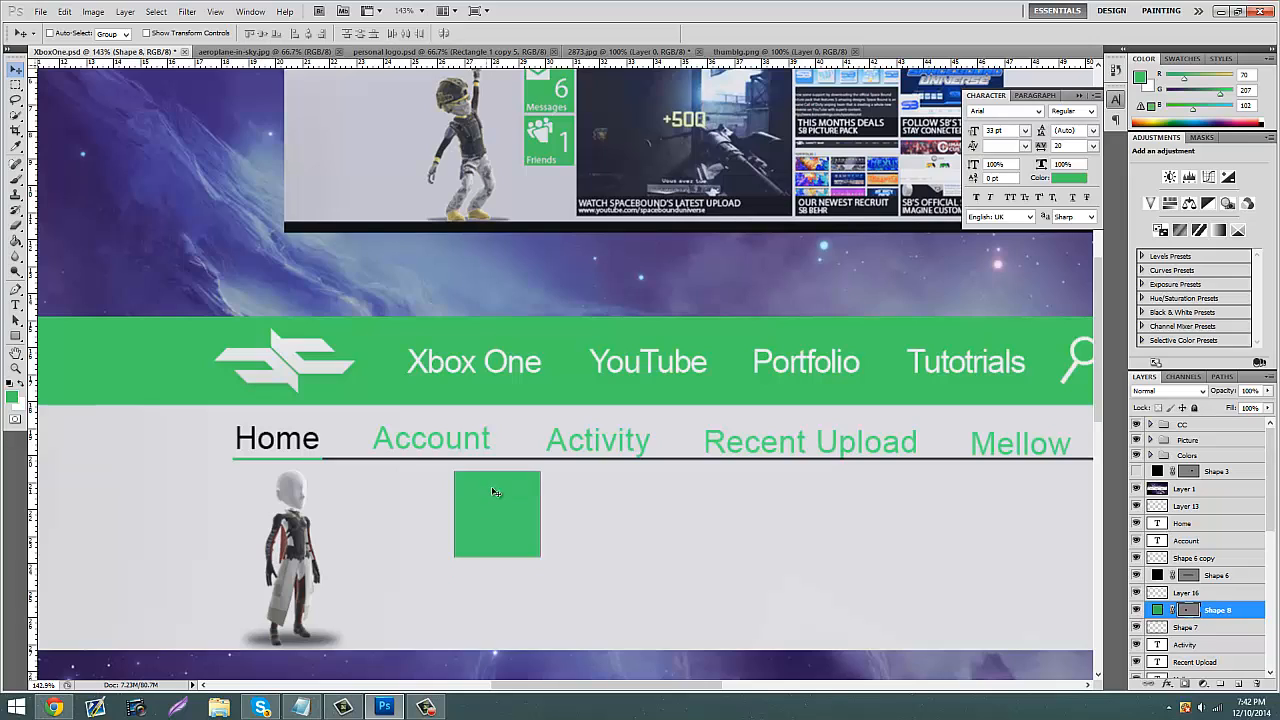
key(ctrl+j)
drag(512, 573, 508, 585)
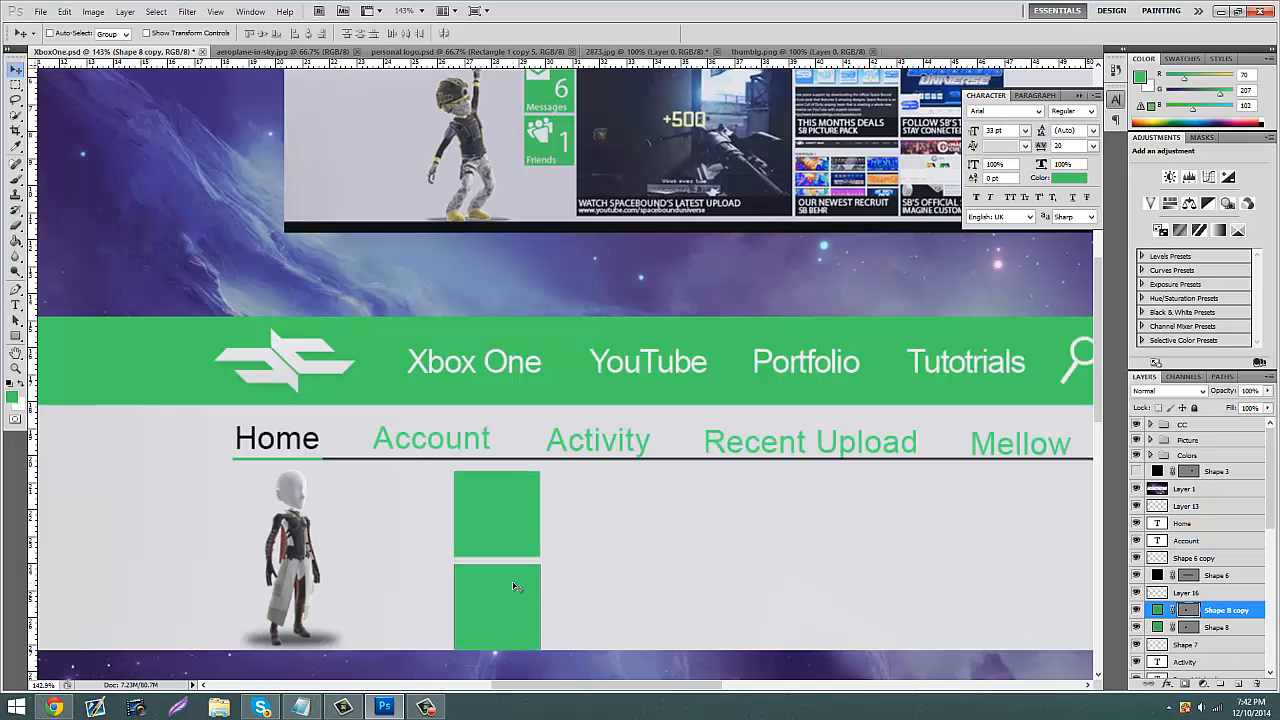
Step: Scale both green squares together to 84.18% and move them closer to the avatar, just beneath the divider line
shift+click(1214, 628)
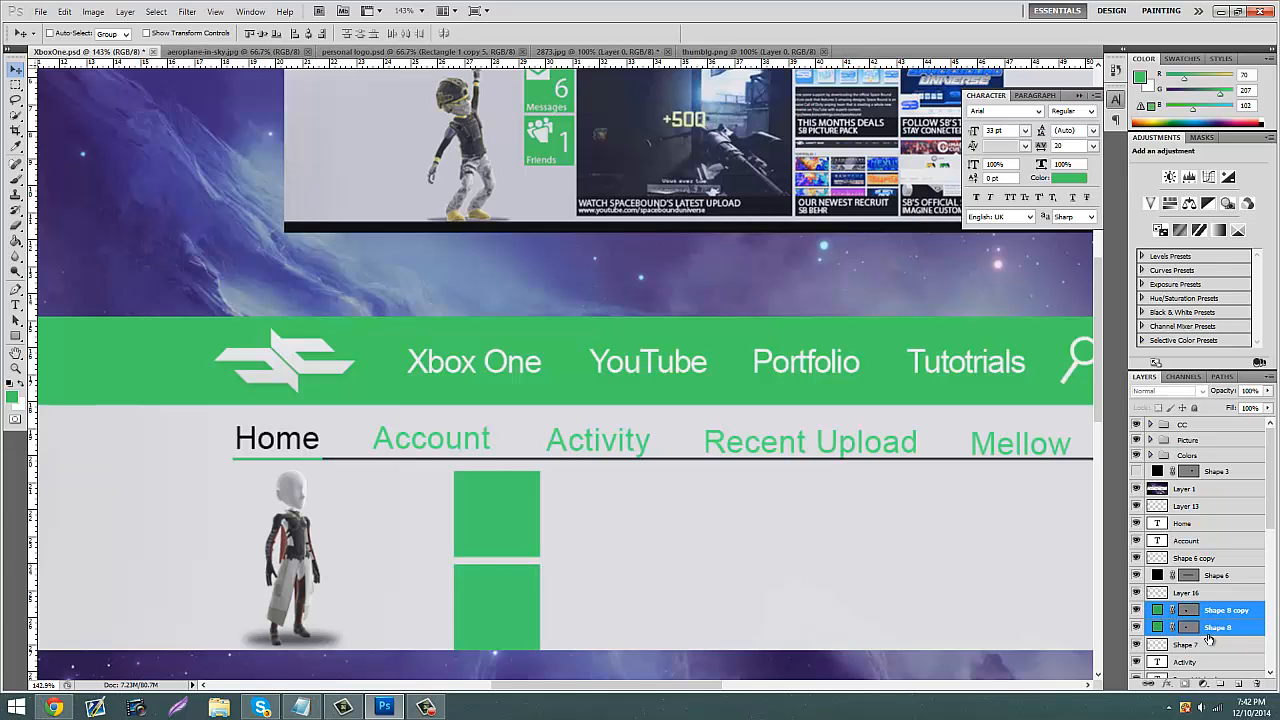
key(ctrl+t)
drag(548, 472, 522, 509)
drag(490, 557, 457, 471)
scroll(457, 479, up, 2)
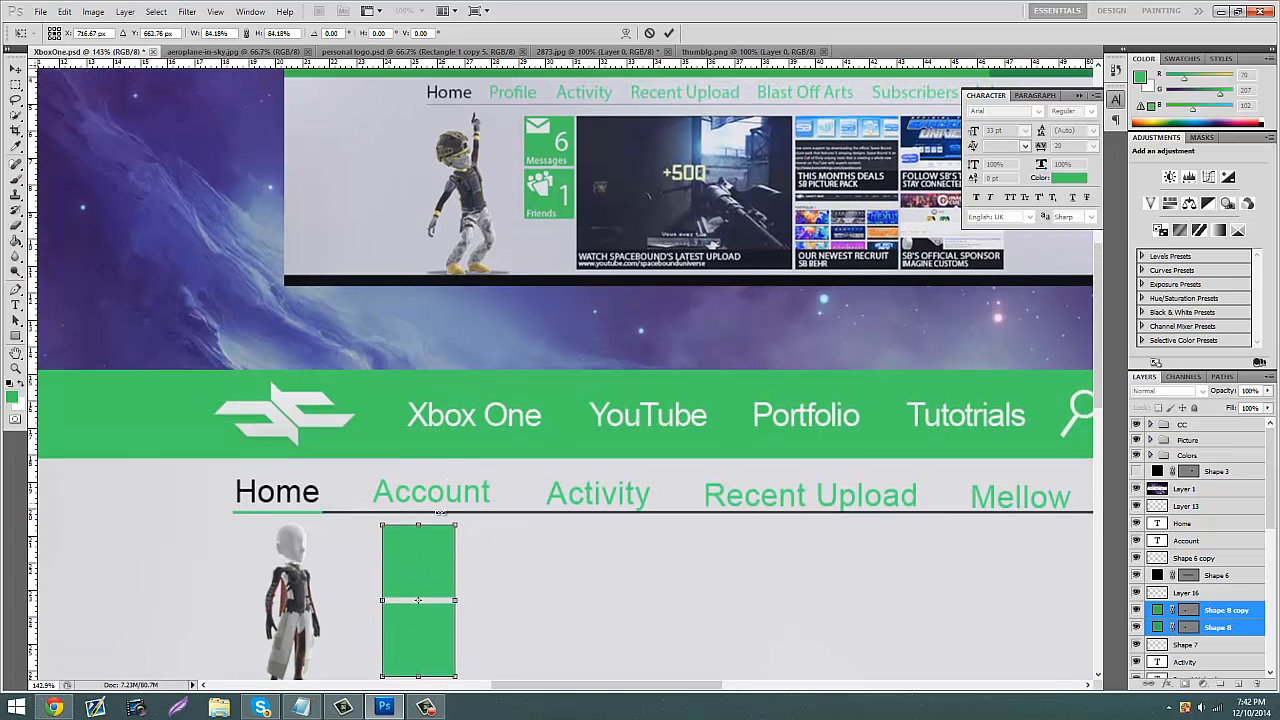
drag(430, 555, 441, 546)
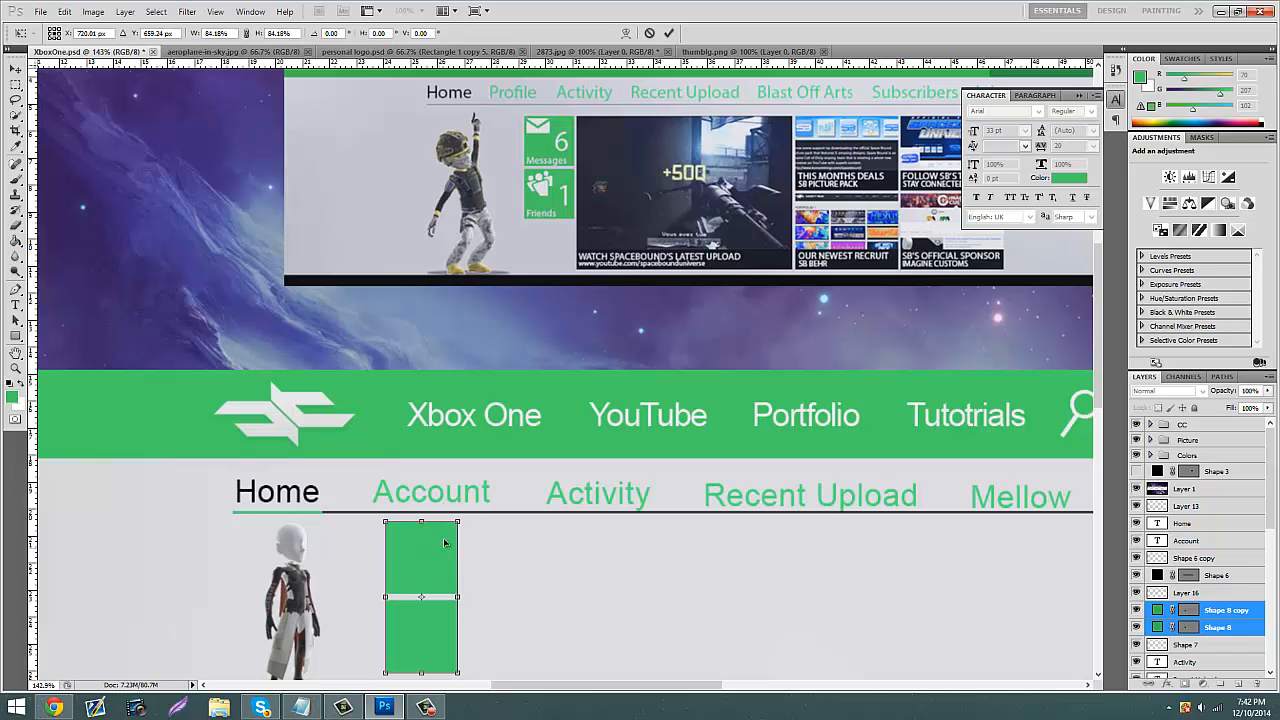
scroll(446, 545, down, 2)
scroll(440, 557, up, 1)
scroll(446, 571, down, 1)
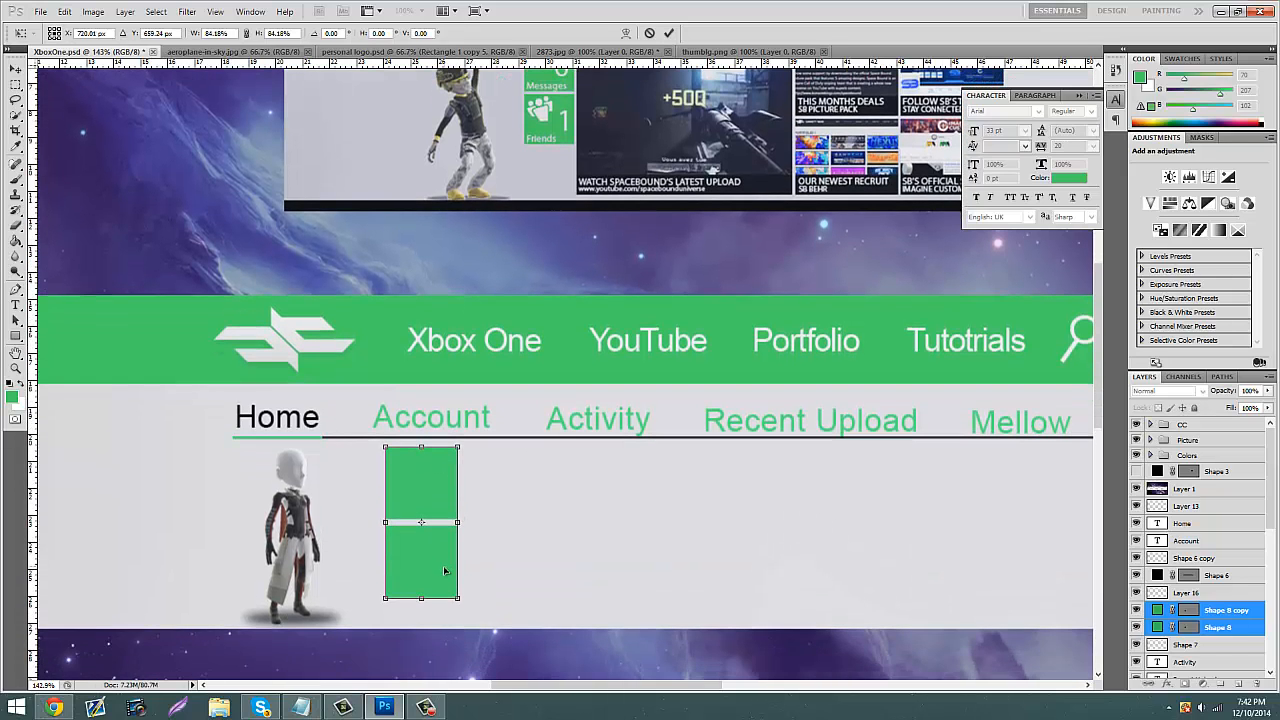
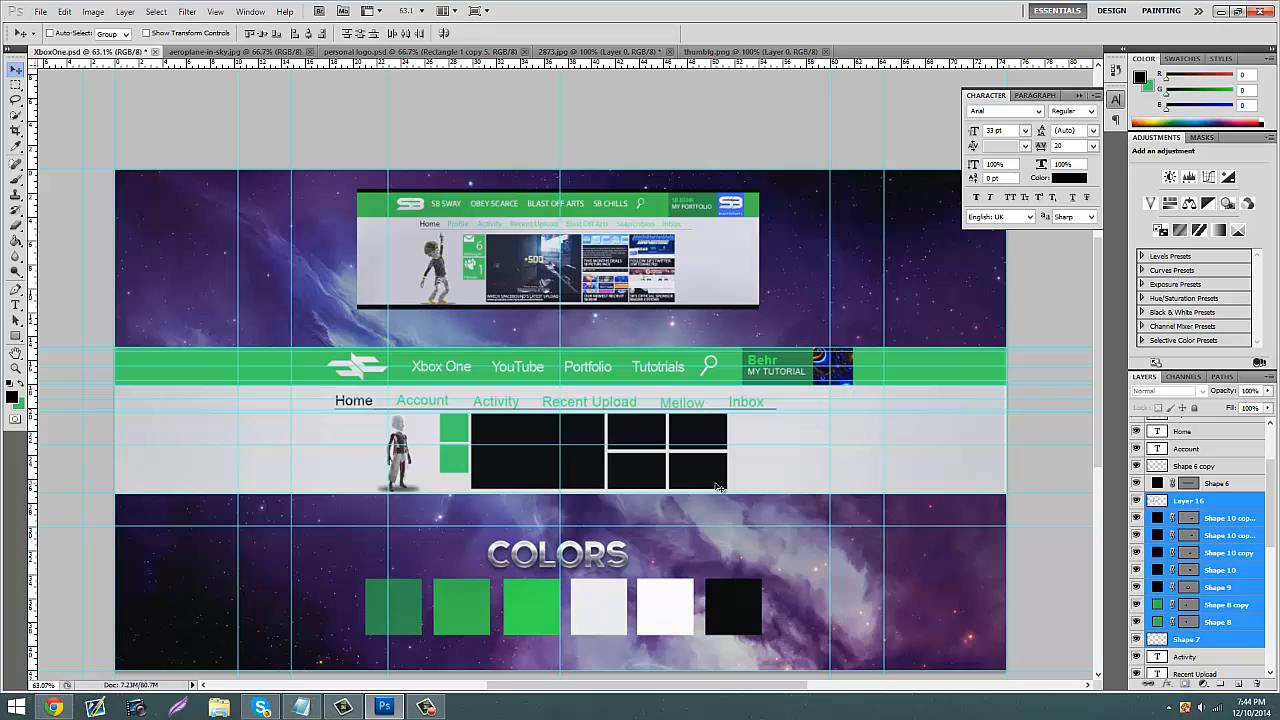
Step: Hide the guides and select only the avatar's layer, Layer 16
key(ctrl+semicolon)
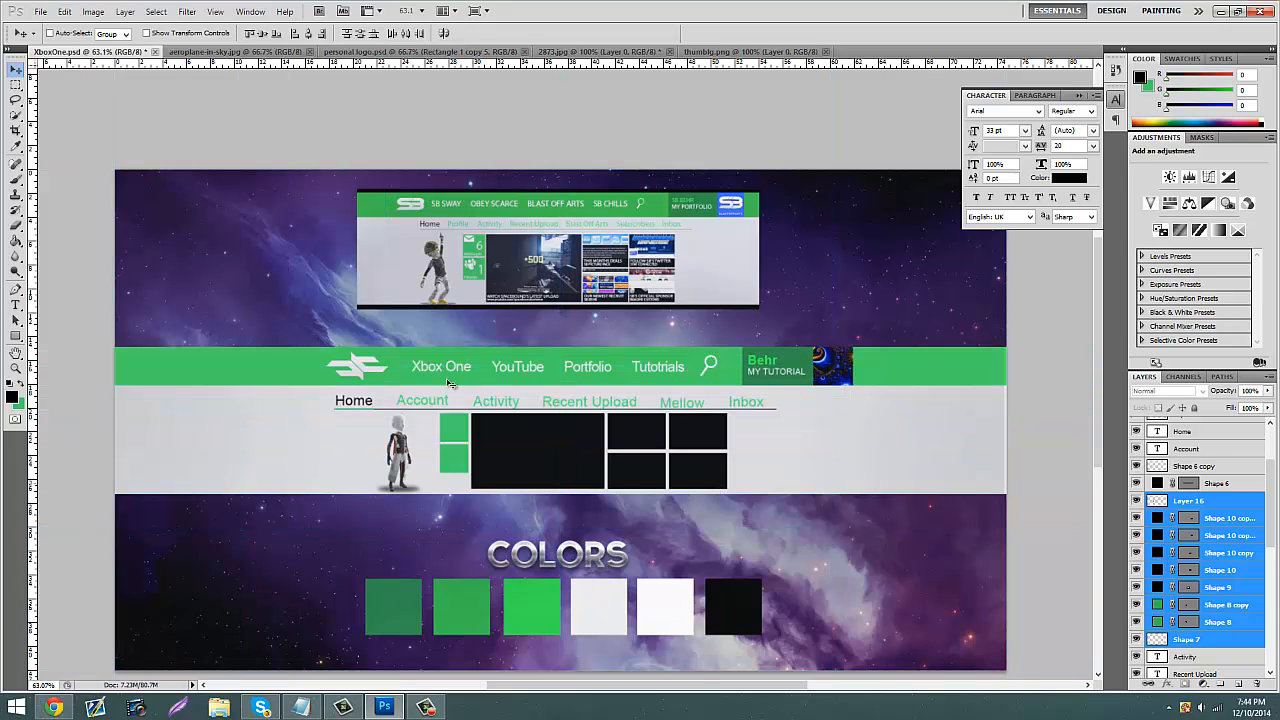
click(1231, 506)
click(14, 370)
scroll(503, 383, up, 3)
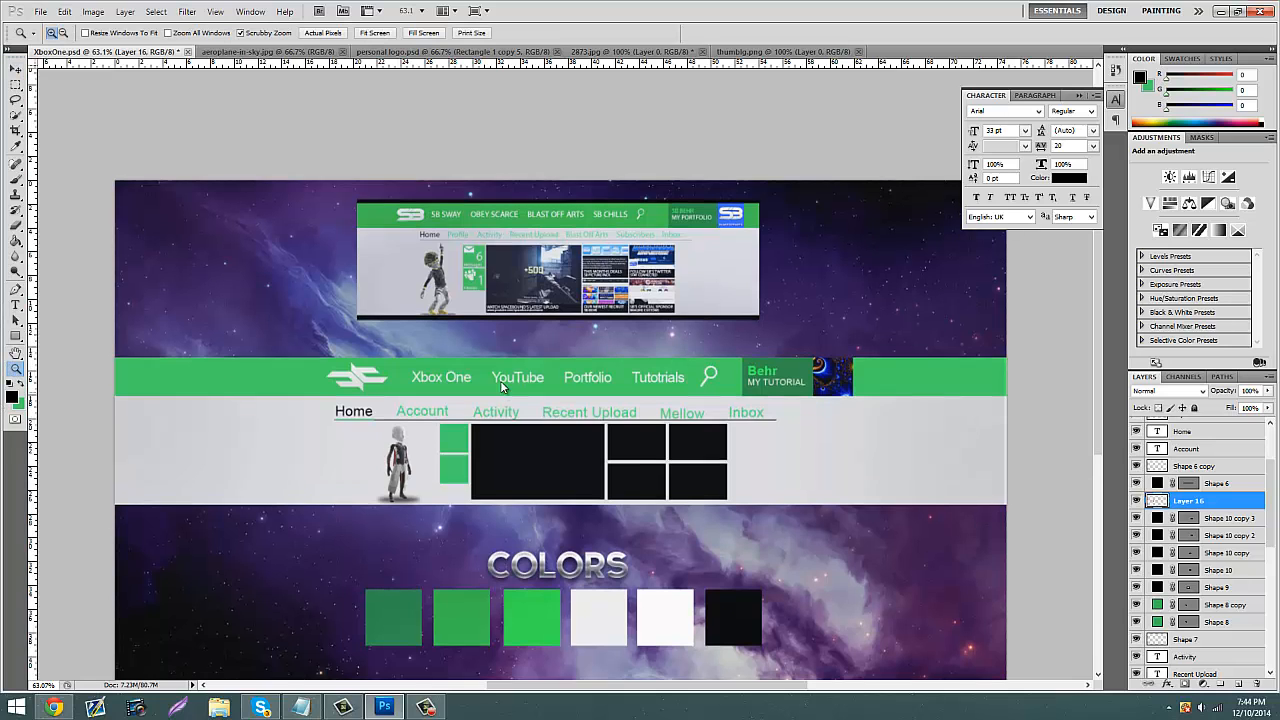
Step: Examine the Messages and Friends tiles in the reference dashboard and compare them with the two blank green squares
drag(437, 264, 489, 258)
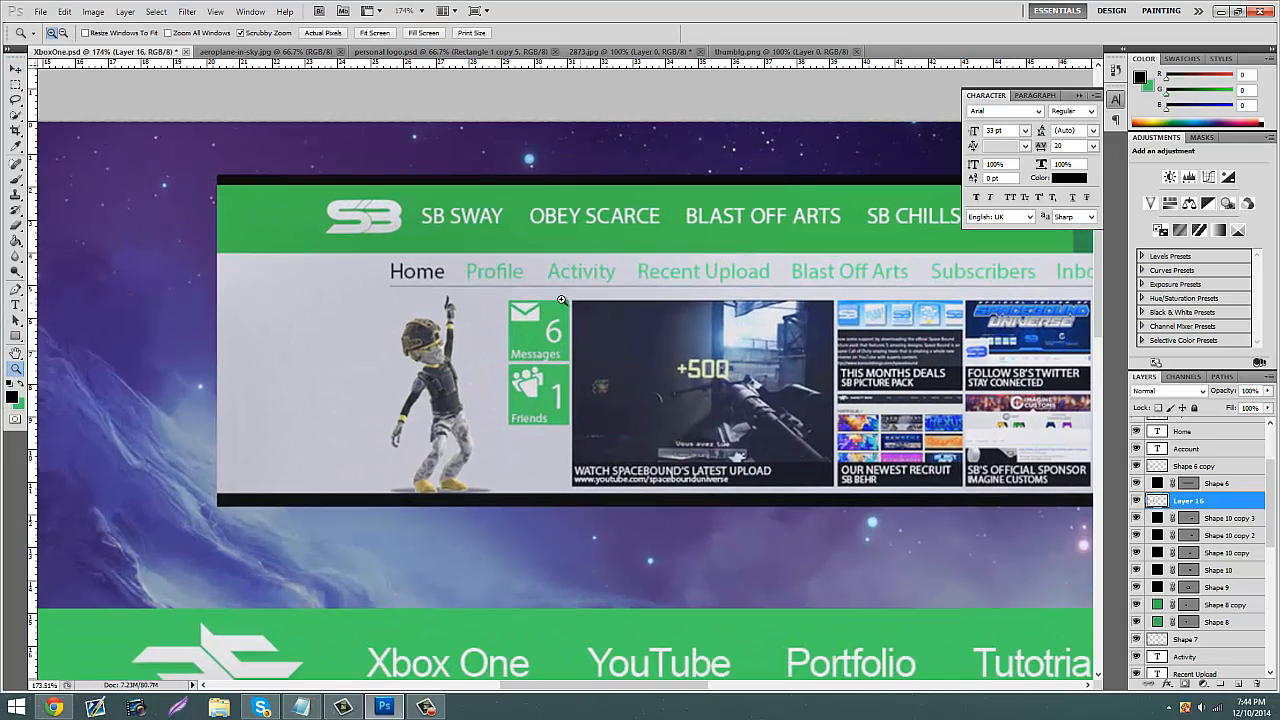
scroll(550, 306, down, 2)
scroll(550, 306, up, 3)
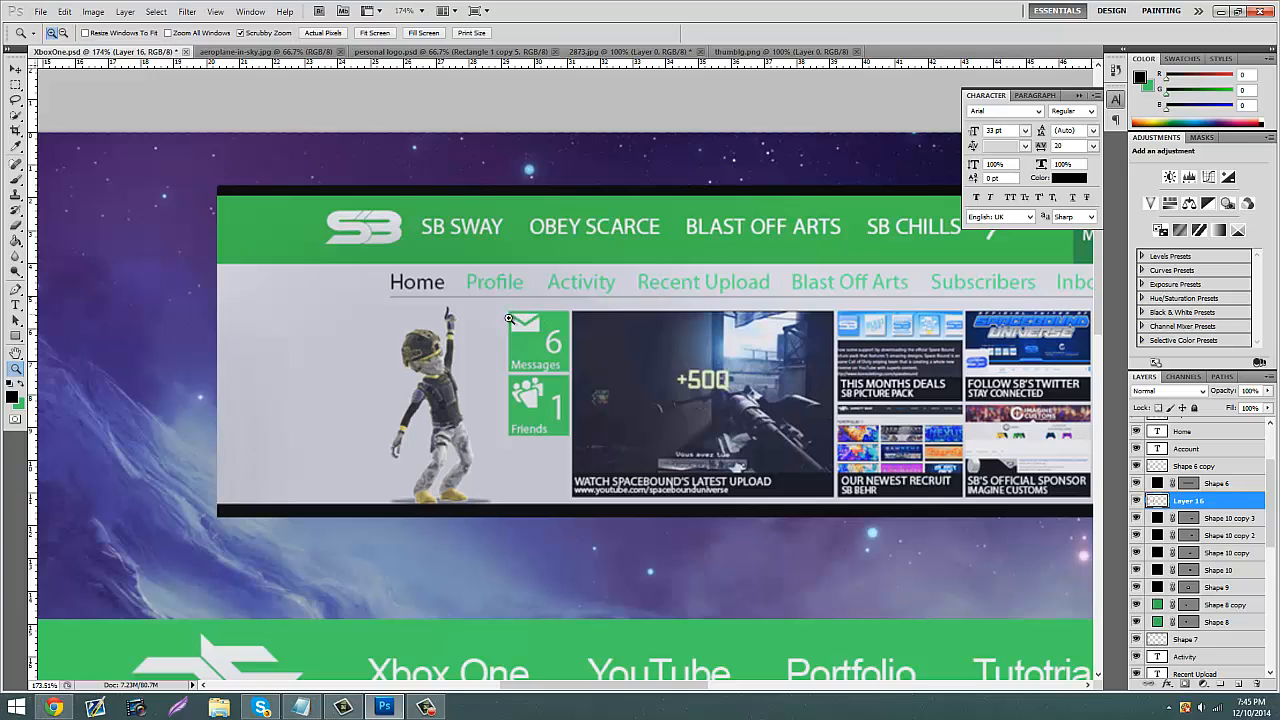
scroll(573, 356, down, 10)
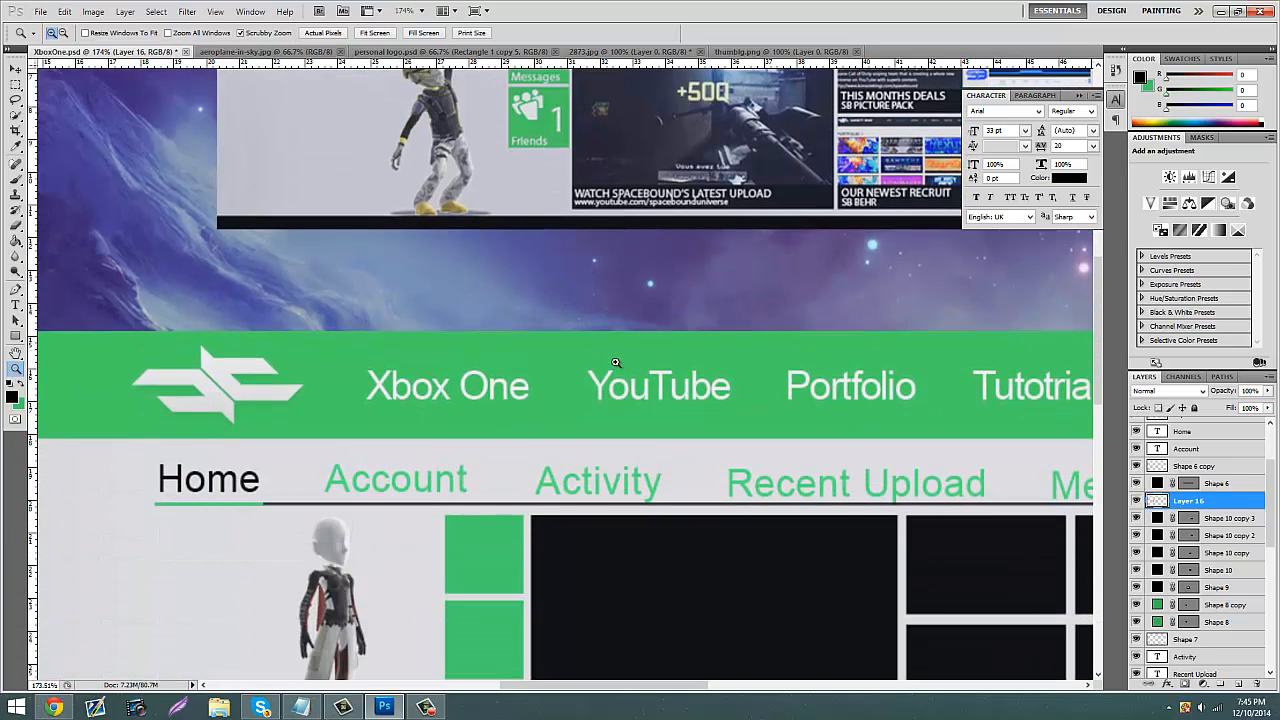
scroll(640, 385, down, 2)
mouse_move(718, 458)
mouse_down()
mouse_move(694, 466)
mouse_move(718, 455)
mouse_up()
scroll(700, 456, down, 3)
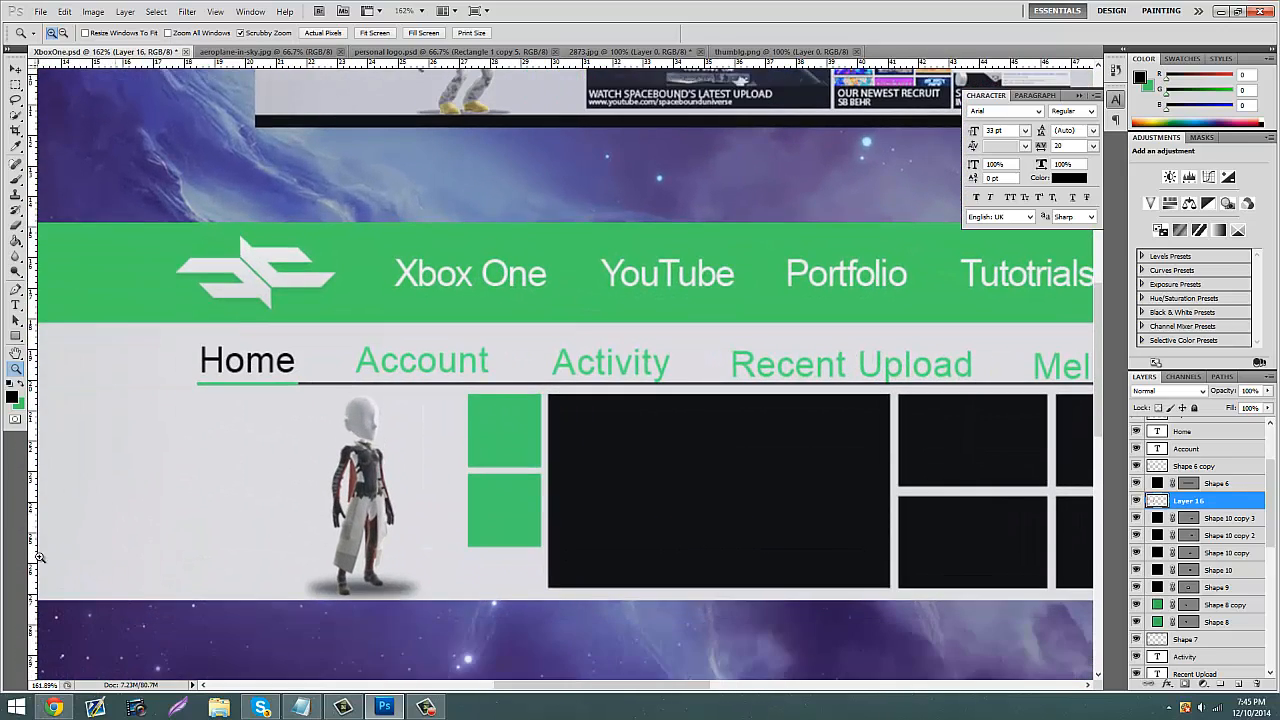
Step: Switch to Chrome and copy a Lightshot capture of the envelope icon in the game style banner's Messages tile to the clipboard
click(54, 707)
click(66, 7)
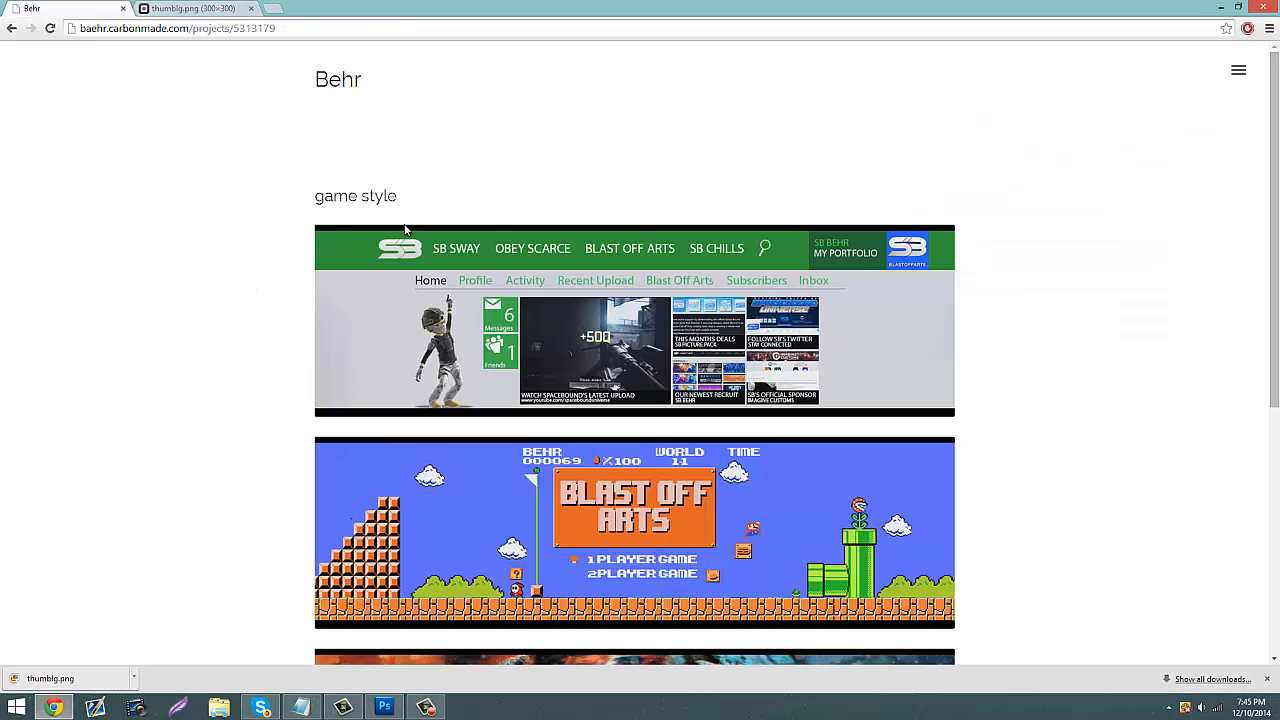
click(192, 706)
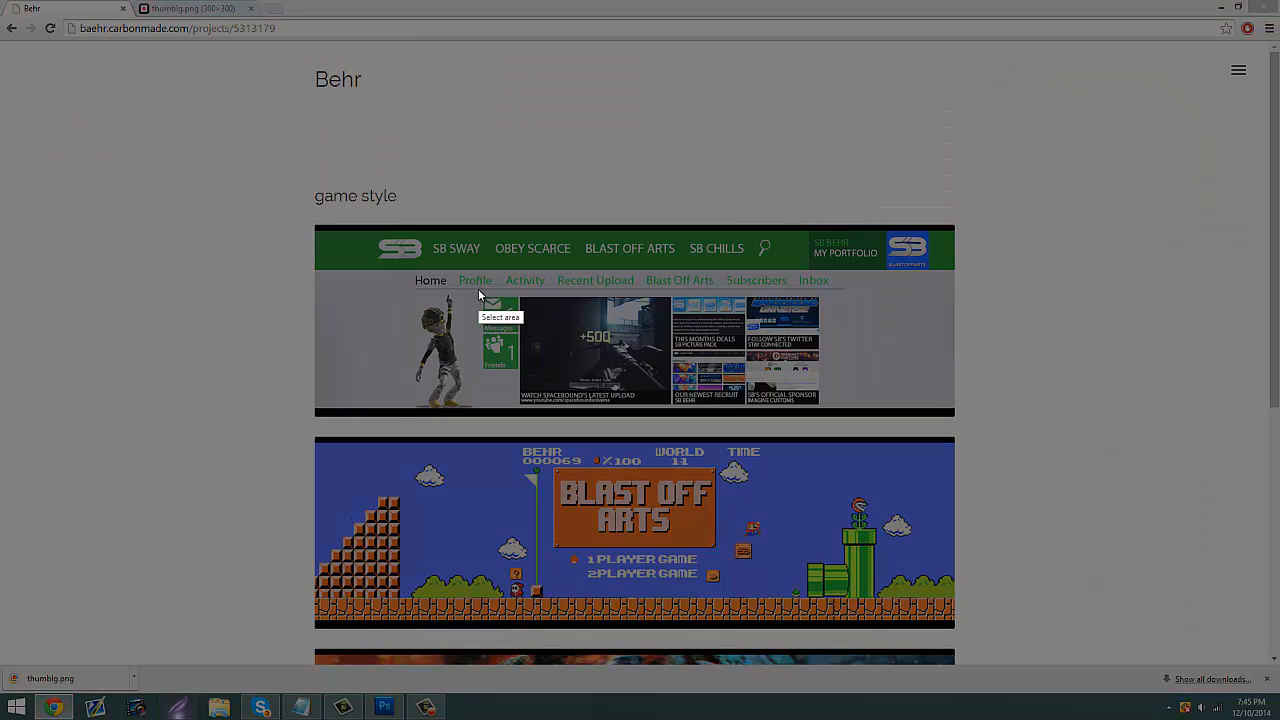
drag(476, 291, 510, 317)
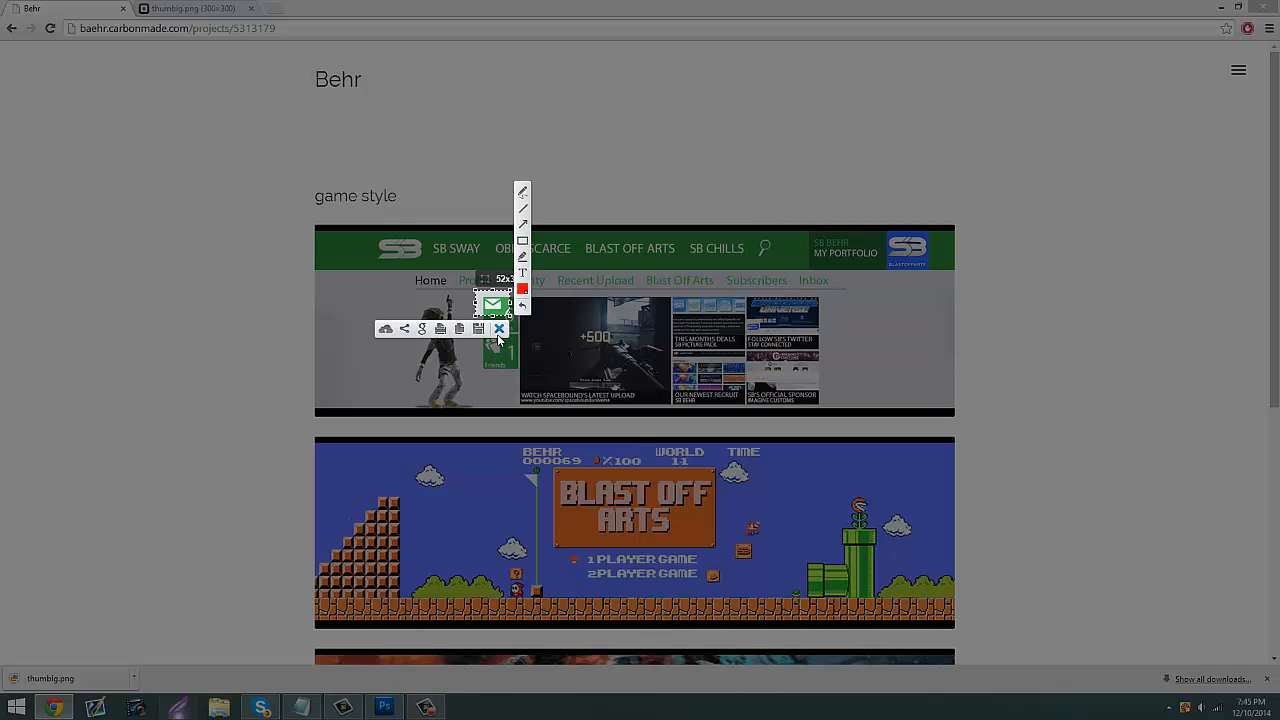
click(457, 331)
Step: Return to Photoshop, paste the captured envelope icon above the avatar's layer and place it between the avatar and the upper green square
click(384, 707)
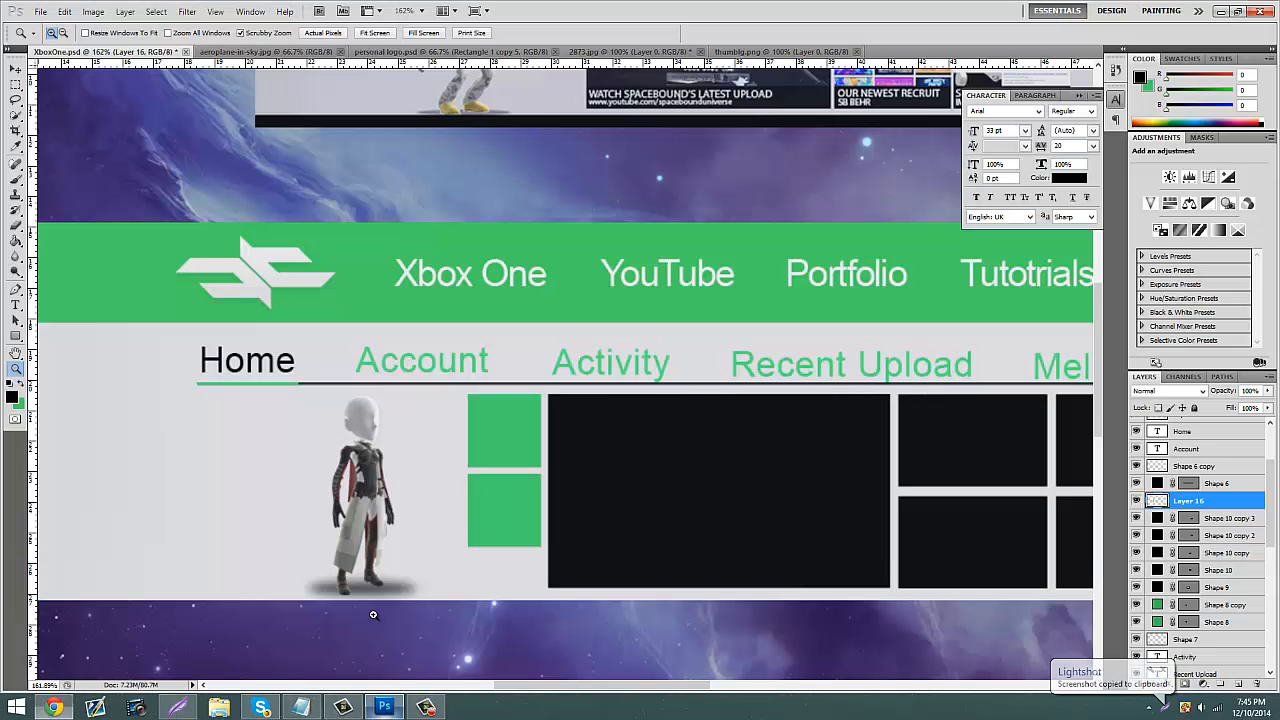
click(64, 11)
click(80, 126)
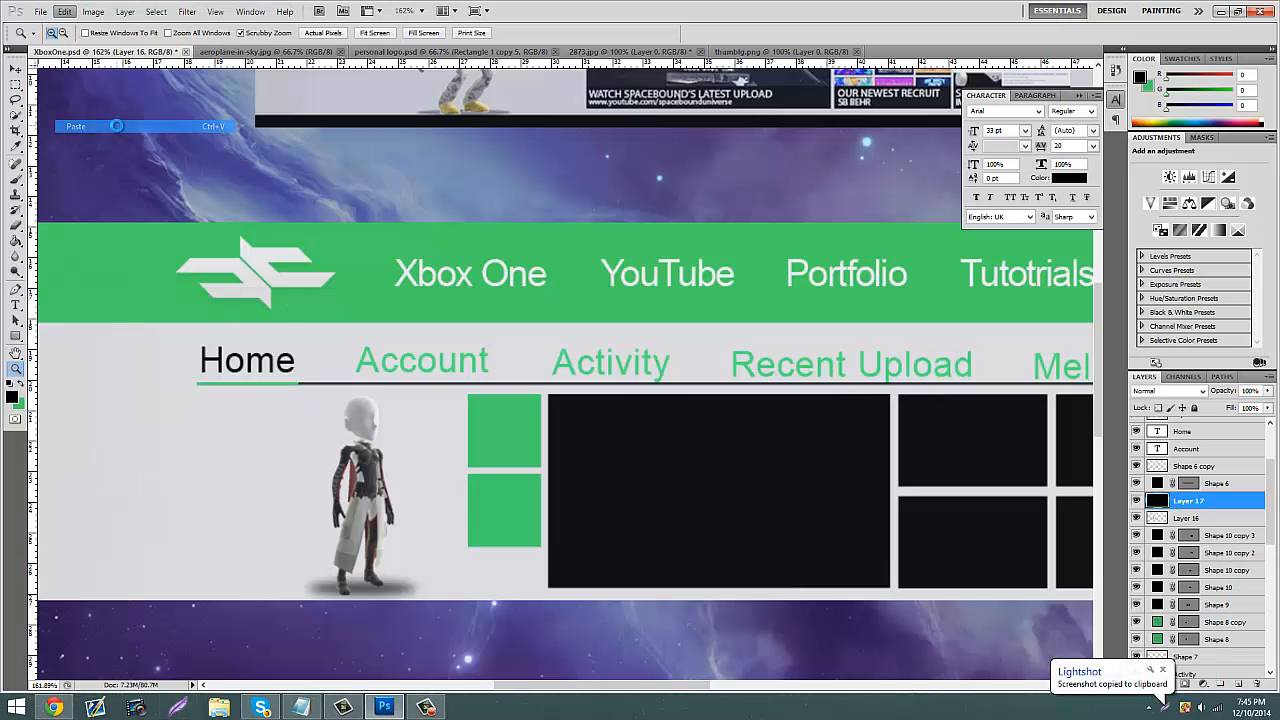
click(15, 69)
drag(590, 391, 521, 371)
Step: Cut away the pasted capture's surroundings above, beside and below the envelope with rectangular selections, leaving only the icon
key(z)
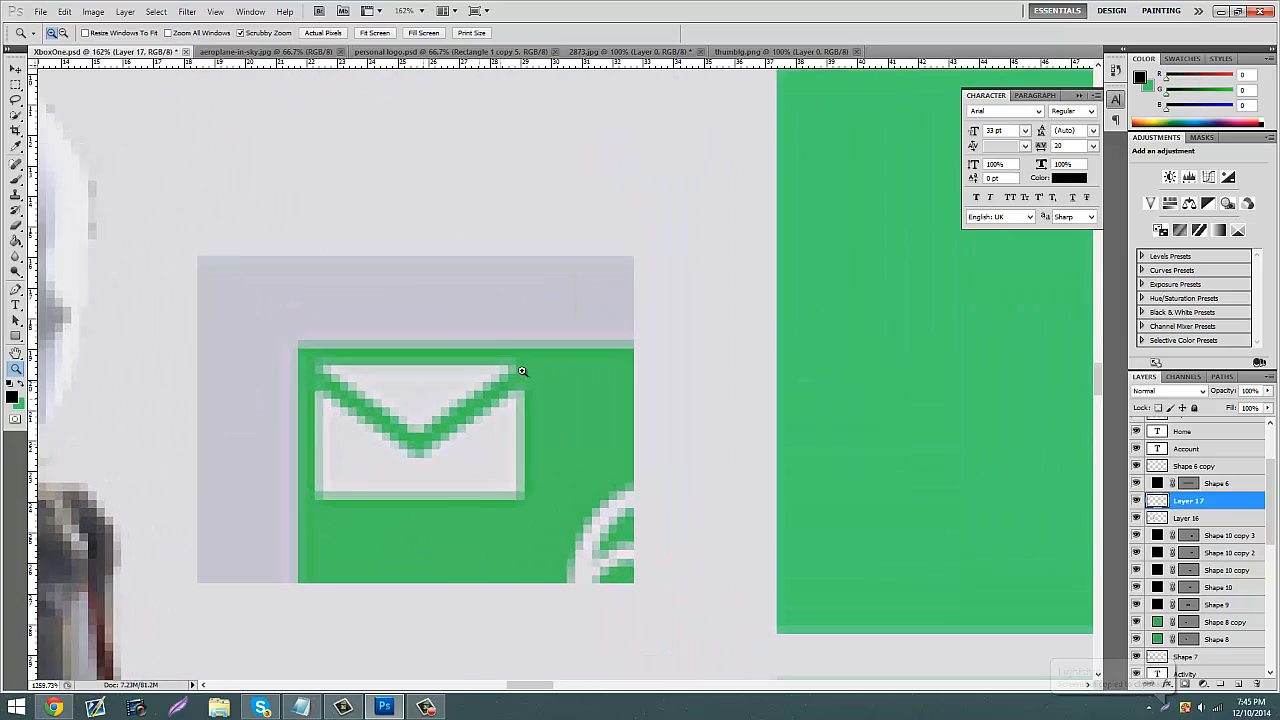
click(17, 87)
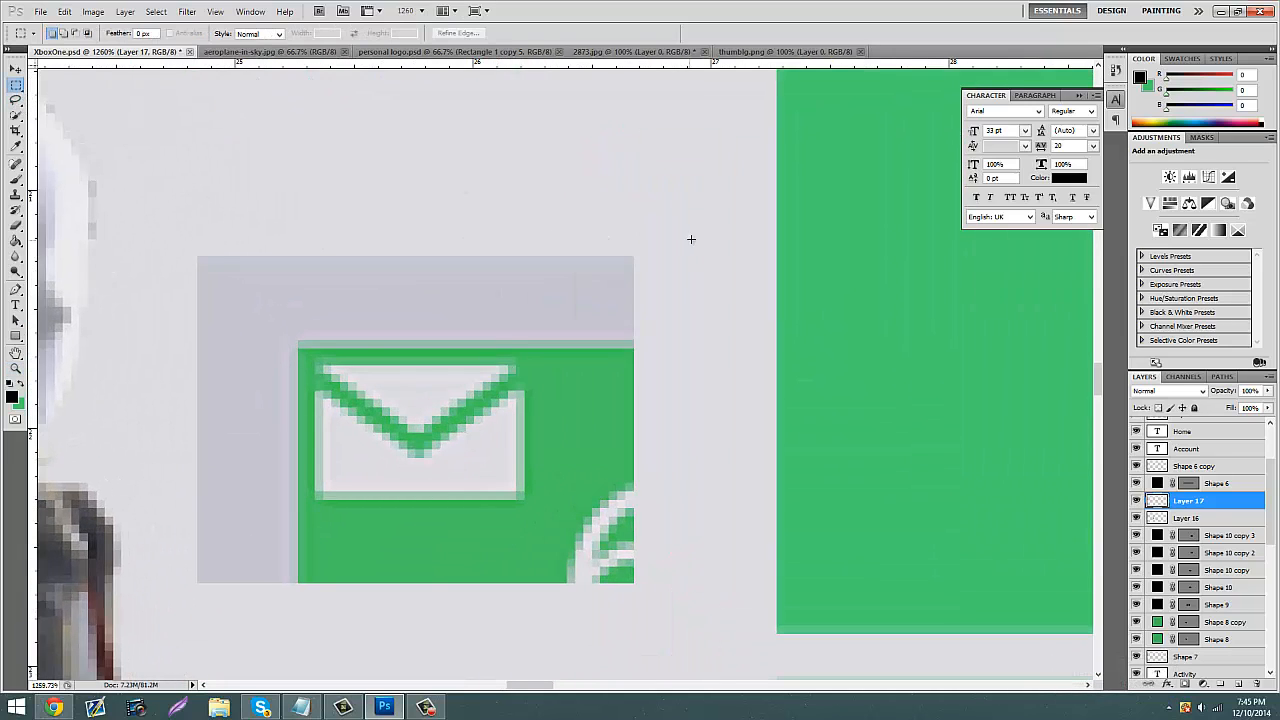
drag(135, 312, 107, 364)
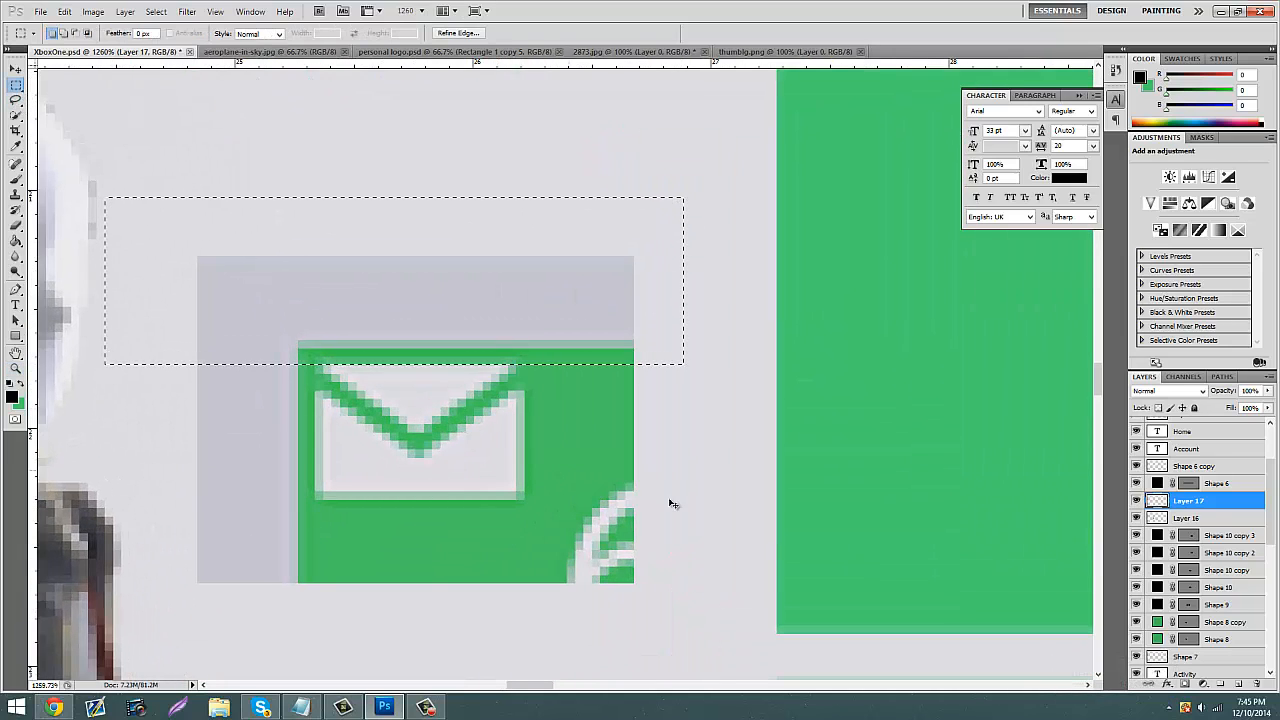
key(ctrl+x)
drag(726, 642, 524, 248)
key(ctrl+x)
drag(616, 608, 137, 499)
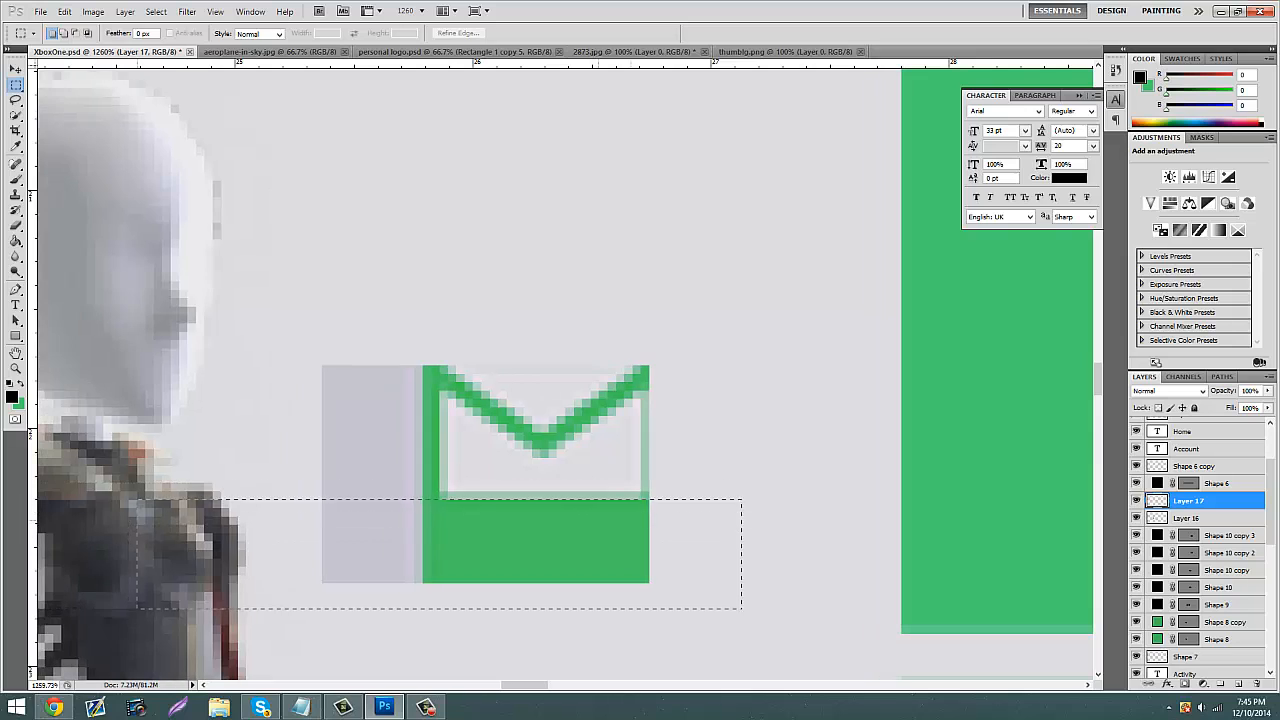
key(ctrl+x)
drag(271, 249, 437, 531)
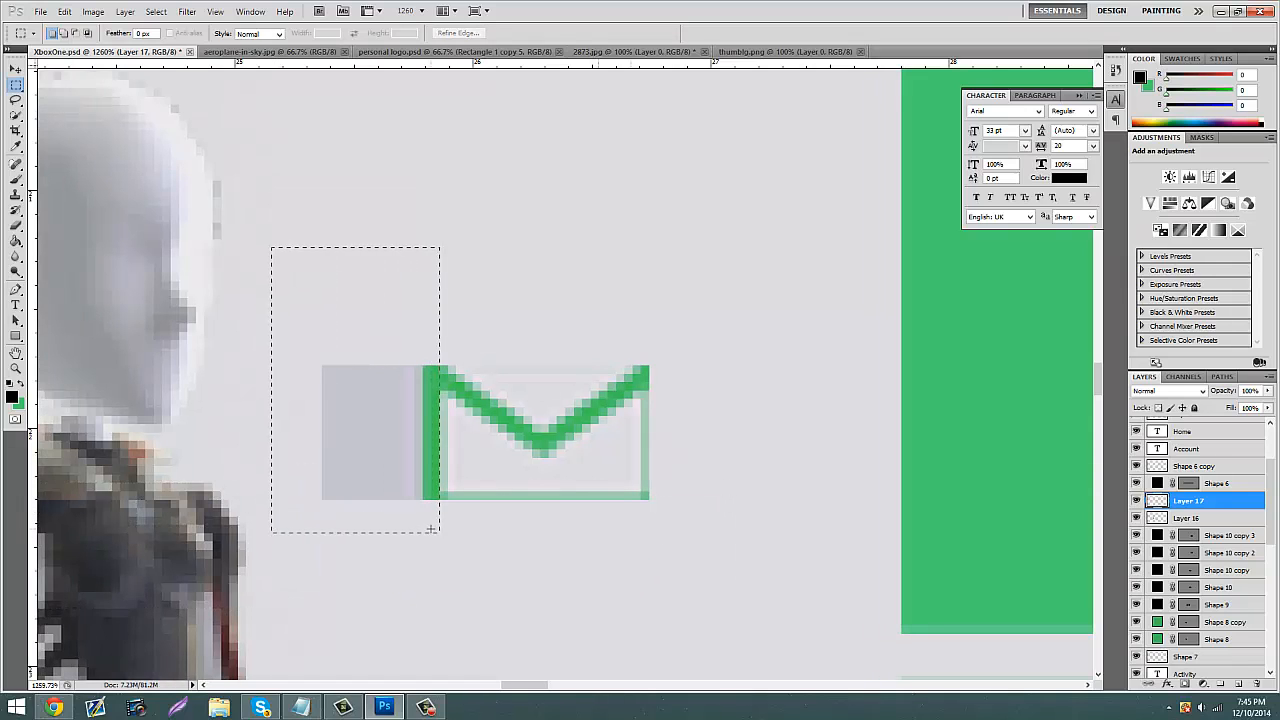
key(ctrl+x)
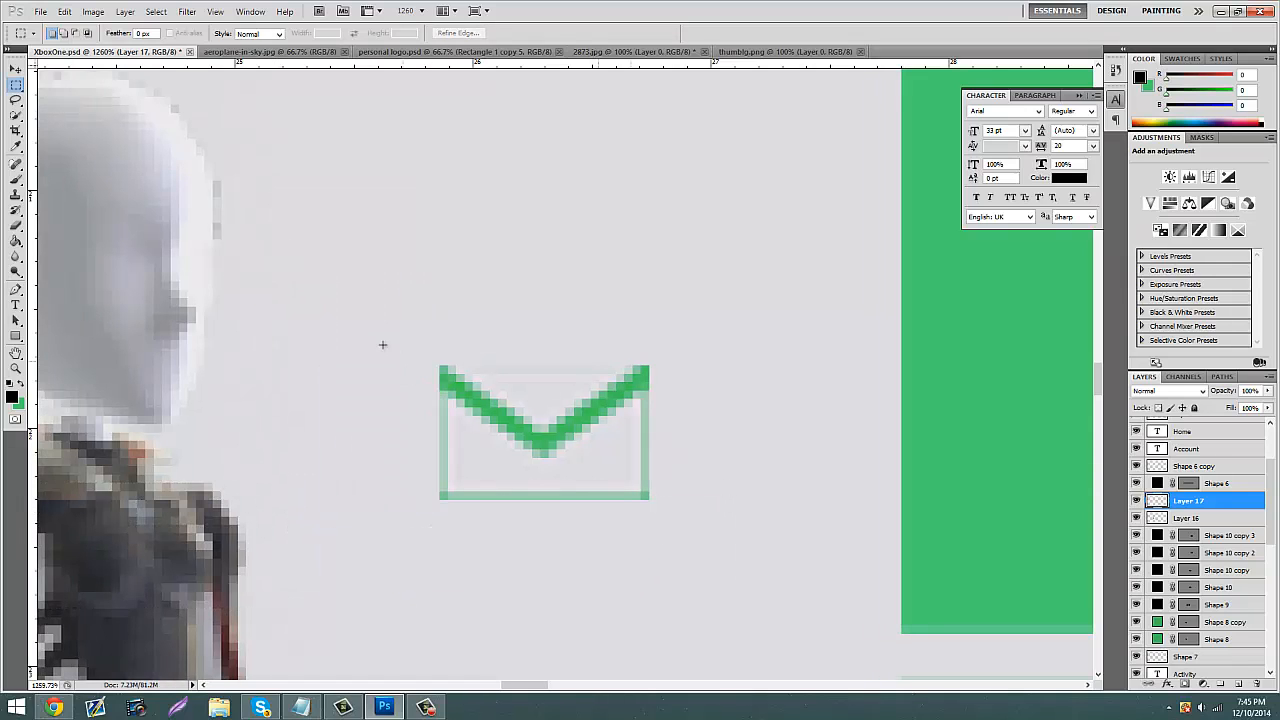
Step: Remove the green V-shaped fold line and upper corners from the envelope icon with a polygonal selection, then deselect
click(15, 100)
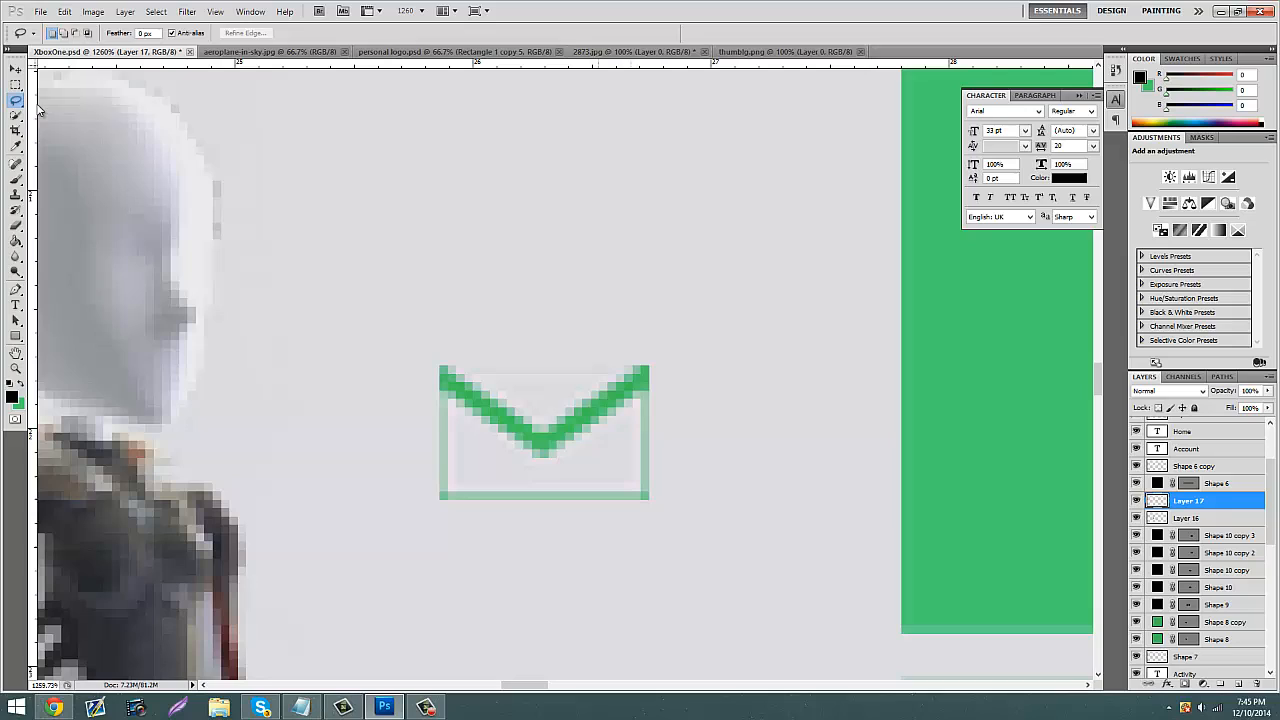
click(543, 432)
click(648, 354)
click(661, 362)
click(423, 377)
click(410, 338)
key(Delete)
key(ctrl+d)
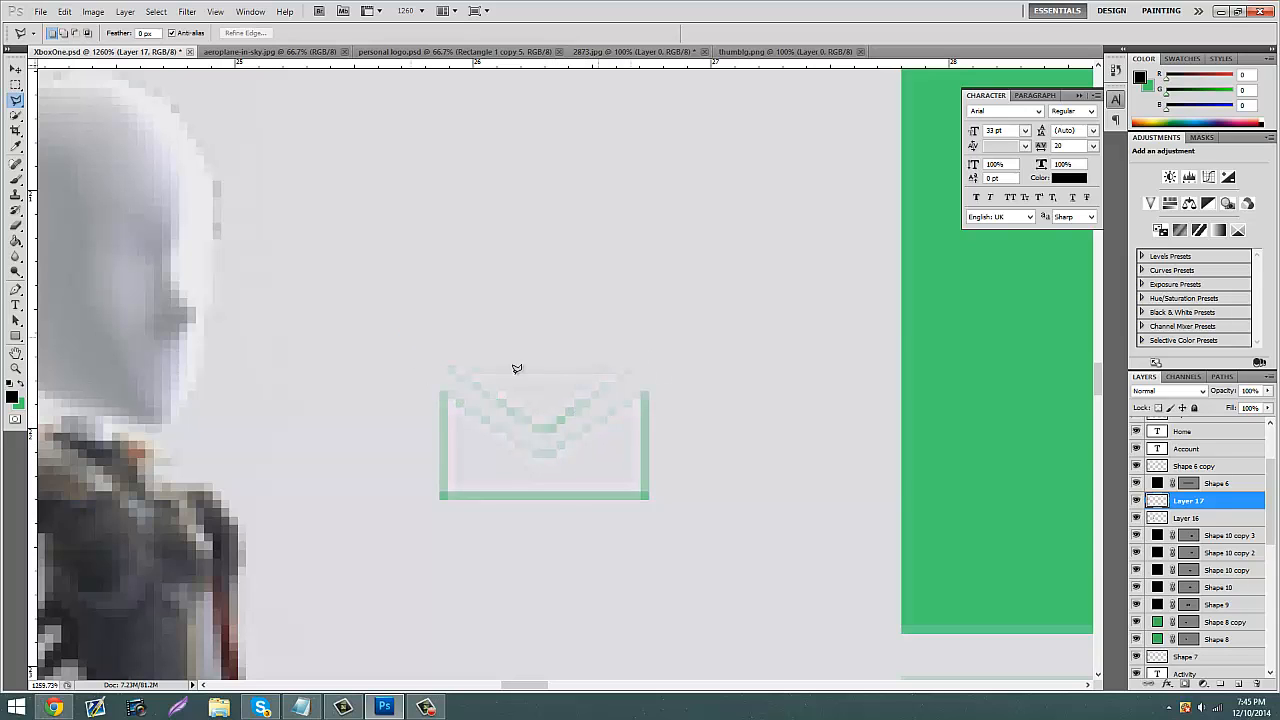
Step: Move the cleaned envelope icon onto the upper green square, near its left edge
click(15, 70)
drag(514, 458, 992, 460)
drag(515, 690, 543, 691)
click(15, 369)
drag(434, 395, 394, 397)
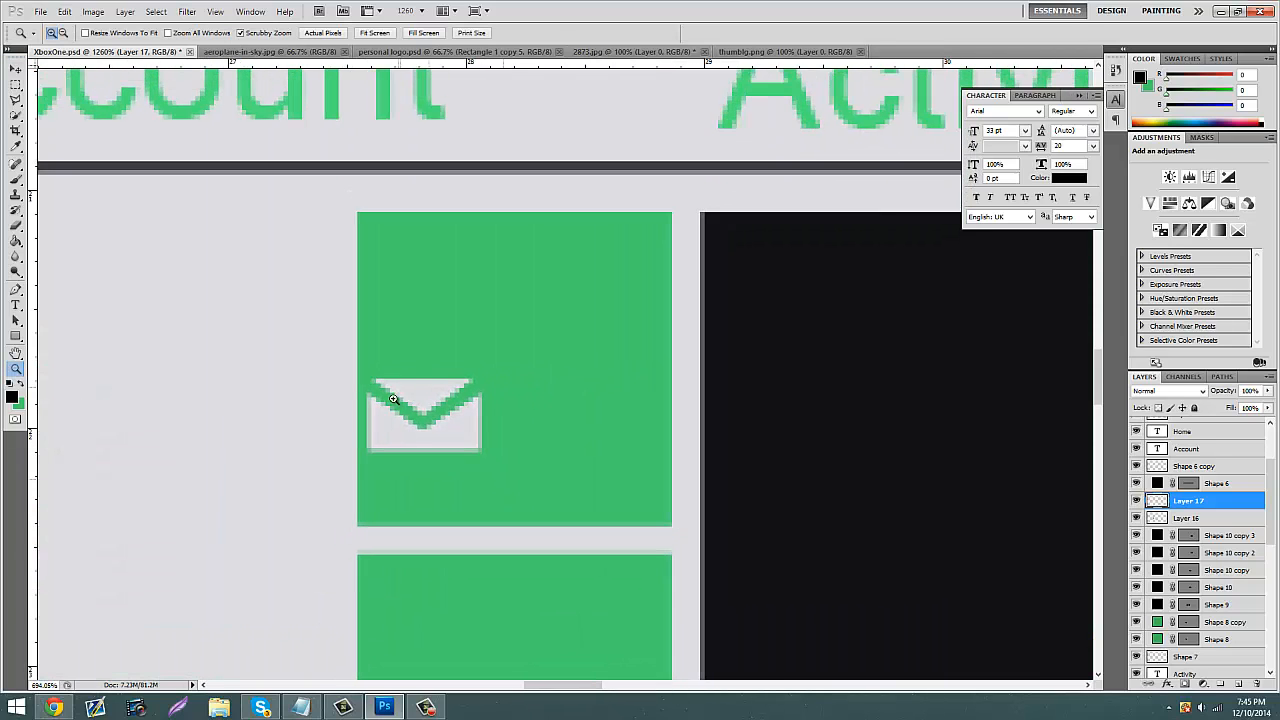
drag(557, 401, 529, 403)
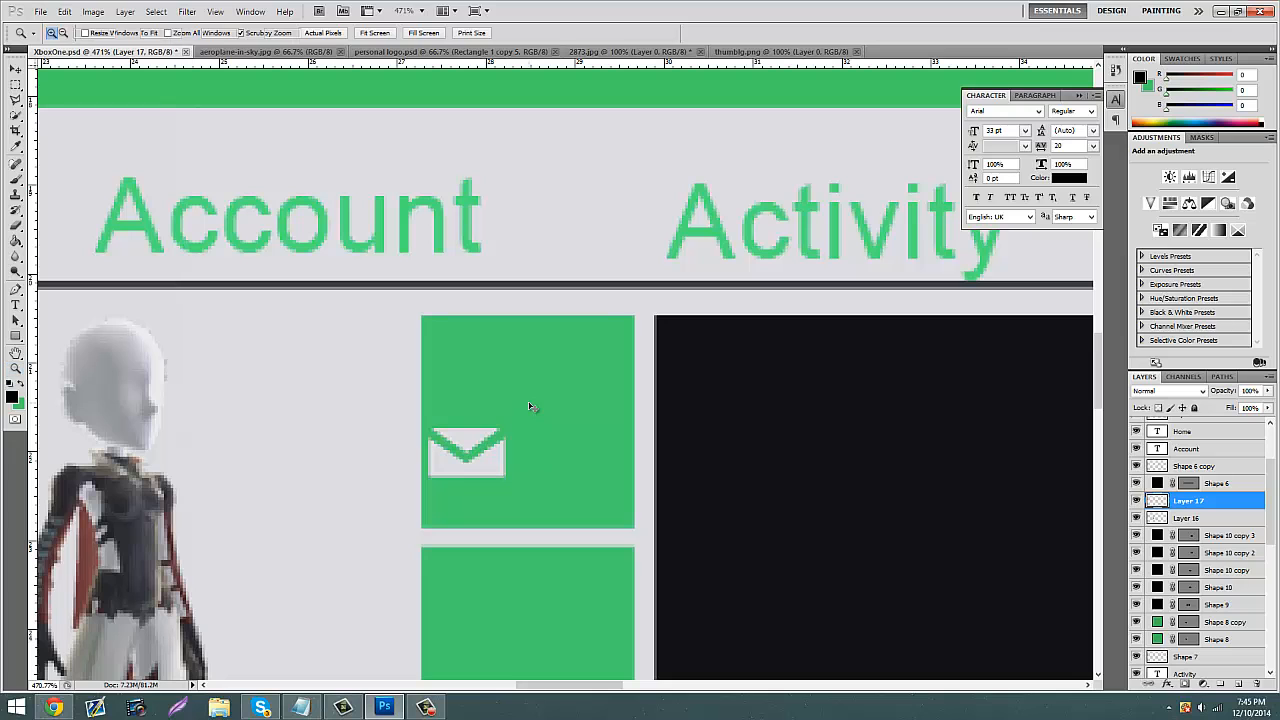
Step: Scale the envelope to about 134% and place it in the upper-left corner of the upper green square, following the reference banner
click(50, 708)
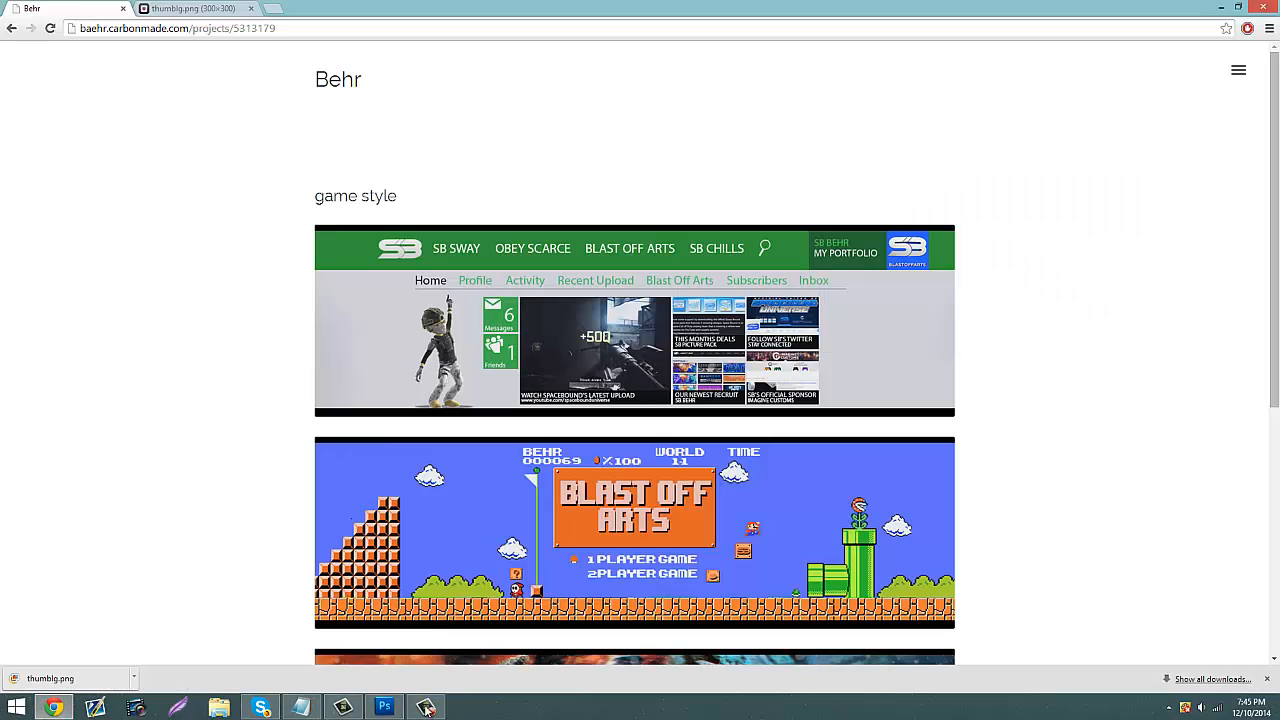
click(384, 708)
drag(507, 424, 540, 408)
drag(508, 454, 521, 373)
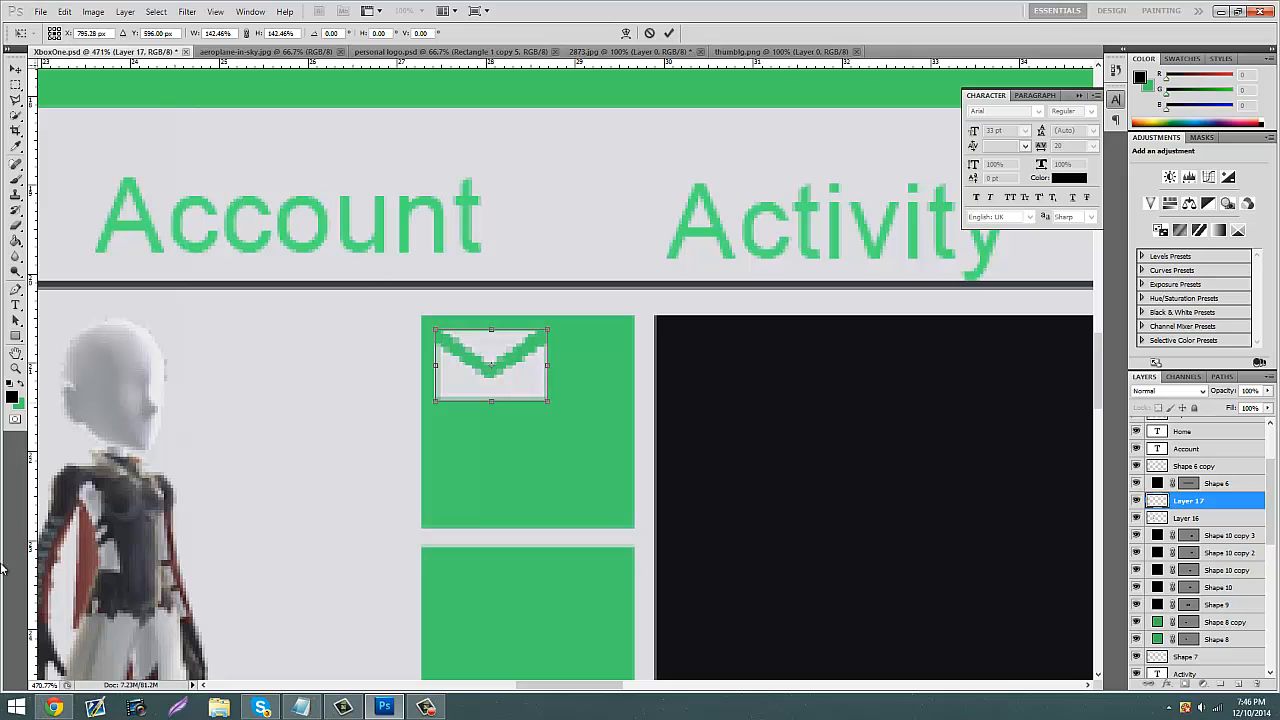
mouse_move(52, 708)
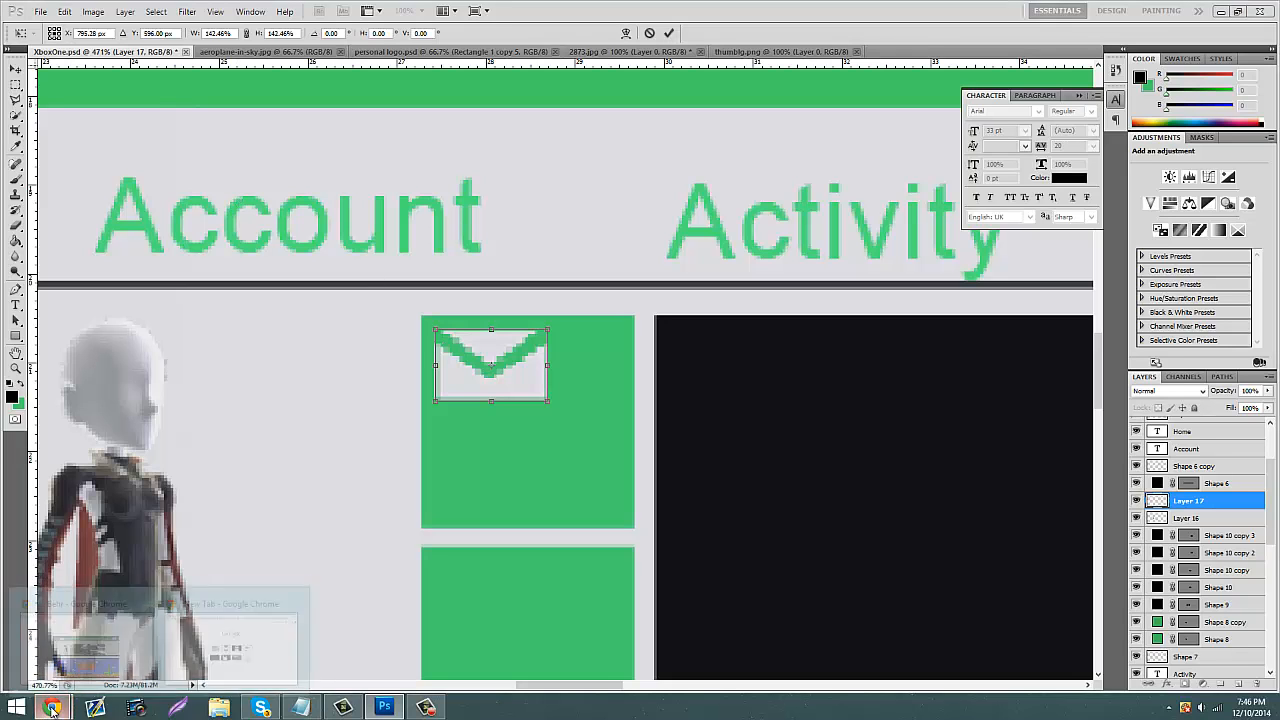
click(93, 647)
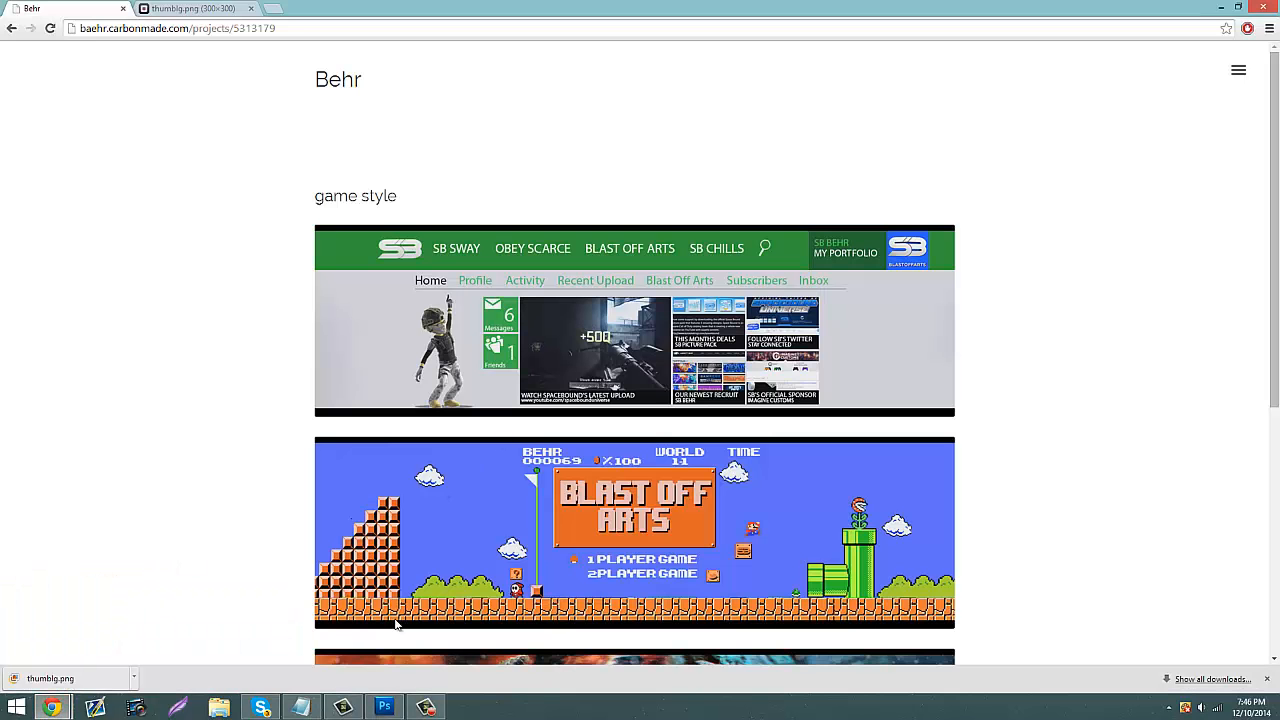
click(384, 707)
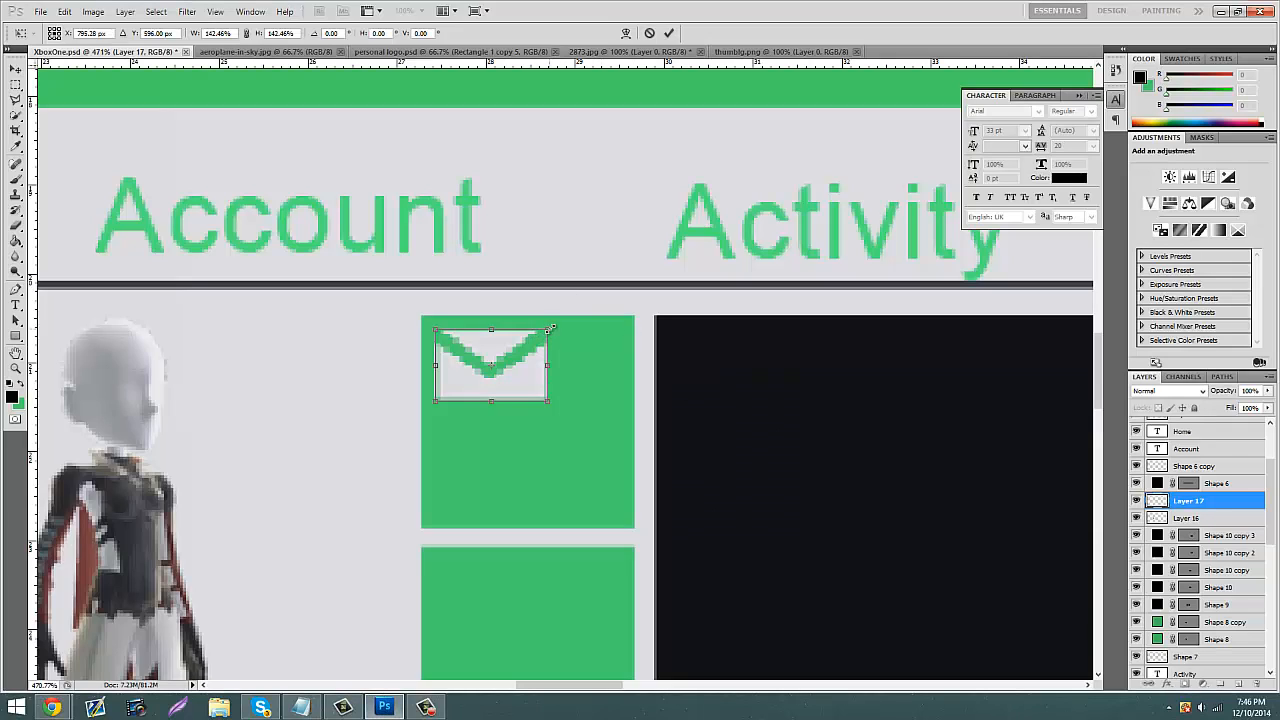
drag(551, 327, 522, 353)
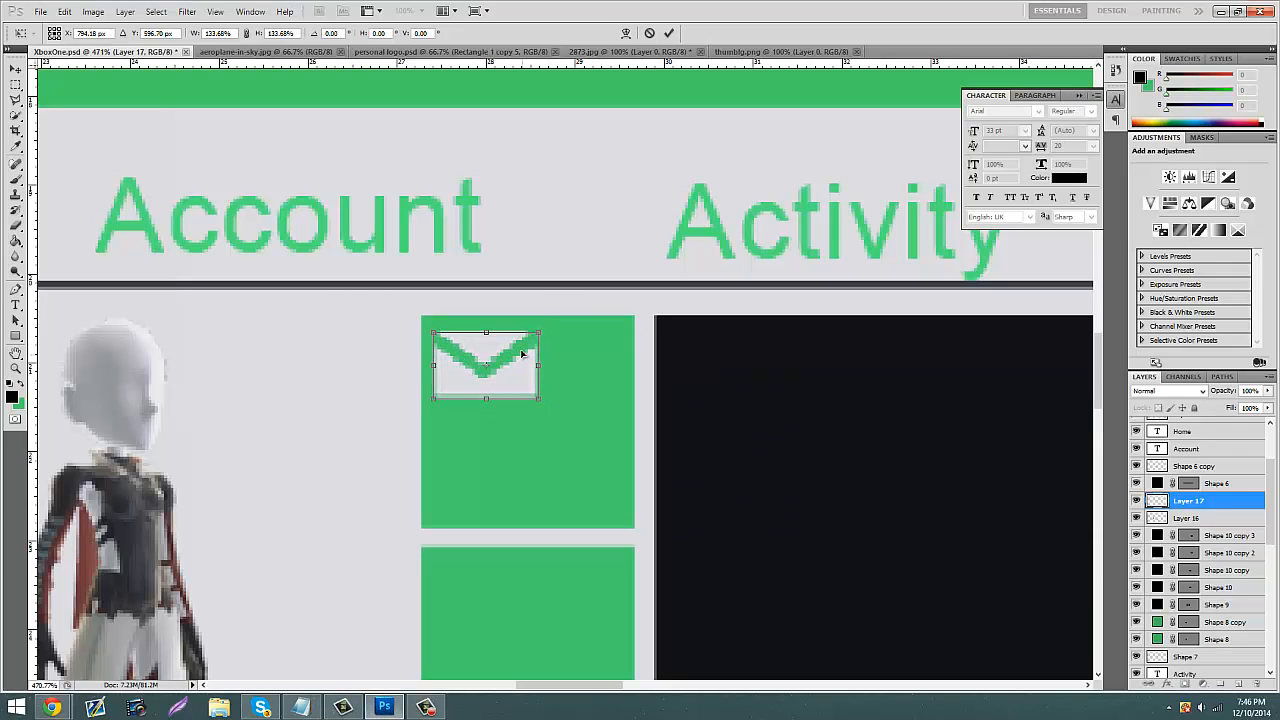
key(Left)
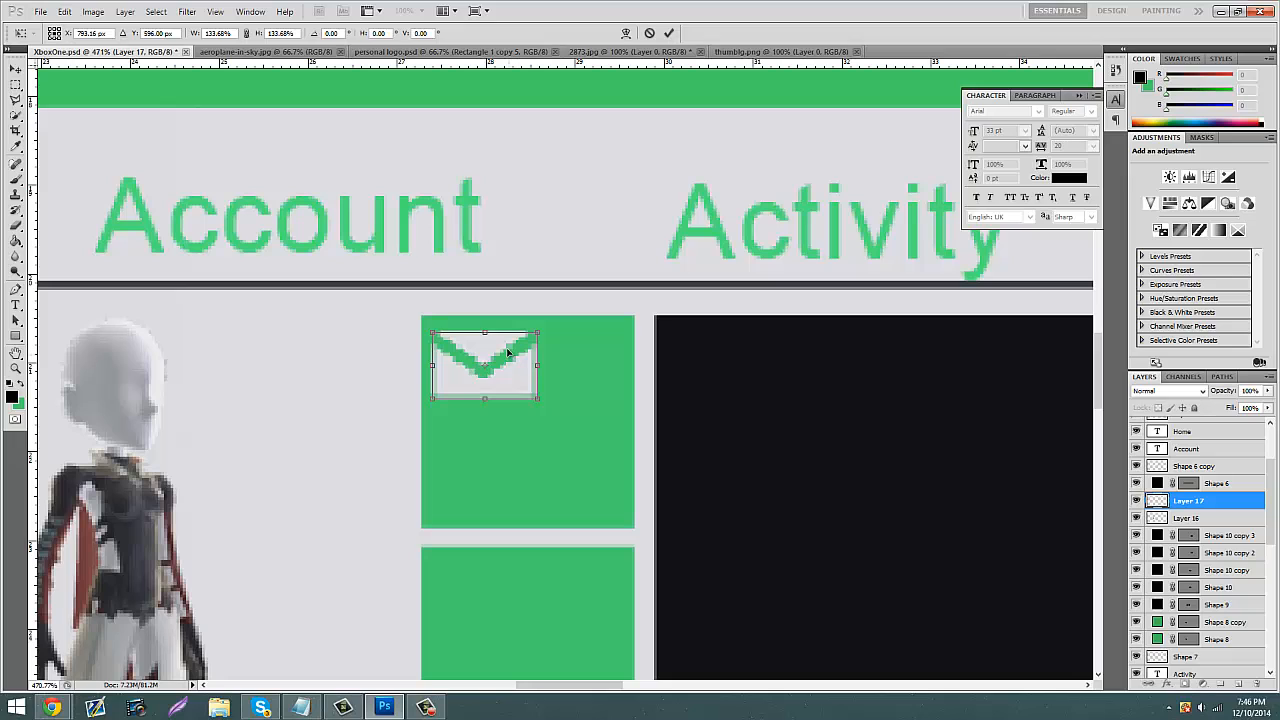
key(Up)
key(m)
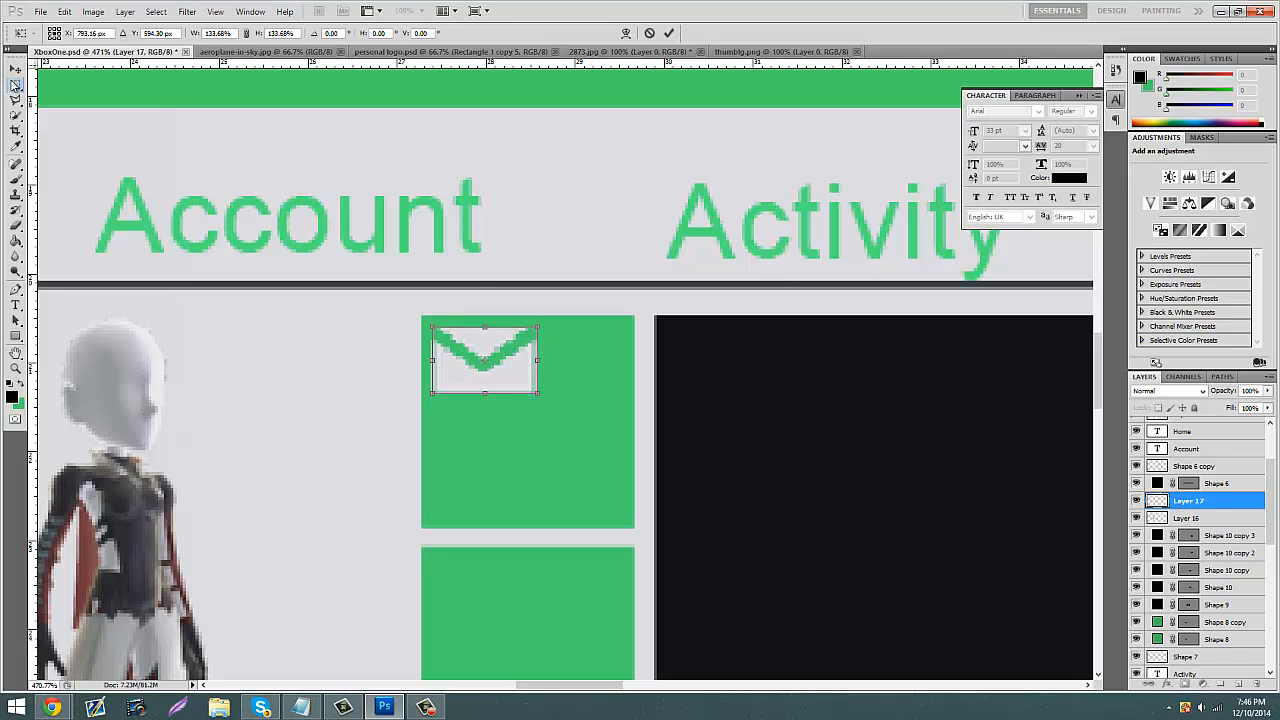
click(572, 265)
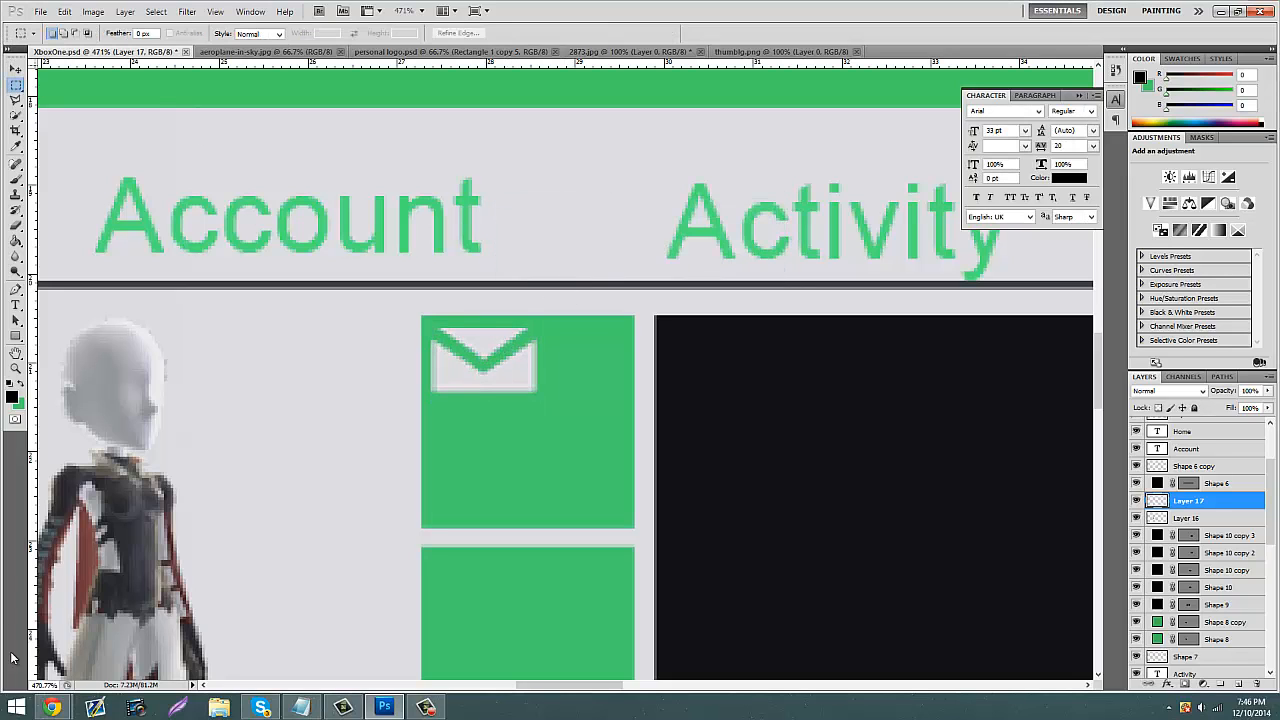
Step: Check the Messages tile in the reference banner, then add the text "Messages" across the upper green square
scroll(384, 197, up, 1)
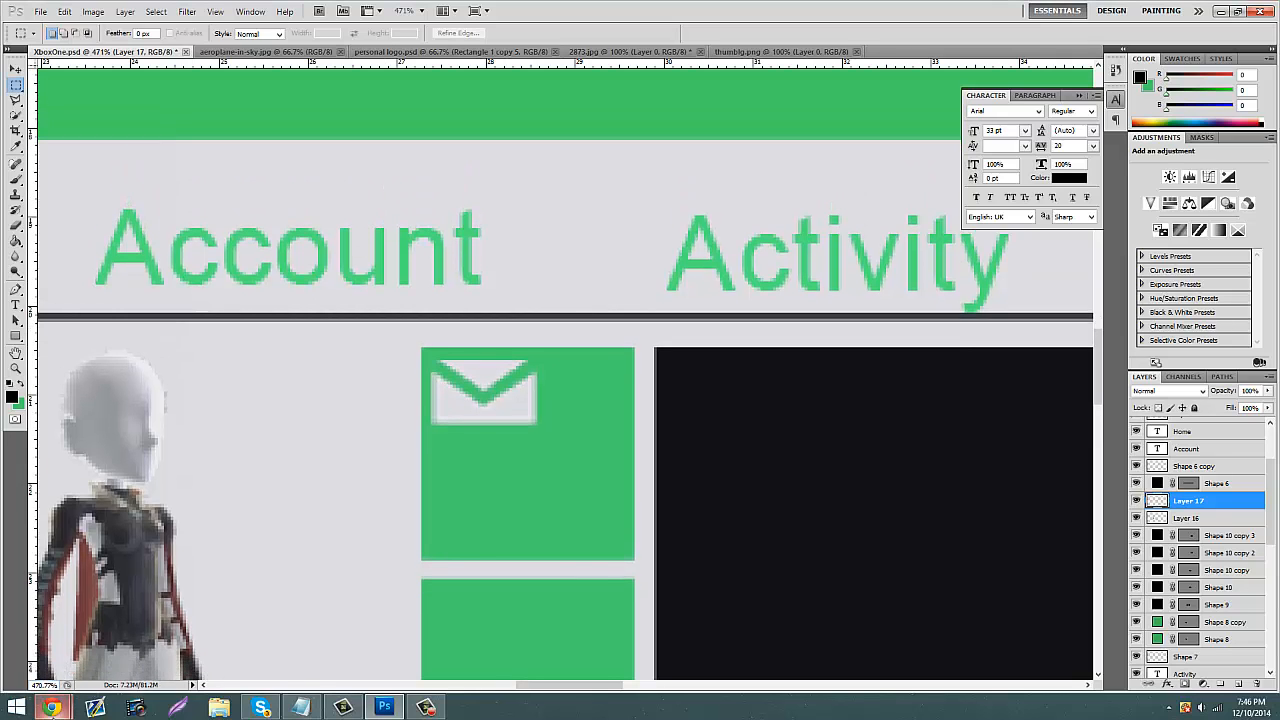
mouse_move(52, 707)
click(292, 597)
click(86, 635)
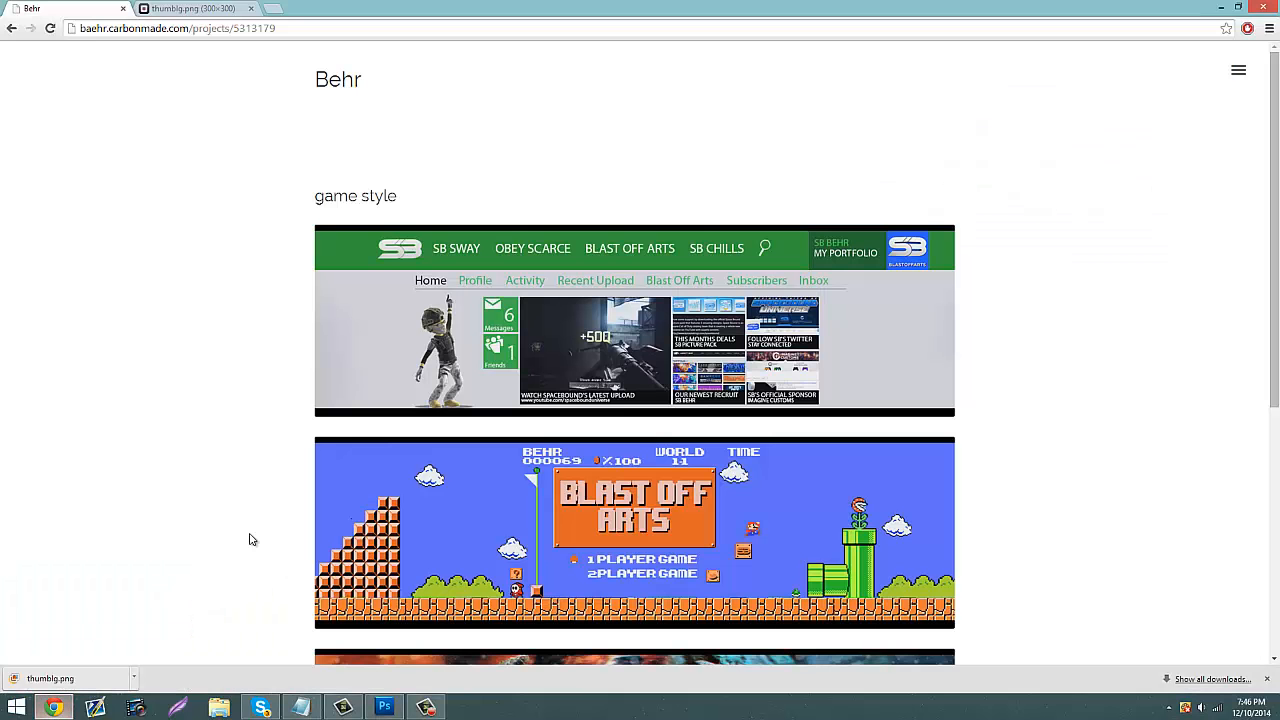
click(384, 707)
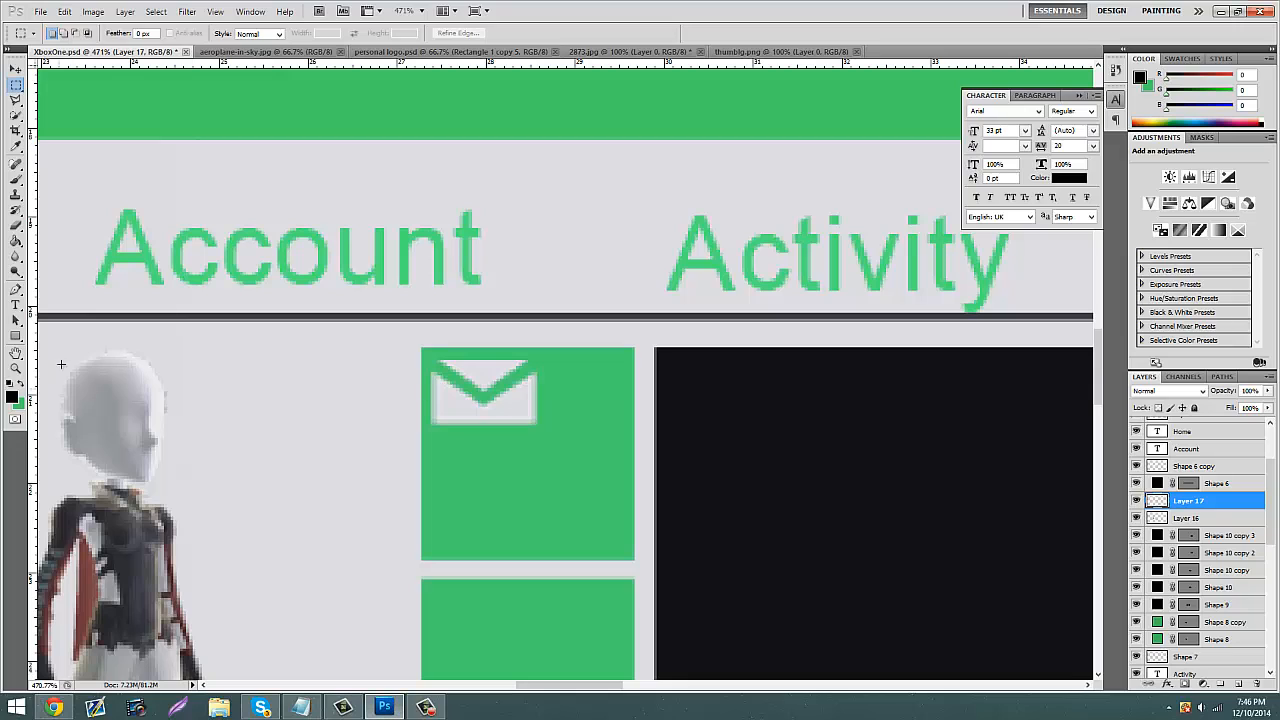
click(15, 304)
click(395, 533)
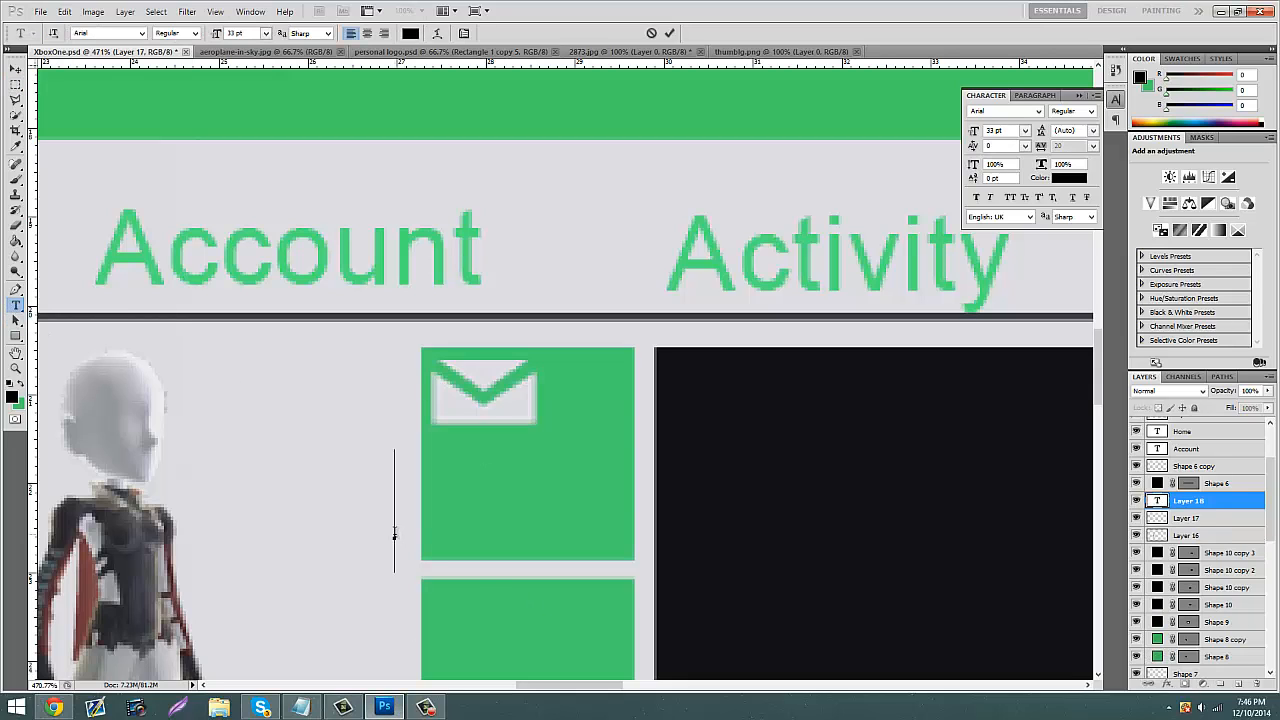
text(Mess)
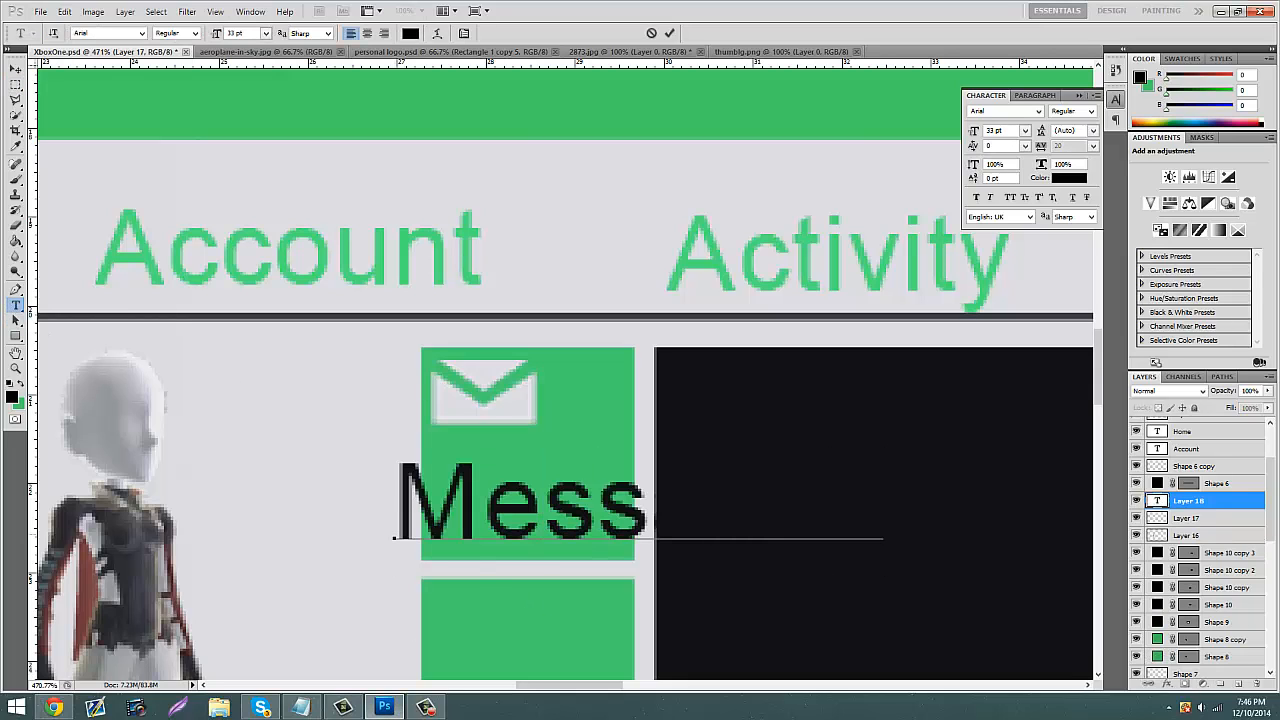
Step: Set the Messages text to Arial Bold and colour it white (ffffff)
drag(919, 530, 394, 512)
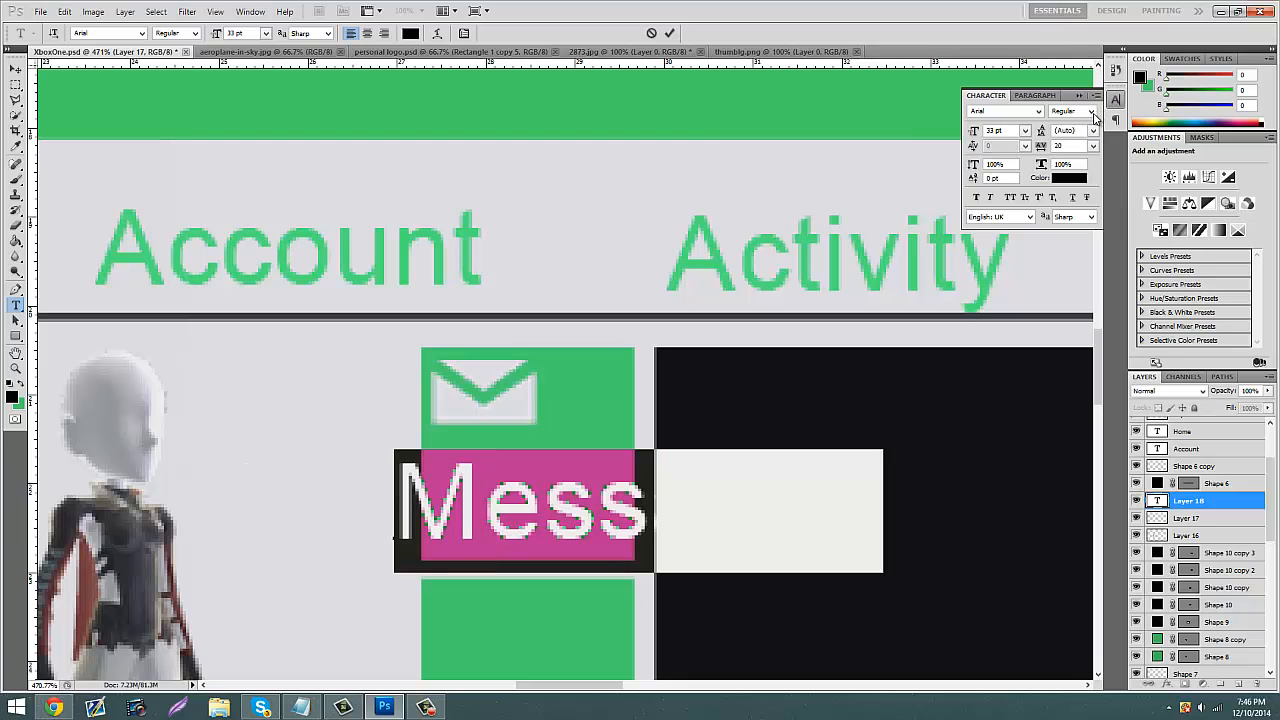
click(1090, 111)
click(1079, 156)
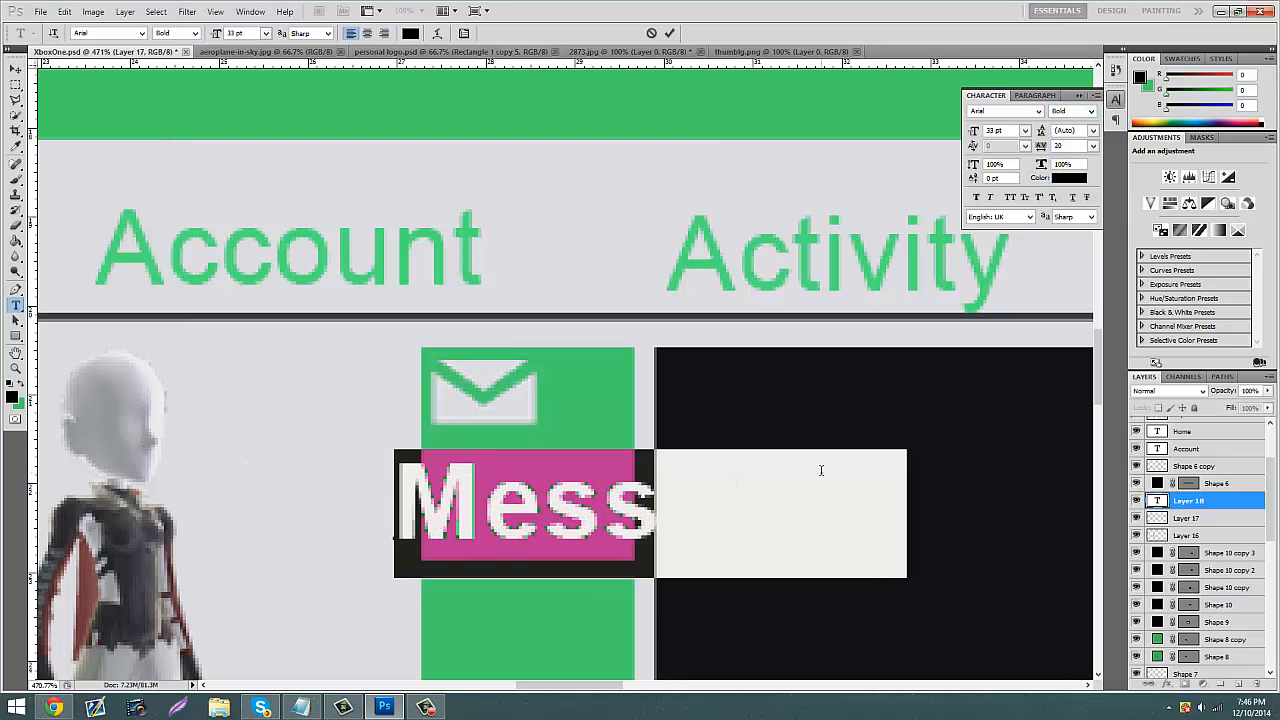
click(855, 482)
drag(901, 491, 34, 360)
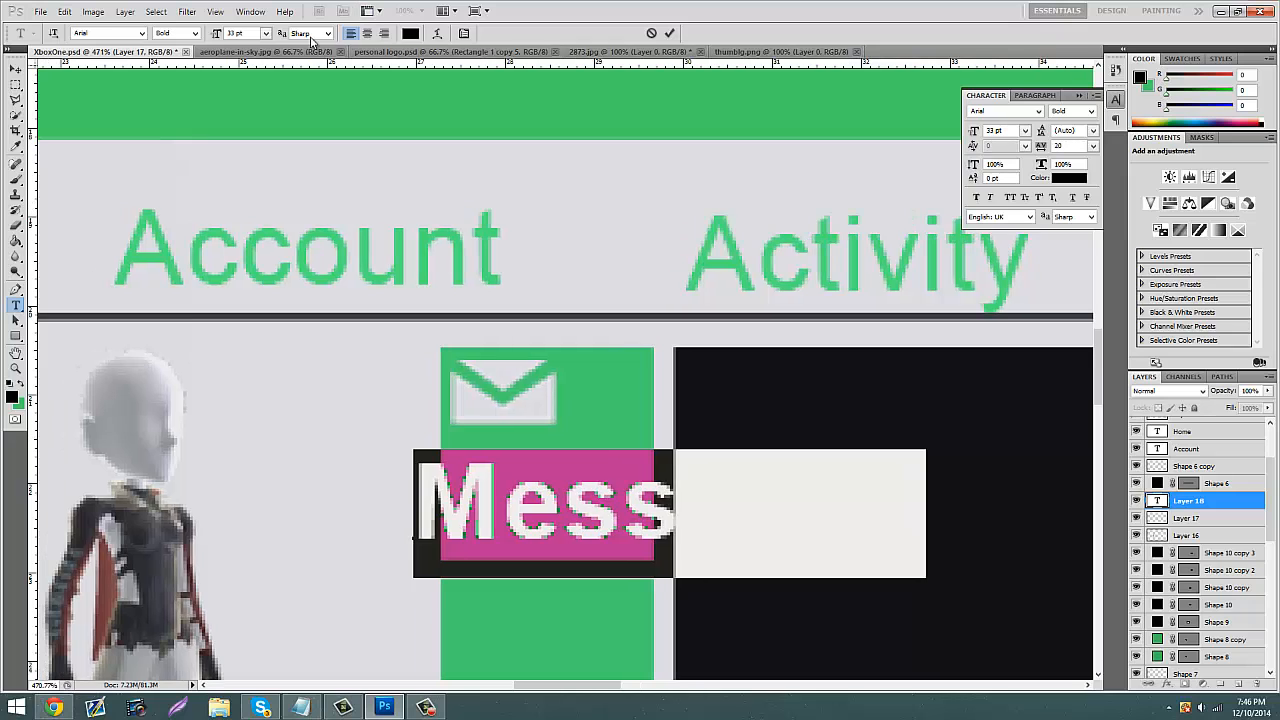
click(398, 32)
click(470, 176)
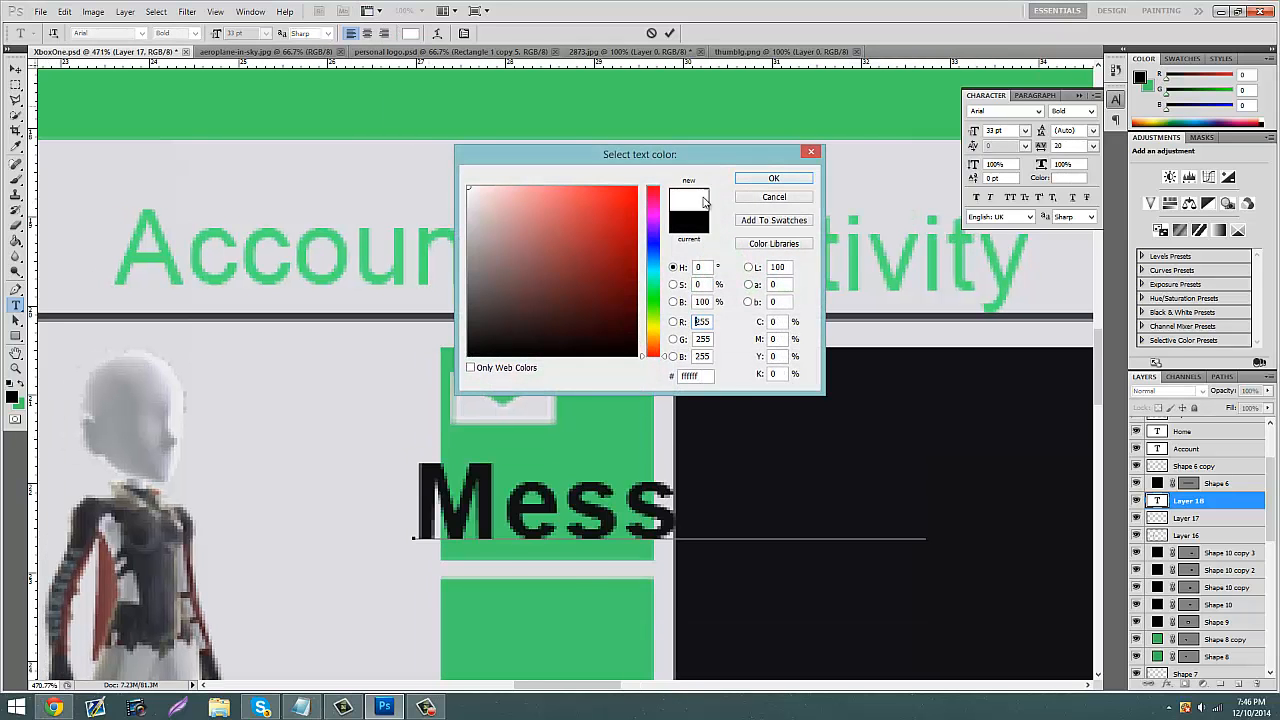
click(780, 178)
Step: Set the Messages text to 13 pt and place it along the bottom of the upper green square
drag(215, 37, 207, 52)
click(15, 68)
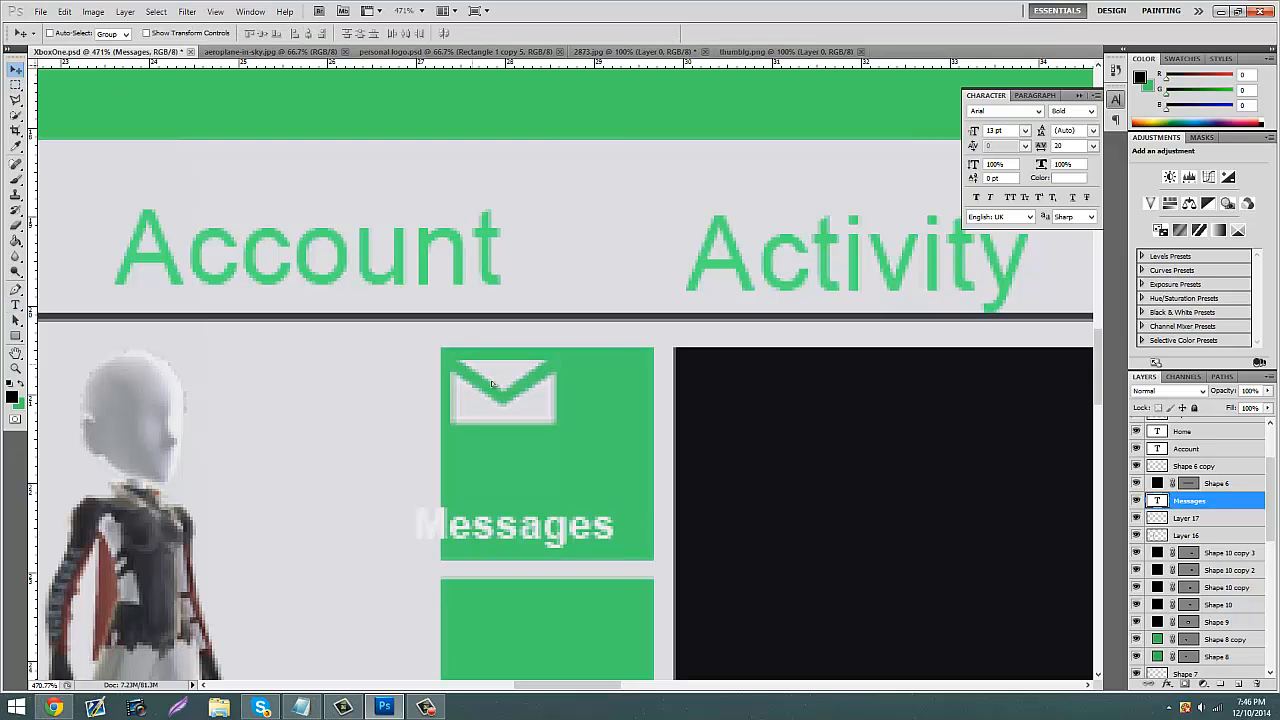
drag(472, 361, 502, 378)
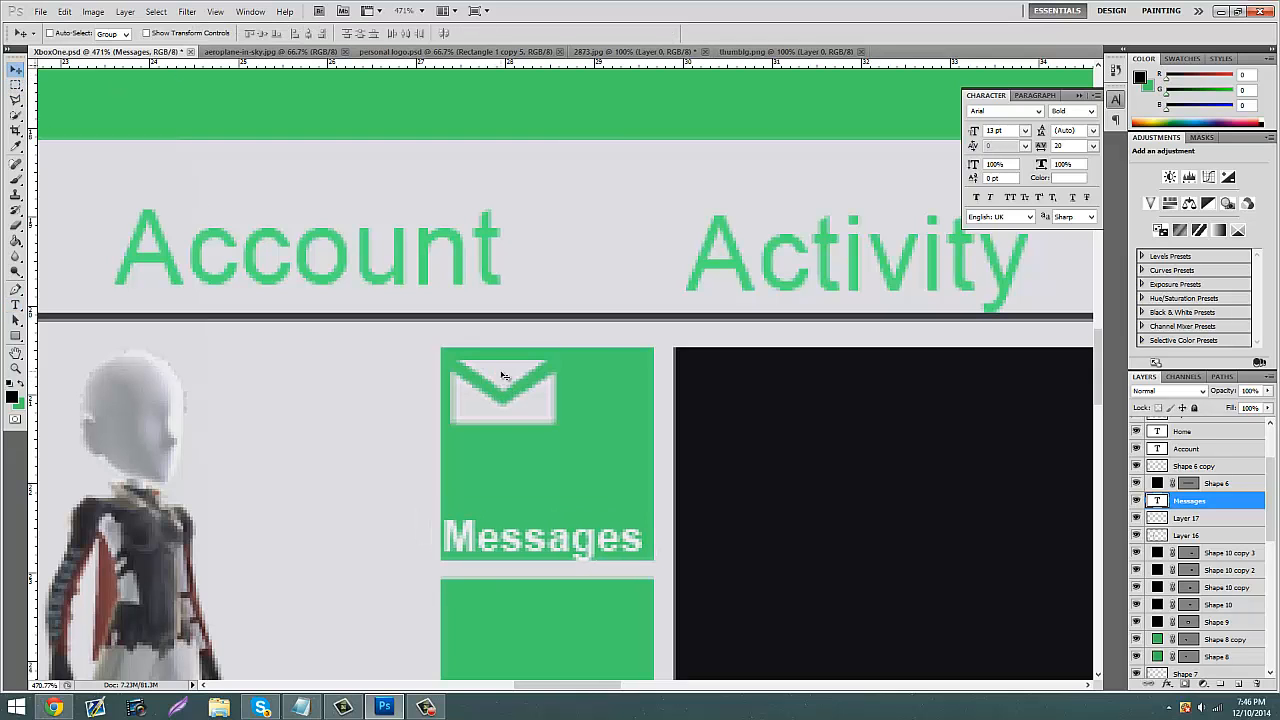
Step: Check the message count in the reference banner, then add the number 4 as separate text above the Messages label
click(54, 707)
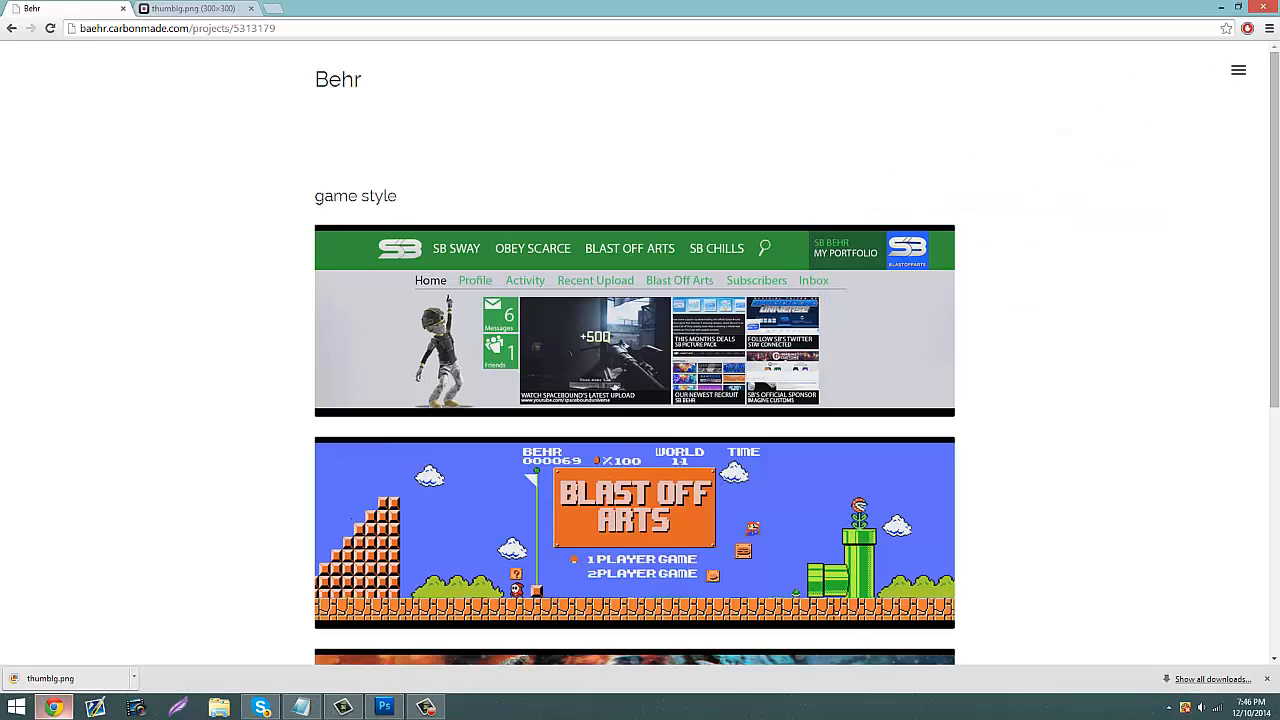
right_click(54, 707)
click(54, 707)
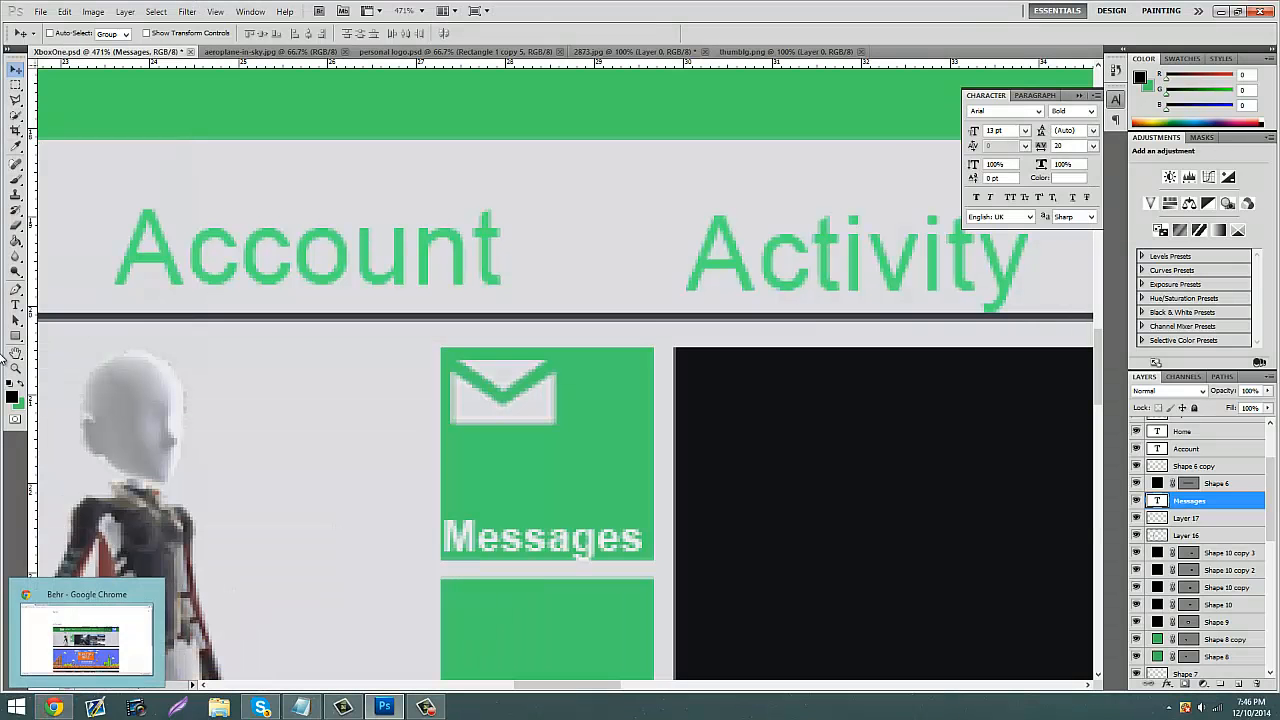
click(16, 304)
click(533, 479)
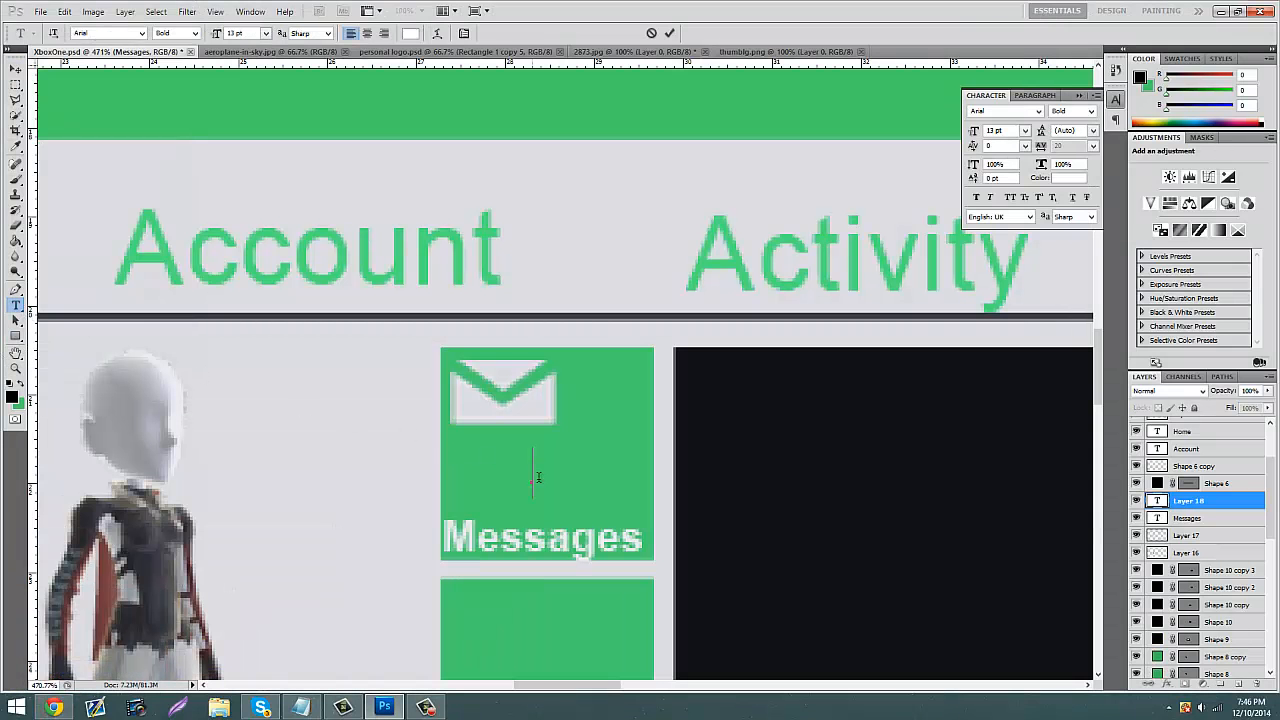
text(4)
Step: Set the number 4 to 42 pt and place it at the tile's right side, just above the Messages label
key(ctrl+a)
mouse_move(217, 34)
mouse_down()
mouse_move(250, 33)
mouse_move(205, 37)
mouse_up()
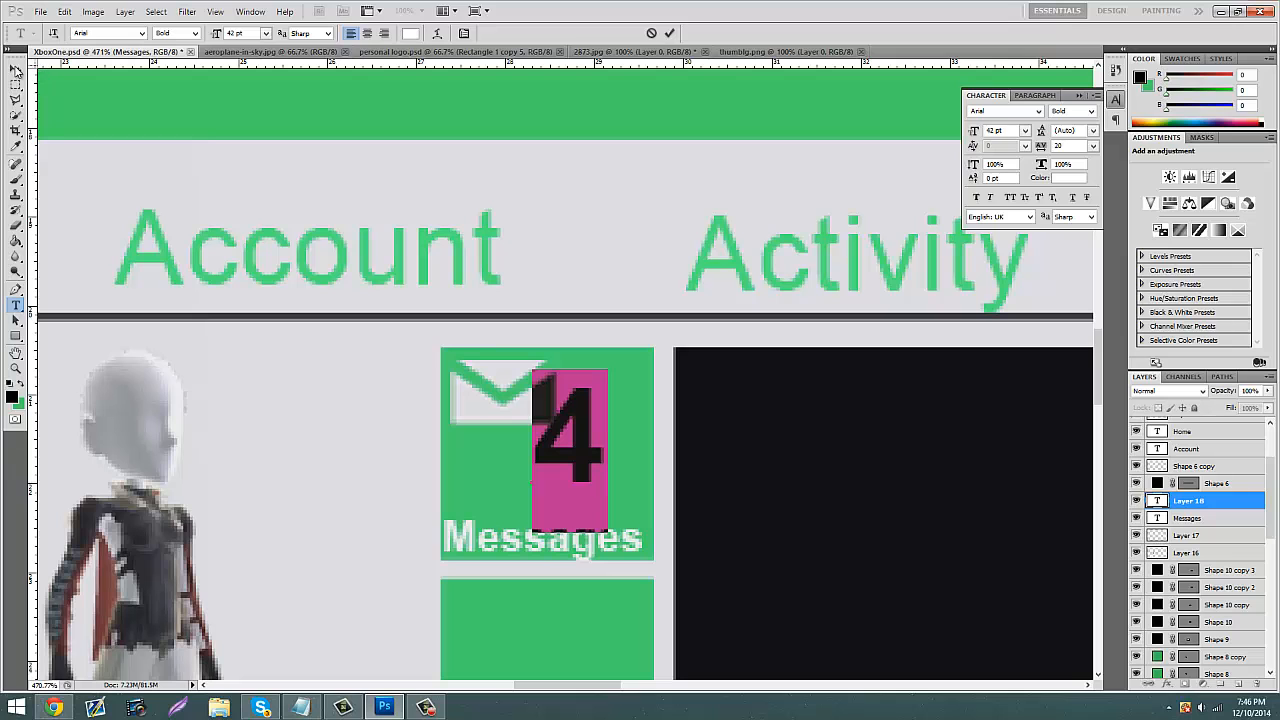
click(16, 70)
drag(562, 391, 592, 408)
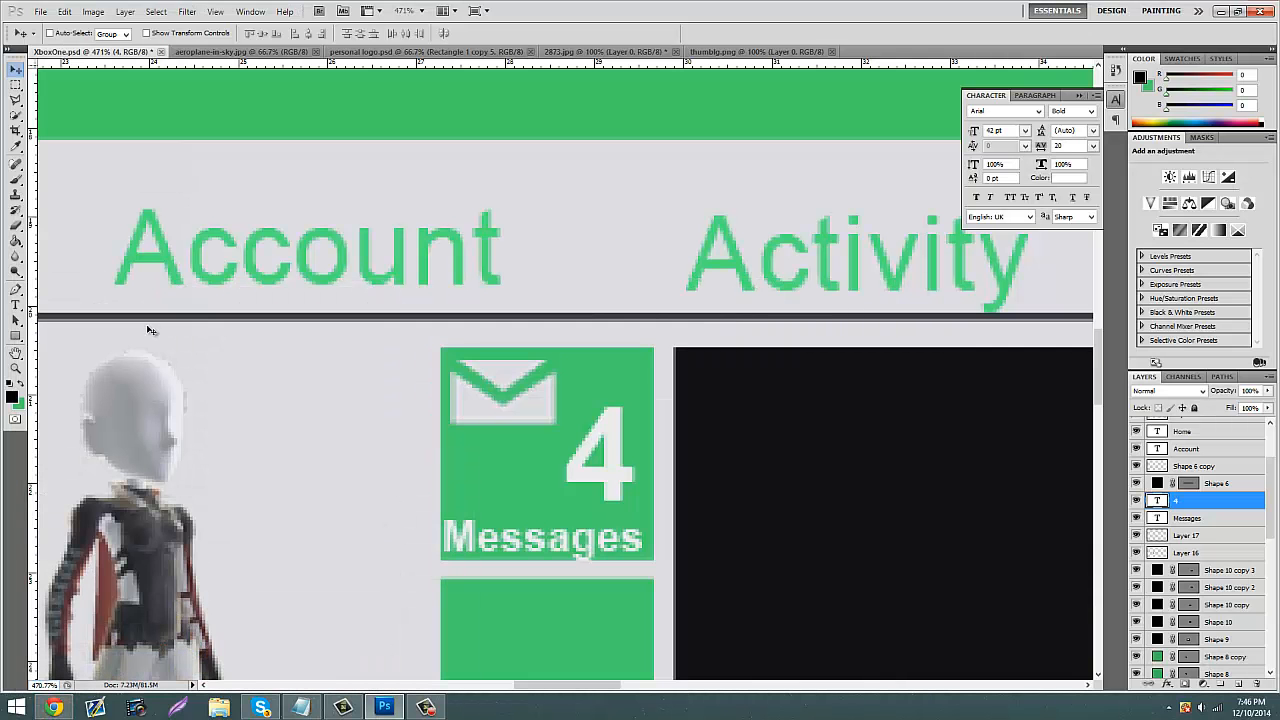
Step: Change the number 4 in the Messages tile from bold to Arial Regular
click(15, 305)
drag(568, 460, 700, 451)
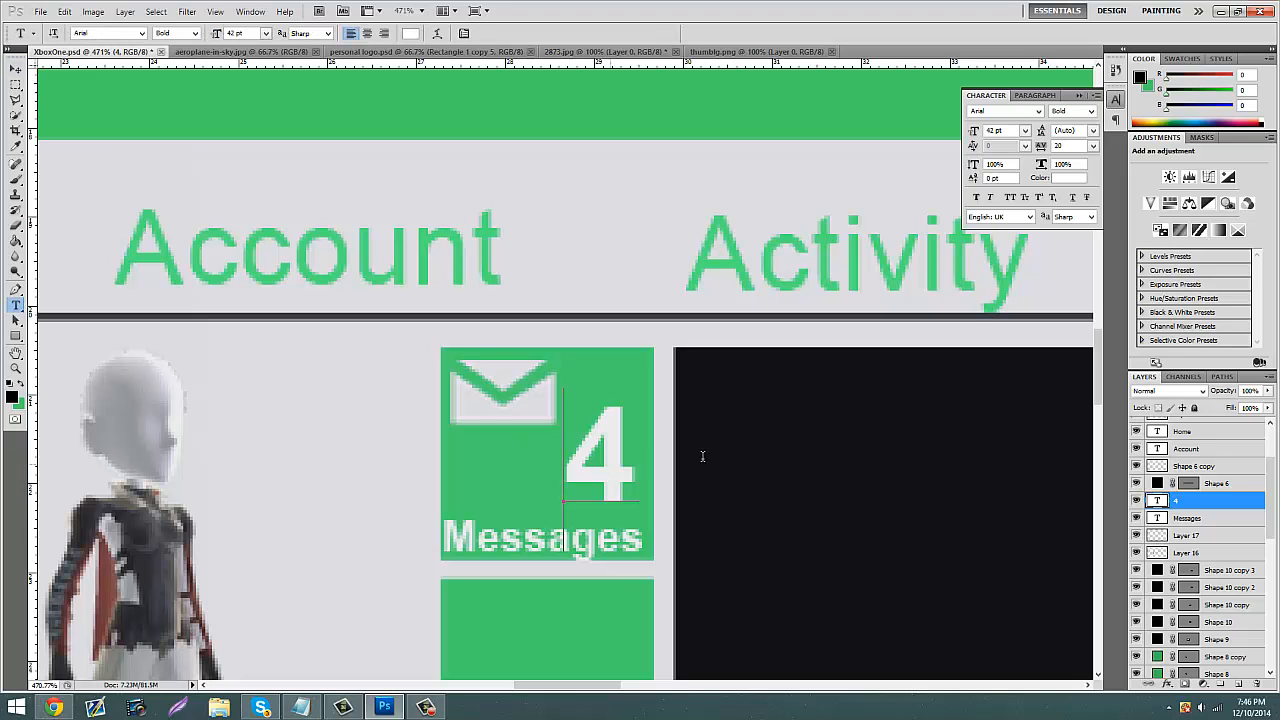
click(1094, 111)
click(1065, 124)
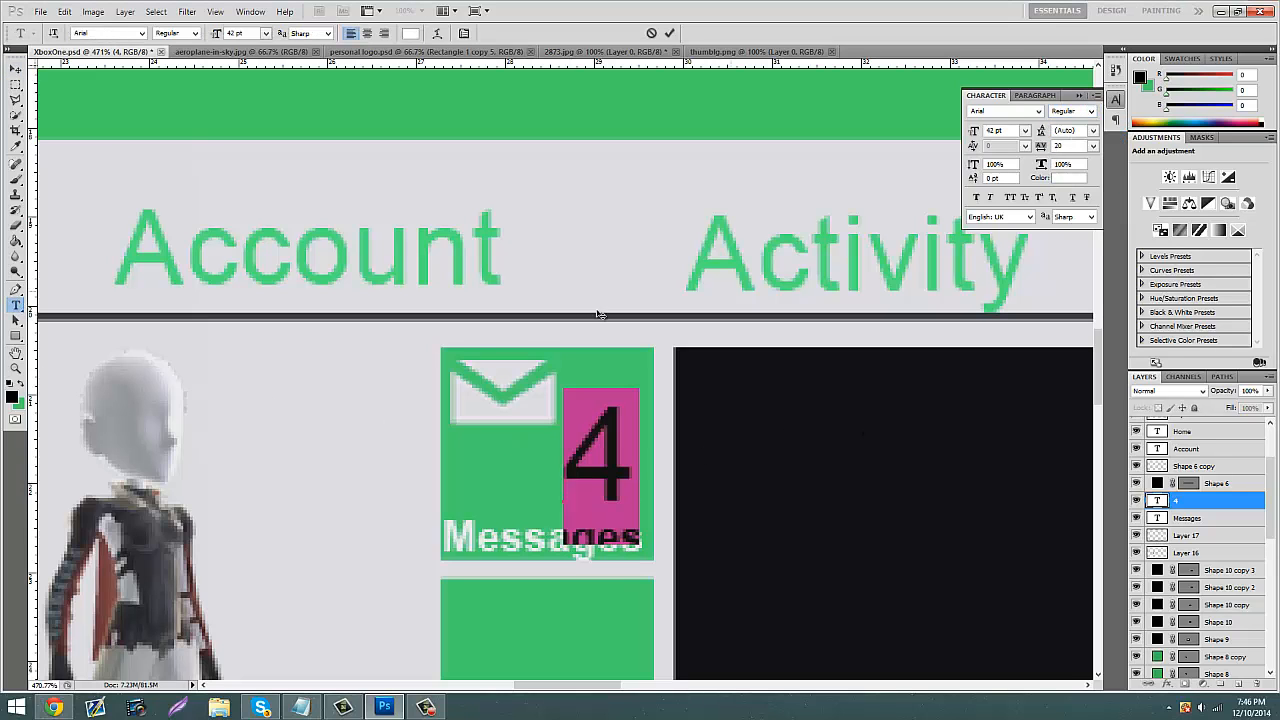
click(15, 68)
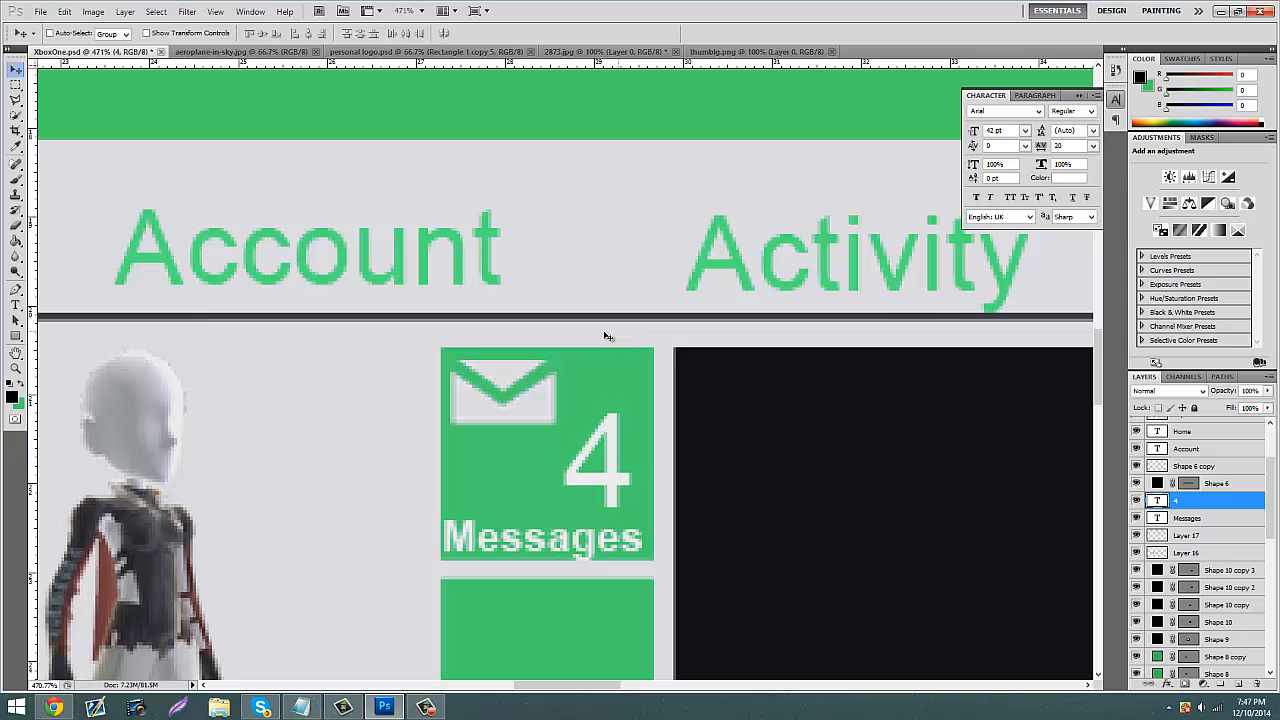
Step: Duplicate the Messages text and place the copy along the bottom of the lower green square
click(17, 371)
drag(781, 407, 765, 417)
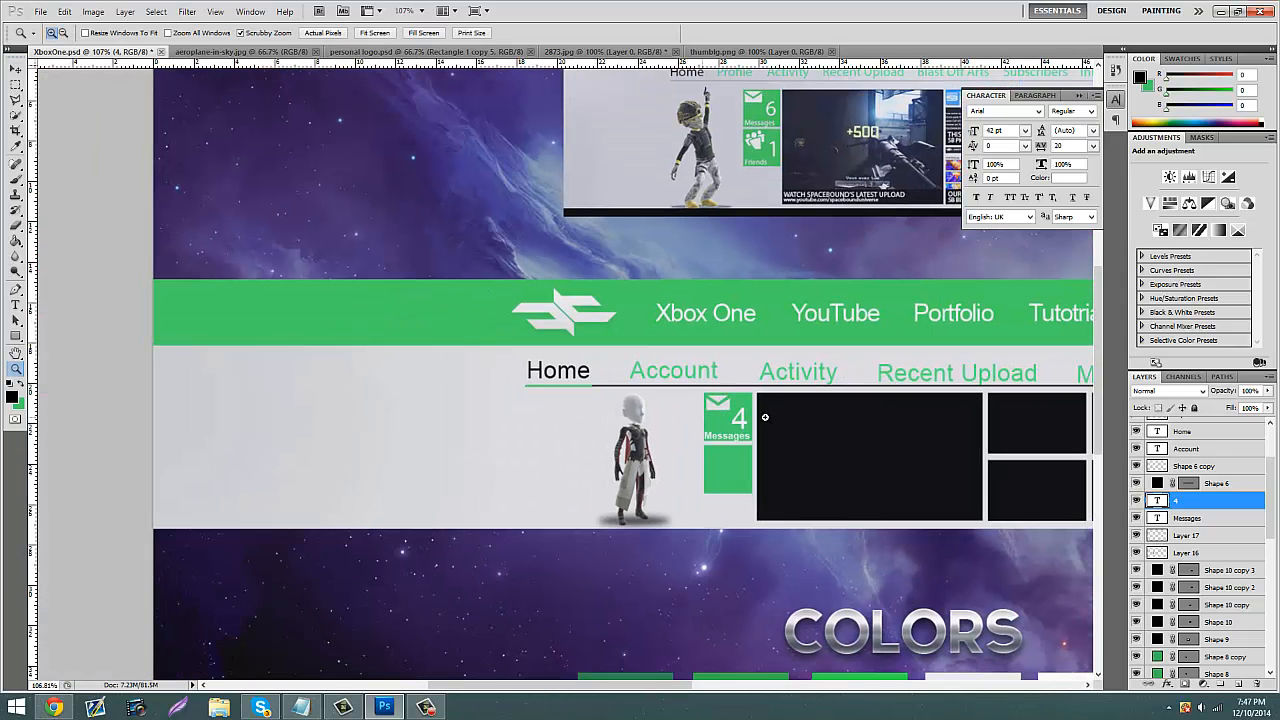
drag(676, 684, 741, 684)
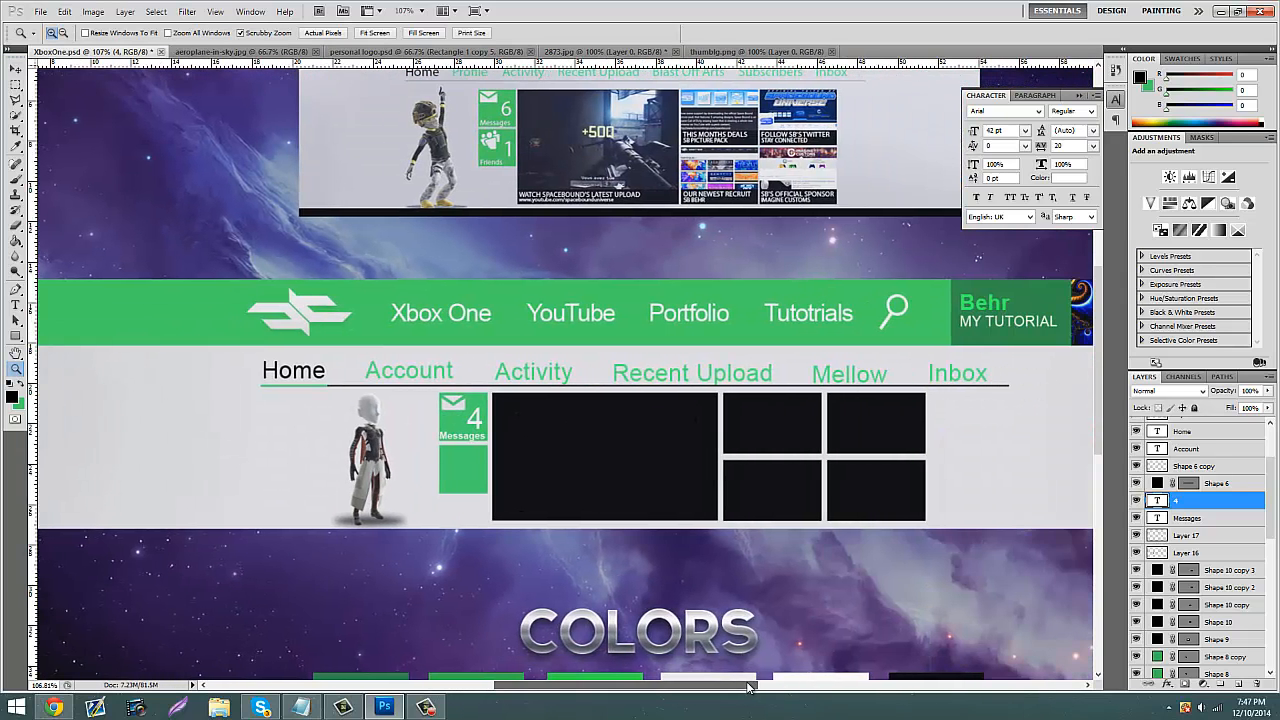
scroll(440, 345, down, 2)
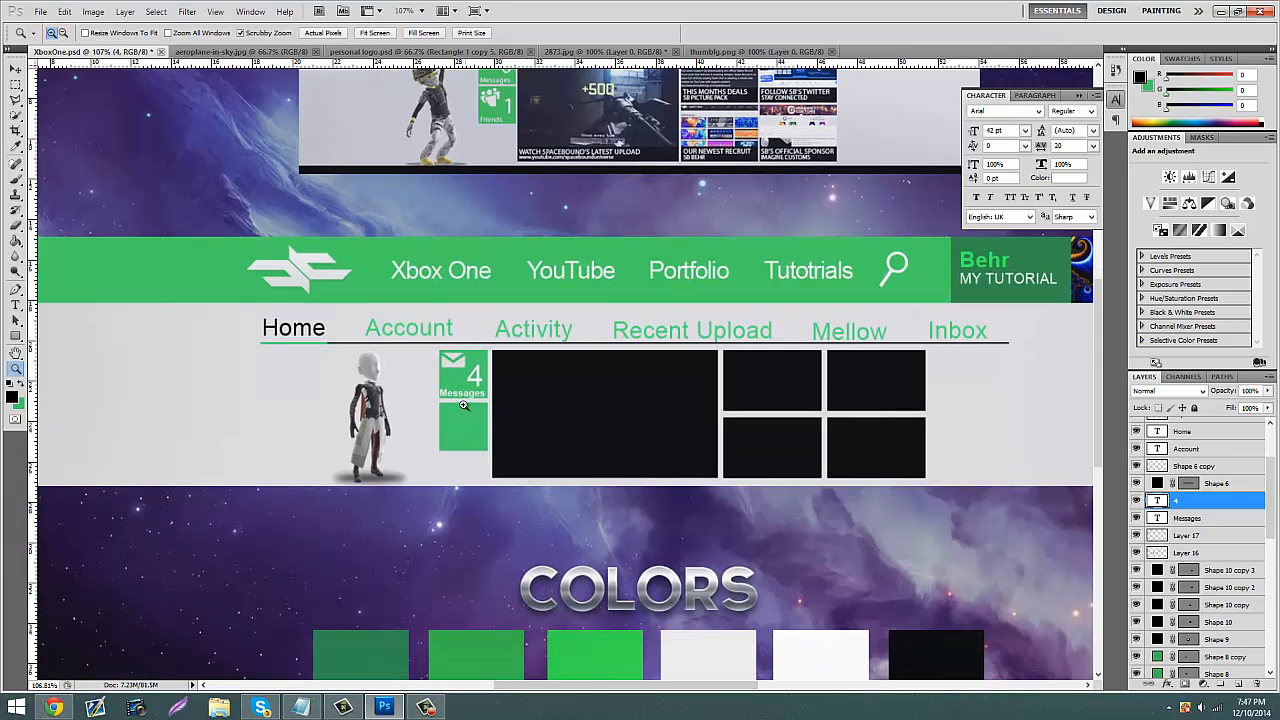
drag(462, 402, 507, 373)
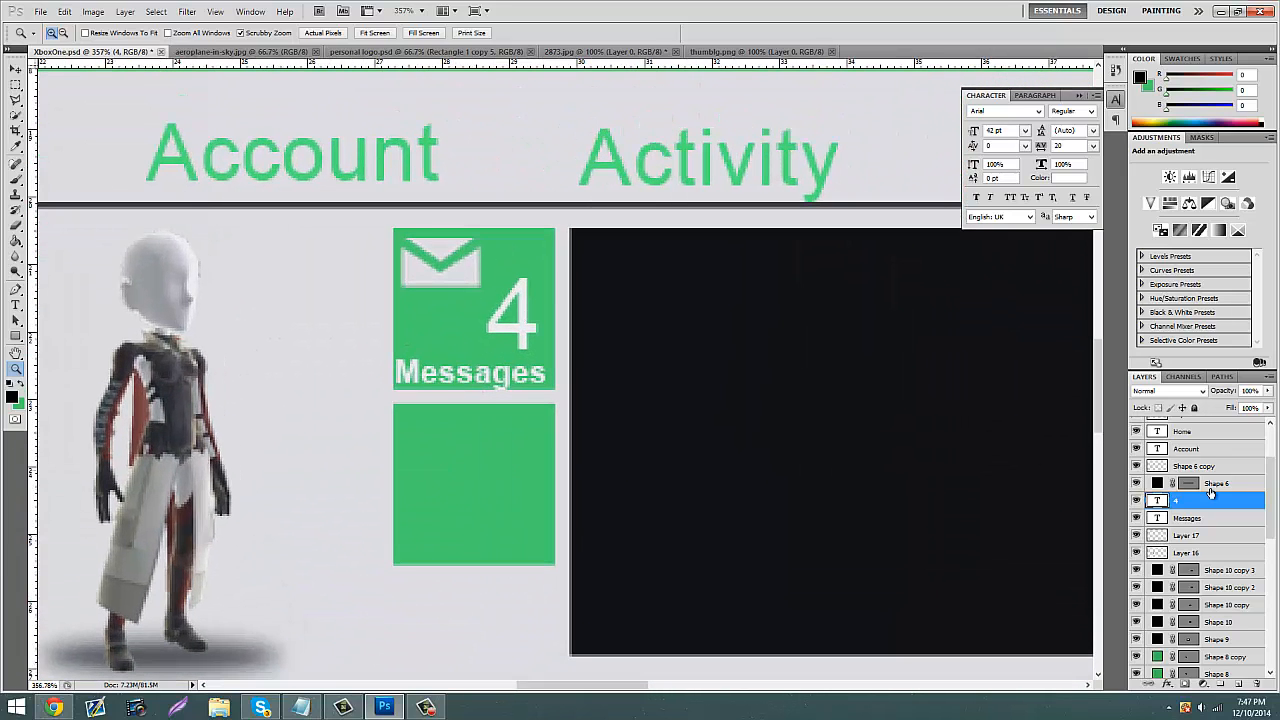
click(1220, 519)
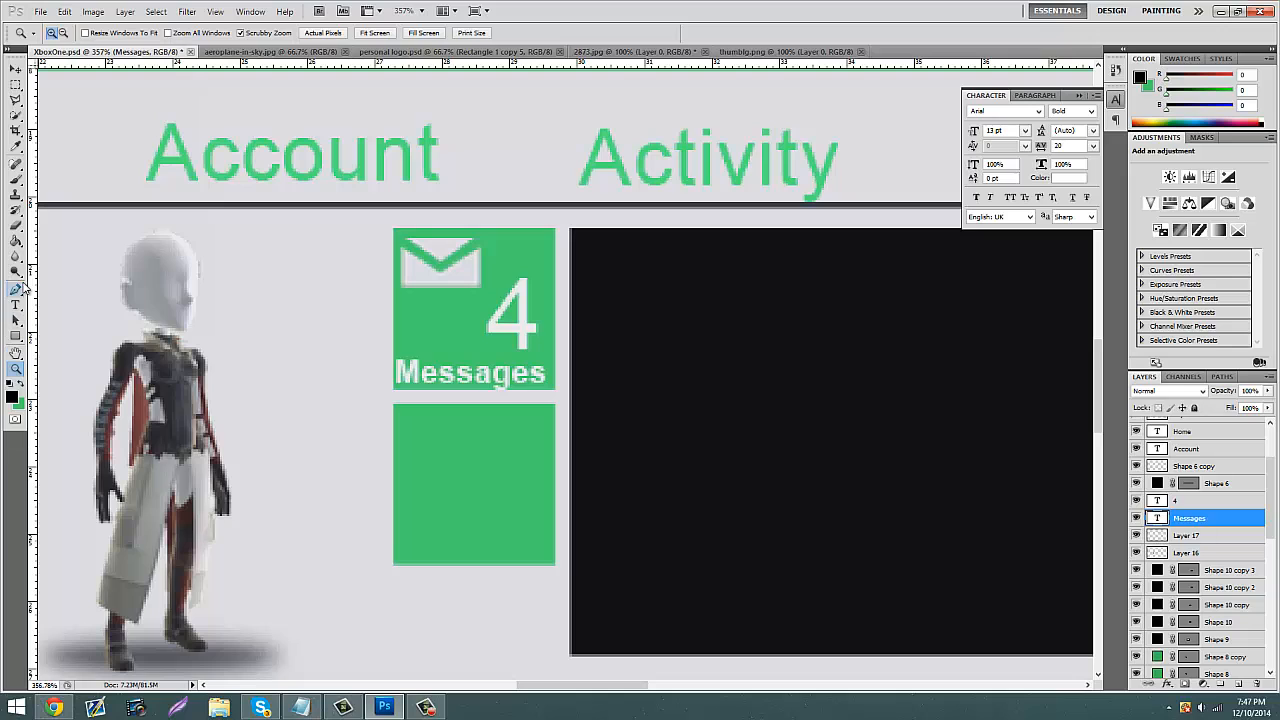
key(ctrl+j)
click(15, 70)
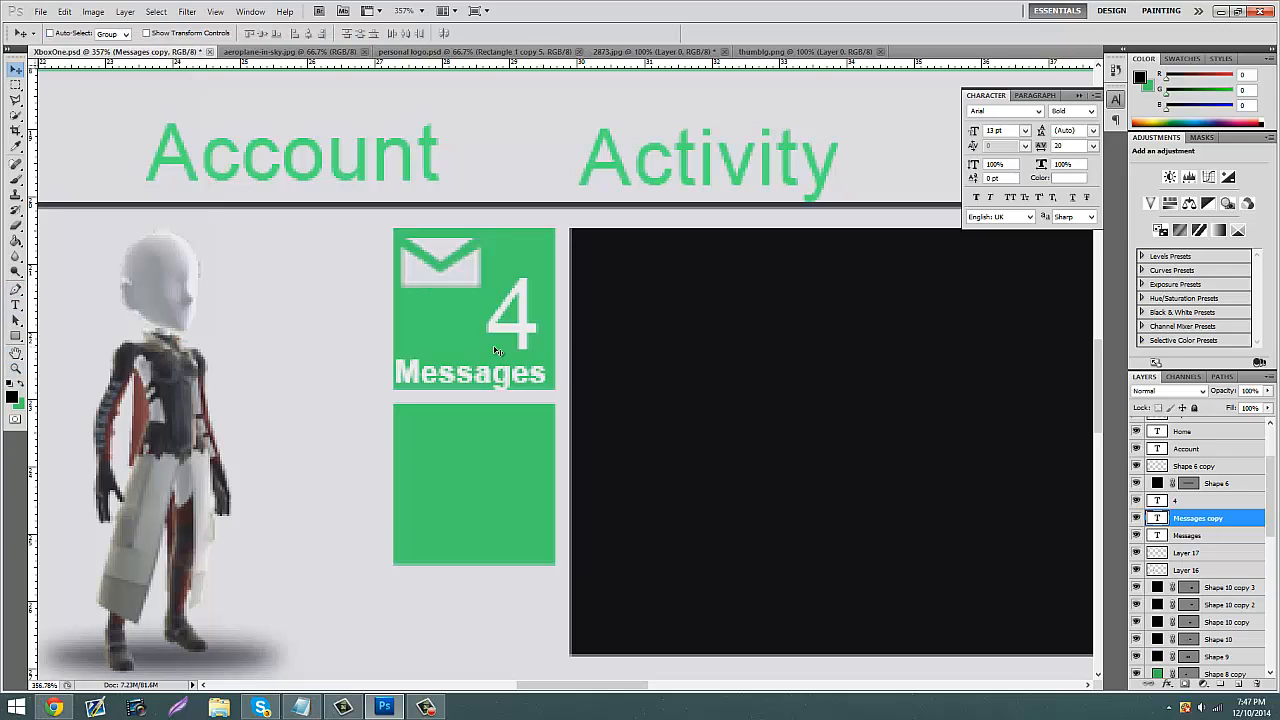
drag(496, 345, 488, 523)
Step: Replace the copied label's text in the lower green square with Friends
click(15, 304)
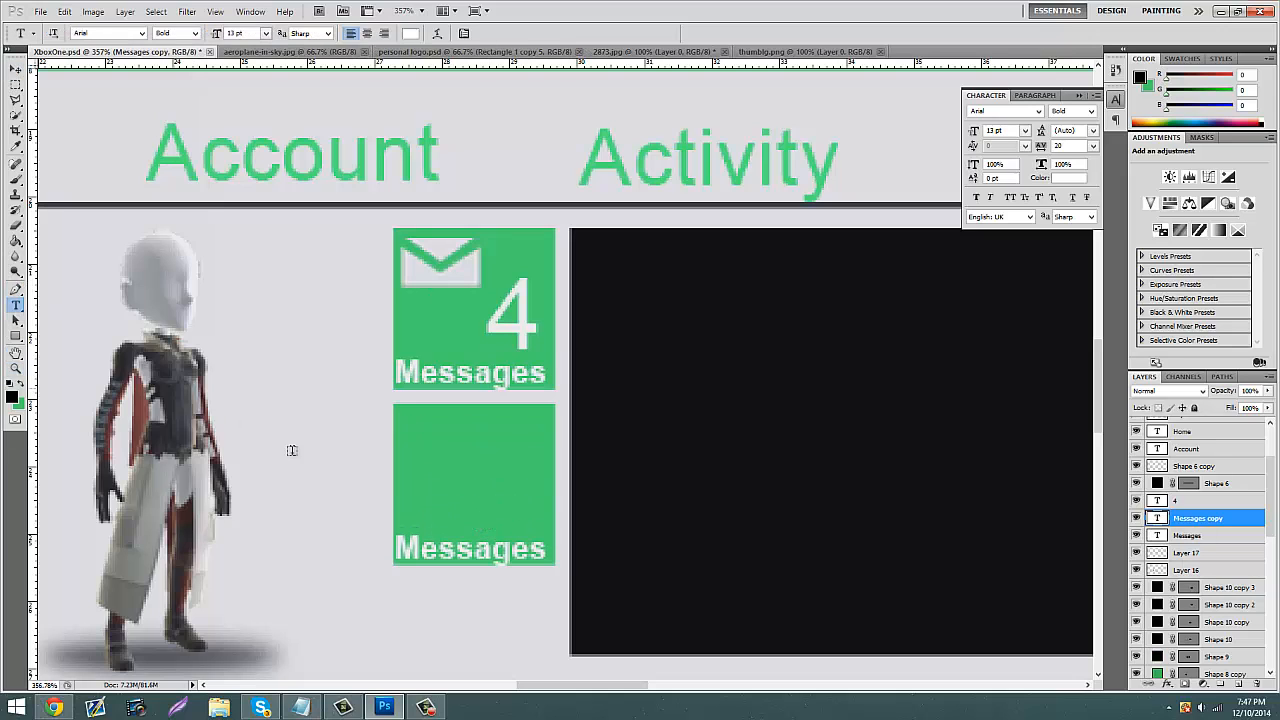
double_click(398, 541)
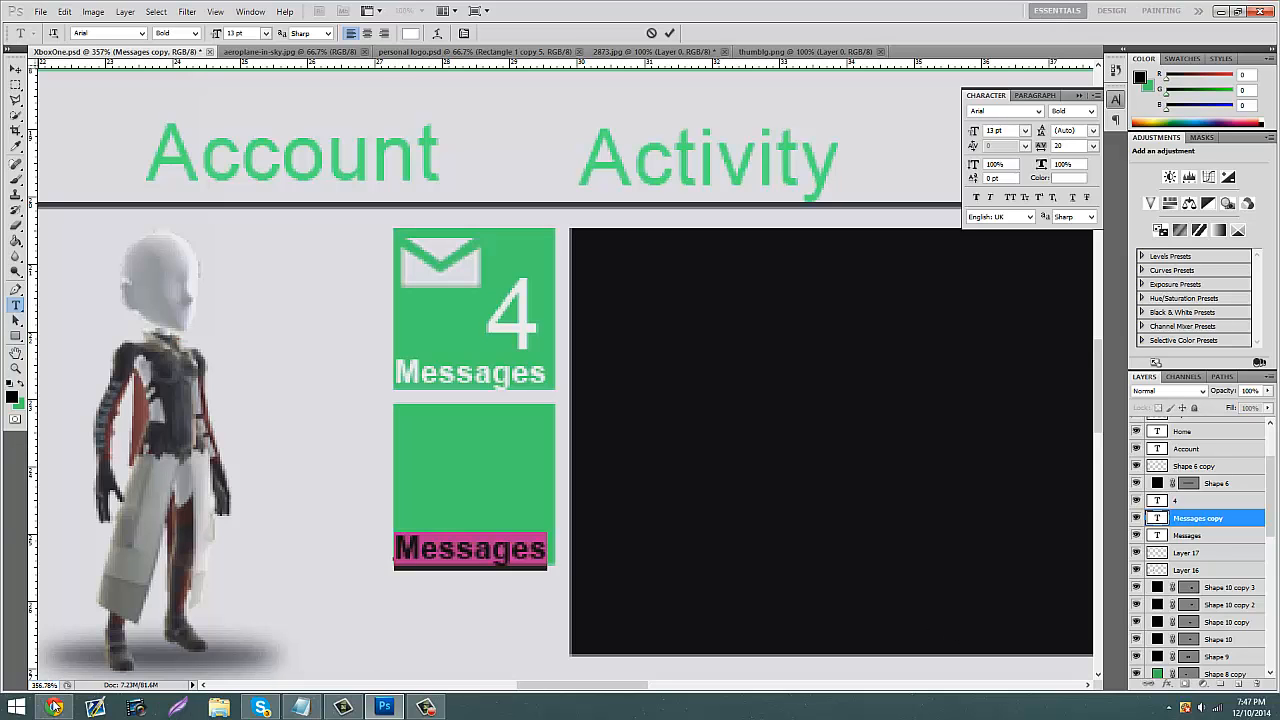
click(54, 707)
click(54, 707)
text(Friends)
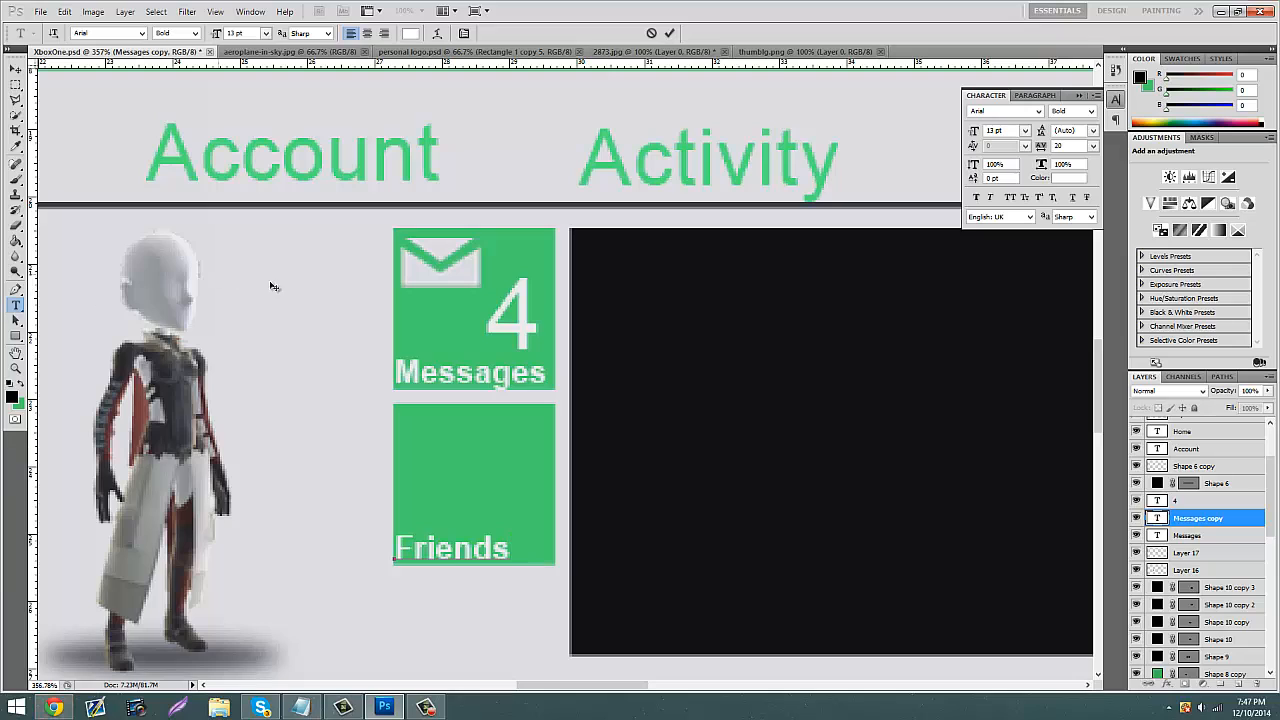
click(16, 68)
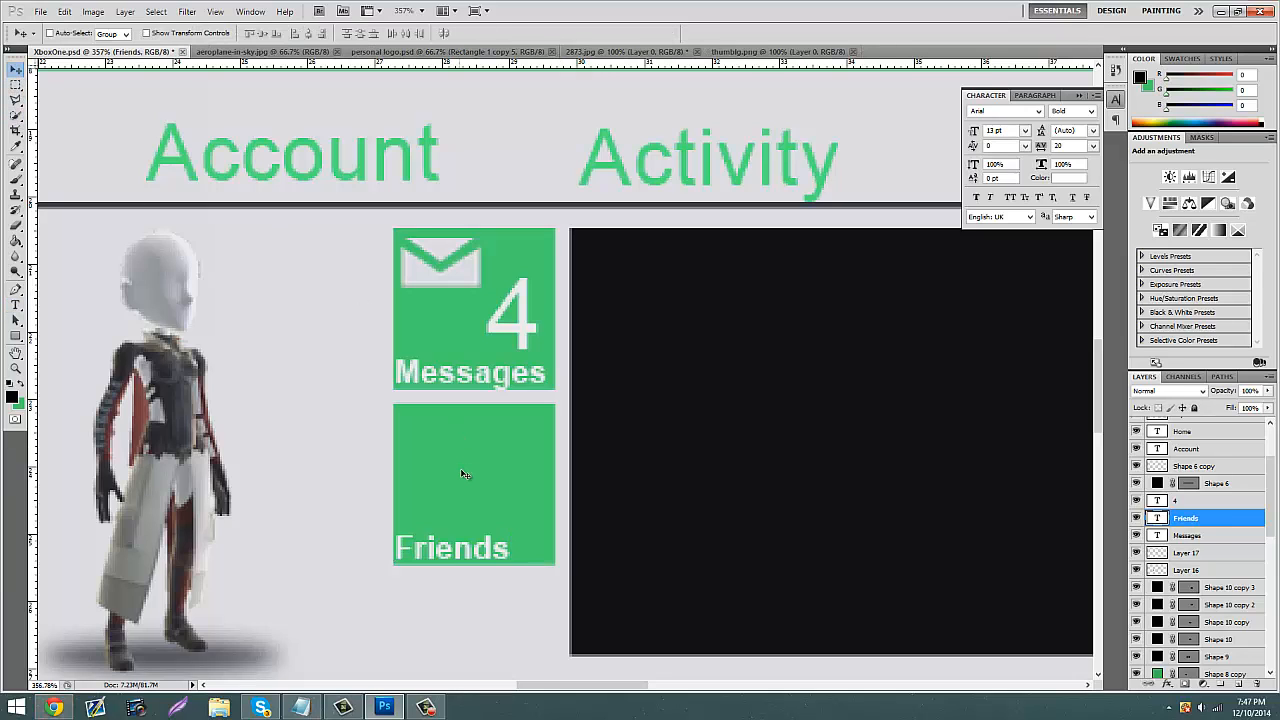
Step: Shift the Friends and Messages labels slightly to the right within their green tiles
drag(464, 475, 466, 476)
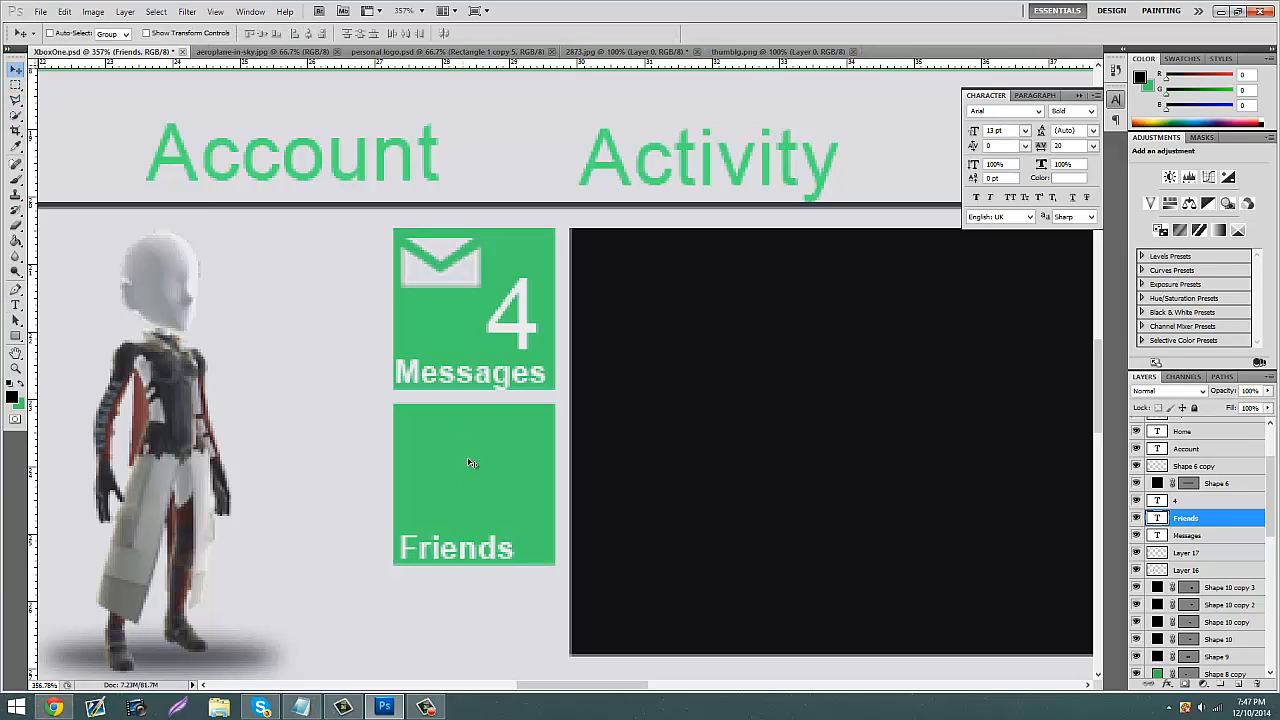
click(1171, 536)
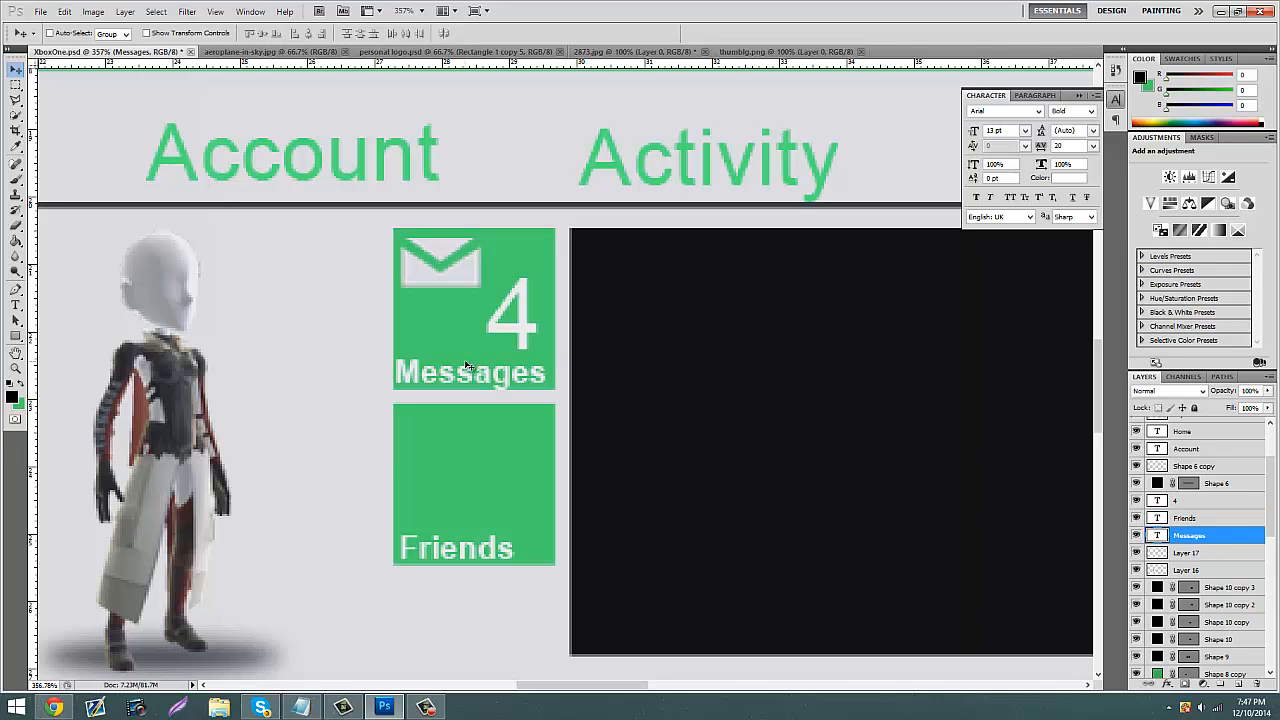
drag(465, 365, 470, 367)
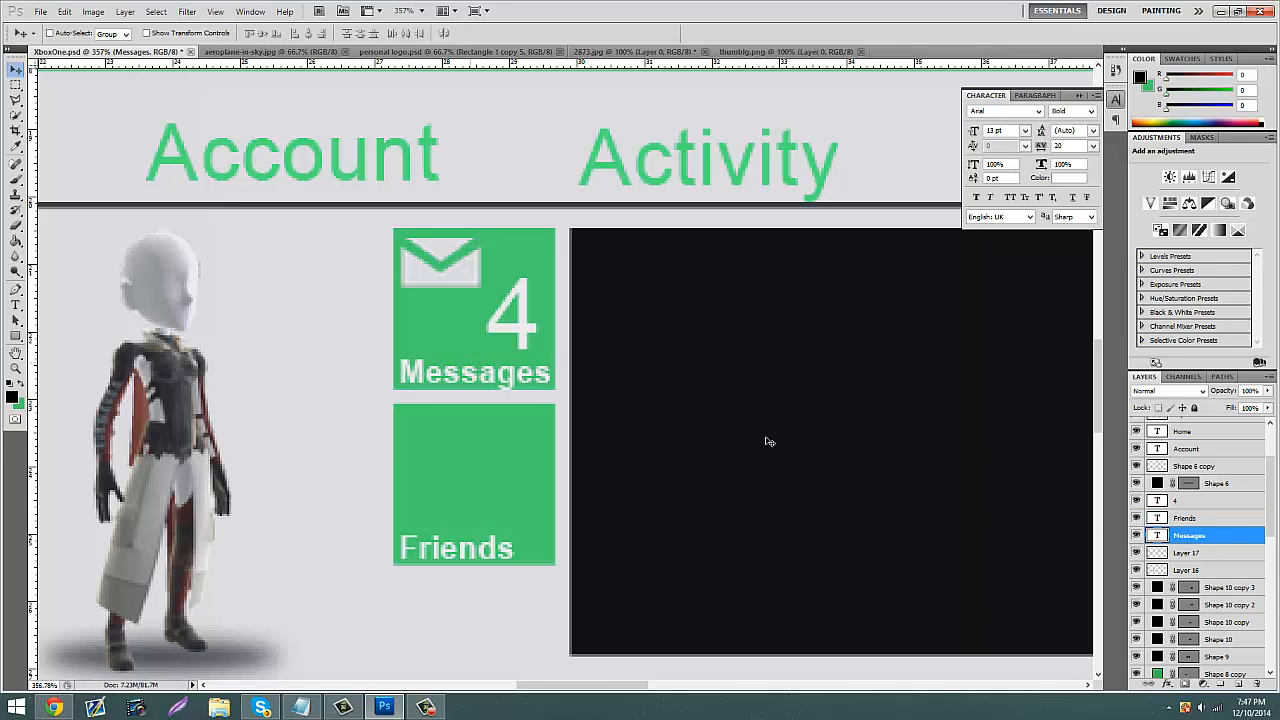
Step: Add the number 1 as separate 42 pt Arial Regular text at the Friends tile's right side, above the label
click(1185, 502)
click(15, 305)
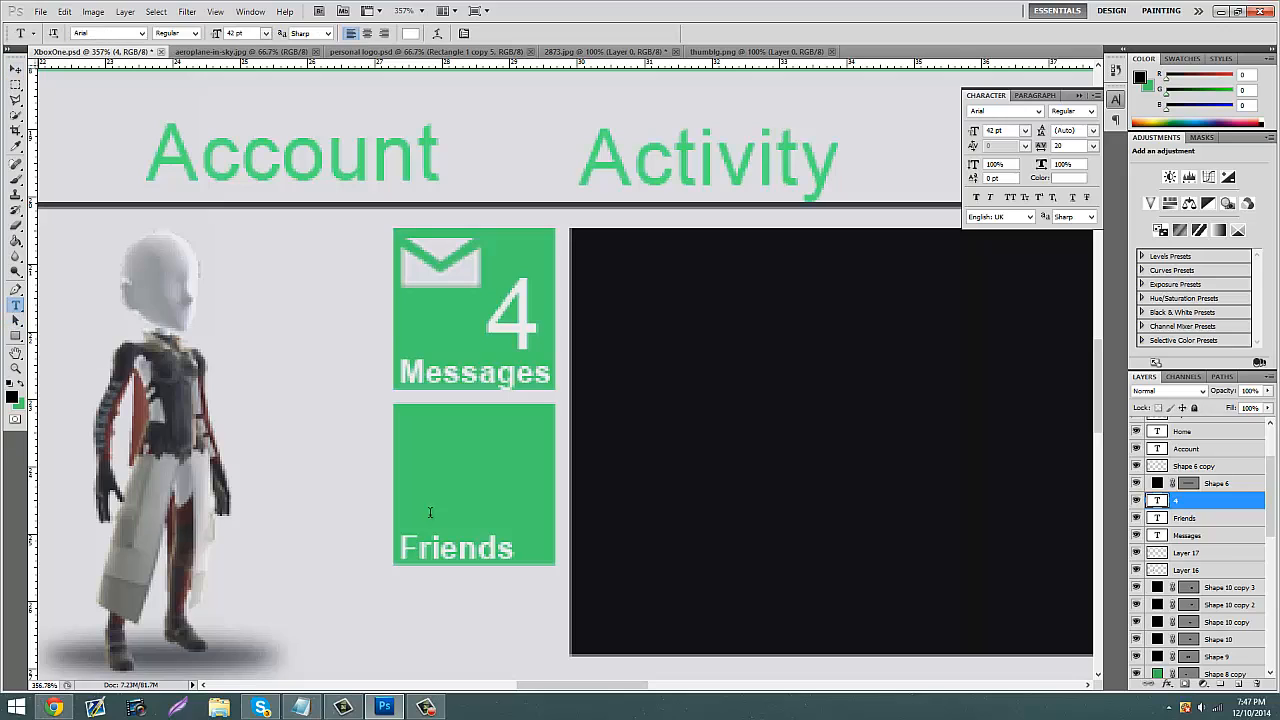
click(477, 522)
text(1)
click(15, 68)
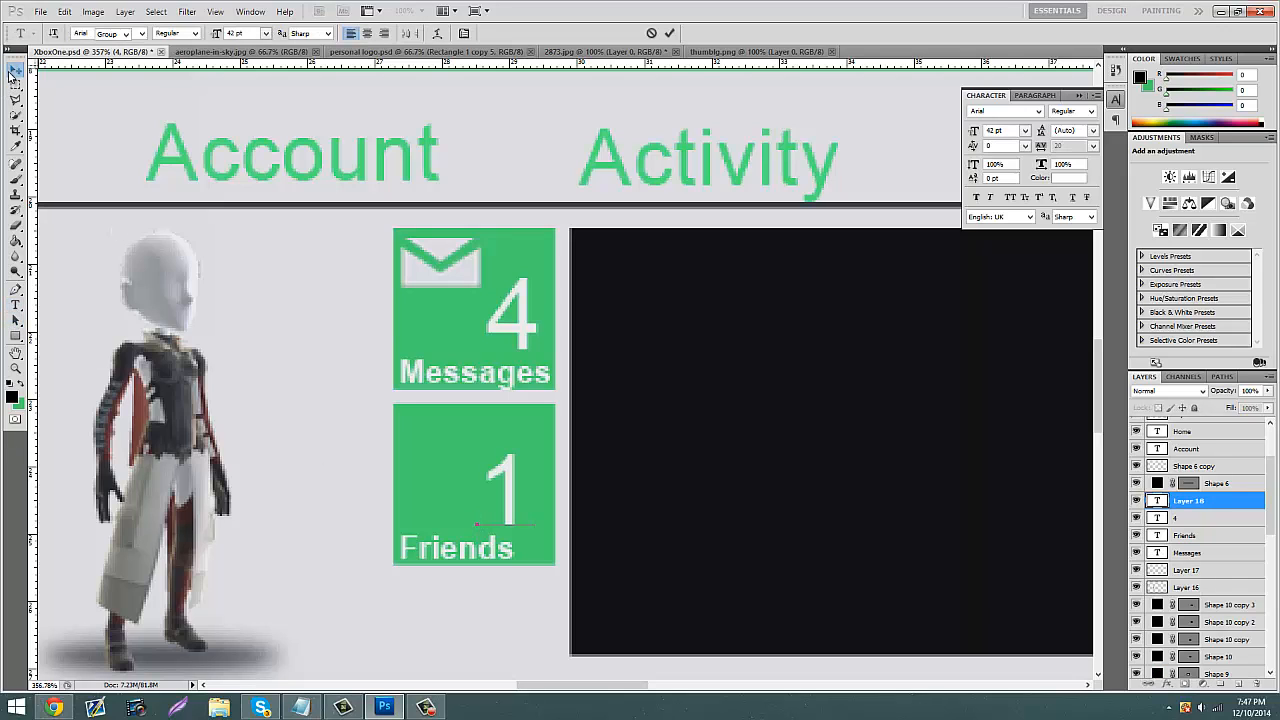
drag(527, 491, 537, 492)
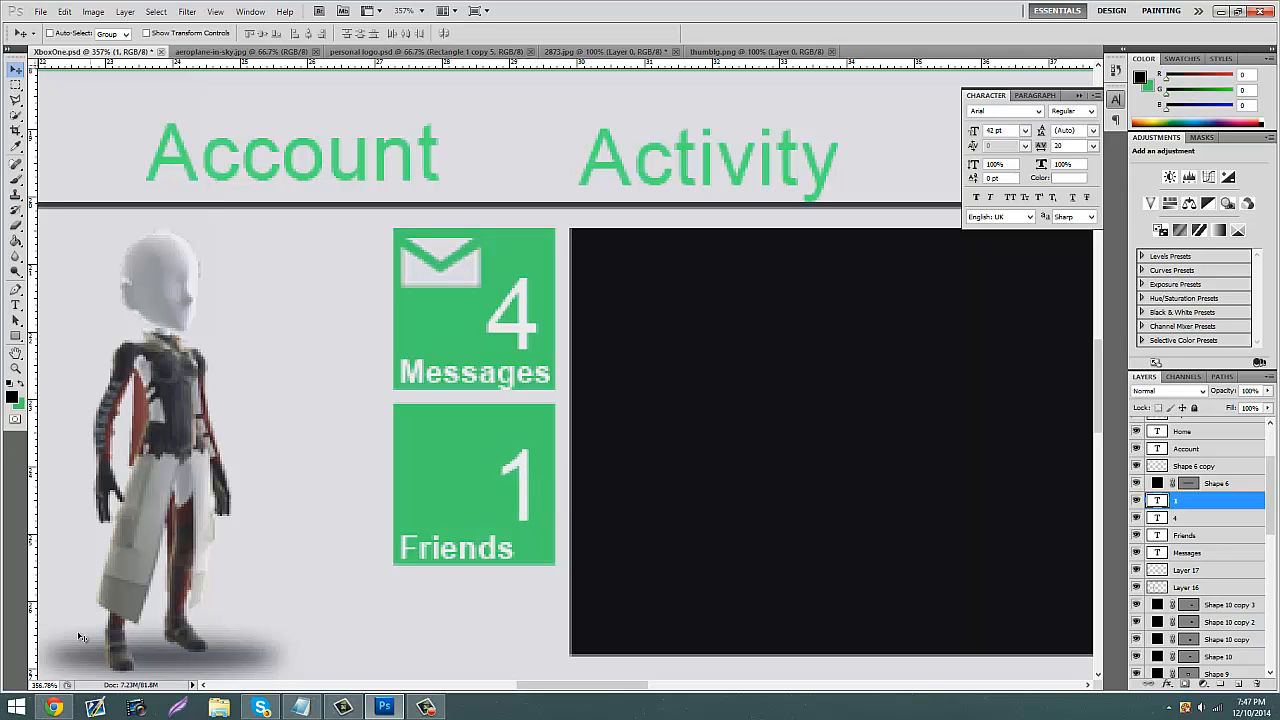
Step: Capture the Friends tile from the reference banner in Chrome with Lightshot and paste it into the Photoshop document
click(54, 707)
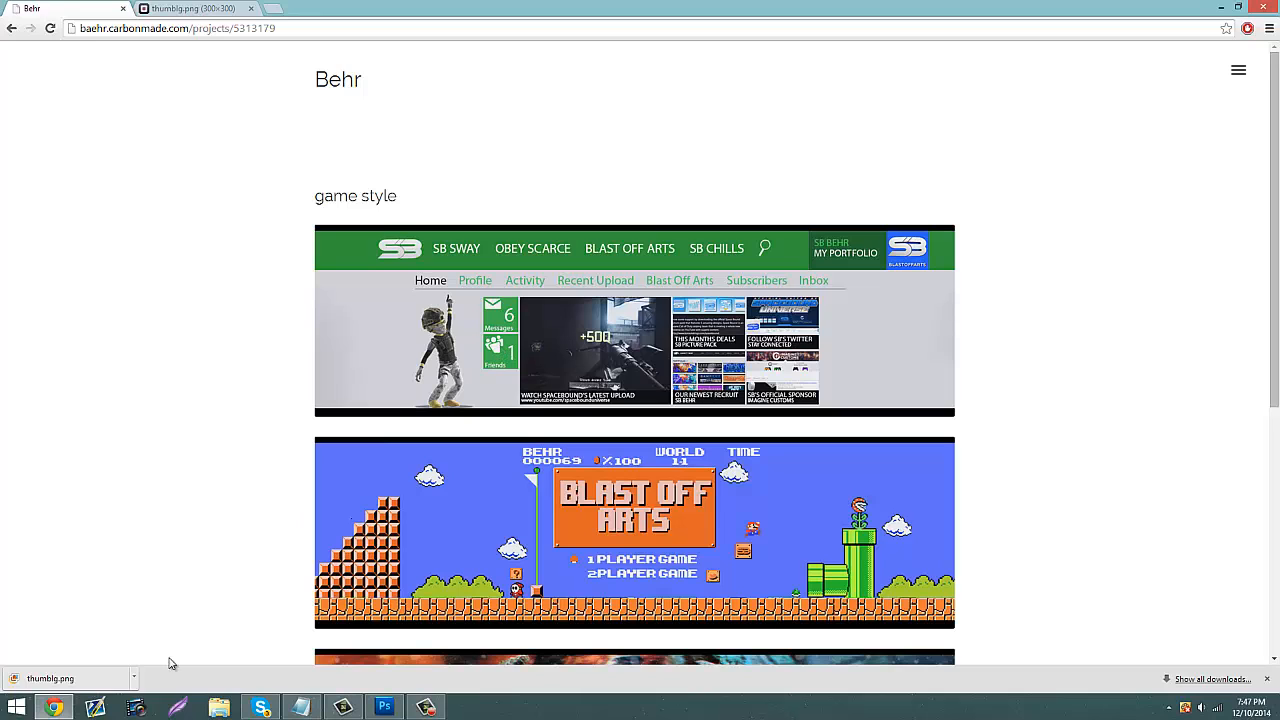
click(178, 707)
mouse_move(527, 377)
mouse_down()
mouse_move(459, 329)
mouse_move(507, 371)
mouse_up()
click(477, 389)
click(384, 707)
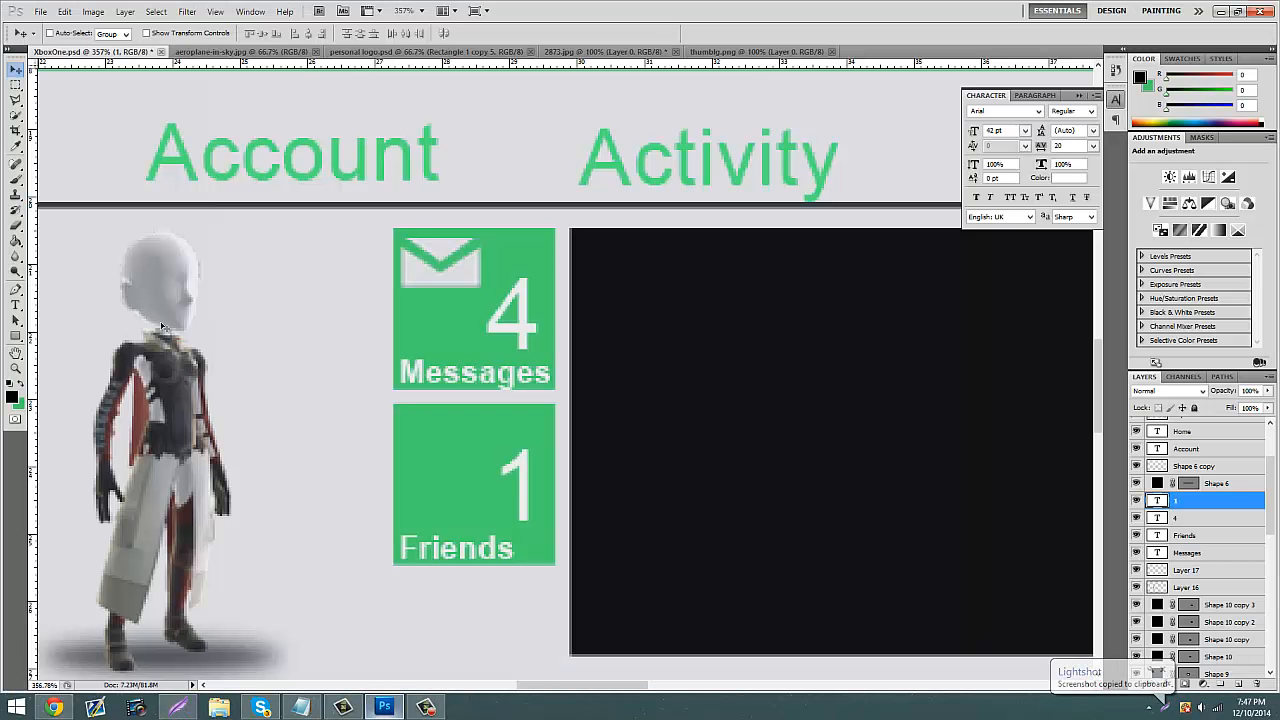
click(64, 11)
click(80, 121)
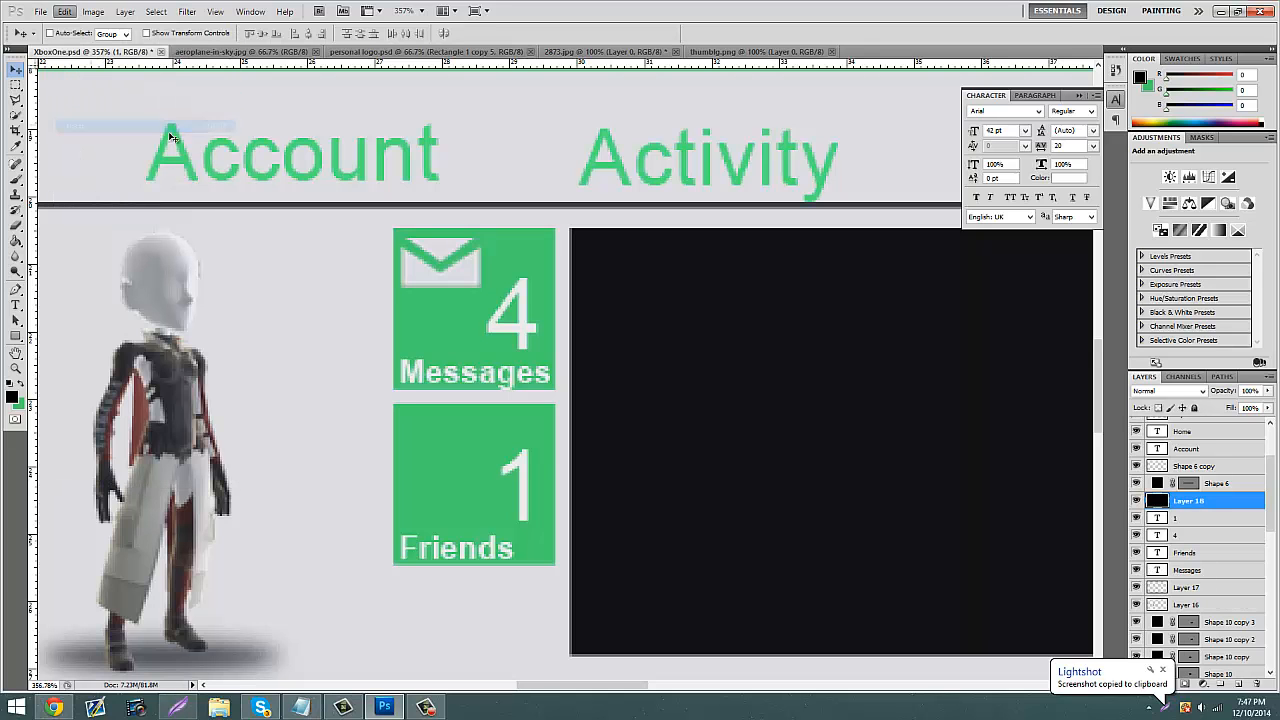
Step: Outline the heads and right side of the people icon with the Polygonal Lasso and delete the pasted background above and beside it
click(16, 369)
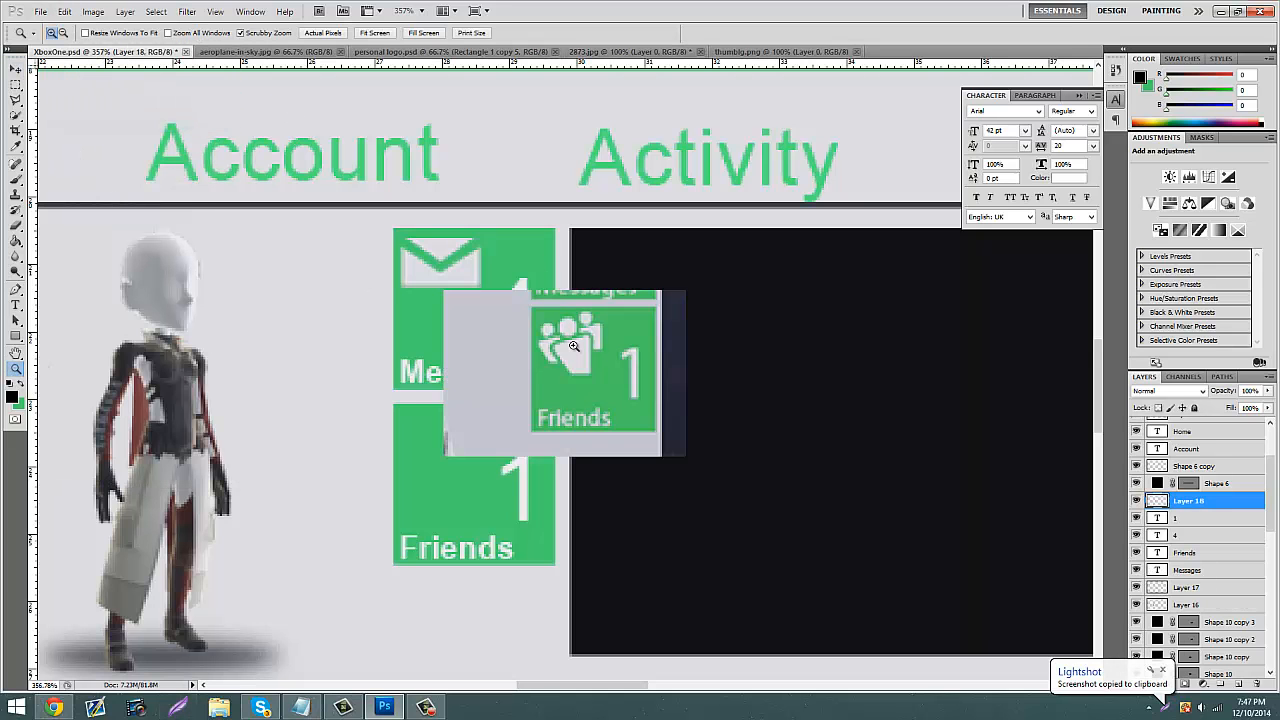
drag(573, 346, 620, 300)
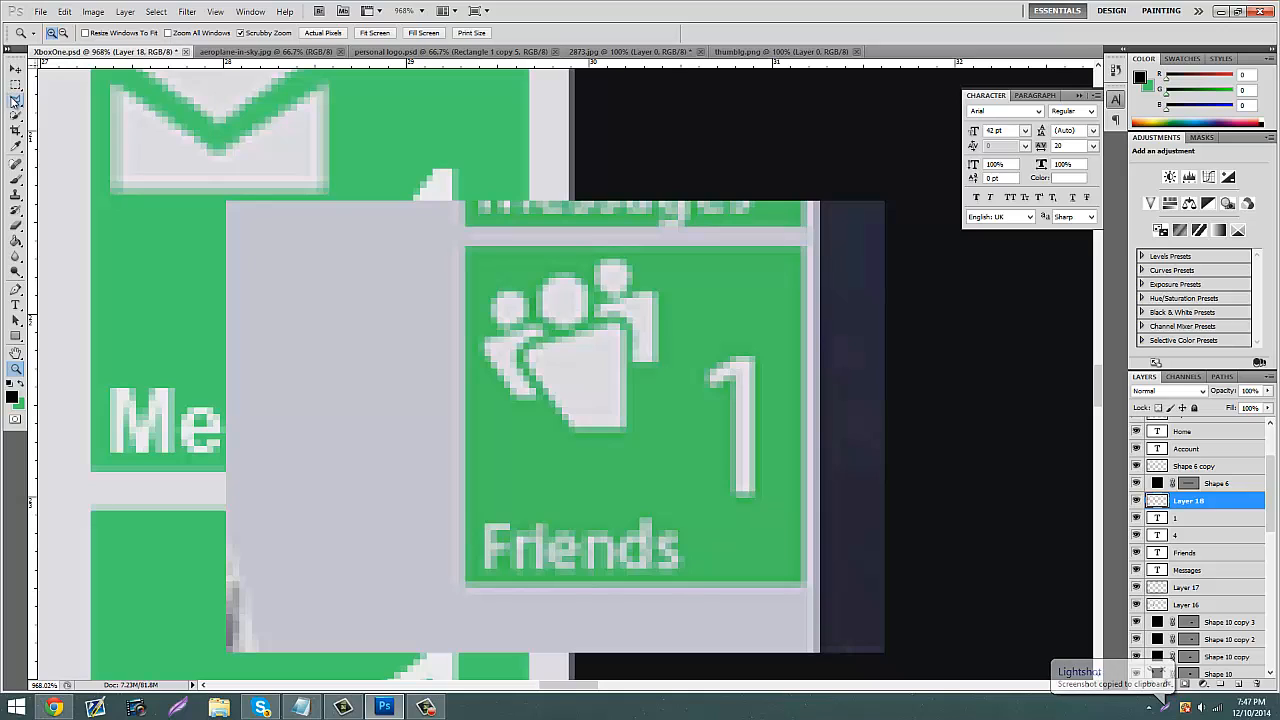
click(15, 101)
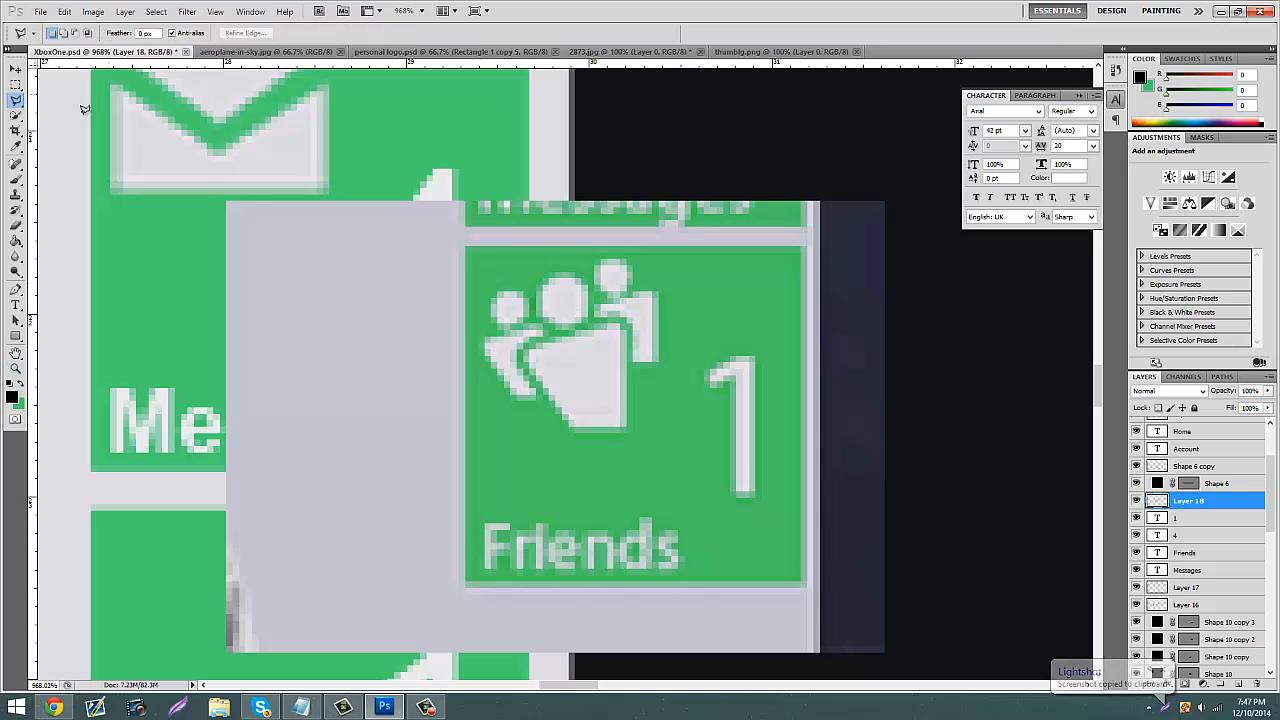
click(494, 298)
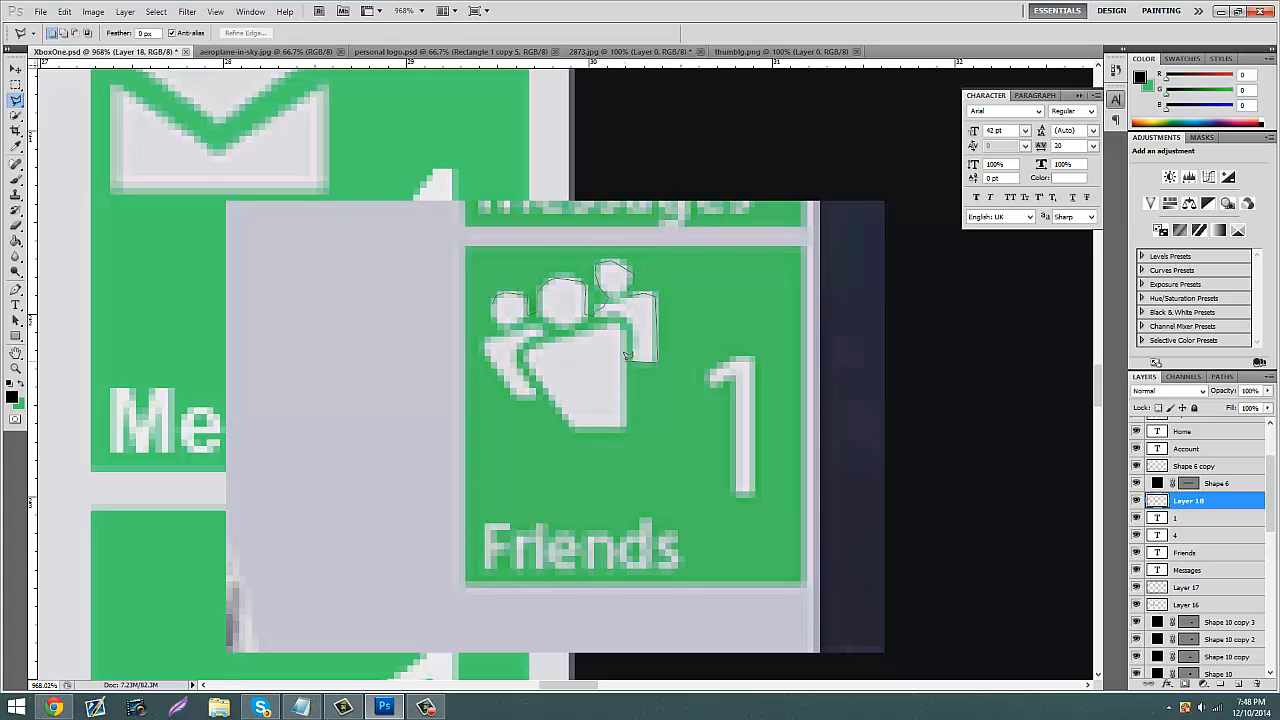
click(718, 604)
click(862, 626)
click(1020, 578)
click(905, 115)
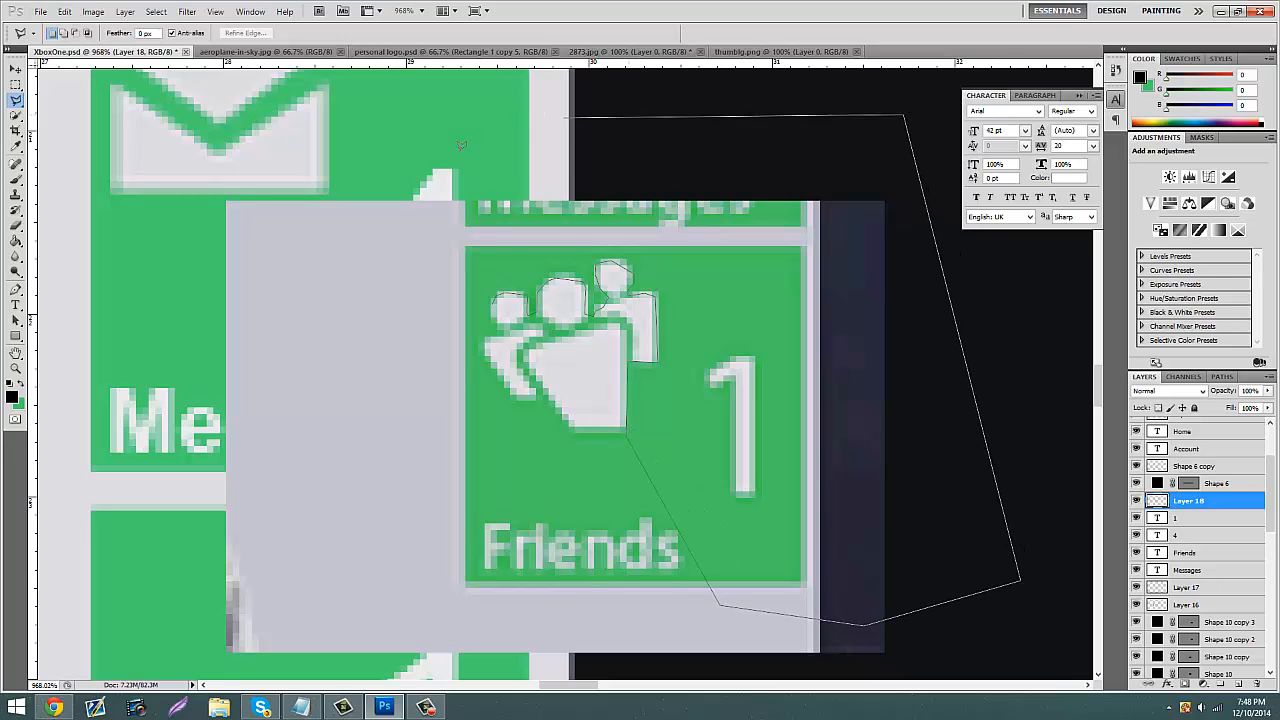
click(345, 163)
double_click(310, 230)
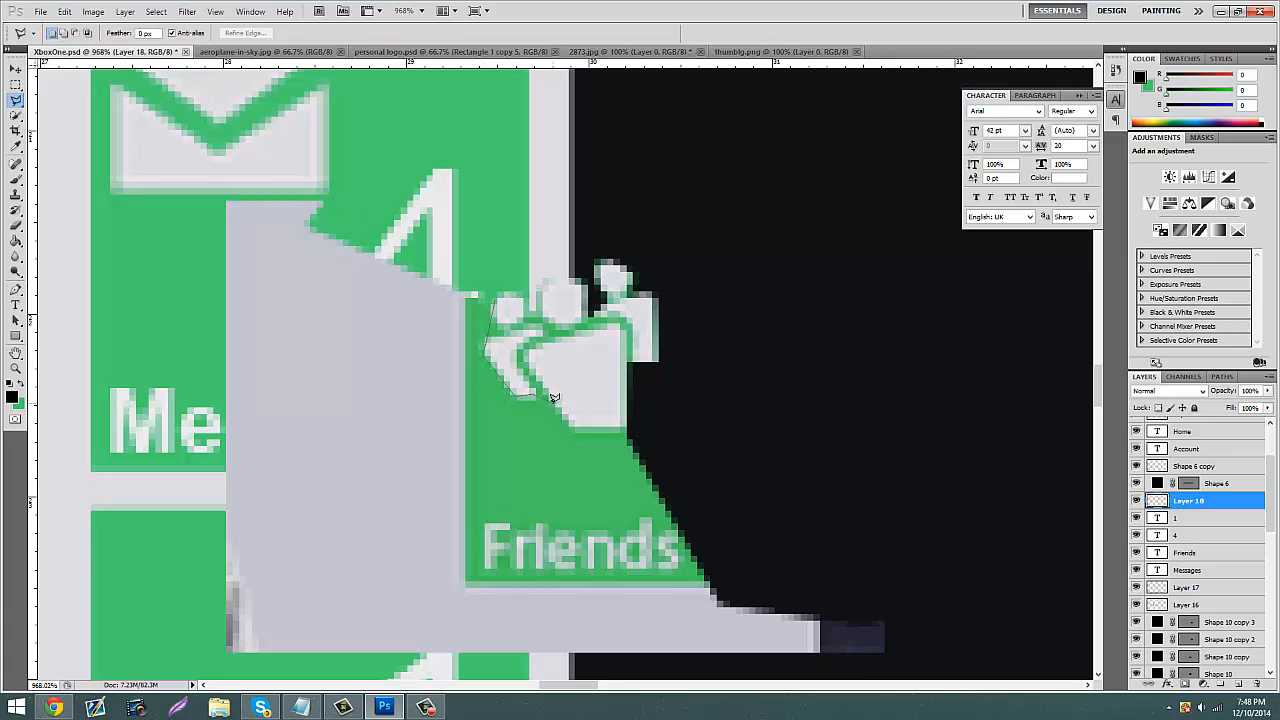
Step: Lasso along the left and lower edges of the people icon, delete the remaining pasted background, and deselect
click(860, 606)
click(907, 658)
click(107, 662)
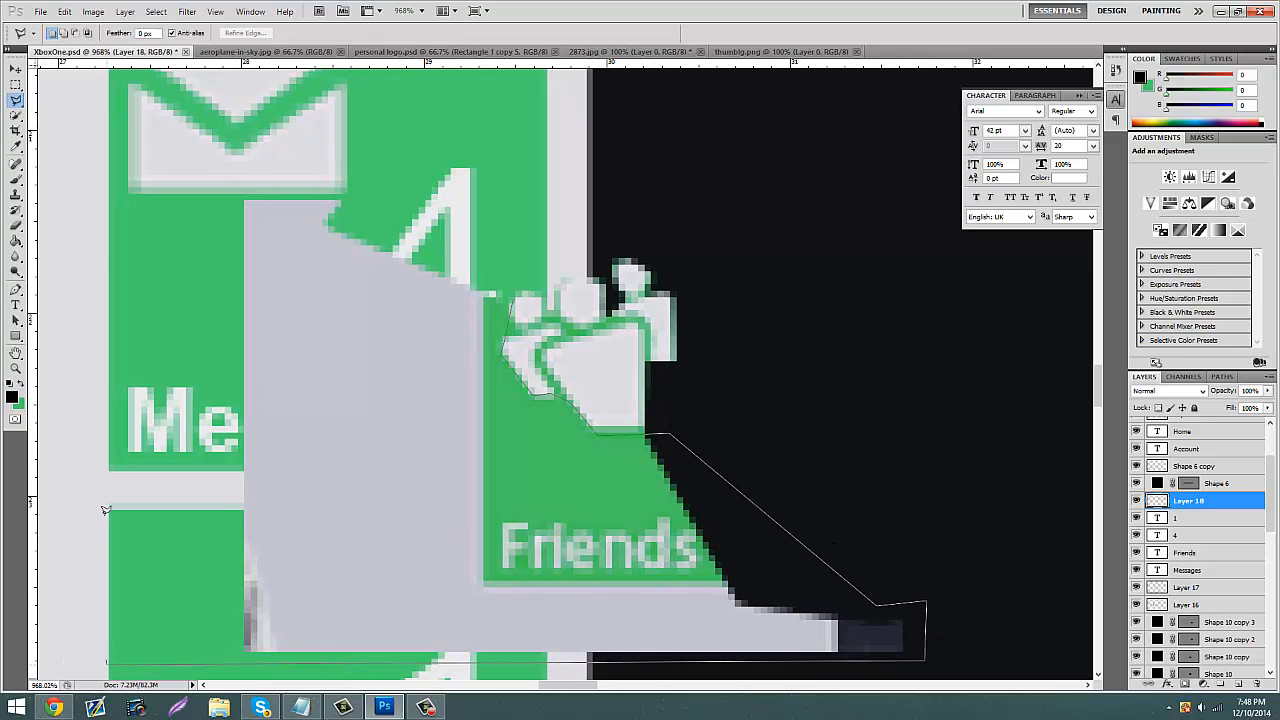
click(104, 238)
click(297, 128)
double_click(530, 200)
key(Delete)
key(ctrl+d)
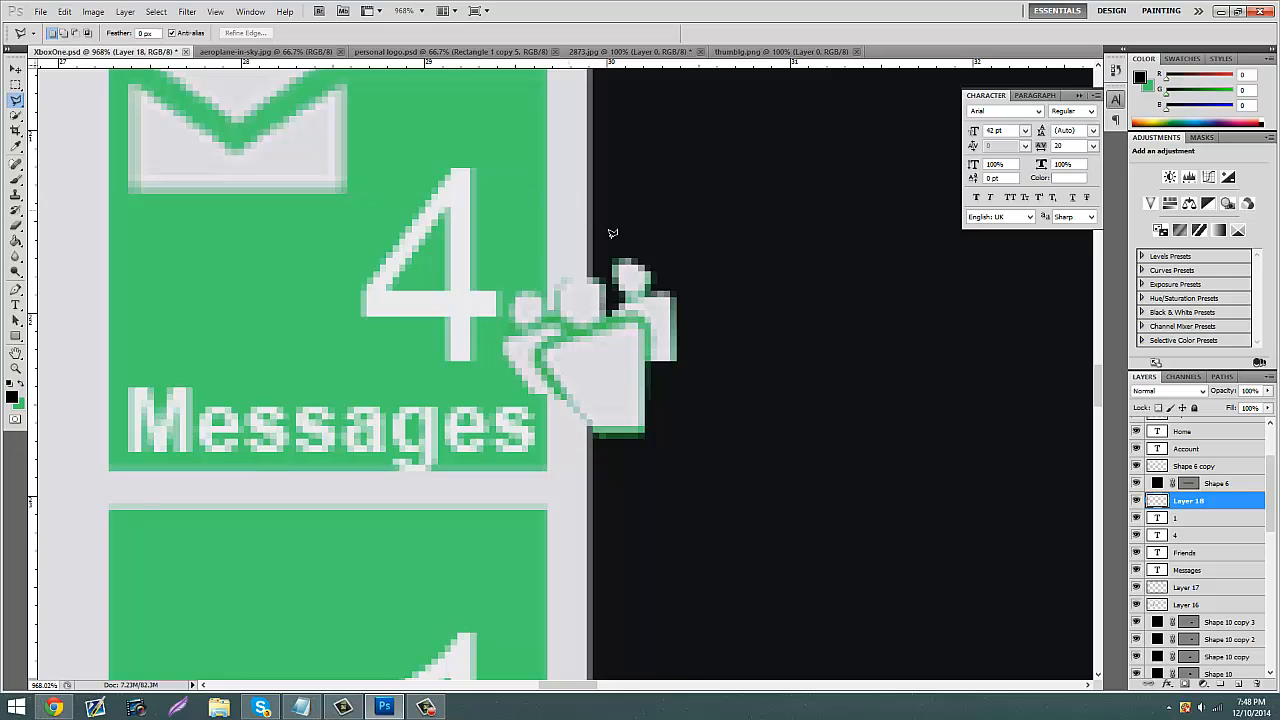
Step: Place the people icon in the upper-left corner of the Friends tile and scale it to about 125%
click(14, 70)
drag(590, 319, 215, 578)
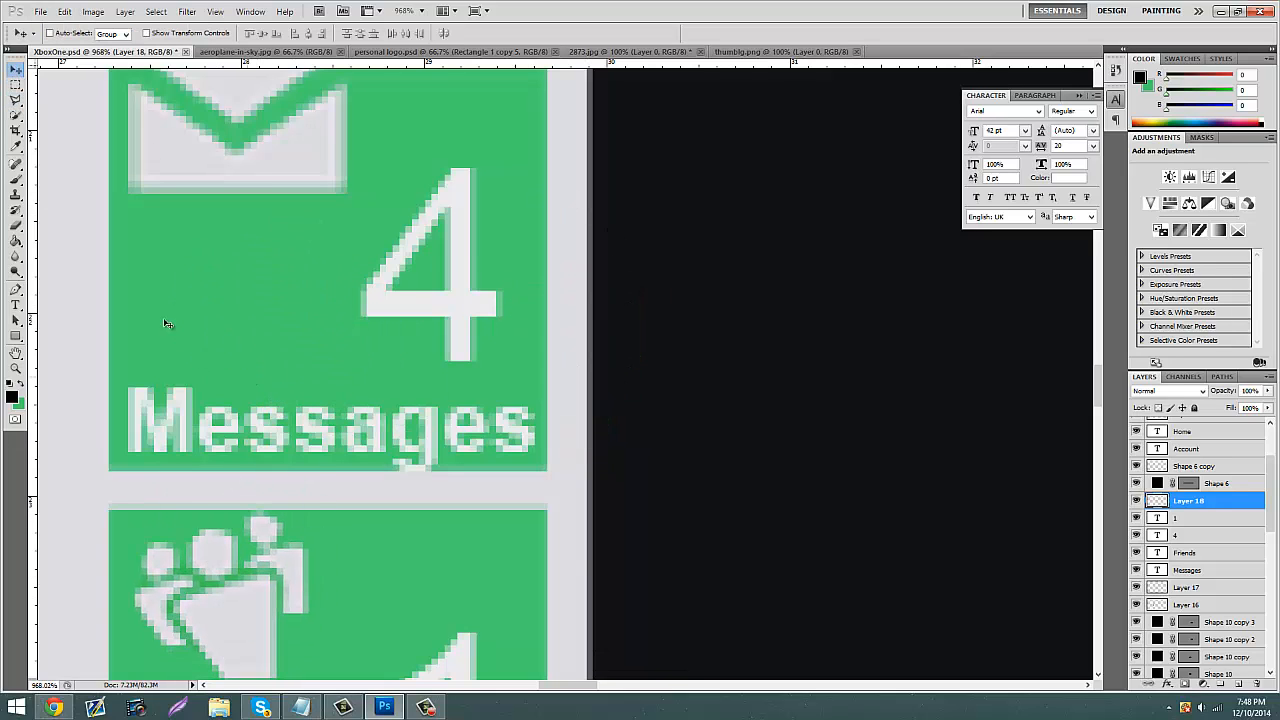
click(15, 369)
drag(410, 360, 372, 323)
scroll(386, 387, down, 1)
key(ctrl+t)
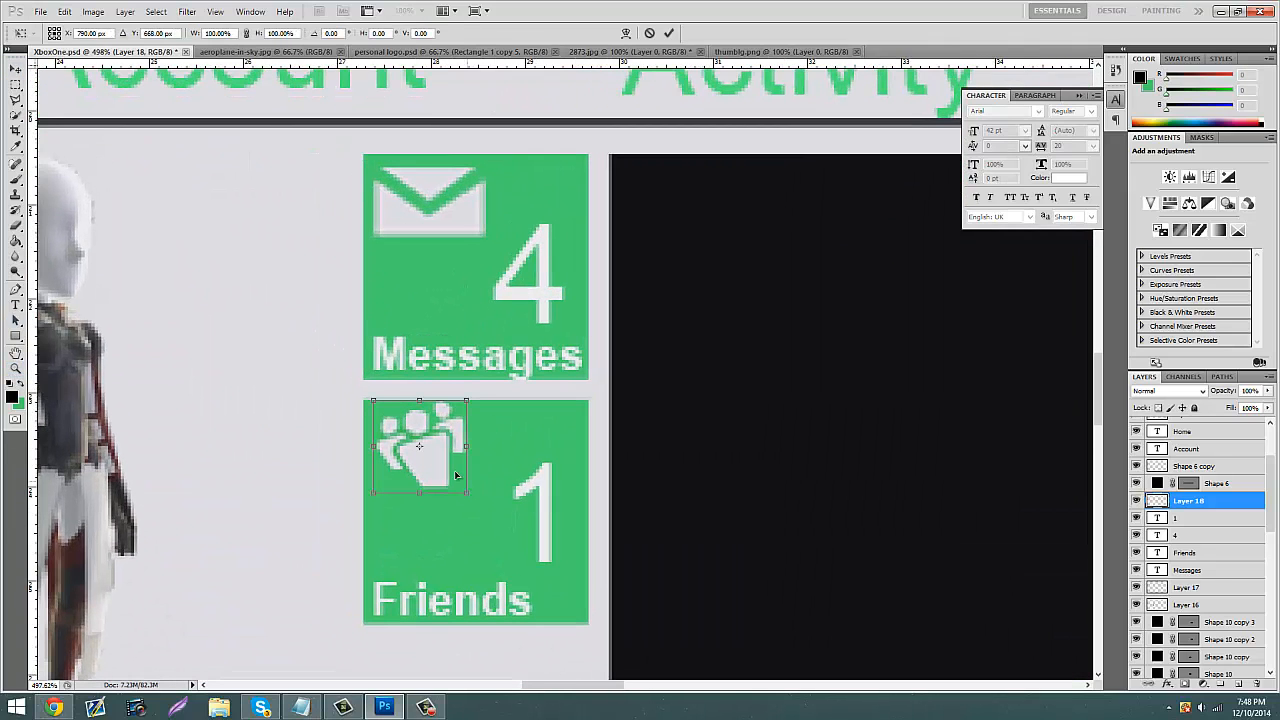
drag(468, 496, 489, 519)
drag(489, 449, 451, 457)
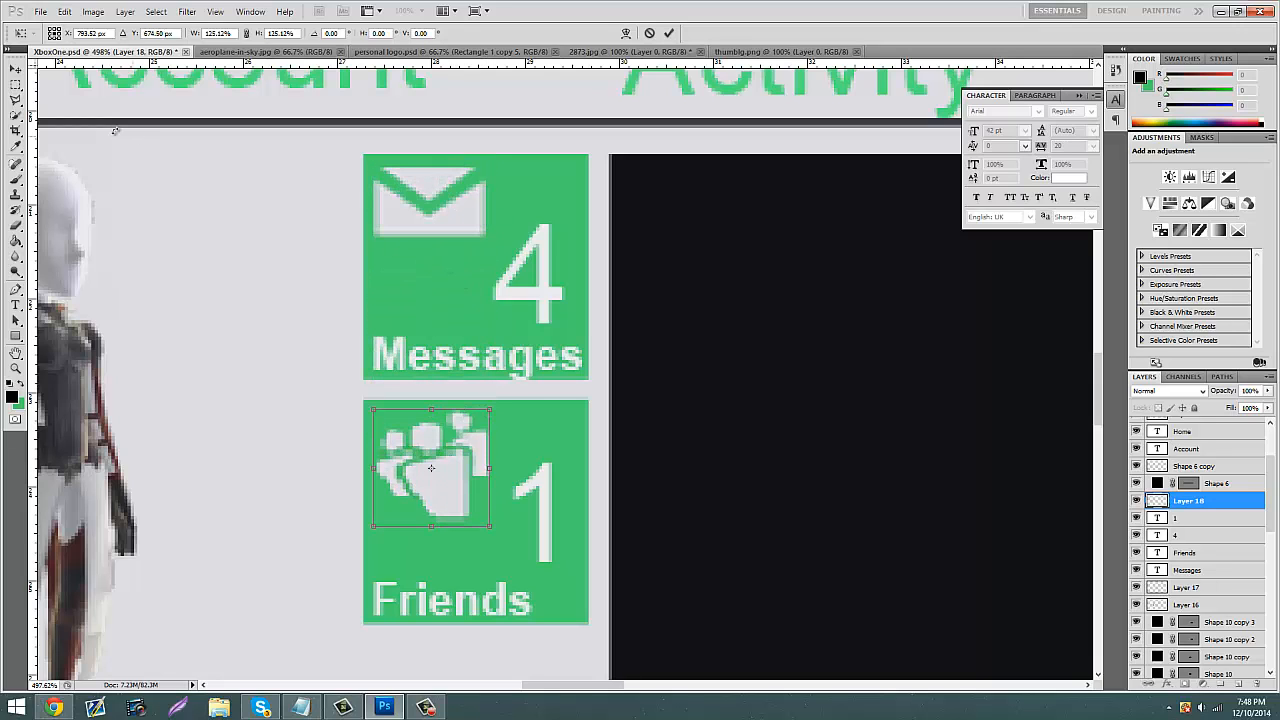
click(15, 72)
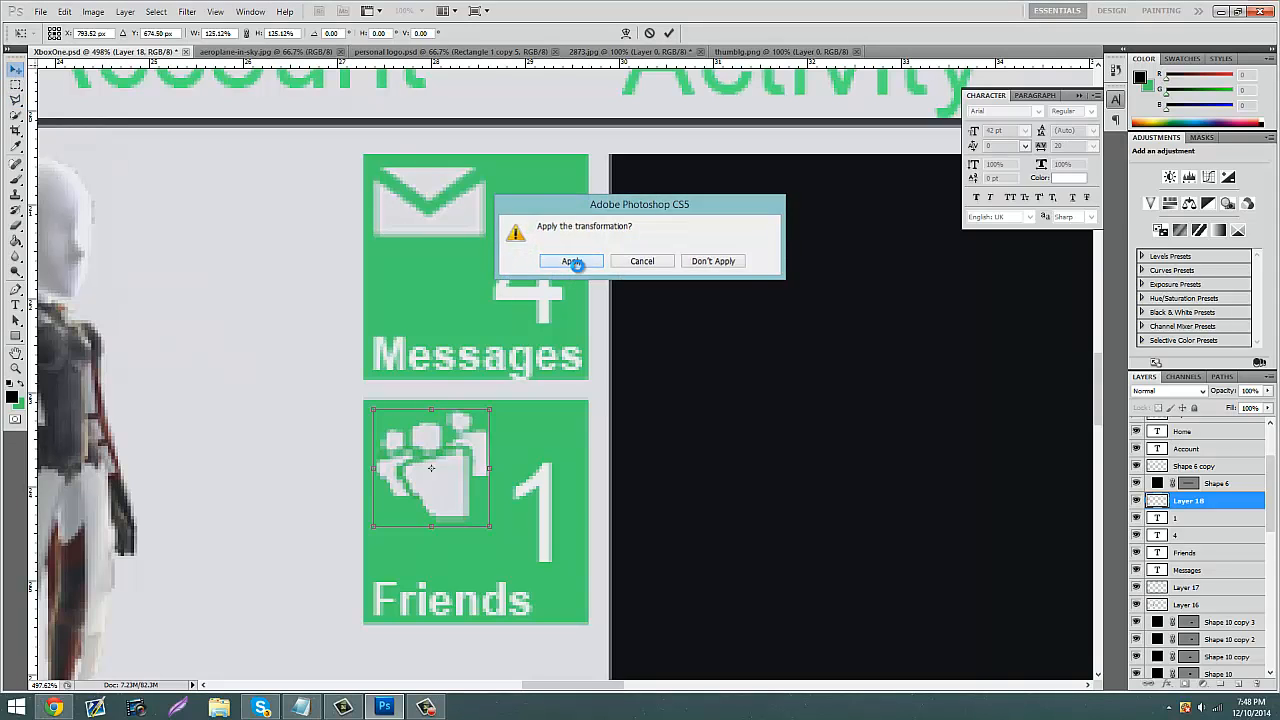
click(571, 261)
drag(440, 375, 433, 381)
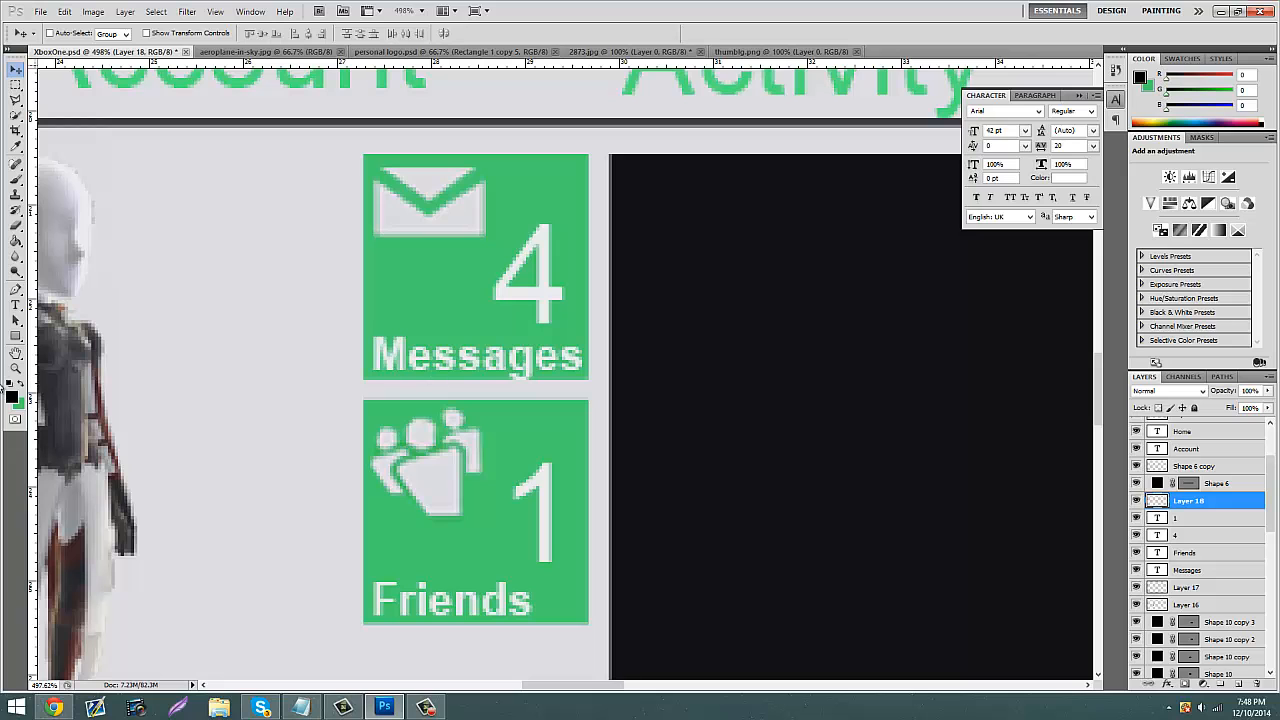
click(15, 370)
drag(586, 403, 506, 414)
drag(660, 412, 648, 428)
scroll(730, 420, up, 1)
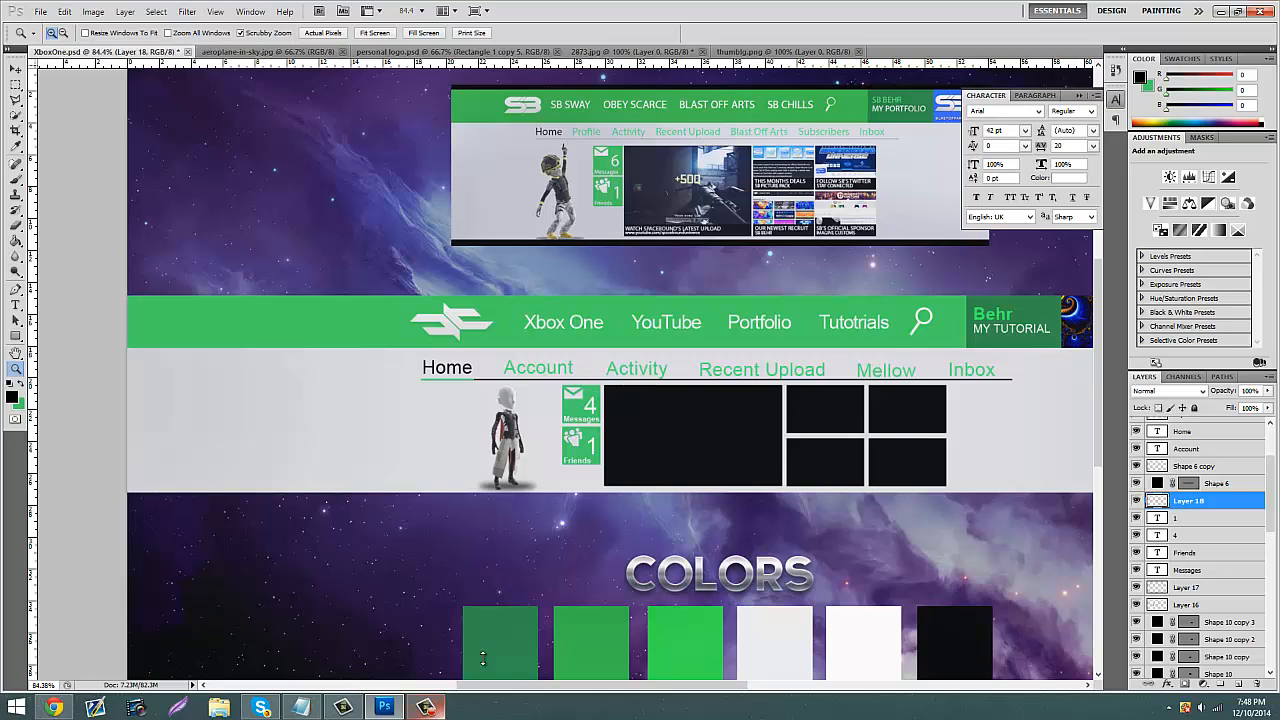
click(426, 707)
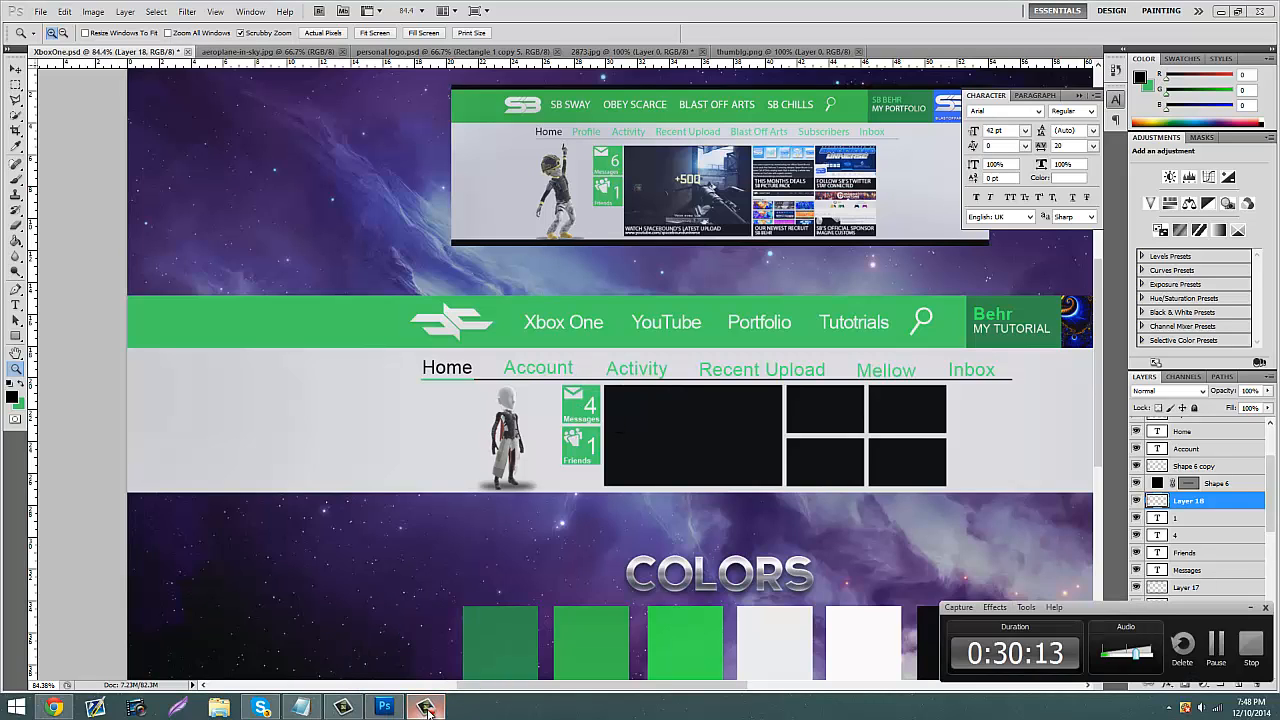
click(427, 708)
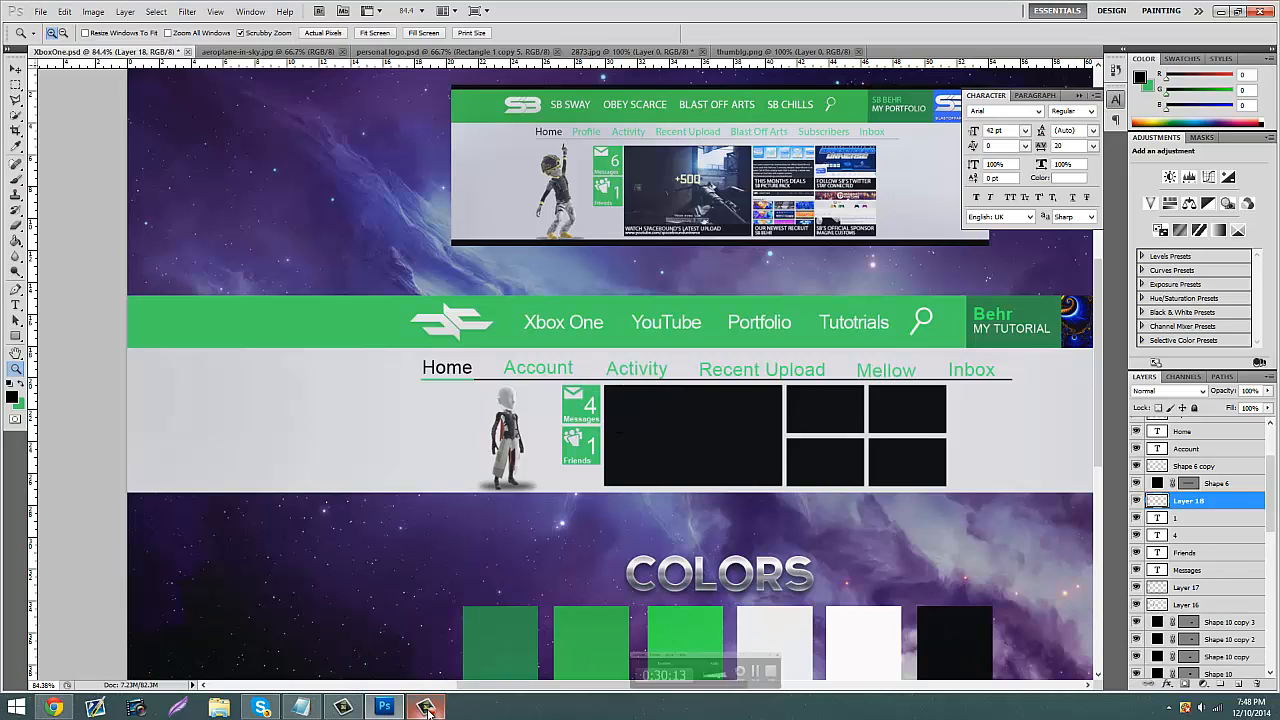
Step: Switch to Chrome and load youtube.com in the tab showing the avatar image
click(62, 708)
click(233, 9)
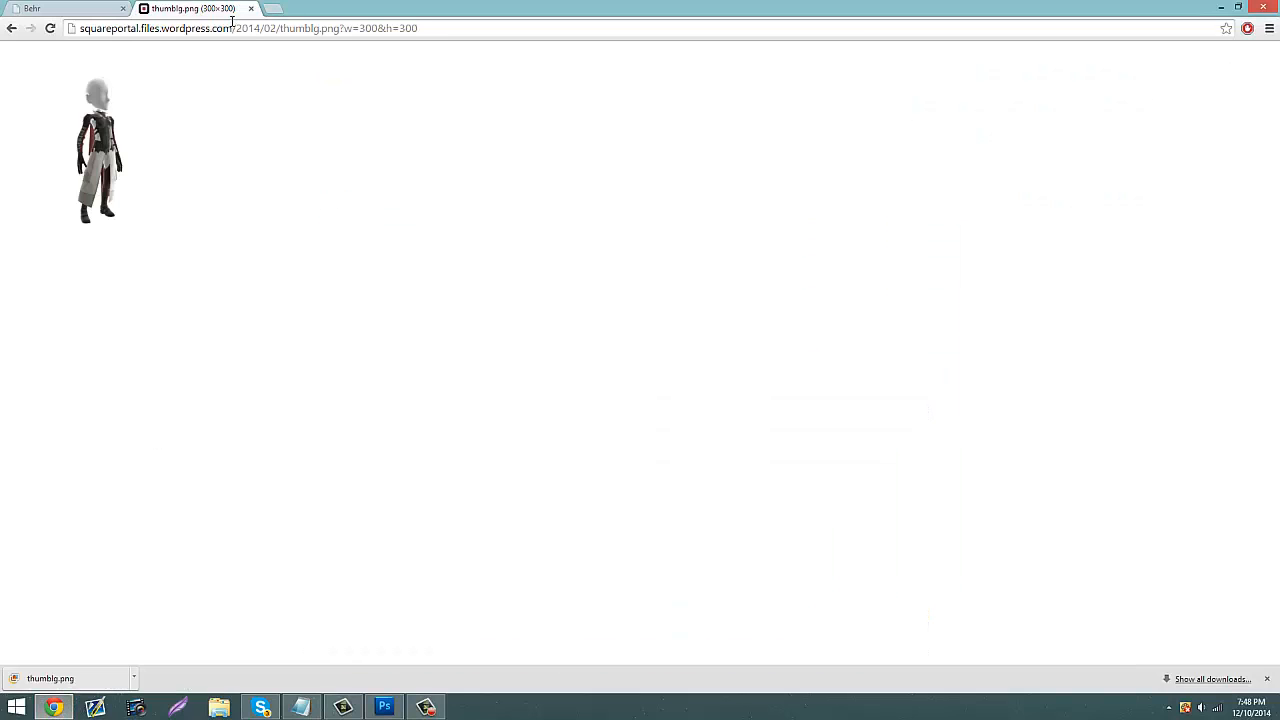
click(233, 28)
text(u)
key(BackSpace)
key(BackSpace)
text(youtube.com)
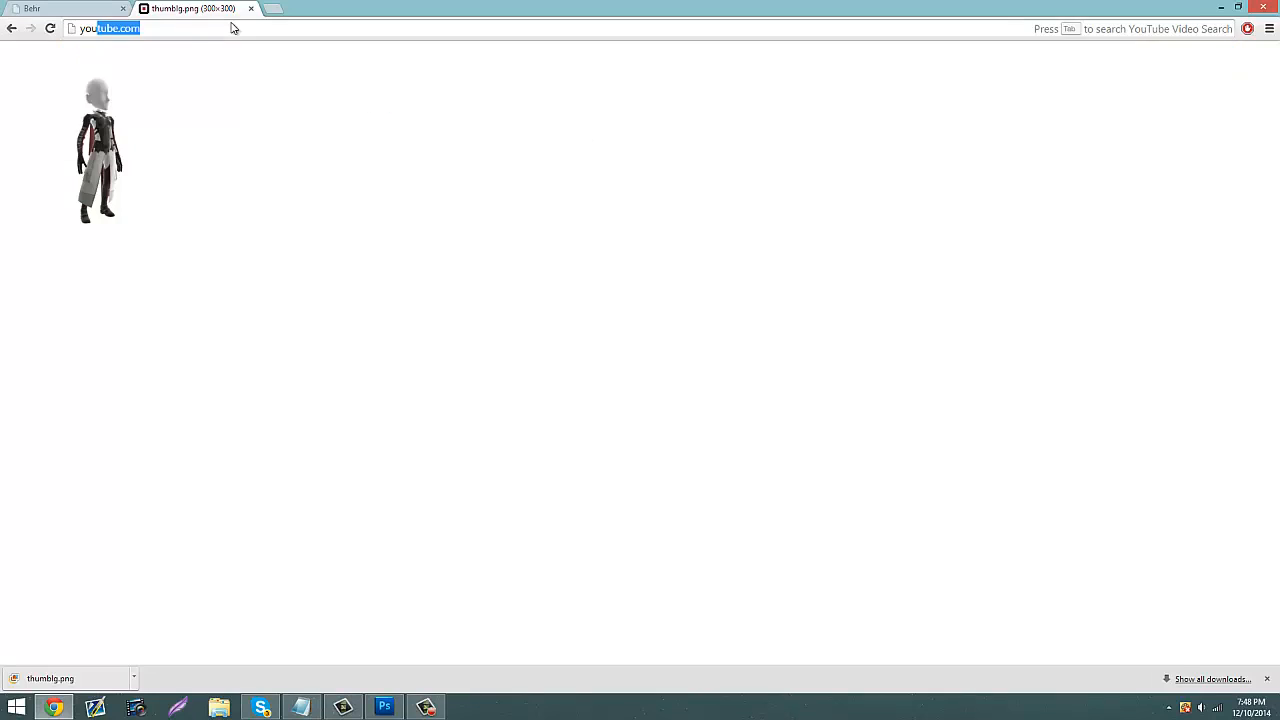
key(Return)
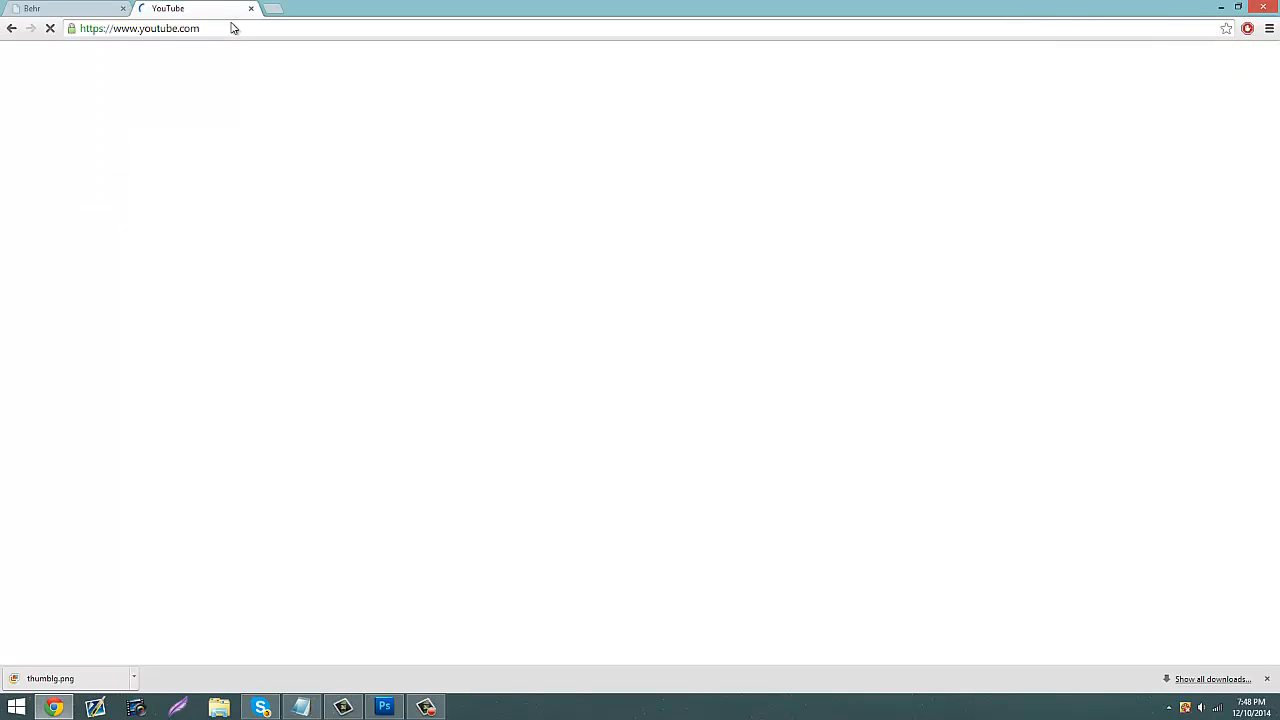
Step: Open the Abstract Style Banner tutorial from the My Channel page and pause the video at about 4:58
click(261, 707)
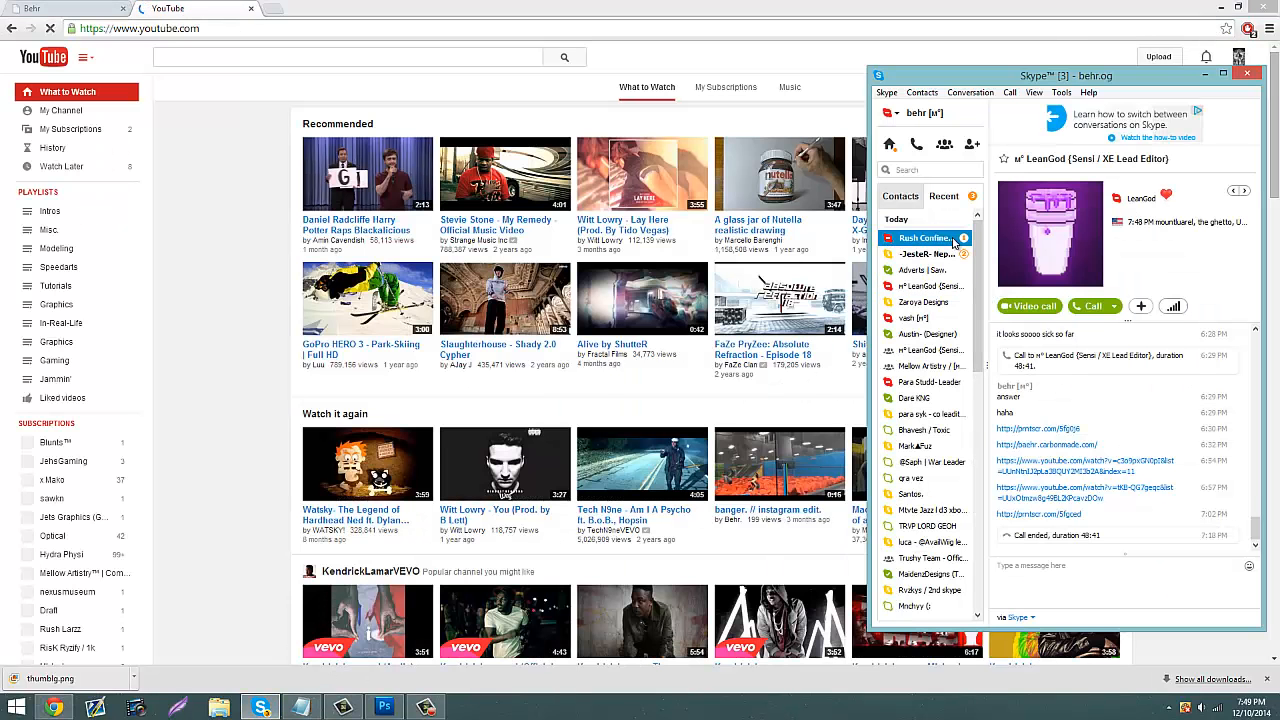
click(85, 112)
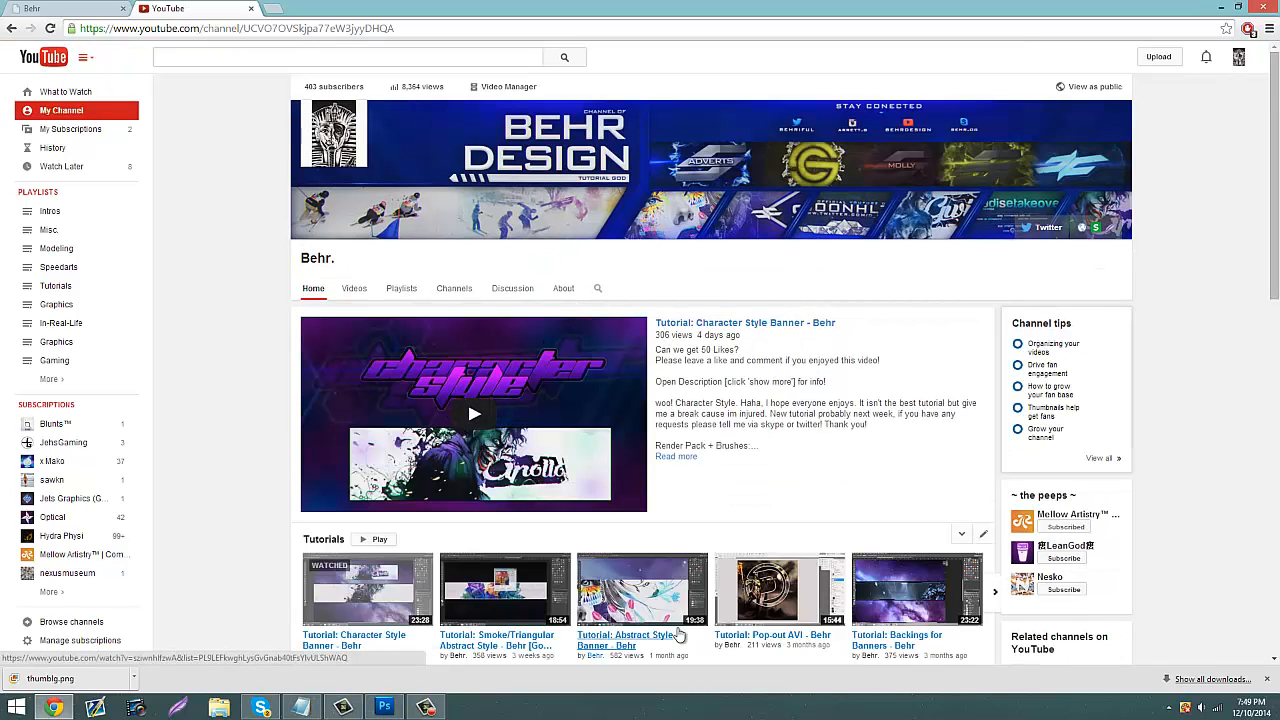
scroll(678, 635, down, 4)
scroll(828, 508, up, 3)
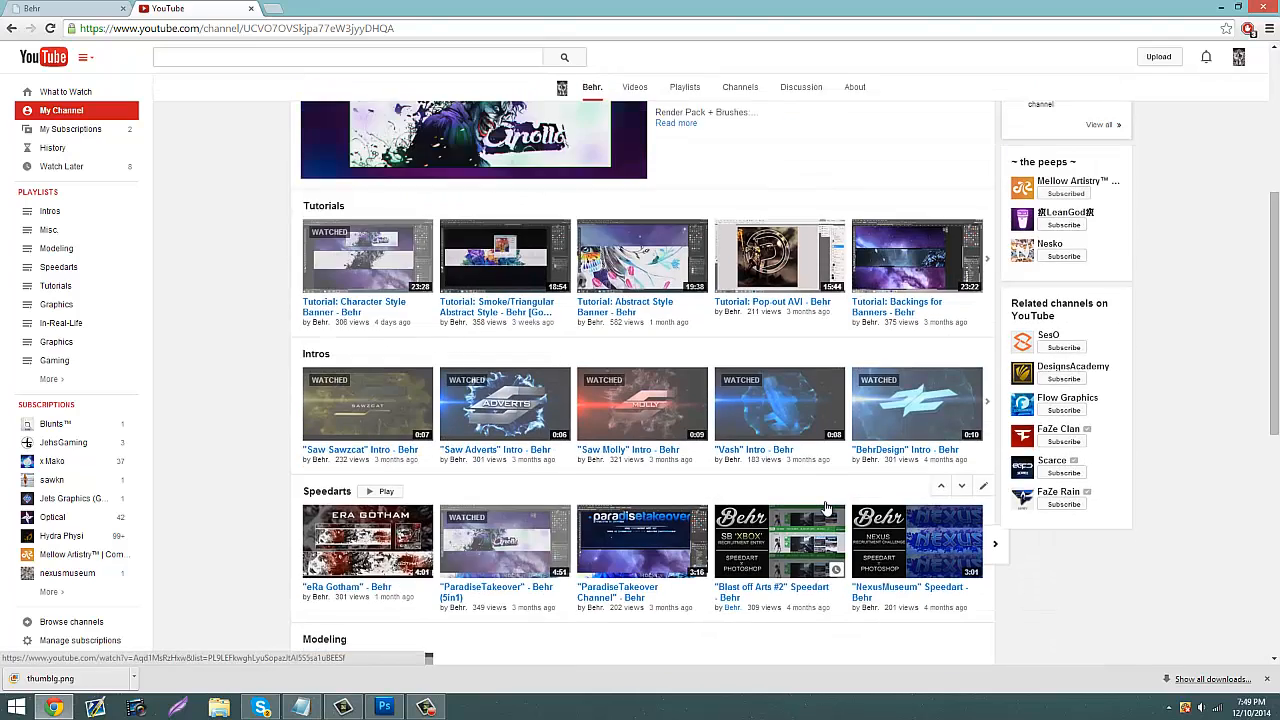
click(623, 452)
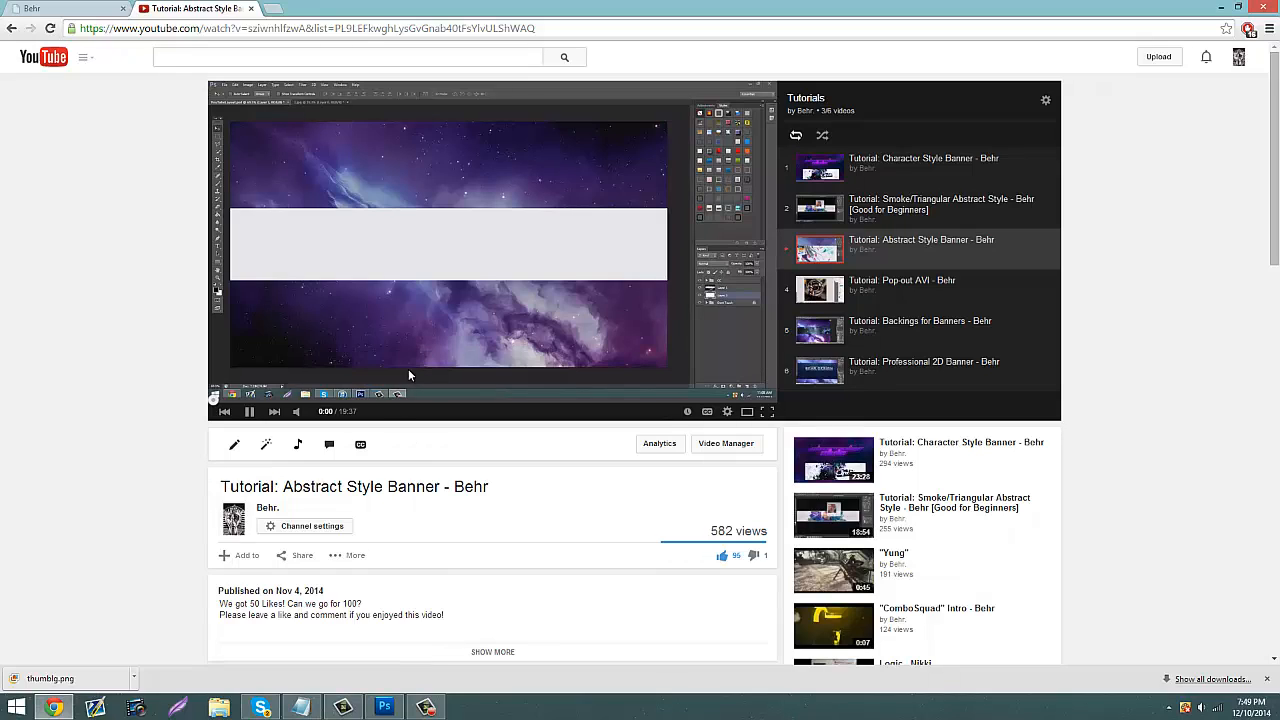
click(352, 399)
click(426, 318)
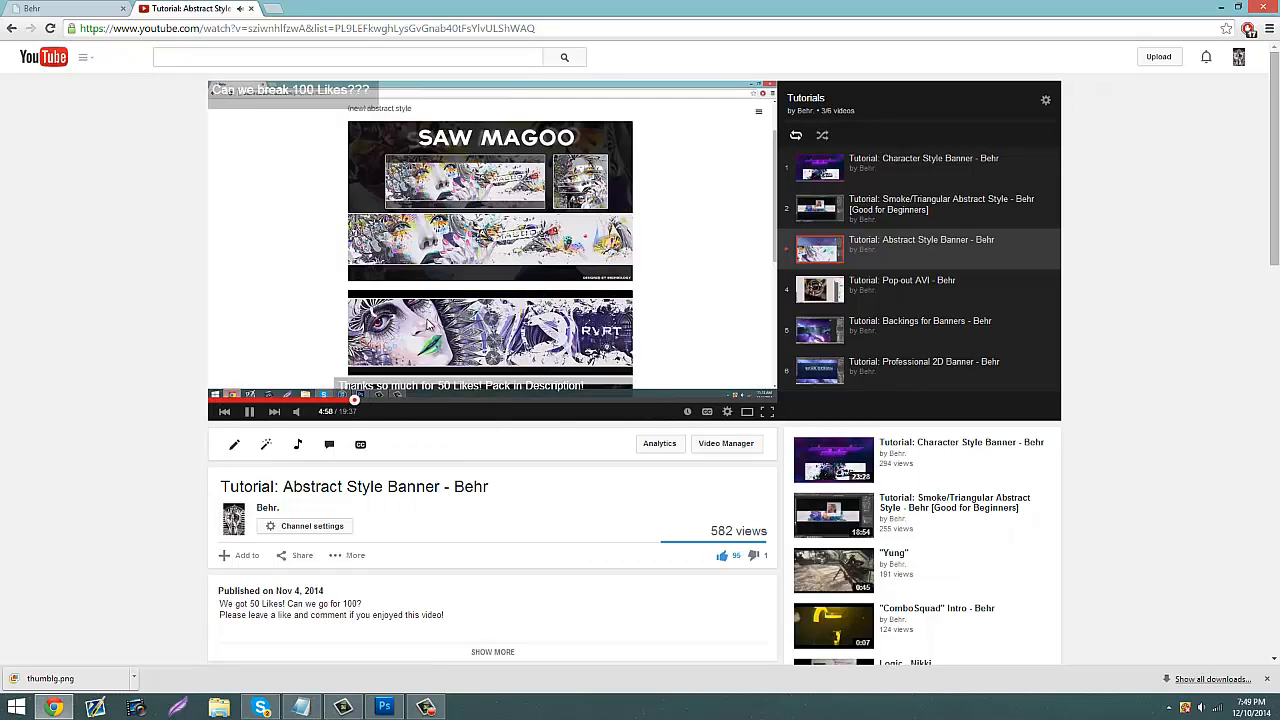
Step: Capture the paused video player with Lightshot and paste the screenshot into the XboxOne document in Photoshop
click(182, 708)
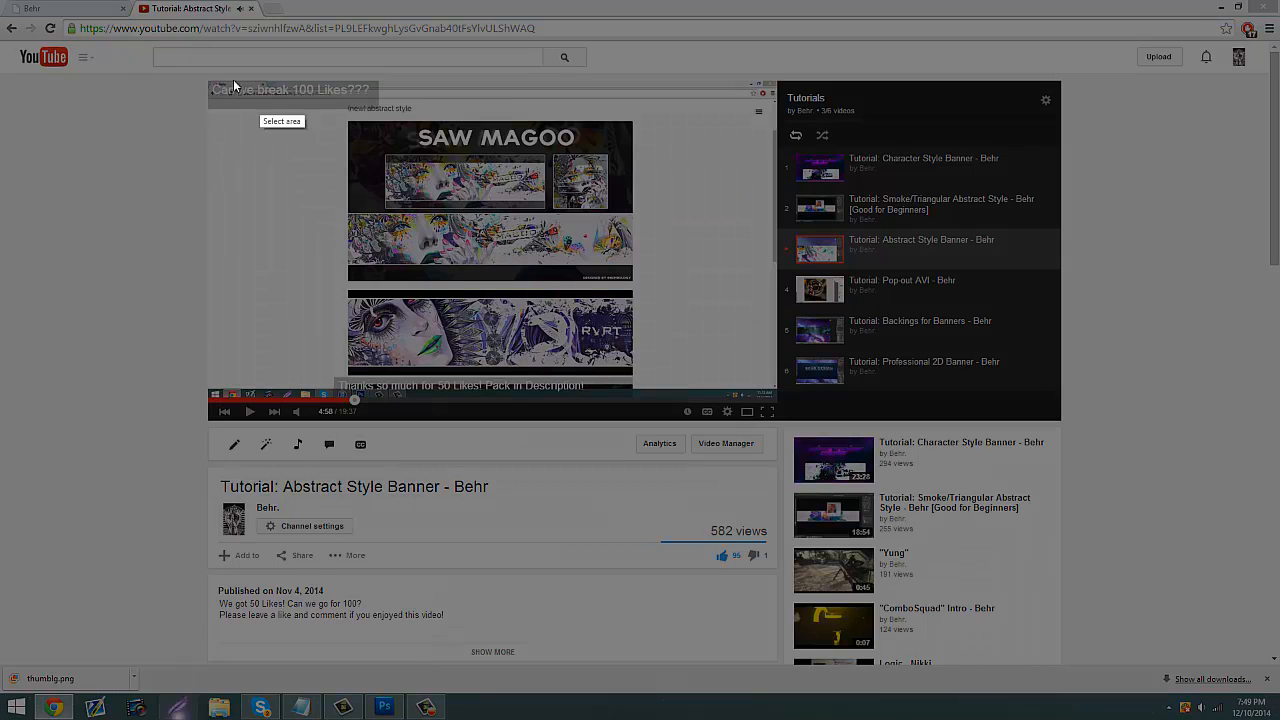
drag(208, 80, 782, 425)
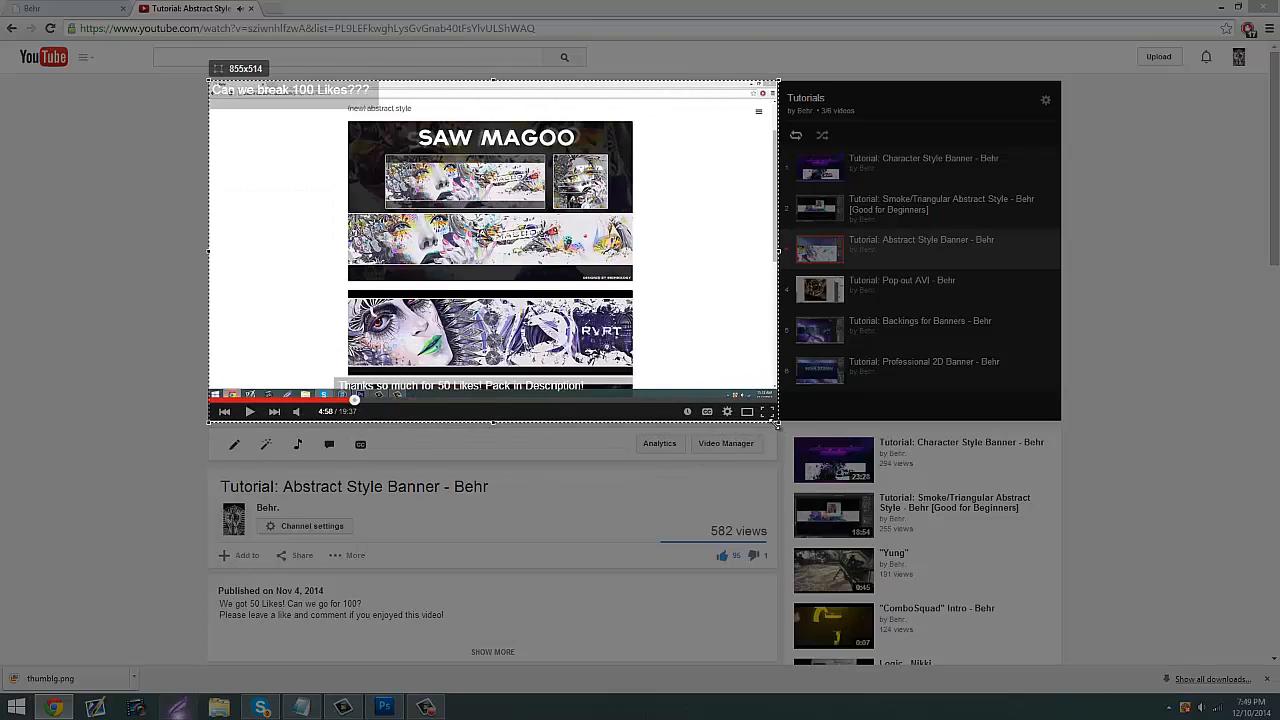
click(732, 440)
click(384, 707)
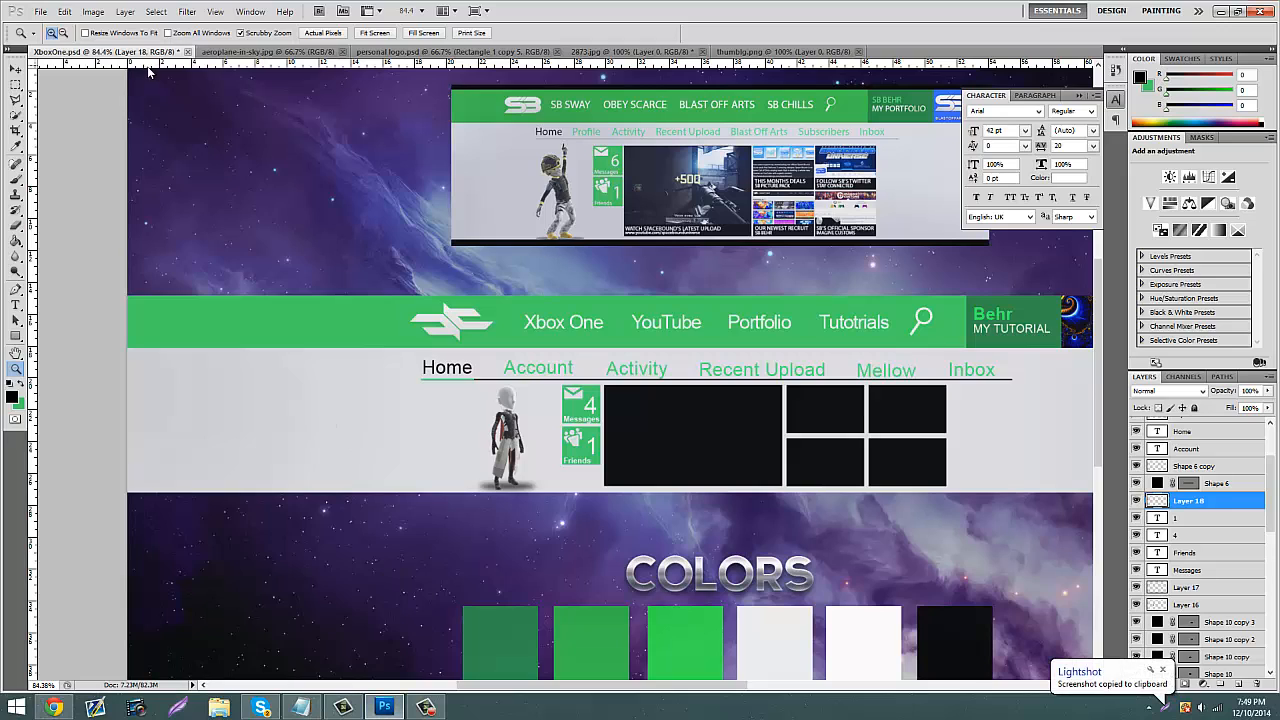
click(64, 11)
click(116, 128)
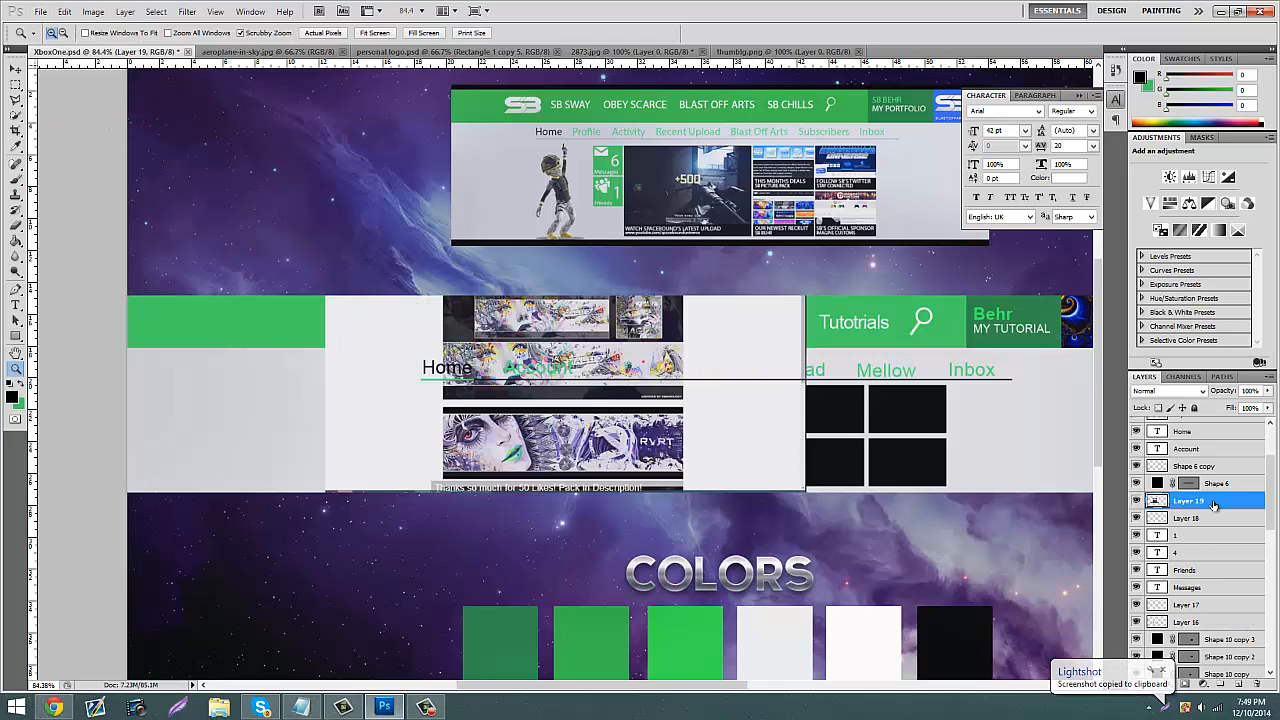
Step: Move the pasted screenshot layer directly above the large black tile's Shape 9 layer and clip it to that tile
scroll(1160, 650, down, 1)
drag(1200, 714, 1216, 596)
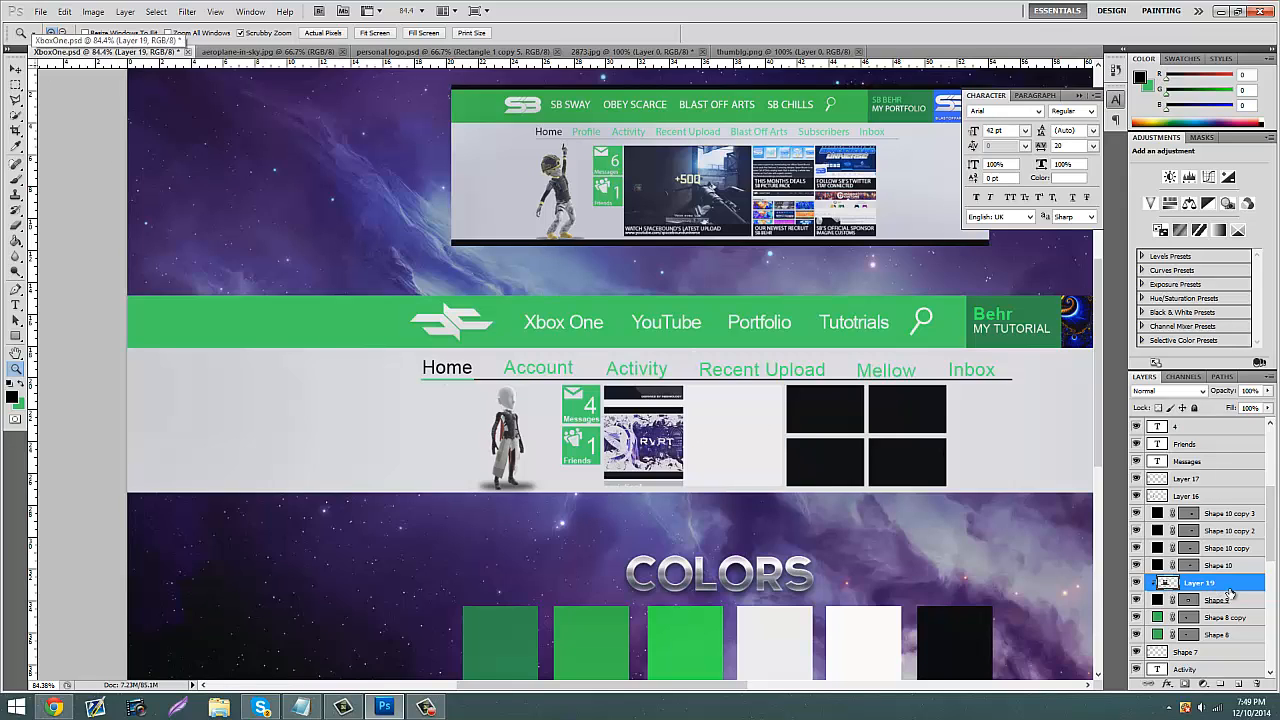
double_click(1218, 574)
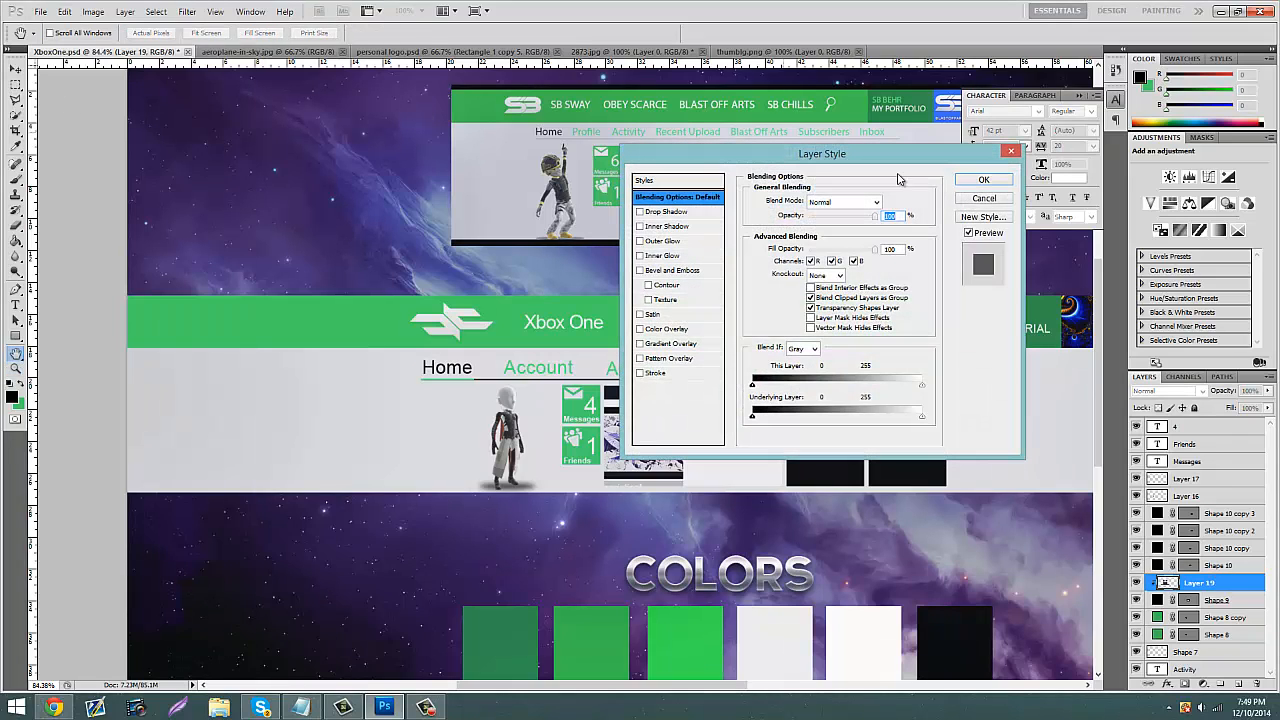
click(986, 204)
Step: Scale the video screenshot to about 37% and position it to fill the large tile
key(v)
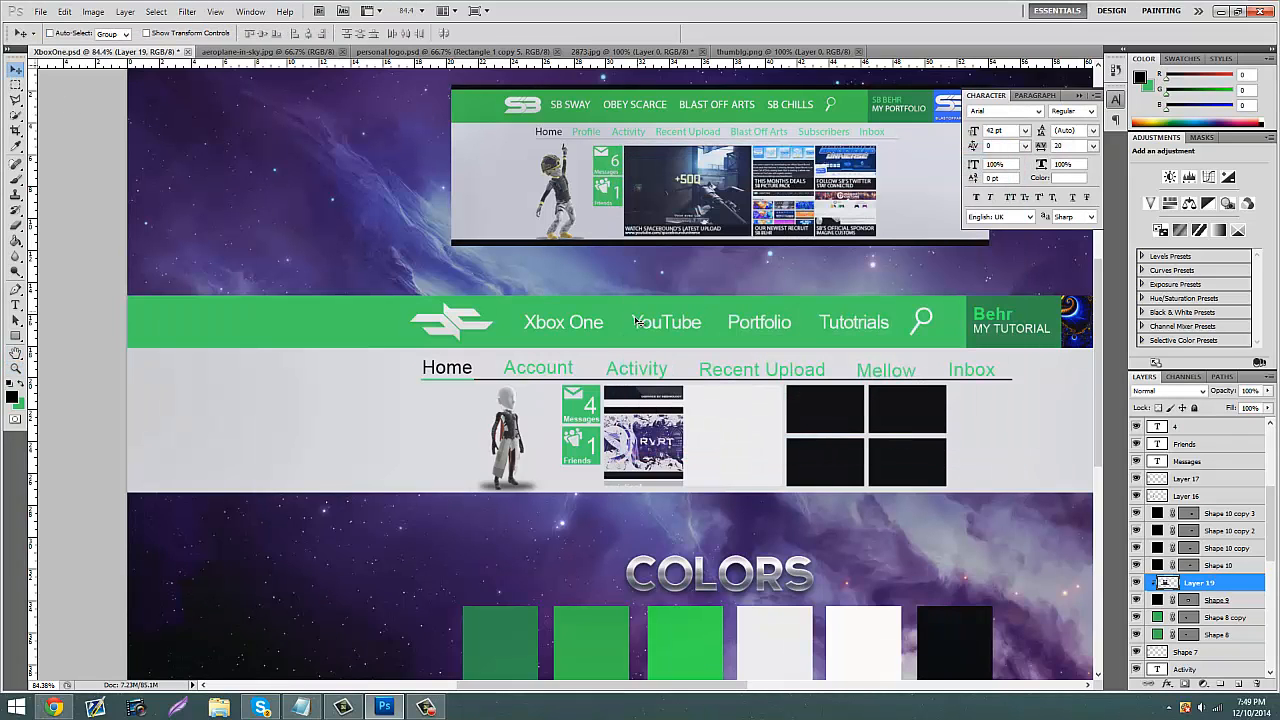
drag(711, 405, 768, 425)
key(ctrl+t)
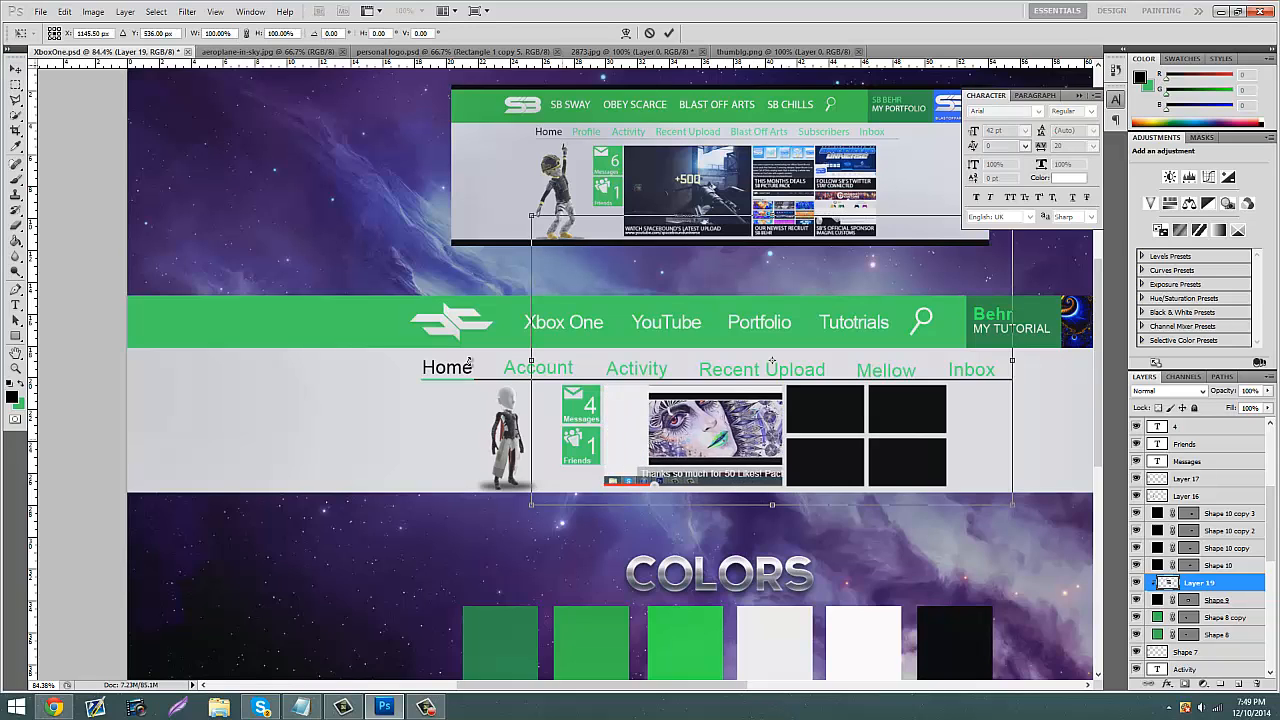
drag(531, 215, 758, 352)
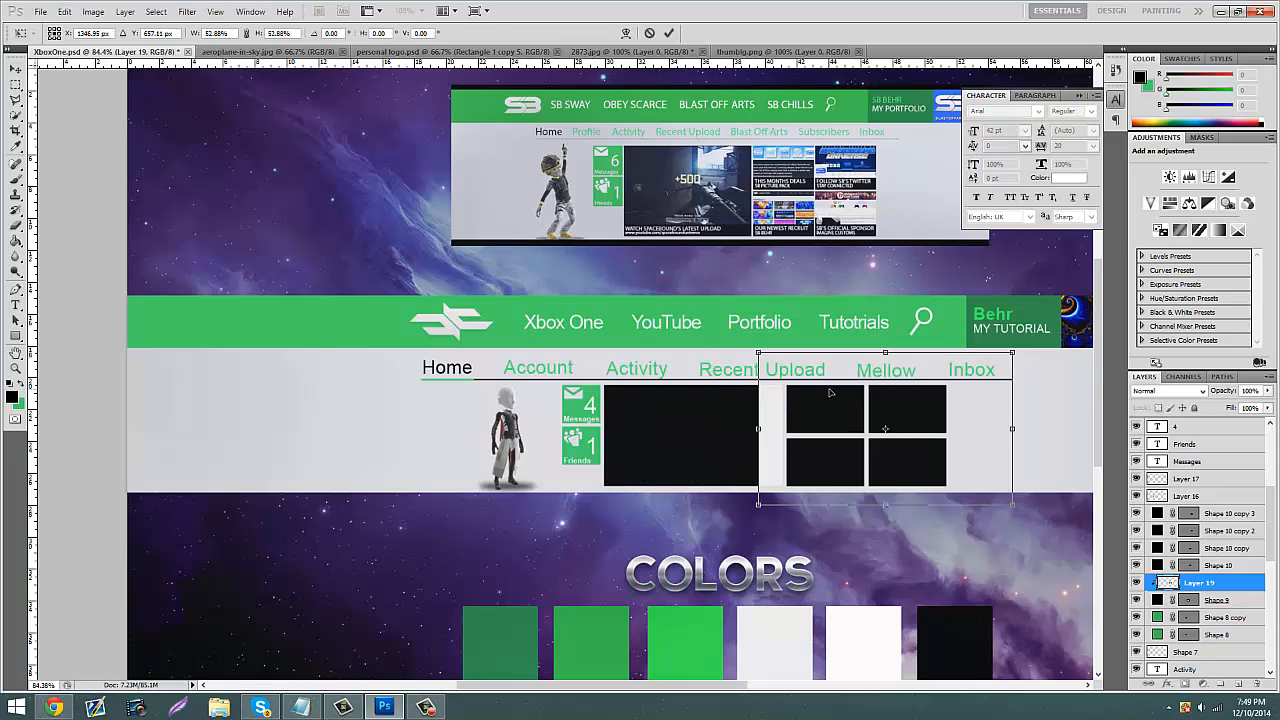
drag(821, 410, 629, 410)
drag(821, 352, 755, 392)
drag(714, 433, 745, 421)
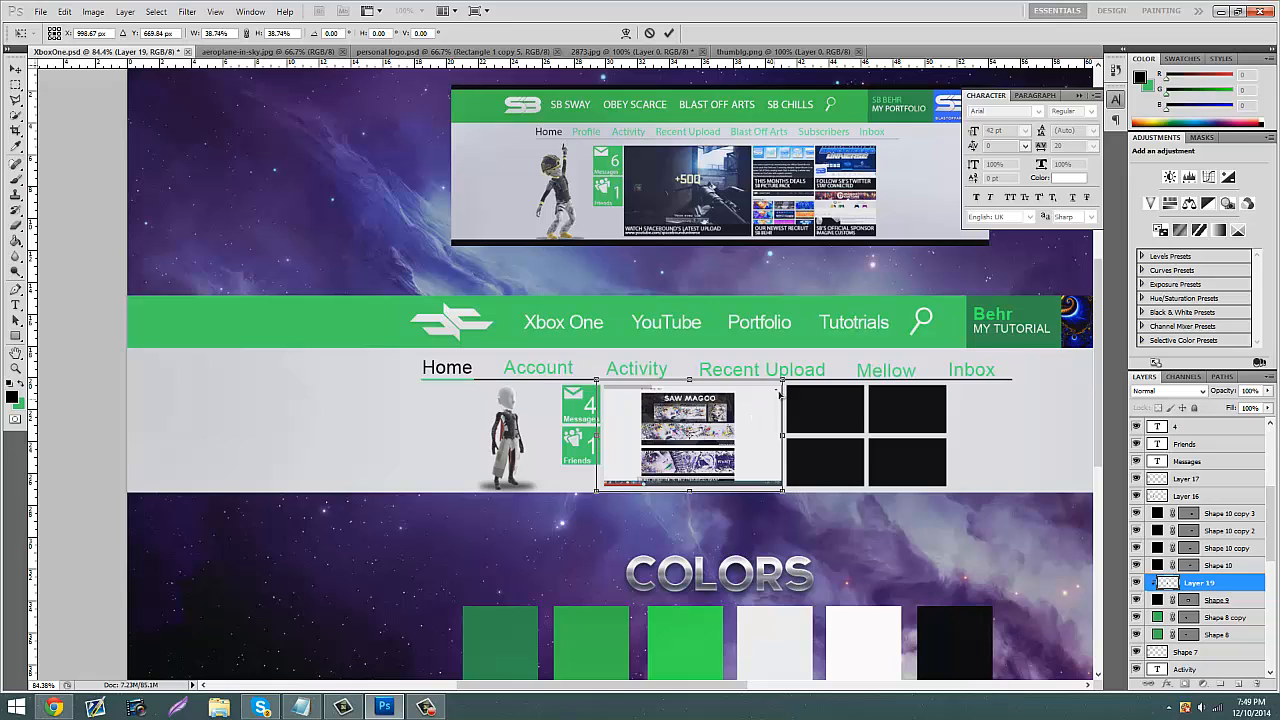
mouse_move(782, 378)
mouse_down()
mouse_move(737, 403)
mouse_move(751, 409)
mouse_move(784, 383)
mouse_up()
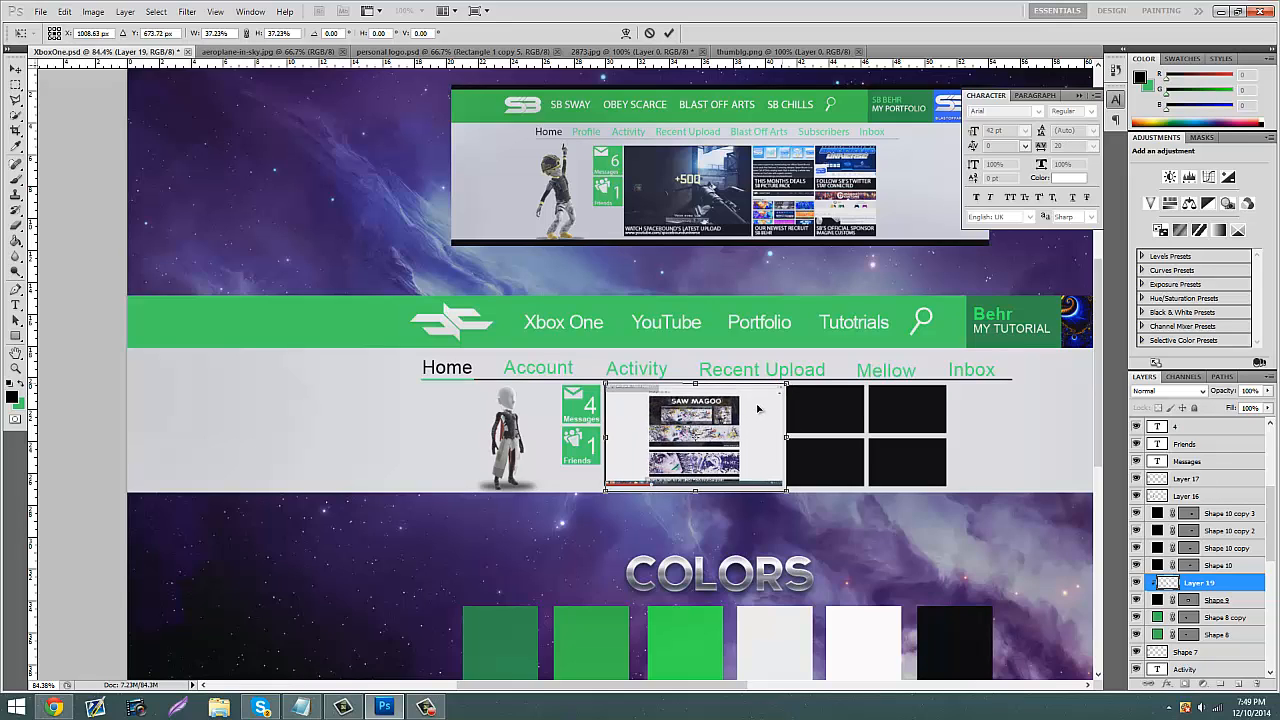
click(15, 68)
click(563, 262)
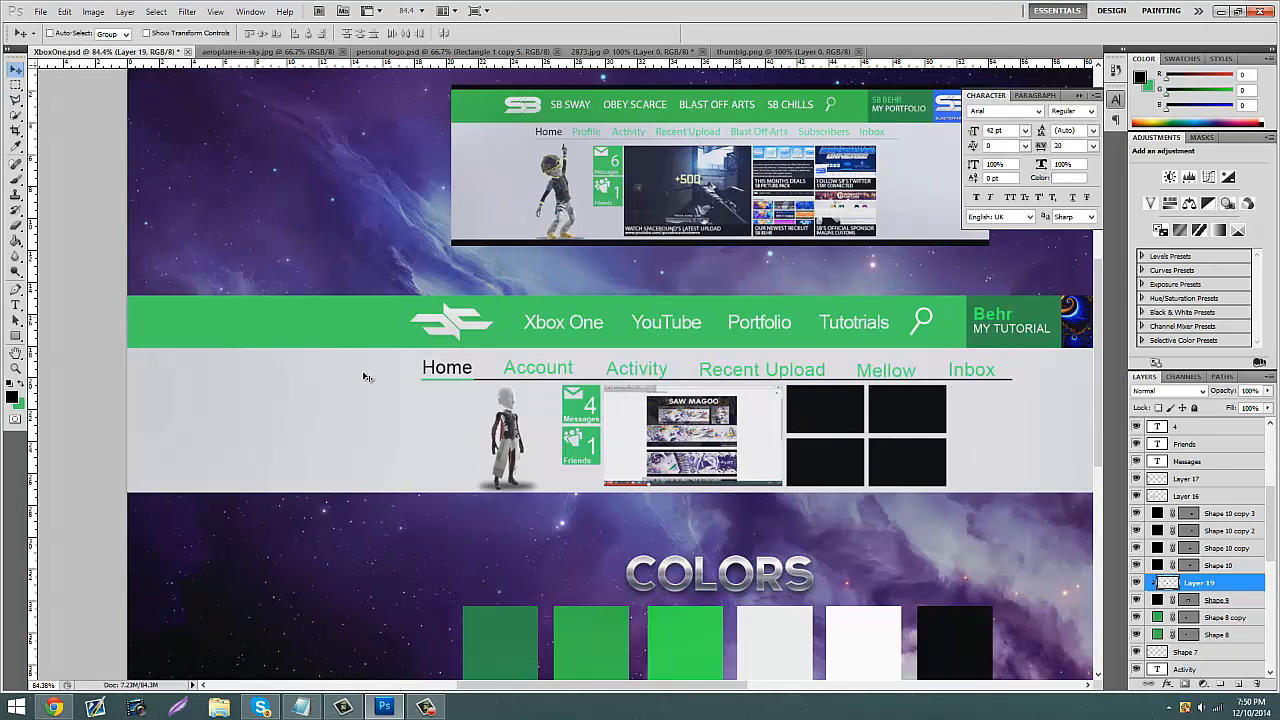
Step: Following the reference banner in Chrome, draw a black caption strip across the large tile's lower edge and clip it to the tile
click(56, 707)
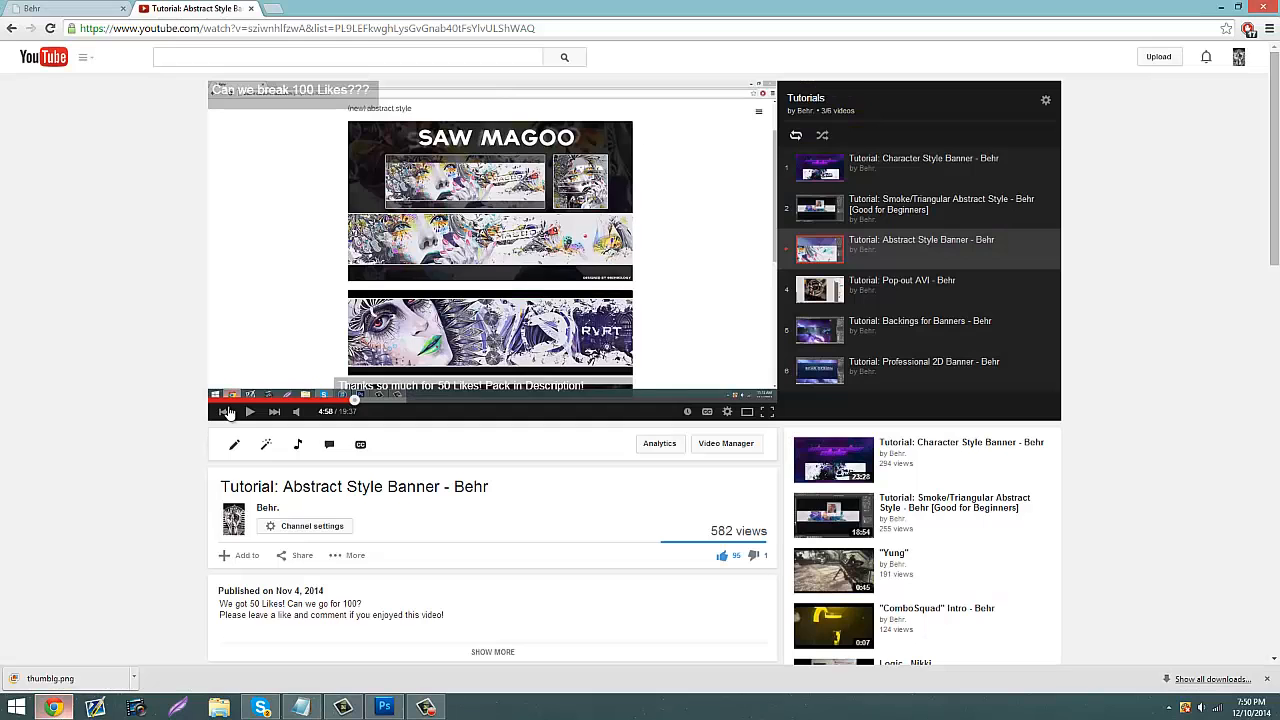
click(50, 8)
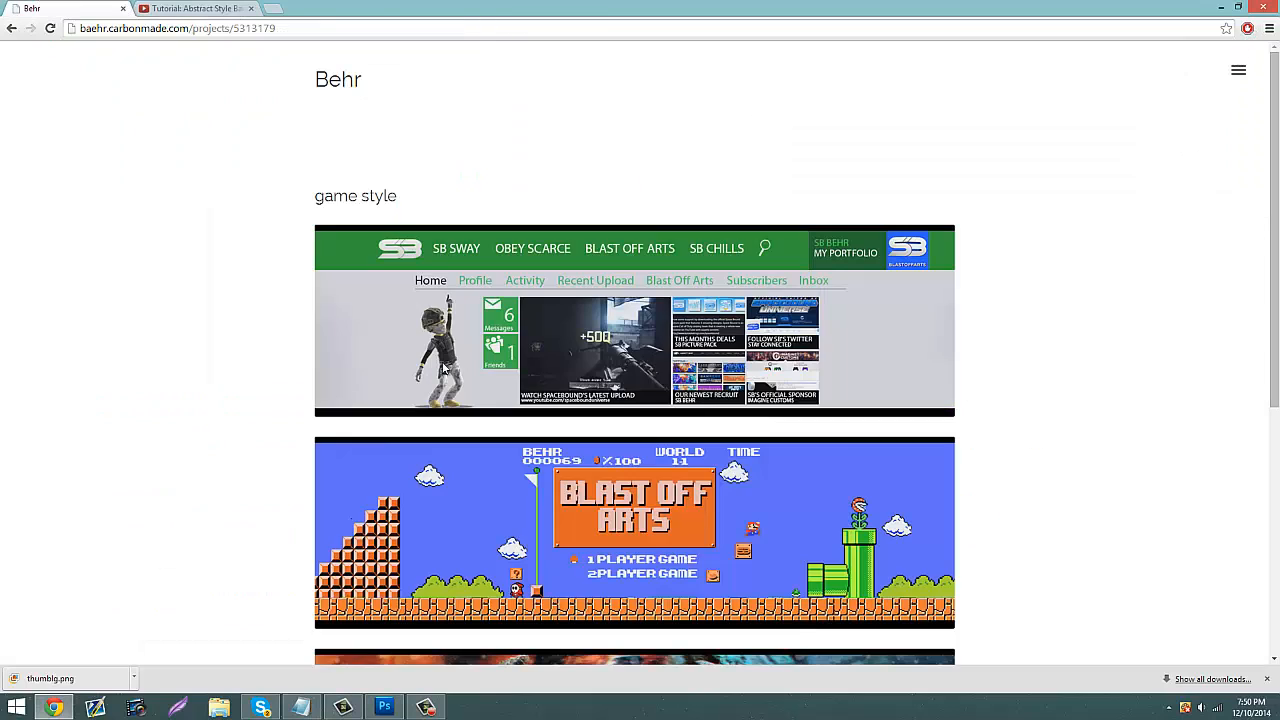
click(384, 707)
drag(676, 452, 731, 449)
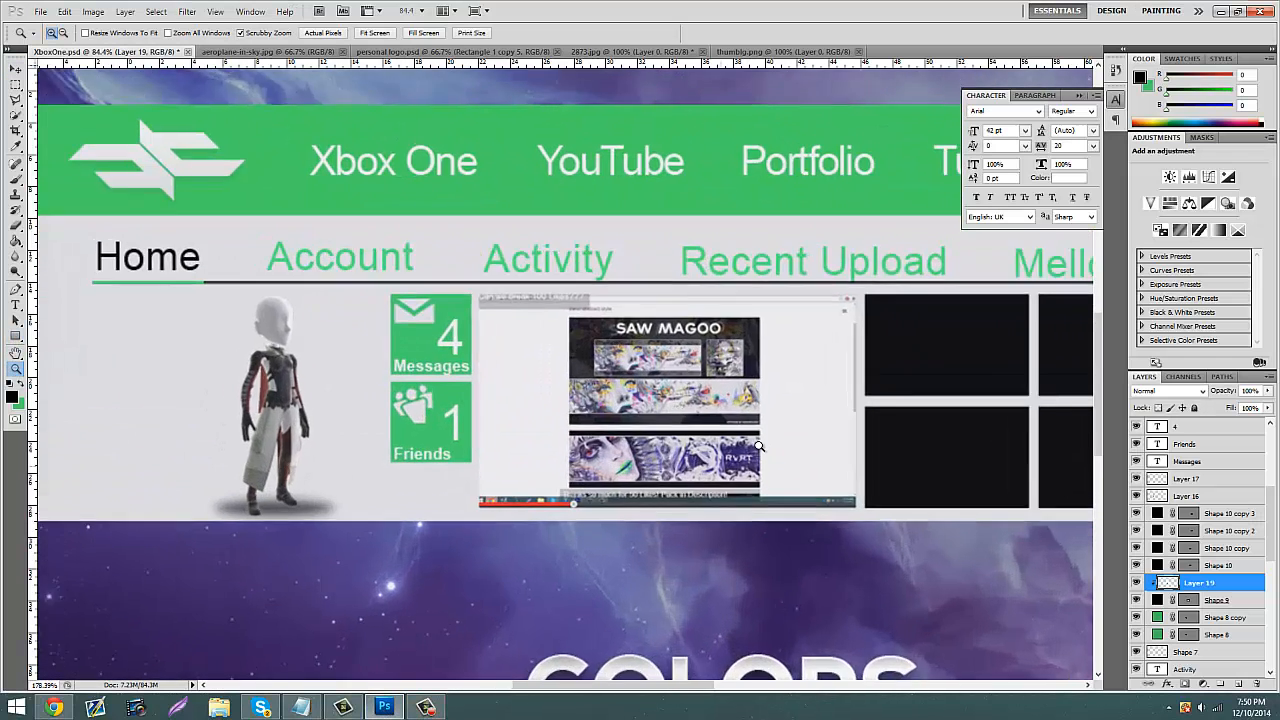
click(16, 337)
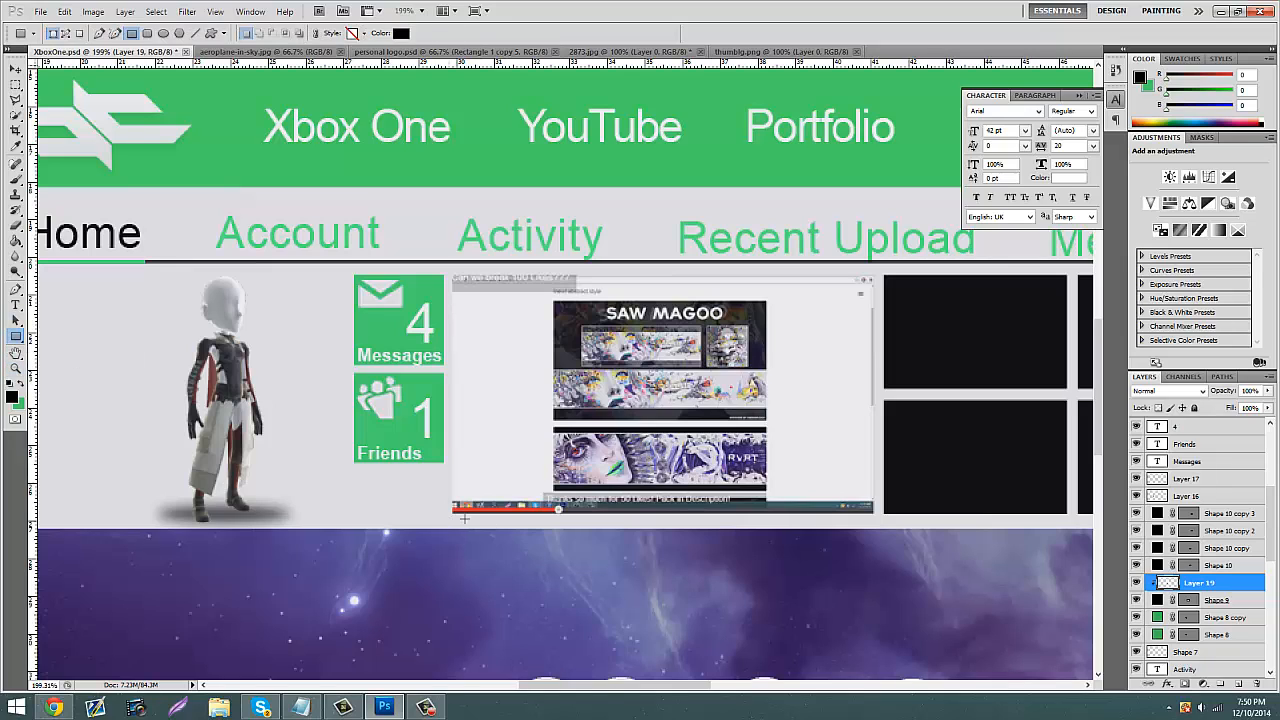
drag(452, 519, 880, 468)
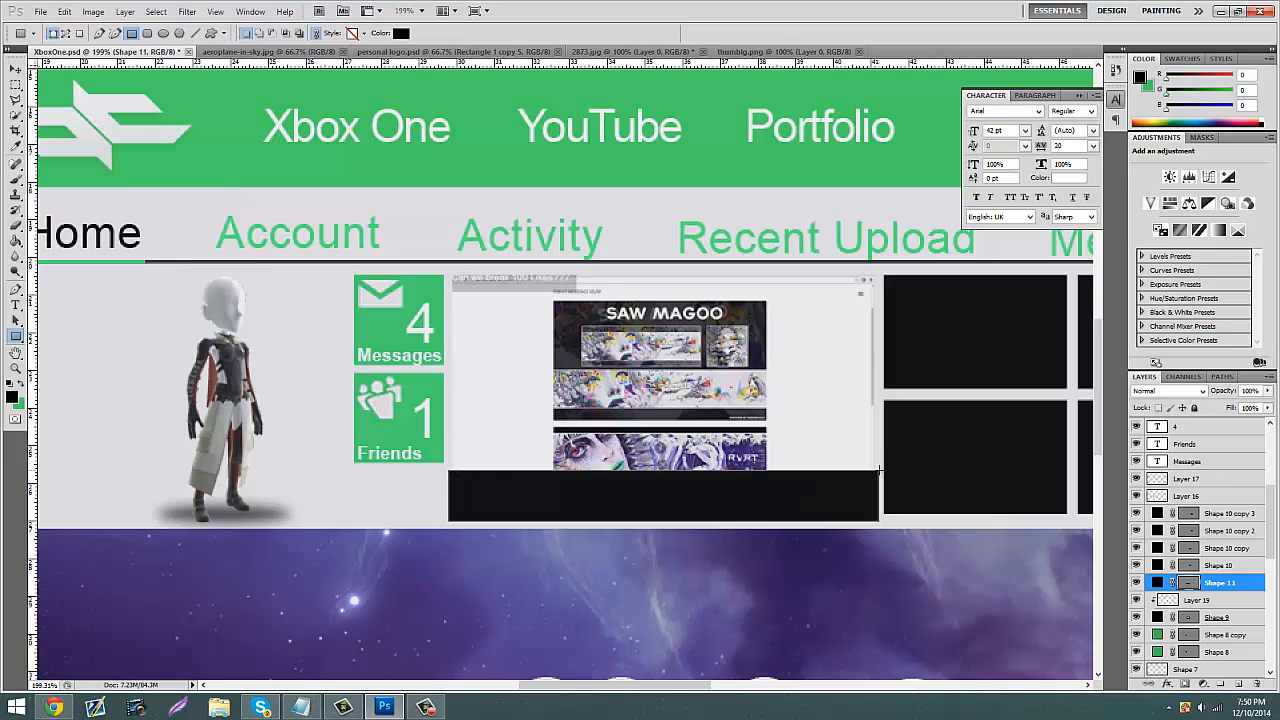
drag(1218, 585, 1210, 611)
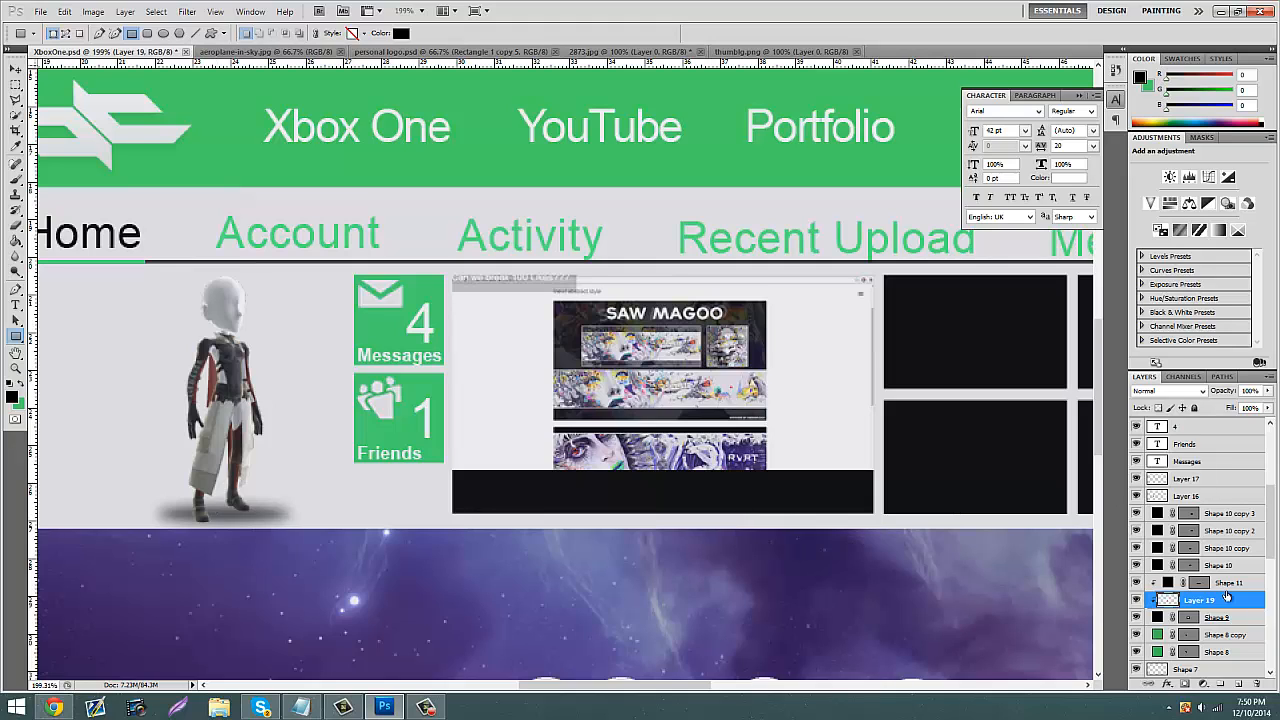
click(1226, 583)
click(17, 70)
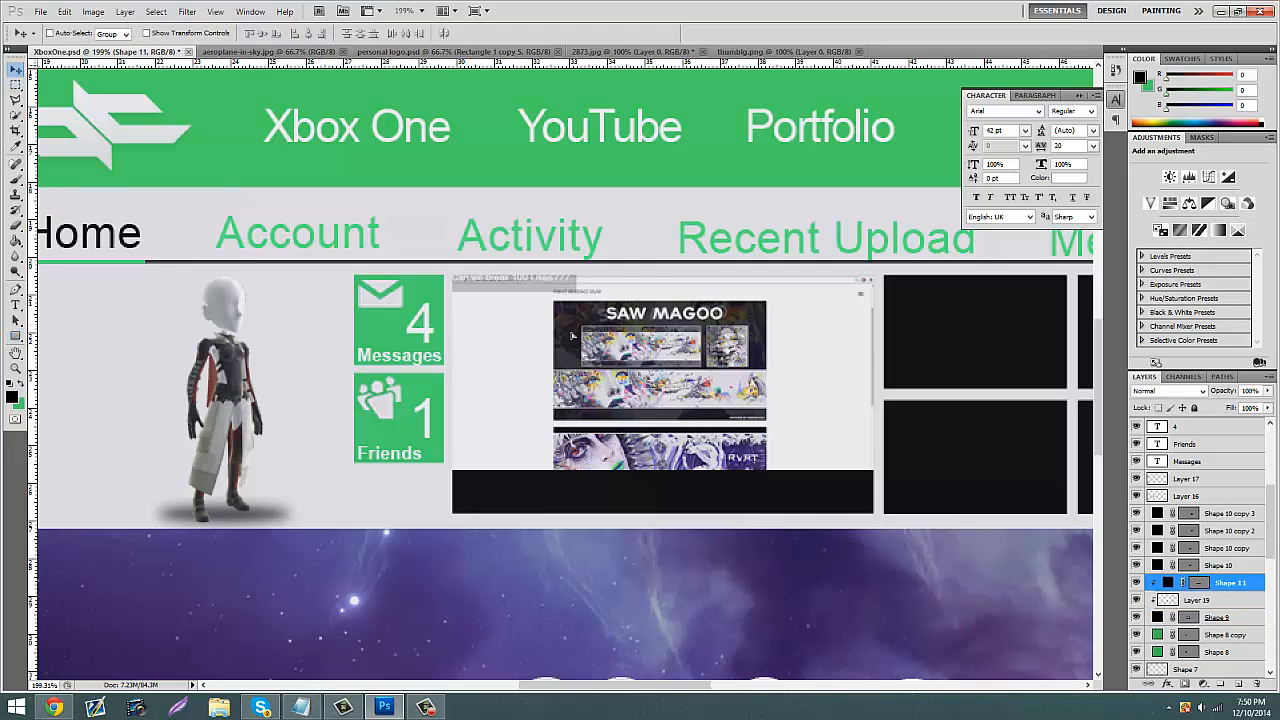
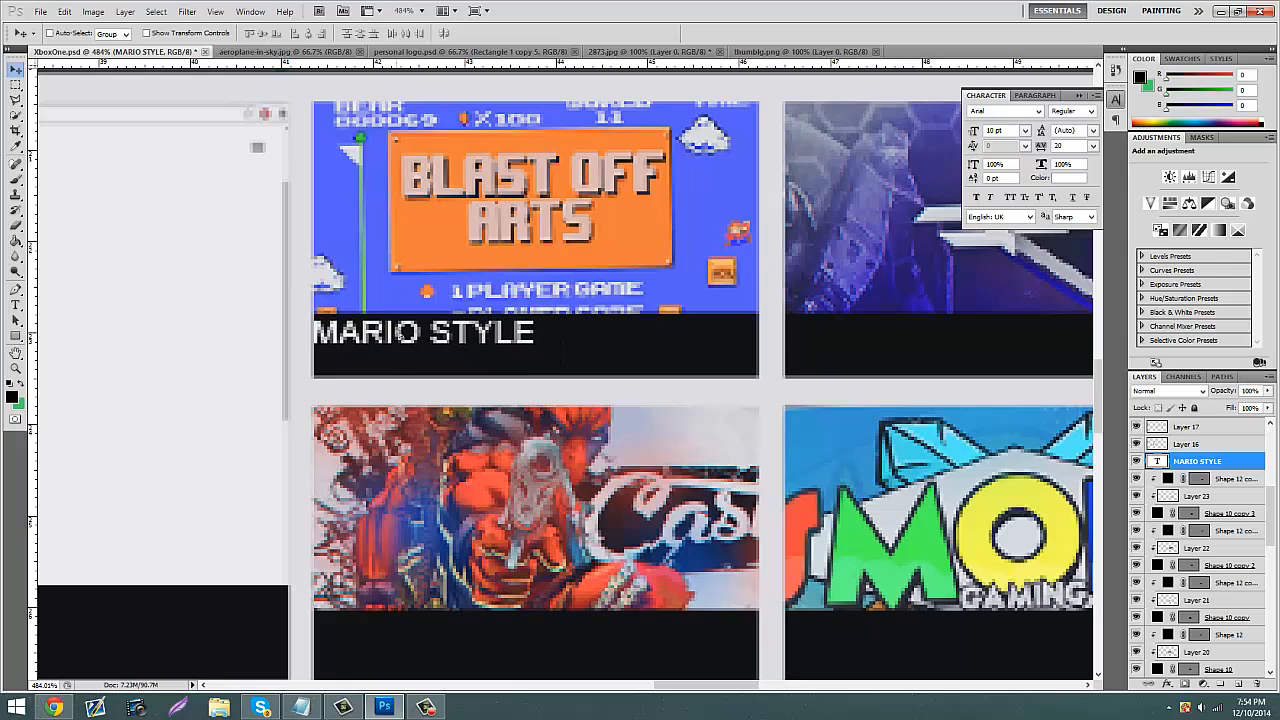
Step: Add the text line "Tutorial this Friday" and place it directly beneath MARIO STYLE in the caption strip
click(15, 305)
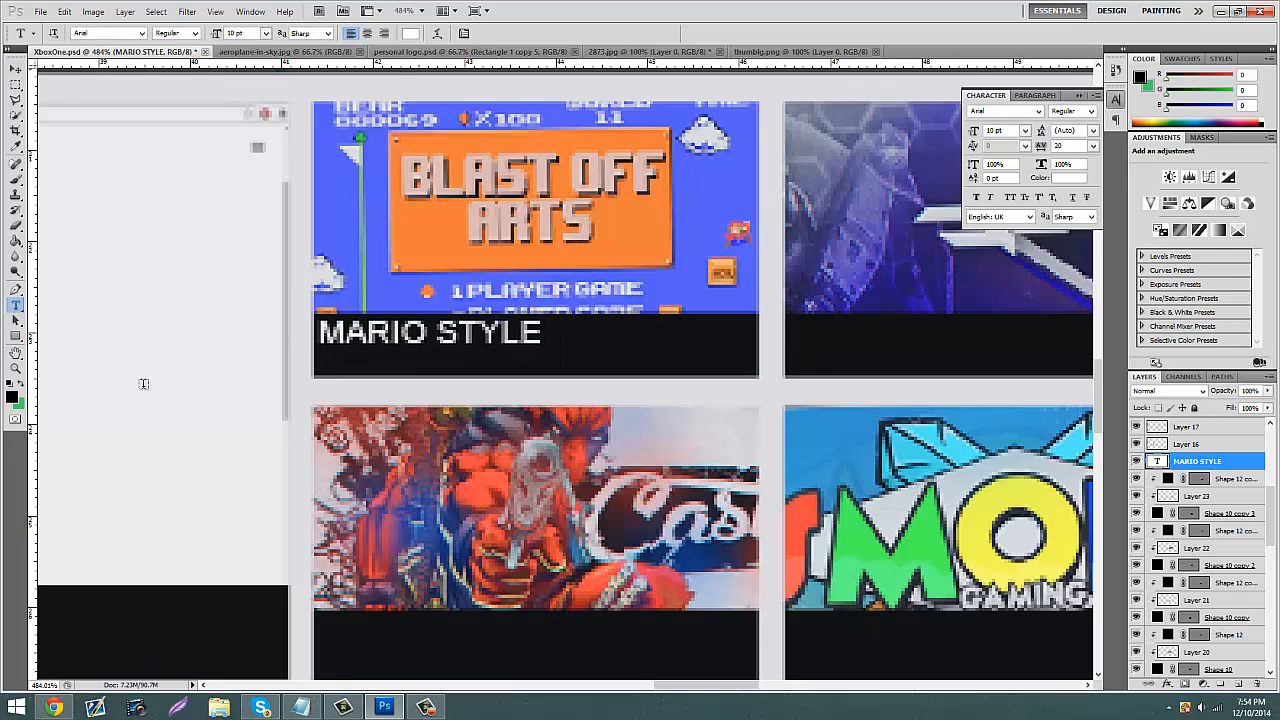
click(231, 432)
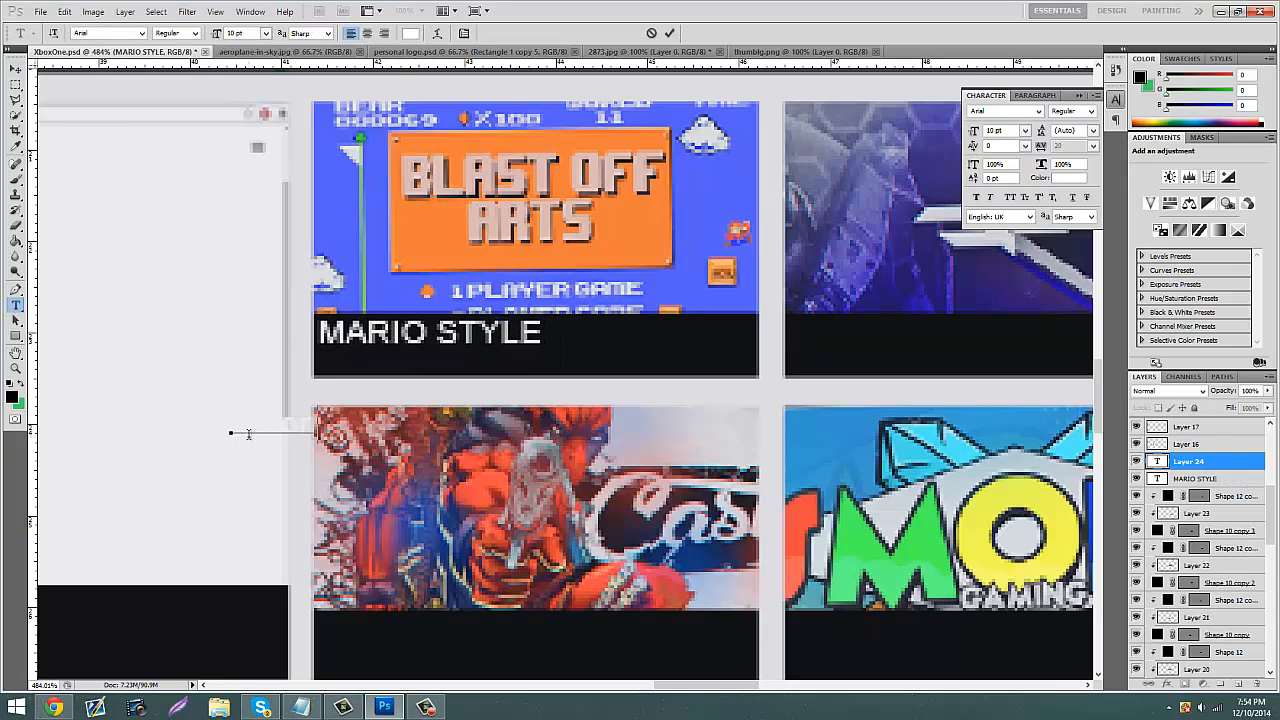
text(Tutorial this )
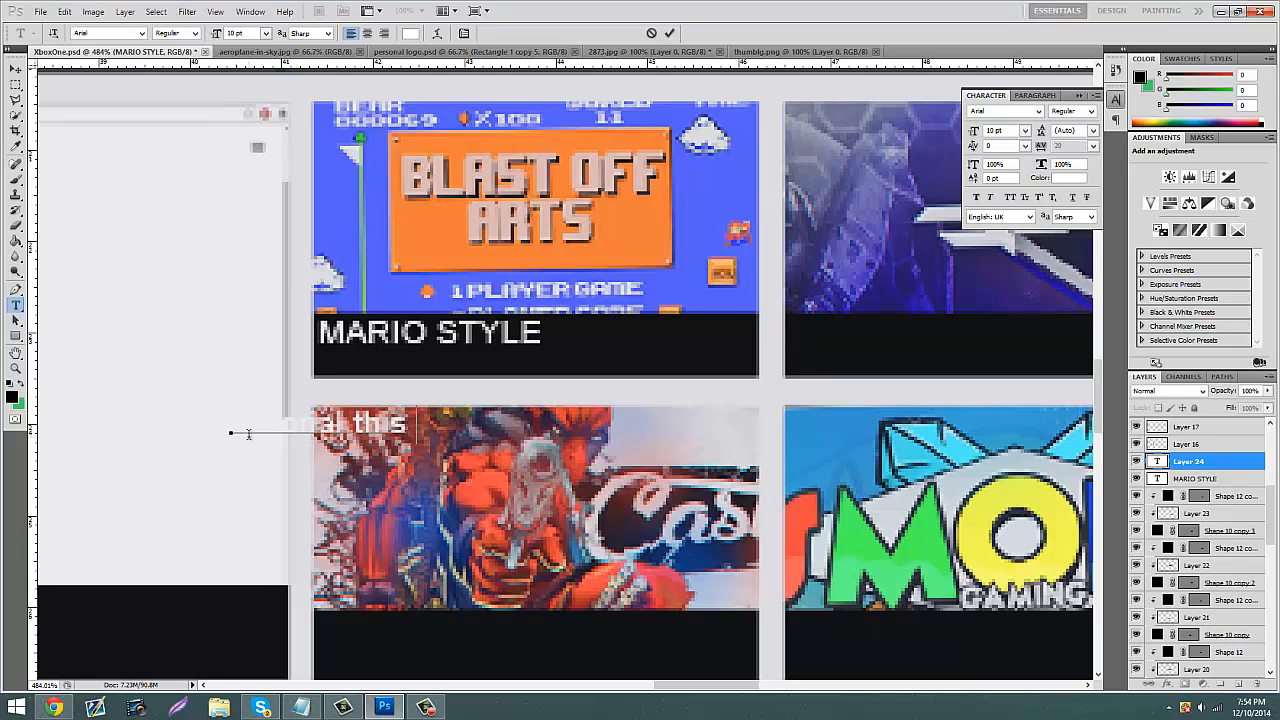
text(Friday)
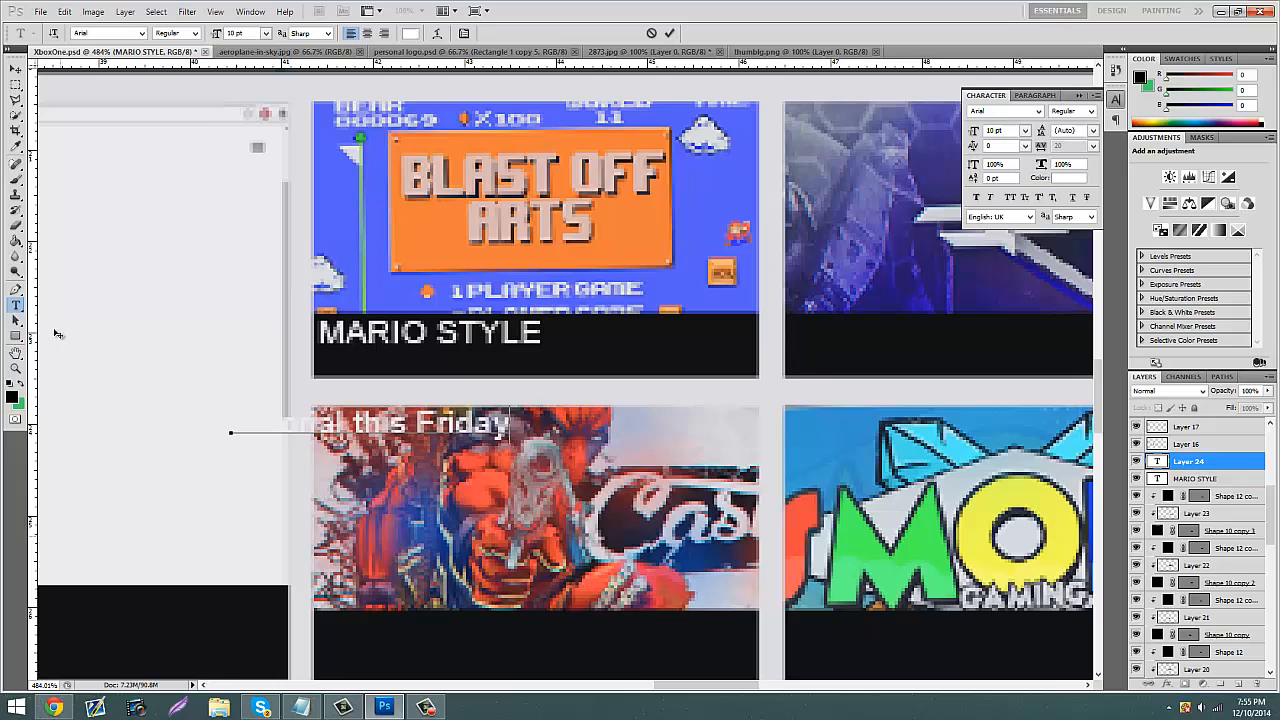
click(16, 69)
drag(355, 455, 455, 398)
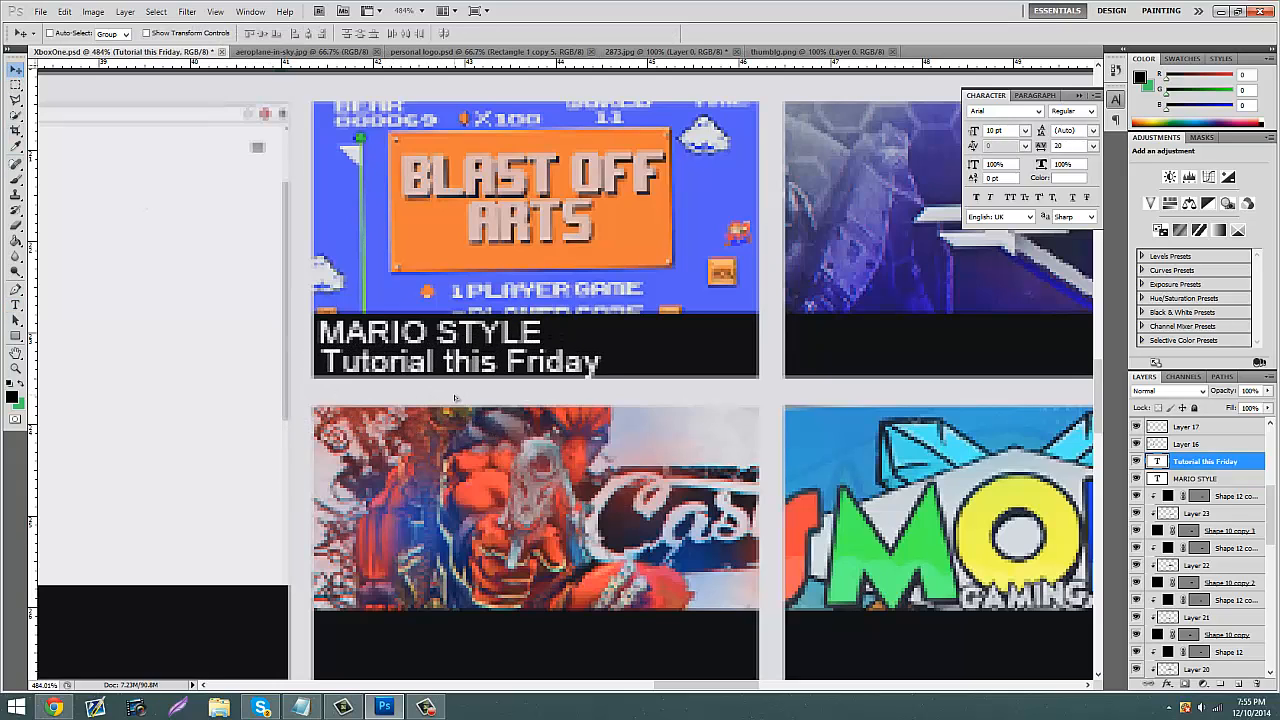
Step: Reduce the font size of the "Tutorial this Friday" line to 7 pt
click(15, 304)
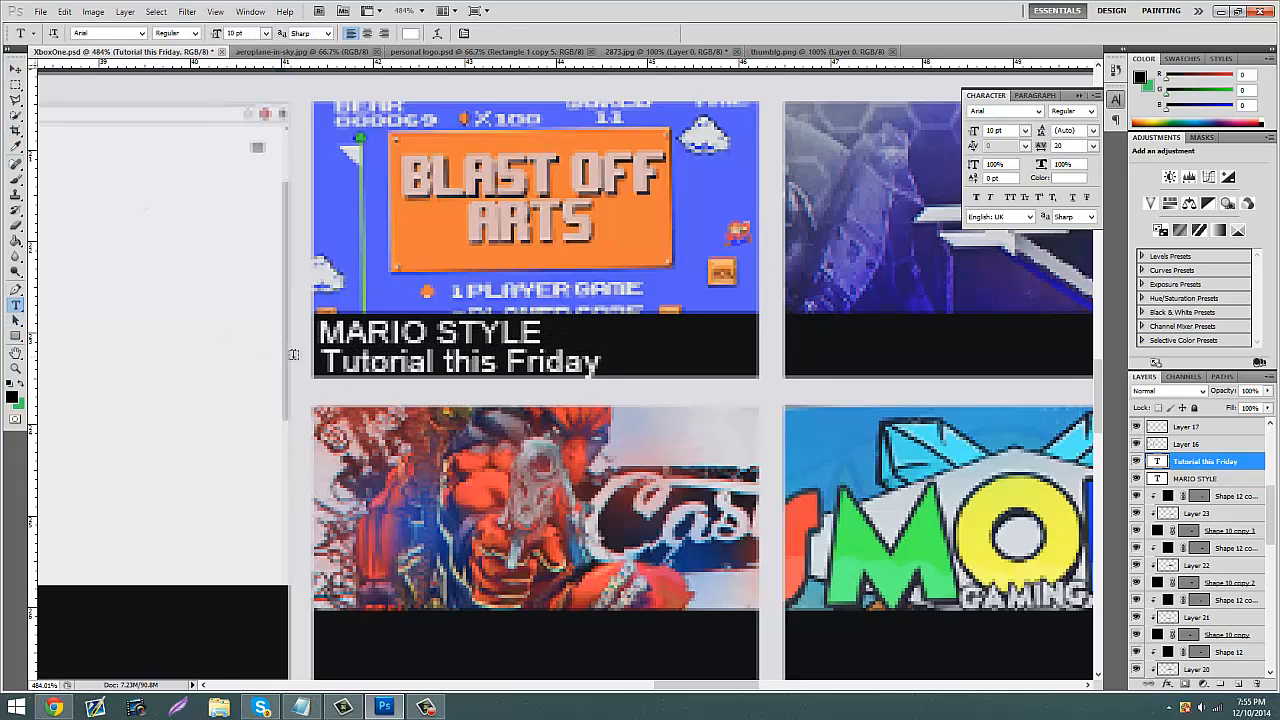
click(324, 366)
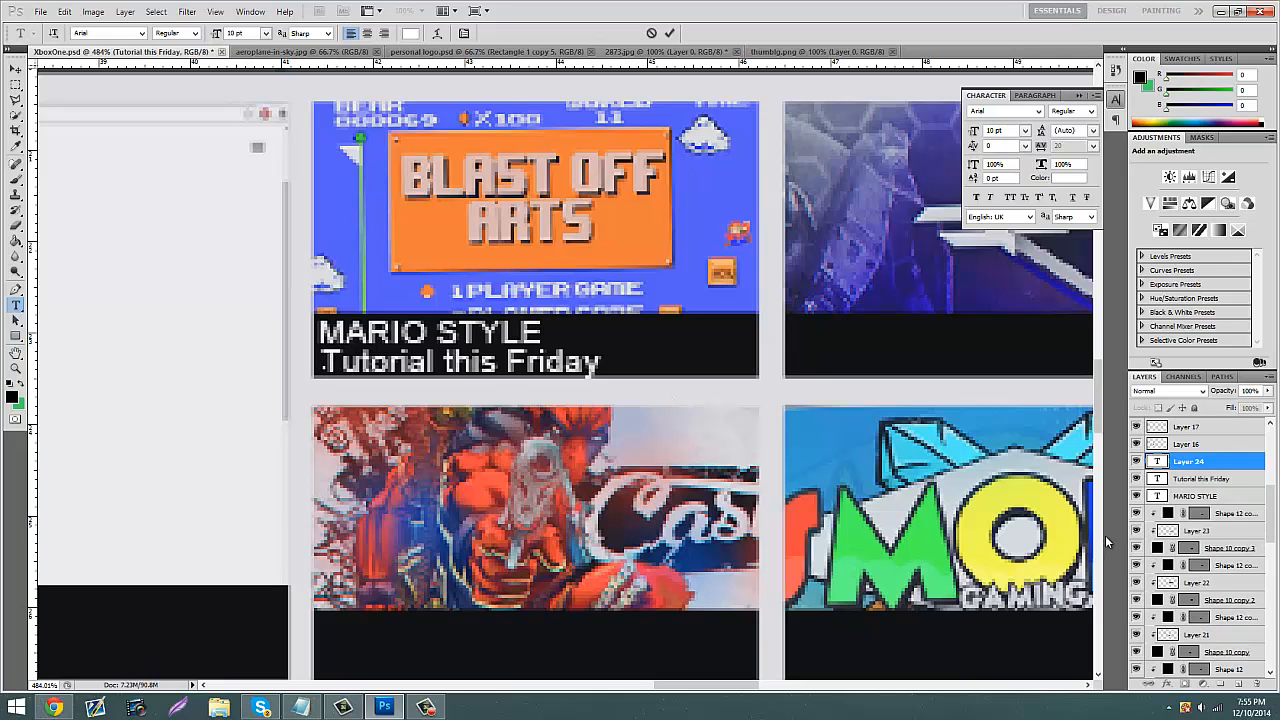
click(1200, 479)
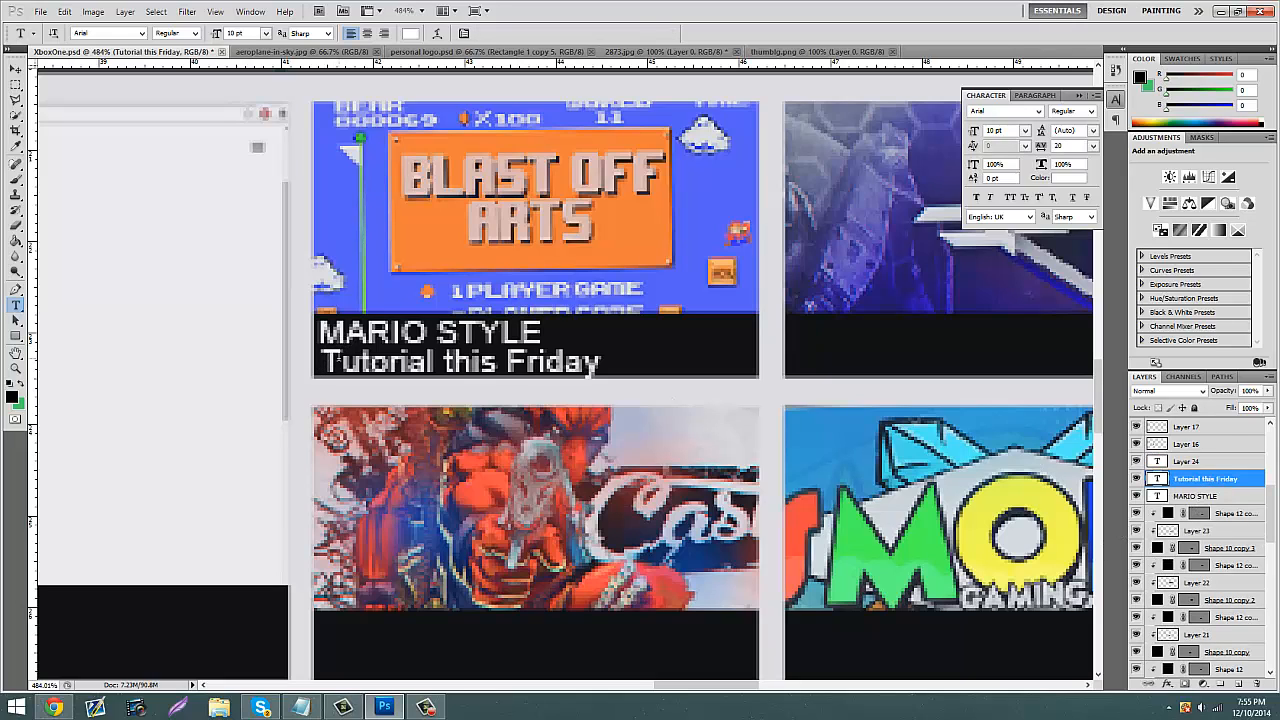
triple_click(597, 362)
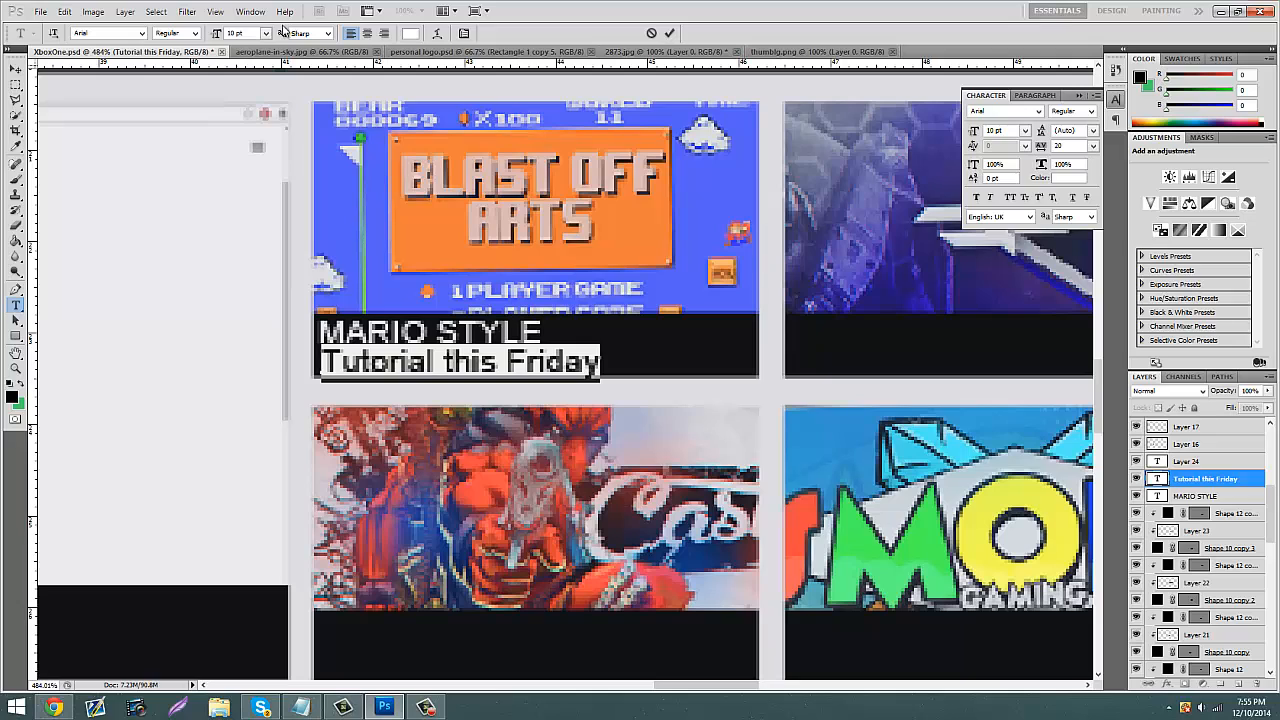
drag(220, 36, 217, 37)
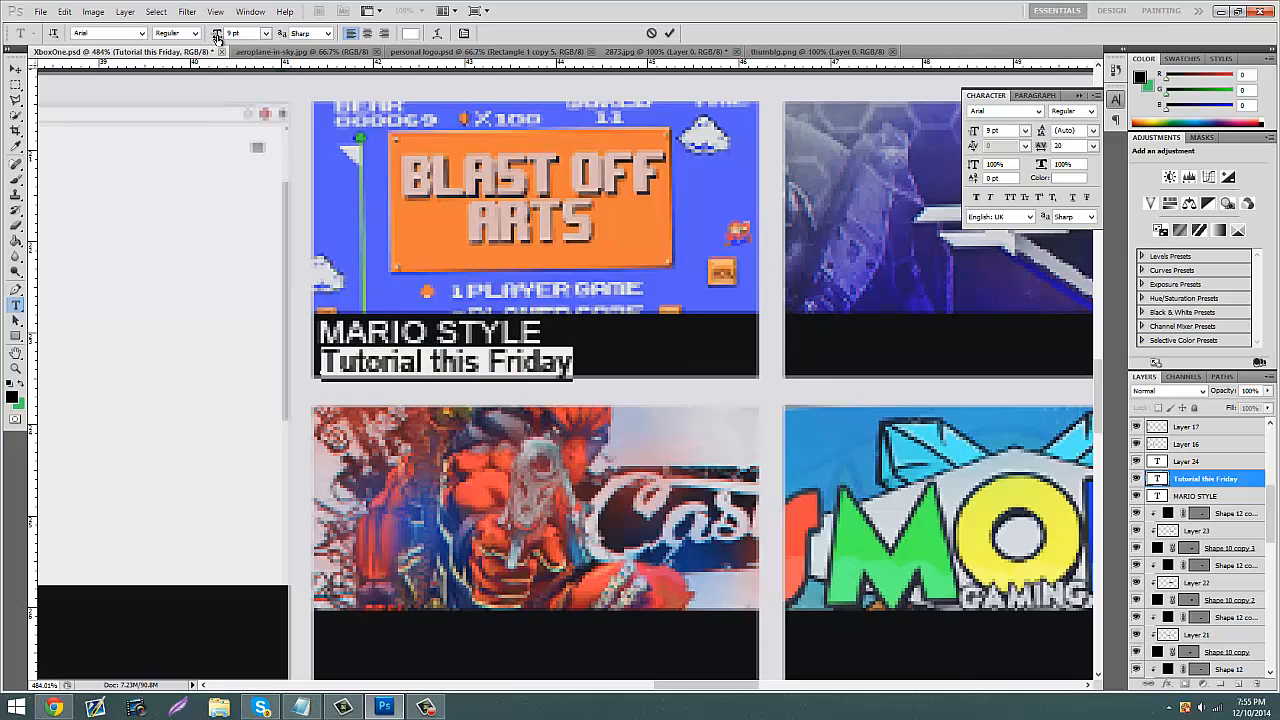
click(15, 70)
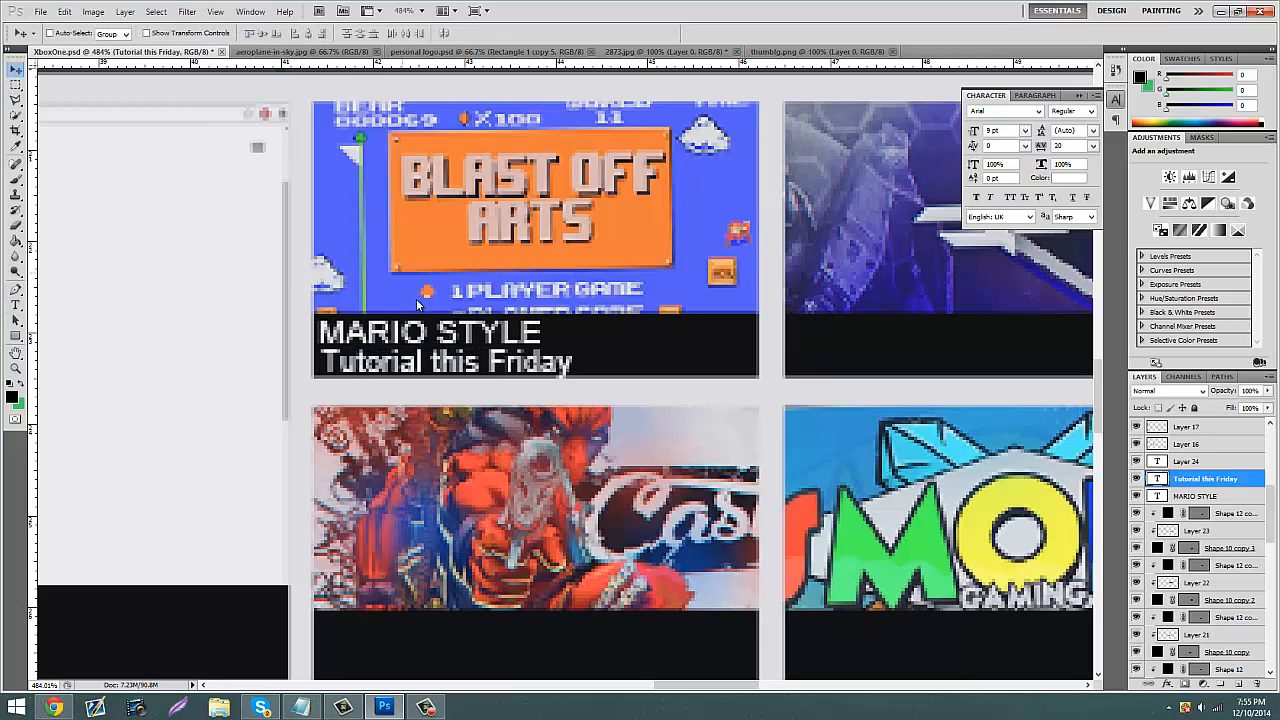
click(15, 304)
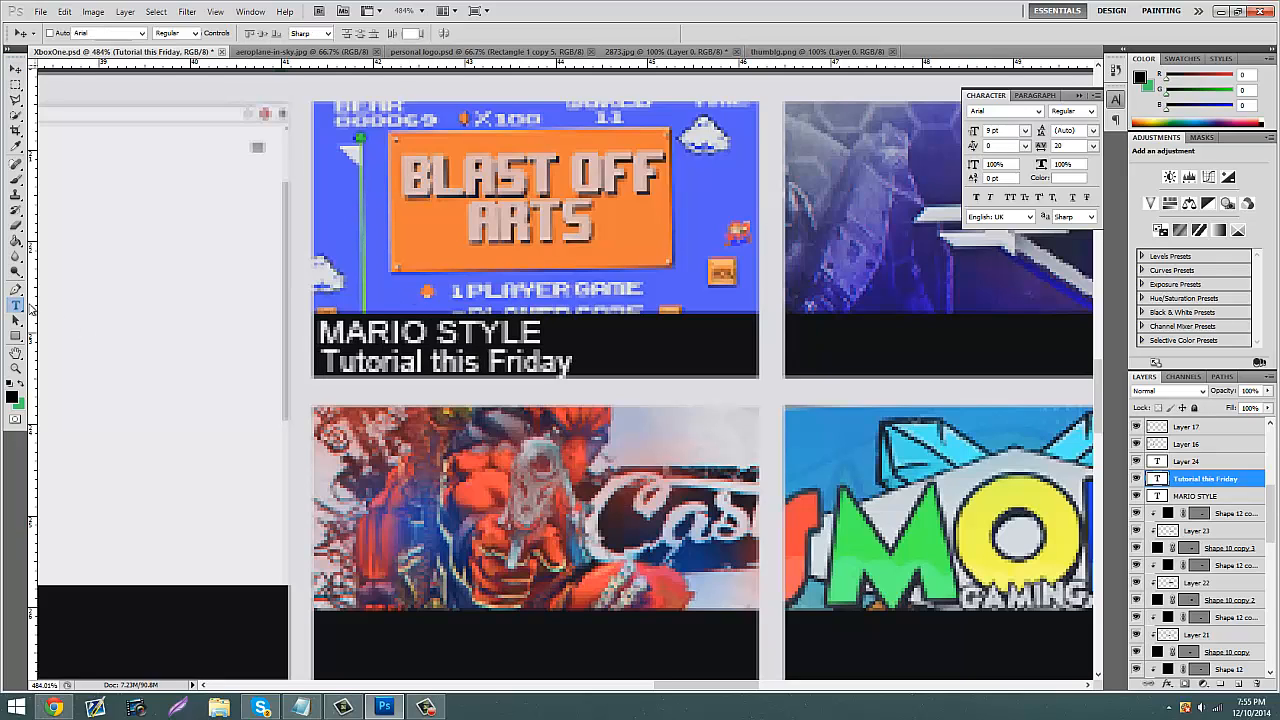
drag(320, 362, 572, 362)
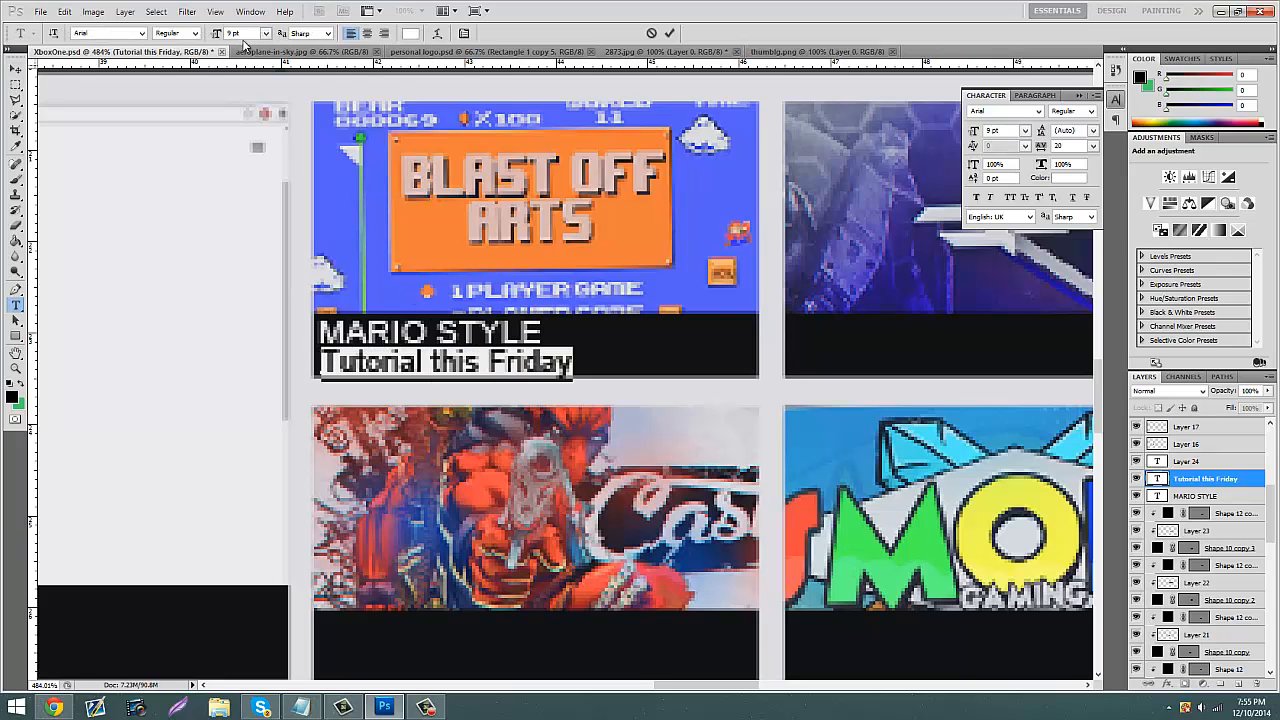
text(6)
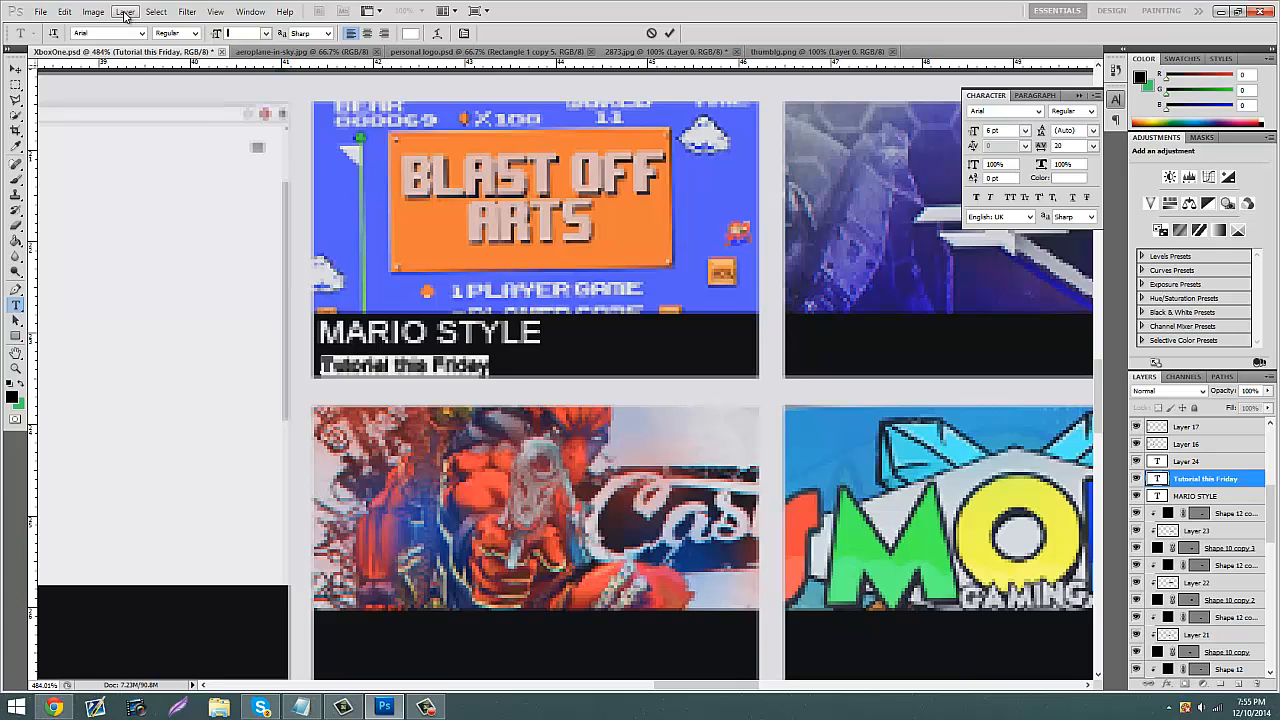
text(7)
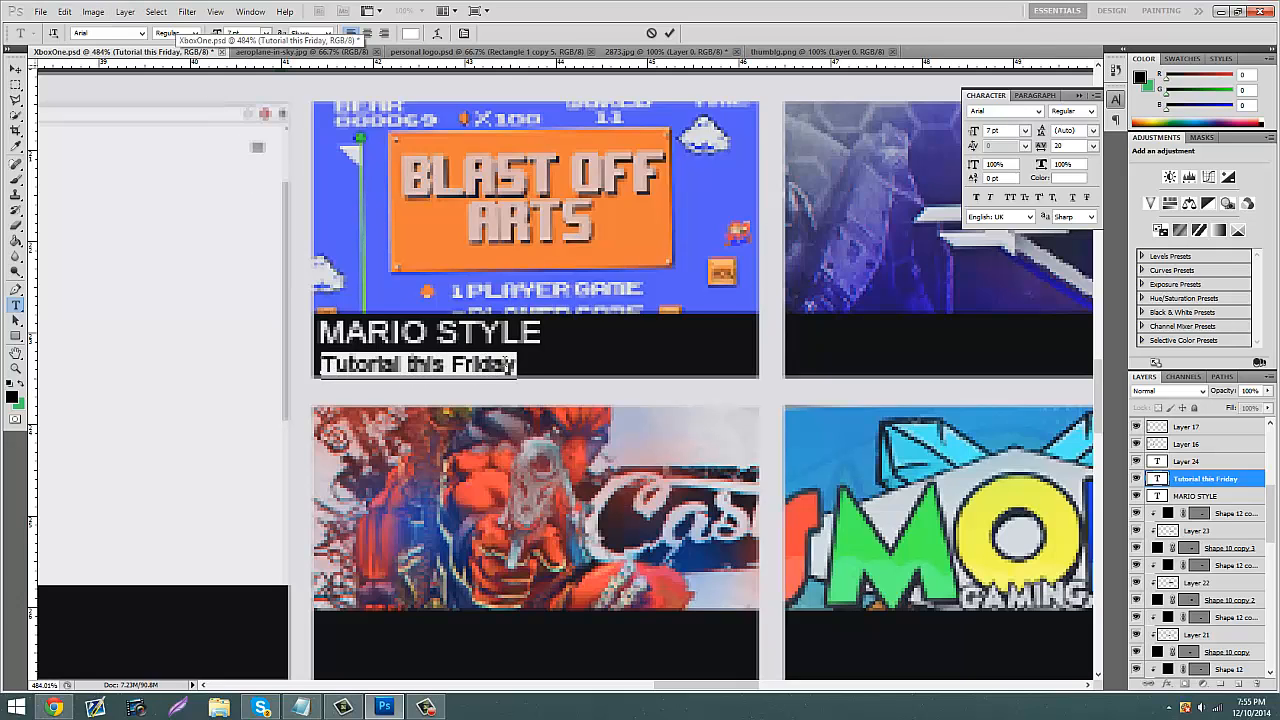
Step: Extend the line beneath MARIO STYLE to read "Tutorial this Friday Stay Tuned" and shift it slightly within the caption strip
click(517, 365)
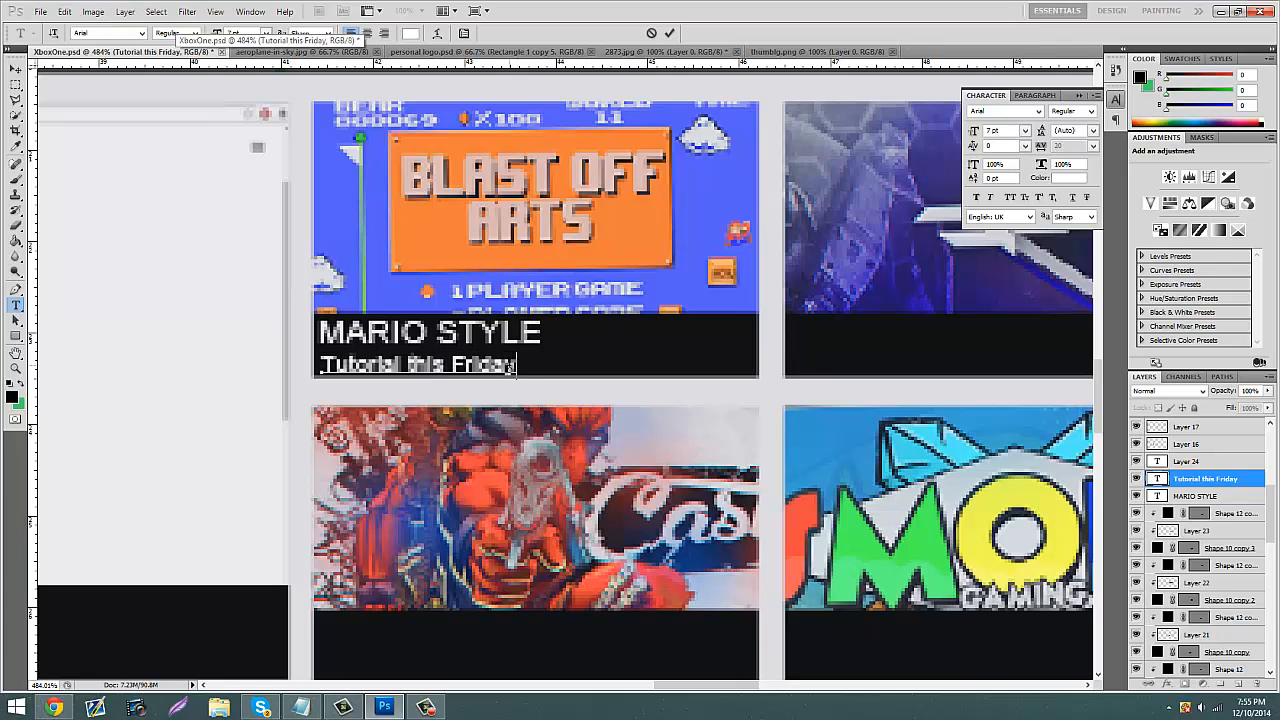
key(BackSpace)
text(y Stay Tuned)
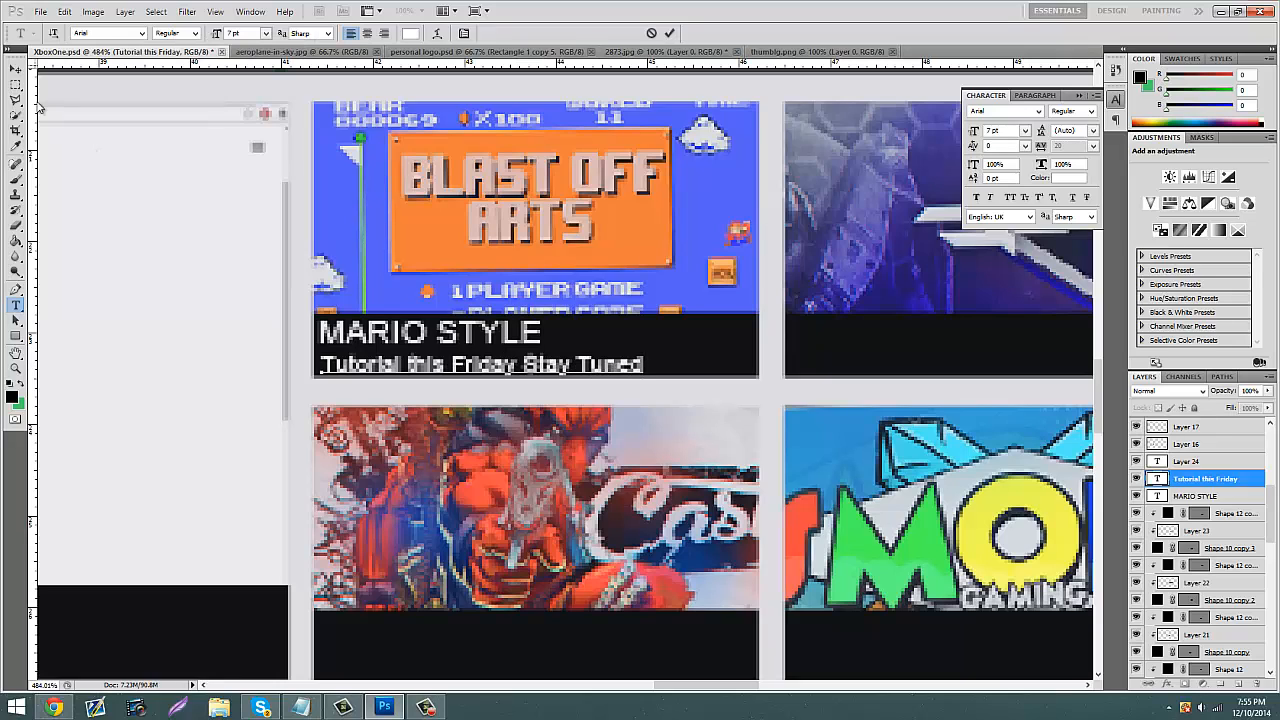
click(14, 69)
drag(452, 289, 455, 286)
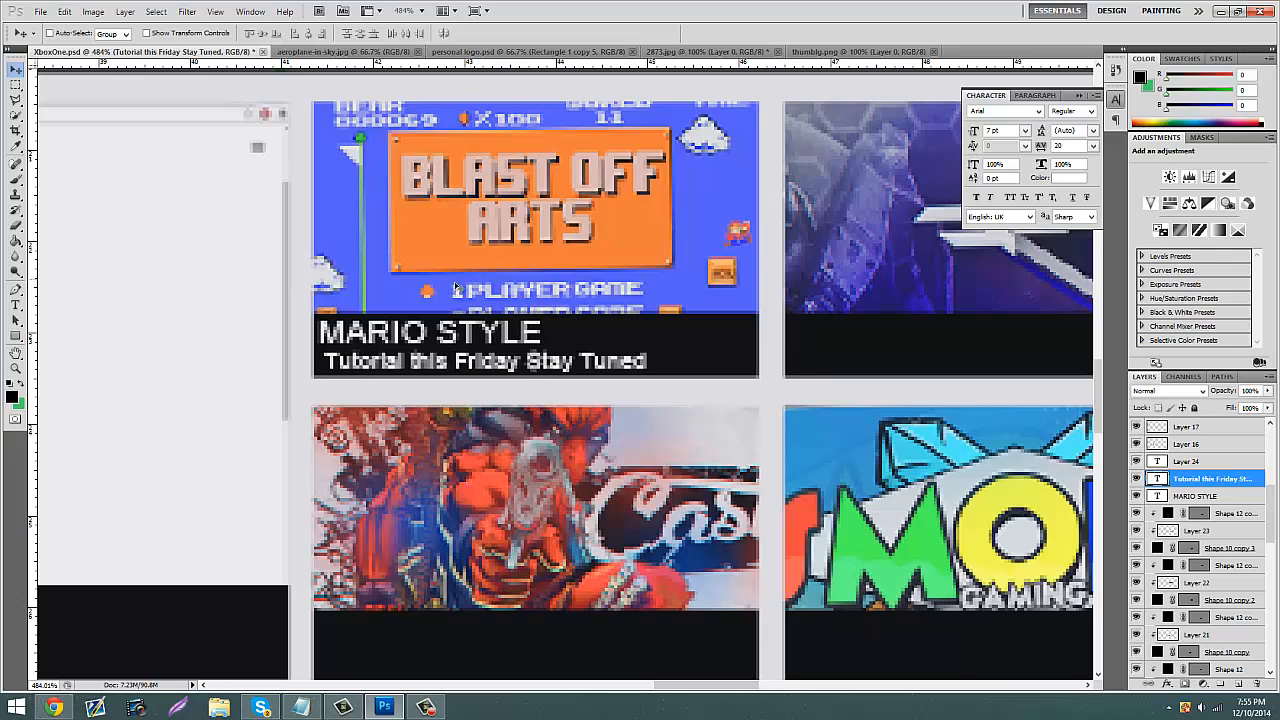
Step: Set the "Tutorial this Friday Stay Tuned" line to 8 pt and nudge it to line up with MARIO STYLE's left edge
click(17, 304)
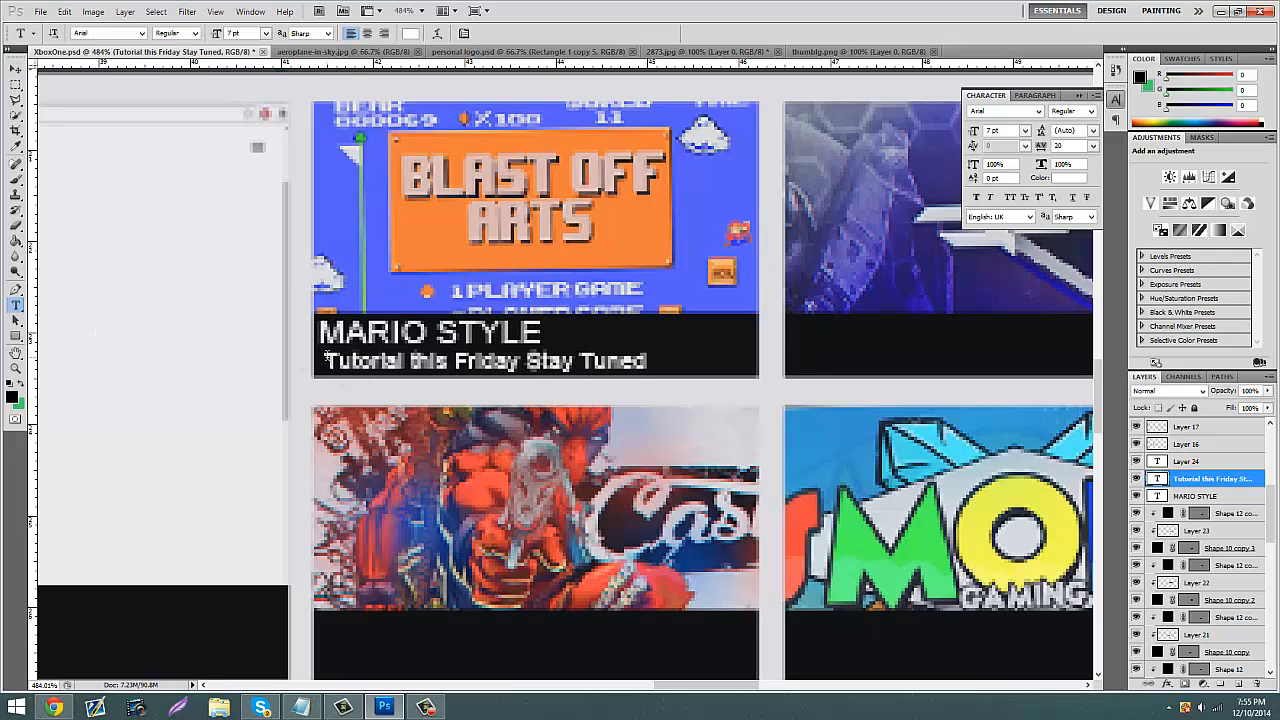
drag(327, 358, 728, 327)
drag(251, 33, 62, 6)
text(9)
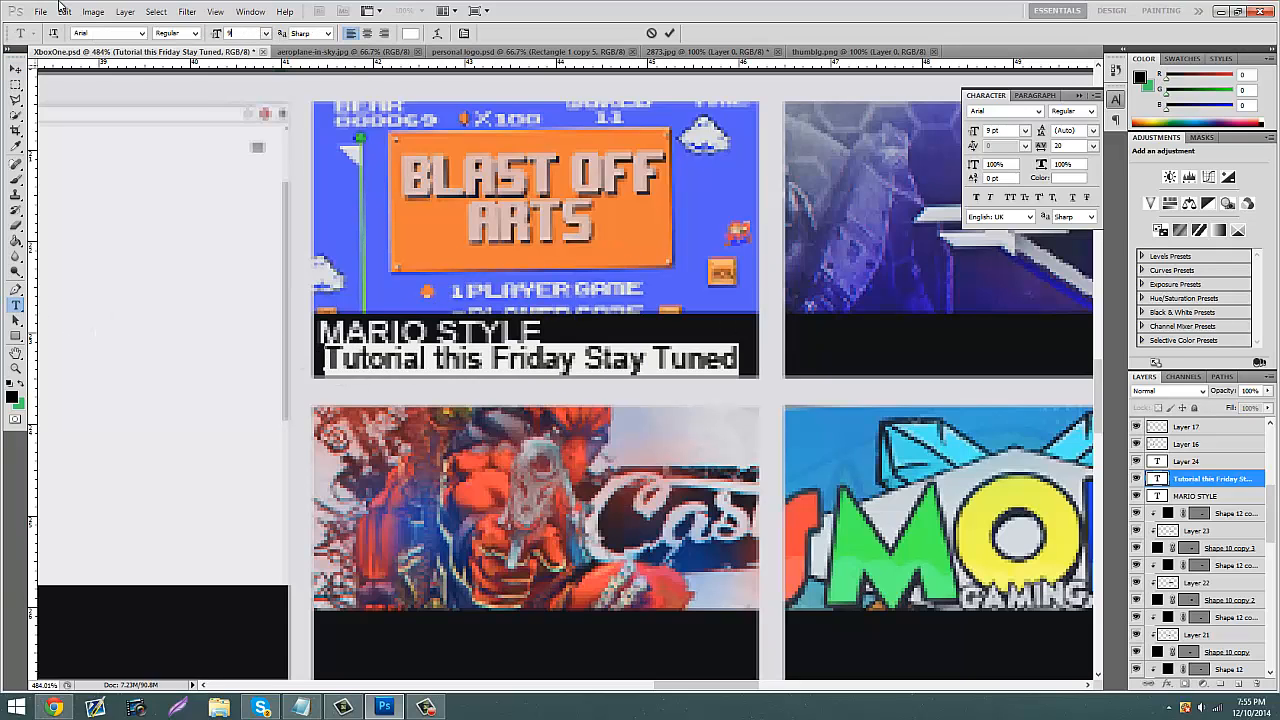
text(8)
click(15, 68)
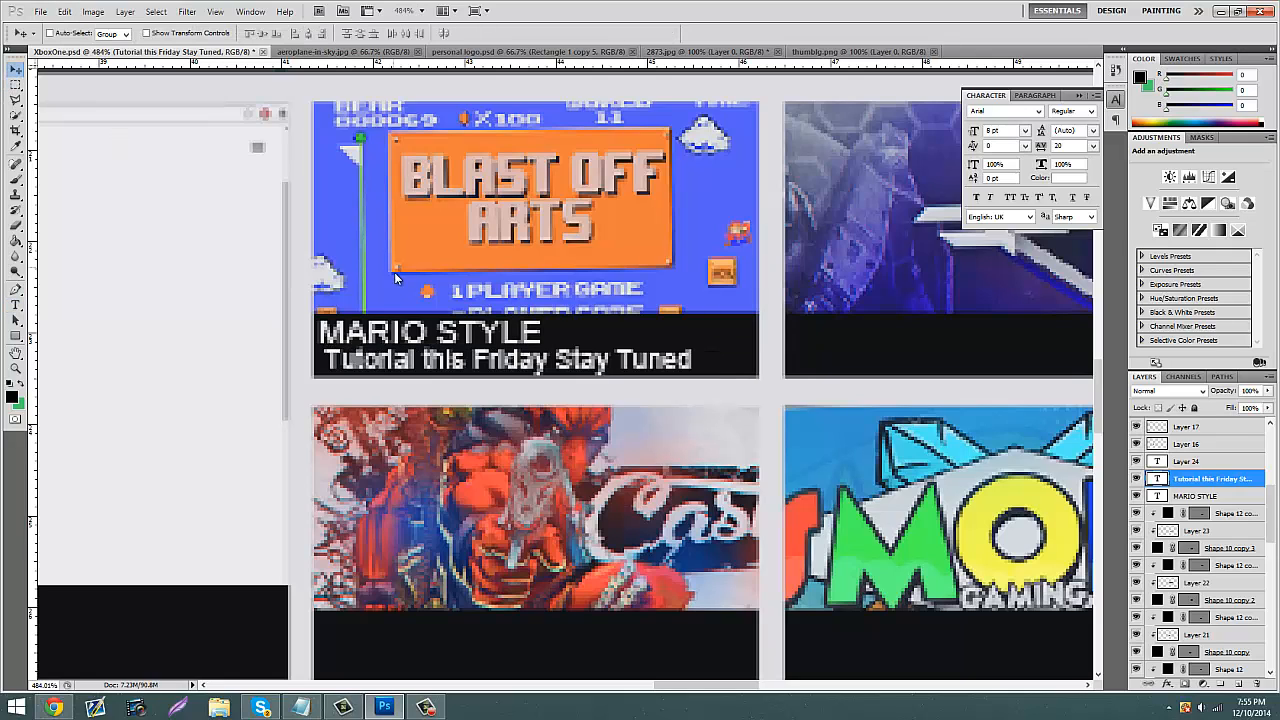
key(Right)
key(Left)
Step: Add the caption title "CHARACTER STYLE" in the black strip of the red character artwork tile below
click(16, 370)
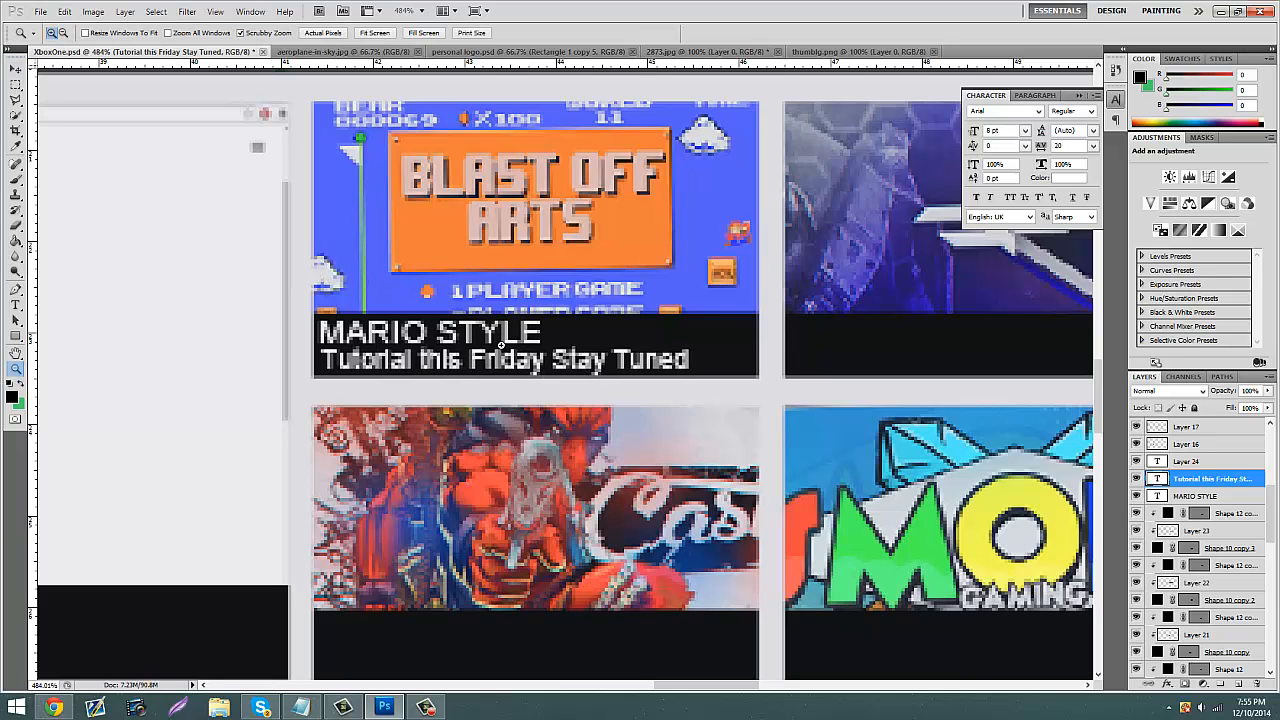
drag(502, 346, 580, 354)
click(13, 303)
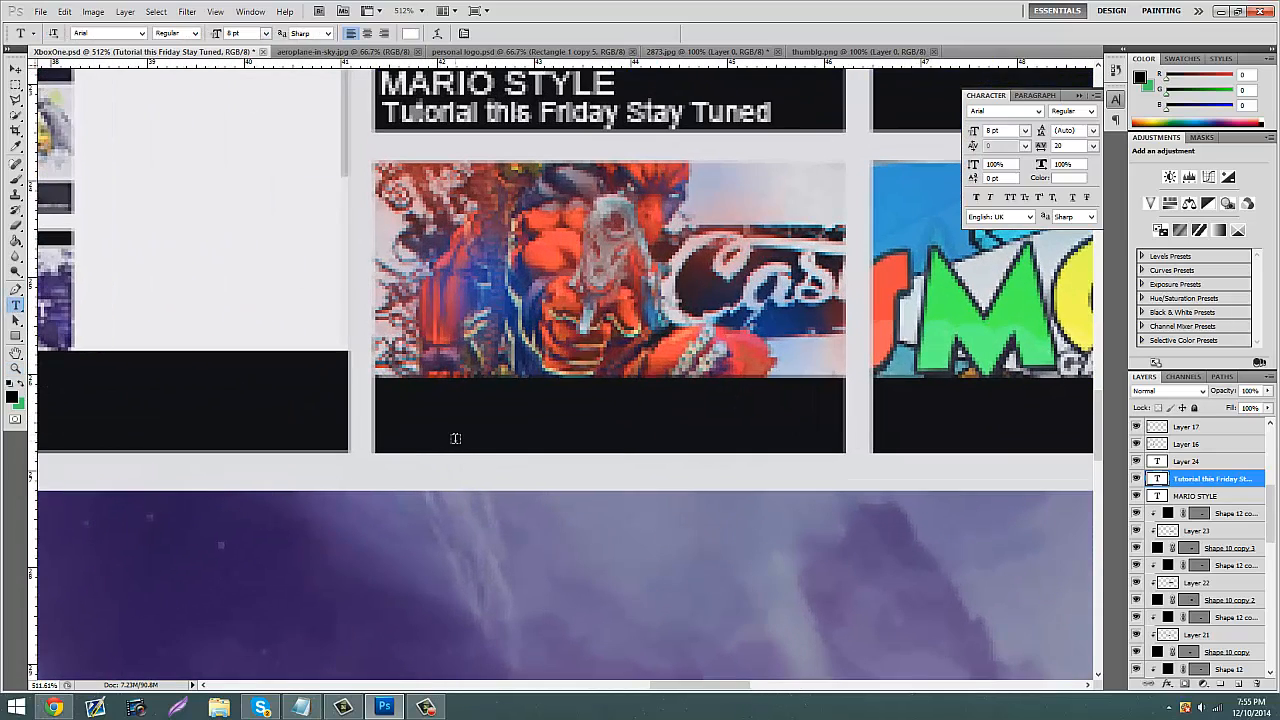
click(415, 428)
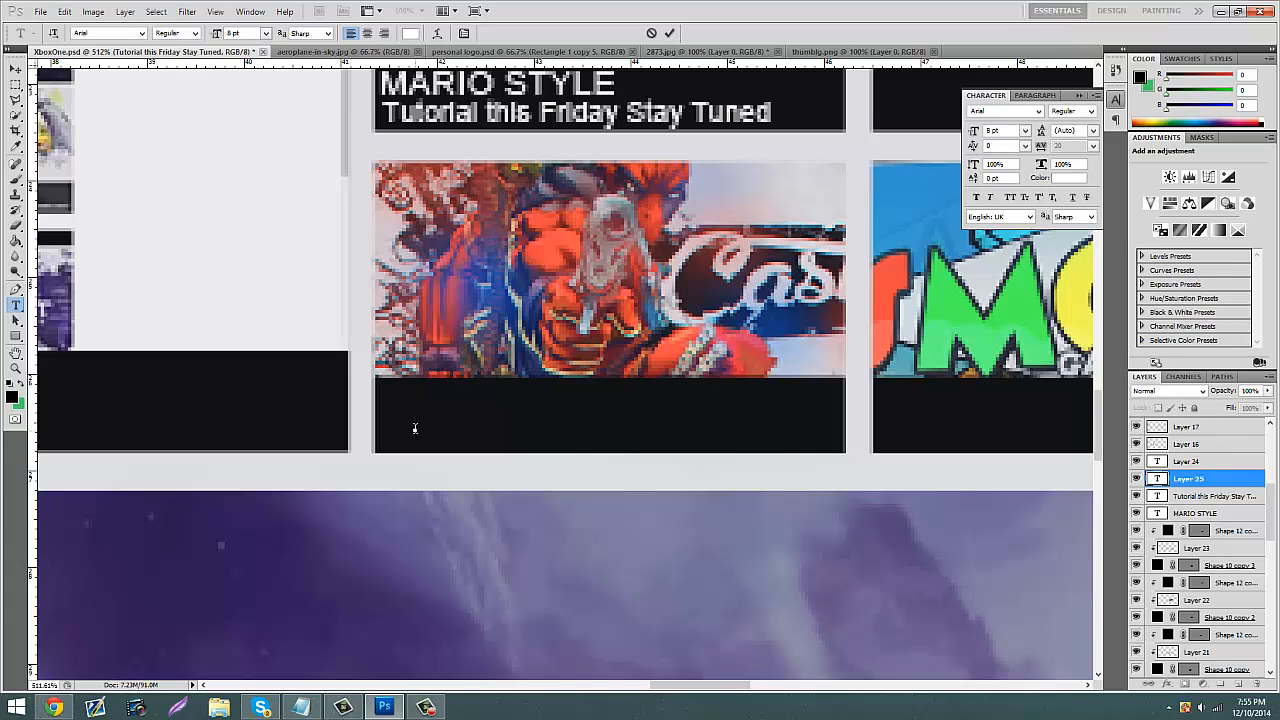
text(Char)
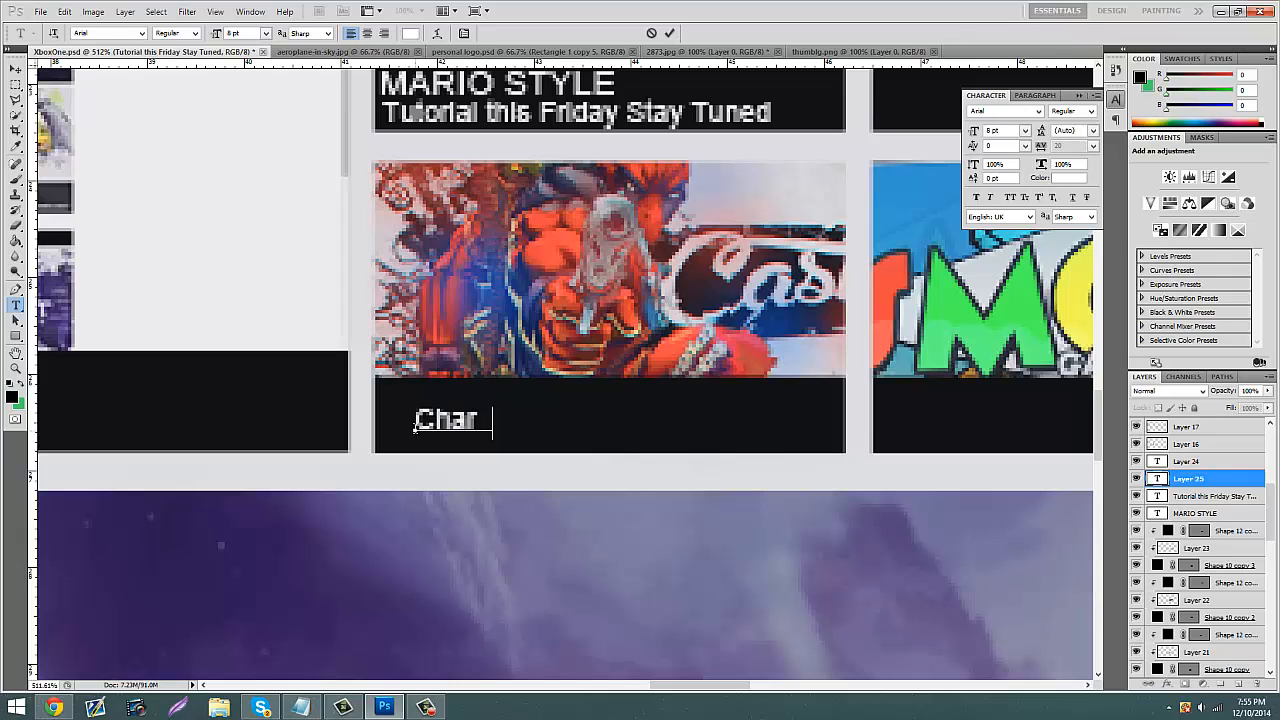
text(acter Sty)
key(BackSpace)
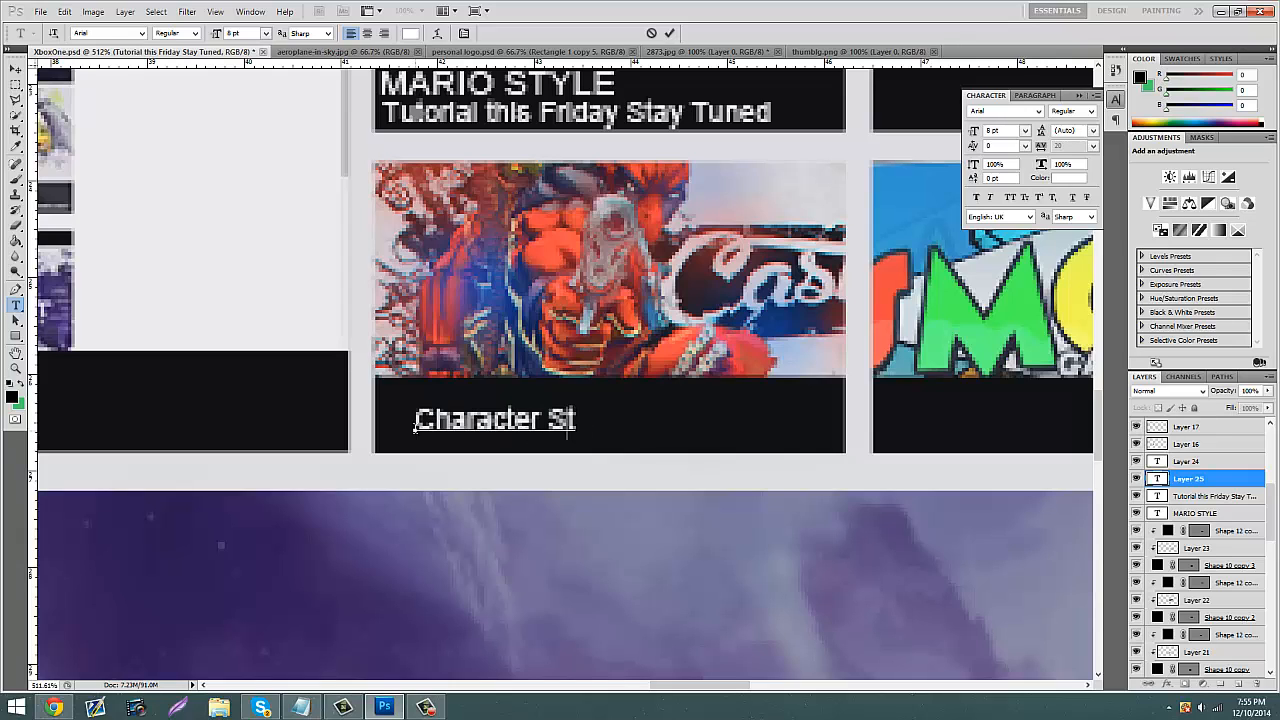
key(ctrl+a)
text(CHARACTE)
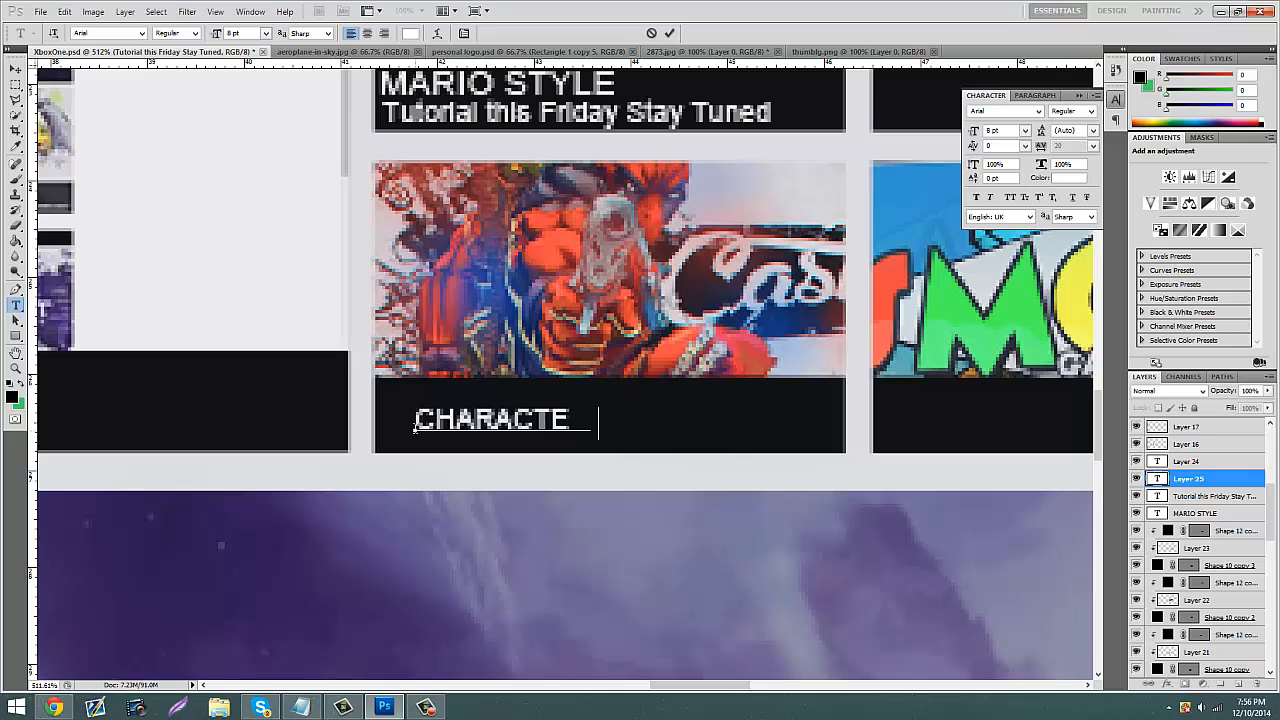
text(R STYLE)
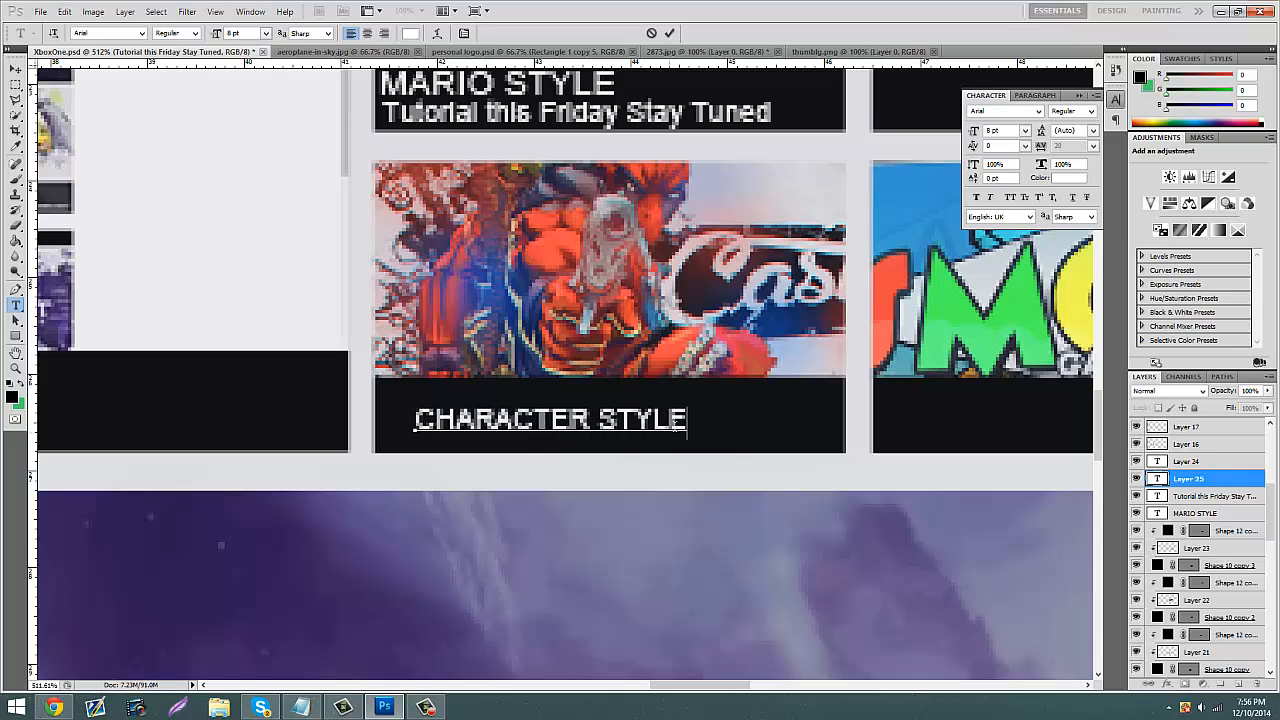
Step: Set the CHARACTER STYLE title to 10 pt and move it to the upper left of its caption strip
key(ctrl+a)
click(240, 35)
text(10)
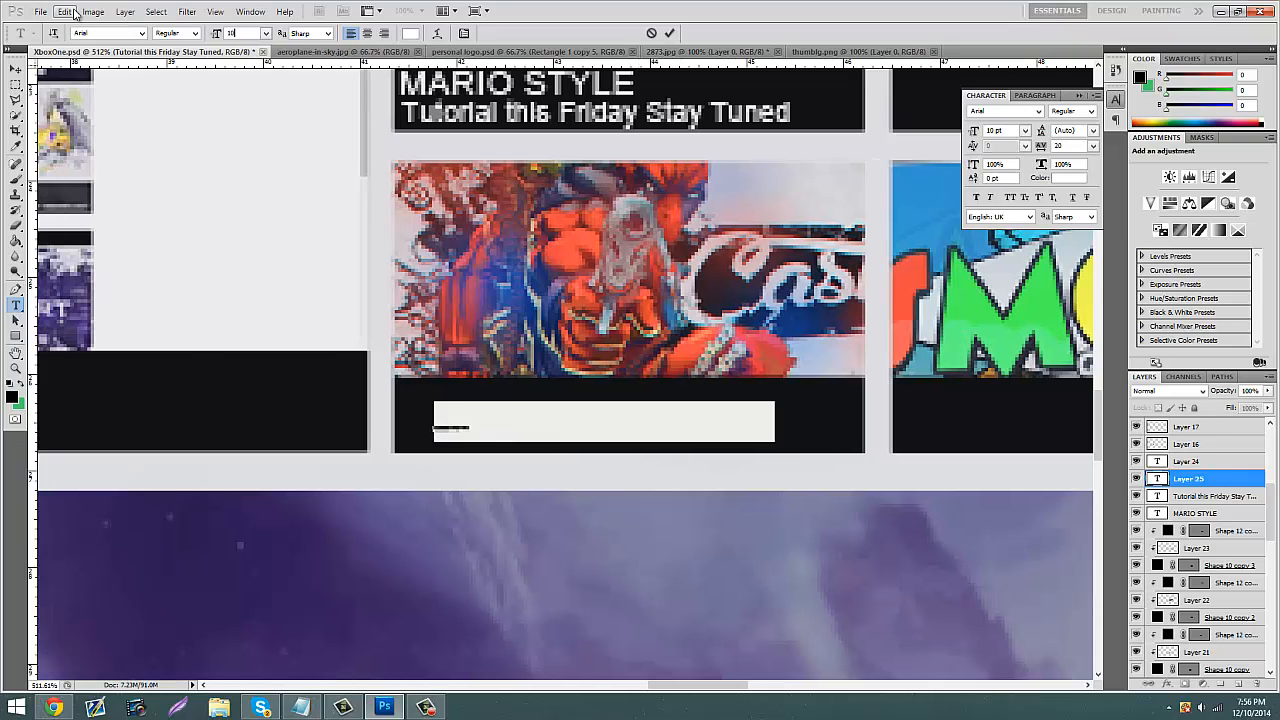
click(14, 71)
drag(597, 392, 560, 374)
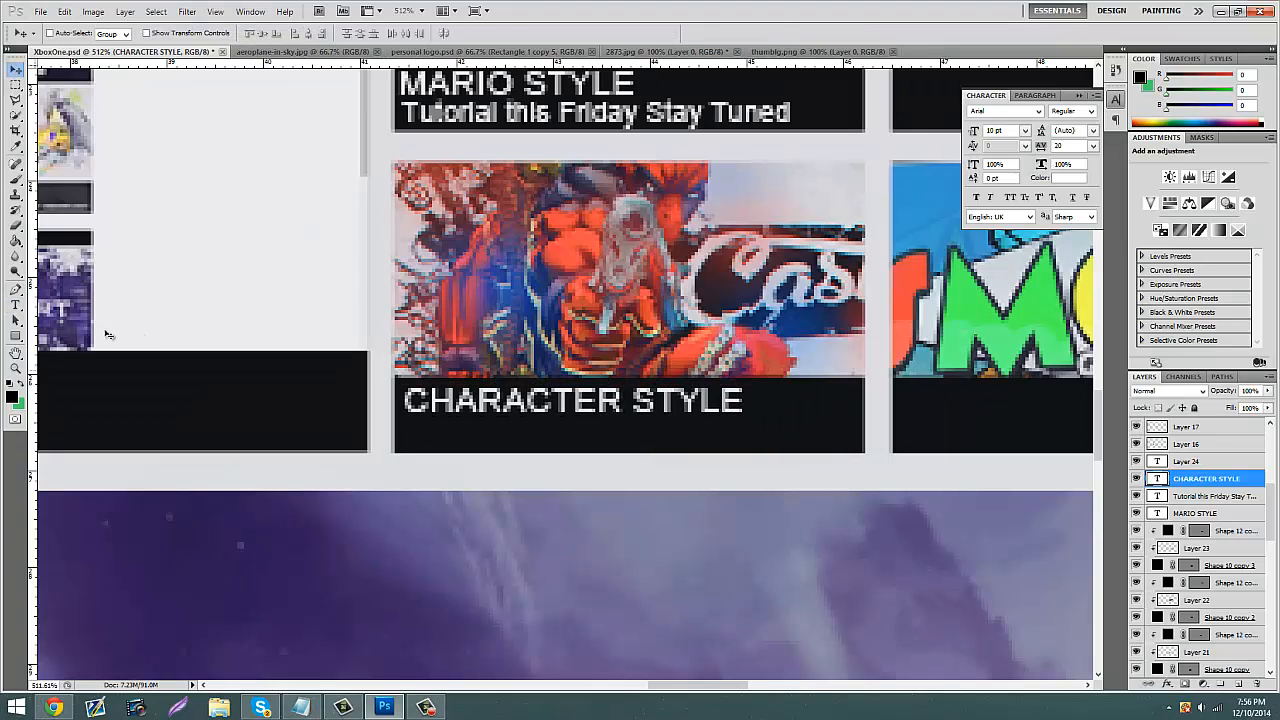
Step: Add a new text line reading "Tutorial up Now! Check it out!" beside the CHARACTER STYLE caption
click(16, 304)
click(255, 410)
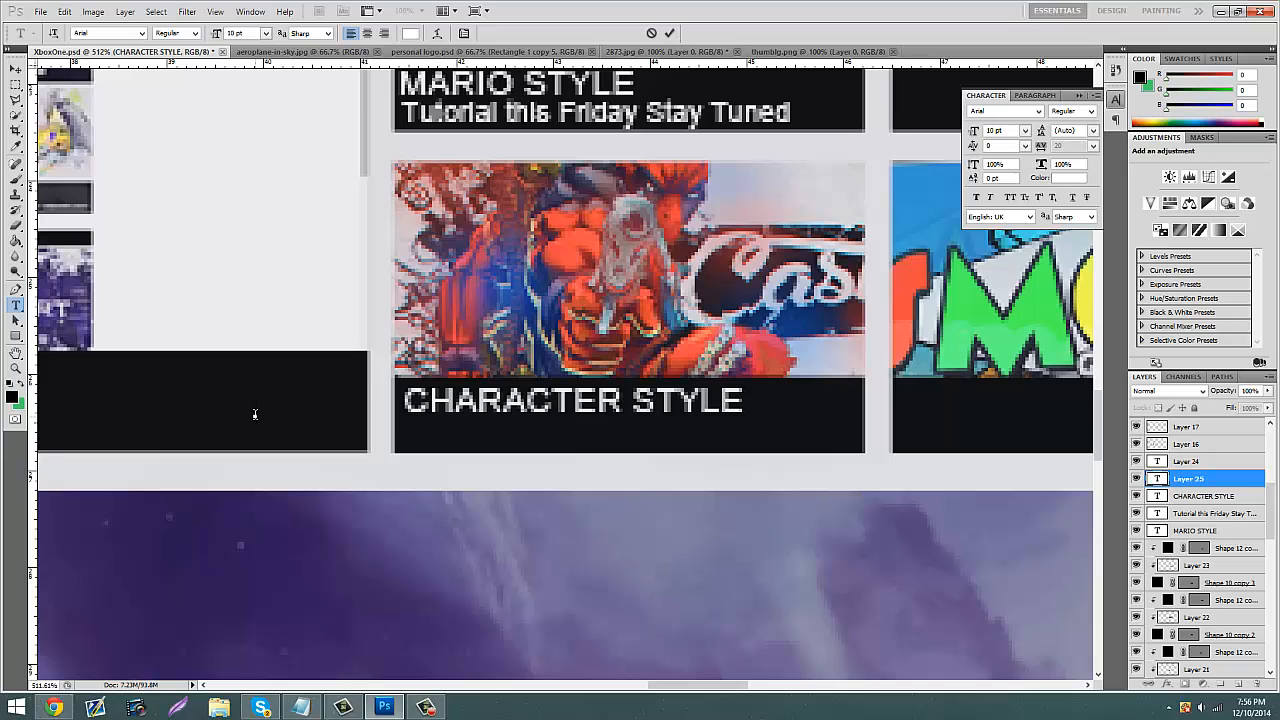
text(Tutoria)
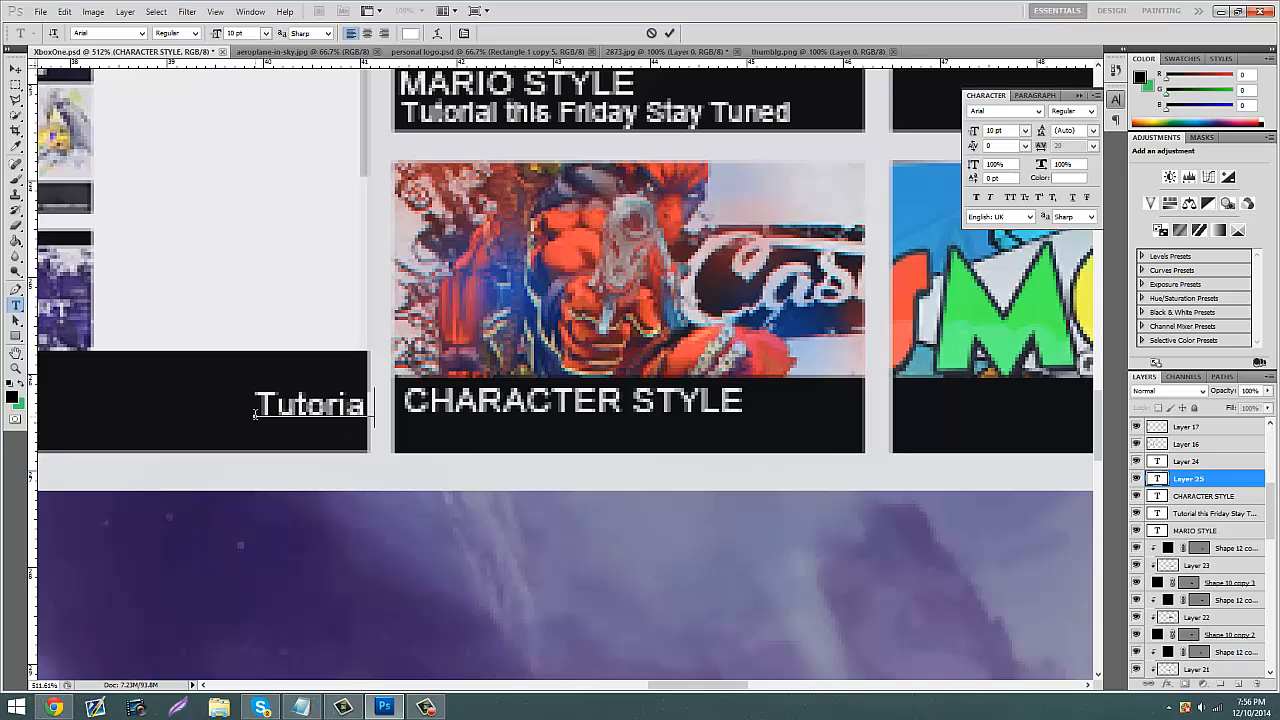
text(l Up Now!)
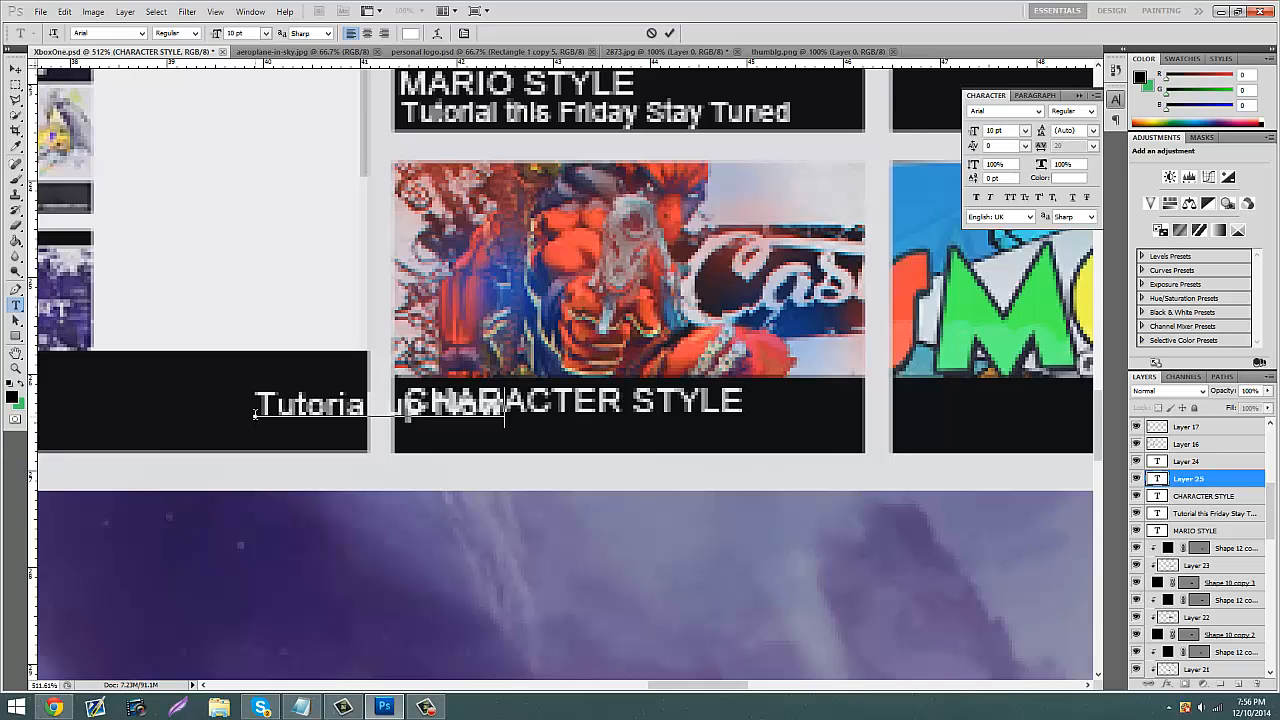
text( Check it out!)
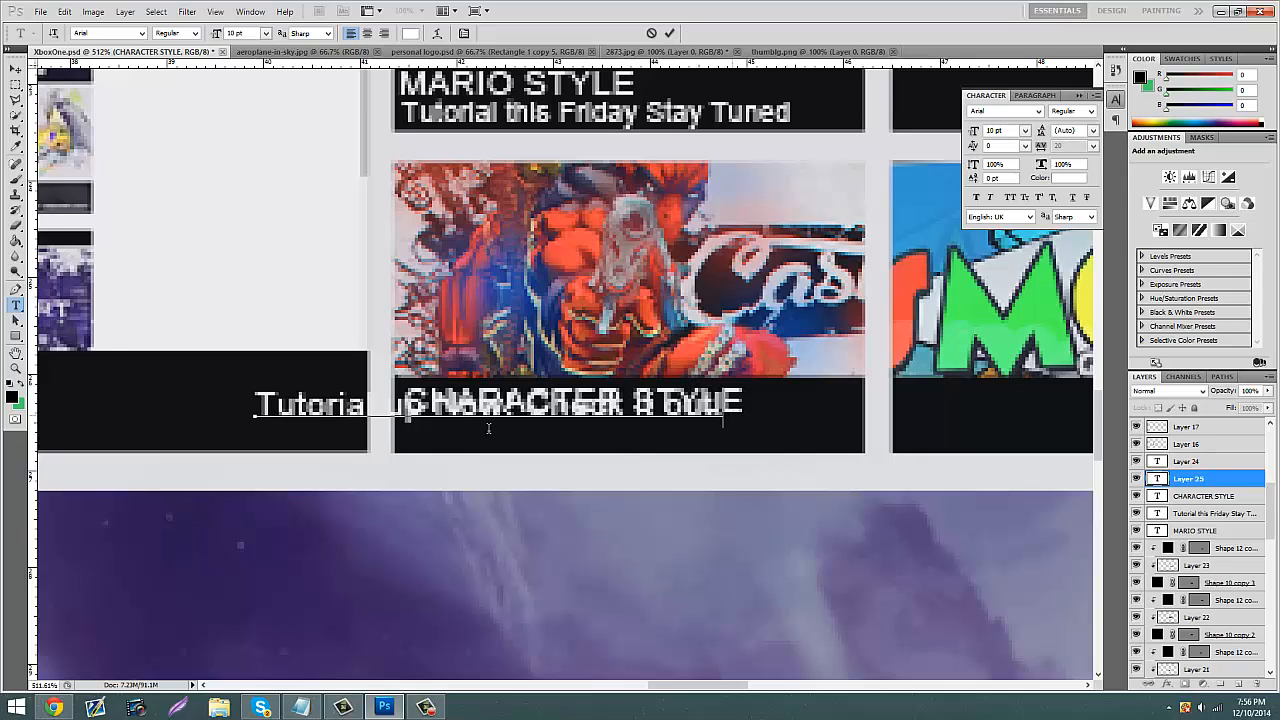
Step: Set the "Tutorial up Now! Check it out!" line to 8 pt and place it directly beneath CHARACTER STYLE, left-aligned with it
key(ctrl+a)
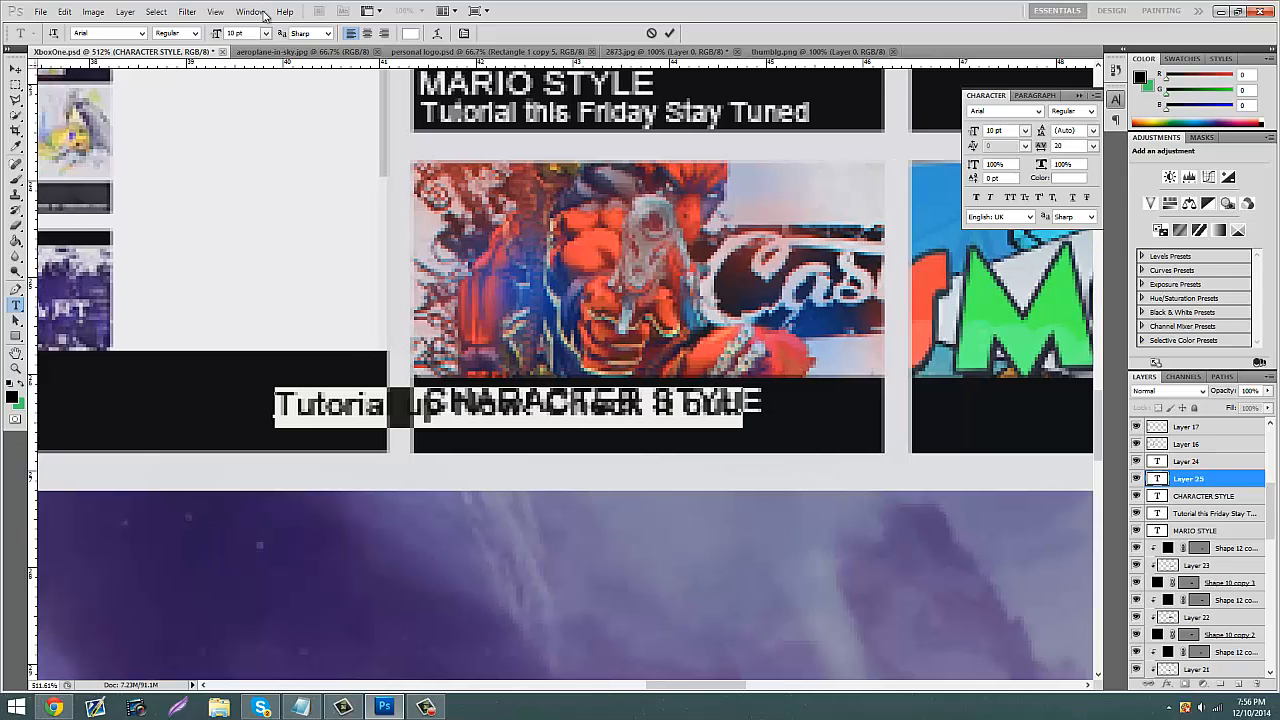
text(8)
key(Return)
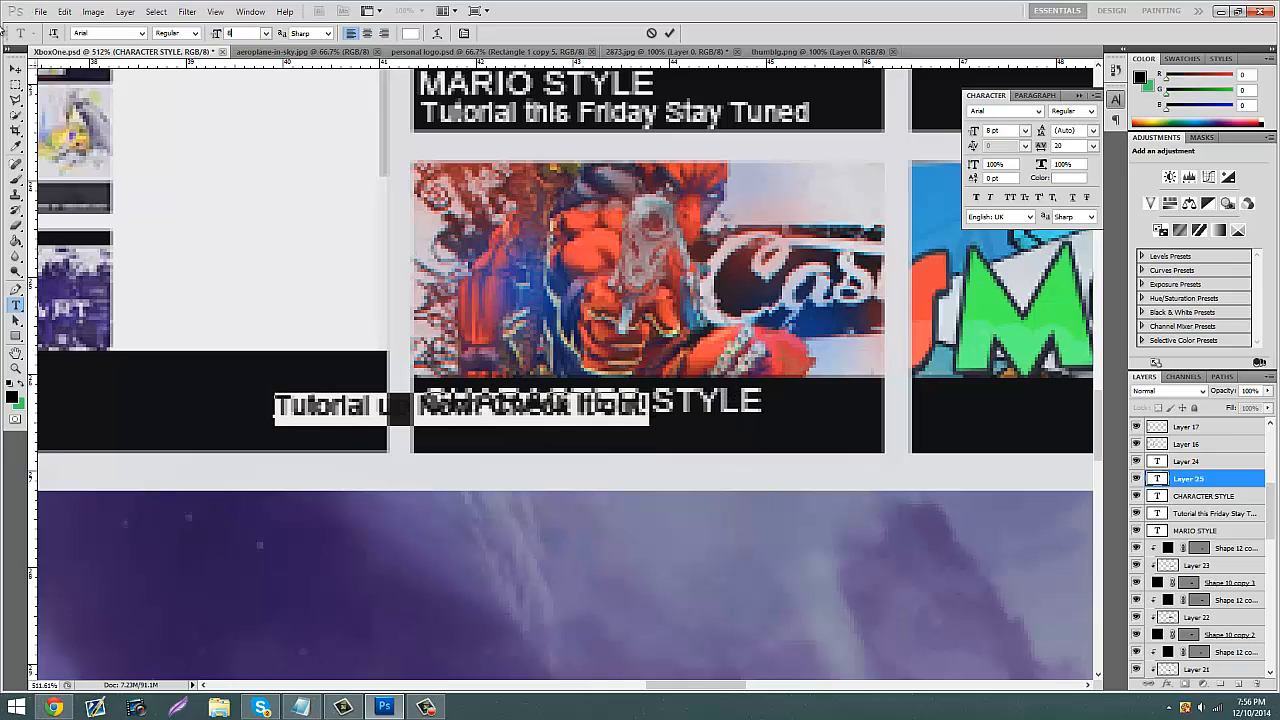
click(16, 69)
drag(343, 390, 491, 414)
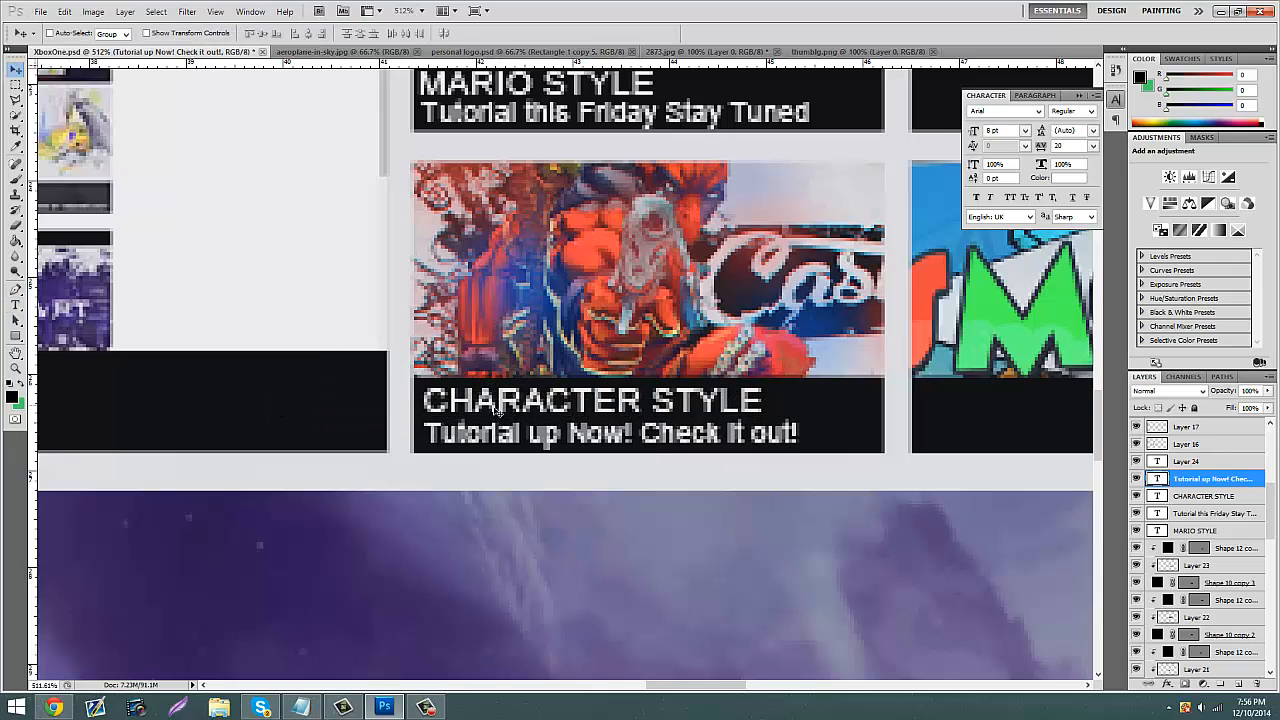
Step: Add the caption title "SMORES GAMING" in the black strip of the colourful SMORES artwork tile
drag(660, 686, 717, 686)
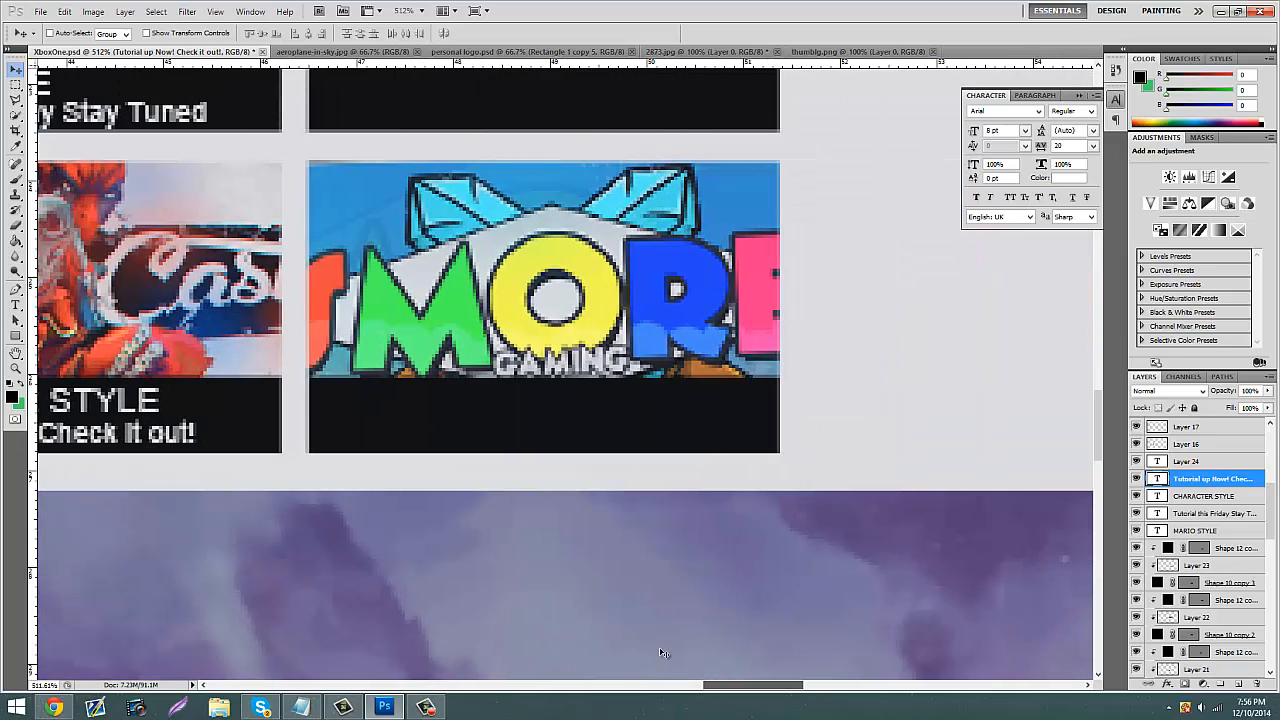
scroll(661, 650, up, 1)
click(15, 305)
click(341, 505)
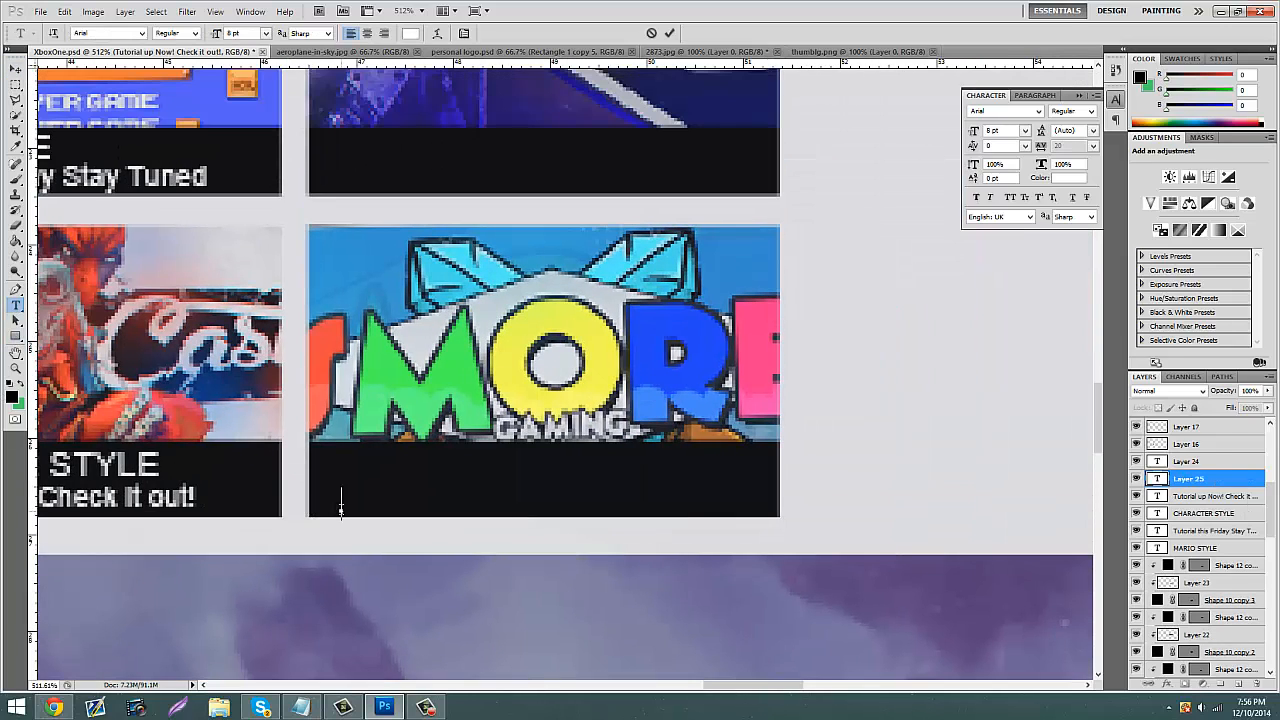
text(SMORES GAMING)
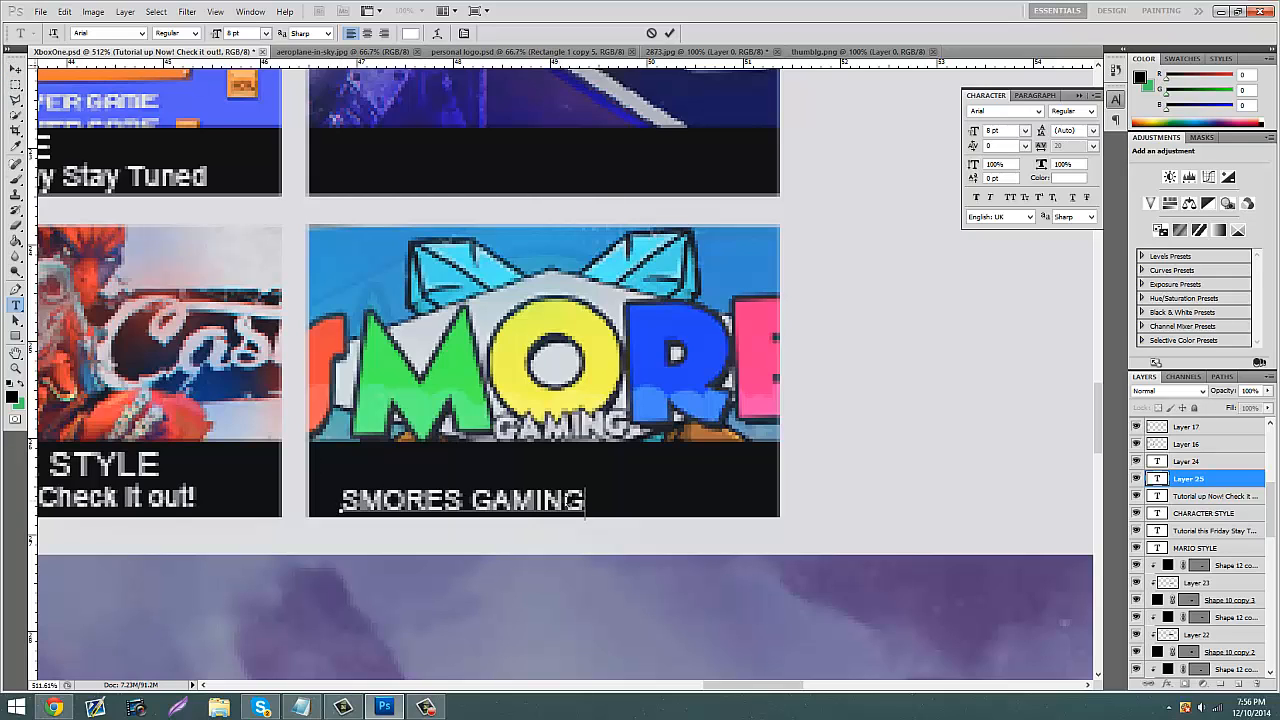
Step: Set the SMORES GAMING title to 10 pt and move it to the upper left of its caption strip
key(ctrl+a)
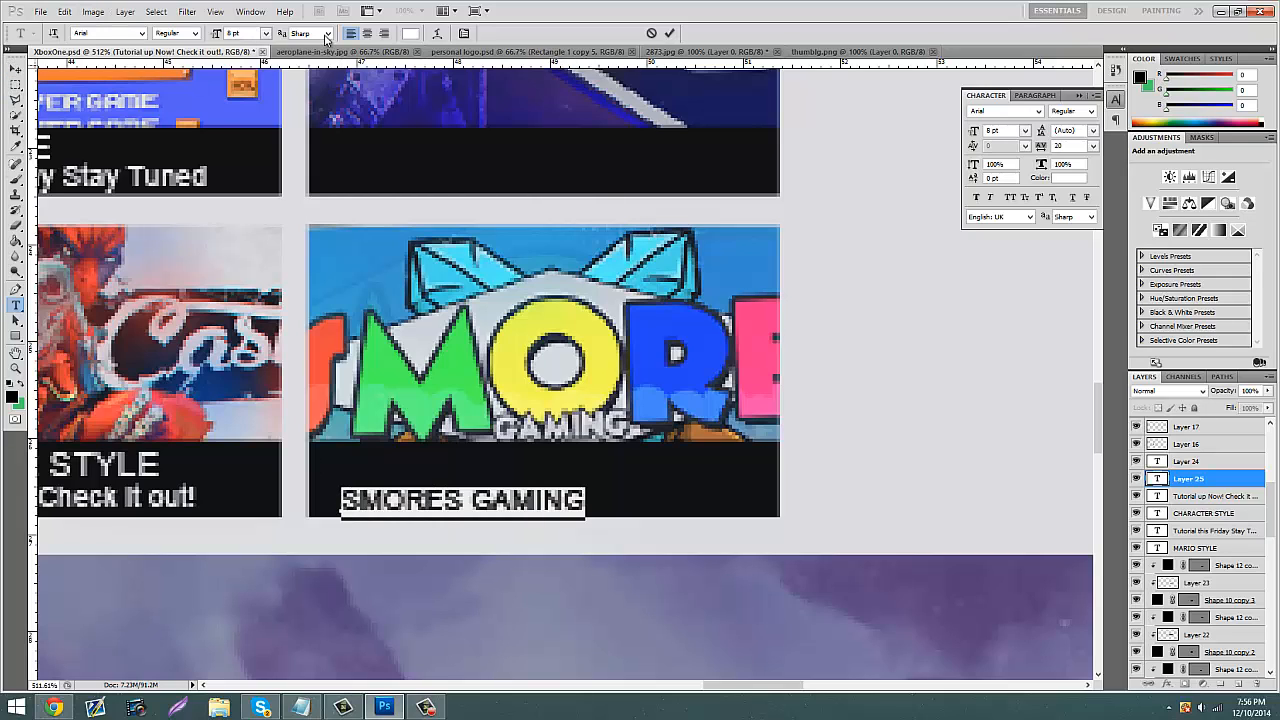
click(238, 33)
text(10)
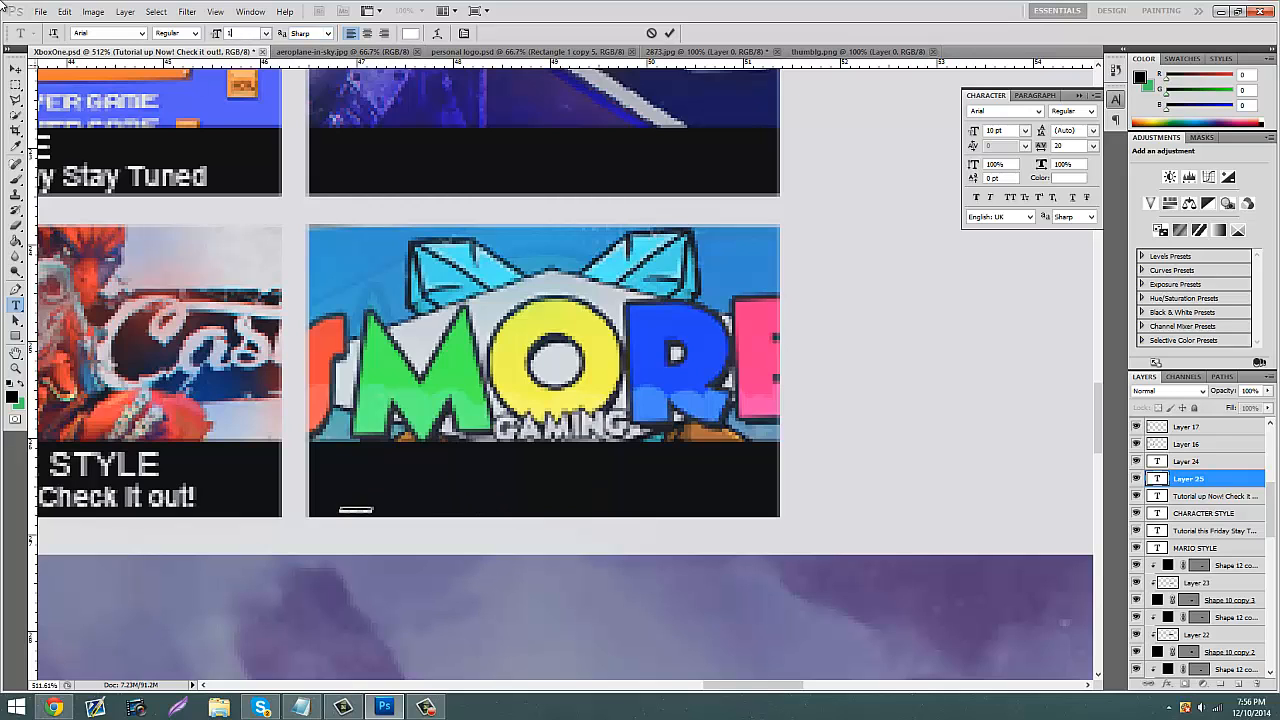
click(16, 67)
drag(386, 473, 358, 451)
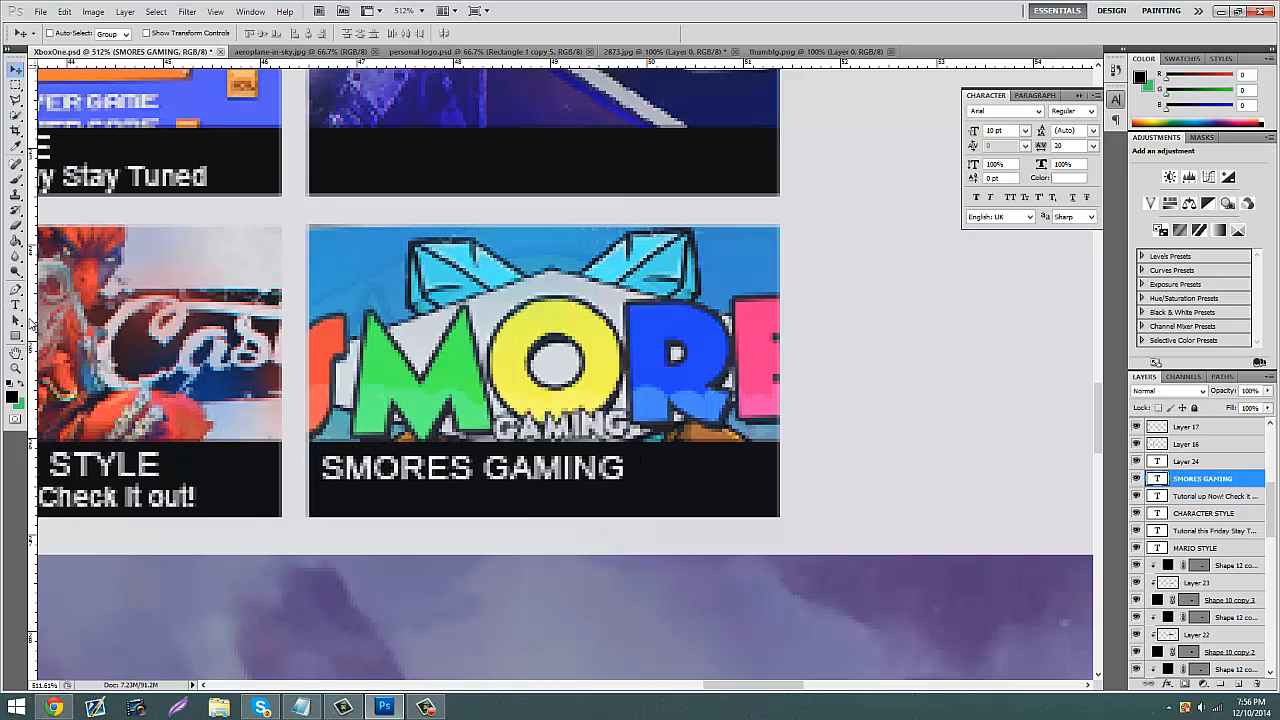
Step: Add a new text line reading "Amazing content Daily!" below the SMORES GAMING title
click(16, 304)
click(342, 530)
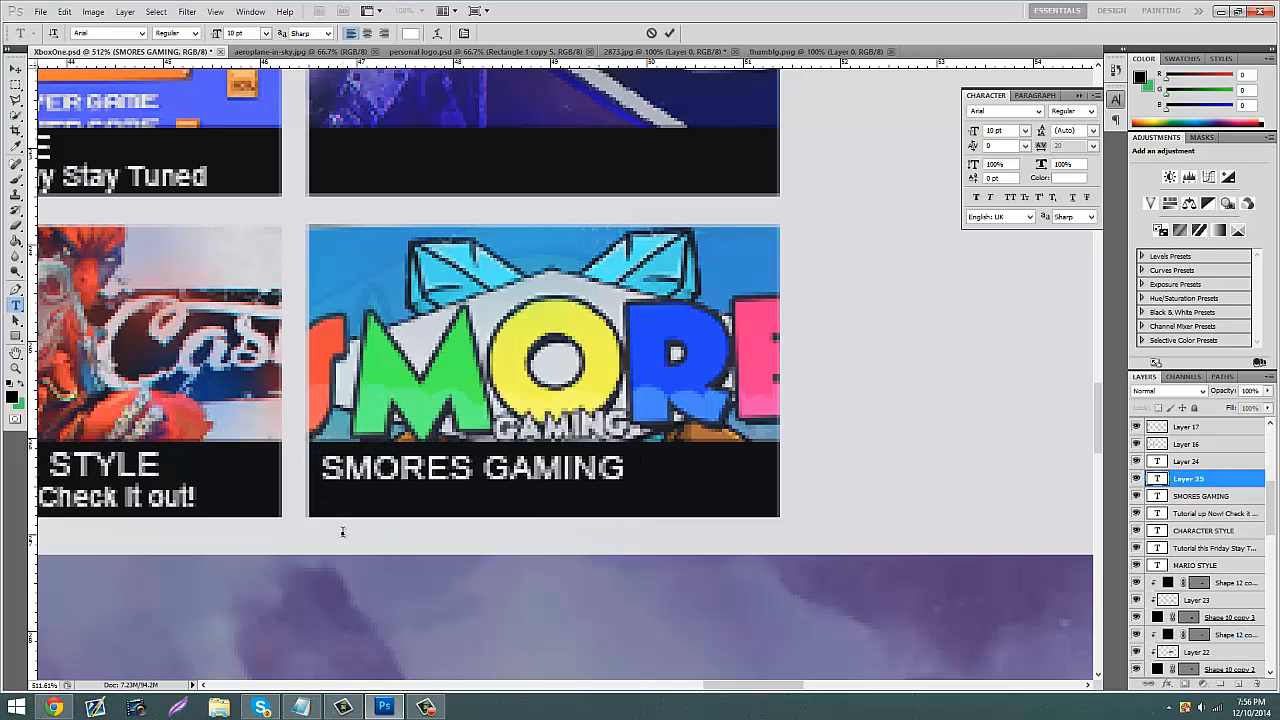
text(Amazing)
key(BackSpace)
key(BackSpace)
key(BackSpace)
key(BackSpace)
key(BackSpace)
key(BackSpace)
key(BackSpace)
text(Amazing an)
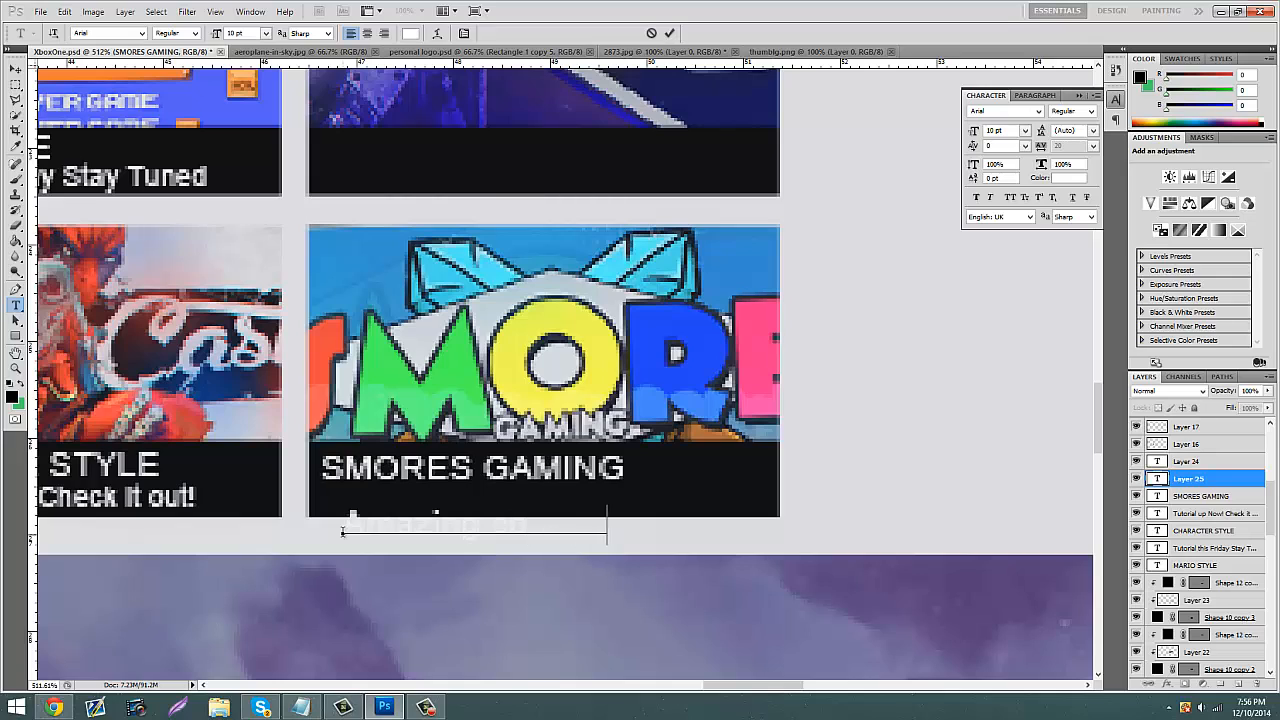
text( Daily!)
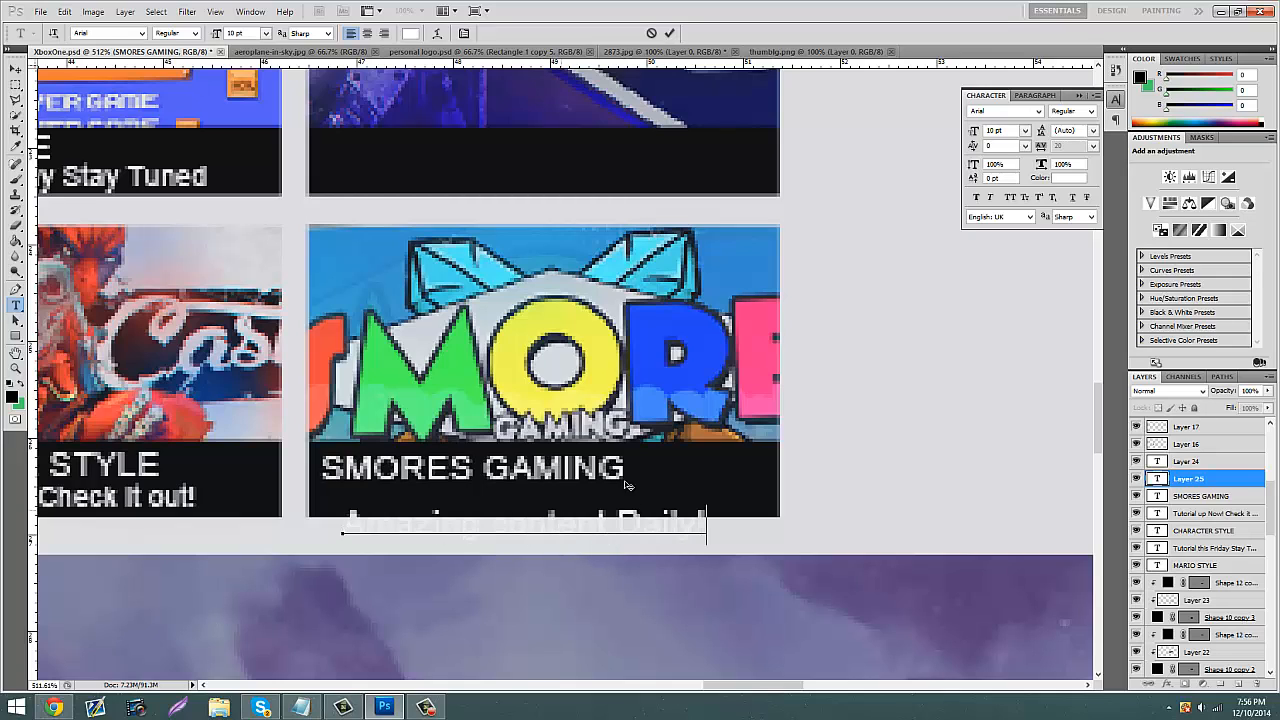
Step: Set the "Amazing content Daily!" line to 8 pt and move it into place beneath SMORES GAMING
drag(712, 518, 342, 520)
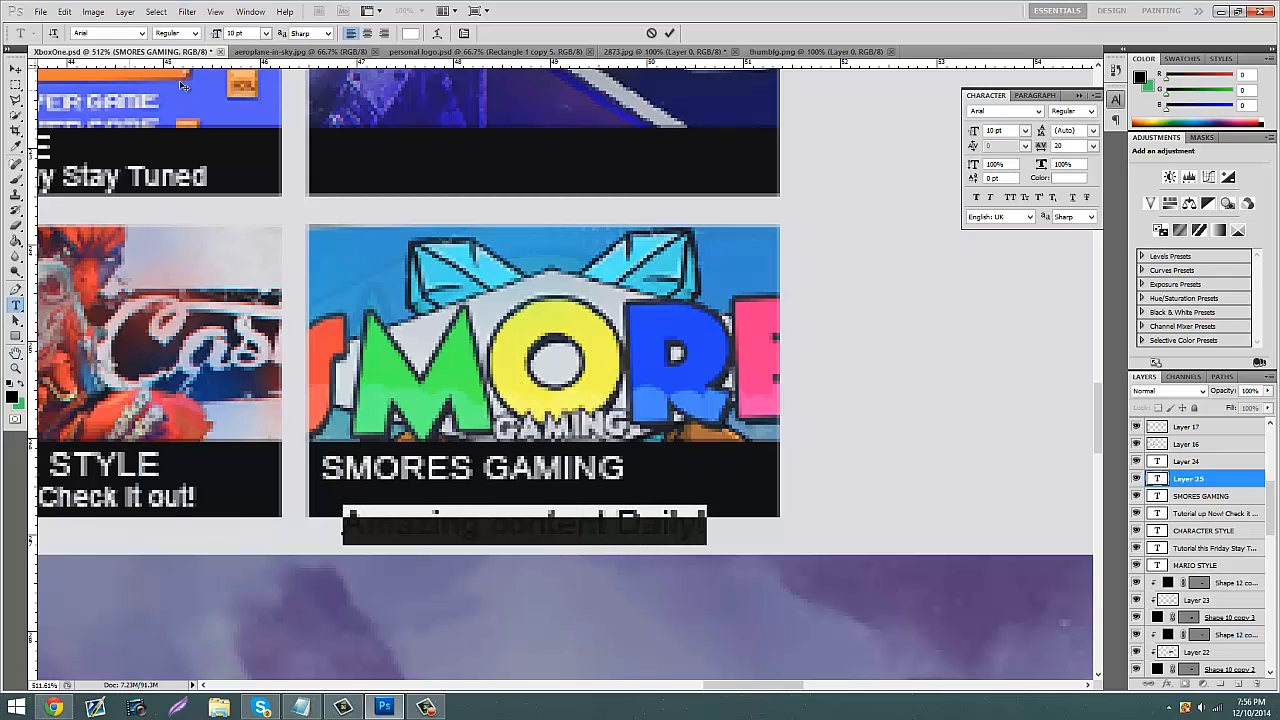
click(240, 33)
text(8)
key(Return)
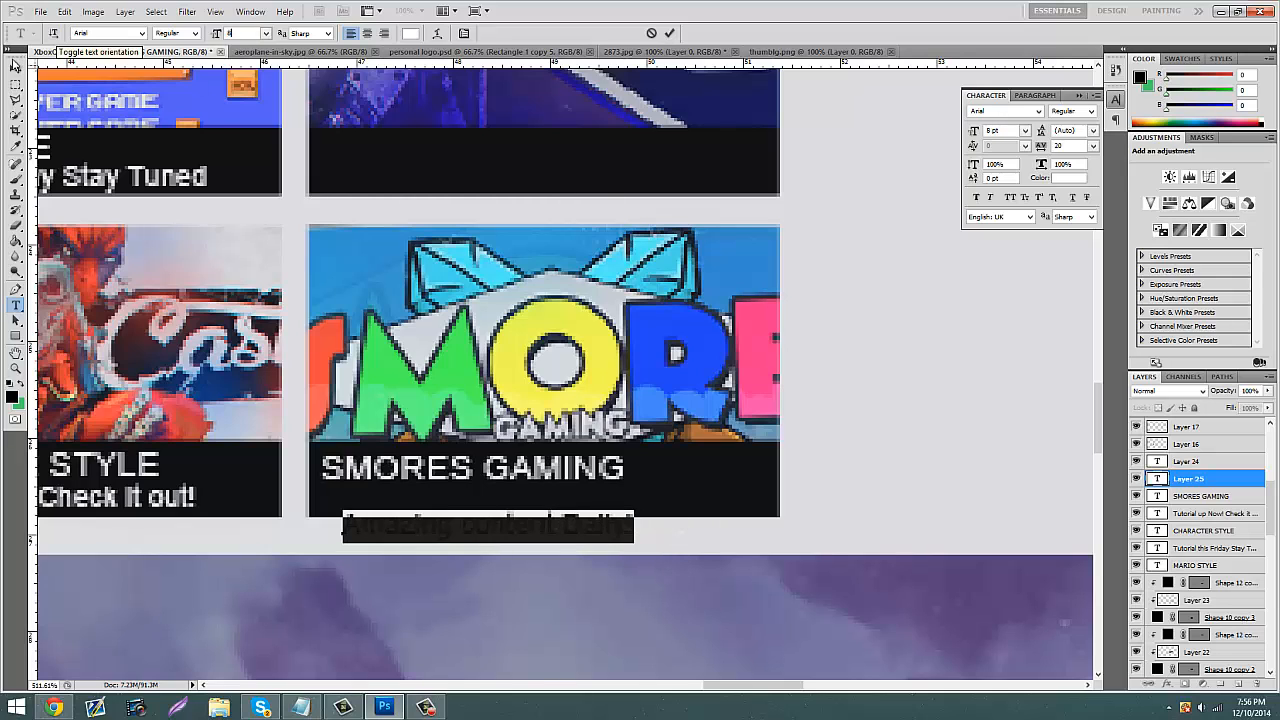
click(16, 68)
drag(397, 401, 392, 404)
Step: Add the caption title "NEW 2D STYLE" in the black strip of the purple and blue artwork tile above
scroll(392, 404, up, 5)
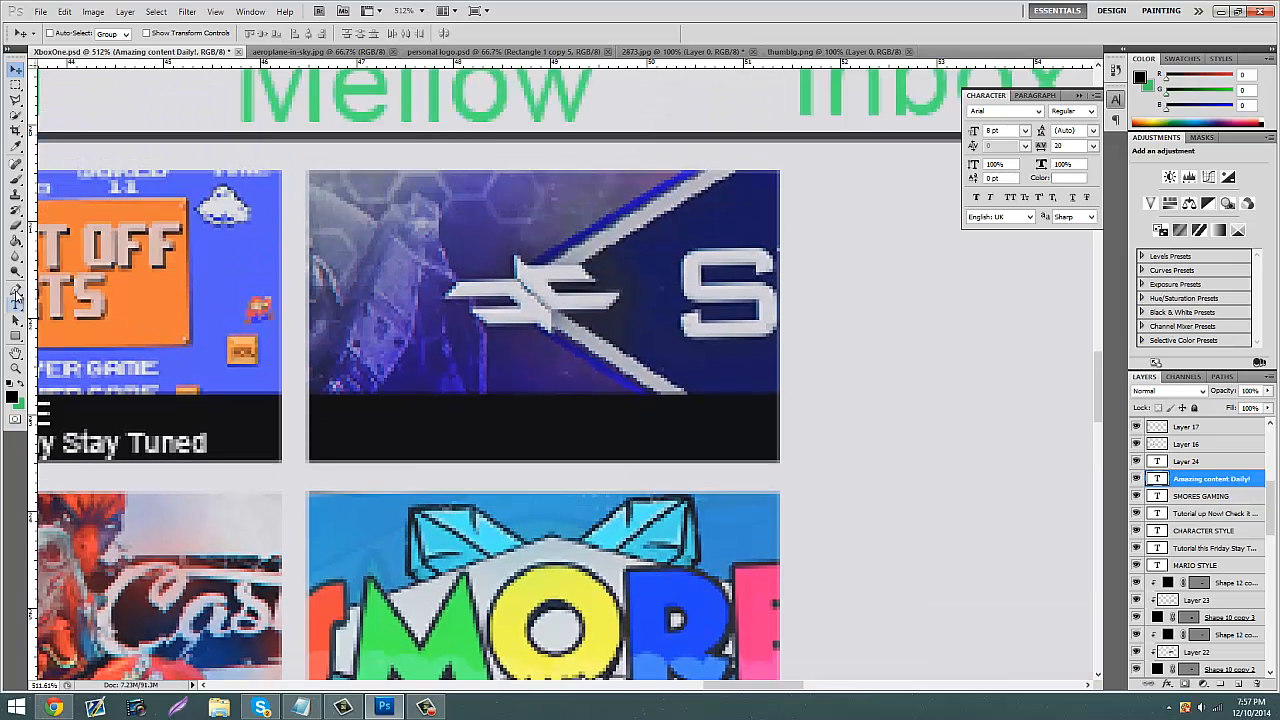
click(16, 303)
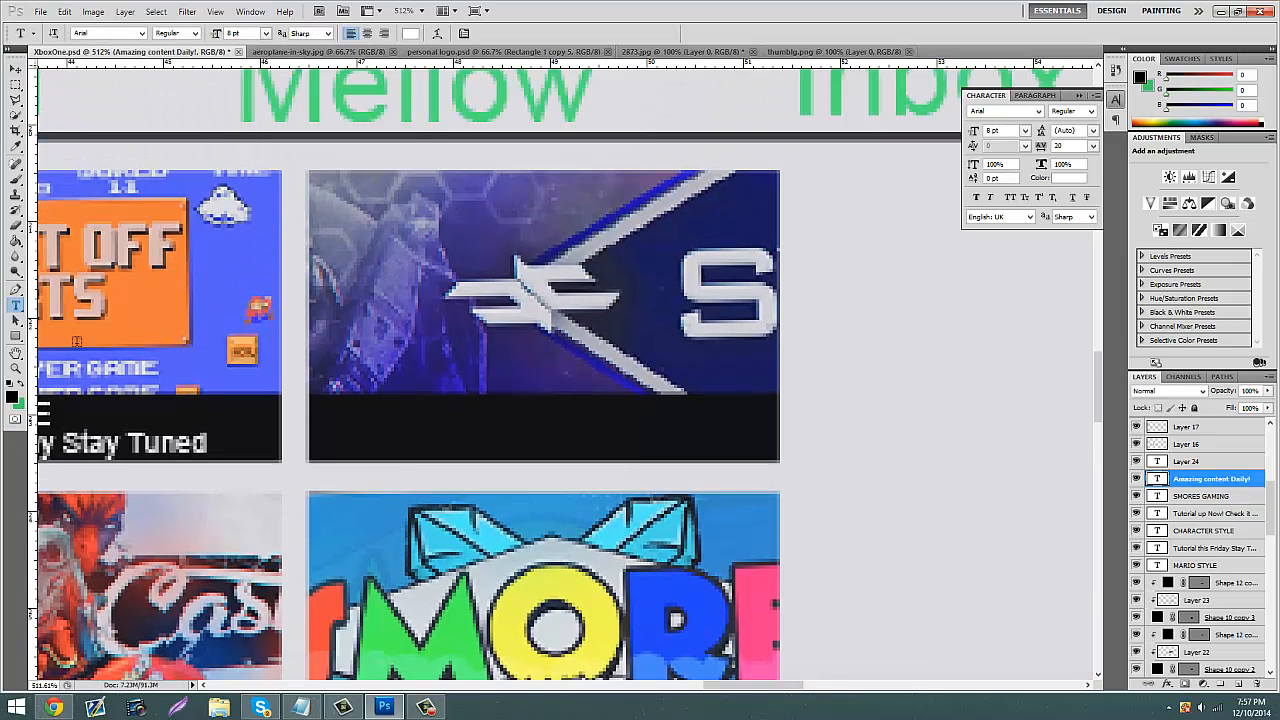
click(354, 461)
text(New 2D)
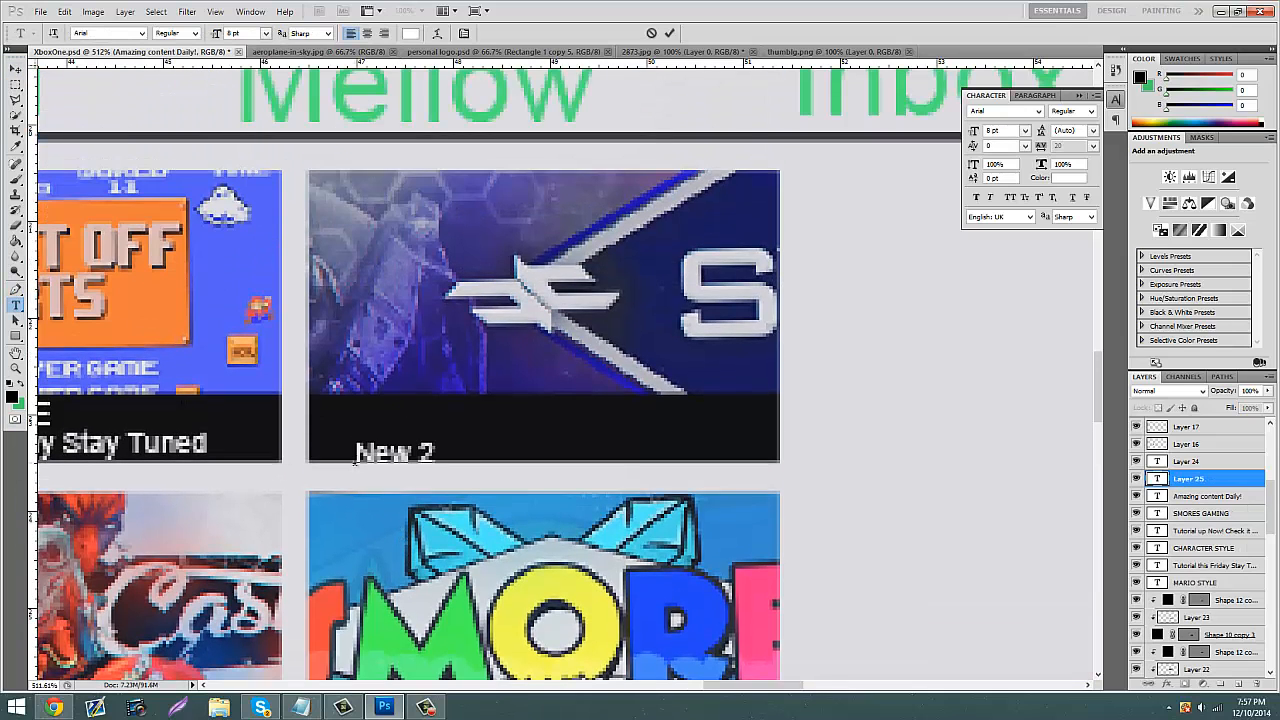
key(BackSpace)
key(BackSpace)
key(BackSpace)
key(BackSpace)
key(BackSpace)
text(Ew 2)
key(BackSpace)
key(BackSpace)
key(BackSpace)
text(W)
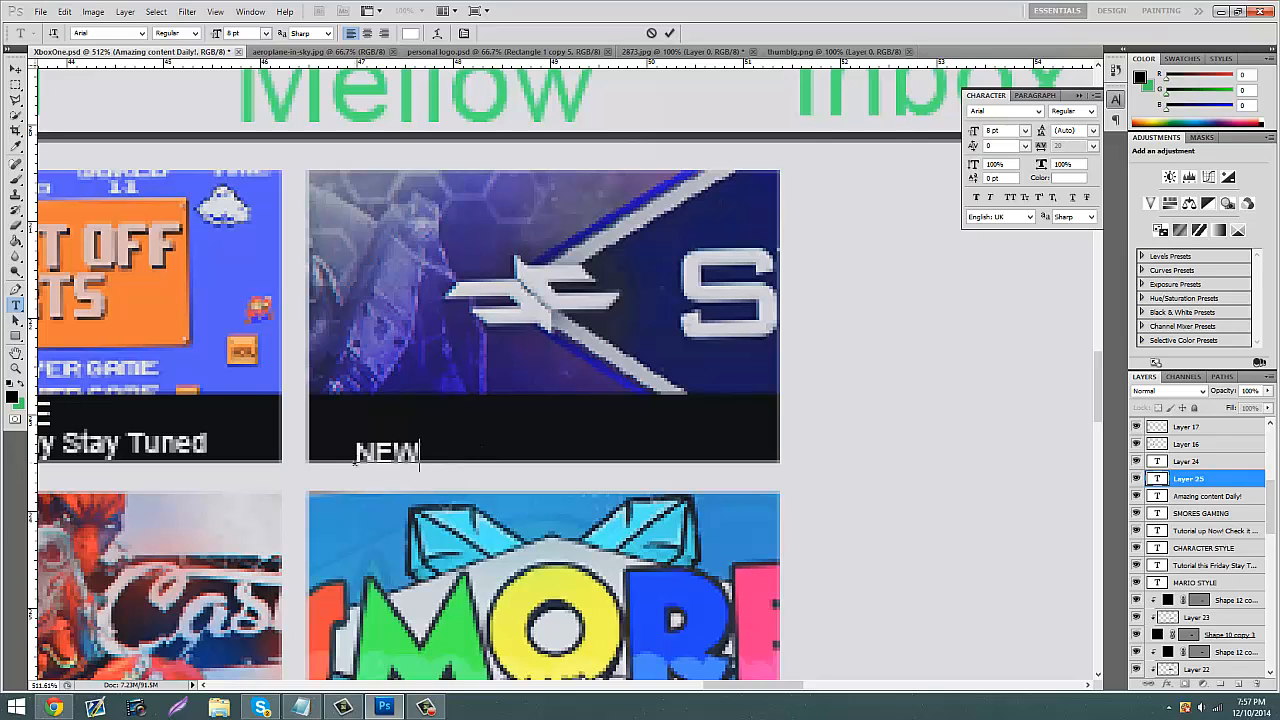
text( 2D STYLE)
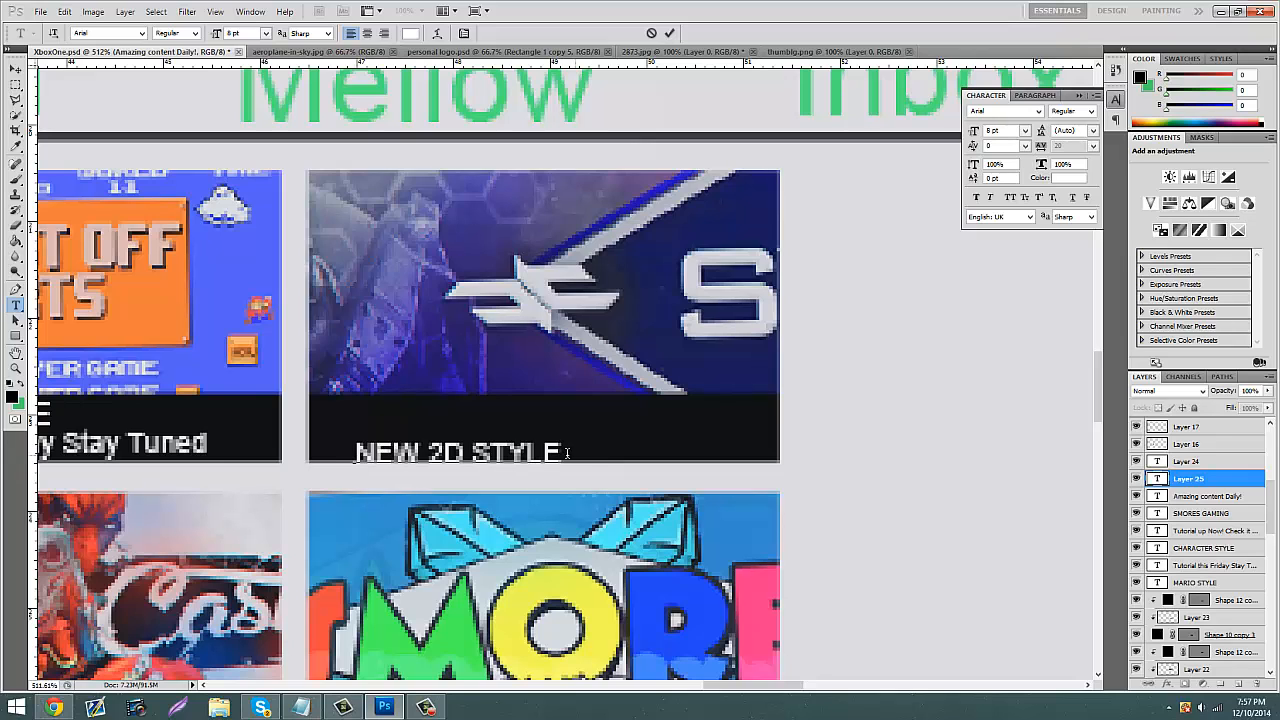
Step: Set the NEW 2D STYLE title to 10 pt and nudge it to the upper left of its caption strip
key(ctrl+a)
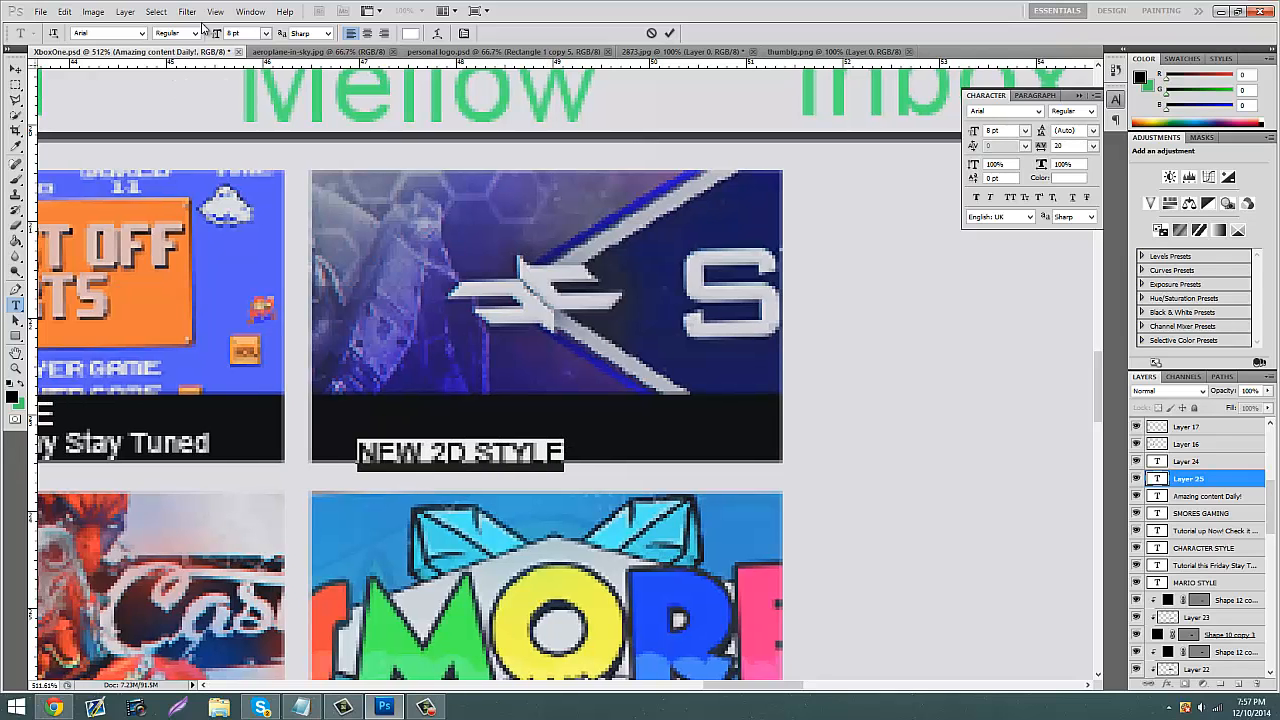
text(10)
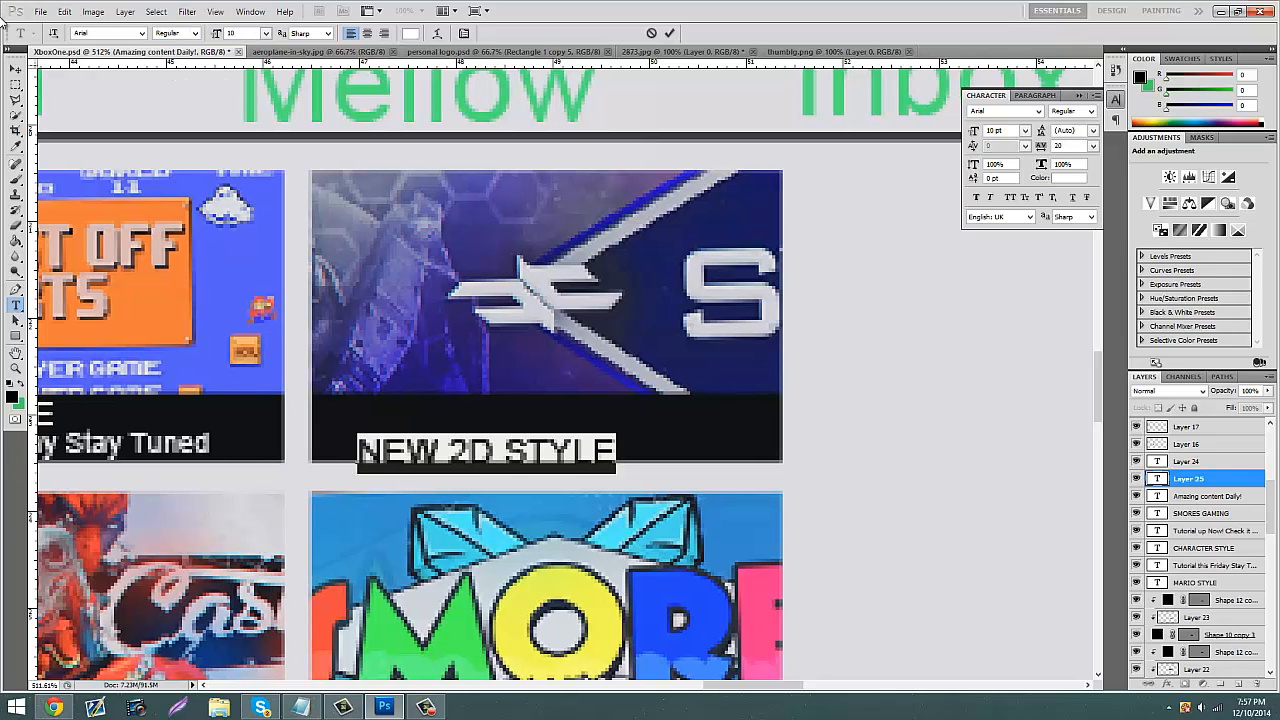
click(15, 69)
key(Up)
key(Up)
key(Up)
key(Up)
key(Up)
key(Up)
key(Up)
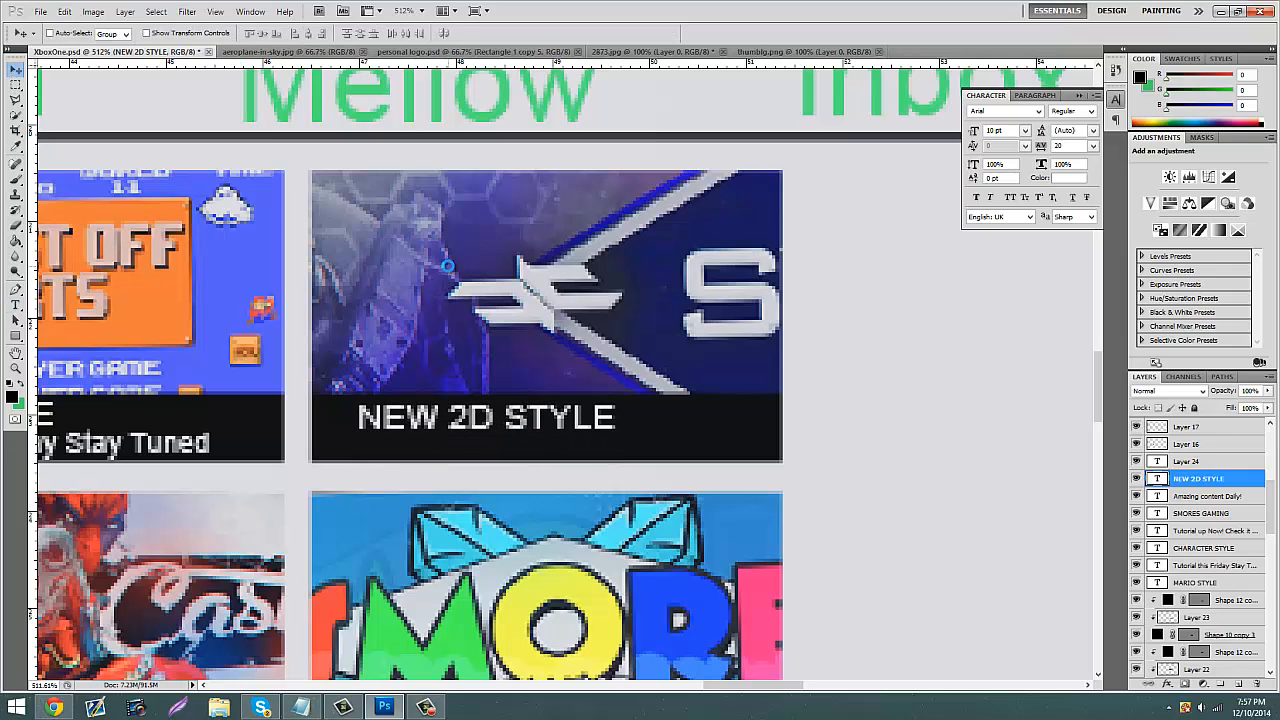
key(Left)
key(Left)
key(Left)
key(Left)
key(Left)
key(Left)
key(Left)
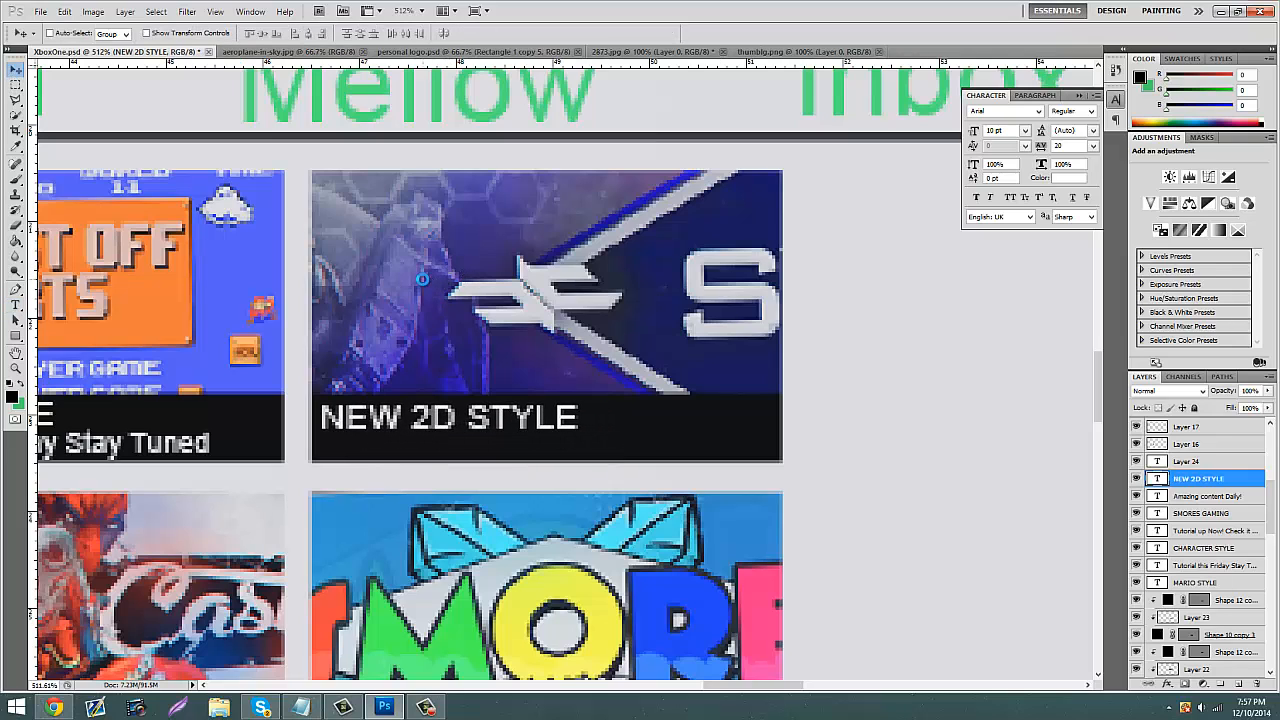
Step: Add a new text line reading "CHeck it out! Now on my Portfolio!" below the NEW 2D STYLE title
click(16, 304)
click(273, 472)
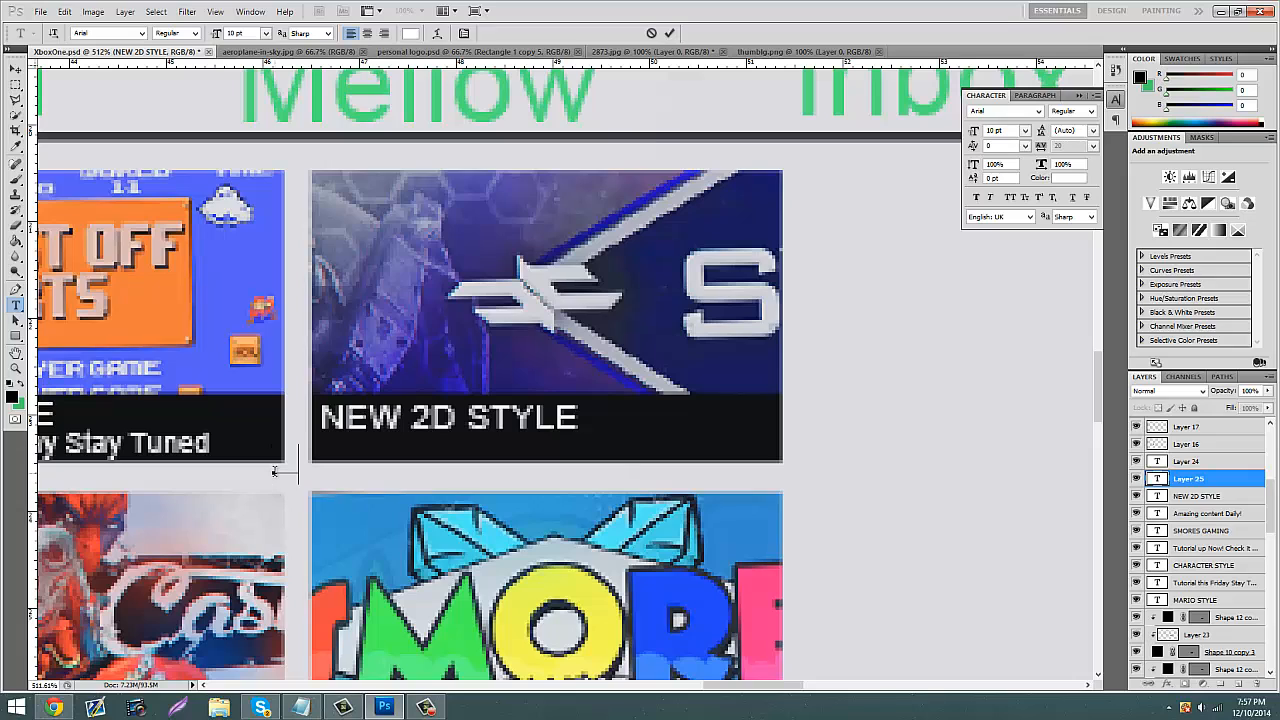
text(Check it out!)
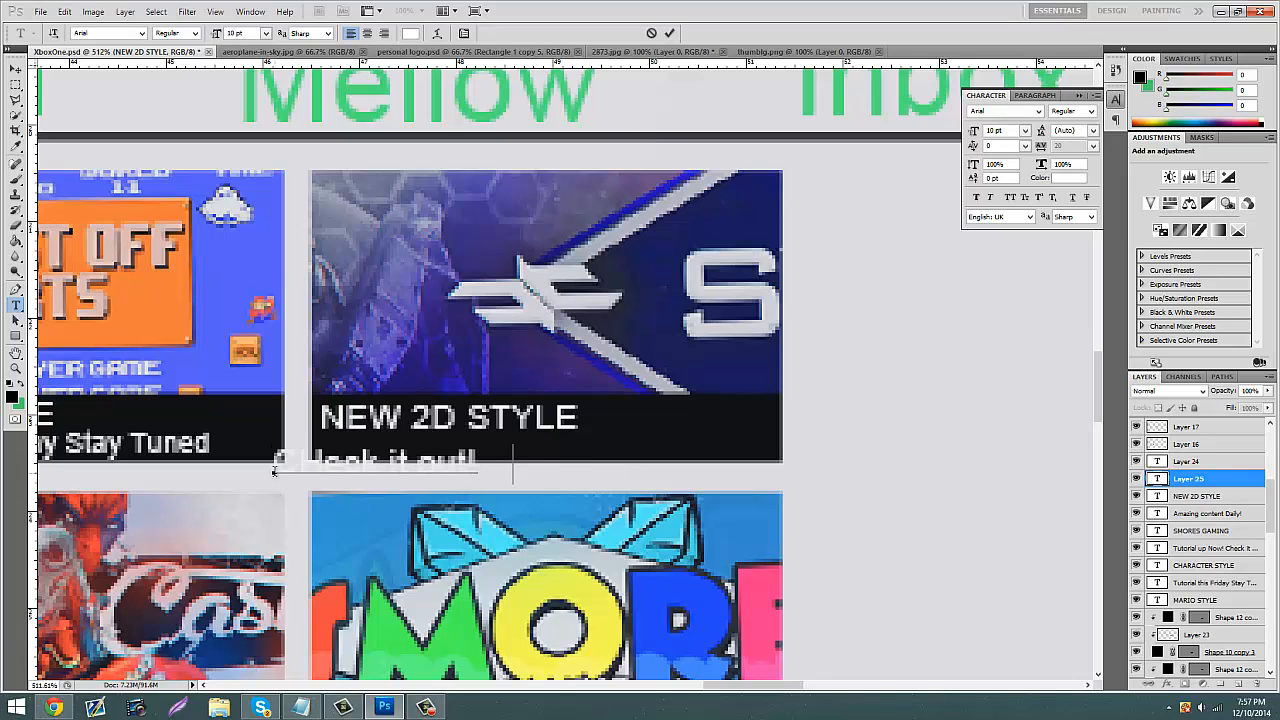
text( Now i)
key(BackSpace)
text(on)
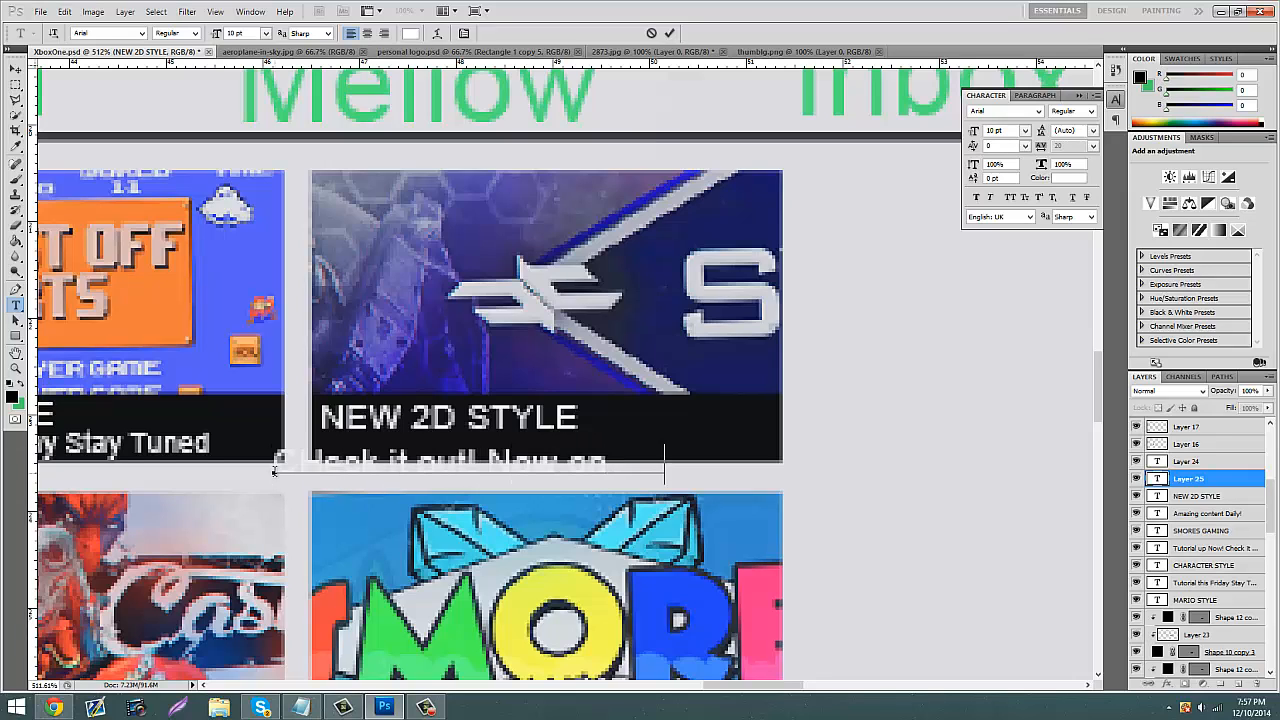
text( my Portfolio!)
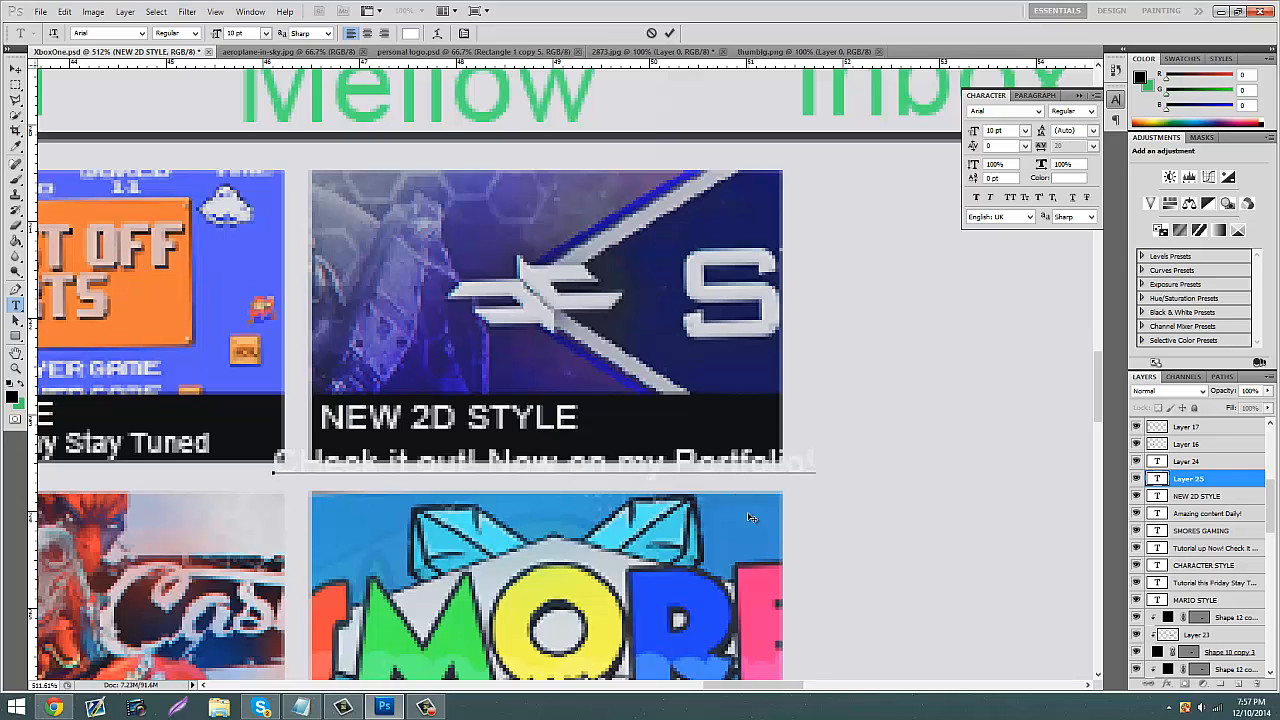
Step: Set the portfolio line to 8 pt and place it directly beneath NEW 2D STYLE, left-aligned with it
key(ctrl+a)
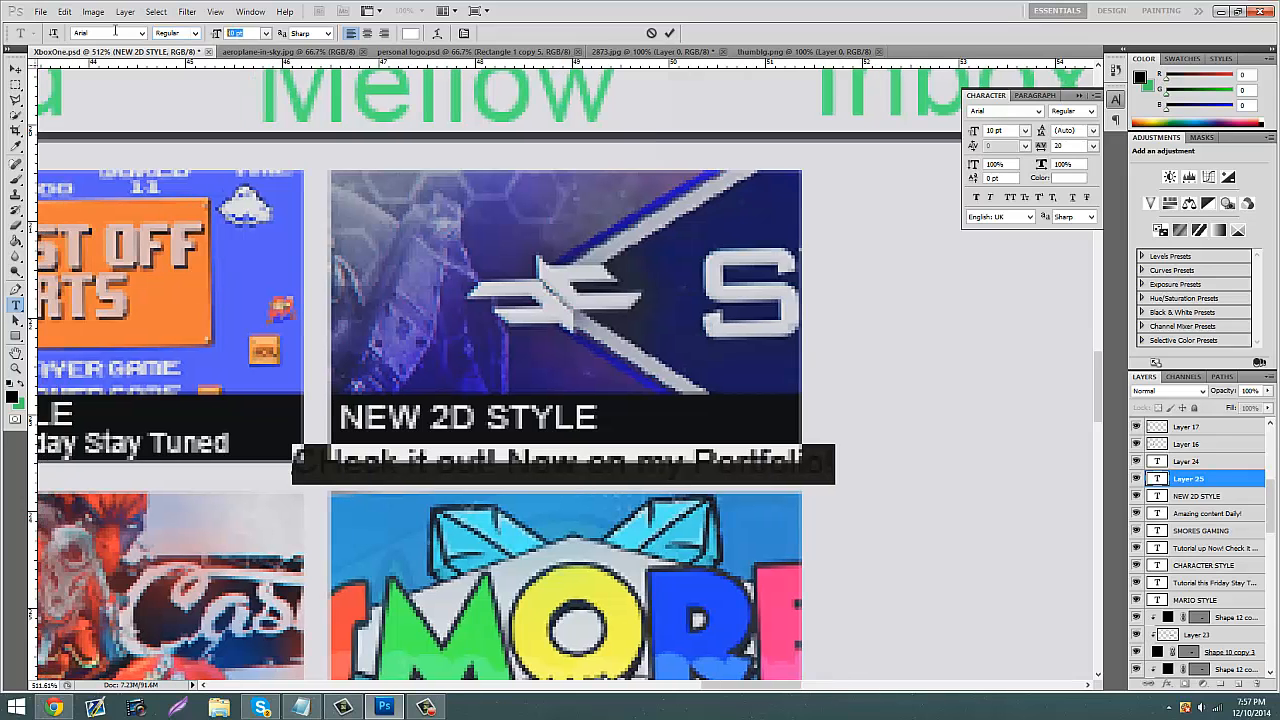
text(8)
key(Return)
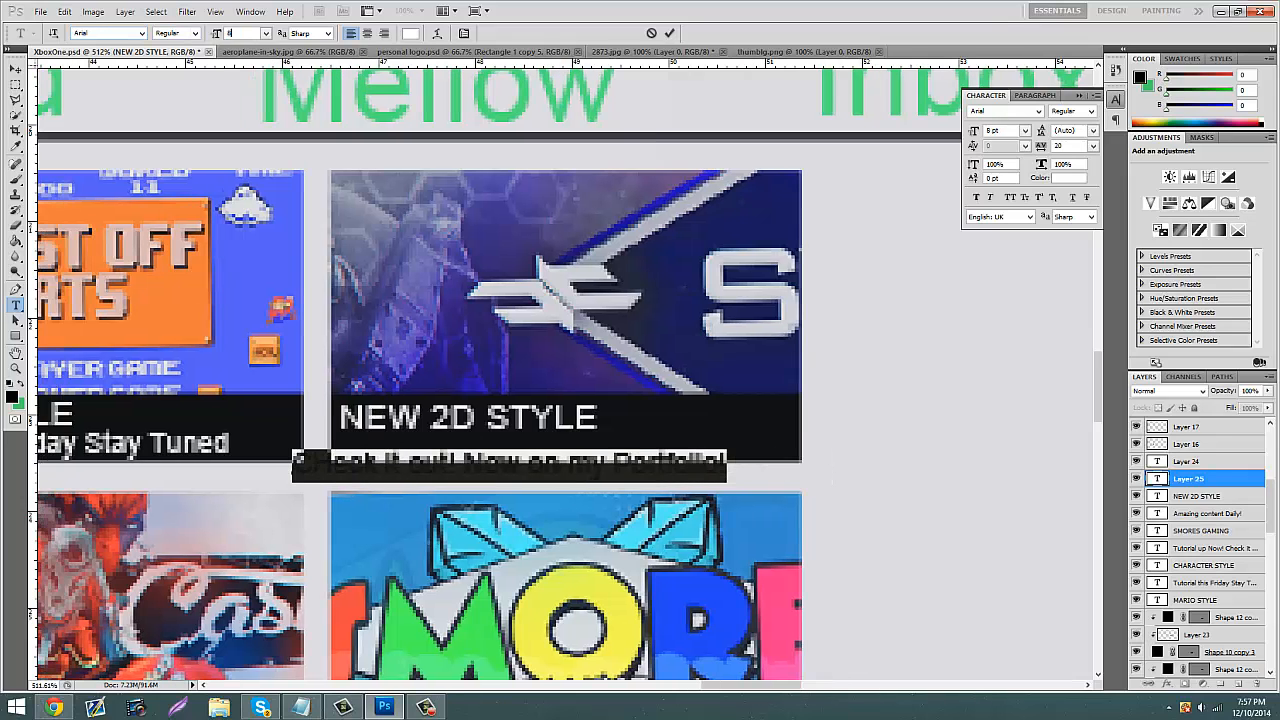
click(16, 68)
drag(374, 284, 422, 269)
Step: Correct "CHeck" to "Check" in the portfolio line under NEW 2D STYLE
click(15, 304)
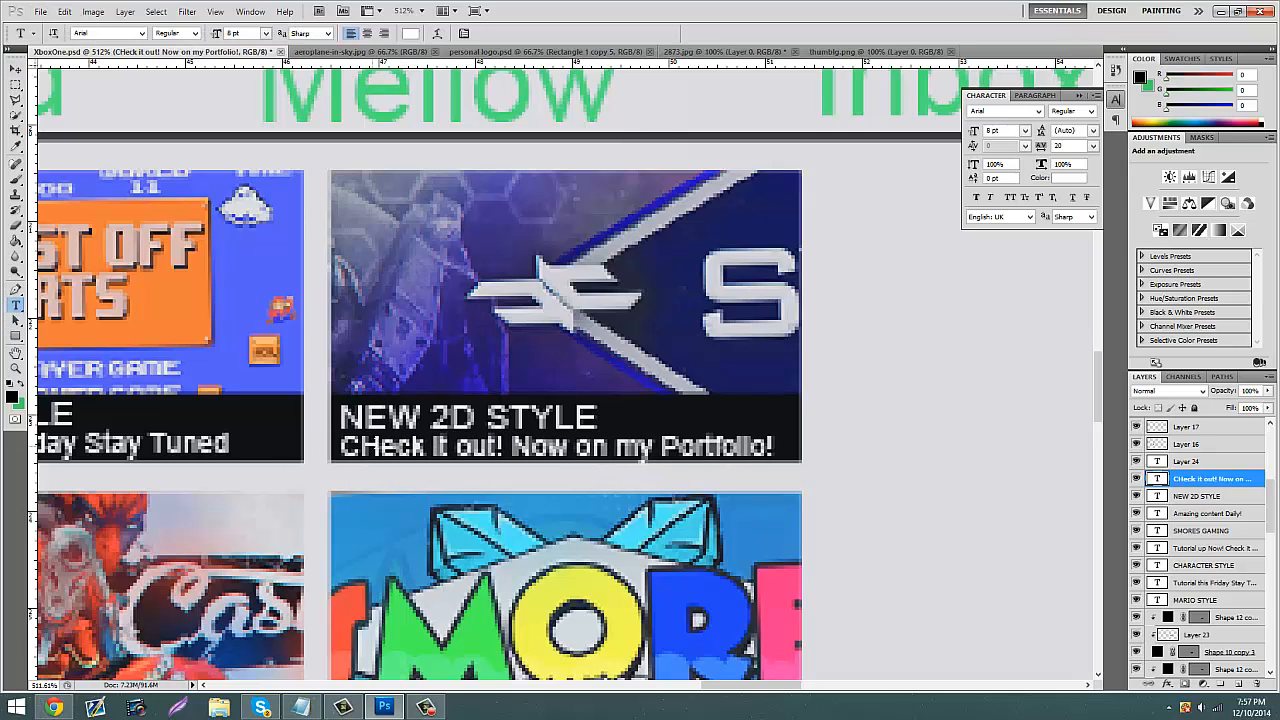
click(379, 440)
key(BackSpace)
text(h)
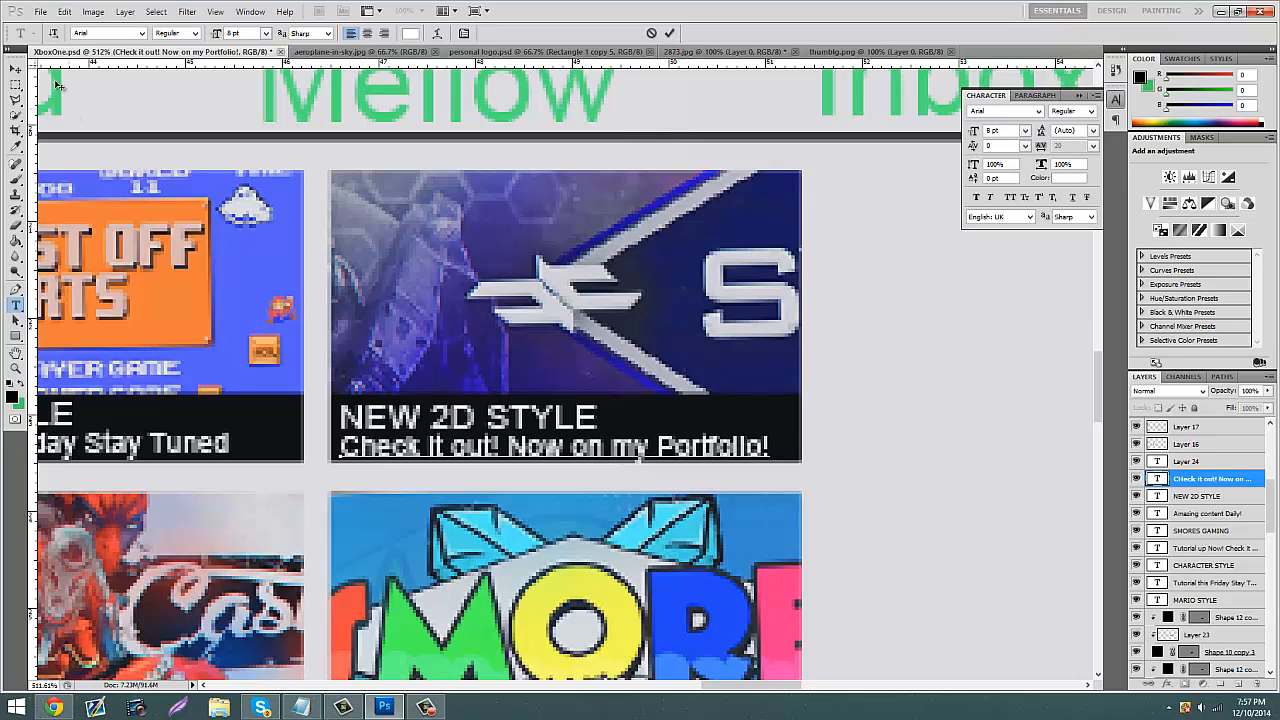
Step: Commit the edited portfolio text line and review the whole banner at a smaller scale
click(14, 72)
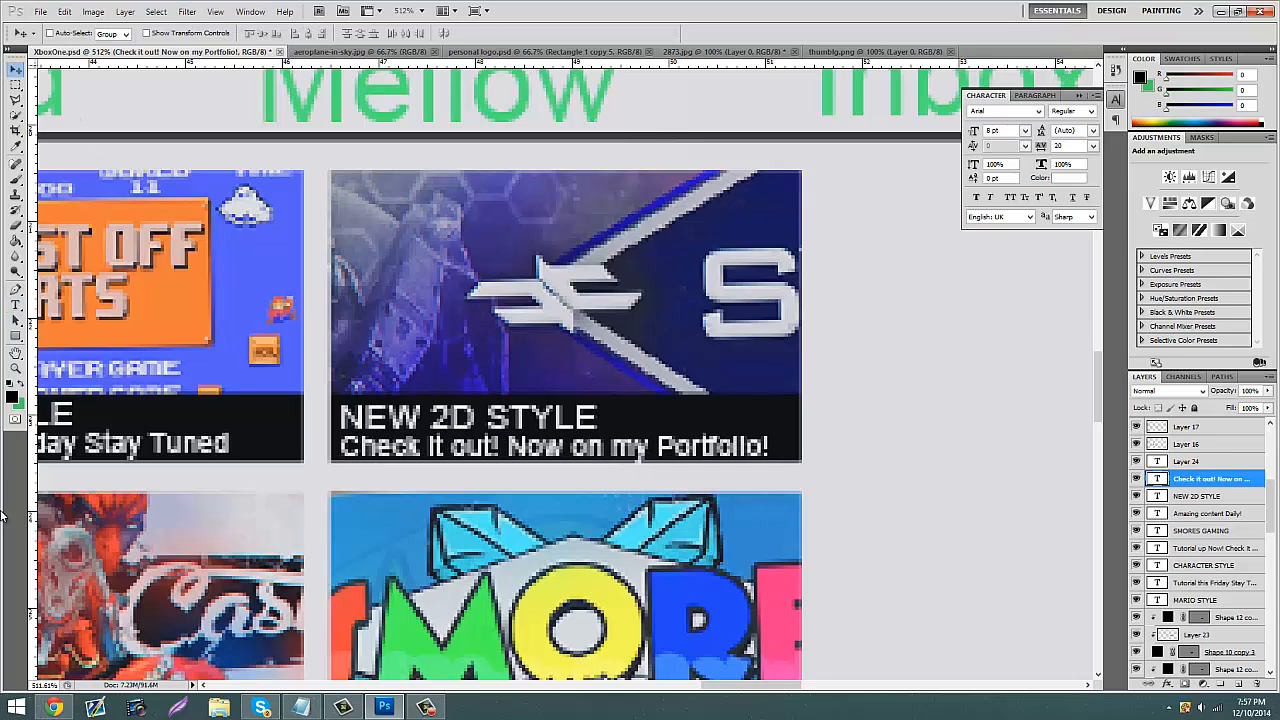
click(15, 369)
drag(606, 428, 440, 430)
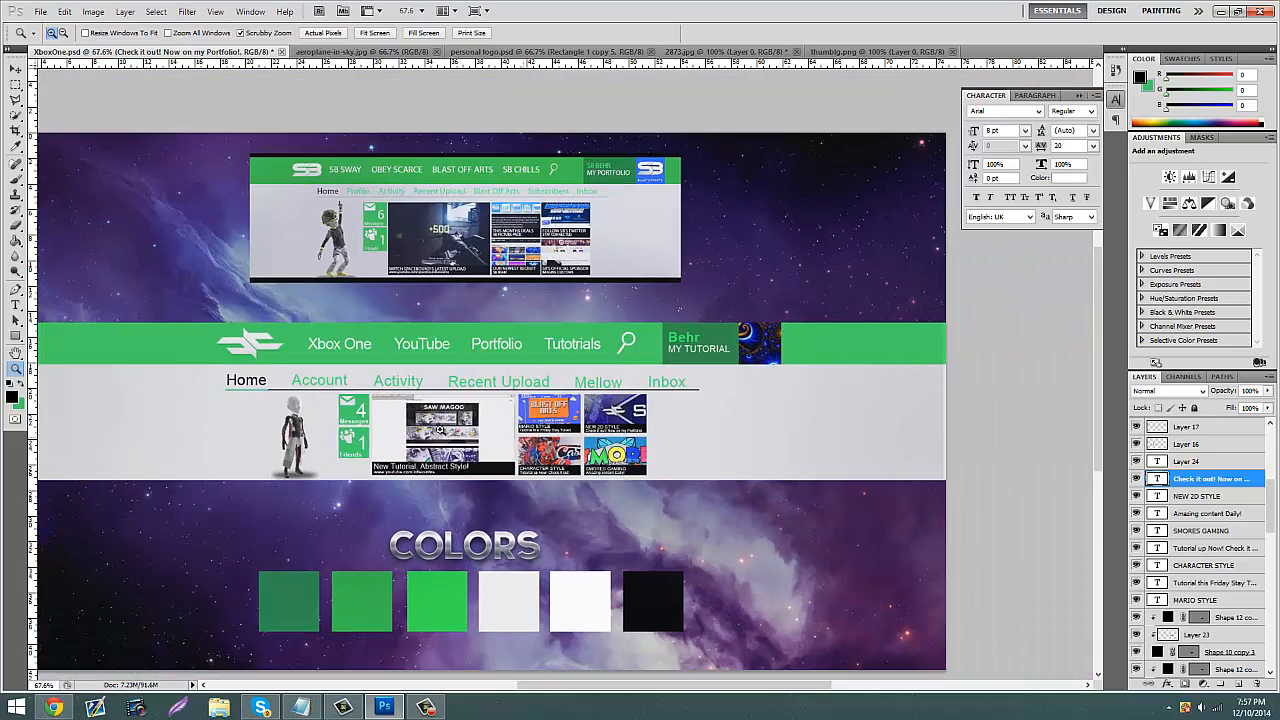
scroll(339, 395, up, 1)
scroll(433, 422, down, 2)
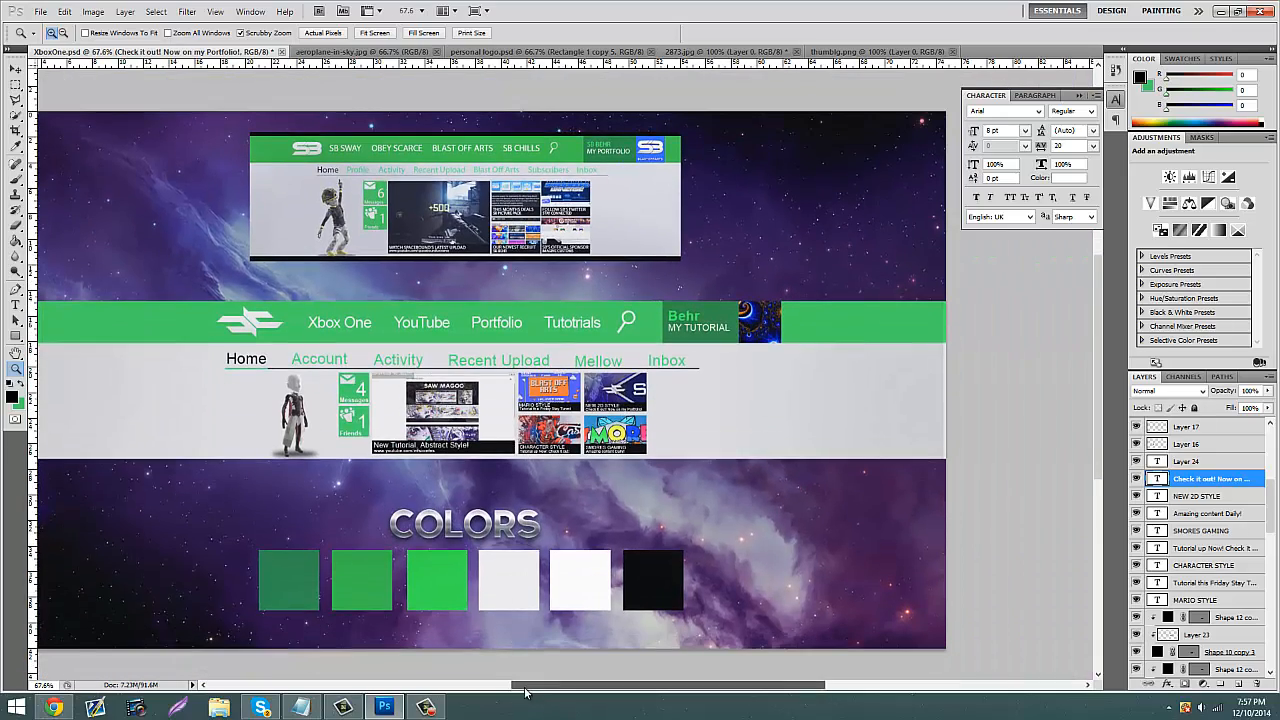
drag(525, 686, 497, 686)
drag(500, 340, 516, 339)
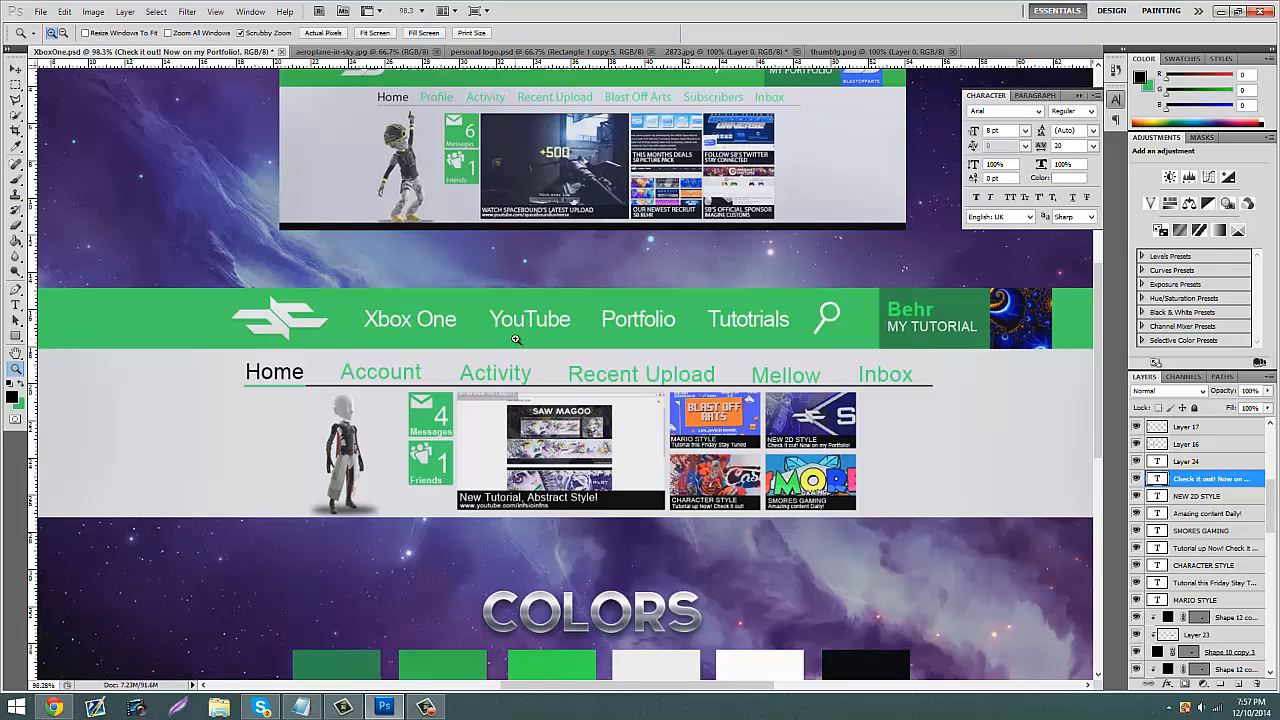
Step: Save a copy of the banner to the Desktop as a PNG named us
click(41, 11)
click(60, 221)
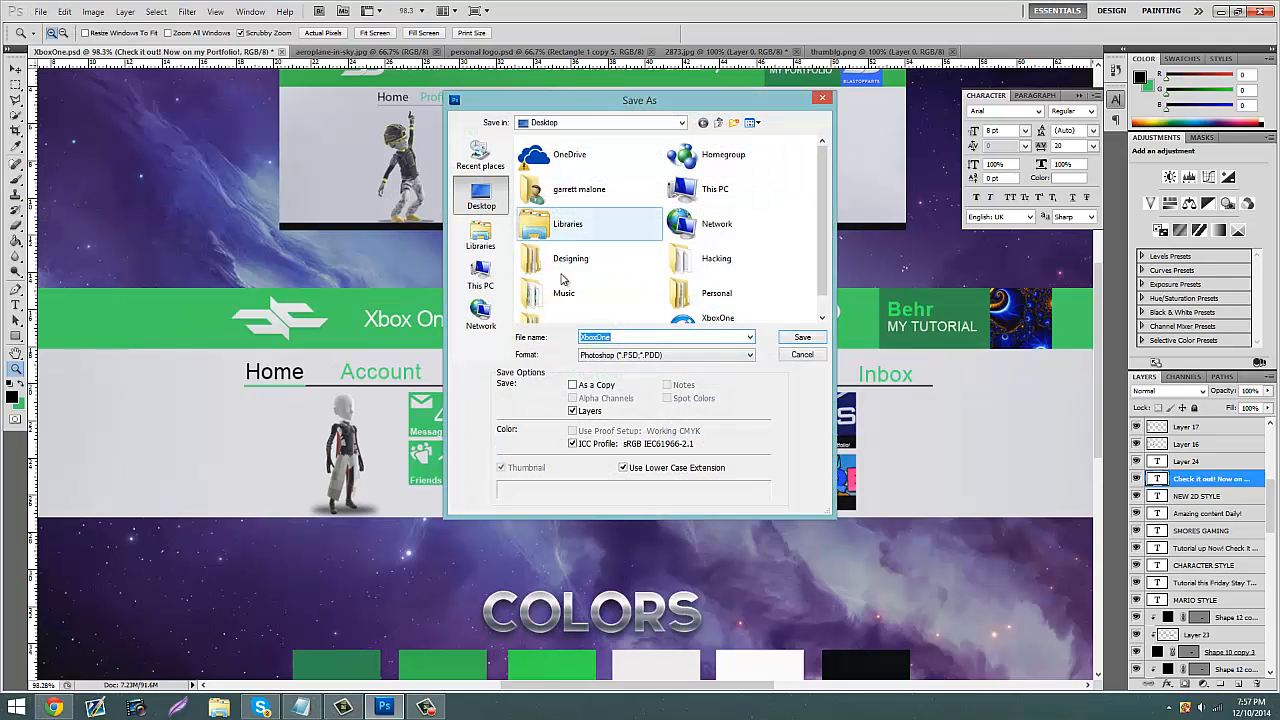
click(594, 355)
click(600, 500)
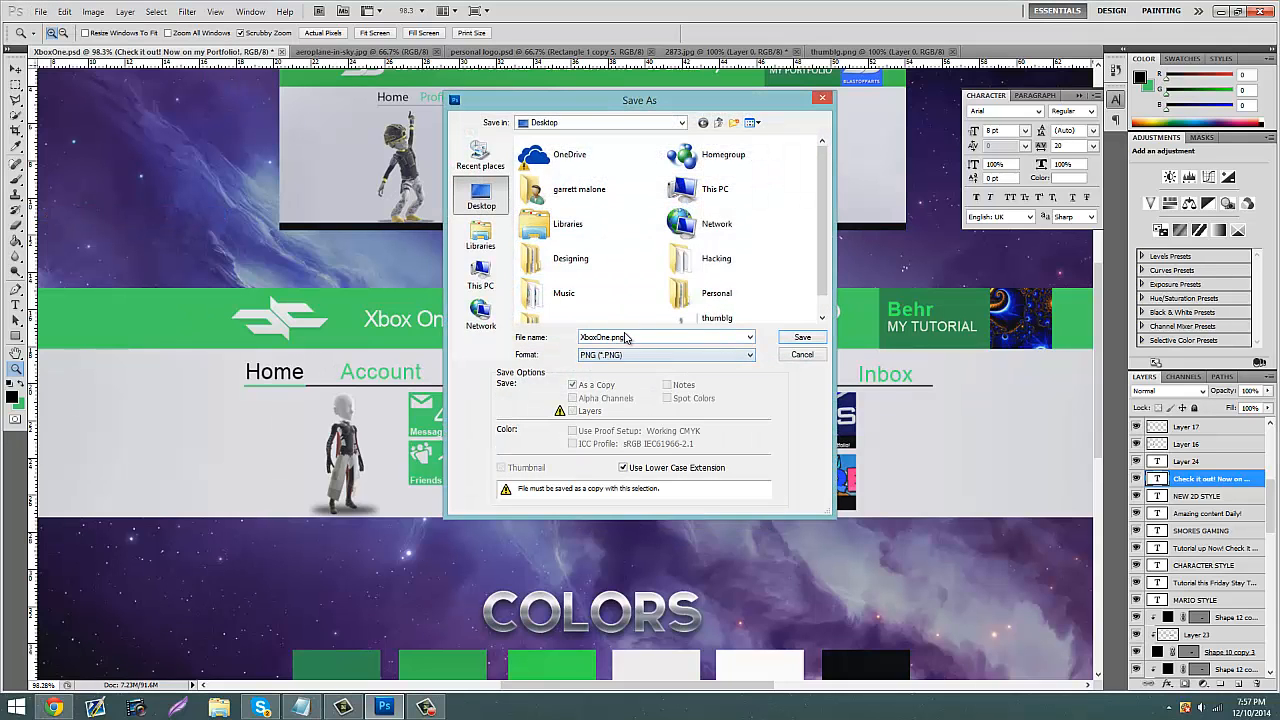
double_click(625, 337)
key(BackSpace)
text(us)
key(Return)
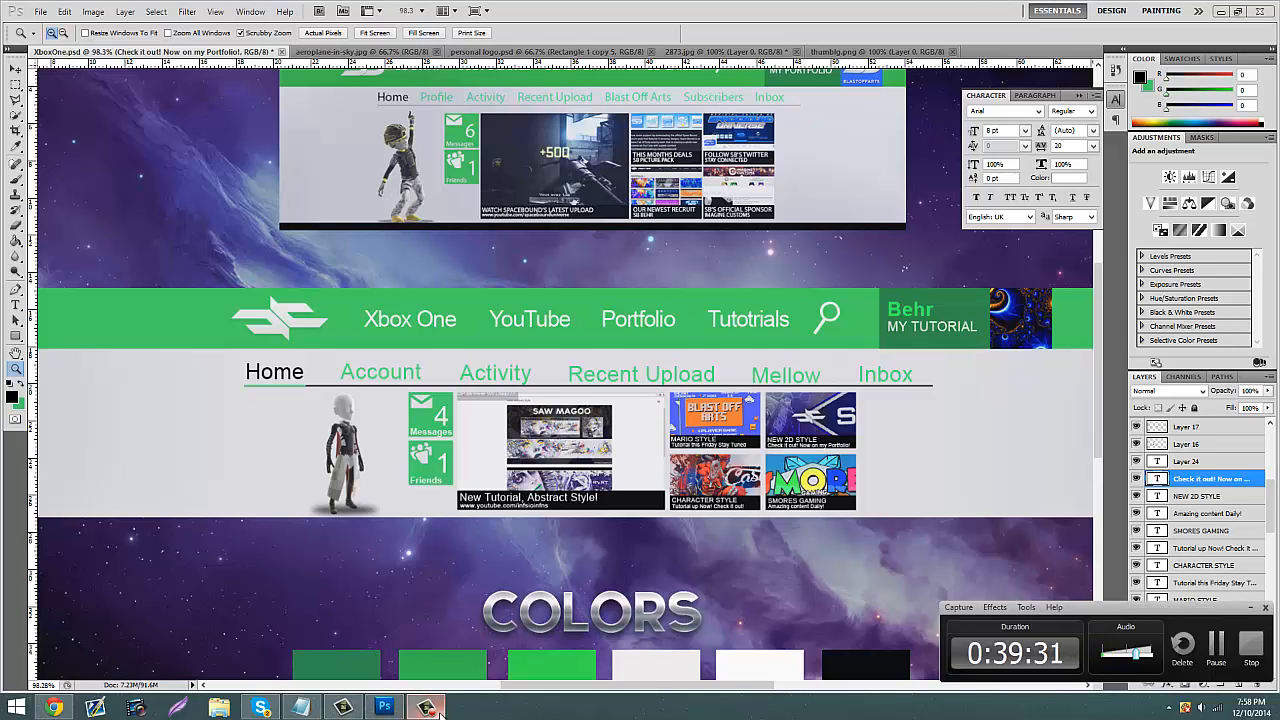
Step: Open the exported us.png and duplicate its layer
click(38, 12)
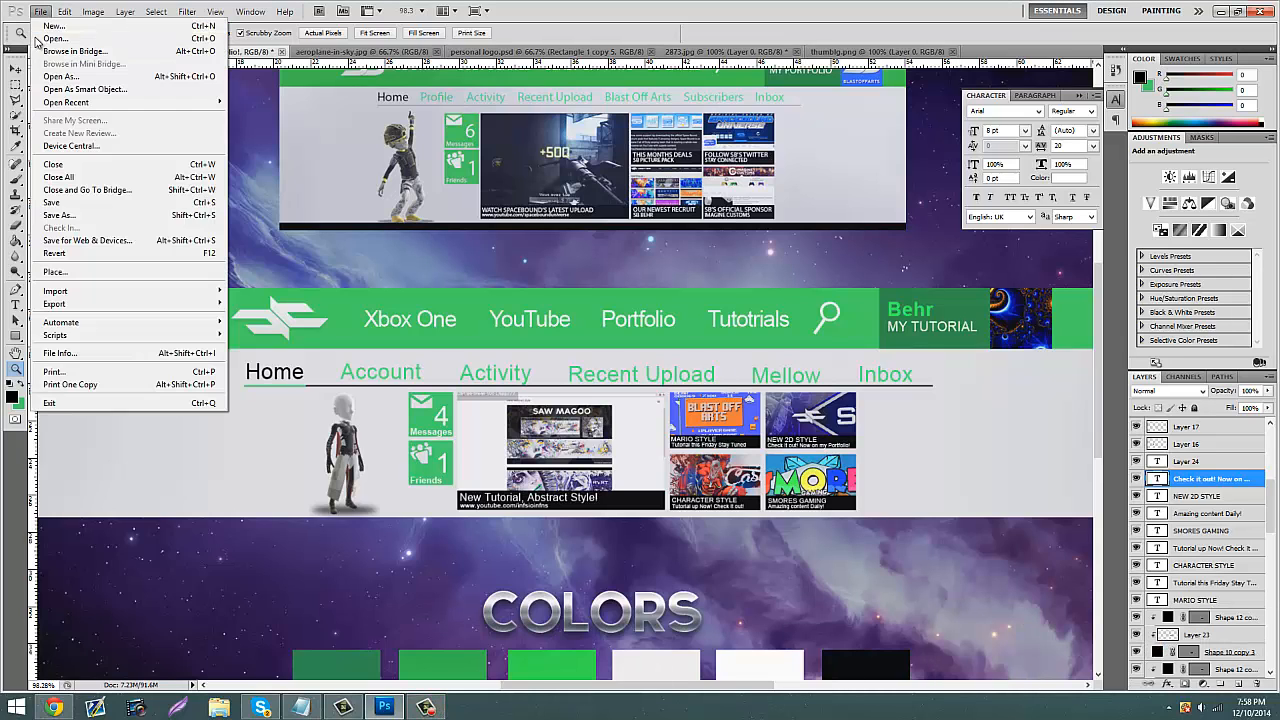
click(40, 38)
key(Return)
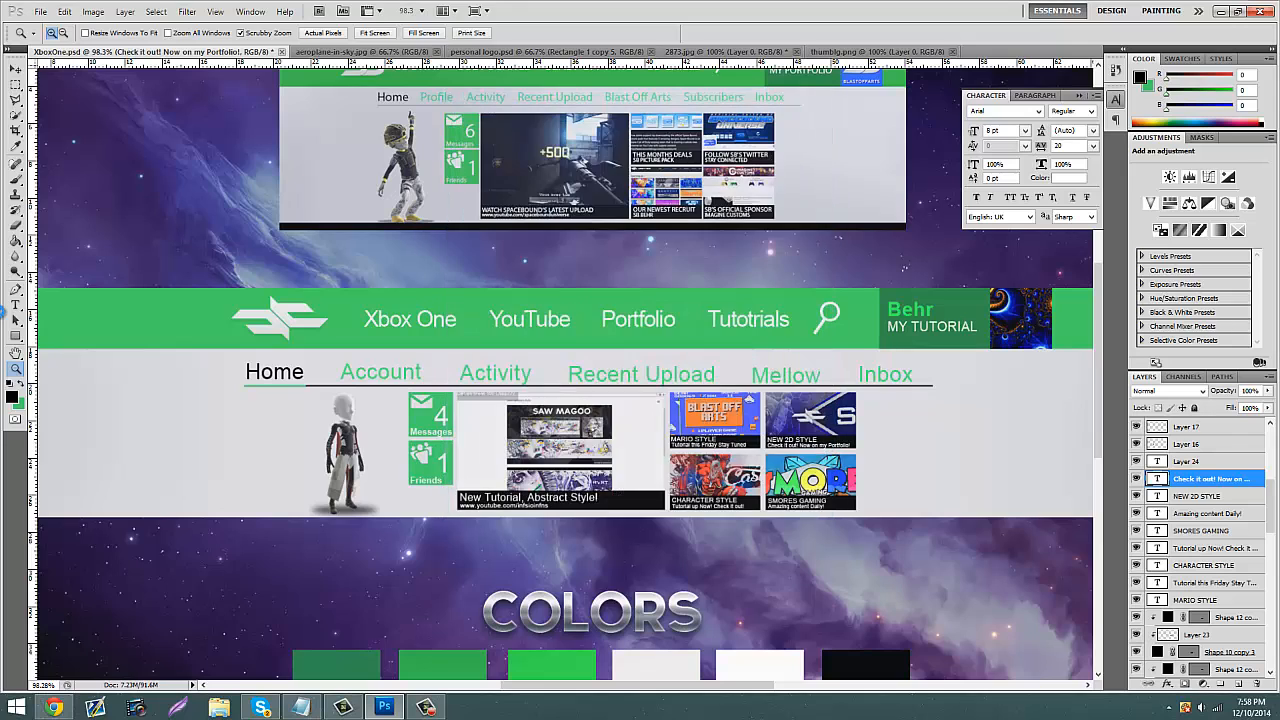
key(ctrl+j)
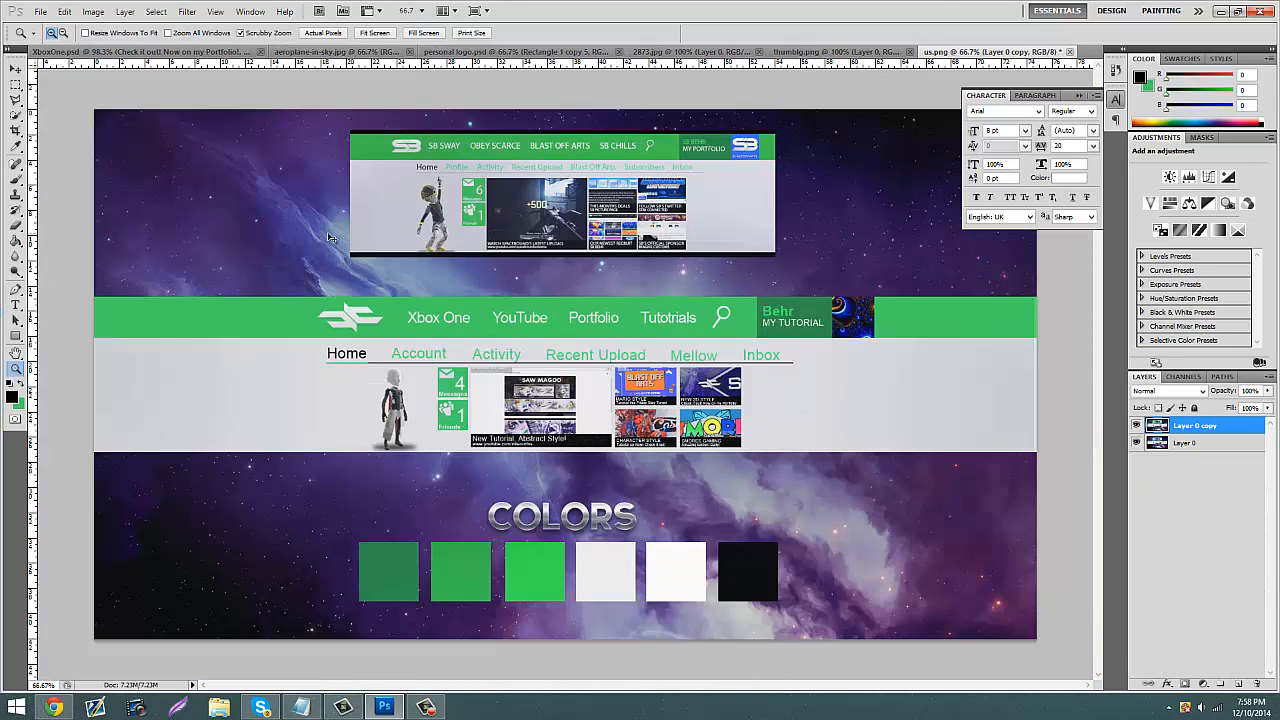
Step: Apply an RGB Curves adjustment to the duplicate layer, mapping input 203 to 218 and input 33 to 26
click(93, 11)
mouse_move(112, 45)
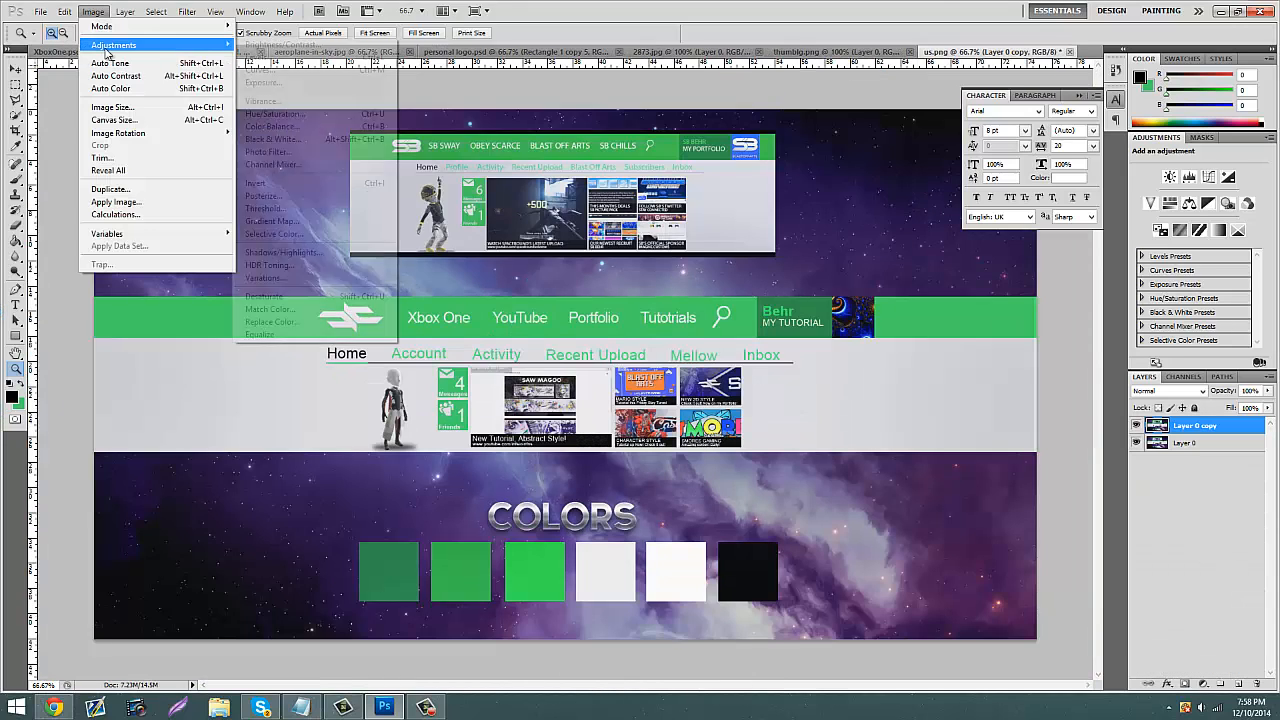
click(270, 69)
click(669, 214)
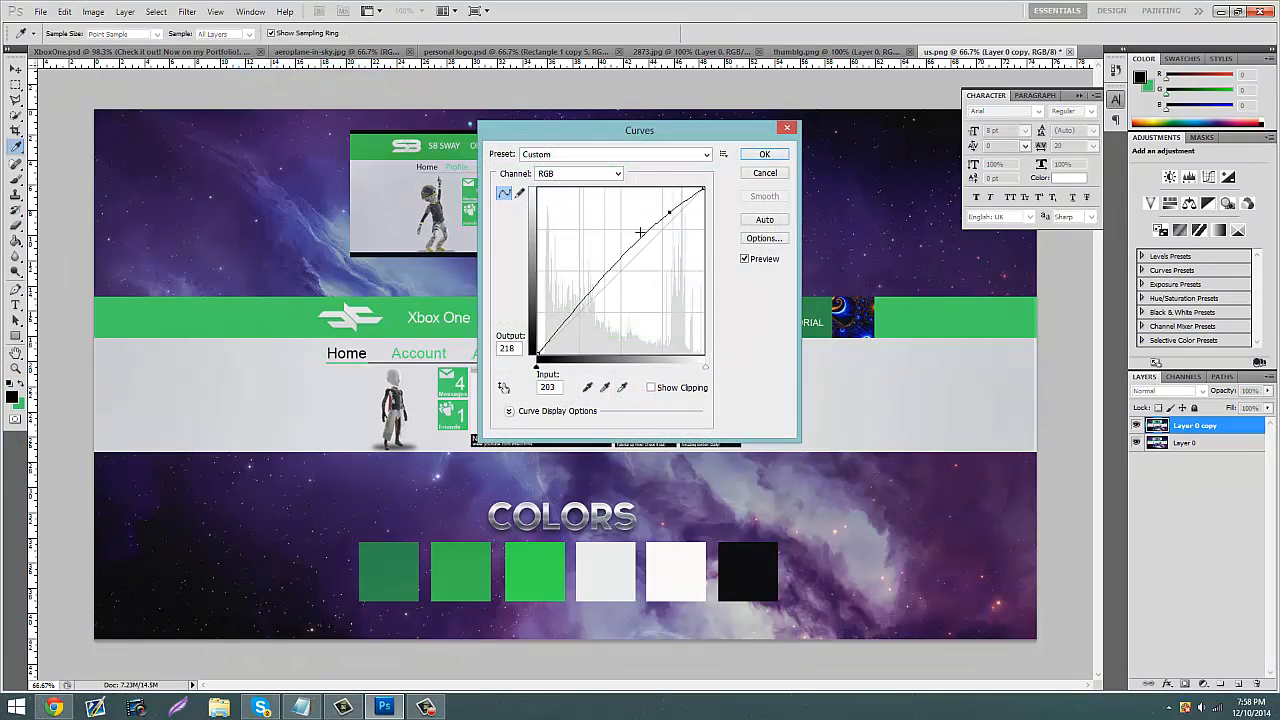
click(549, 342)
drag(549, 342, 559, 337)
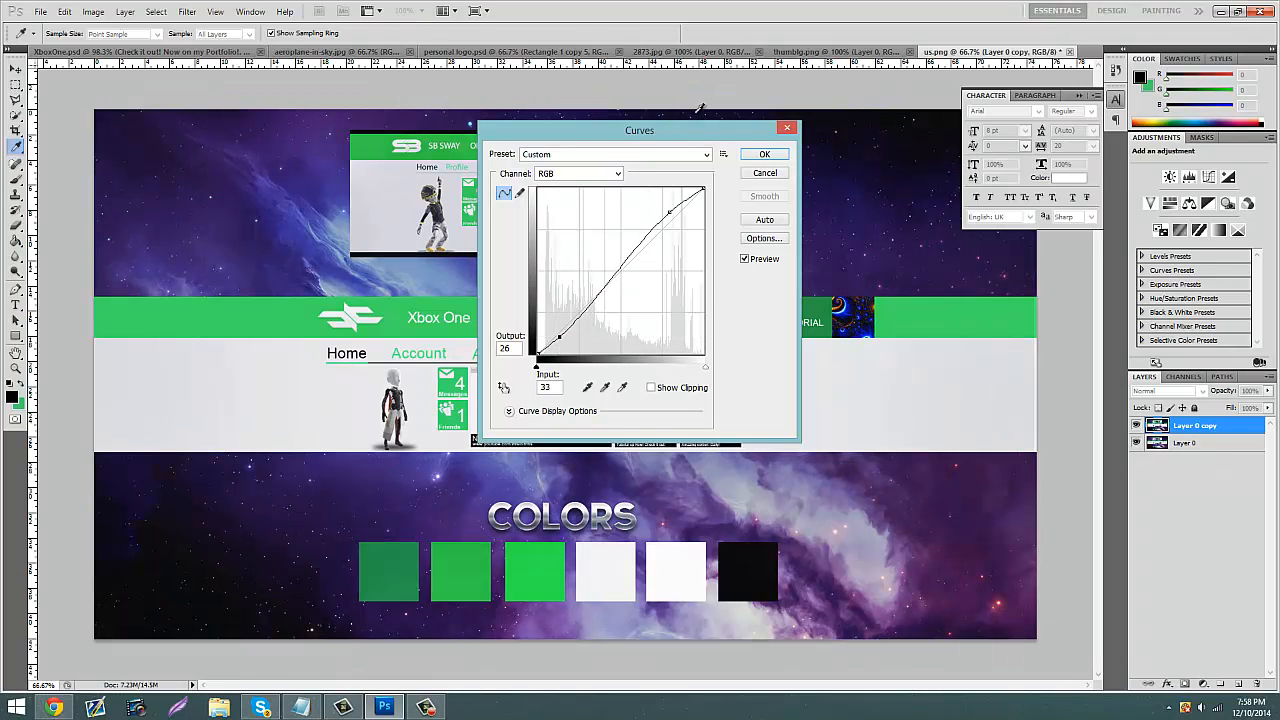
click(764, 158)
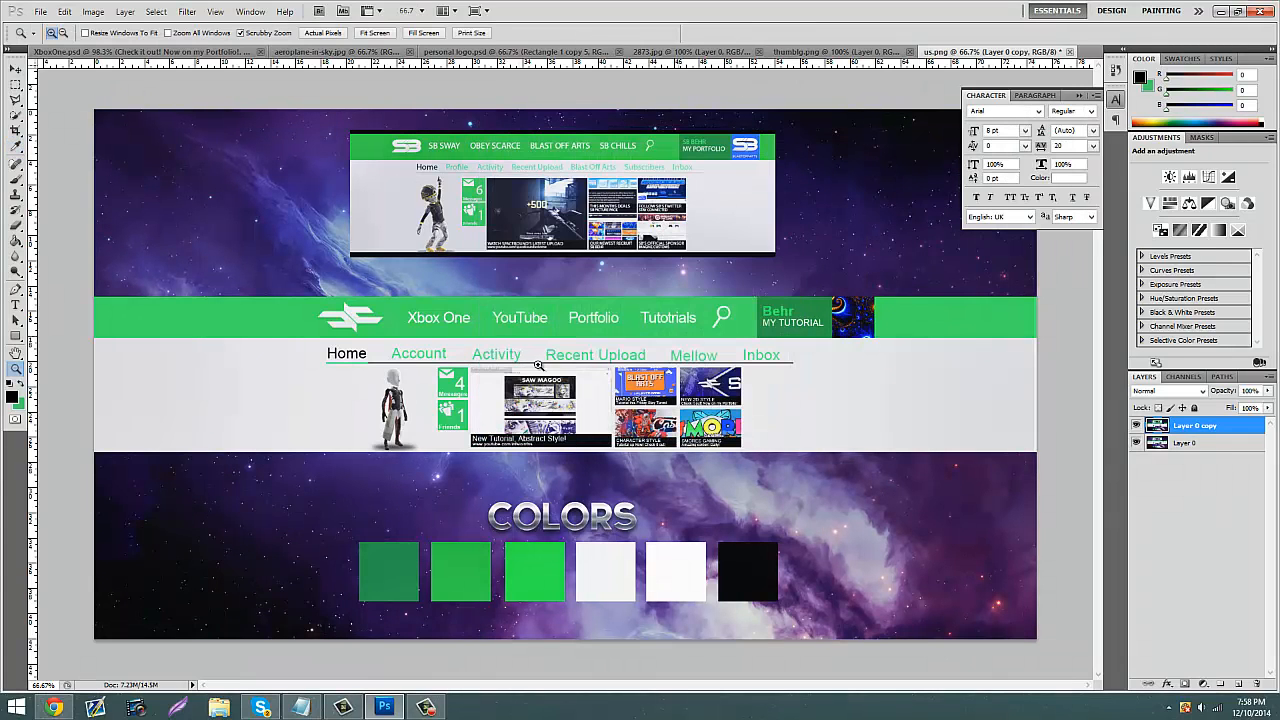
Step: Toggle the curves-adjusted layer's visibility to compare it with the original, leaving it hidden
click(1135, 425)
click(1135, 425)
click(1135, 425)
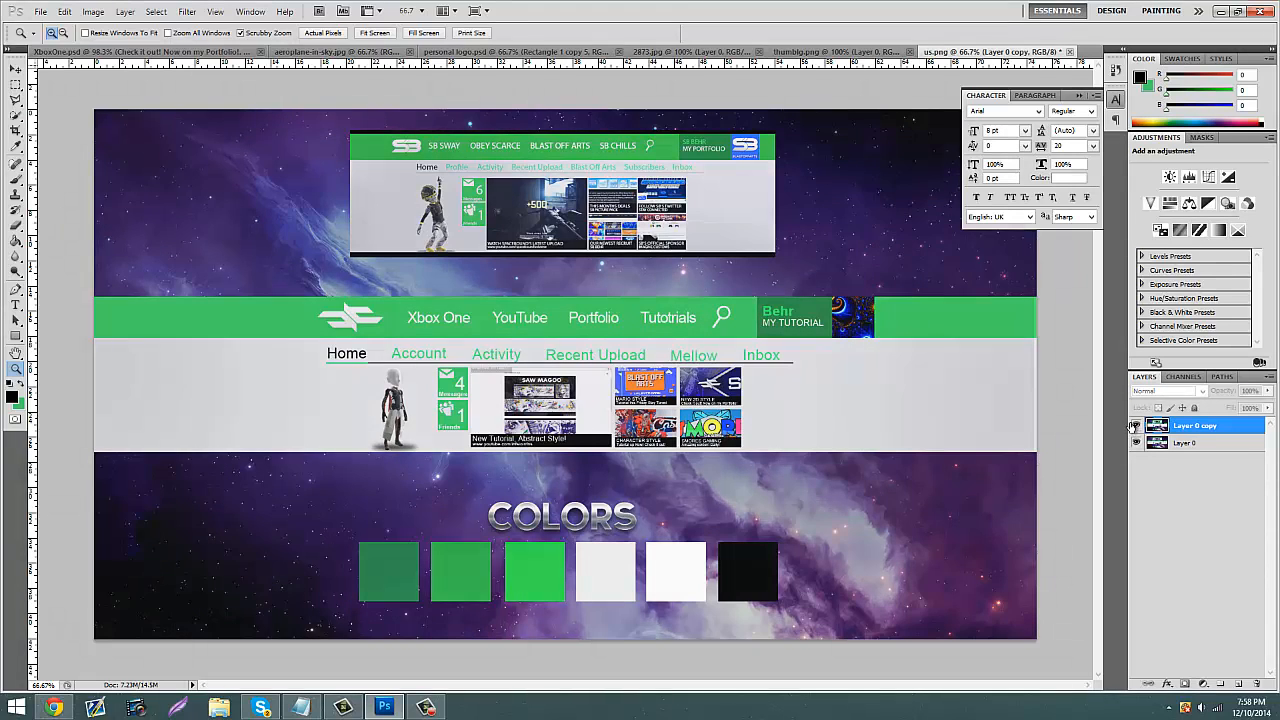
click(1135, 425)
click(1134, 425)
click(1134, 425)
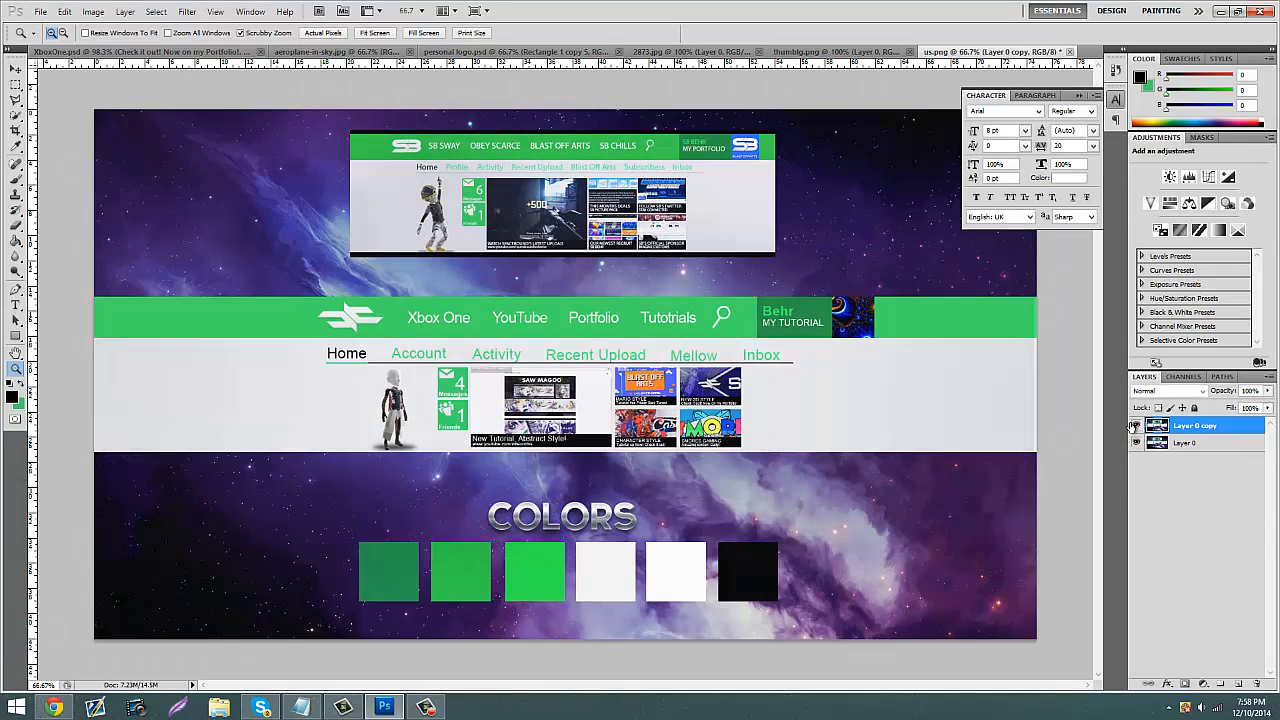
click(1134, 425)
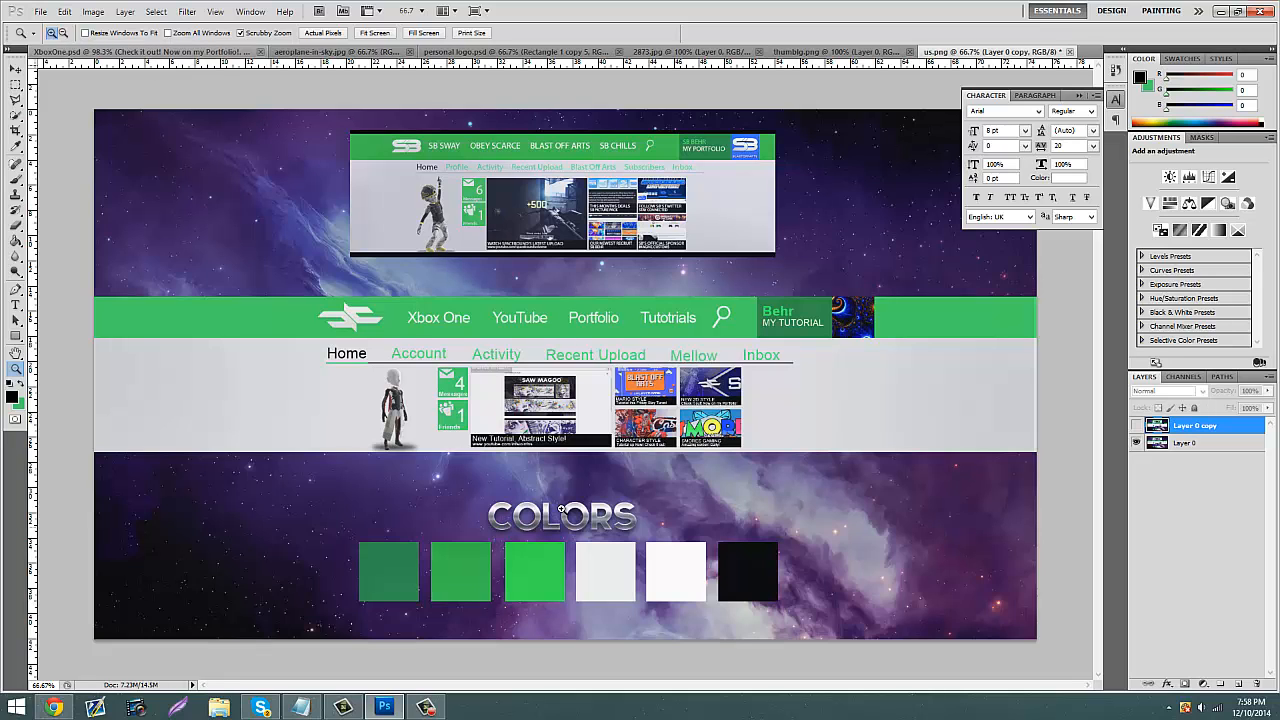
Step: Switch back to the XboxOne.psd document
click(127, 52)
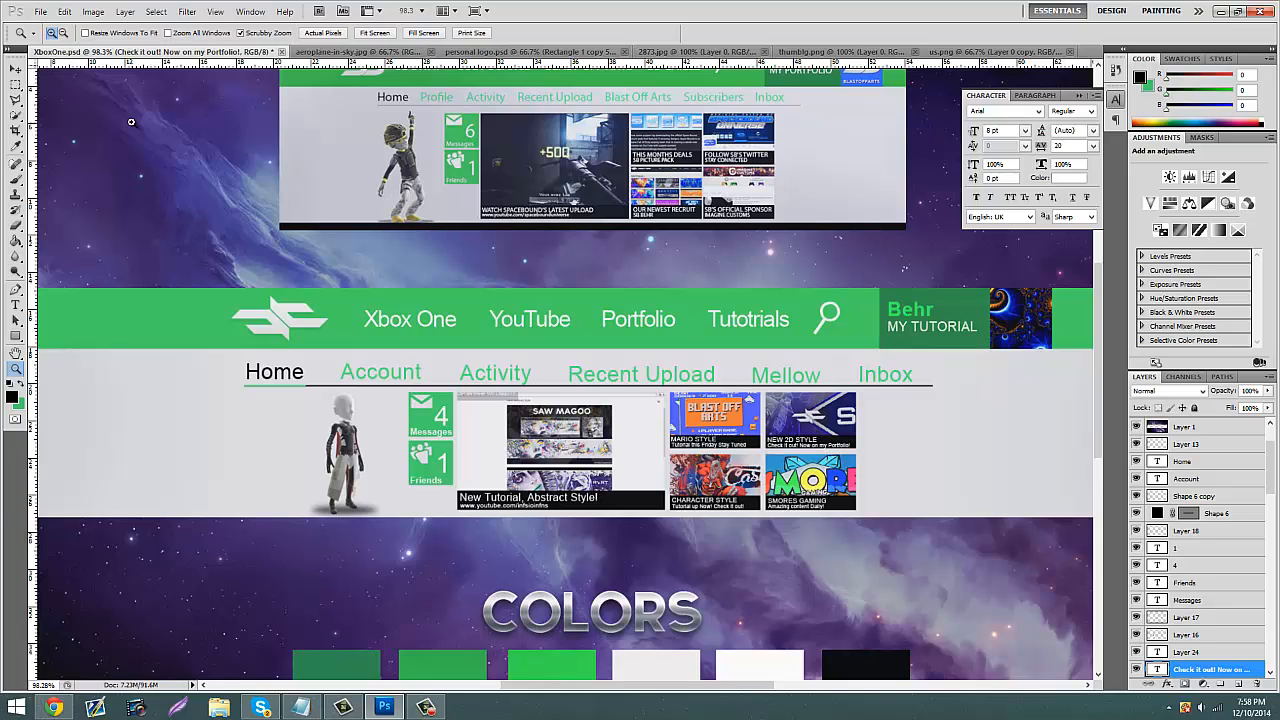
click(426, 708)
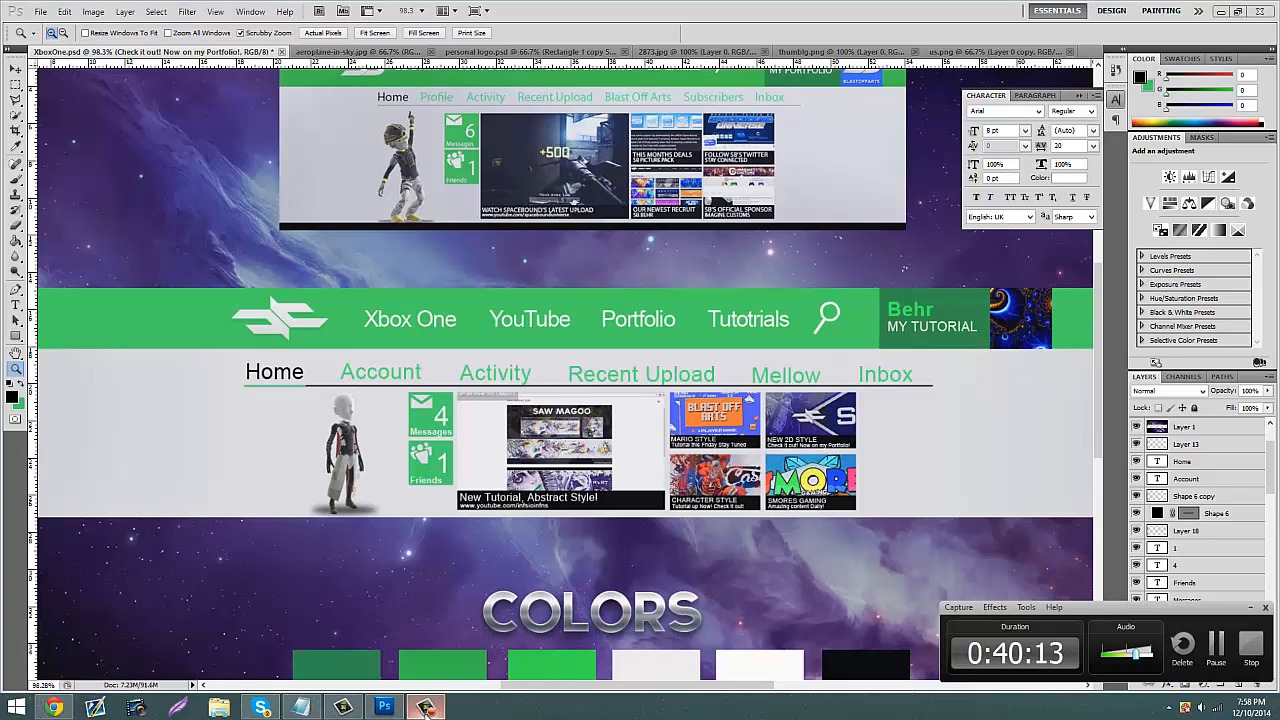